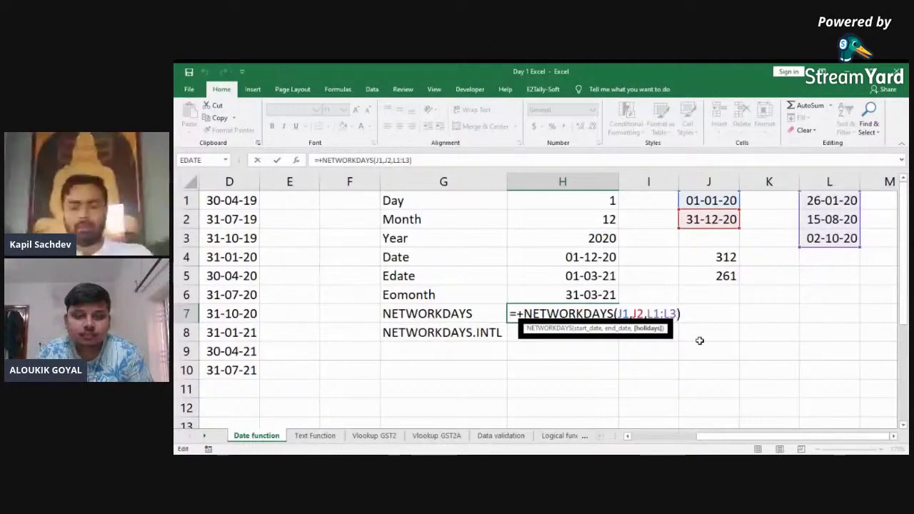
# Step: Commit H7's NETWORKDAYS formula and inspect H8's NETWORKDAYS.INTL arguments before rewriting it
pyautogui.press('Return')
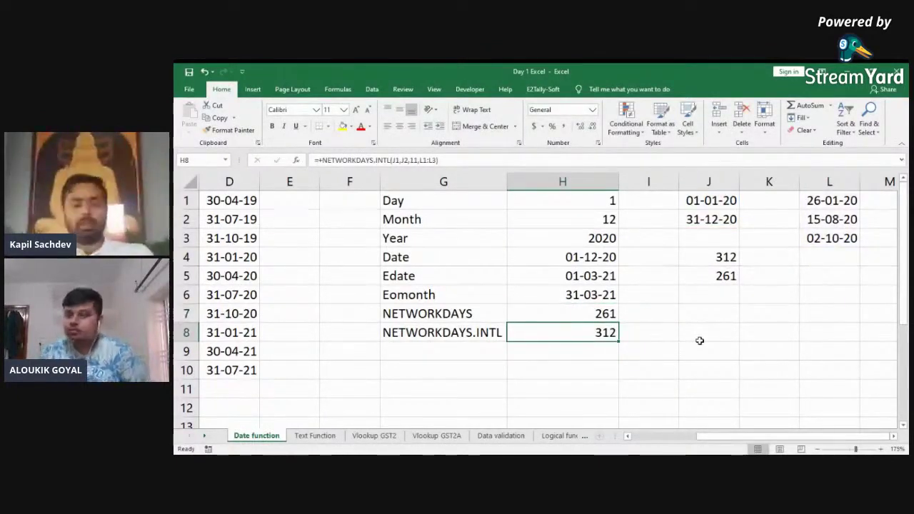
pyautogui.press('Left')
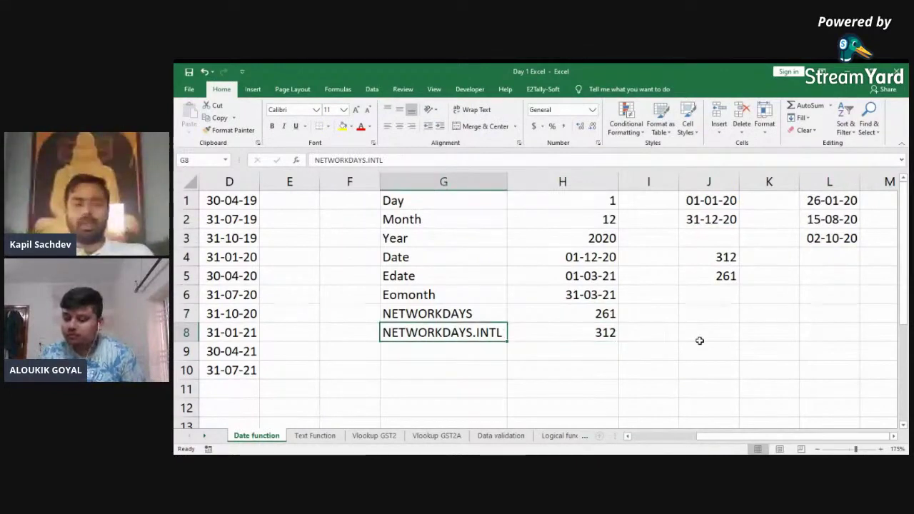
pyautogui.press('Right')
pyautogui.press('F2')
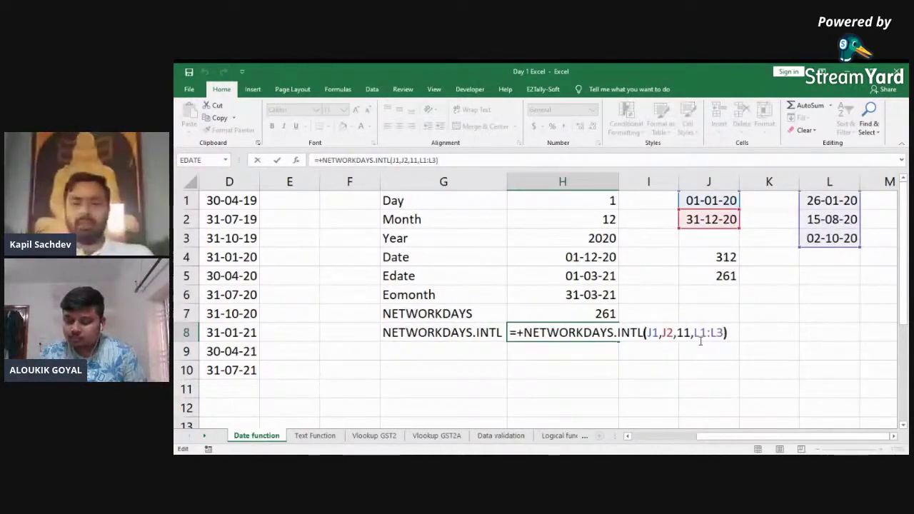
pyautogui.press('Left')
pyautogui.press('Left')
pyautogui.press('Left')
pyautogui.press('Left')
pyautogui.press('Left')
pyautogui.press('Left')
pyautogui.press('Left')
pyautogui.press('Left')
pyautogui.press('Left')
pyautogui.press('Left')
pyautogui.press('Left')
pyautogui.press('Left')
pyautogui.press('Right')
pyautogui.press('Right')
pyautogui.press('Right')
pyautogui.press('Escape')
# Step: Start H8's =+NETWORKDAYS.INTL formula with J1 as start date and J2 as end date
pyautogui.write('+netw')
pyautogui.press('Down')
pyautogui.press('Tab')
pyautogui.press('Up')
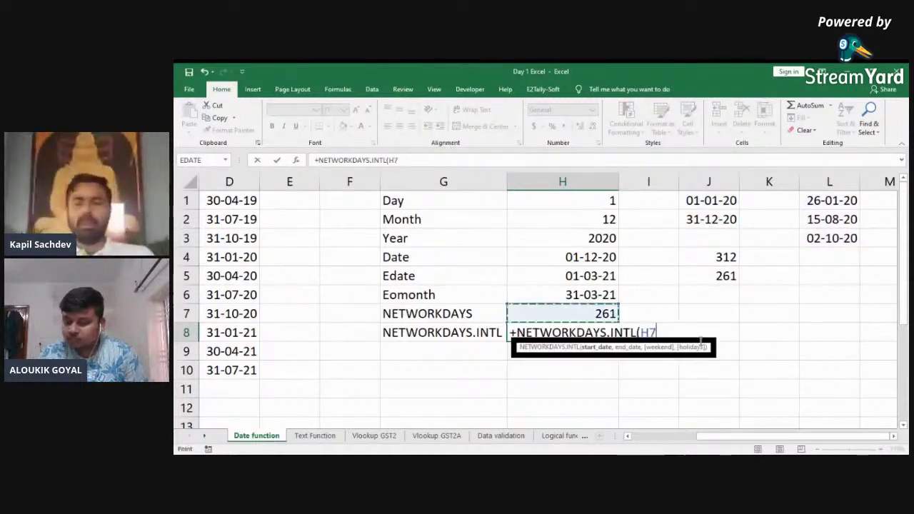
pyautogui.hotkey('ctrl', 'Up')
pyautogui.hotkey('ctrl', 'Right')
pyautogui.write(',')
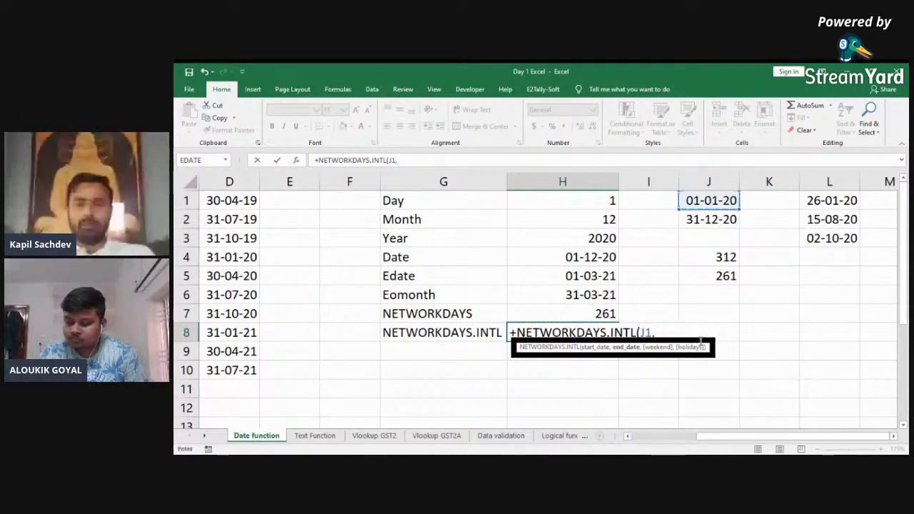
pyautogui.press('Up')
pyautogui.press('Up')
pyautogui.press('Up')
pyautogui.press('Up')
pyautogui.press('Up')
pyautogui.press('Up')
pyautogui.press('Right')
pyautogui.press('Right')
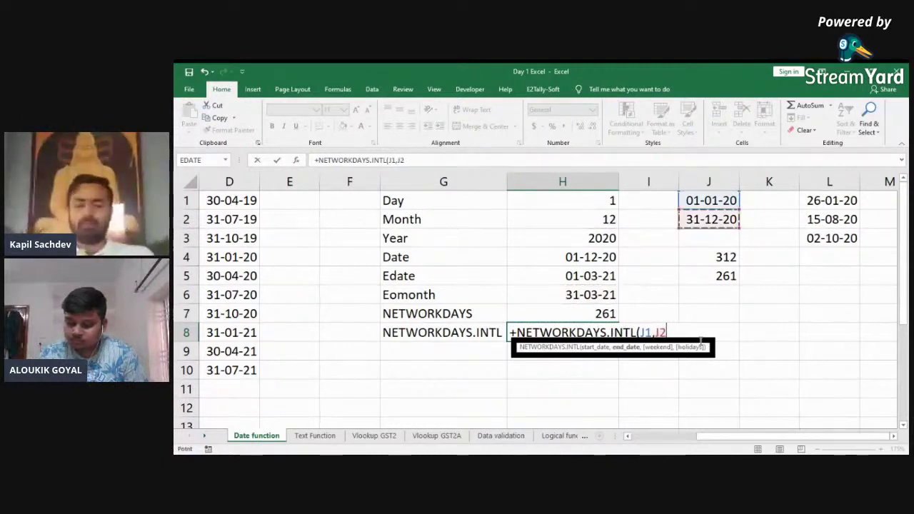
pyautogui.write(',')
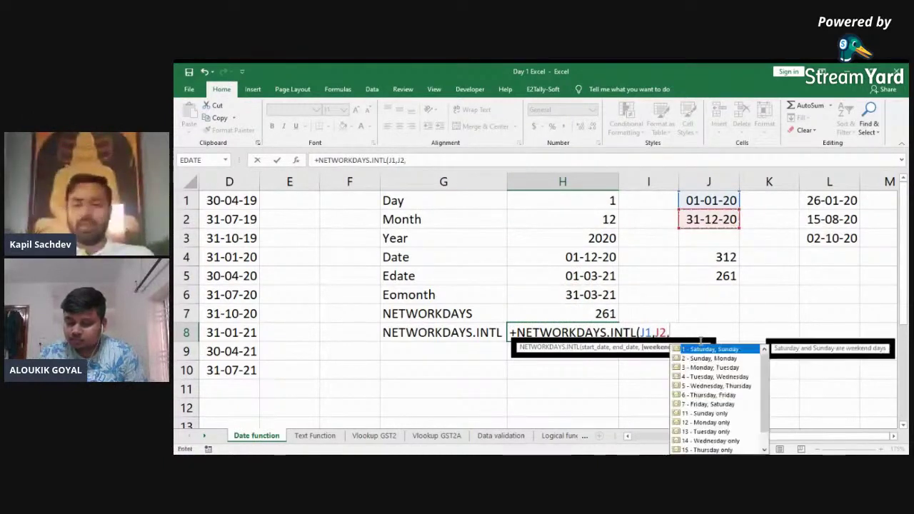
# Step: Finish the formula with weekend '11 - Sunday only' and holidays L1:L3, giving 312
pyautogui.press('Down')
pyautogui.press('Down')
pyautogui.press('Down')
pyautogui.press('Down')
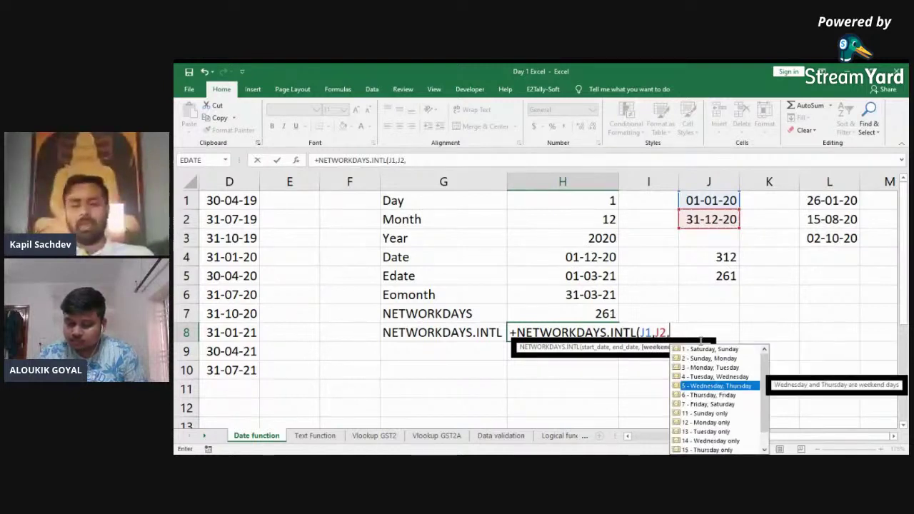
pyautogui.press('Down')
pyautogui.press('Down')
pyautogui.press('Down')
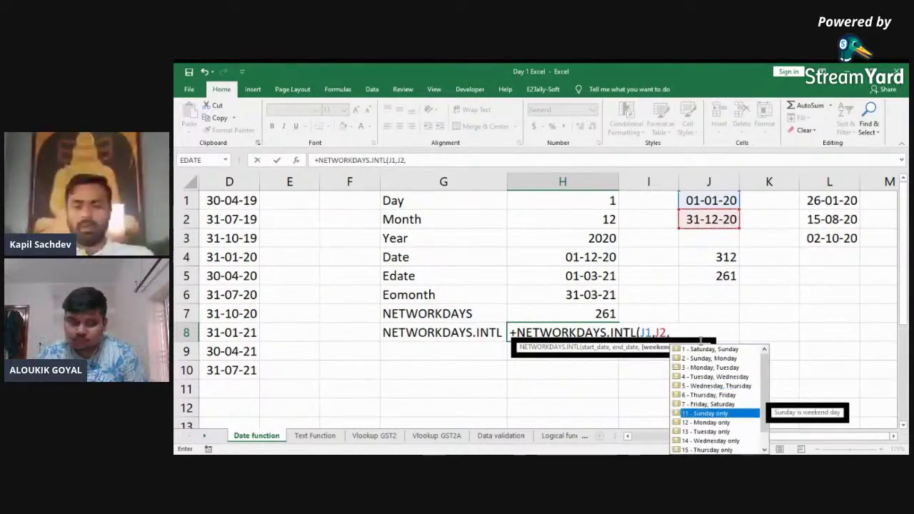
pyautogui.press('Tab')
pyautogui.write(',I8')
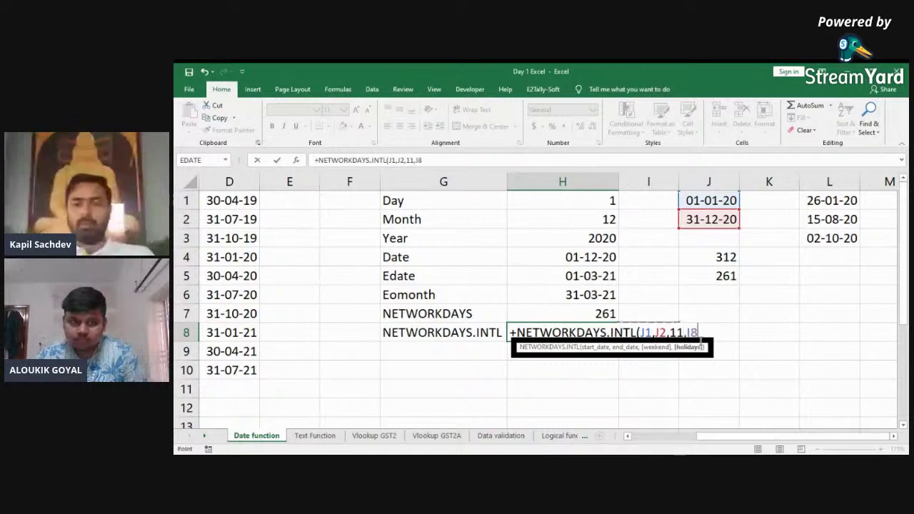
pyautogui.press('Right')
pyautogui.press('Right')
pyautogui.press('Right')
pyautogui.press('Right')
pyautogui.press('Right')
pyautogui.press('Right')
pyautogui.press('Up')
pyautogui.press('Up')
pyautogui.press('Up')
pyautogui.press('Up')
pyautogui.press('Up')
pyautogui.press('Up')
pyautogui.press('Up')
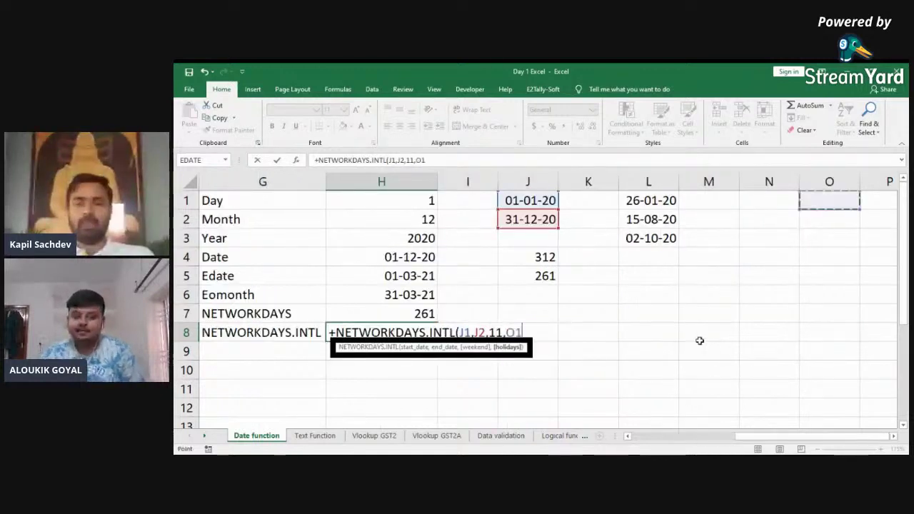
pyautogui.press('Left')
pyautogui.press('Left')
pyautogui.press('Left')
pyautogui.hotkey('shift', 'Down')
# Step: Review the H7 and H8 results and the holiday dates in column L
pyautogui.hotkey('shift', 'Down')
pyautogui.write(')')
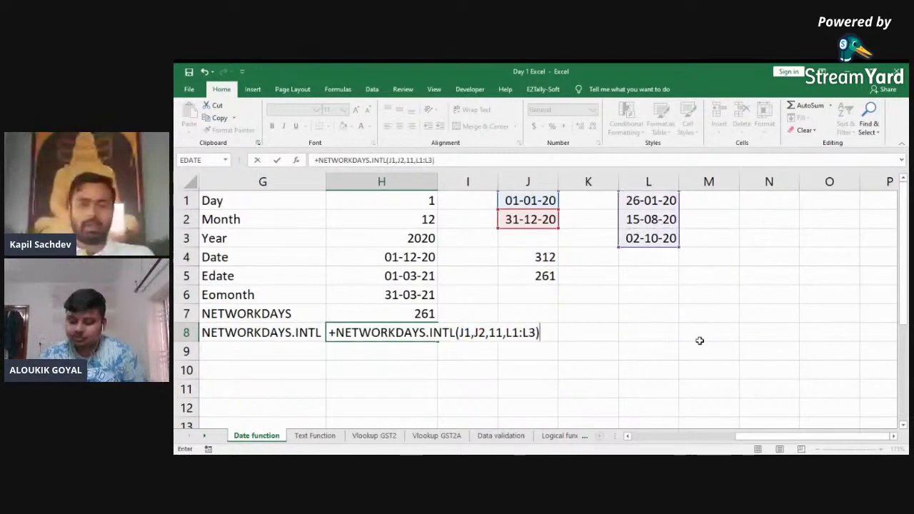
pyautogui.press('Return')
pyautogui.press('Up')
pyautogui.press('Left')
pyautogui.press('Left')
pyautogui.press('Right')
pyautogui.press('Right')
pyautogui.press('Up')
pyautogui.hotkey('ctrl', 'Up')
pyautogui.press('Right')
pyautogui.press('Right')
pyautogui.press('Right')
pyautogui.press('Right')
pyautogui.hotkey('shift', 'Down')
pyautogui.hotkey('shift', 'Down')
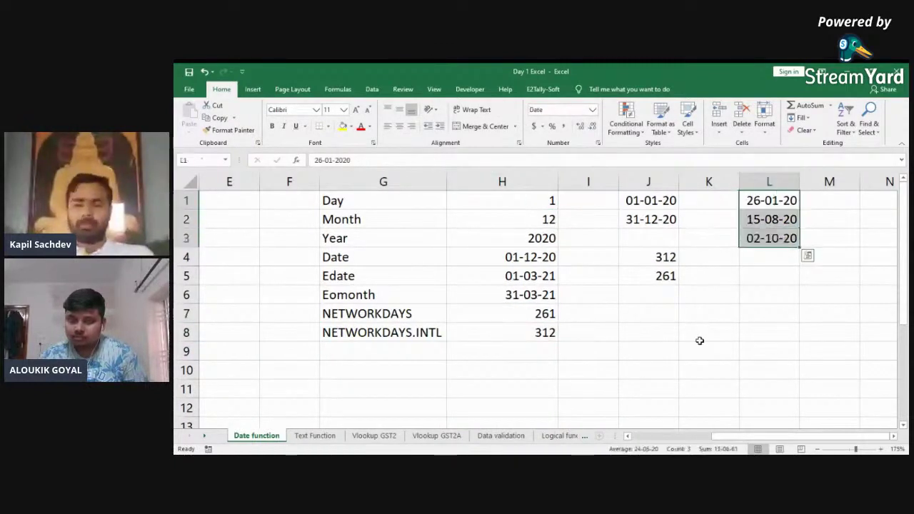
pyautogui.hotkey('shift', 'Up')
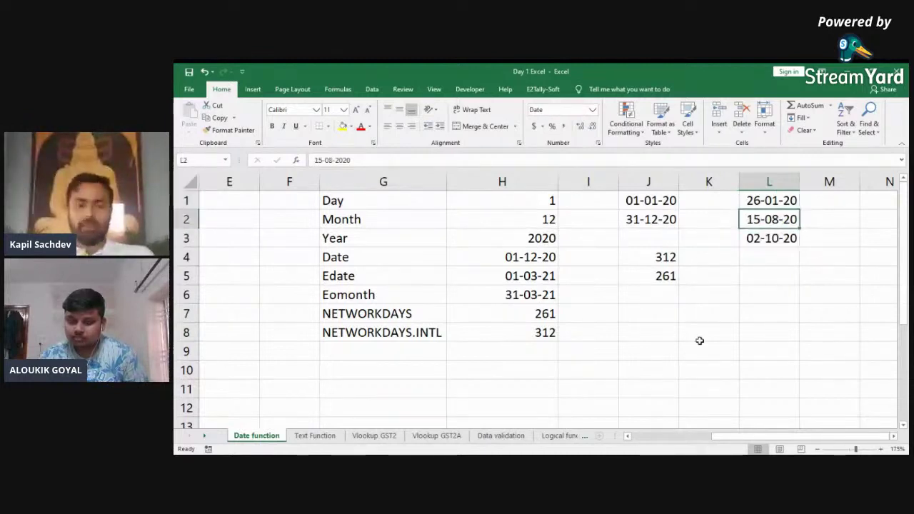
pyautogui.hotkey('shift', 'Up')
# Step: Select the date results H1:H8, then move to the Text Function sheet
pyautogui.press('Left')
pyautogui.press('Left')
pyautogui.press('Left')
pyautogui.press('Left')
pyautogui.hotkey('ctrl', 'shift', 'Down')
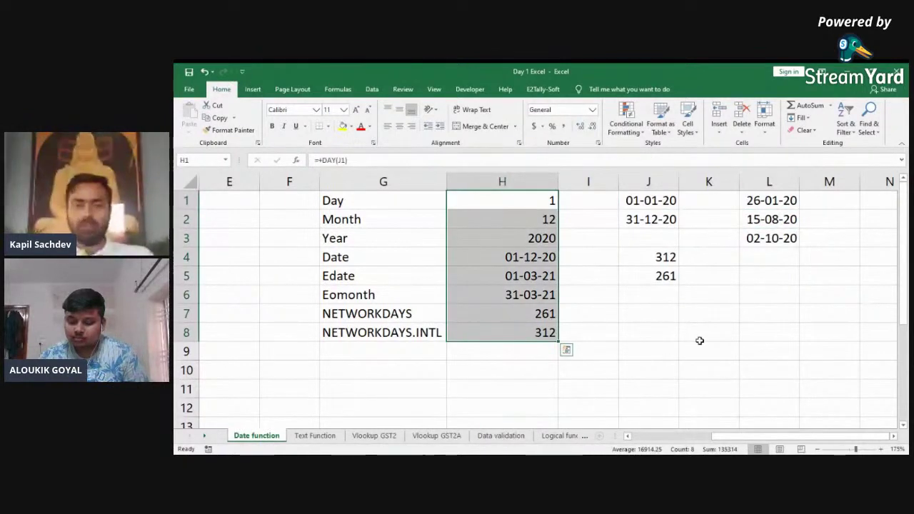
pyautogui.hotkey('ctrl', 'shift', 'Up')
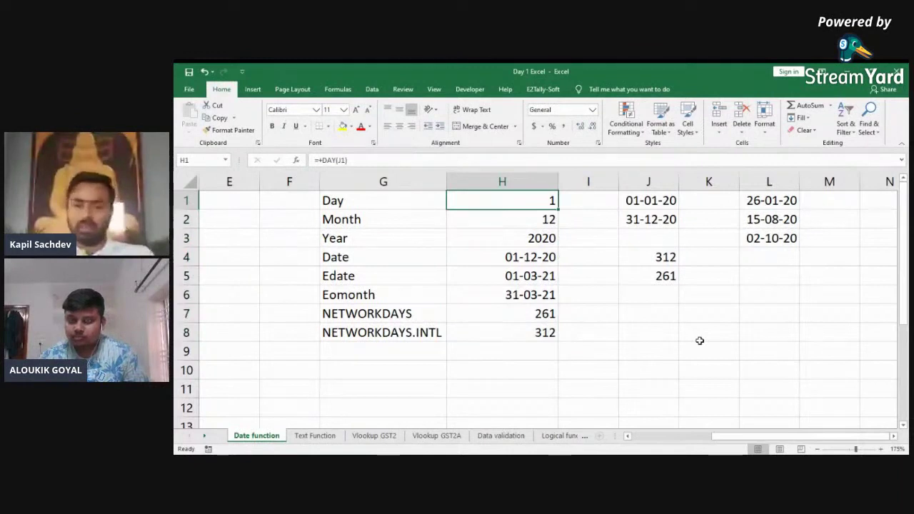
pyautogui.hotkey('ctrl', 'shift', 'Down')
pyautogui.hotkey('ctrl', 'shift', 'Up')
pyautogui.hotkey('ctrl', 'shift', 'Down')
pyautogui.hotkey('ctrl', 'shift', 'Up')
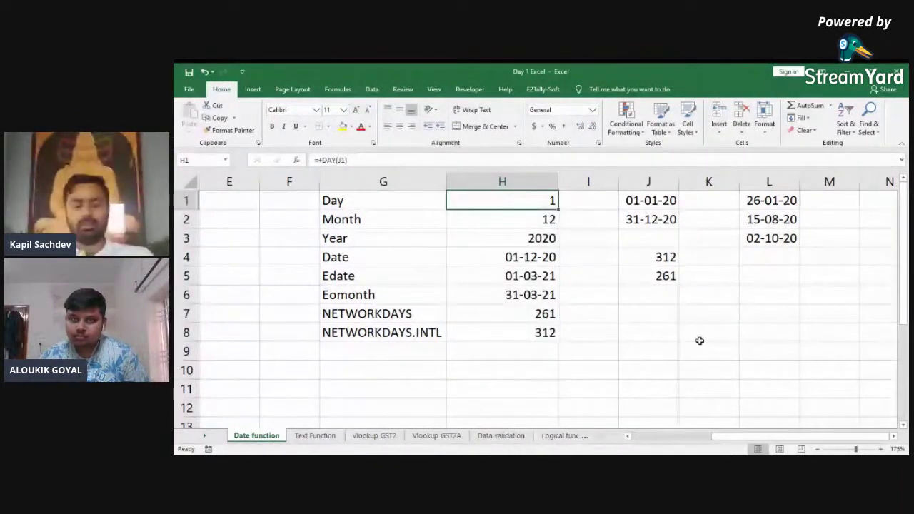
pyautogui.hotkey('ctrl', 'pagedown')
pyautogui.press('Right')
pyautogui.press('Right')
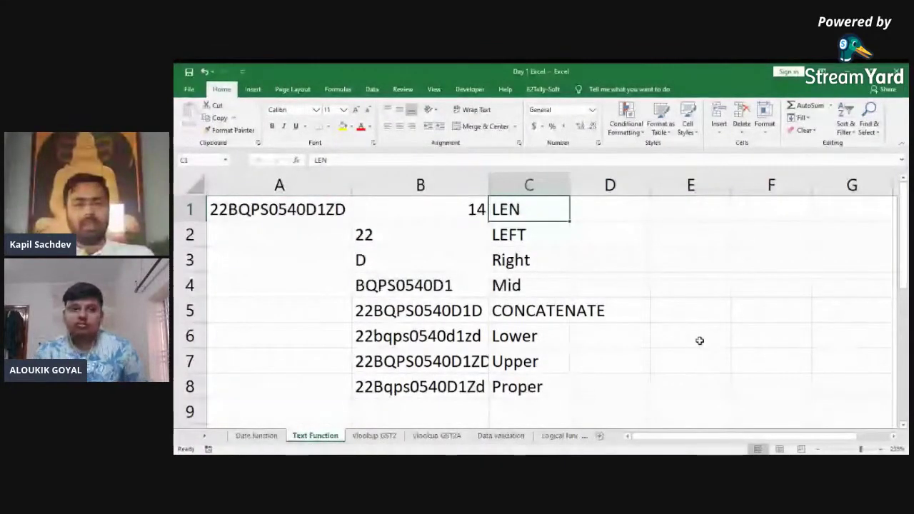
# Step: Review the LEN formula in B1 (result 14) and the LEFT formula in B2
pyautogui.press('Left')
pyautogui.press('F2')
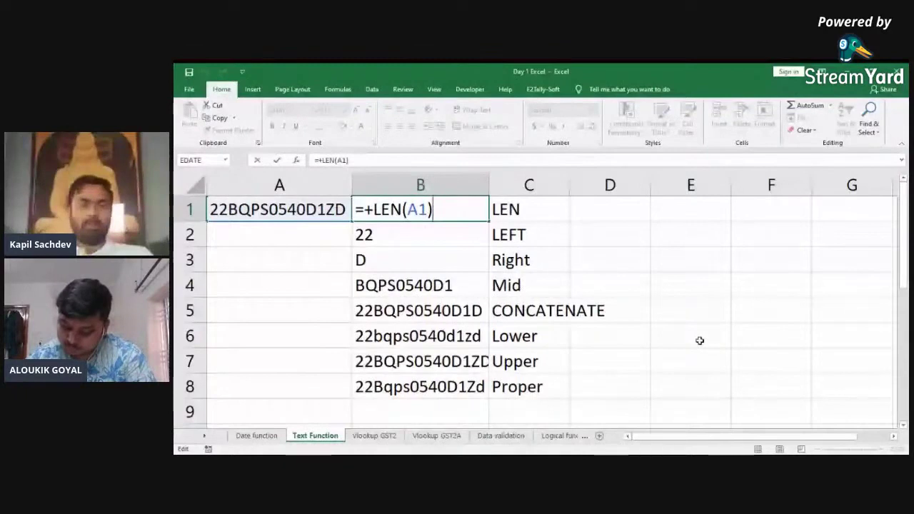
pyautogui.hotkey('ctrl', 'Return')
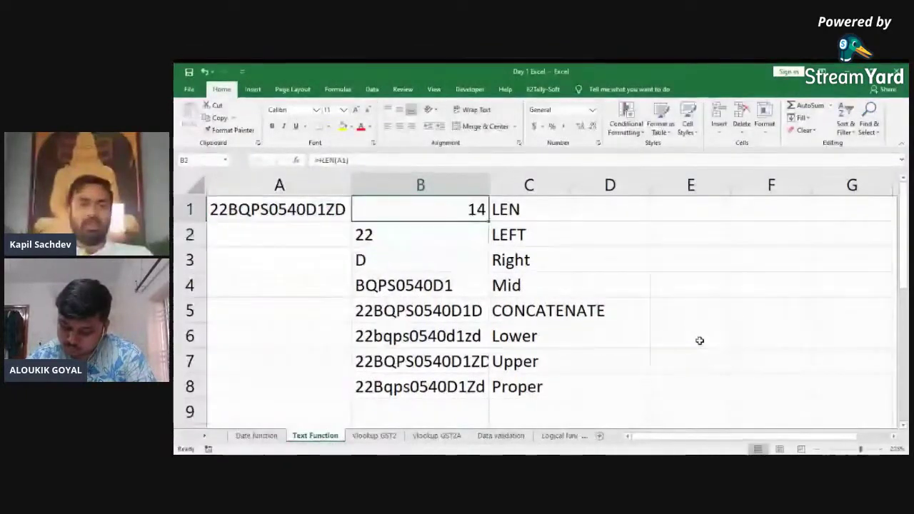
pyautogui.press('Down')
pyautogui.press('Up')
pyautogui.press('F2')
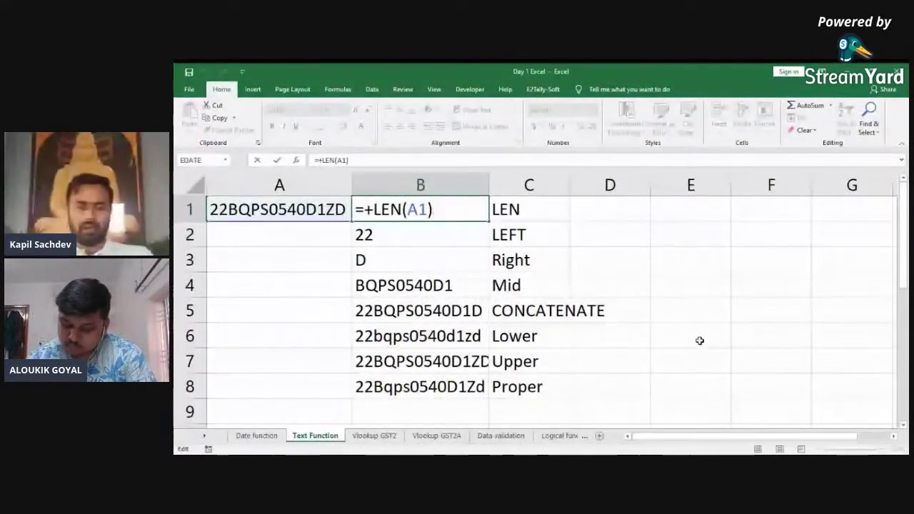
pyautogui.press('Return')
pyautogui.press('F2')
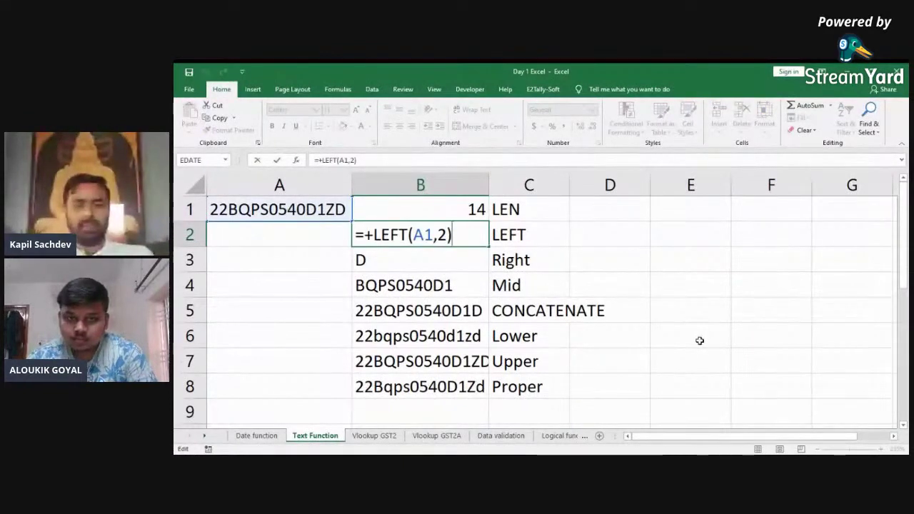
pyautogui.press('Return')
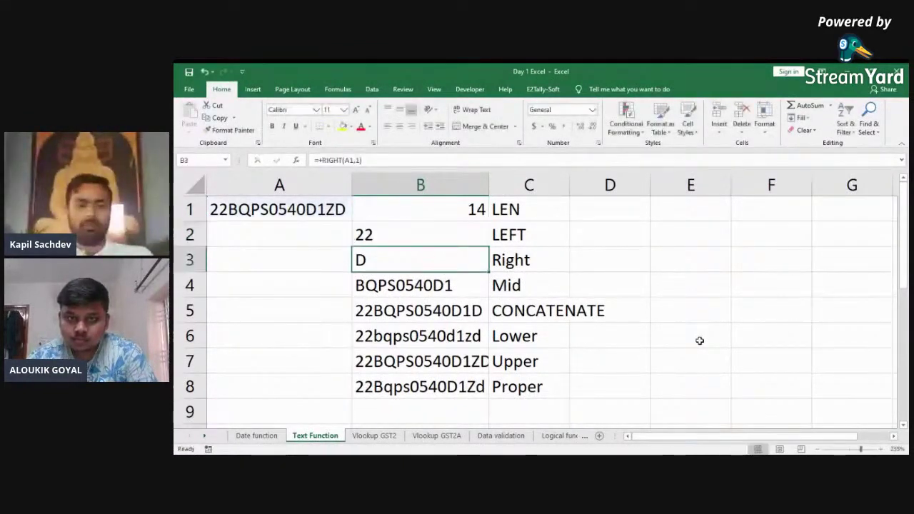
# Step: Review the MID formula in B4
pyautogui.press('Down')
pyautogui.press('F2')
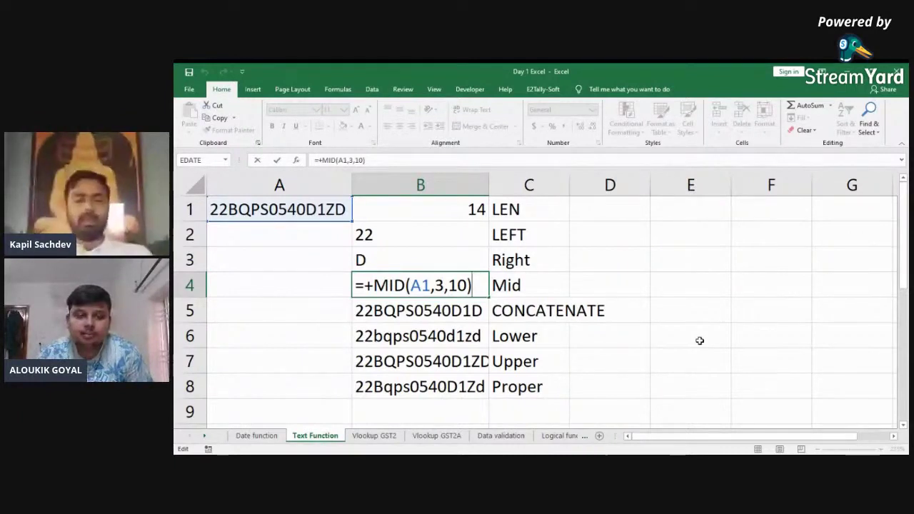
pyautogui.press('Escape')
pyautogui.press('Down')
pyautogui.press('Up')
pyautogui.press('F2')
pyautogui.press('Escape')
# Step: Insert an extra 'p' into the sample code in A1
pyautogui.press('F2')
pyautogui.press('Escape')
pyautogui.press('Up')
pyautogui.press('Up')
pyautogui.press('Up')
pyautogui.press('Left')
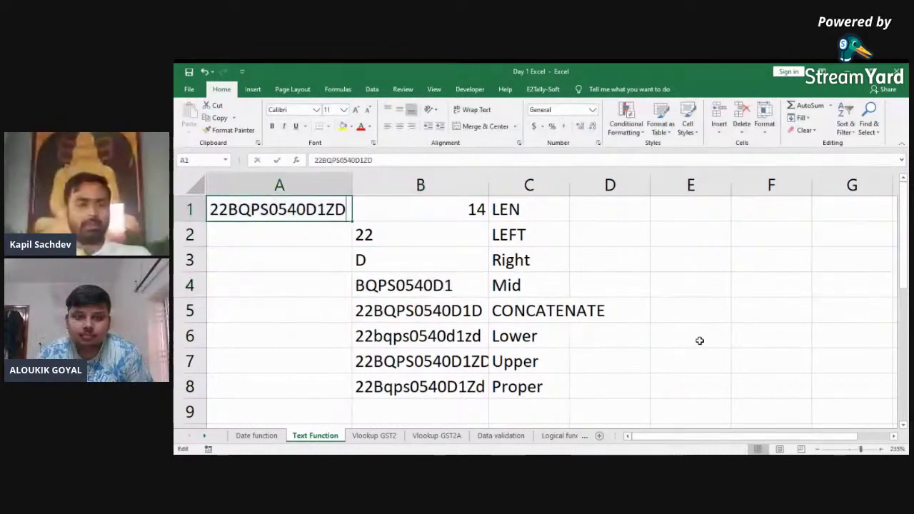
pyautogui.press('F2')
pyautogui.write('p')
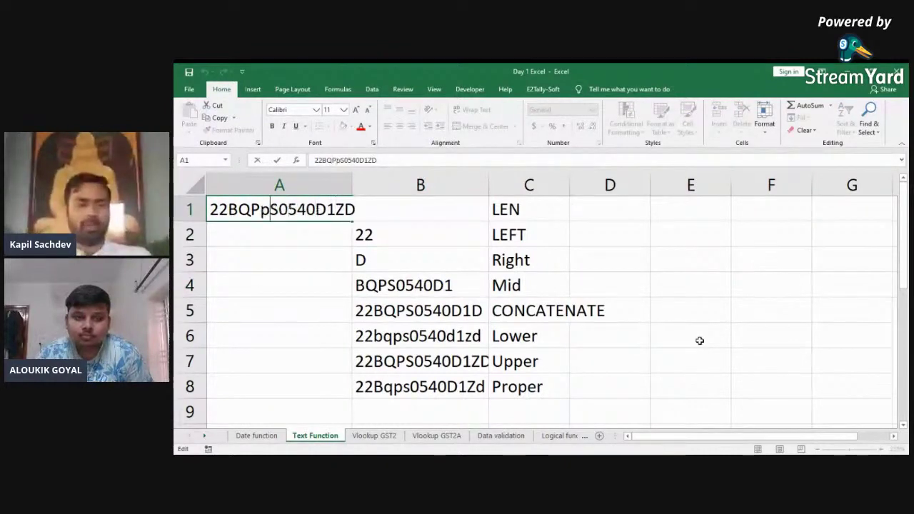
pyautogui.press('Return')
# Step: Check the recalculated results, with LEN now 15, then go to Vlookup GST2A
pyautogui.press('Up')
pyautogui.press('Right')
pyautogui.press('Down')
pyautogui.press('Down')
pyautogui.press('Down')
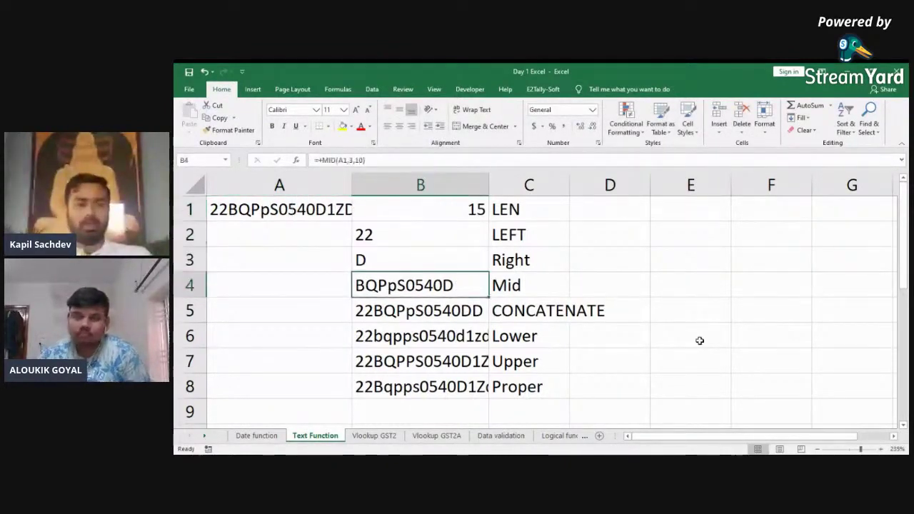
pyautogui.press('Down')
pyautogui.press('Down')
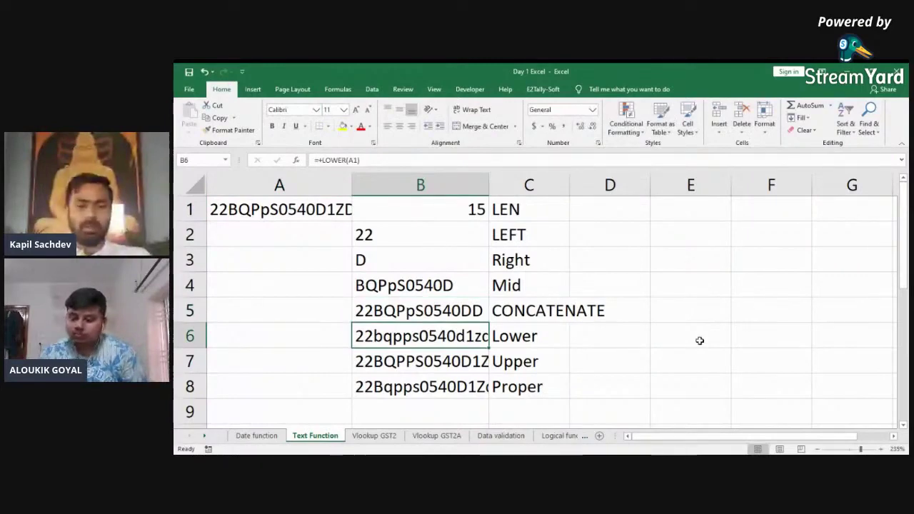
pyautogui.hotkey('ctrl', 'pagedown')
pyautogui.hotkey('ctrl', 'pagedown')
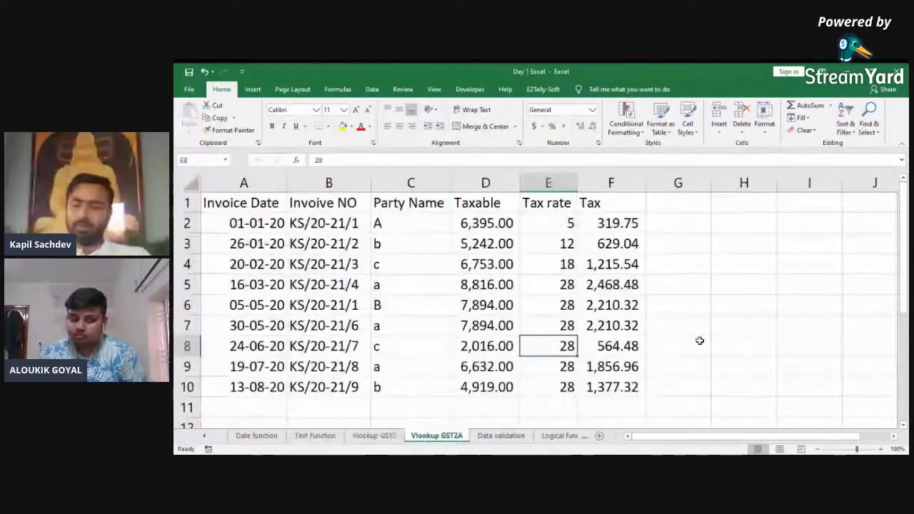
# Step: Move past the Vlookup GST2A and Data validation sheets to cell A1 of Logical function
pyautogui.hotkey('ctrl', 'pageup')
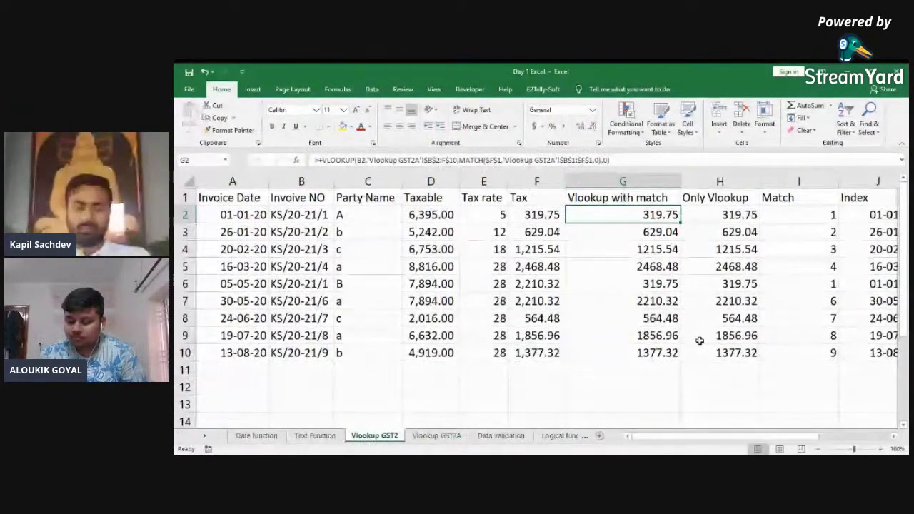
pyautogui.hotkey('ctrl', 'pagedown')
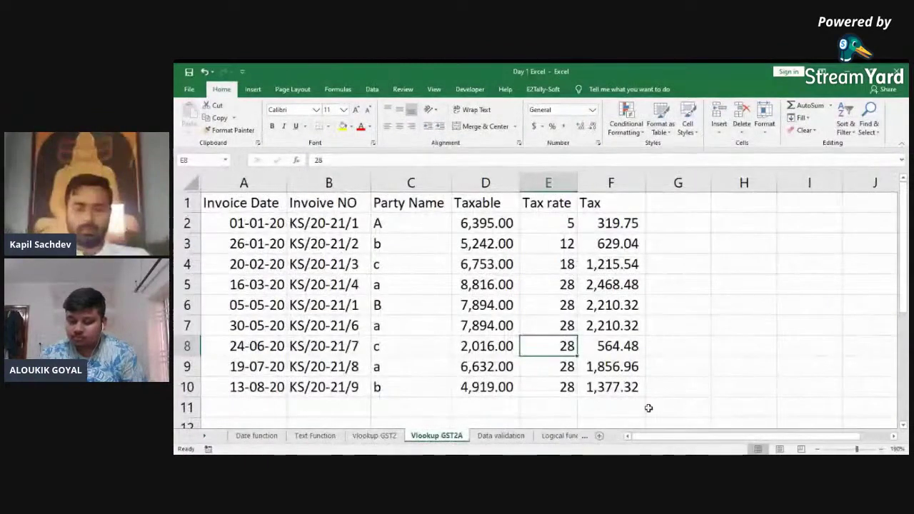
pyautogui.click(648, 408)
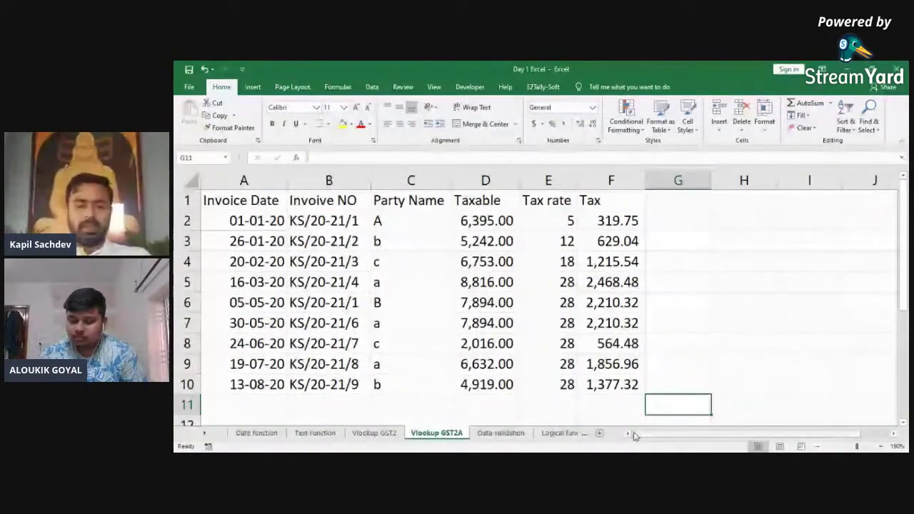
pyautogui.hotkey('ctrl', 'pagedown')
pyautogui.hotkey('ctrl', 'pagedown')
pyautogui.hotkey('ctrl', 'pageup')
pyautogui.hotkey('ctrl', 'pagedown')
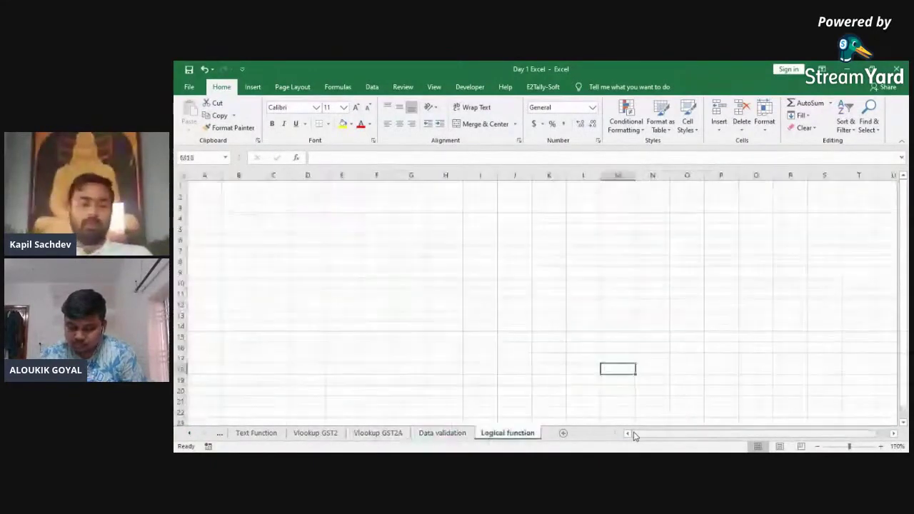
pyautogui.hotkey('ctrl', 'pageup')
pyautogui.hotkey('ctrl', 'pagedown')
pyautogui.hotkey('ctrl', 'pageup')
pyautogui.hotkey('ctrl', 'pageup')
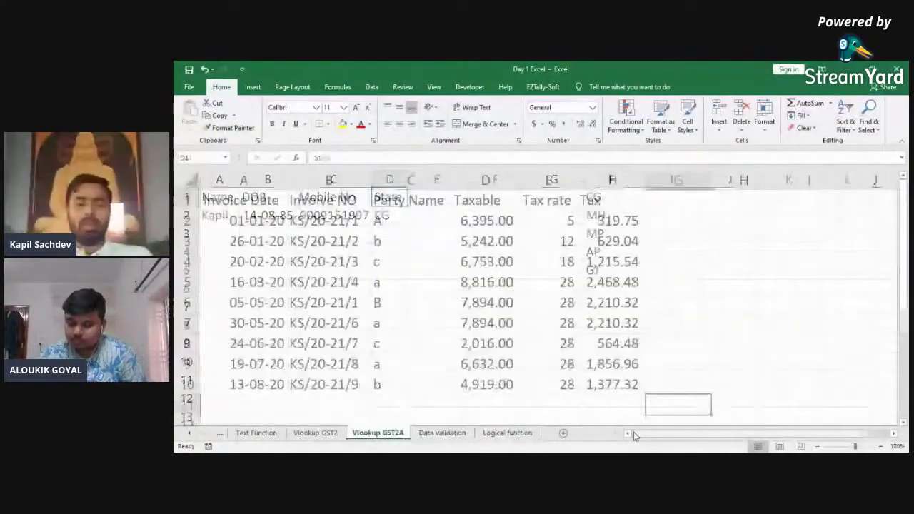
pyautogui.hotkey('ctrl', 'pagedown')
pyautogui.hotkey('ctrl', 'pagedown')
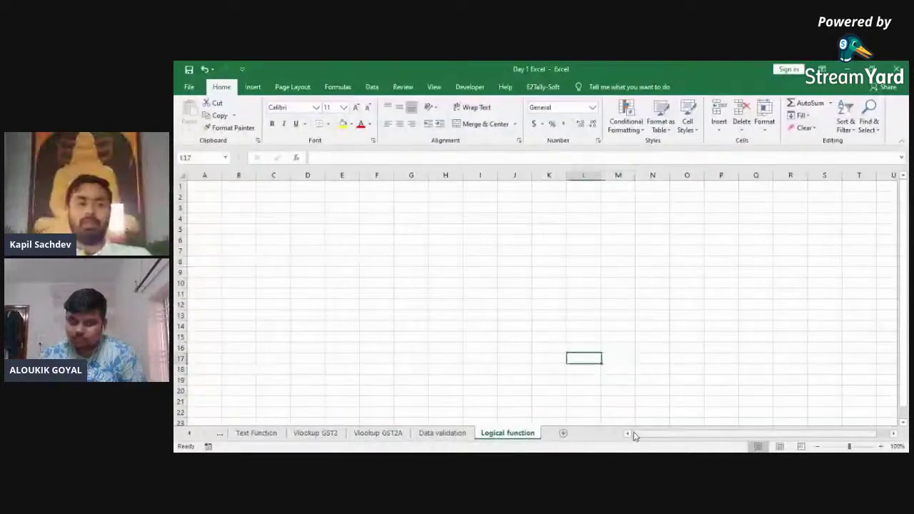
pyautogui.hotkey('ctrl', 'Home')
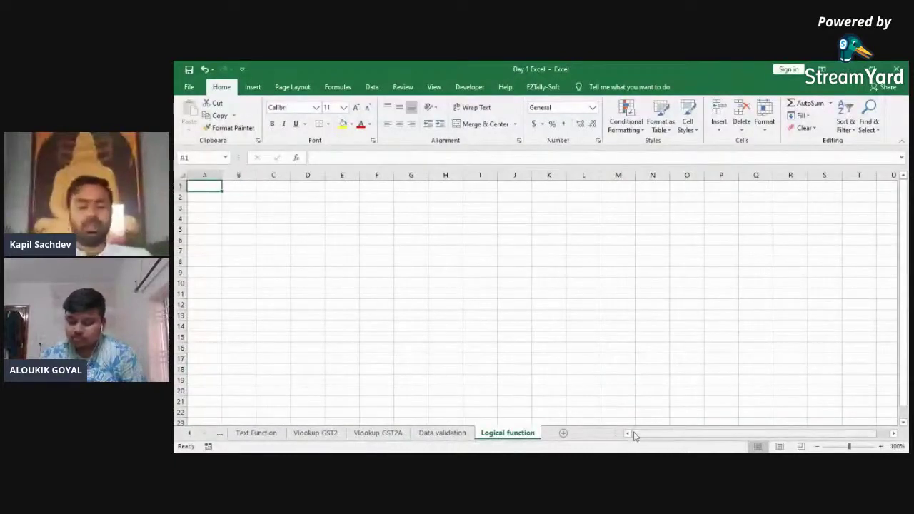
# Step: Enter the labels If, and, or in A1:A3, zooming the sheet to about 210%
pyautogui.write('If')
pyautogui.hotkey('ctrl', 'Return')
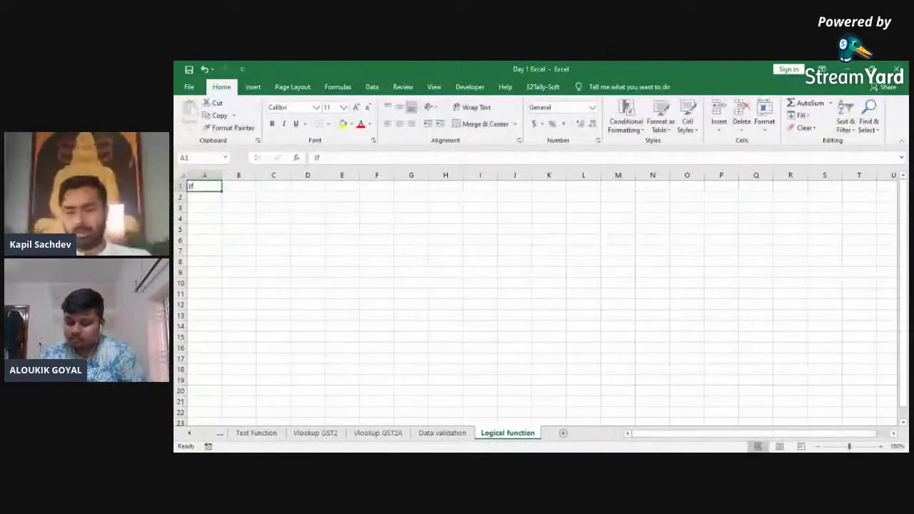
pyautogui.click(881, 446)
pyautogui.click(881, 446)
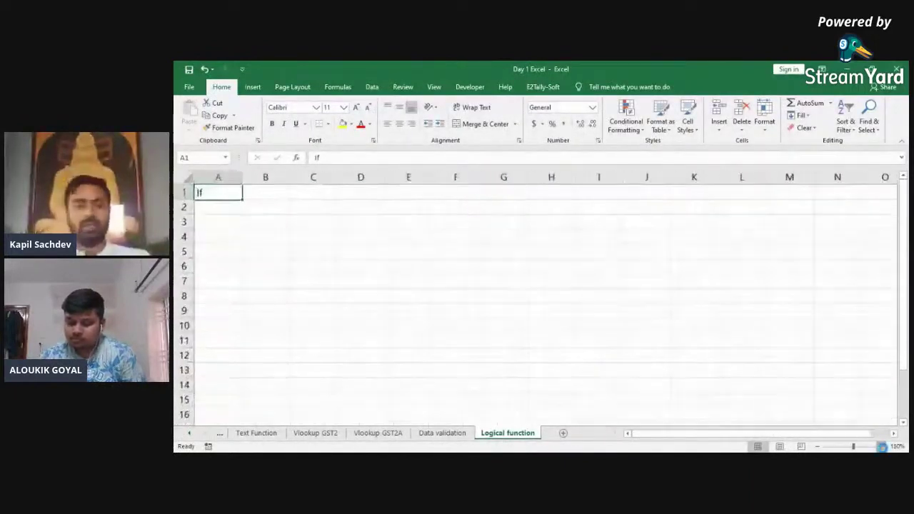
pyautogui.click(882, 446)
pyautogui.click(881, 446)
pyautogui.click(882, 447)
pyautogui.press('Return')
pyautogui.write('and')
pyautogui.press('Return')
pyautogui.write('or')
pyautogui.press('Return')
# Step: Select the labels A1:A3, then return to A1
pyautogui.press('Up')
pyautogui.hotkey('shift', 'Up')
pyautogui.hotkey('shift', 'Up')
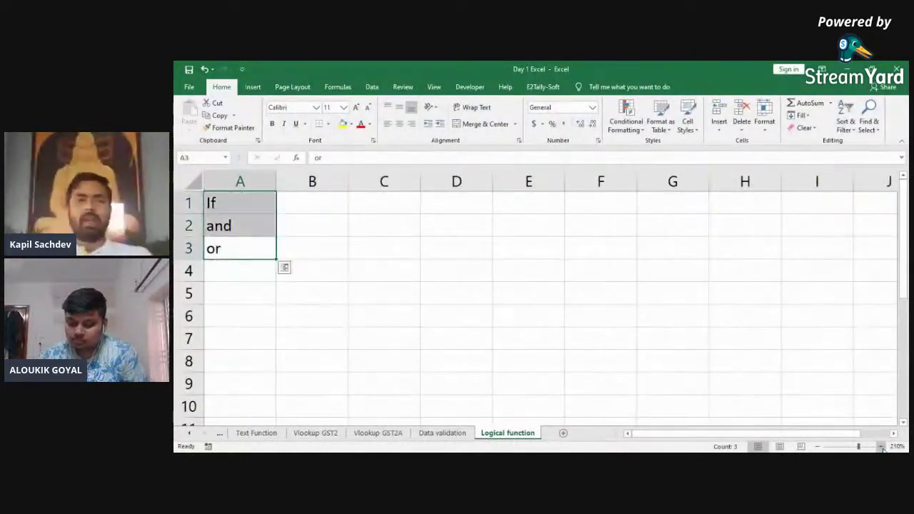
pyautogui.press('Down')
pyautogui.press('Up')
pyautogui.hotkey('shift', 'Up')
pyautogui.hotkey('shift', 'Up')
pyautogui.press('Down')
pyautogui.press('Up')
pyautogui.hotkey('shift', 'Up')
pyautogui.hotkey('shift', 'Up')
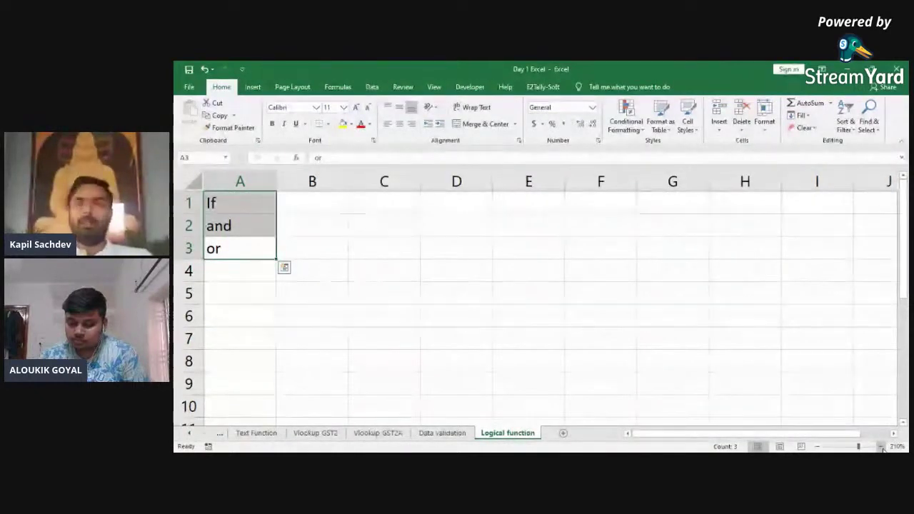
pyautogui.press('Up')
pyautogui.press('Up')
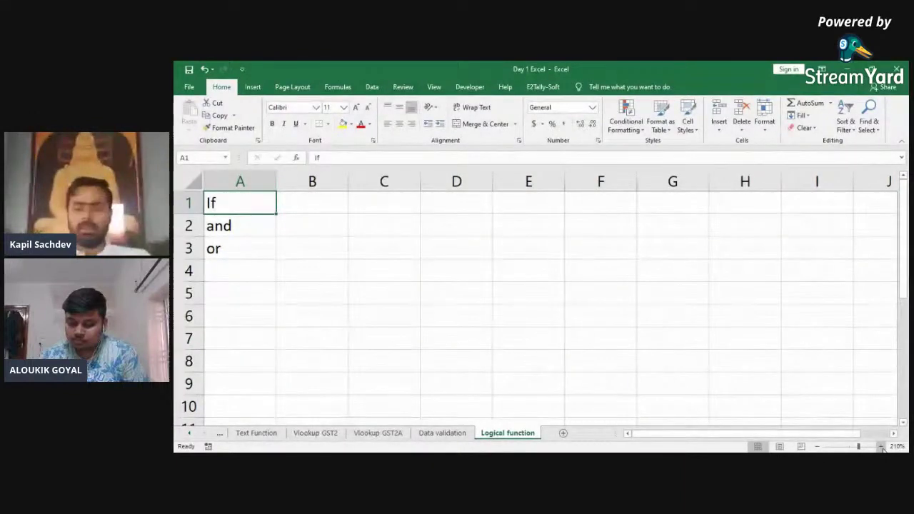
# Step: Enter the value 1 in D1 and again in the next cell along row 1
pyautogui.press('Right')
pyautogui.press('Right')
pyautogui.press('Right')
pyautogui.write('1')
pyautogui.press('Return')
pyautogui.press('Up')
pyautogui.press('Right')
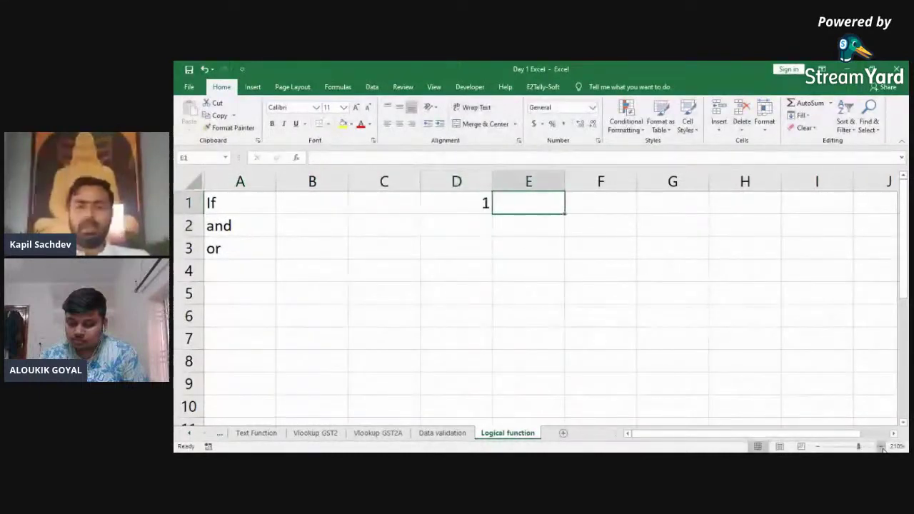
pyautogui.press('Right')
pyautogui.write('1')
pyautogui.press('Return')
pyautogui.press('Up')
pyautogui.press('Right')
# Step: Delete empty column E and enter the comparison formula =D1=E1 in F1
pyautogui.press('Left')
pyautogui.press('Left')
pyautogui.hotkey('ctrl', 'space')
pyautogui.hotkey('ctrl', '-')
pyautogui.press('Right')
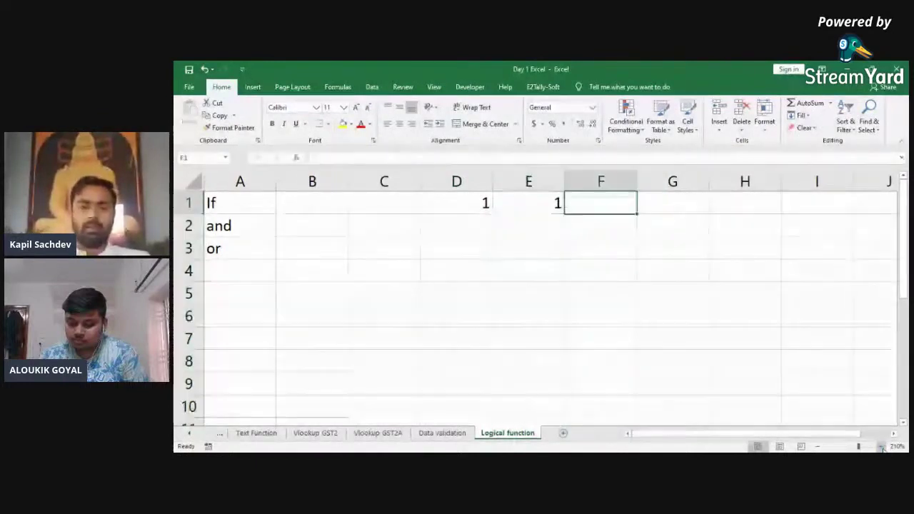
pyautogui.write('+')
pyautogui.press('Left')
pyautogui.press('Left')
pyautogui.write('=')
pyautogui.press('Left')
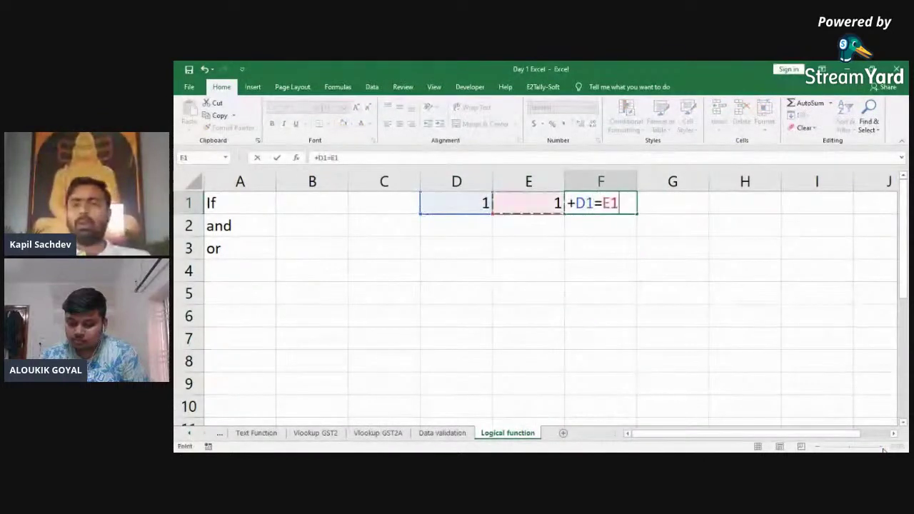
pyautogui.hotkey('ctrl', 'Return')
# Step: Change E1 to 2 and switch F1's comparison to greater-than (D1>E1)
pyautogui.press('Left')
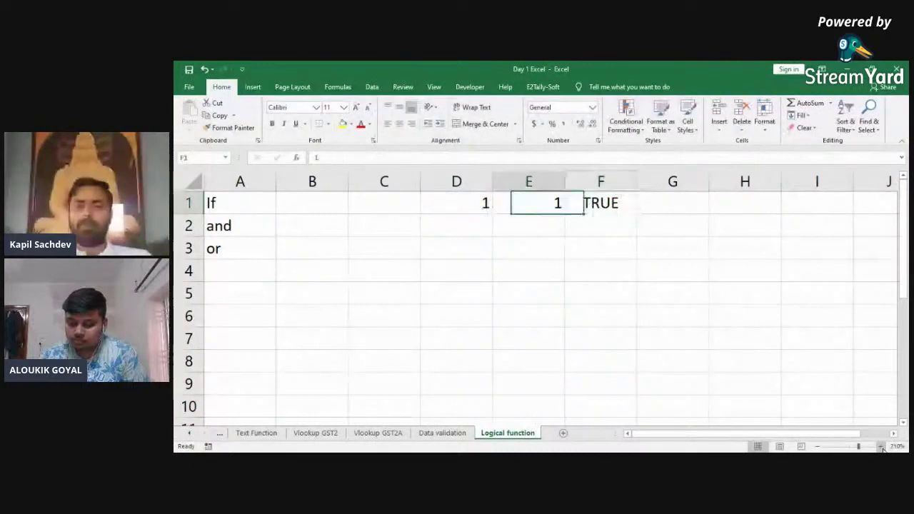
pyautogui.press('Left')
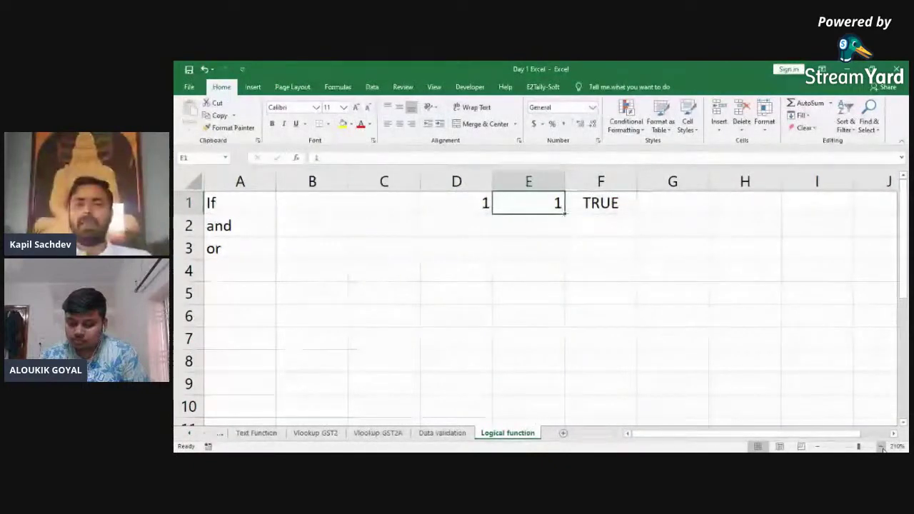
pyautogui.write('2')
pyautogui.press('Right')
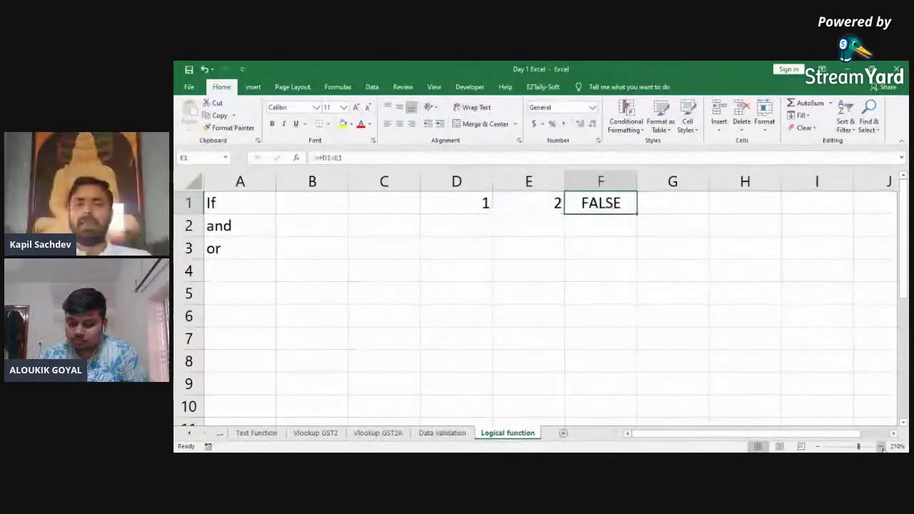
pyautogui.press('Left')
pyautogui.press('Right')
pyautogui.press('F2')
pyautogui.press('Left')
pyautogui.press('Left')
pyautogui.press('Left')
pyautogui.write('>')
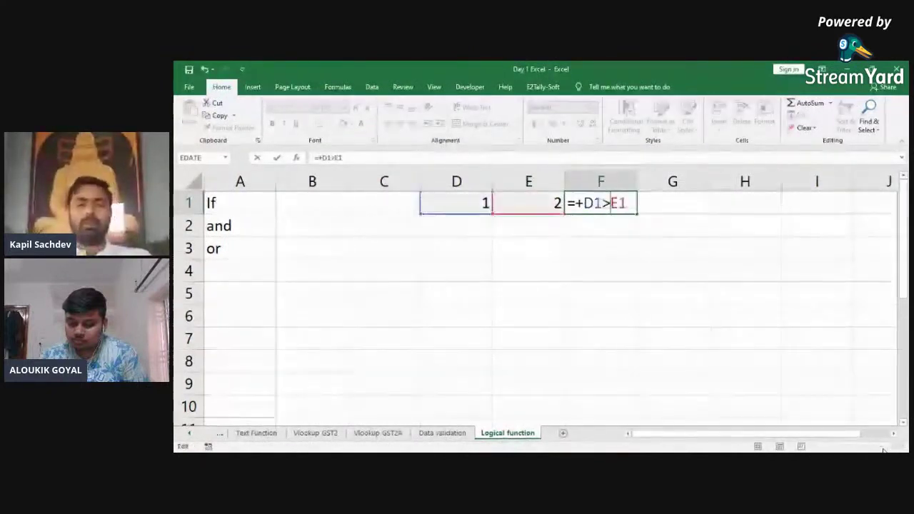
pyautogui.press('Return')
# Step: Set D1 to 4 and inspect F1's =+D1>E1 formula returning TRUE
pyautogui.press('Up')
pyautogui.press('Left')
pyautogui.press('Left')
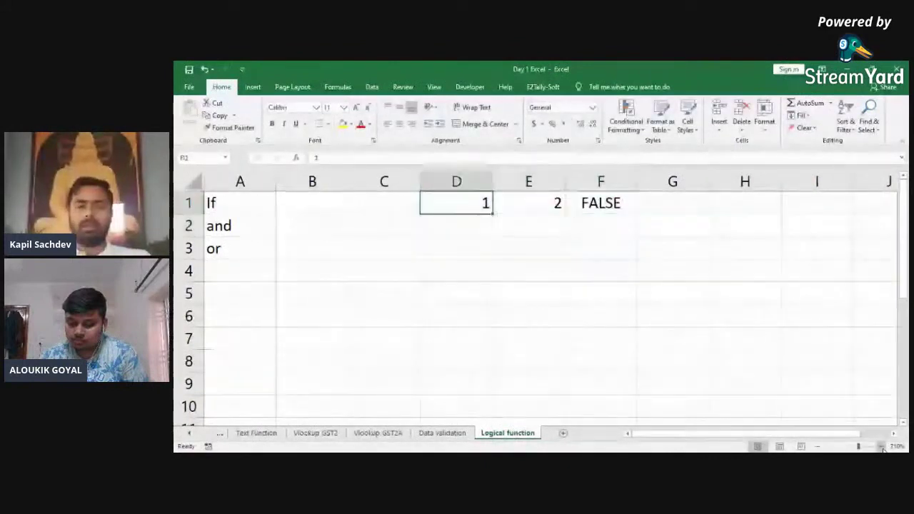
pyautogui.write('4')
pyautogui.press('Return')
pyautogui.press('Up')
pyautogui.press('Right')
pyautogui.press('Right')
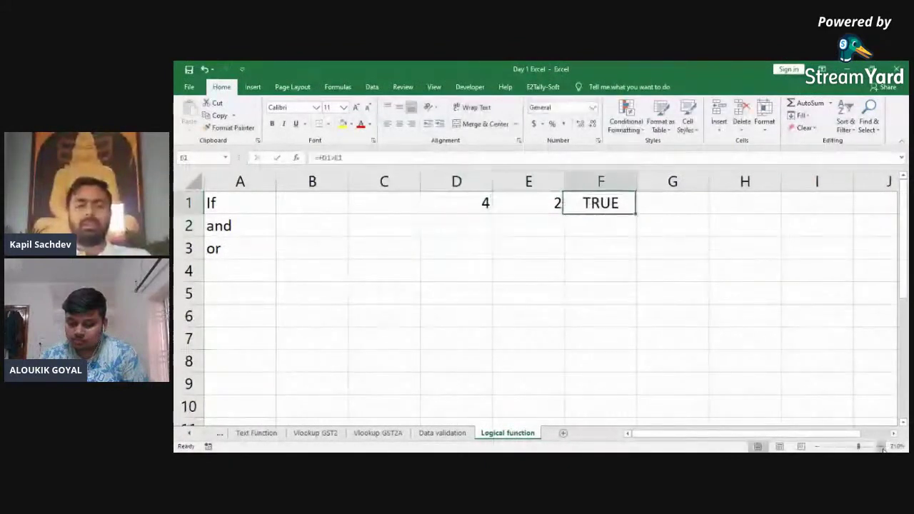
pyautogui.press('F2')
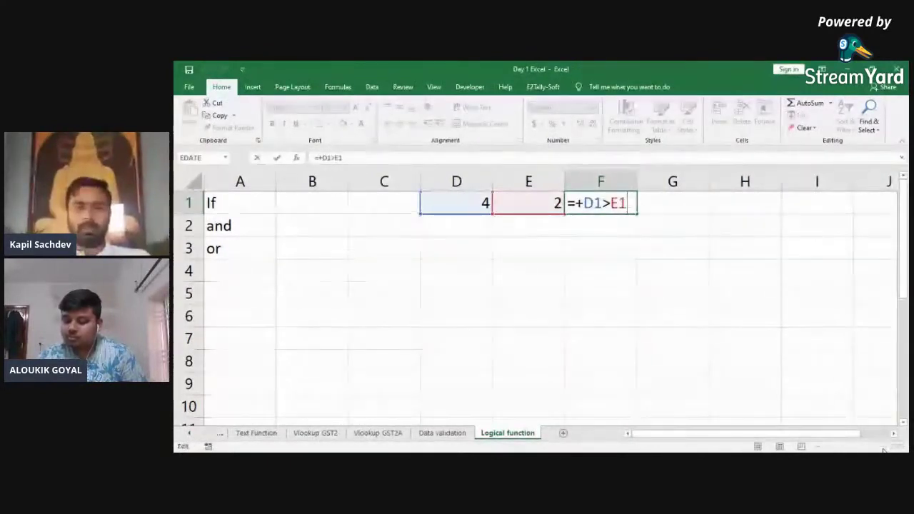
# Step: Clear the test values and comparison result from D1:F1
pyautogui.hotkey('shift', 'Tab')
pyautogui.press('Left')
pyautogui.hotkey('shift', 'Right')
pyautogui.hotkey('shift', 'Right')
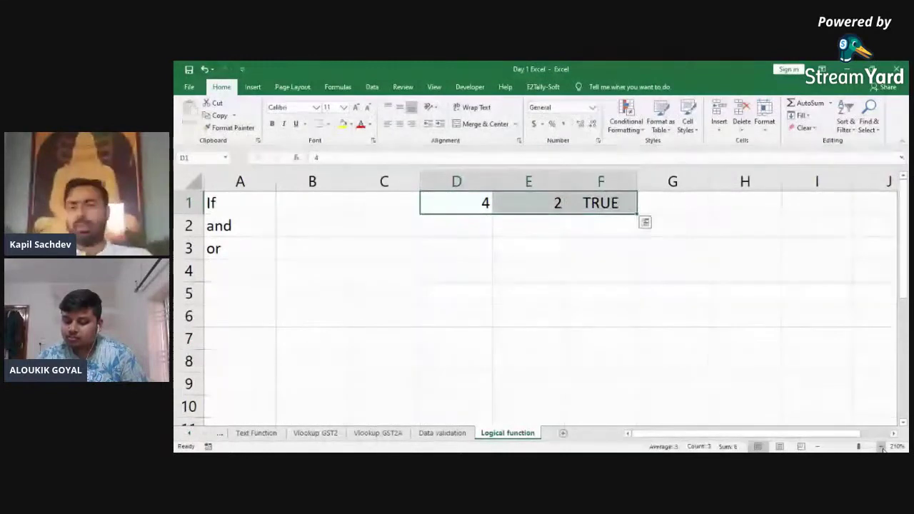
pyautogui.press('Delete')
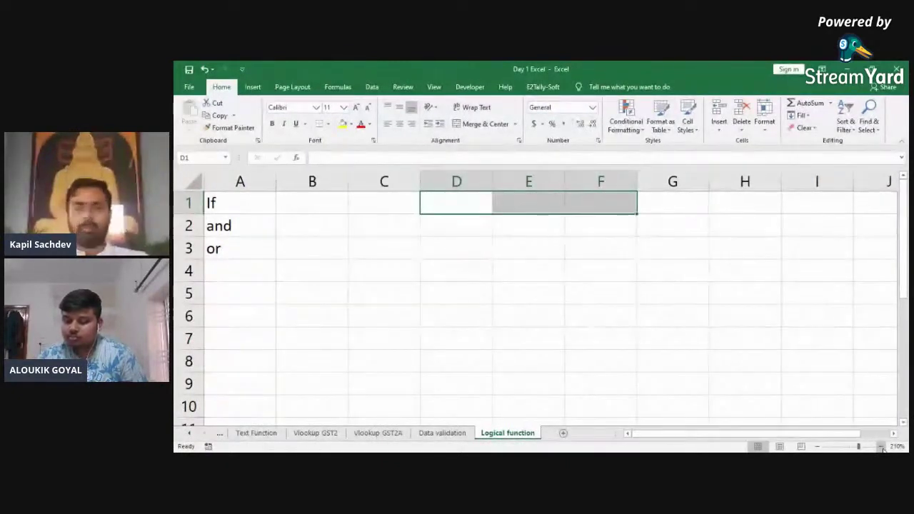
# Step: Enter Paper 1 in D1 and copy it down to D2:D4
pyautogui.press('Left')
pyautogui.press('Right')
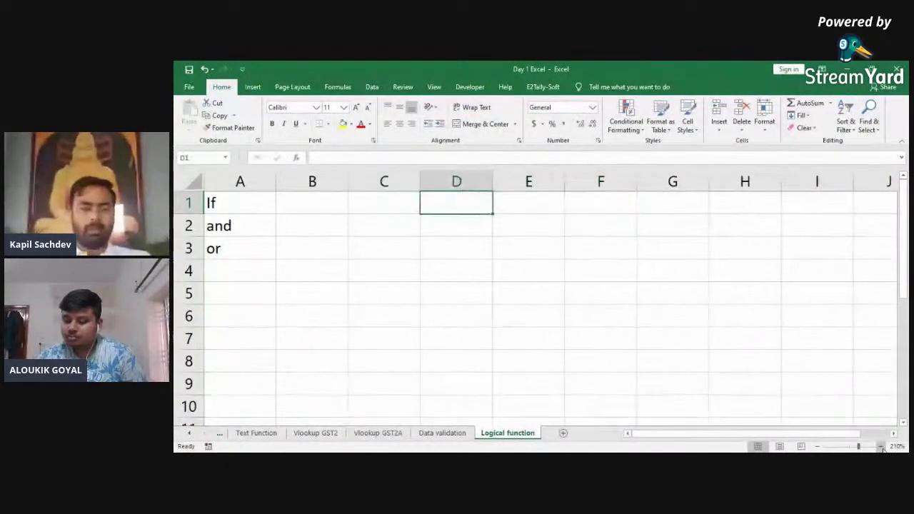
pyautogui.write('Pa')
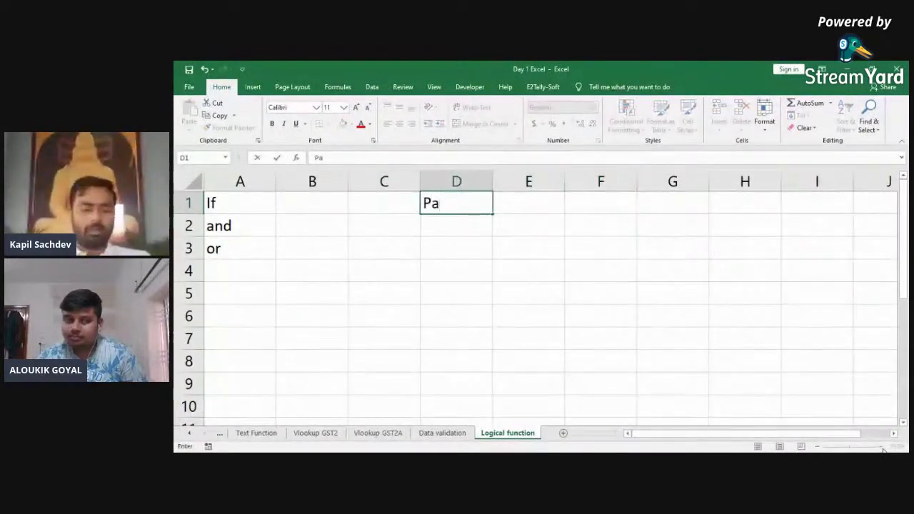
pyautogui.write('per')
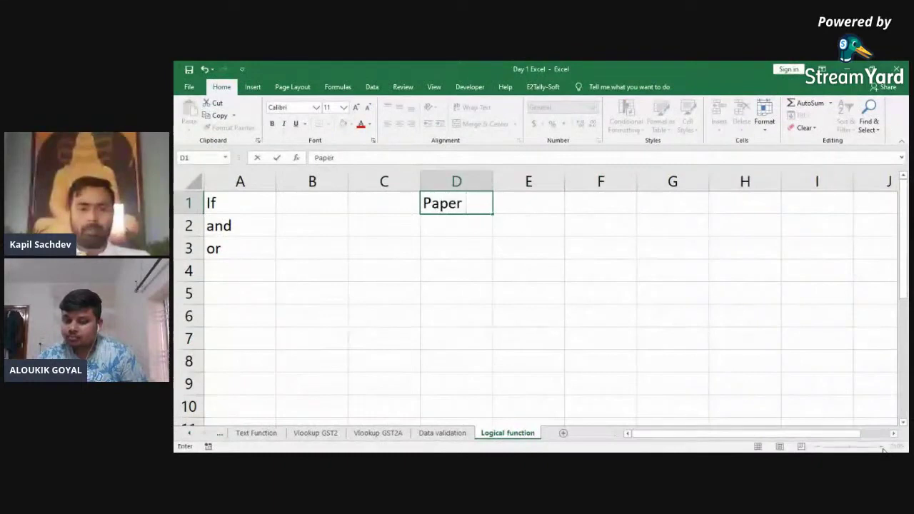
pyautogui.write(' 1')
pyautogui.press('Return')
pyautogui.press('Up')
pyautogui.hotkey('ctrl', 'c')
pyautogui.press('Down')
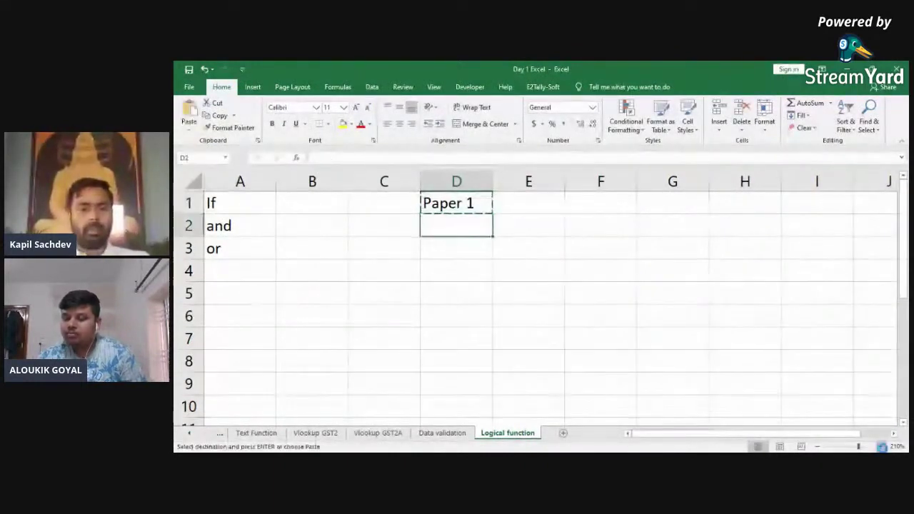
pyautogui.press('Return')
pyautogui.hotkey('ctrl', 'c')
pyautogui.press('Down')
pyautogui.press('Return')
pyautogui.hotkey('ctrl', 'c')
pyautogui.press('Down')
# Step: Edit the copied labels to read Paper 2, Paper 3 and Paper 4
pyautogui.press('Return')
pyautogui.press('Up')
pyautogui.press('Up')
pyautogui.press('F2')
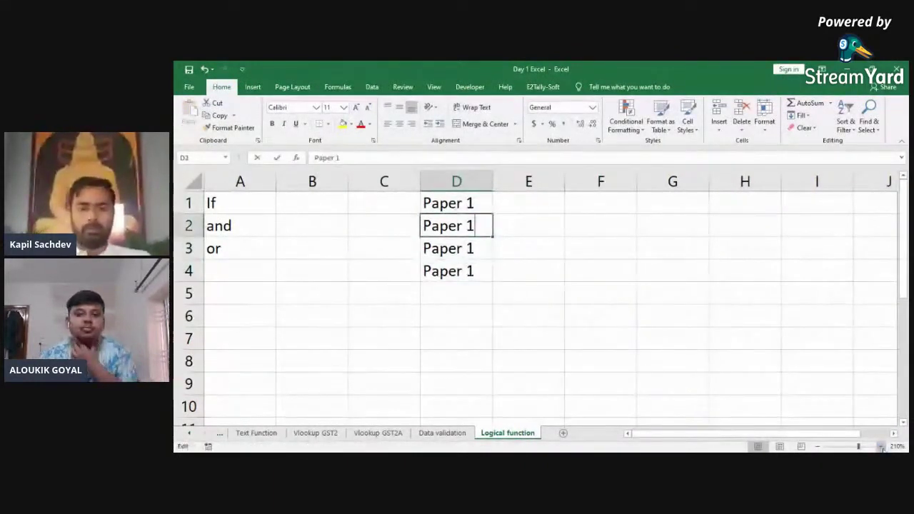
pyautogui.press('BackSpace')
pyautogui.write('2')
pyautogui.press('Return')
pyautogui.press('F2')
pyautogui.press('BackSpace')
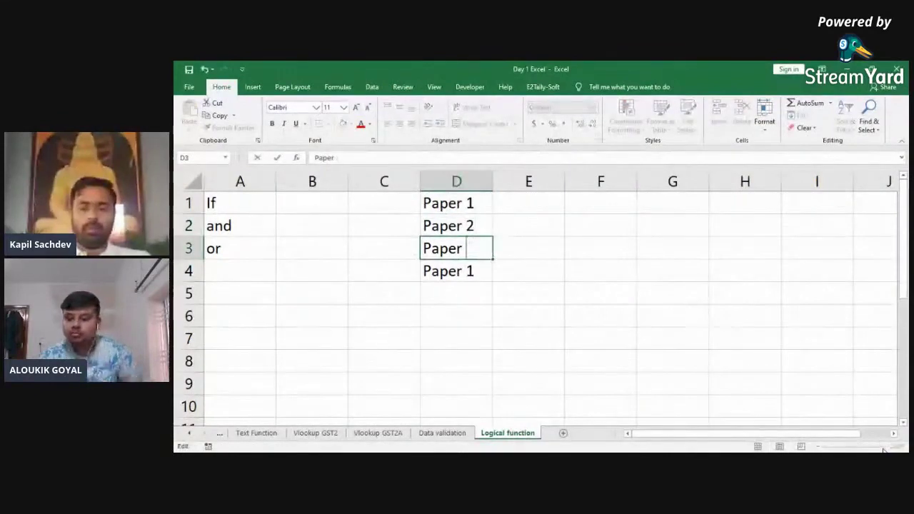
pyautogui.write('3')
pyautogui.press('Return')
pyautogui.press('F2')
pyautogui.press('BackSpace')
pyautogui.write('4')
# Step: Add Total Marks in D5 and autofit column D to the labels
pyautogui.press('Return')
pyautogui.press('Up')
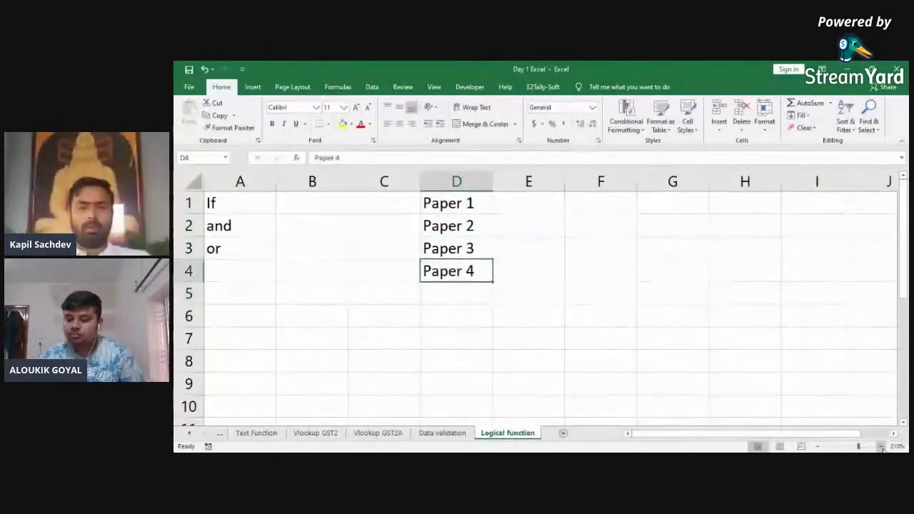
pyautogui.press('Down')
pyautogui.write('Total Marks')
pyautogui.press('Return')
pyautogui.hotkey('ctrl', 'Up')
pyautogui.hotkey('ctrl', 'Up')
pyautogui.hotkey('ctrl', 'space')
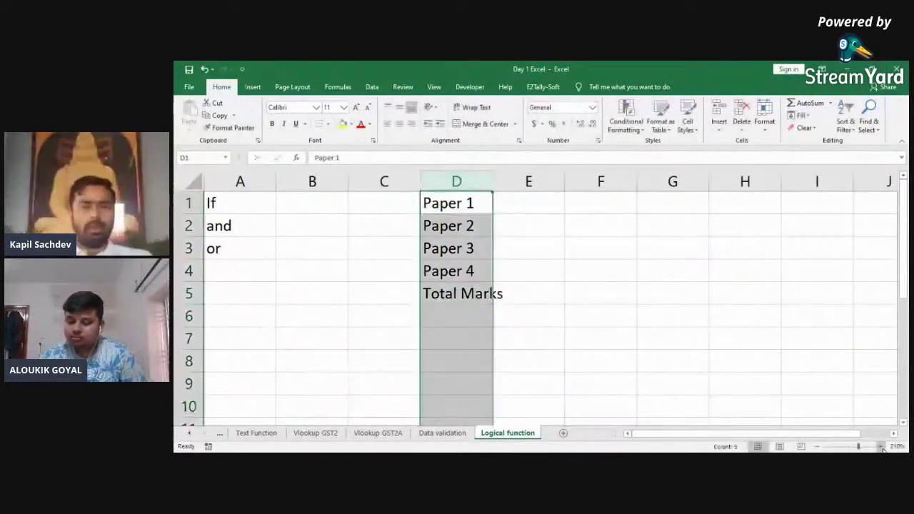
pyautogui.hotkey('alt', 'a')
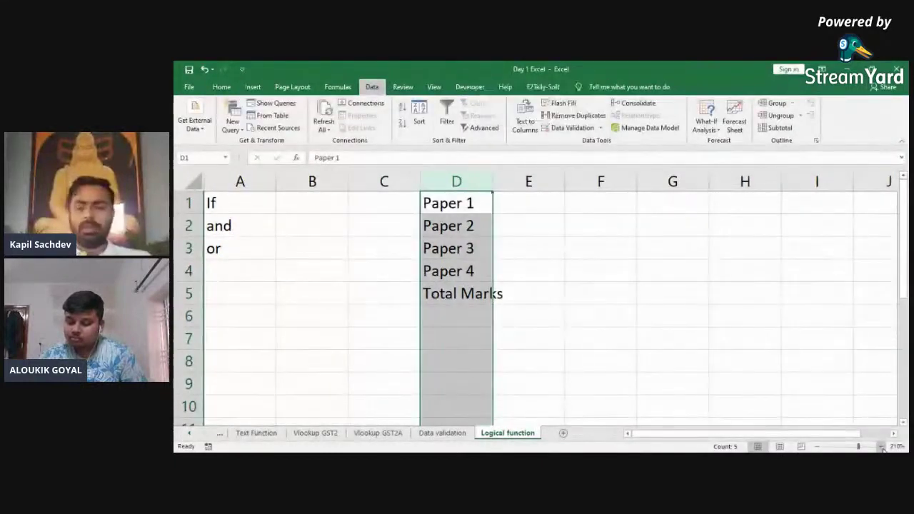
pyautogui.hotkey('alt', 'o')
pyautogui.press('c')
pyautogui.press('a')
# Step: Enter a mark of 50 for each of the four papers in E1:E4
pyautogui.press('Right')
pyautogui.write('50')
pyautogui.press('Return')
pyautogui.write('50')
pyautogui.press('Return')
pyautogui.write('50')
pyautogui.press('Return')
pyautogui.write('50')
pyautogui.press('Return')
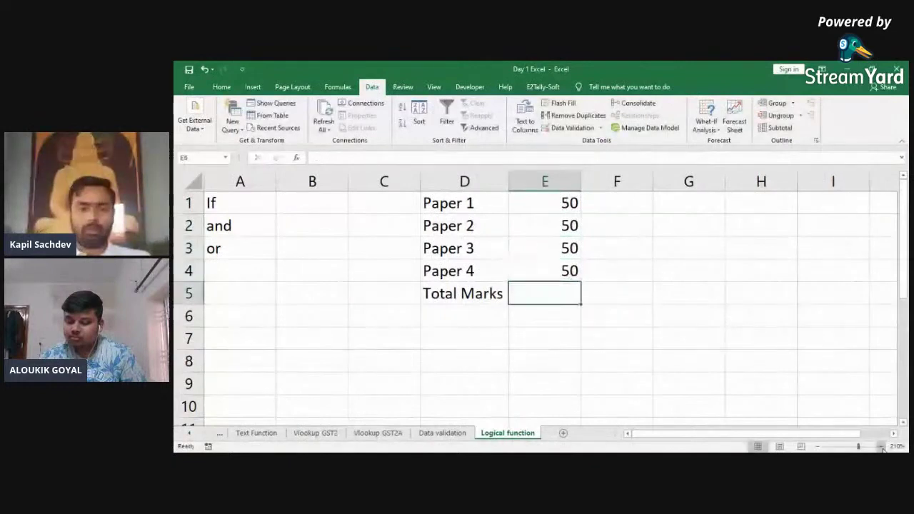
# Step: AutoSum the marks into E5 for a total of 200 and type Result in D7
pyautogui.hotkey('alt', '=')
pyautogui.press('Return')
pyautogui.press('Down')
pyautogui.press('Left')
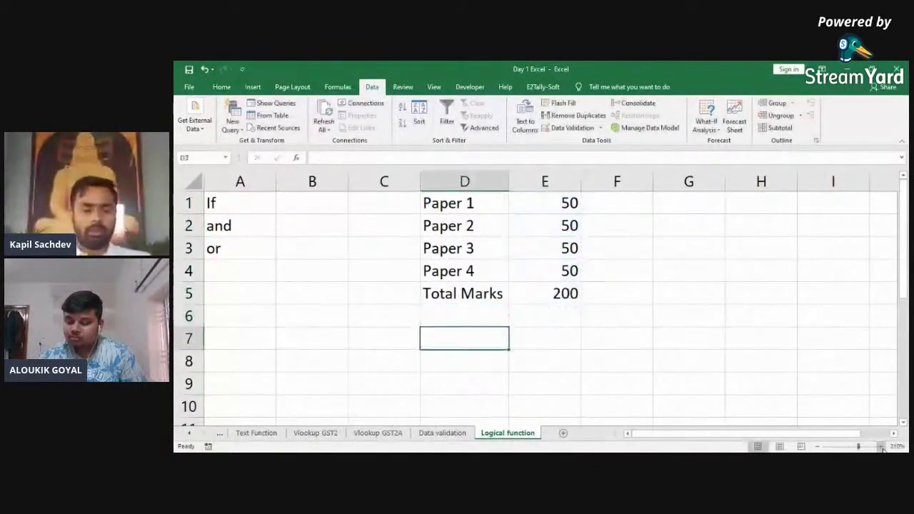
pyautogui.write('Result')
# Step: Confirm the Result label in D7 and check the 200 total in E5
pyautogui.press('Return')
pyautogui.press('Up')
pyautogui.press('Right')
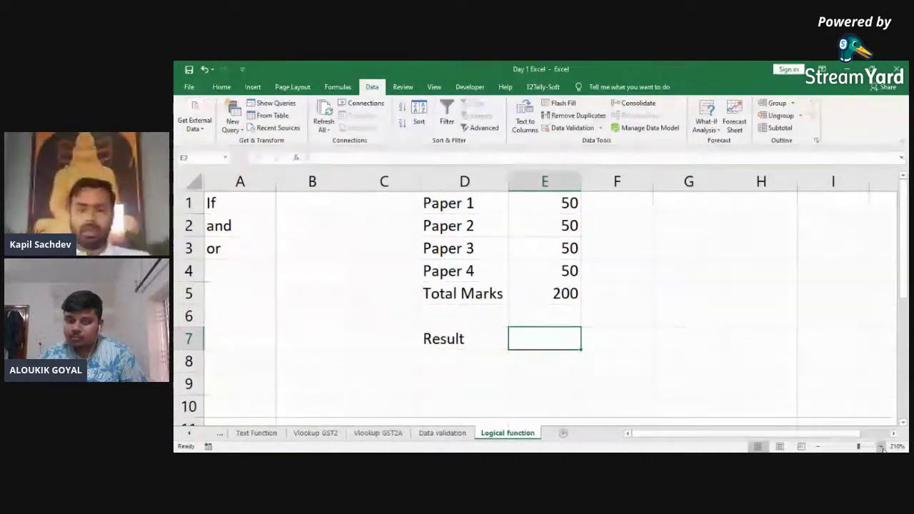
pyautogui.press('Up')
pyautogui.press('Up')
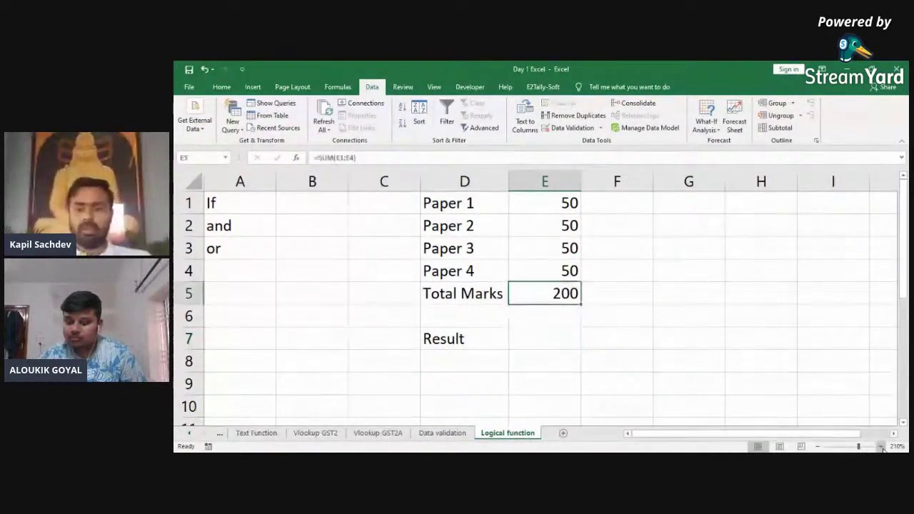
pyautogui.press('Down')
pyautogui.press('Down')
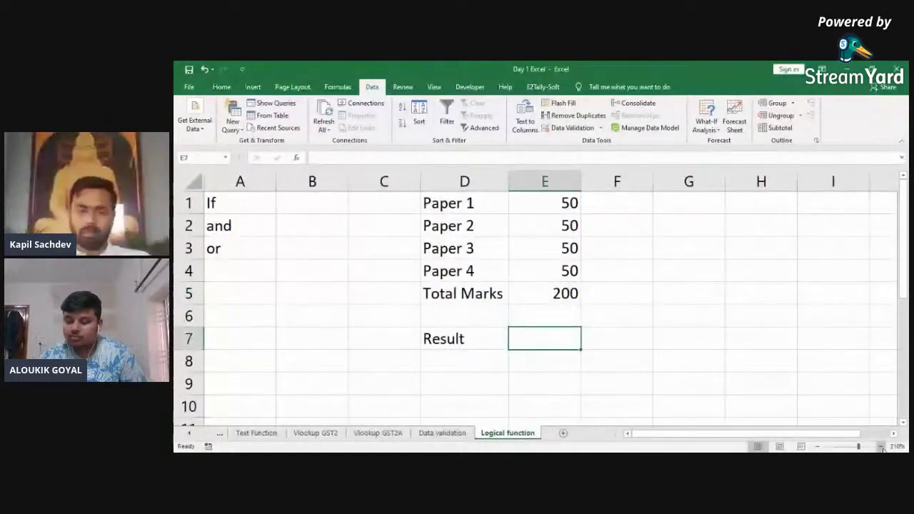
# Step: Begin an IF formula in E7 by typing +IF(
pyautogui.write('+')
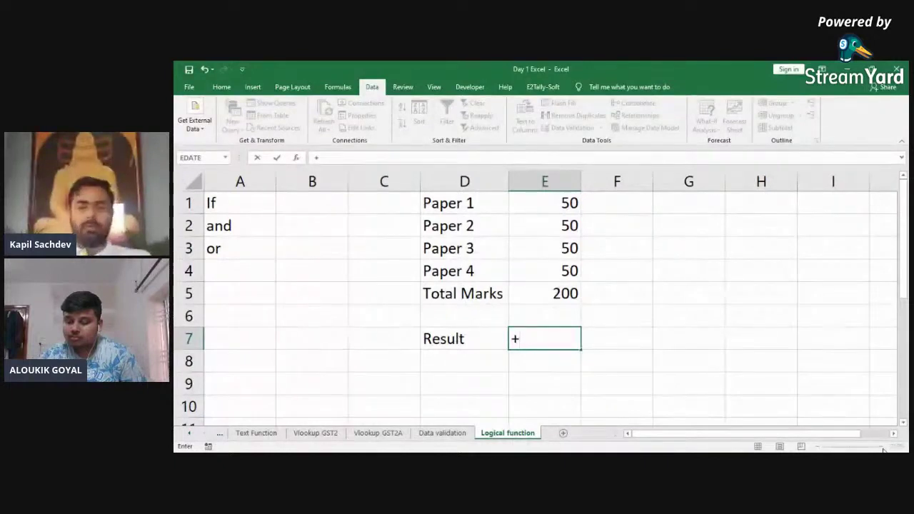
pyautogui.write('if')
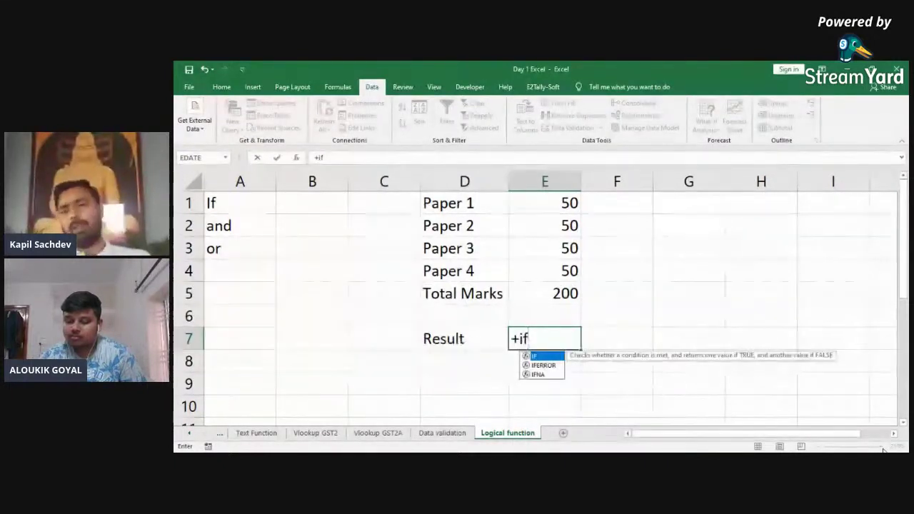
pyautogui.press('BackSpace')
pyautogui.press('BackSpace')
pyautogui.press('BackSpace')
pyautogui.press('Escape')
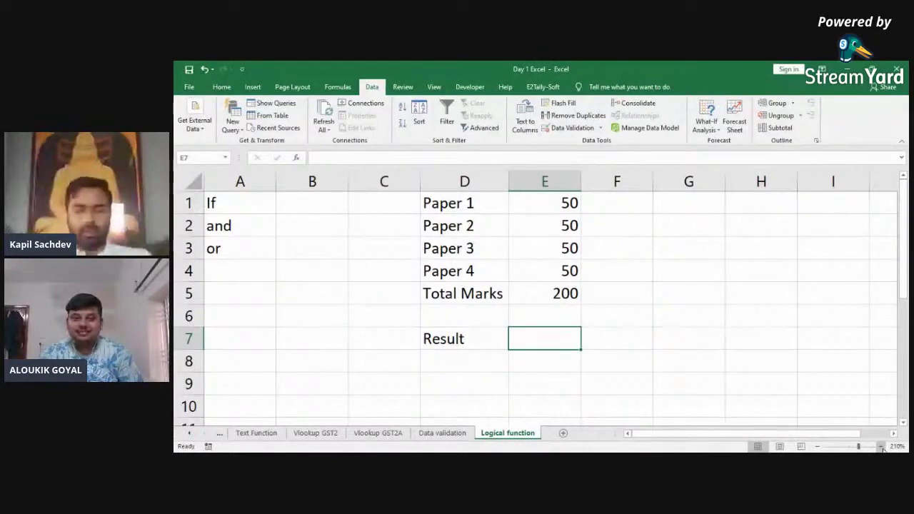
pyautogui.hotkey('alt', 'Tab')
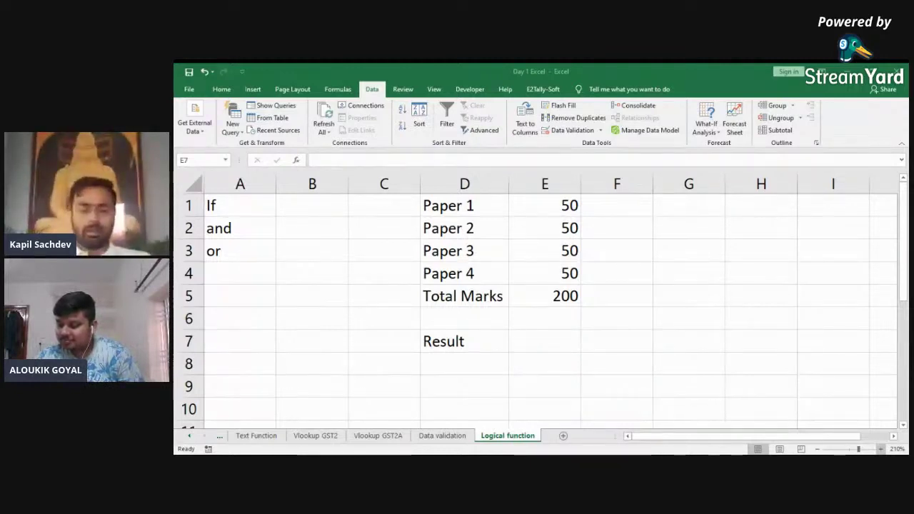
pyautogui.write('+IF(')
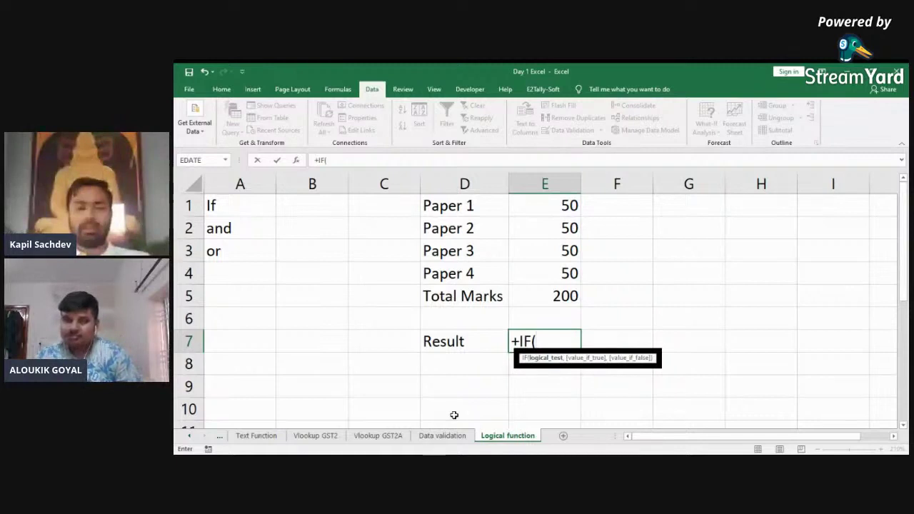
# Step: Complete E7 as =+IF(E5>=200,"Pass","fail")
pyautogui.press('Up')
pyautogui.press('Up')
pyautogui.write('>')
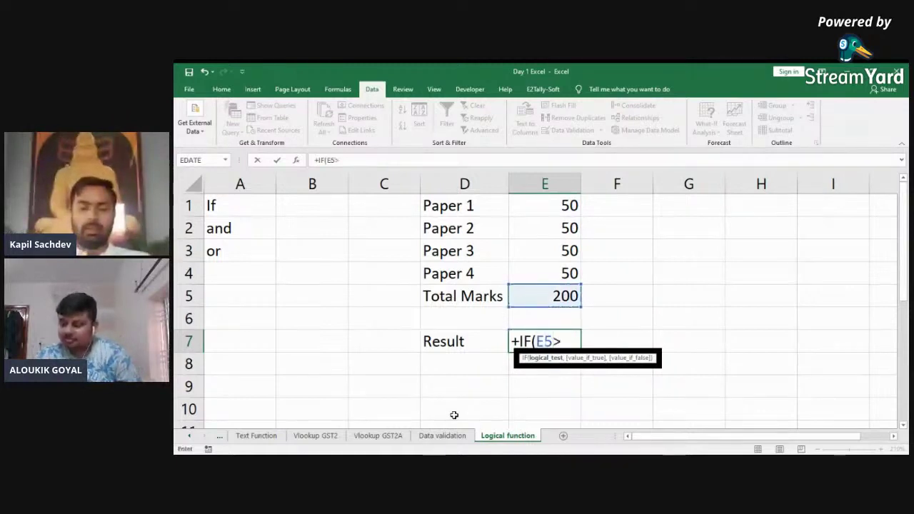
pyautogui.write('=200')
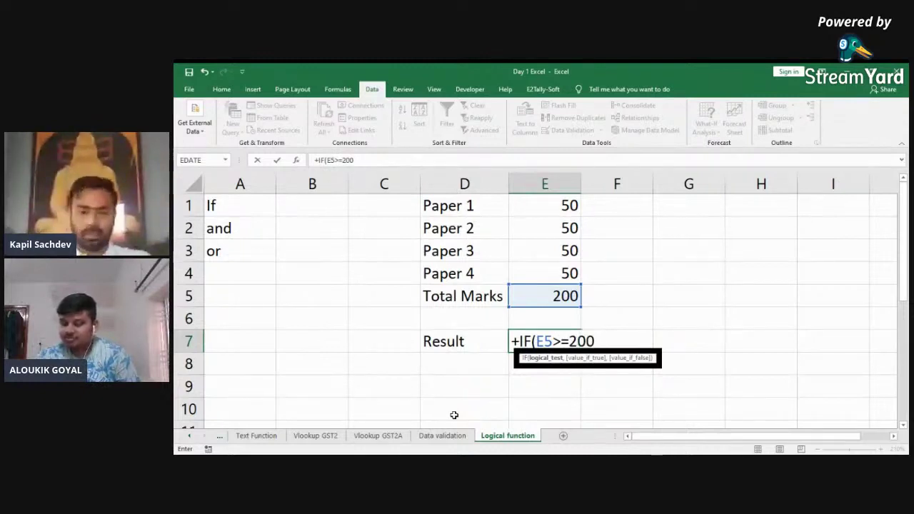
pyautogui.write(',')
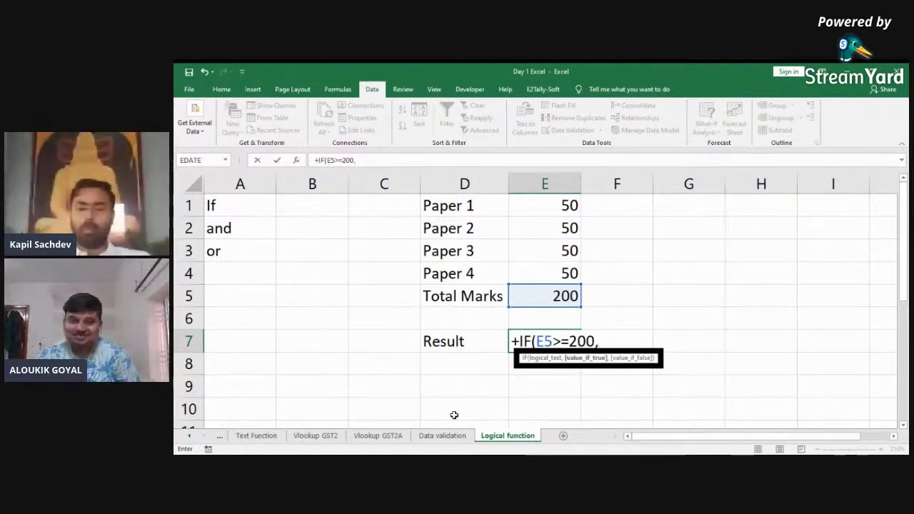
pyautogui.write('"P')
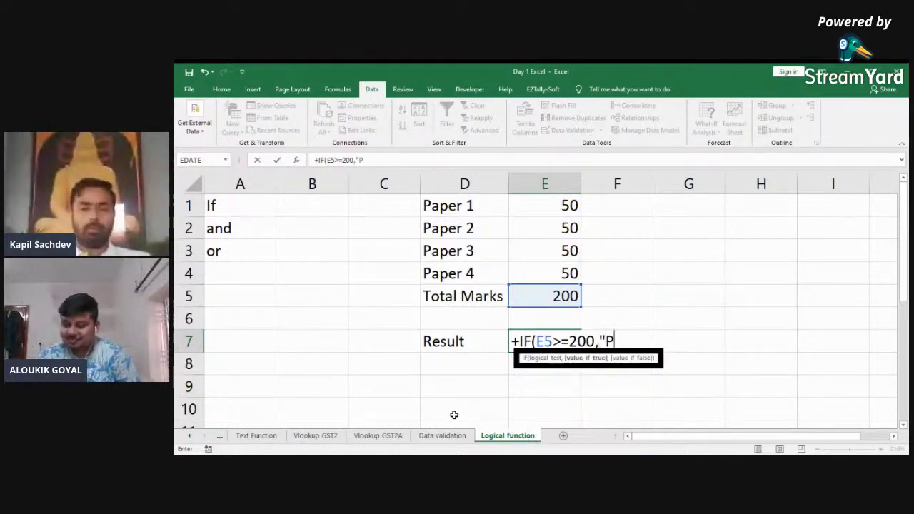
pyautogui.write('ass","f')
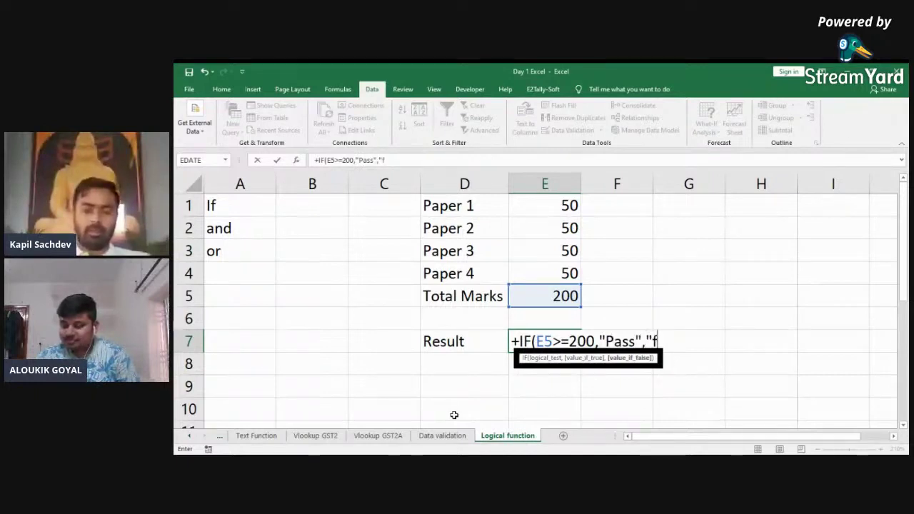
pyautogui.write('ail')
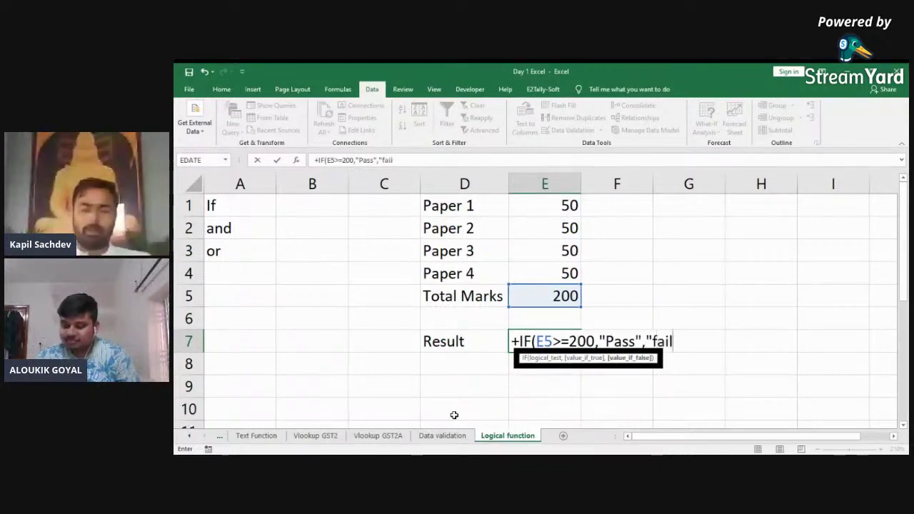
pyautogui.write('")')
pyautogui.press('Return')
# Step: Change Paper 3's mark to 40 and centre the Result in E7
pyautogui.press('Up')
pyautogui.press('Up')
pyautogui.press('Up')
pyautogui.press('Up')
pyautogui.press('Up')
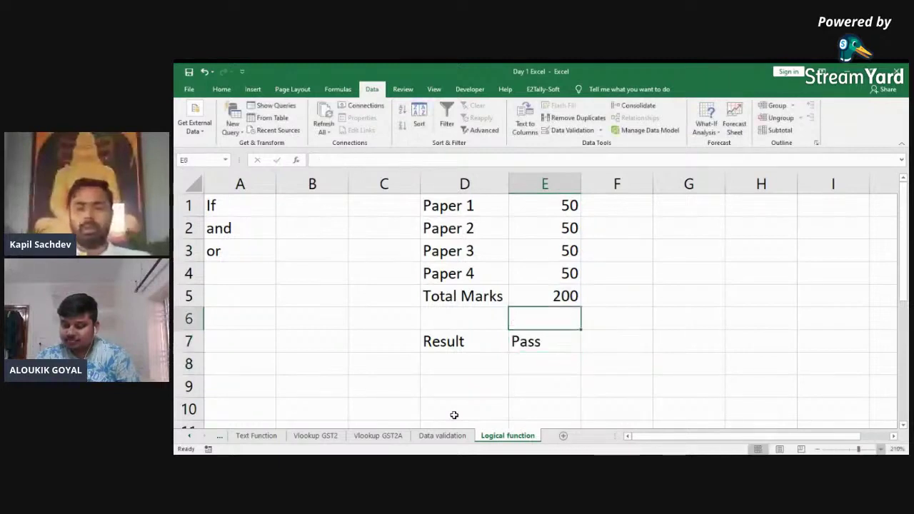
pyautogui.write('40')
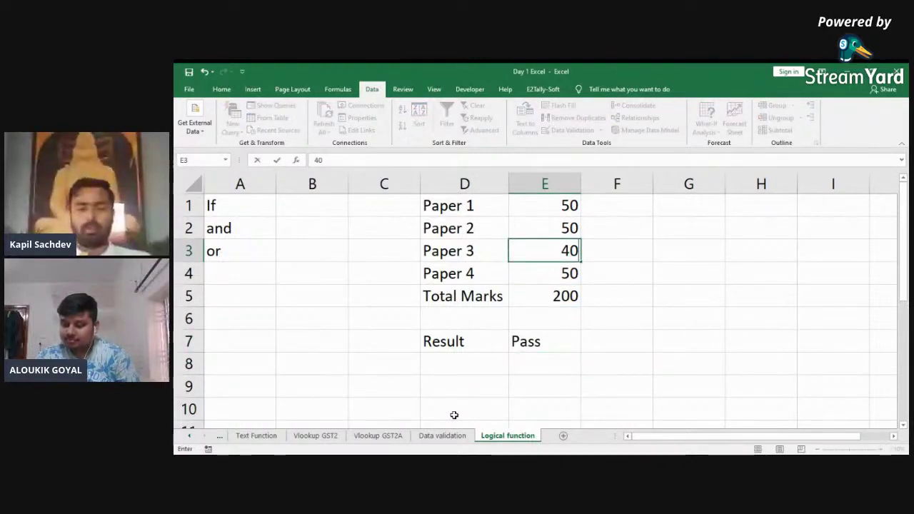
pyautogui.press('Return')
pyautogui.press('Down')
pyautogui.press('Down')
pyautogui.press('Down')
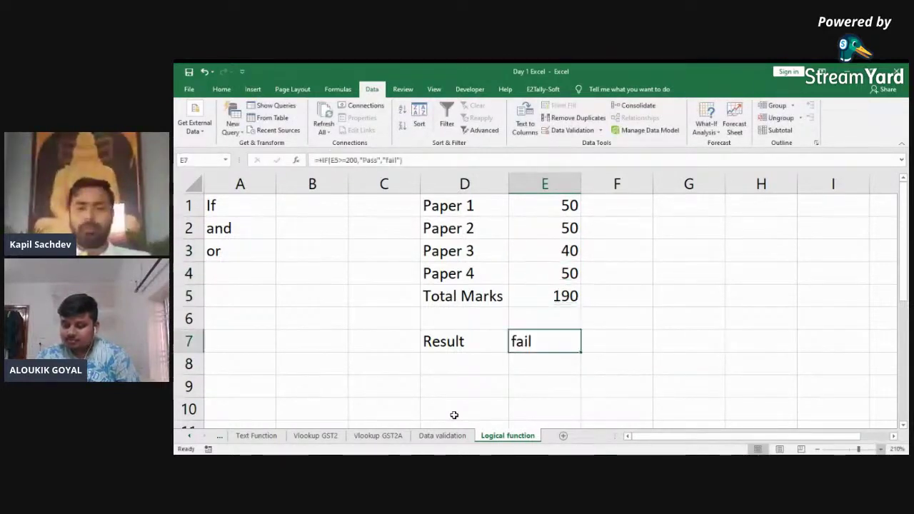
pyautogui.click(221, 91)
pyautogui.click(399, 126)
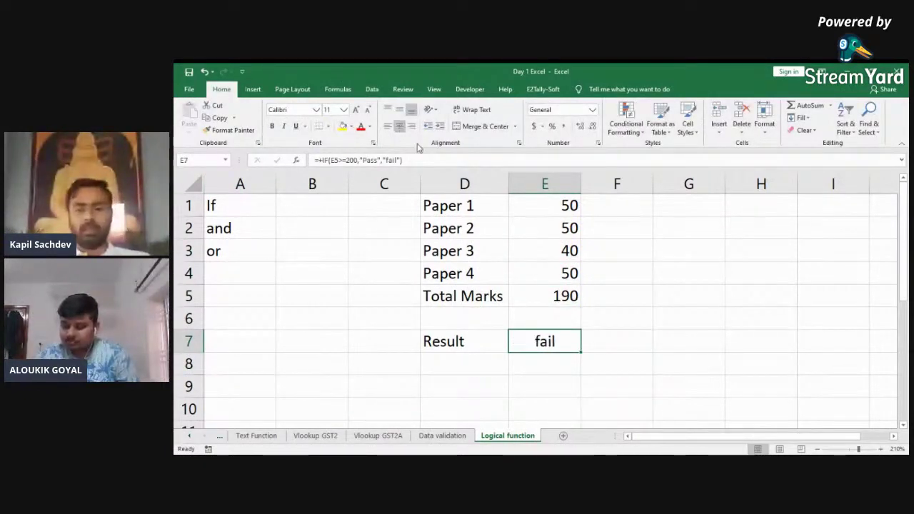
# Step: Capitalise fail to Fail in E7's IF formula
pyautogui.press('F2')
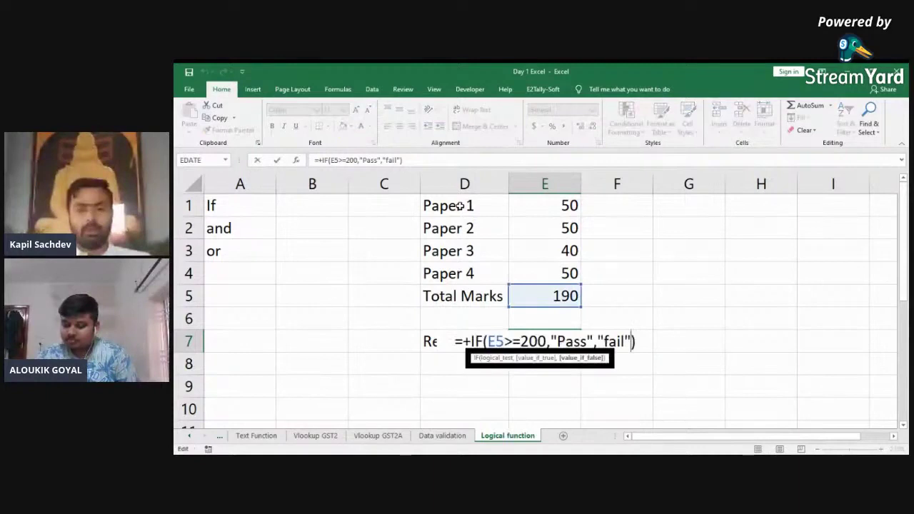
pyautogui.press('Left')
pyautogui.press('Left')
pyautogui.press('Left')
pyautogui.press('Left')
pyautogui.press('Left')
pyautogui.press('BackSpace')
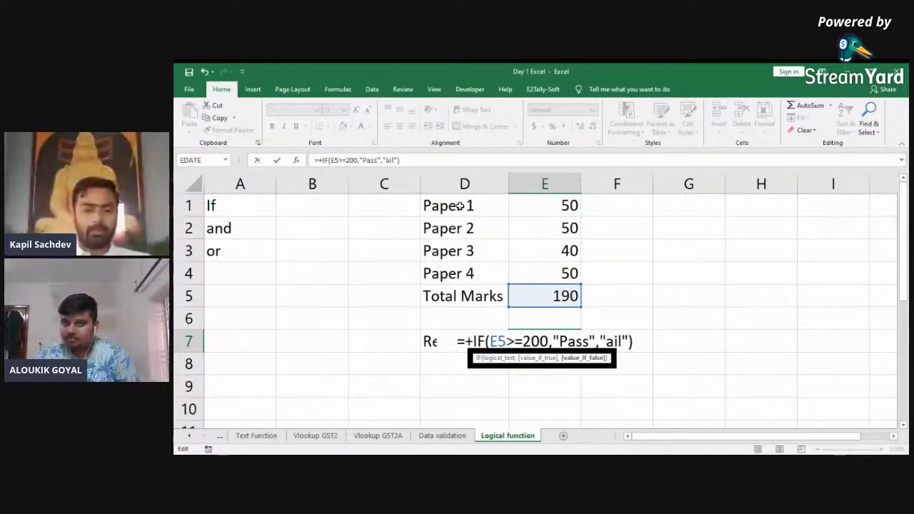
pyautogui.write('f')
pyautogui.press('BackSpace')
pyautogui.write('F')
pyautogui.hotkey('ctrl', 'Return')
pyautogui.press('Up')
pyautogui.press('Up')
pyautogui.press('Up')
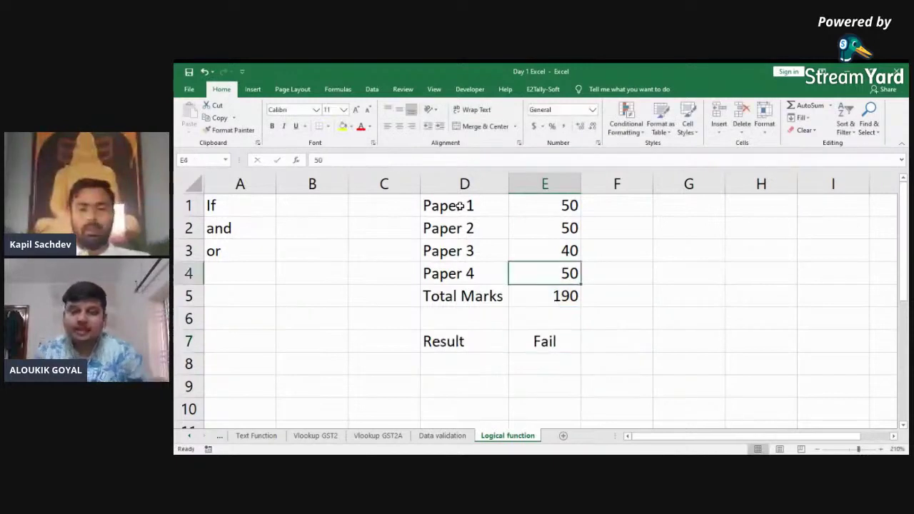
pyautogui.press('Up')
pyautogui.press('Up')
pyautogui.press('Down')
# Step: Change Paper 3's mark to 60 and step through E7's IF condition
pyautogui.write('60')
pyautogui.press('Return')
pyautogui.press('Return')
pyautogui.press('Return')
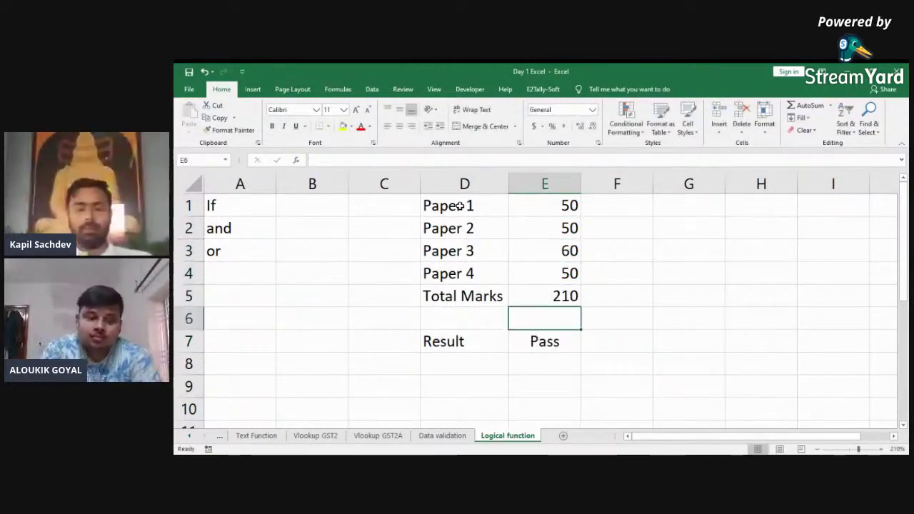
pyautogui.press('Return')
pyautogui.press('F2')
pyautogui.press('Left')
pyautogui.press('Left')
pyautogui.press('Left')
pyautogui.press('Left')
pyautogui.press('Left')
pyautogui.press('Left')
pyautogui.press('Left')
pyautogui.press('Left')
pyautogui.press('Left')
pyautogui.press('Left')
pyautogui.press('Left')
pyautogui.press('Left')
pyautogui.press('Left')
pyautogui.press('Left')
pyautogui.press('Left')
pyautogui.press('Left')
pyautogui.press('Left')
pyautogui.press('Left')
pyautogui.press('Left')
pyautogui.press('Left')
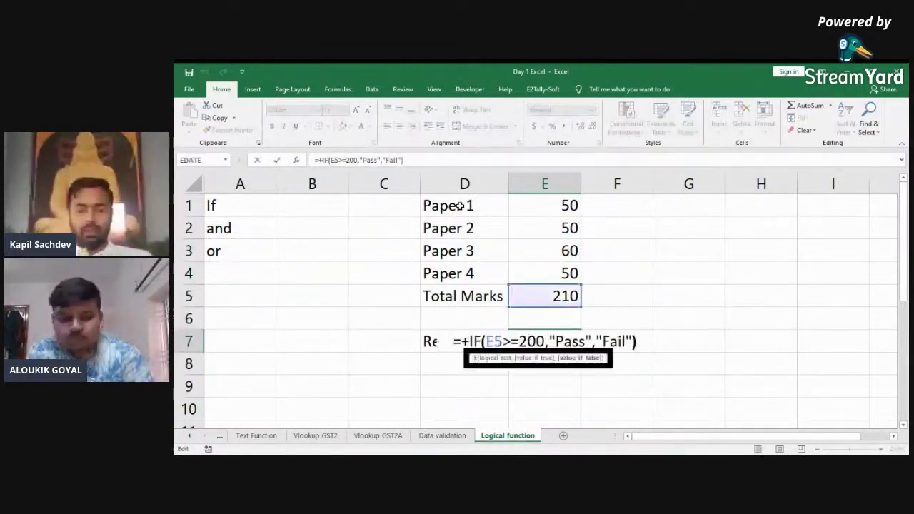
pyautogui.press('Right')
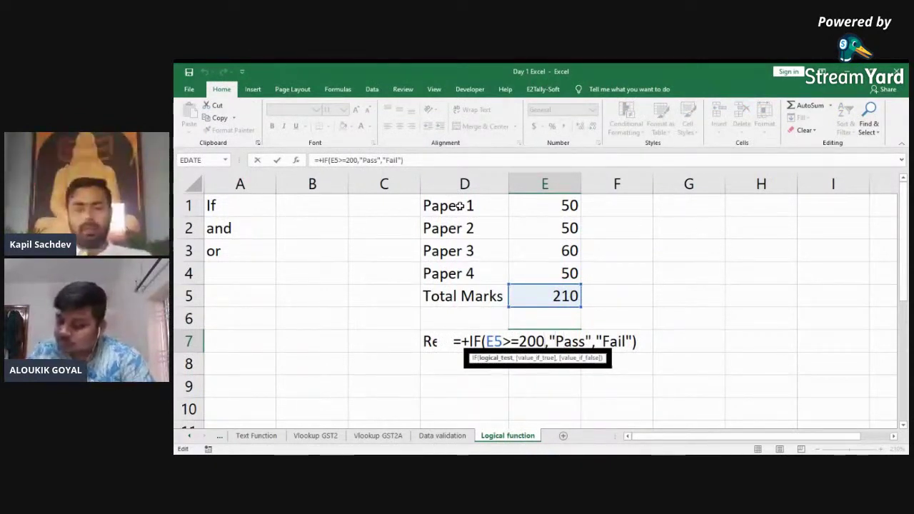
pyautogui.hotkey('shift', 'Right')
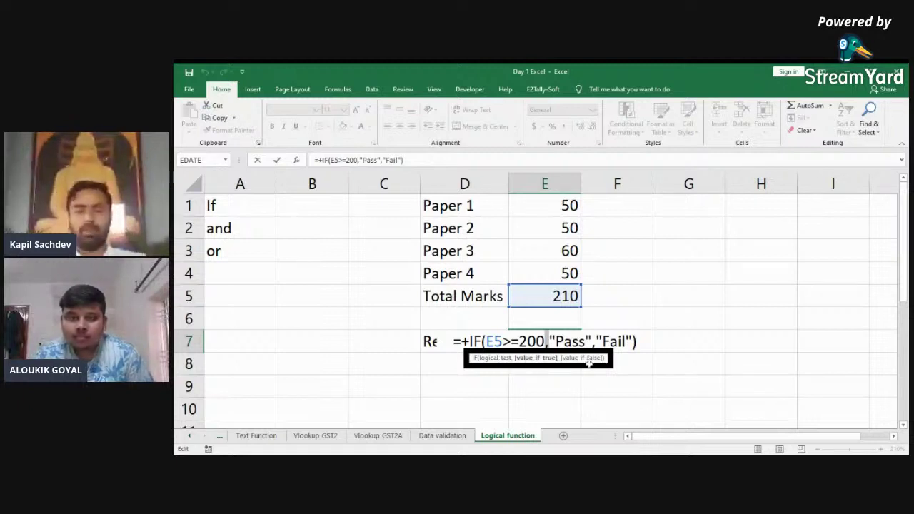
# Step: Keep the IF formula and review the 210 total and Pass result
pyautogui.click(583, 385)
pyautogui.press('Up')
pyautogui.press('Left')
pyautogui.press('Up')
pyautogui.press('Up')
pyautogui.press('Up')
pyautogui.press('Down')
pyautogui.press('Down')
pyautogui.press('Down')
pyautogui.press('Up')
pyautogui.press('Left')
pyautogui.press('Right')
pyautogui.press('Down')
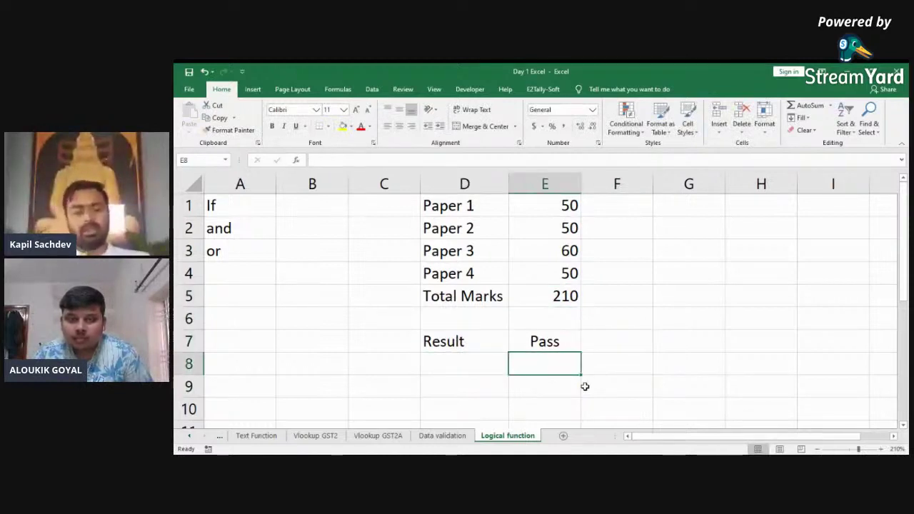
# Step: Copy the Result label from D7 into D8
pyautogui.press('Left')
pyautogui.press('Up')
pyautogui.hotkey('ctrl', 'c')
pyautogui.hotkey('shift', 'Down')
pyautogui.press('Return')
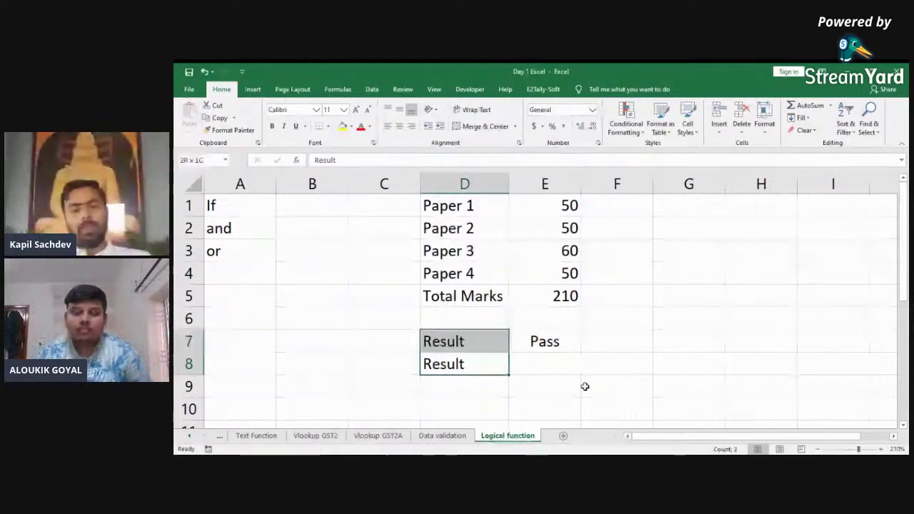
pyautogui.press('Right')
pyautogui.press('Left')
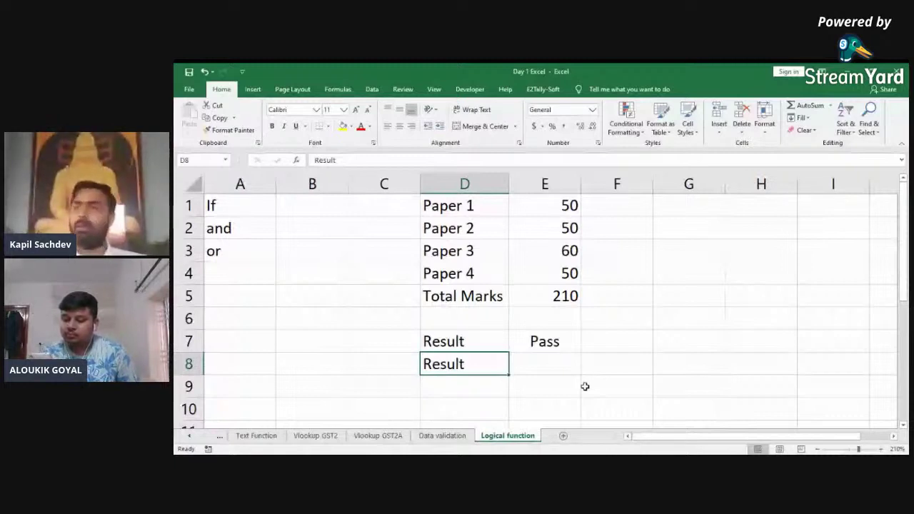
# Step: Start an IF formula with +IF( in E8 beside the new label
pyautogui.press('Right')
pyautogui.hotkey('shift', 'Up')
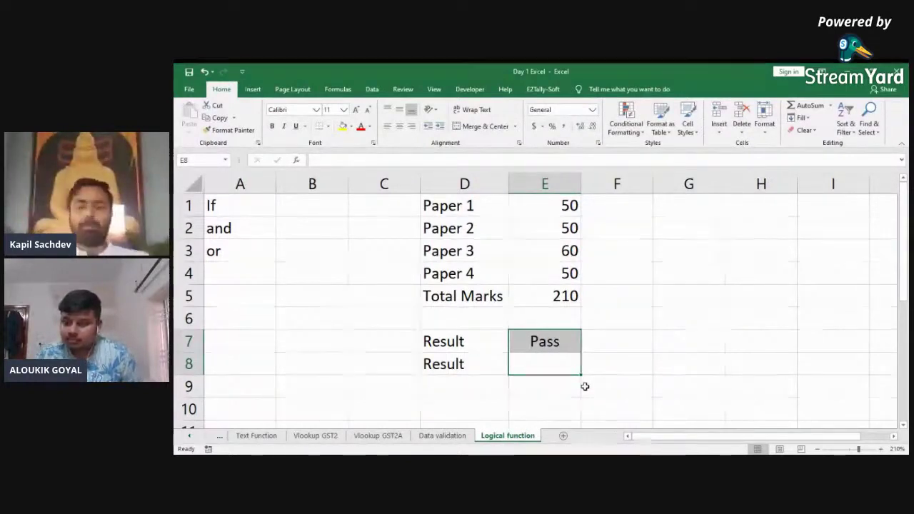
pyautogui.press('Up')
pyautogui.press('Left')
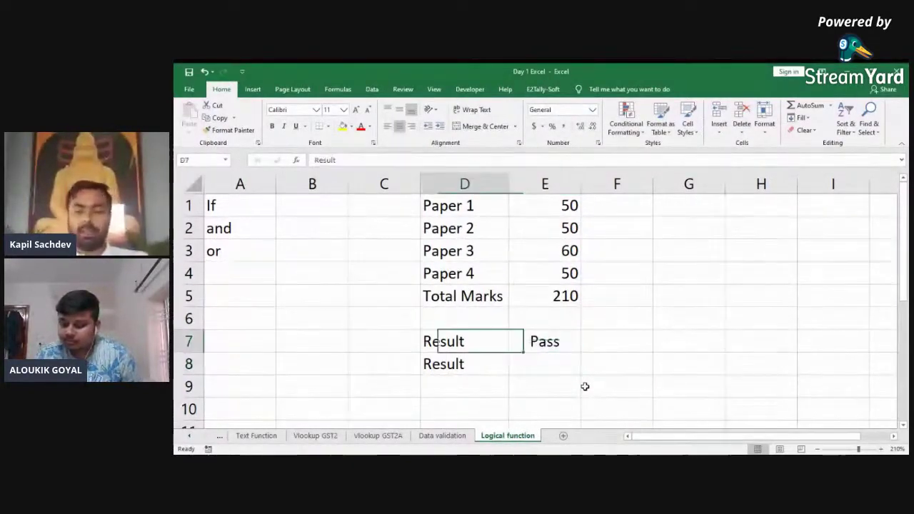
pyautogui.press('Right')
pyautogui.press('Down')
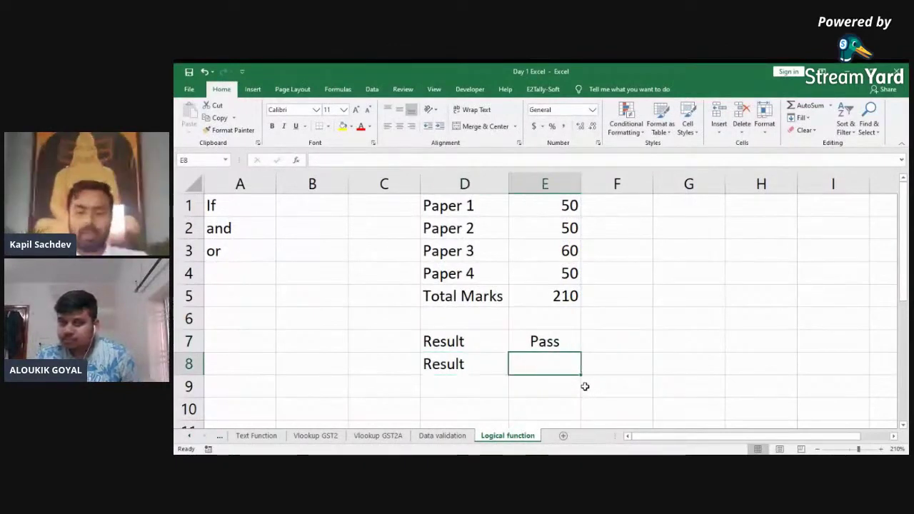
pyautogui.write('+IF(')
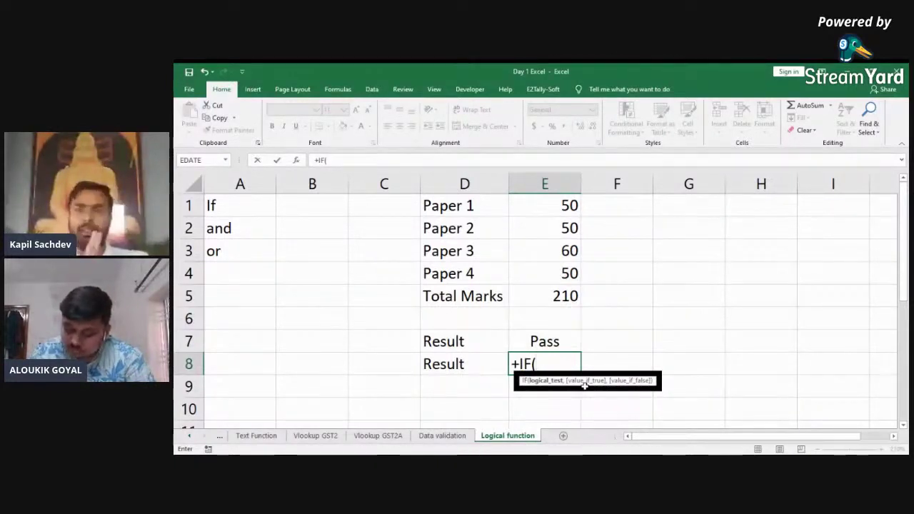
# Step: In E8, type AND( with conditions E1>=40, E2>=40, E3>=40 and E4>=40
pyautogui.write('AND(')
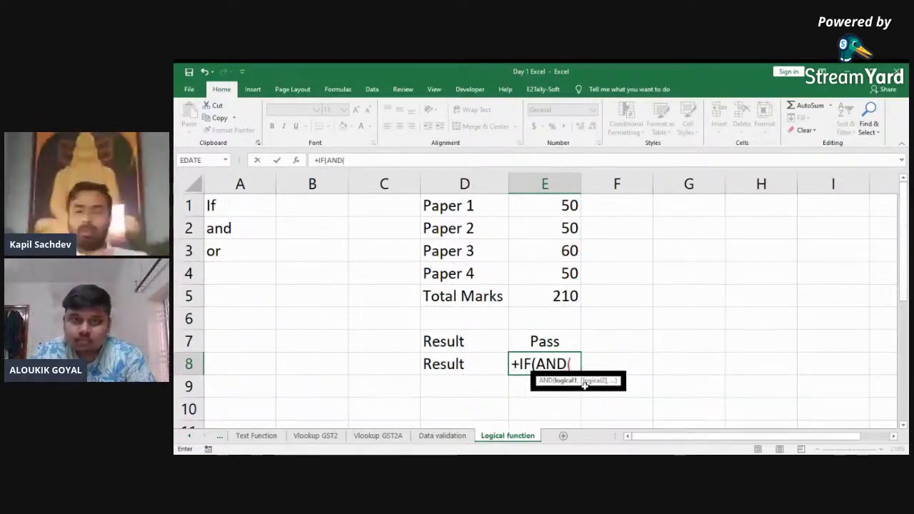
pyautogui.press('Up')
pyautogui.press('Up')
pyautogui.press('Up')
pyautogui.press('Up')
pyautogui.press('Up')
pyautogui.press('Up')
pyautogui.press('Up')
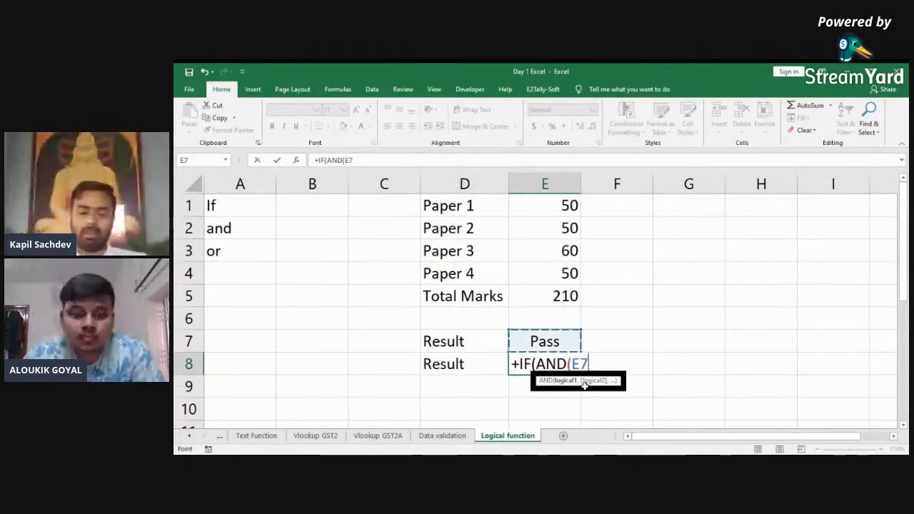
pyautogui.write('>')
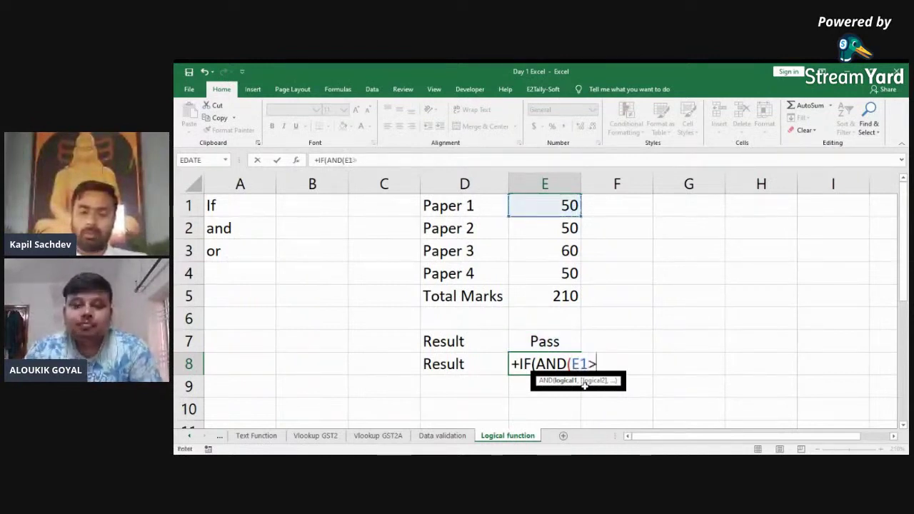
pyautogui.write('=40')
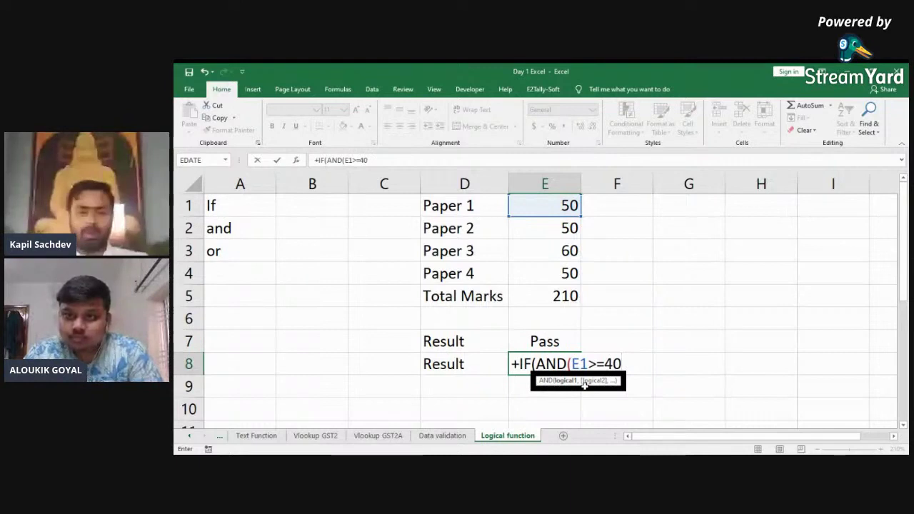
pyautogui.write(',')
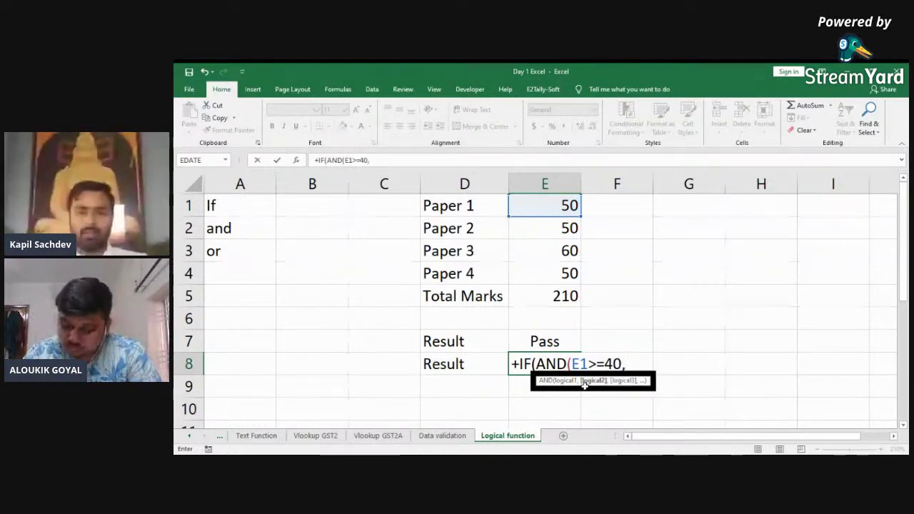
pyautogui.press('Up')
pyautogui.press('Up')
pyautogui.press('Up')
pyautogui.press('Up')
pyautogui.press('Up')
pyautogui.press('Up')
pyautogui.press('Up')
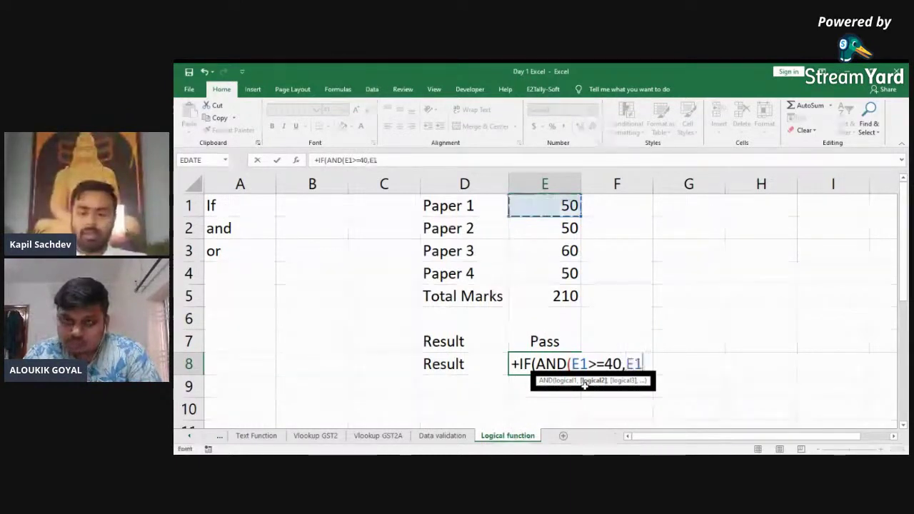
pyautogui.press('Down')
pyautogui.write('>=40,')
pyautogui.press('Up')
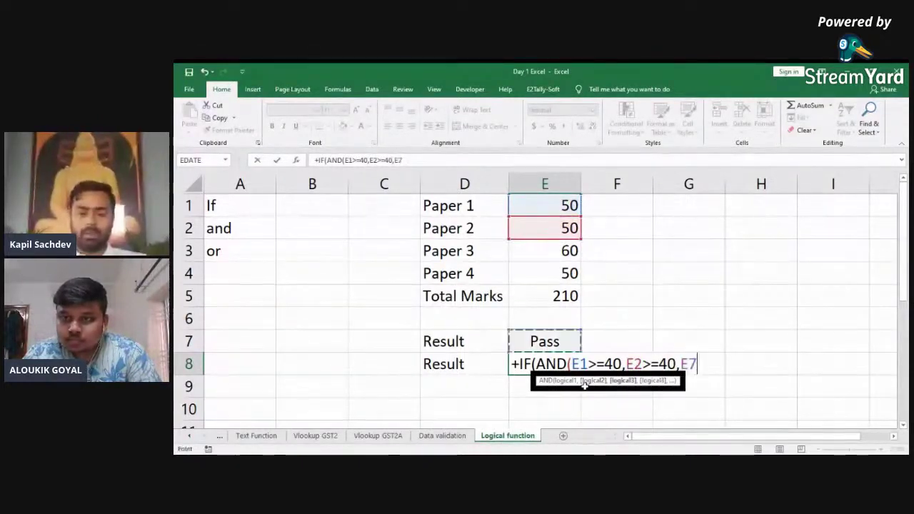
pyautogui.press('Up')
pyautogui.press('Up')
pyautogui.press('Up')
pyautogui.press('Up')
pyautogui.write('>')
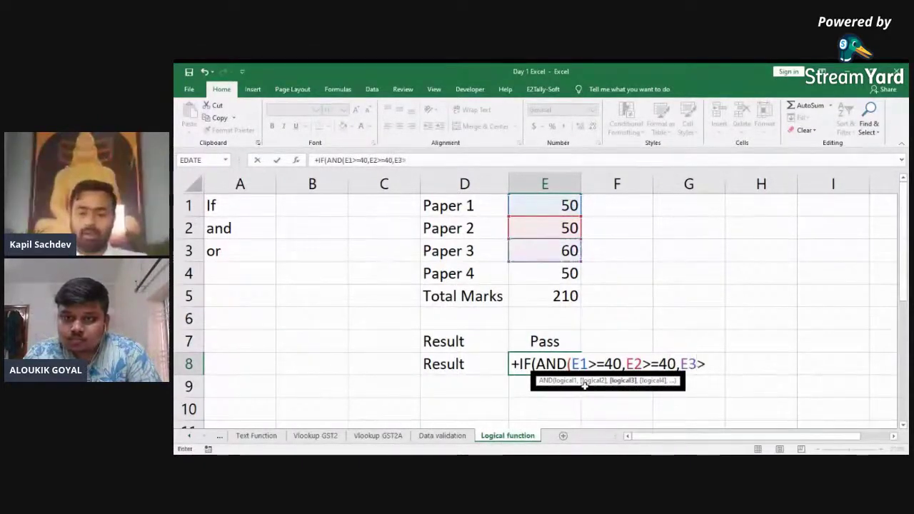
pyautogui.write('=40,')
pyautogui.press('Up')
pyautogui.press('Up')
pyautogui.press('Up')
pyautogui.press('Up')
pyautogui.write('>')
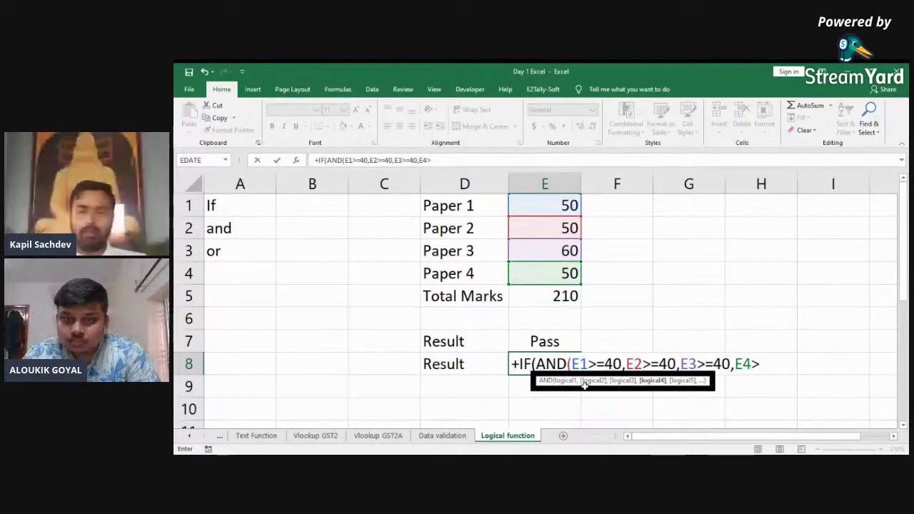
pyautogui.write('=40')
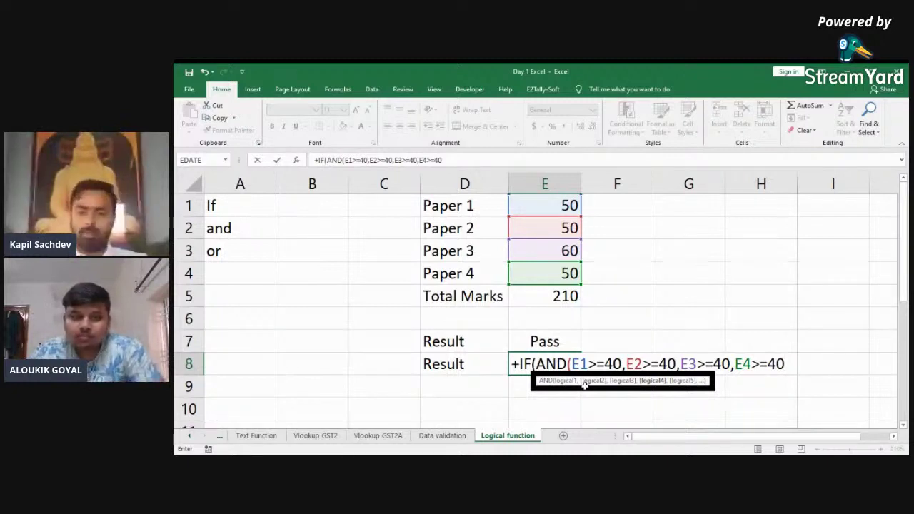
# Step: Add the fifth AND condition requiring Total Marks E5>=200
pyautogui.write(',')
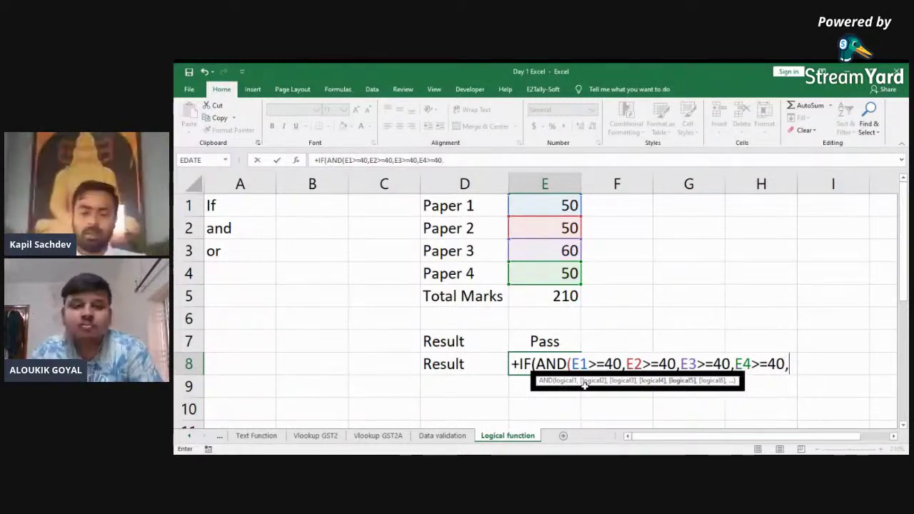
pyautogui.press('Up')
pyautogui.press('Up')
pyautogui.press('Up')
pyautogui.write('>=')
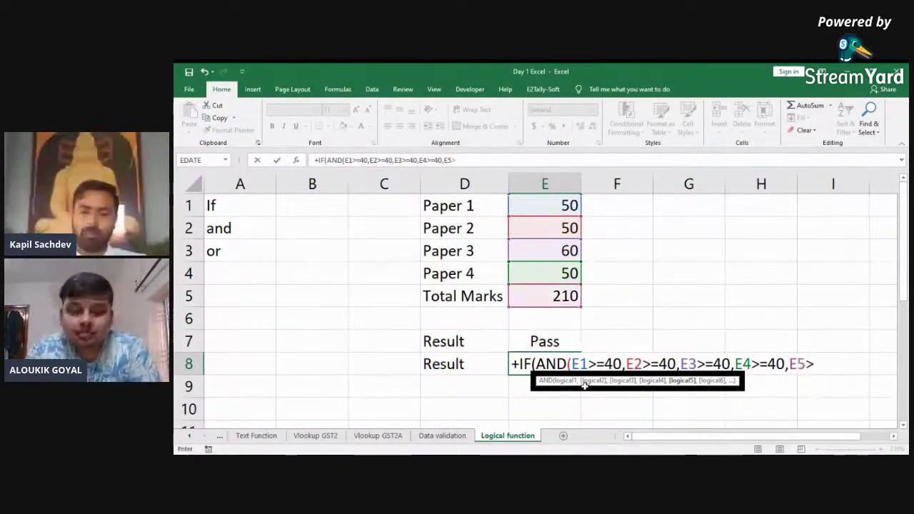
pyautogui.write('22')
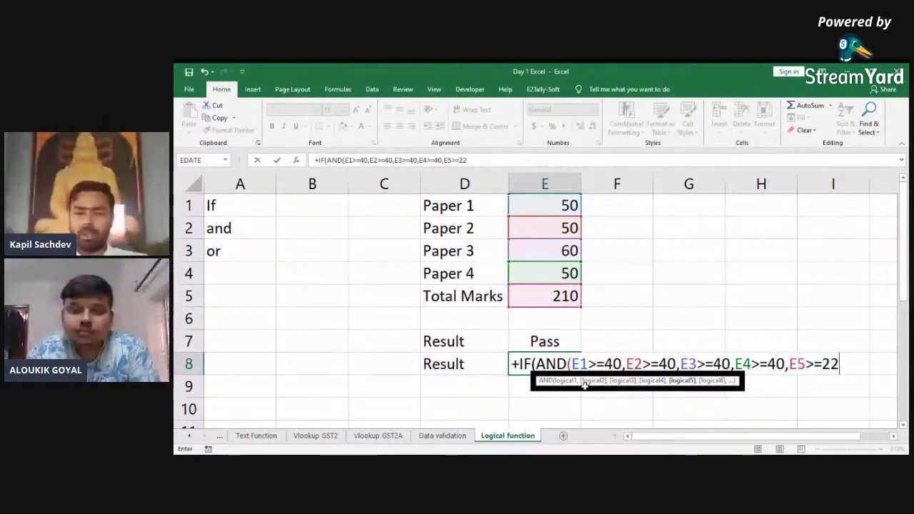
pyautogui.press('BackSpace')
pyautogui.write('00')
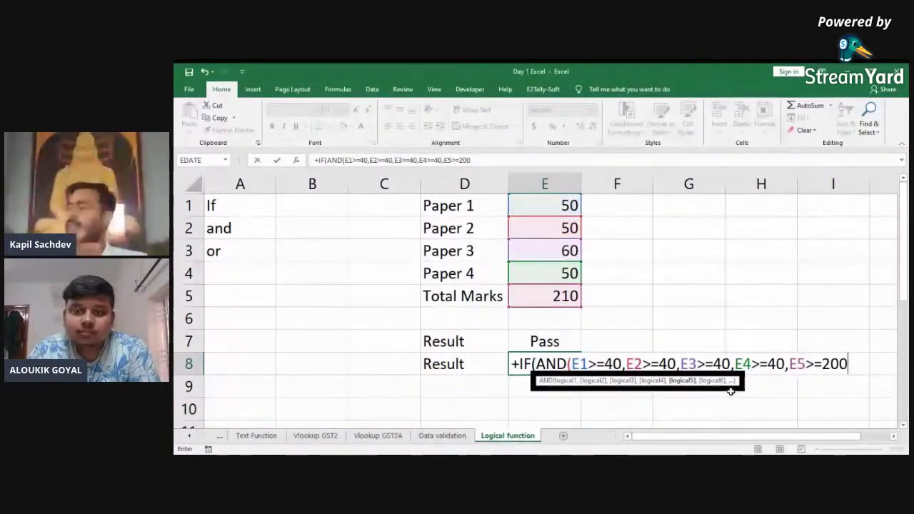
# Step: Close the AND and finish E8's IF with "Pass" and "Fail" results, committing the formula
pyautogui.write(')')
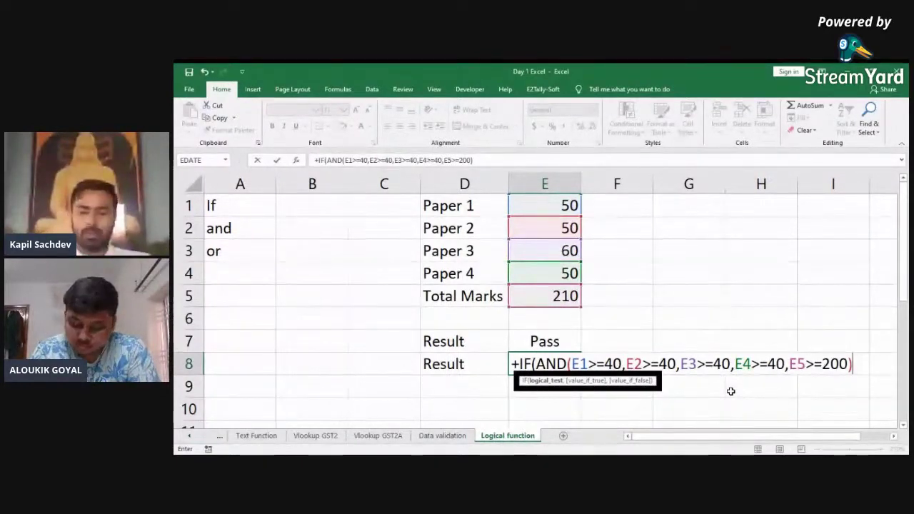
pyautogui.write(',')
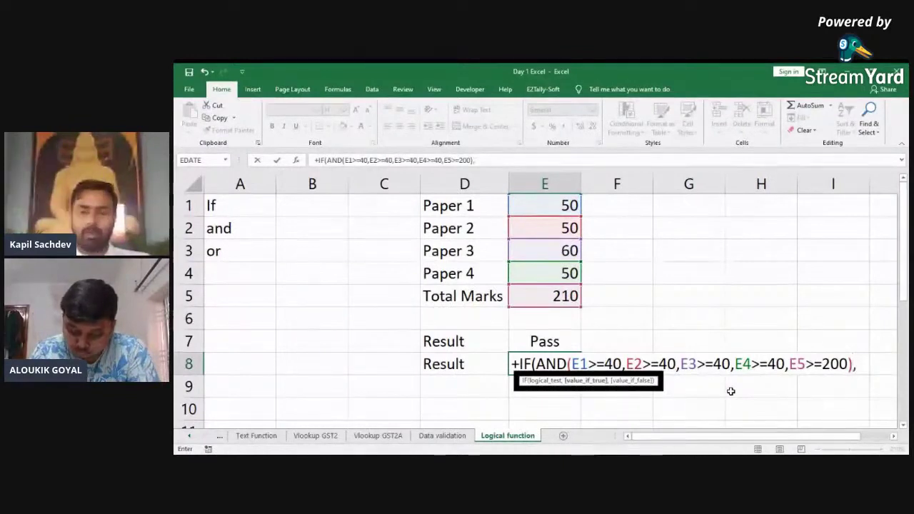
pyautogui.write('"')
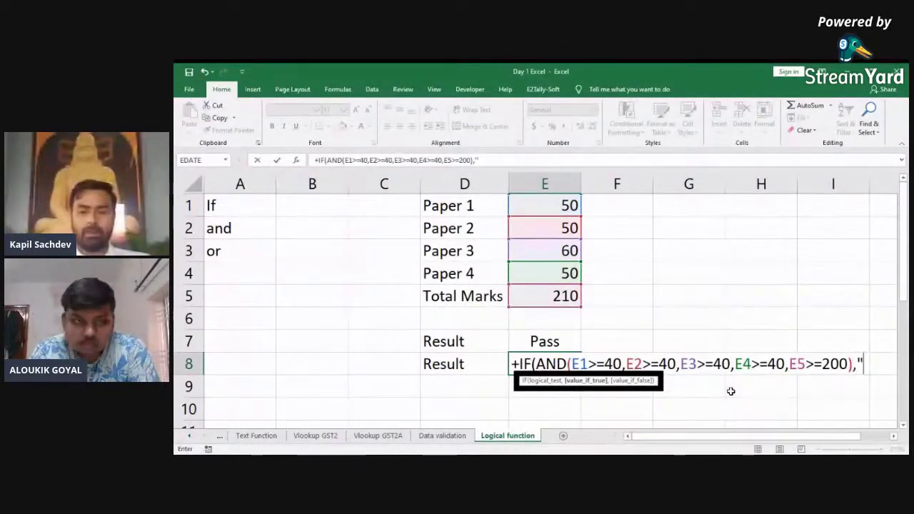
pyautogui.write('Pass"')
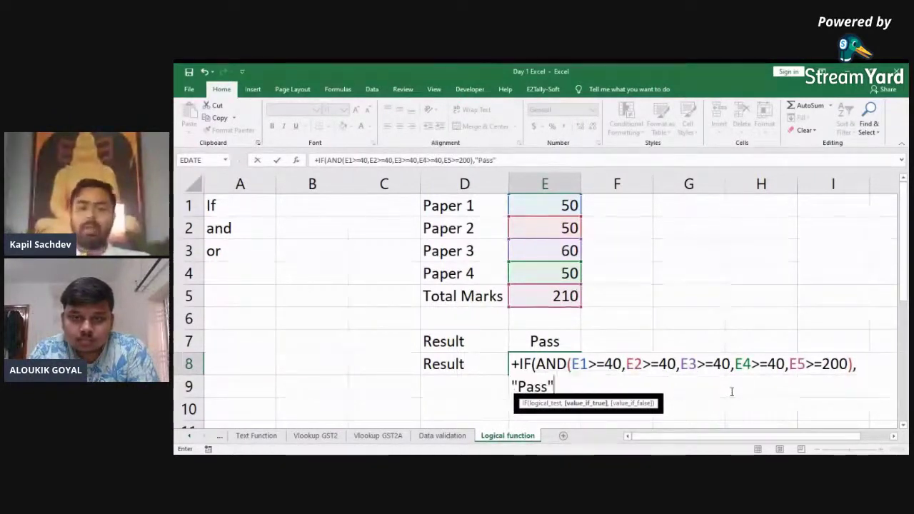
pyautogui.write(',')
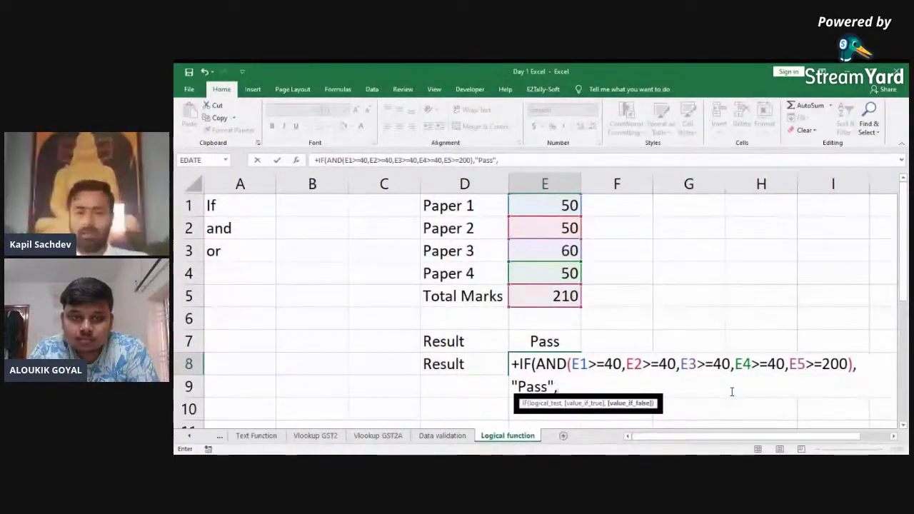
pyautogui.write('","')
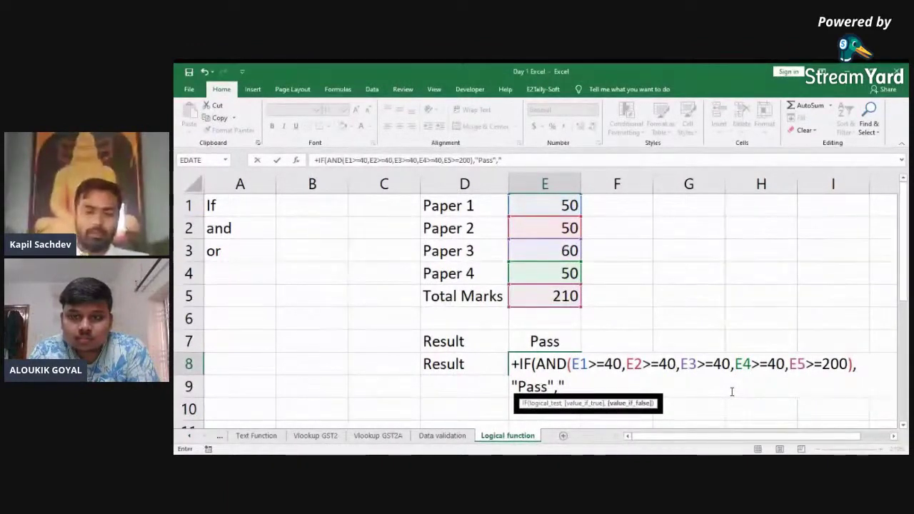
pyautogui.write('Fail')
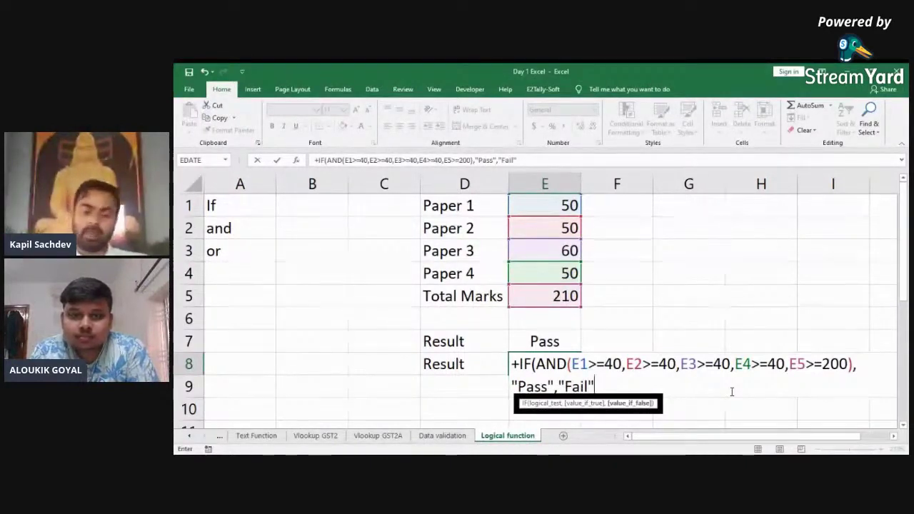
pyautogui.write(')')
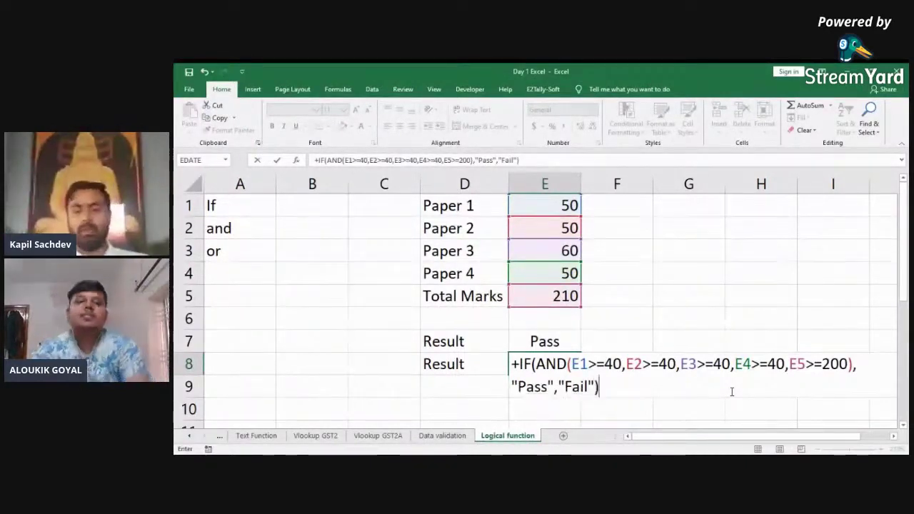
pyautogui.press('Return')
pyautogui.press('Up')
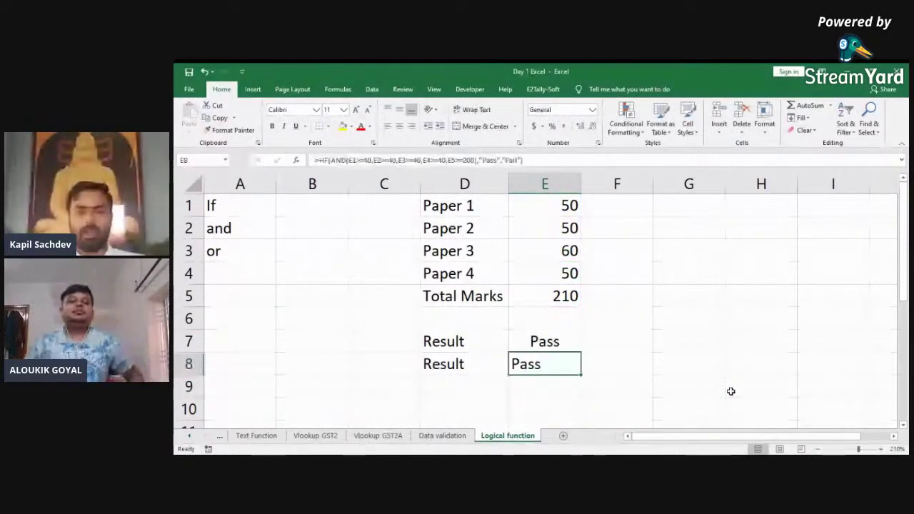
# Step: Check the paper marks column and which cells the Total Marks sum covers
pyautogui.click(400, 128)
pyautogui.click(554, 228)
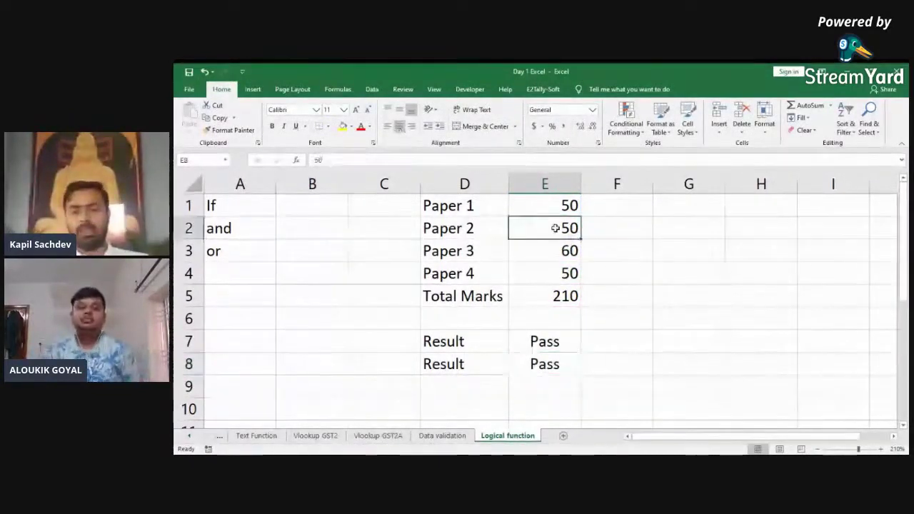
pyautogui.press('Down')
pyautogui.press('Down')
pyautogui.press('Down')
pyautogui.press('Up')
pyautogui.hotkey('ctrl', 'shift', 'Up')
pyautogui.press('Down')
pyautogui.hotkey('ctrl', 'shift', 'Up')
pyautogui.press('Down')
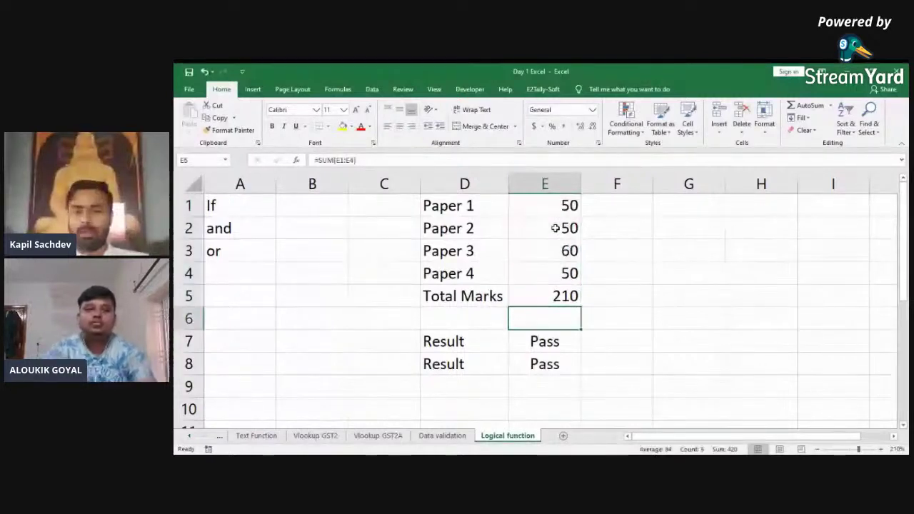
pyautogui.press('Up')
pyautogui.press('Up')
pyautogui.press('Up')
pyautogui.press('Up')
pyautogui.press('Up')
# Step: Change Paper 1 to 39 and Paper 3 to 61, bringing Total Marks to 200
pyautogui.press('Down')
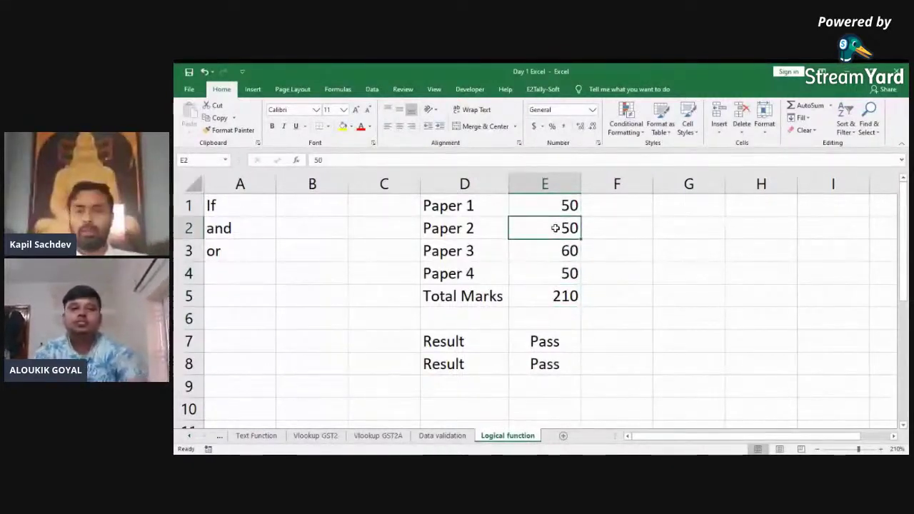
pyautogui.press('Up')
pyautogui.write('39')
pyautogui.press('Return')
pyautogui.press('Down')
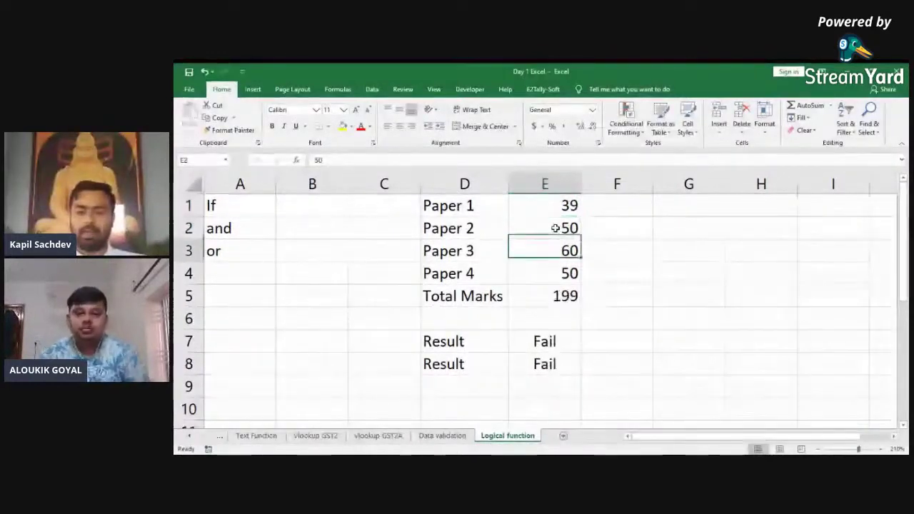
pyautogui.write('61')
pyautogui.press('Return')
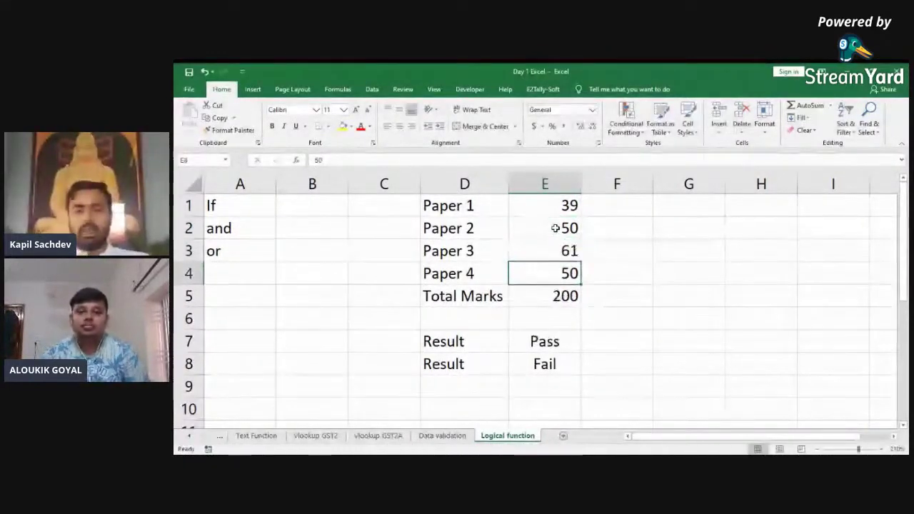
pyautogui.press('Down')
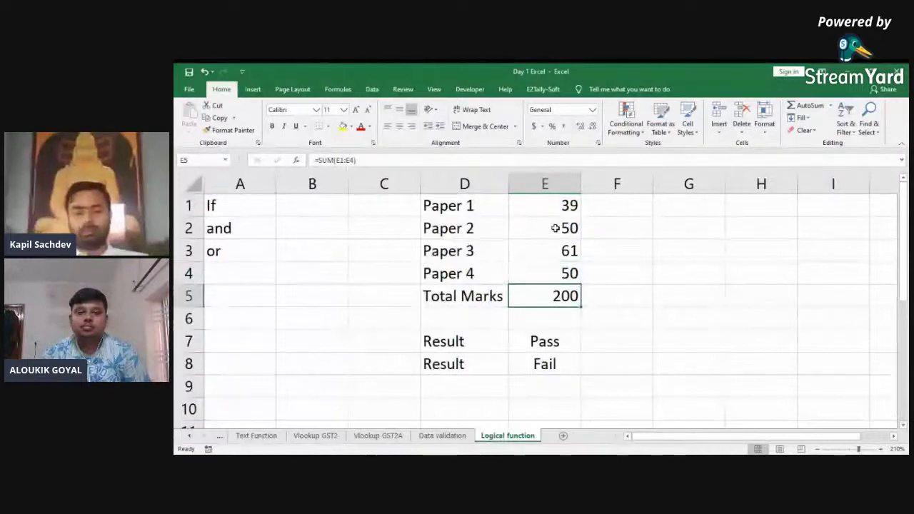
pyautogui.press('Left')
pyautogui.press('Left')
pyautogui.press('Down')
pyautogui.press('Down')
# Step: Label C7 'only if' and C8 'if with and'
pyautogui.write('Plian')
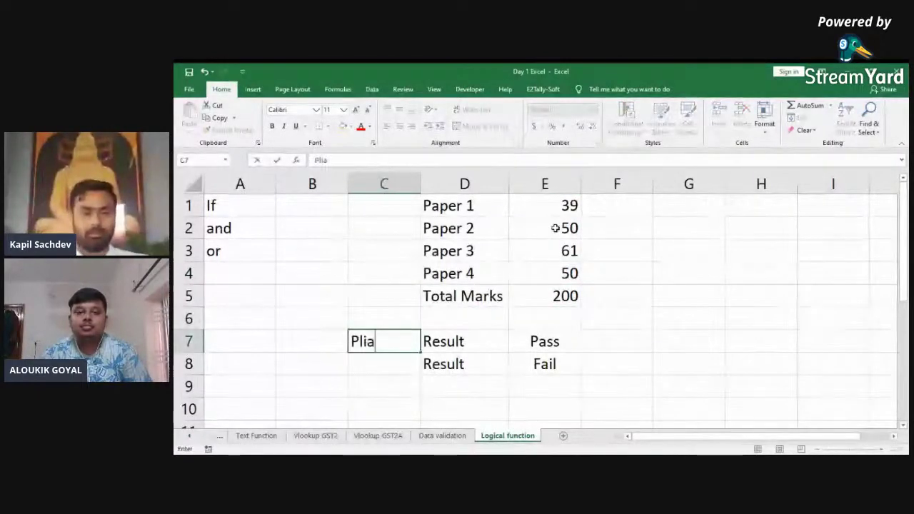
pyautogui.press('BackSpace')
pyautogui.press('BackSpace')
pyautogui.press('BackSpace')
pyautogui.press('BackSpace')
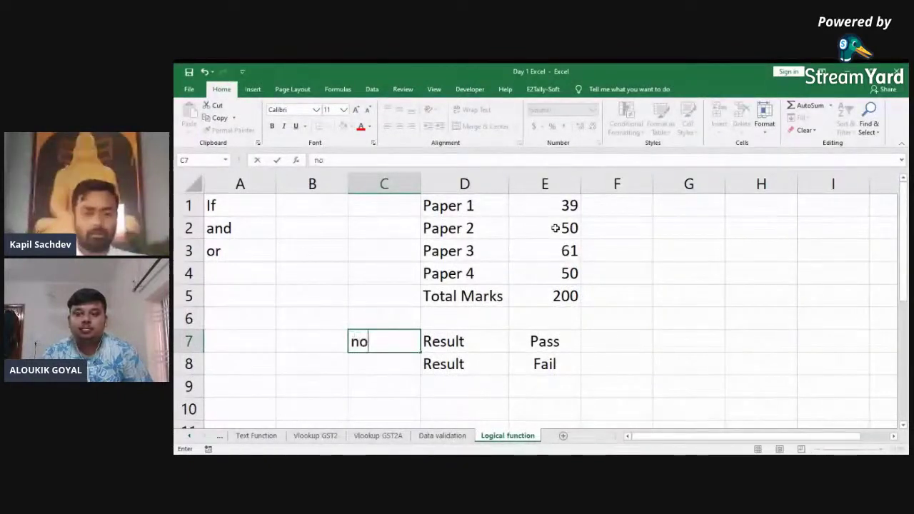
pyautogui.press('BackSpace')
pyautogui.press('BackSpace')
pyautogui.write('only if')
pyautogui.press('Return')
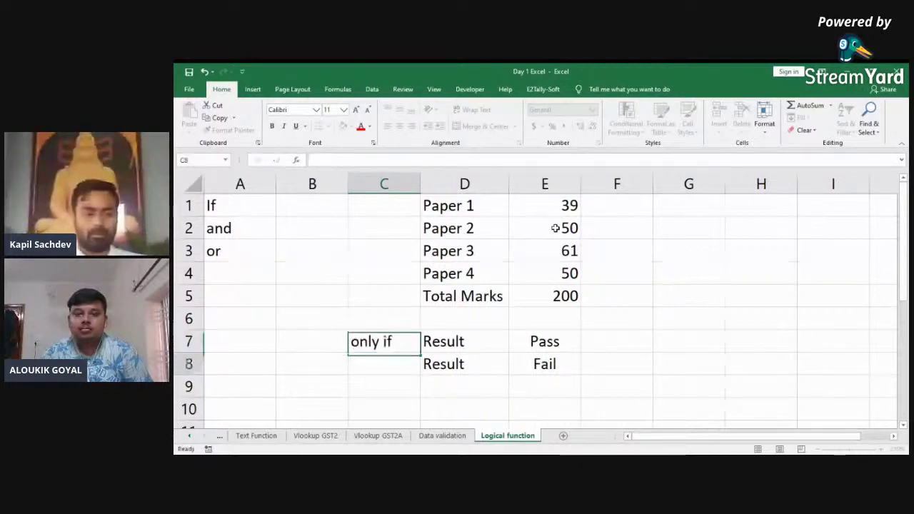
pyautogui.write('if wo')
pyautogui.press('BackSpace')
pyautogui.write('ith and')
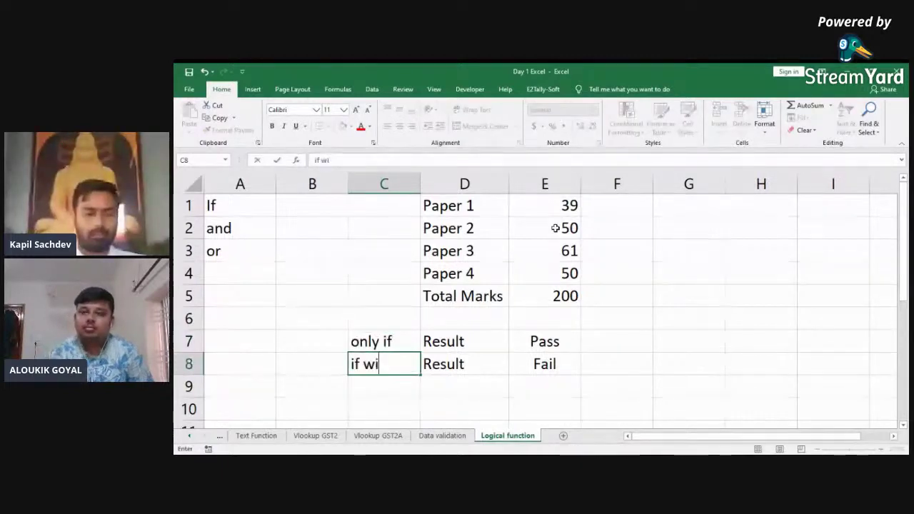
pyautogui.hotkey('ctrl', 'Return')
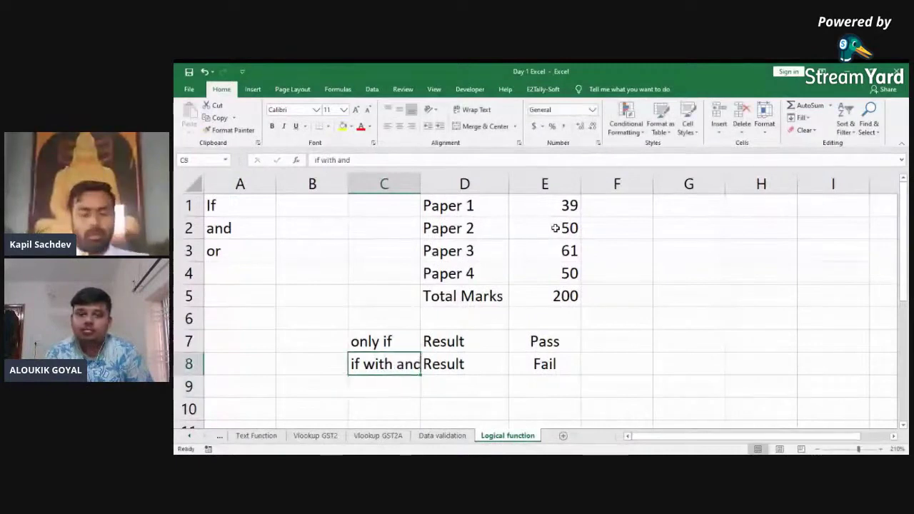
# Step: AutoFit column C's width to fit the new labels
pyautogui.hotkey('ctrl', 'space')
pyautogui.hotkey('alt', 'h')
pyautogui.press('o')
pyautogui.press('i')
pyautogui.press('Right')
pyautogui.press('Right')
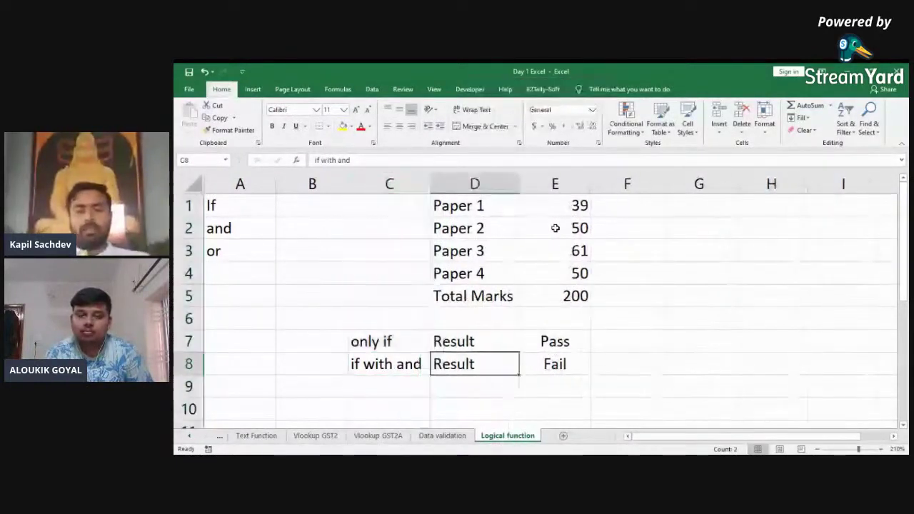
pyautogui.press('Up')
pyautogui.press('Up')
pyautogui.press('Down')
pyautogui.press('F2')
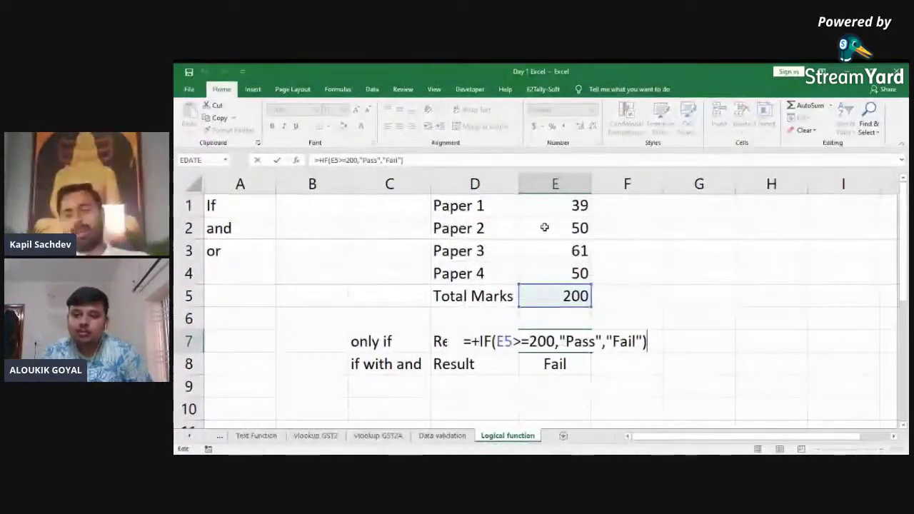
pyautogui.press('Return')
pyautogui.press('F2')
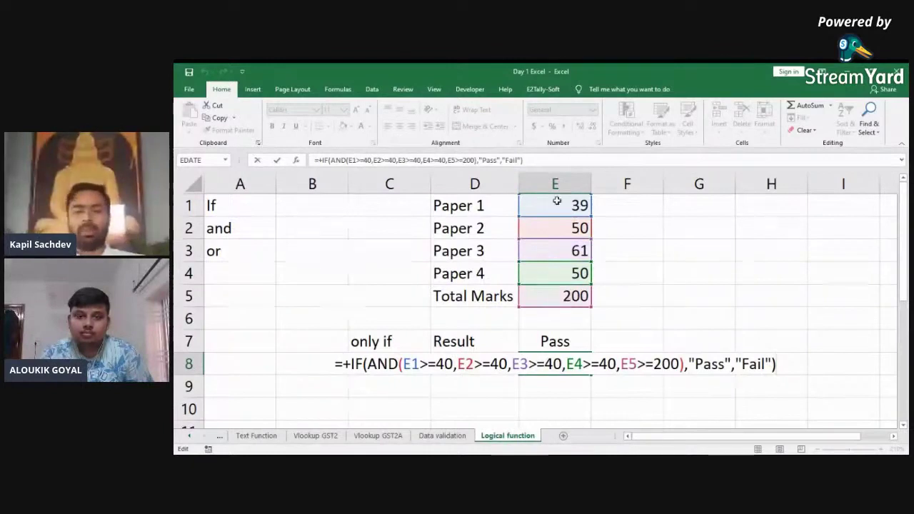
pyautogui.press('Return')
# Step: Change Paper 1 to 40 and Paper 3 to 55, dropping Total Marks to 195
pyautogui.click(583, 363)
pyautogui.hotkey('ctrl', 'Up')
pyautogui.hotkey('ctrl', 'Up')
pyautogui.hotkey('ctrl', 'Up')
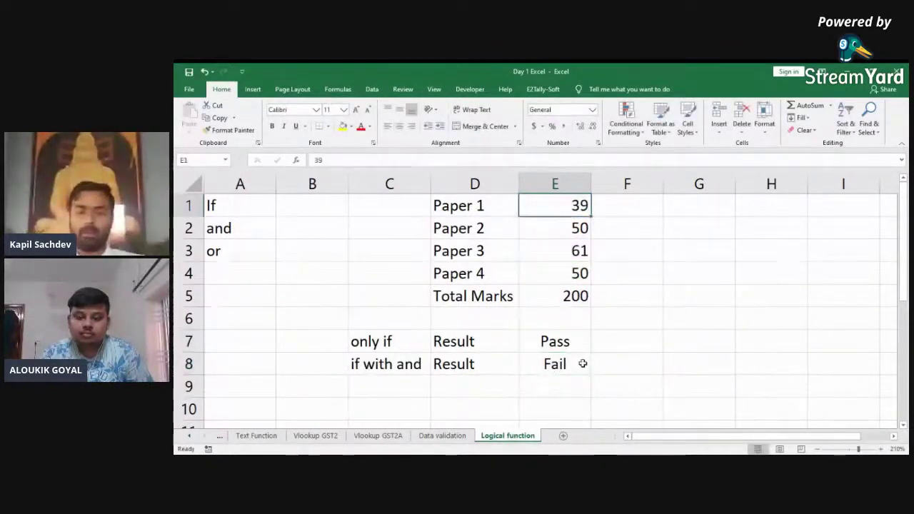
pyautogui.write('40')
pyautogui.press('Return')
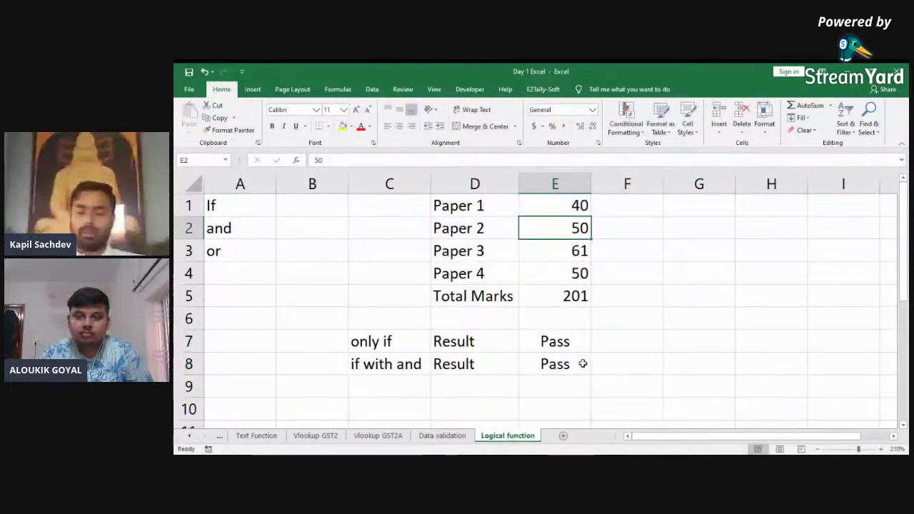
pyautogui.press('Down')
pyautogui.write('55')
pyautogui.press('Return')
pyautogui.hotkey('ctrl', 'shift', 'Up')
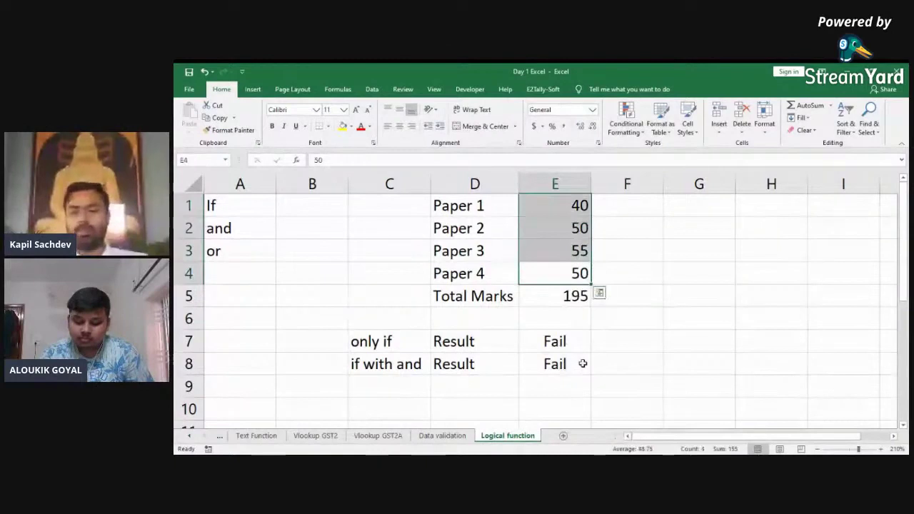
pyautogui.press('Down')
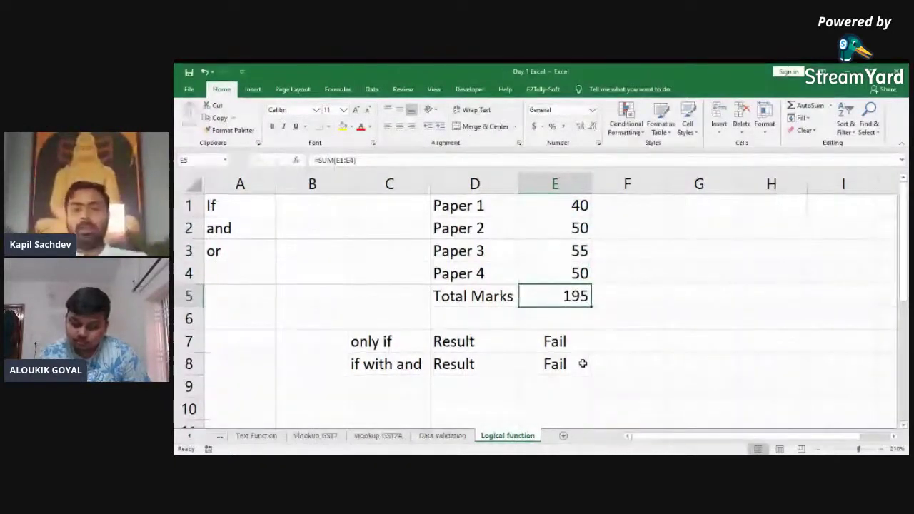
pyautogui.click(583, 364)
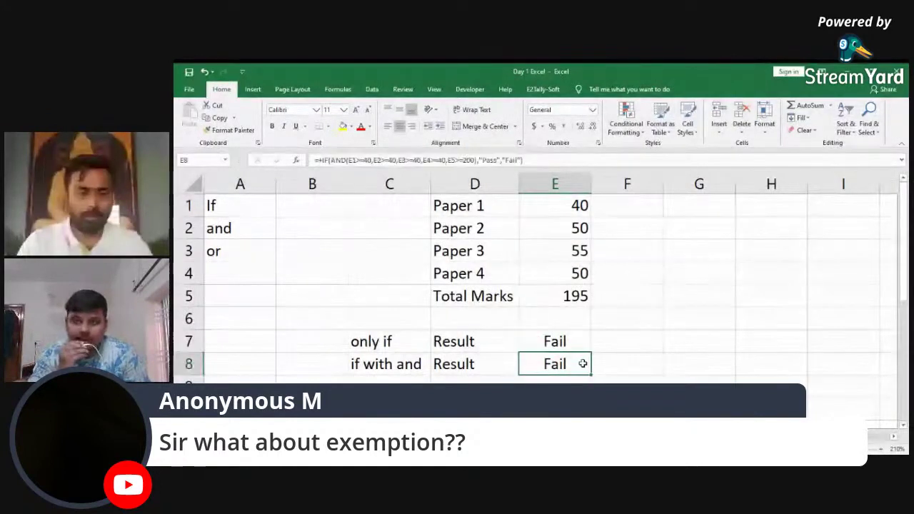
# Step: Enter a third 'Result' label in D9 beneath the existing two results
pyautogui.hotkey('alt', 'Tab')
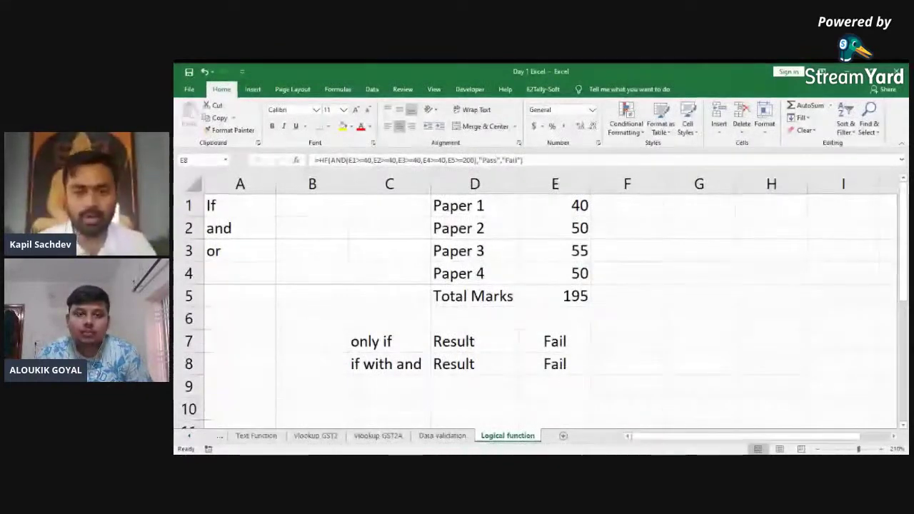
pyautogui.press('Up')
pyautogui.press('Down')
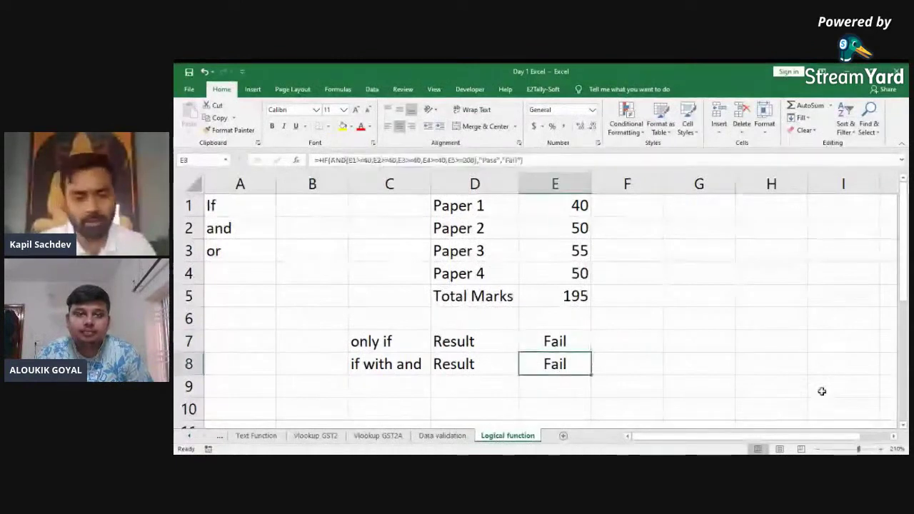
pyautogui.press('Left')
pyautogui.press('Down')
pyautogui.write('Result')
pyautogui.press('Tab')
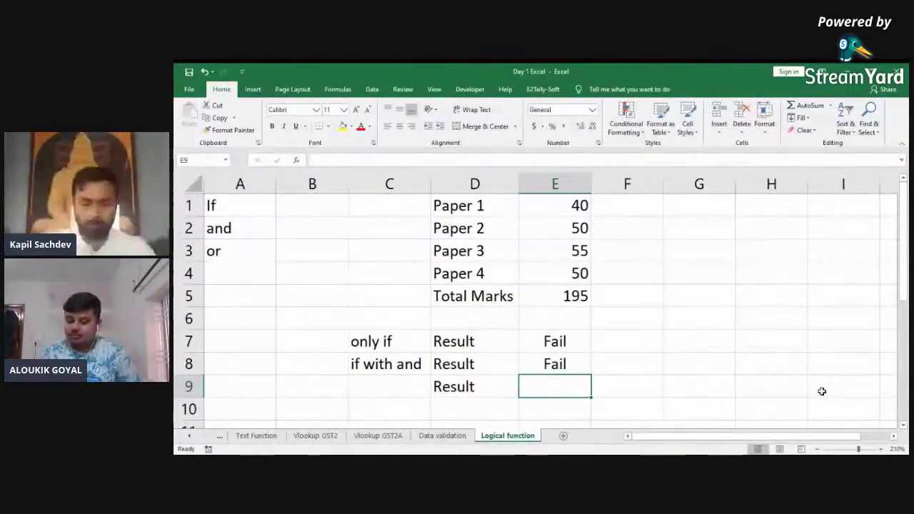
# Step: In E9, start +IF(AND(E1>=40,E2>=40,E3>=40,E4>=40,E5>=200),"pass", pointing at the cells
pyautogui.write('+')
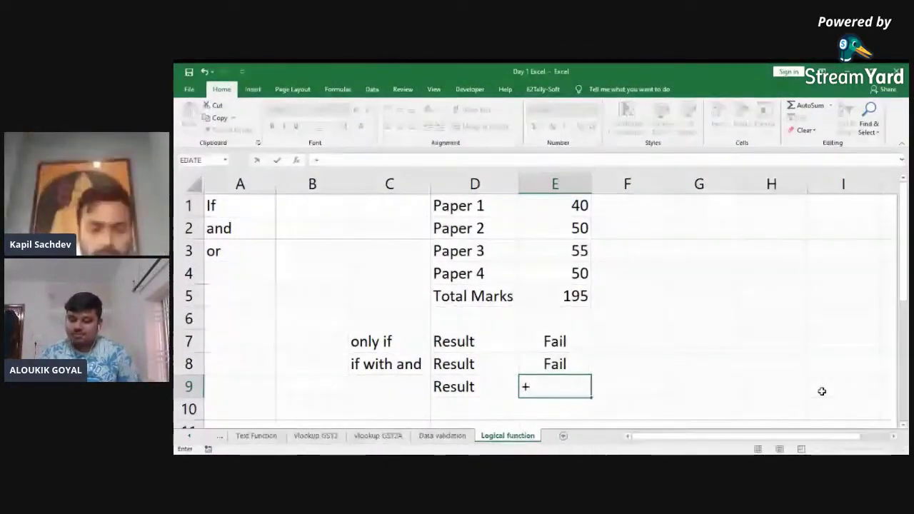
pyautogui.write('if')
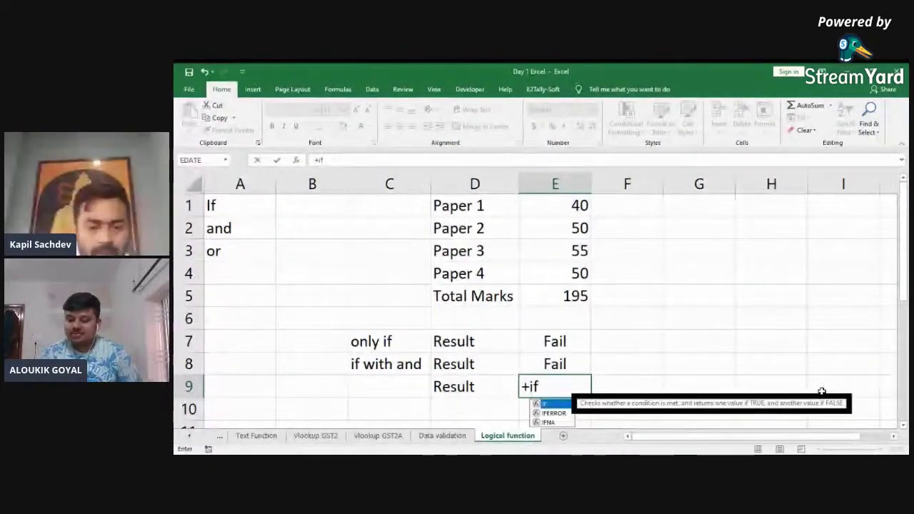
pyautogui.write('(and(')
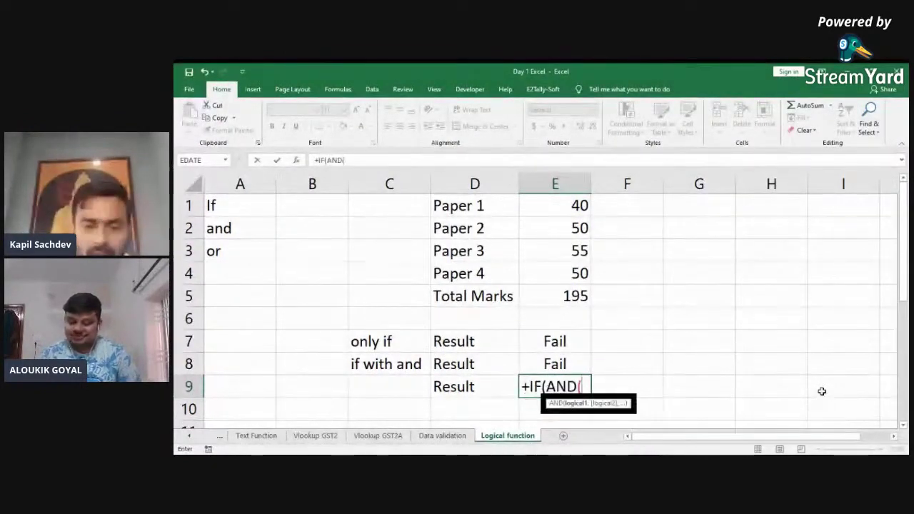
pyautogui.press('Up')
pyautogui.press('Up')
pyautogui.press('Up')
pyautogui.press('Up')
pyautogui.press('Up')
pyautogui.press('Up')
pyautogui.press('Up')
pyautogui.press('Up')
pyautogui.write('>=40')
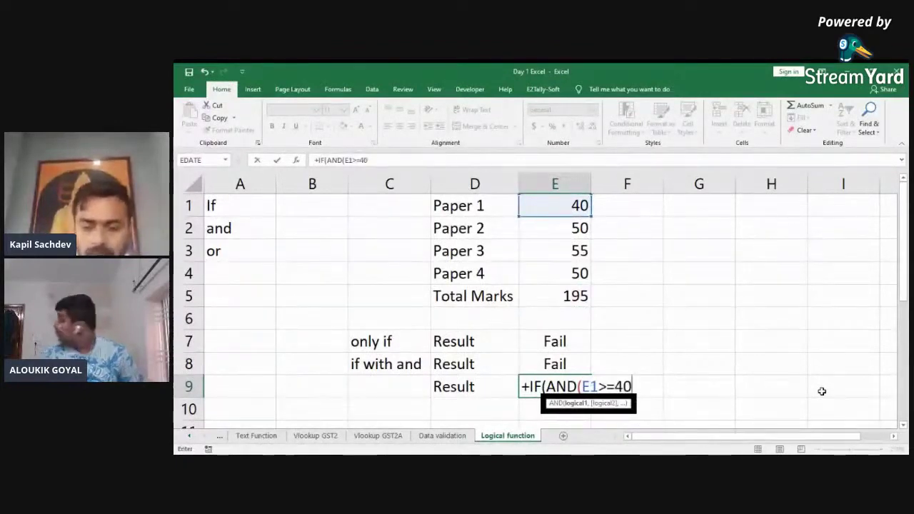
pyautogui.write(',')
pyautogui.press('Up')
pyautogui.press('Up')
pyautogui.press('Up')
pyautogui.press('Up')
pyautogui.press('Up')
pyautogui.press('Up')
pyautogui.press('Up')
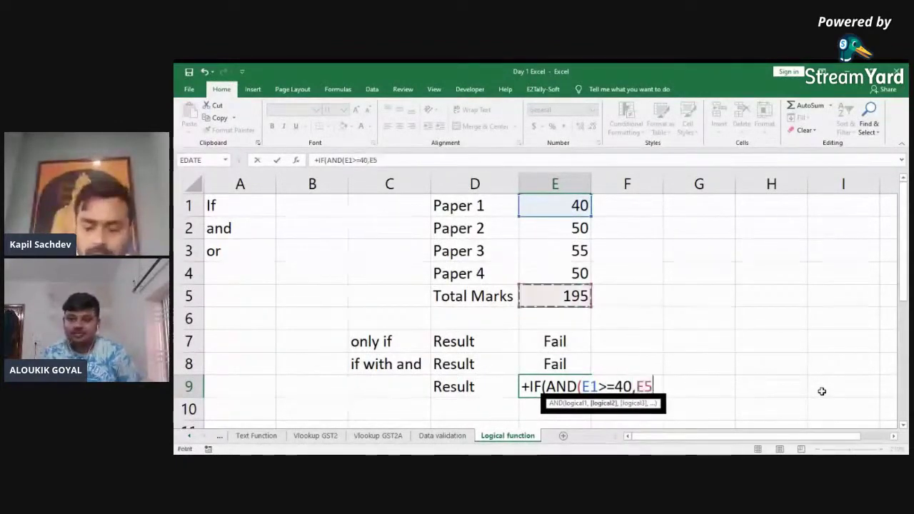
pyautogui.write('>=40,')
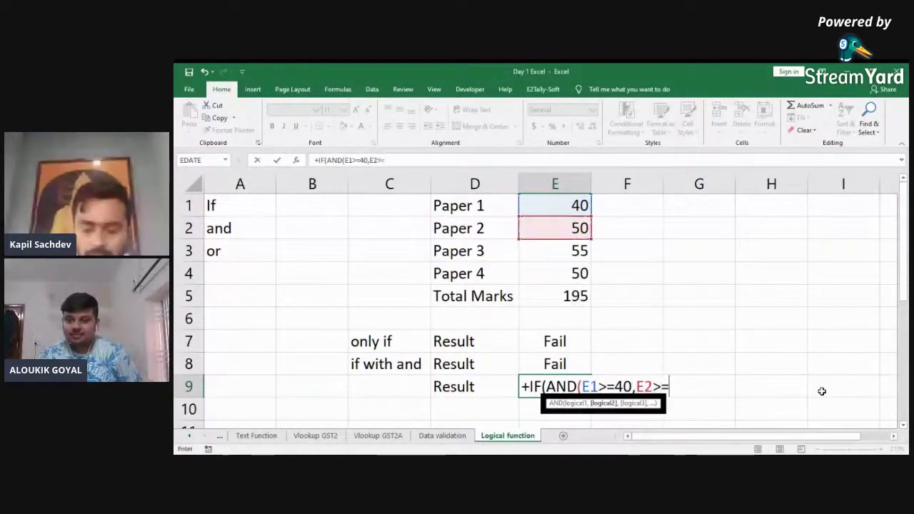
pyautogui.press('Up')
pyautogui.press('Up')
pyautogui.press('Up')
pyautogui.press('Up')
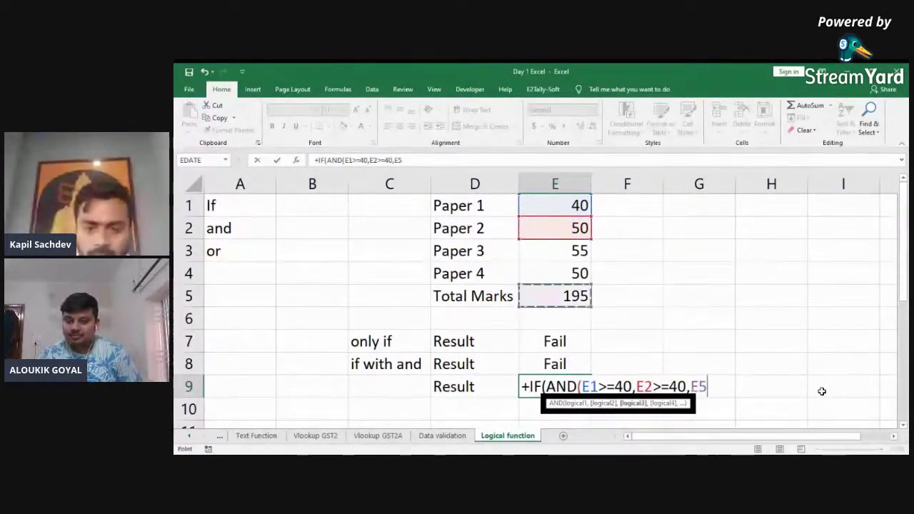
pyautogui.press('Up')
pyautogui.press('Up')
pyautogui.press('Up')
pyautogui.press('Down')
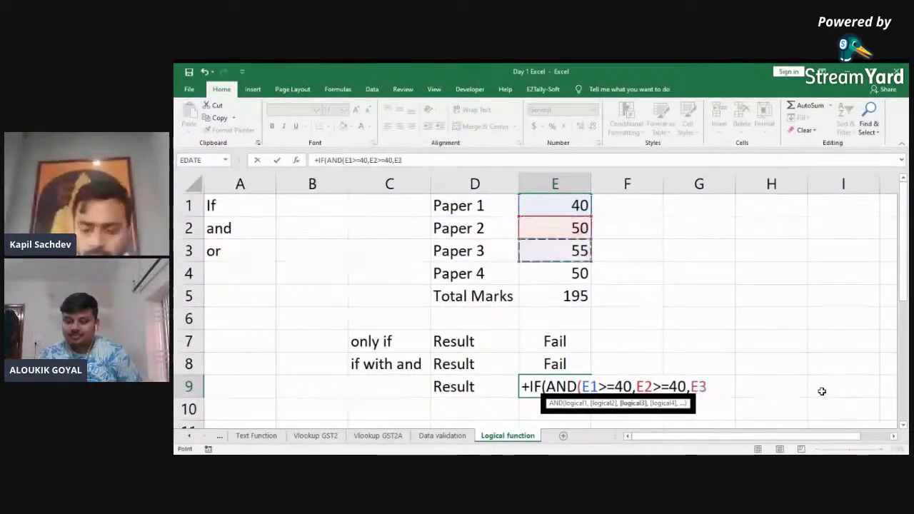
pyautogui.write('>')
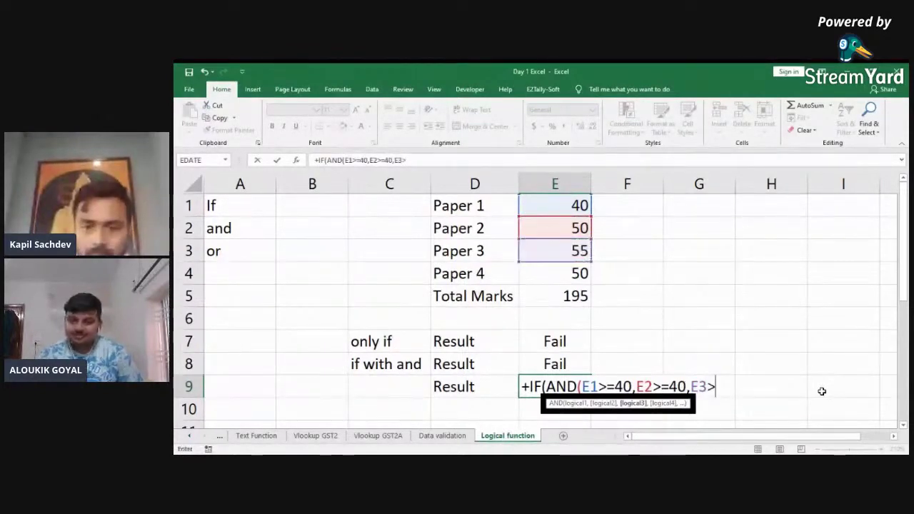
pyautogui.write('=40,')
pyautogui.press('Up')
pyautogui.press('Up')
pyautogui.press('Up')
pyautogui.press('Up')
pyautogui.press('Up')
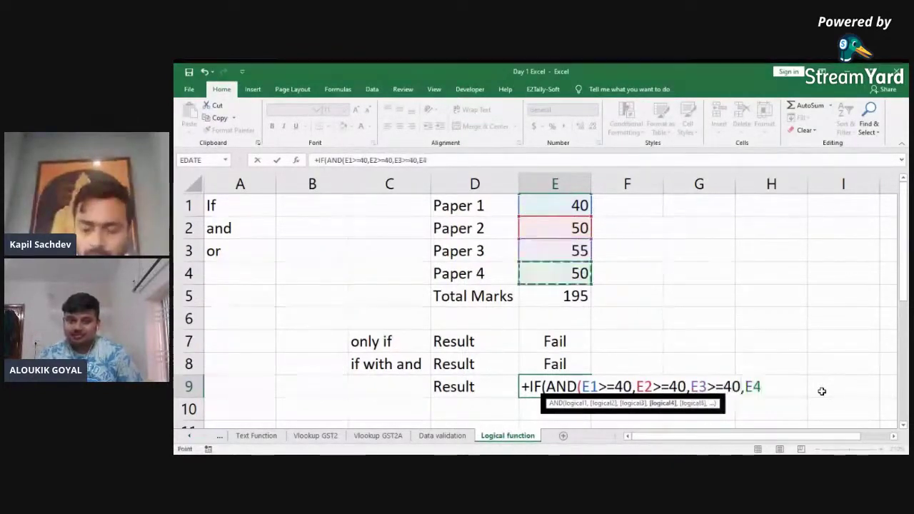
pyautogui.write('>=40,')
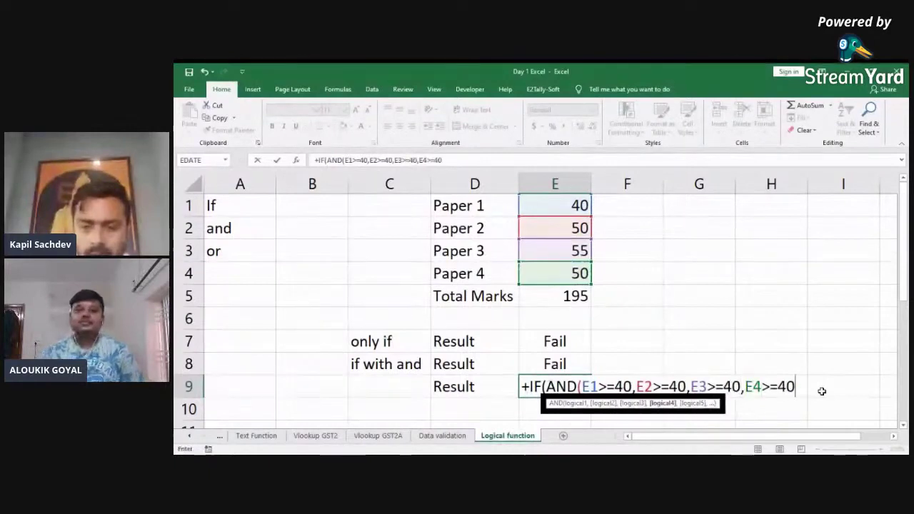
pyautogui.press('Up')
pyautogui.press('Up')
pyautogui.press('Up')
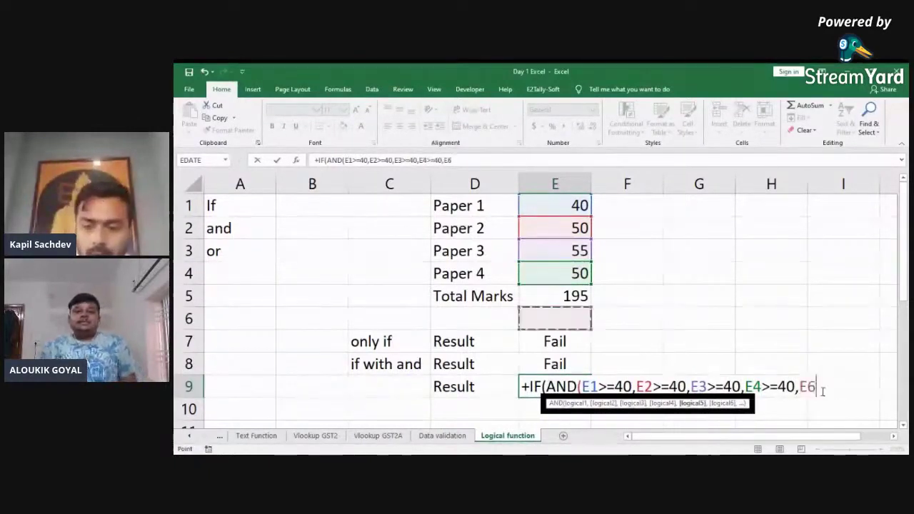
pyautogui.press('Up')
pyautogui.write('>=')
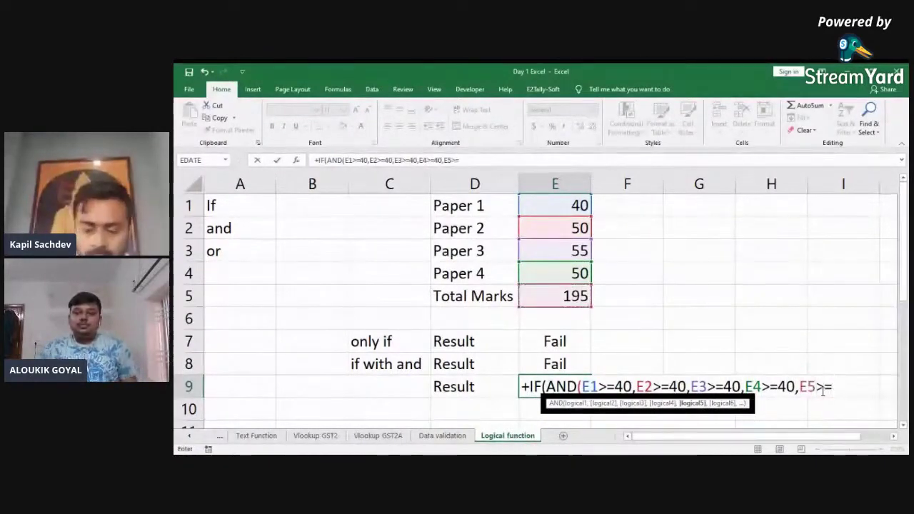
pyautogui.write('200')
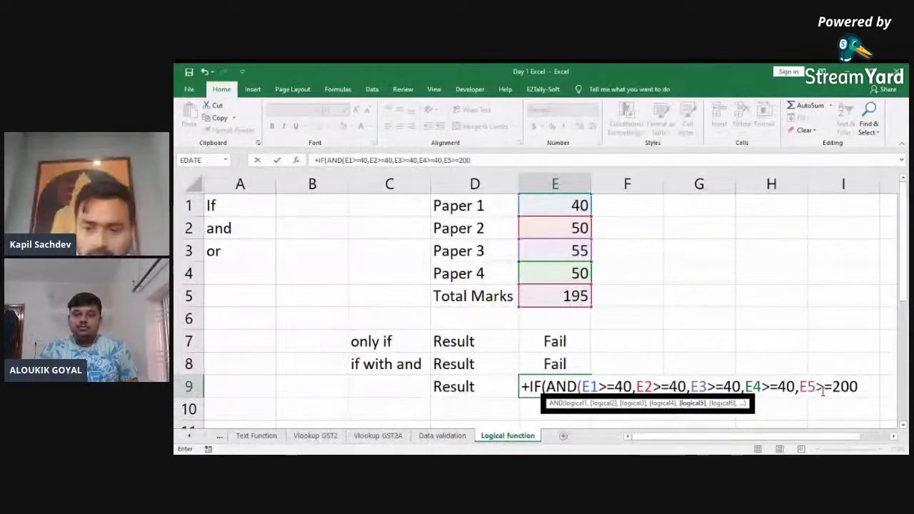
pyautogui.write(')')
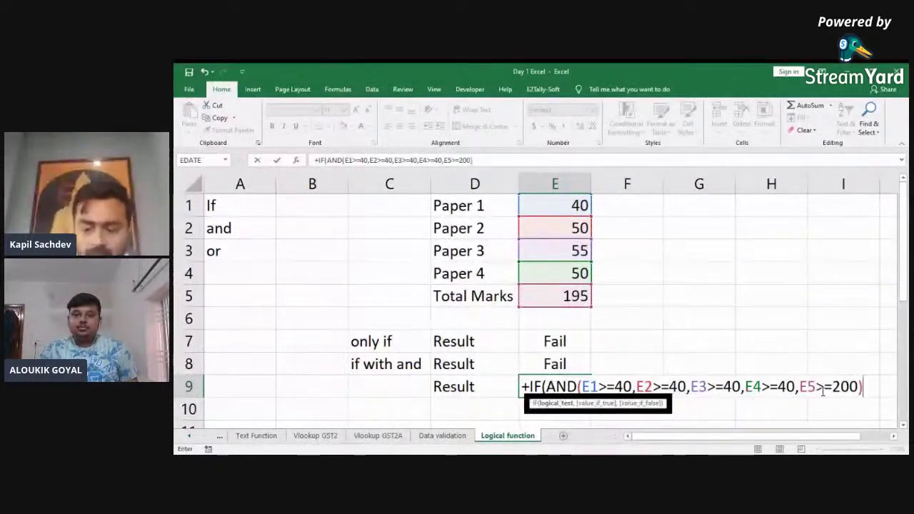
pyautogui.write(',"')
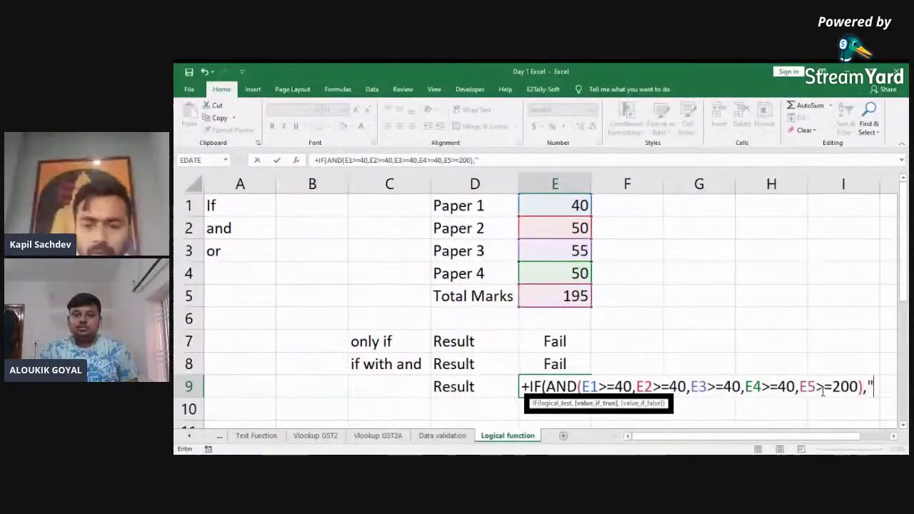
pyautogui.write('p')
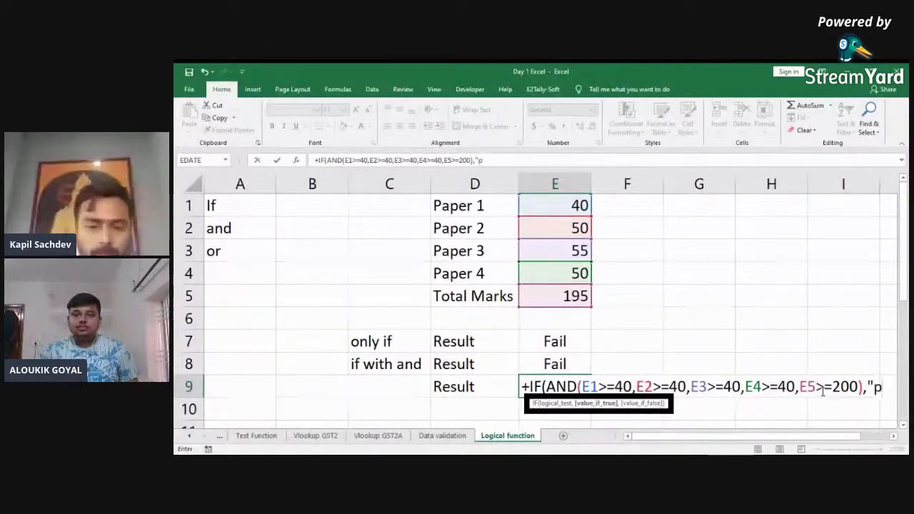
pyautogui.write('ass')
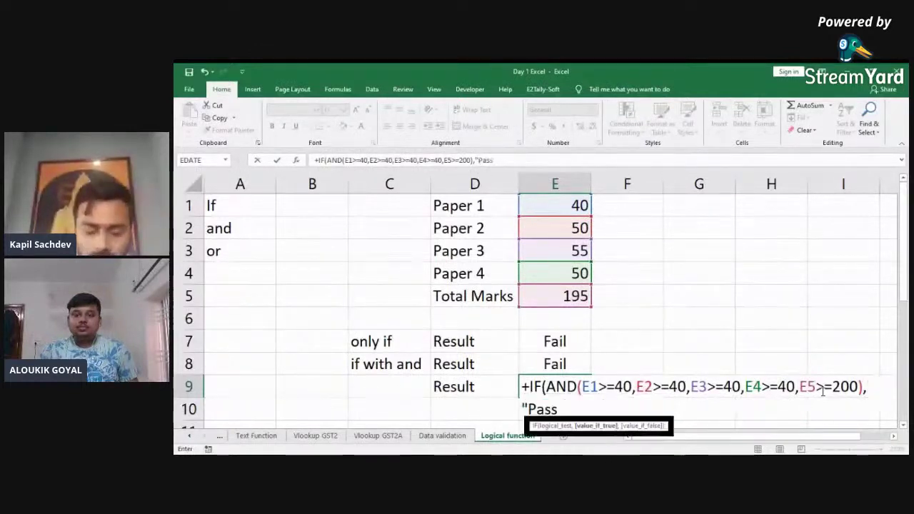
pyautogui.write('",')
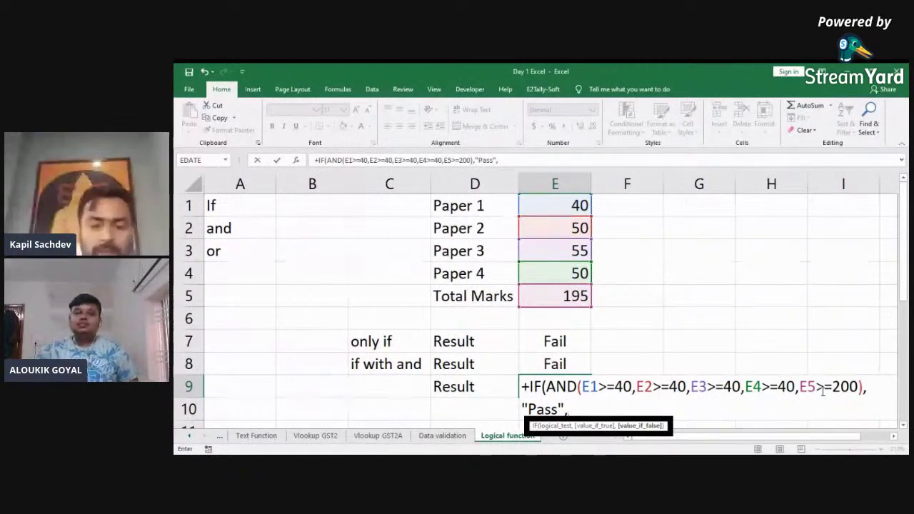
# Step: Add a nested IF(OR( fallback testing E1>=60 and E2>=60
pyautogui.write('if')
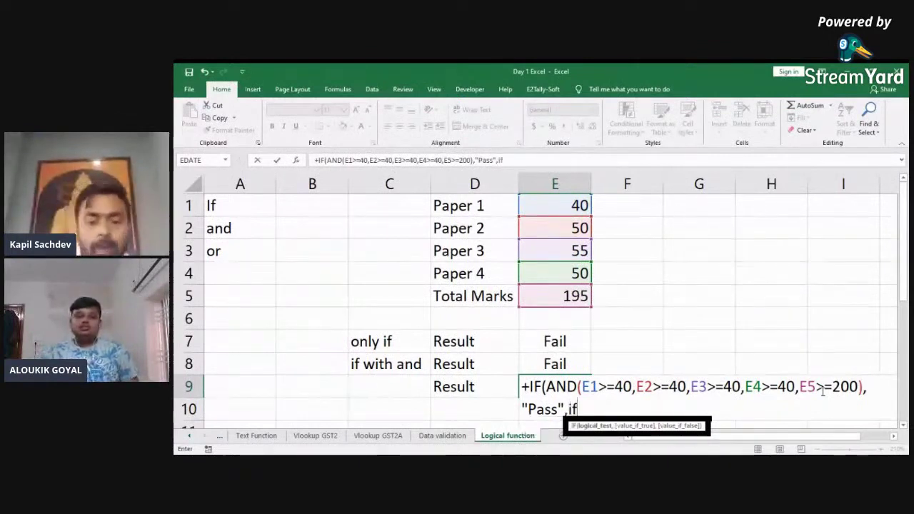
pyautogui.press('Tab')
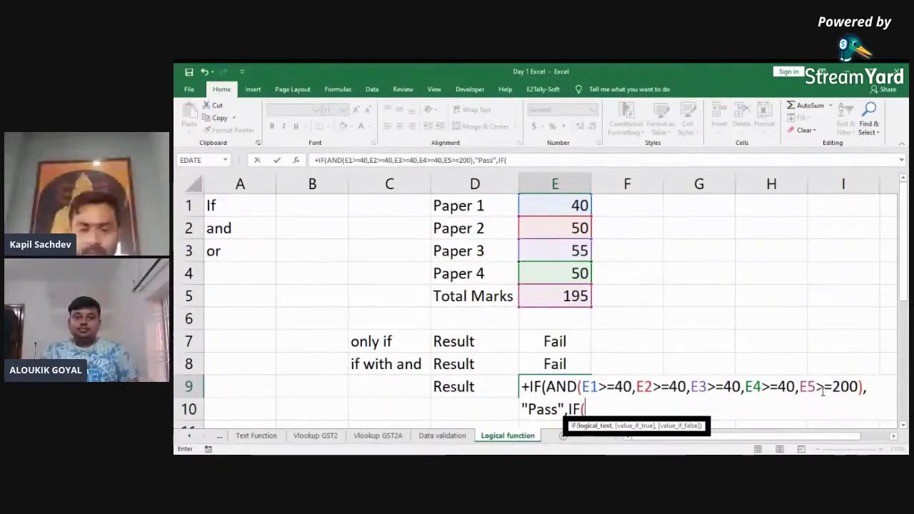
pyautogui.write('o')
pyautogui.press('Tab')
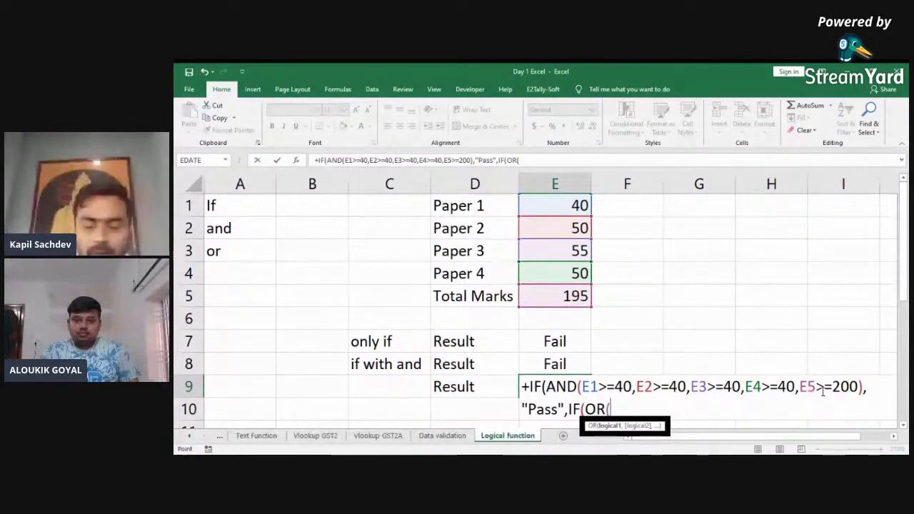
pyautogui.write('E3')
pyautogui.press('BackSpace')
pyautogui.write('1>=')
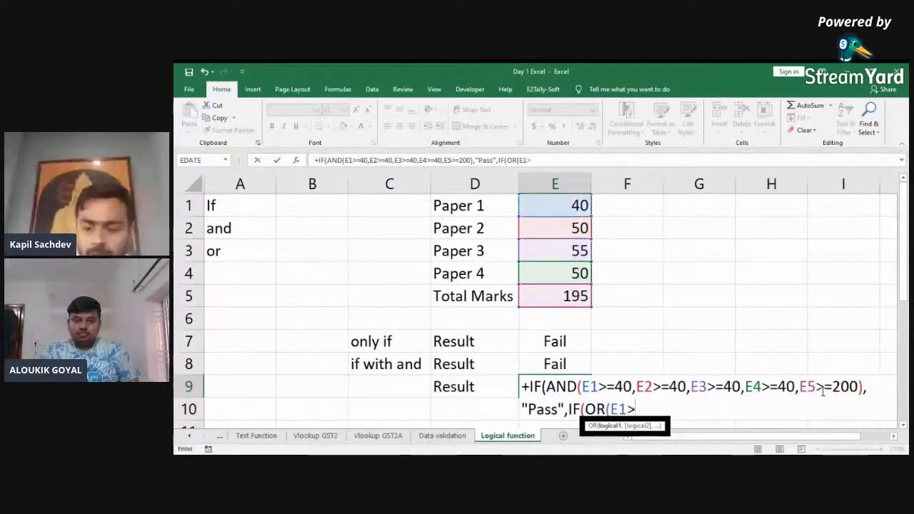
pyautogui.write('60,E8')
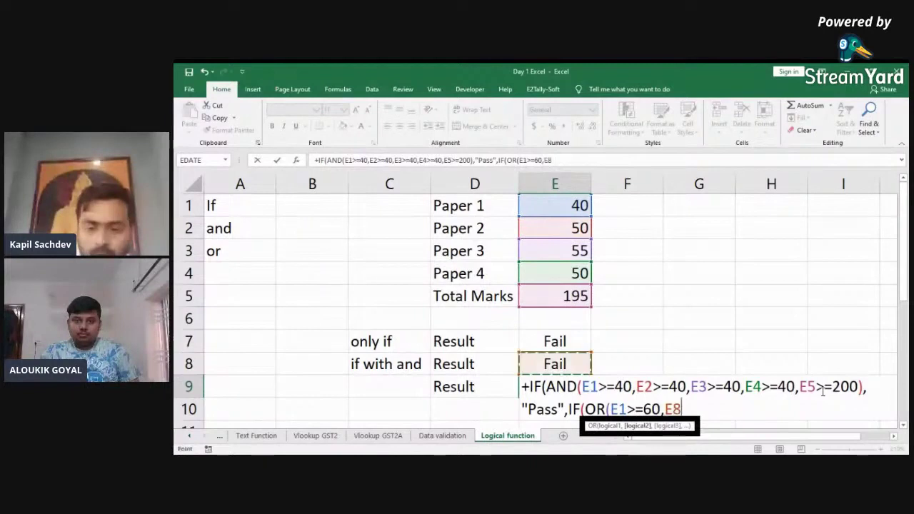
pyautogui.press('BackSpace')
pyautogui.write('2>')
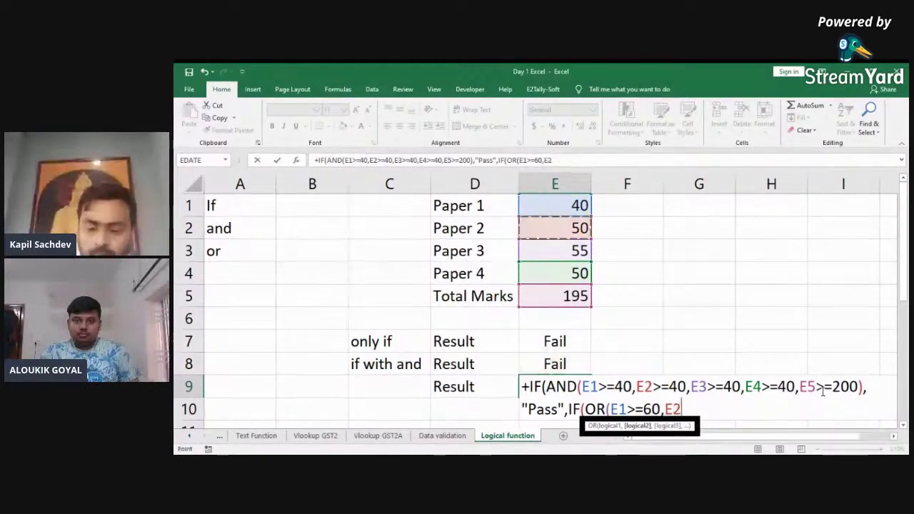
pyautogui.write('=60,')
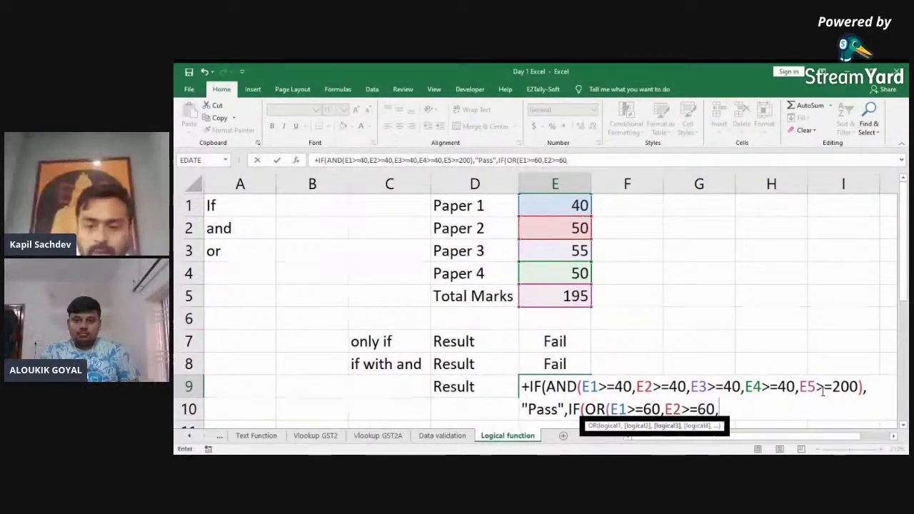
# Step: Finish the OR with E3>=60 and E4>=60, returning "Exm" or "Fail", and commit E9
pyautogui.press('Up')
pyautogui.press('Up')
pyautogui.press('Up')
pyautogui.press('Up')
pyautogui.press('Up')
pyautogui.press('Up')
pyautogui.write('>=60')
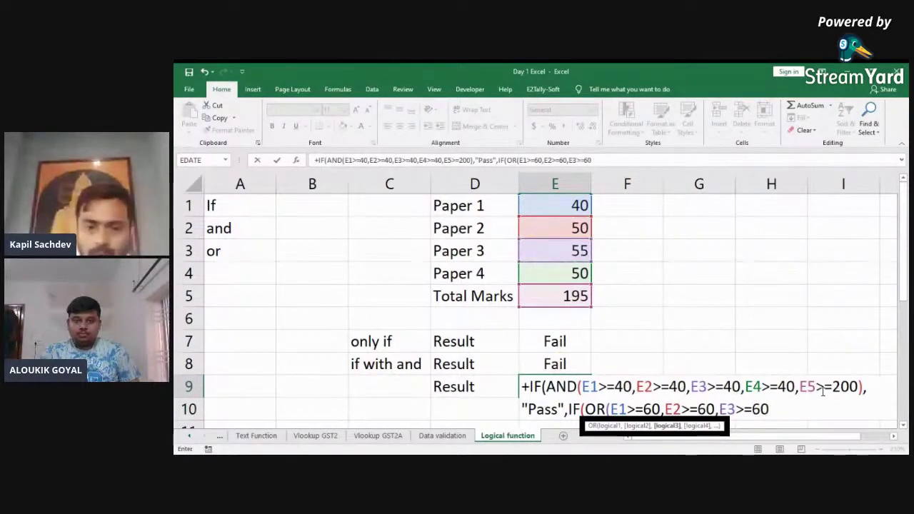
pyautogui.write(',')
pyautogui.press('Up')
pyautogui.press('Up')
pyautogui.press('Up')
pyautogui.press('Up')
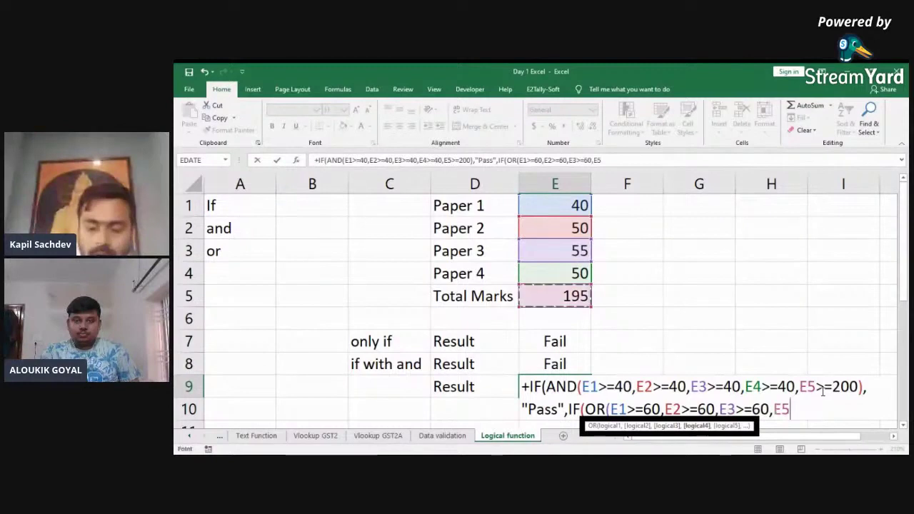
pyautogui.press('Up')
pyautogui.write('>=60),')
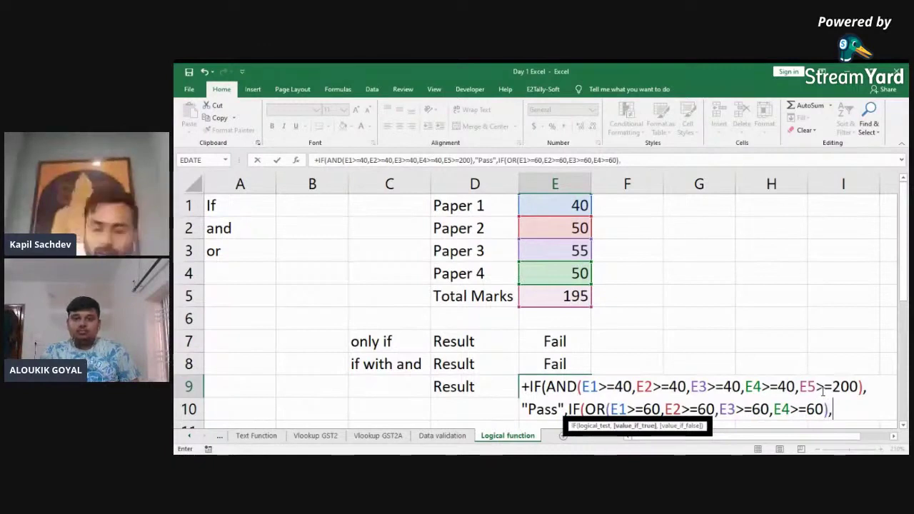
pyautogui.write('"')
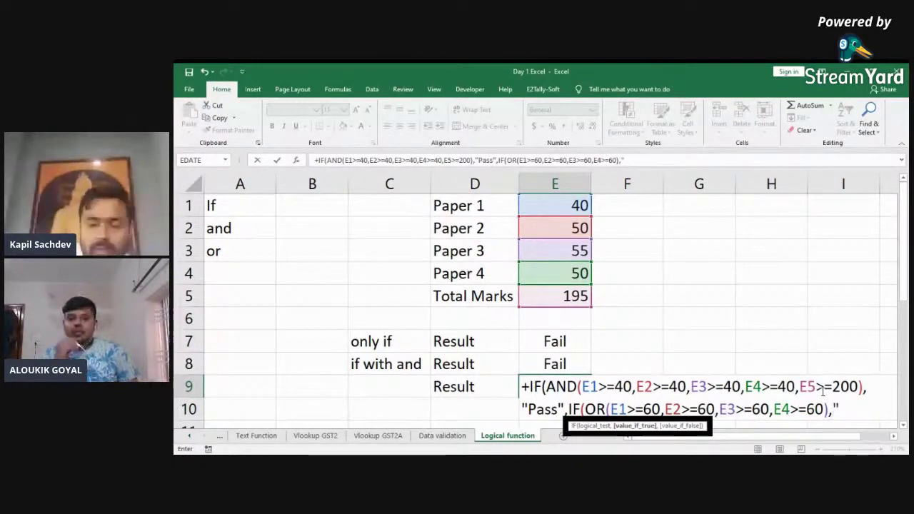
pyautogui.write('Ex')
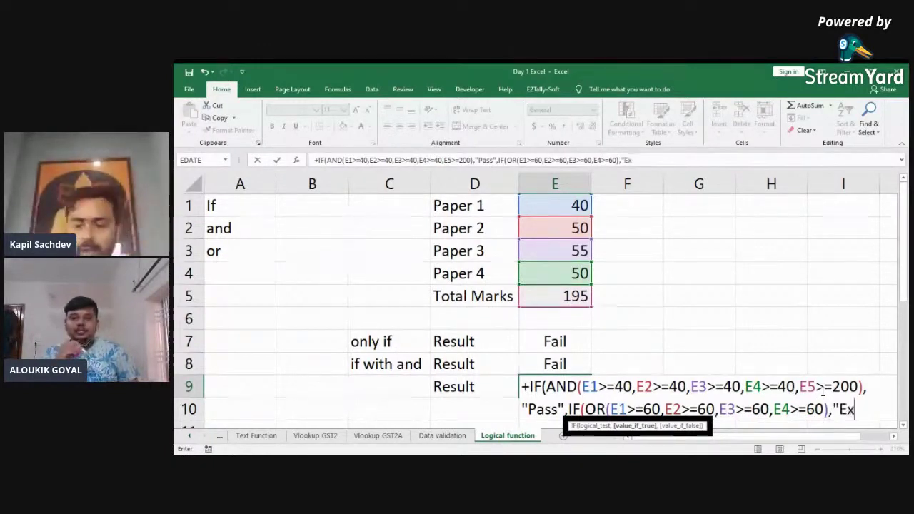
pyautogui.write('m"')
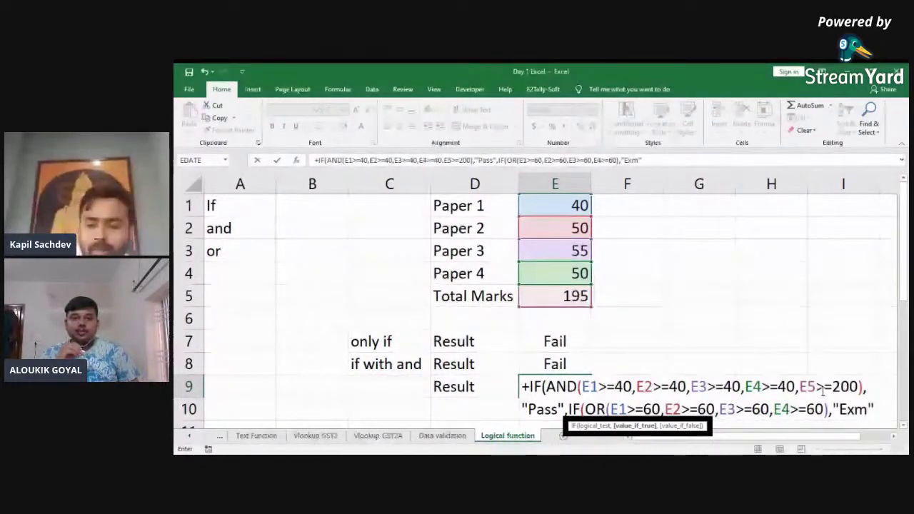
pyautogui.write(',"')
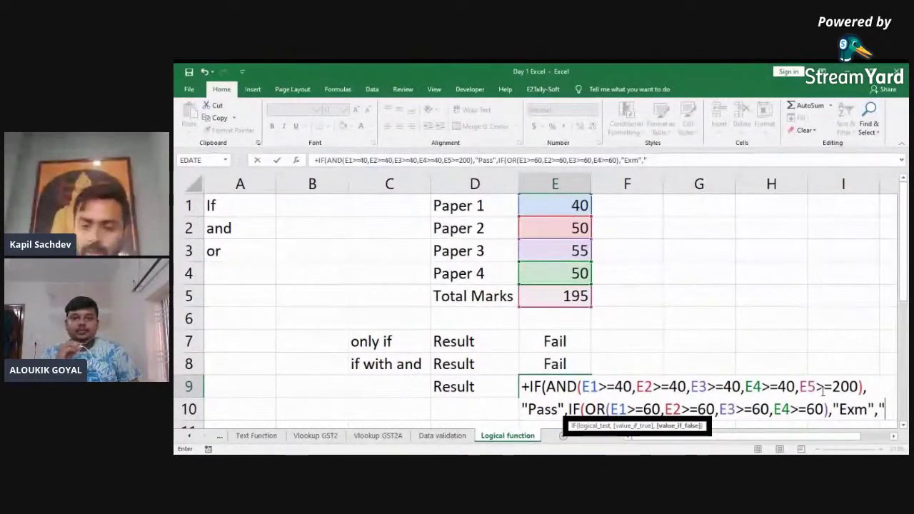
pyautogui.write('Fail"')
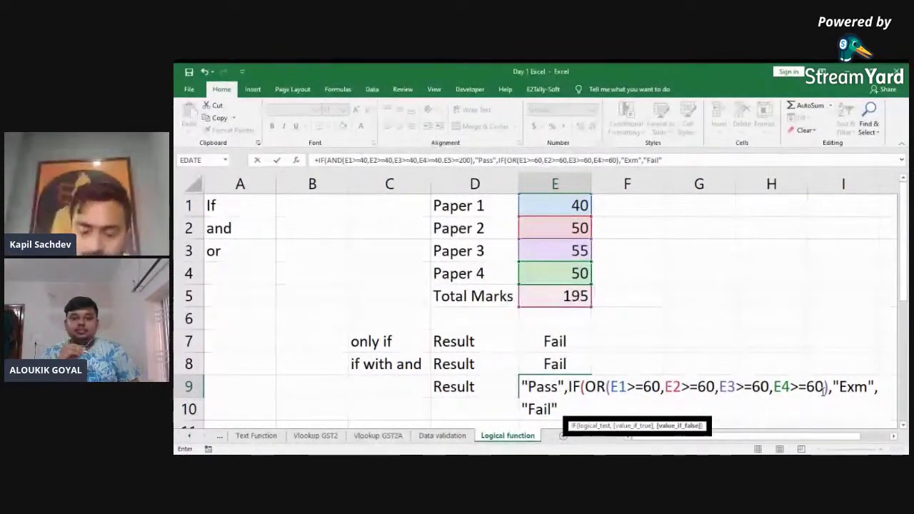
pyautogui.write(')')
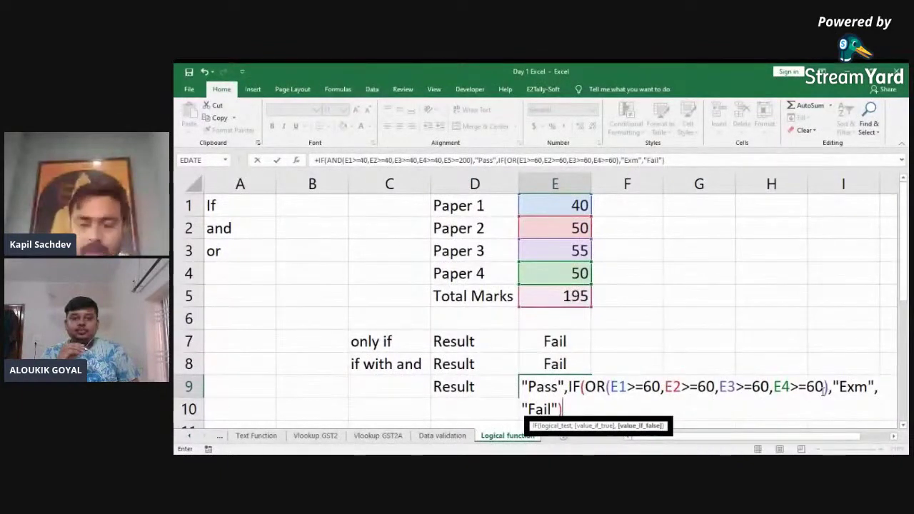
pyautogui.write(')')
pyautogui.hotkey('ctrl', 'Return')
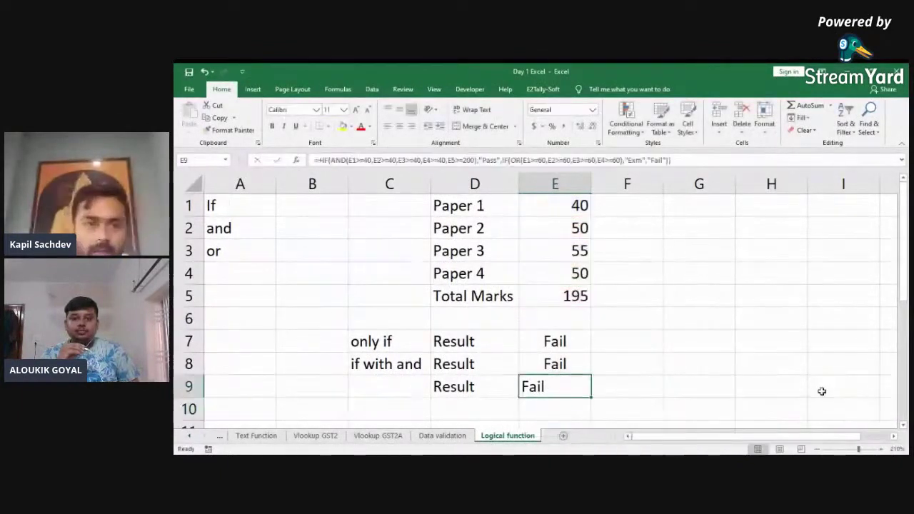
# Step: Set Paper 1 to 30 and Paper 2 to 60 so E9 returns Exm
pyautogui.click(399, 126)
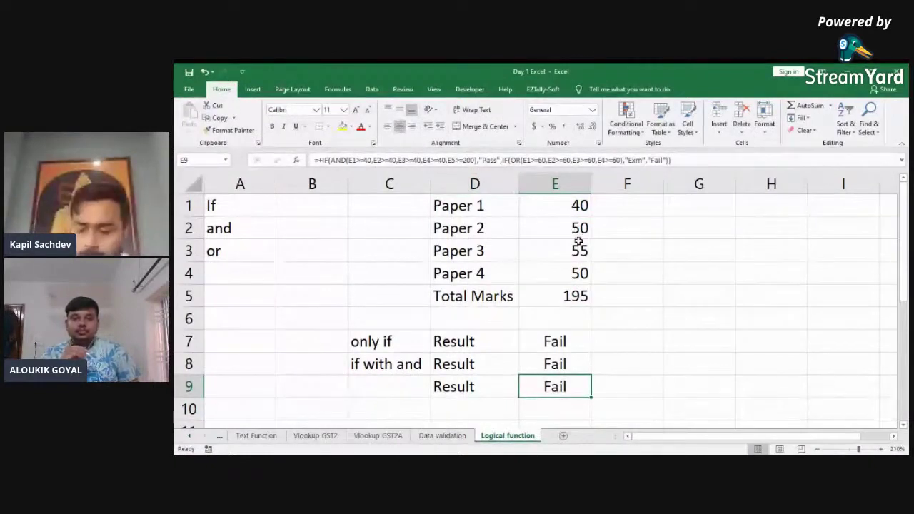
pyautogui.click(573, 209)
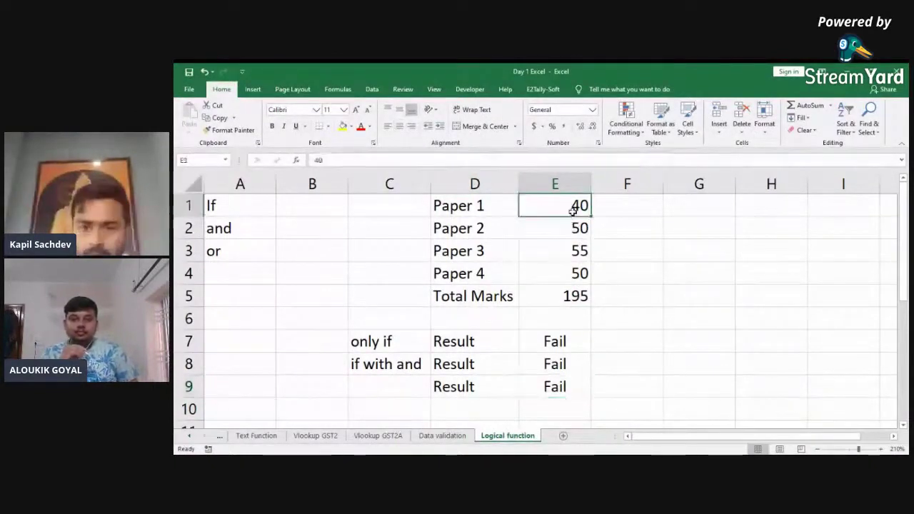
pyautogui.write('30')
pyautogui.press('Return')
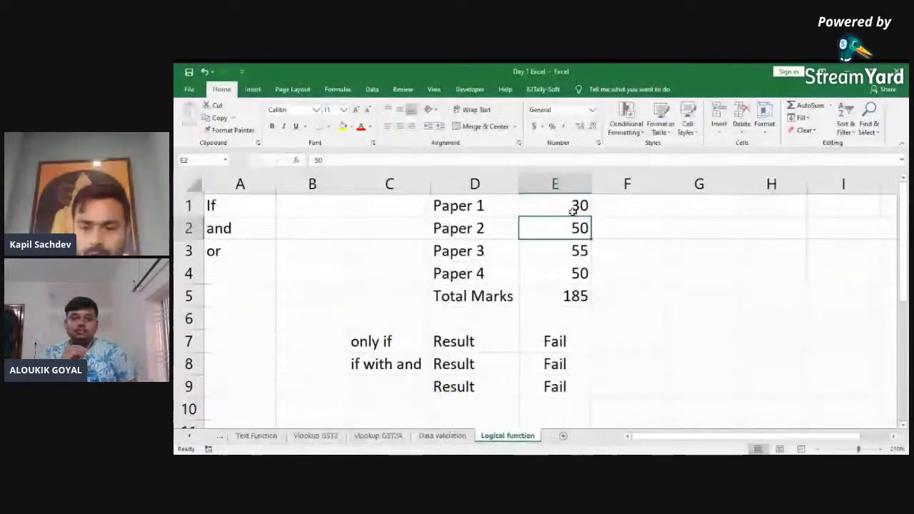
pyautogui.write('60')
pyautogui.press('Return')
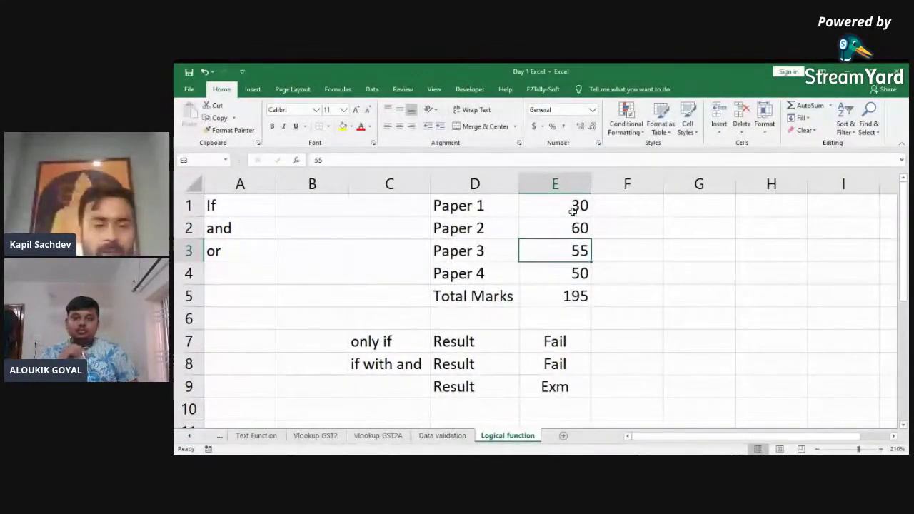
# Step: Copy C8's label and enter 'if with and or' in C9
pyautogui.press('Left')
pyautogui.press('Left')
pyautogui.press('Down')
pyautogui.press('Down')
pyautogui.press('Down')
pyautogui.press('Down')
pyautogui.press('Down')
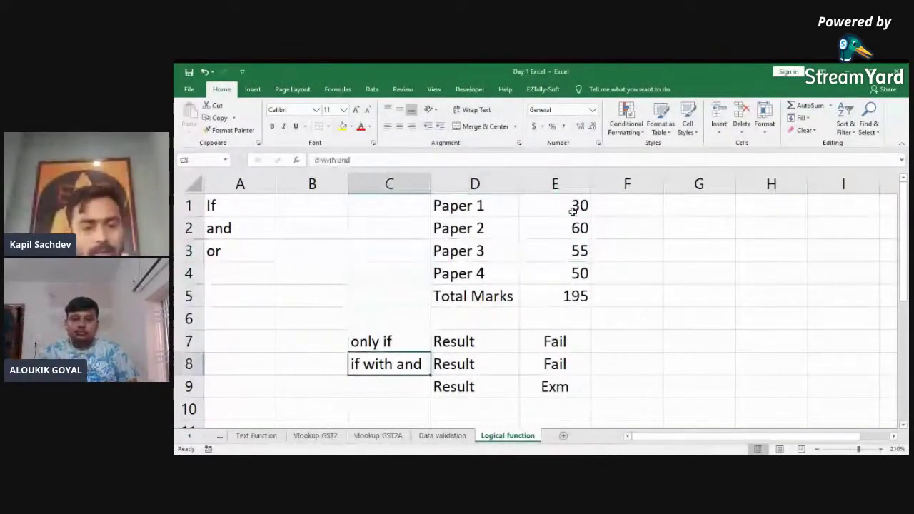
pyautogui.hotkey('ctrl', 'c')
pyautogui.press('Down')
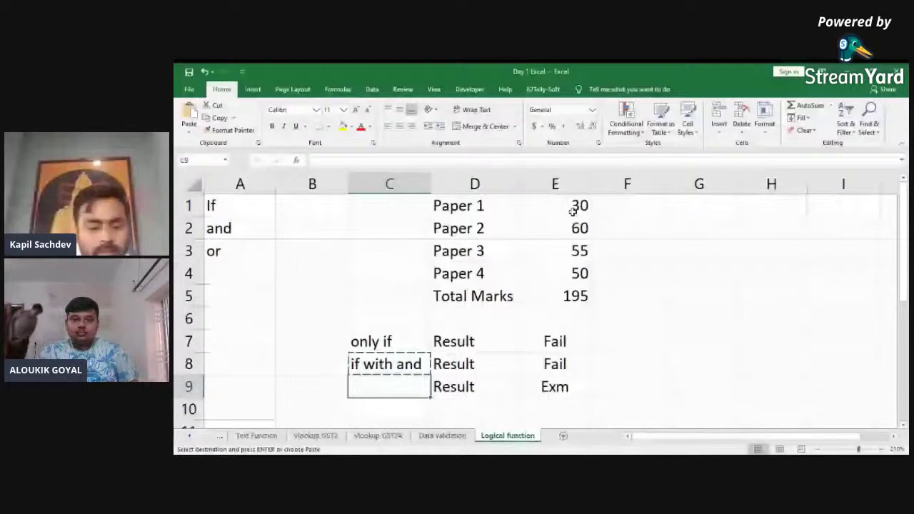
pyautogui.write('if with and o')
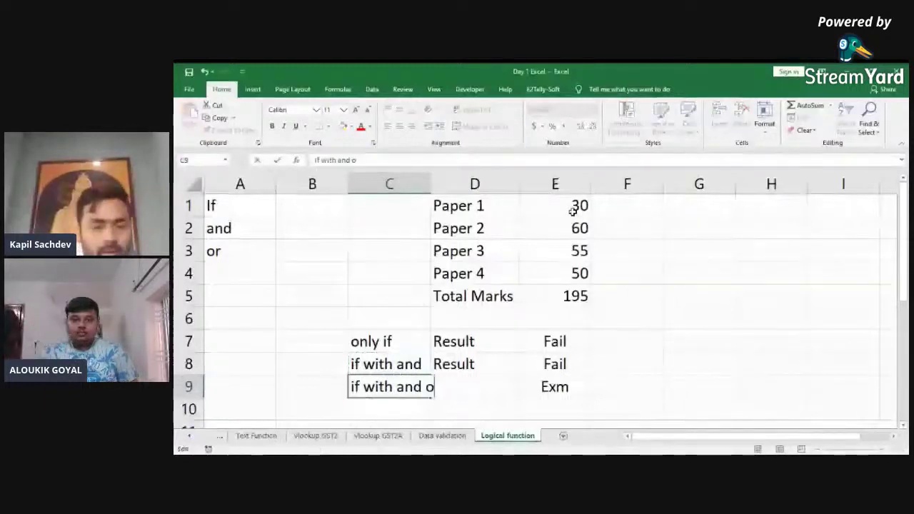
pyautogui.write('r')
pyautogui.press('Return')
# Step: AutoFit column C's width and select the results to view E9's formula
pyautogui.press('Up')
pyautogui.hotkey('ctrl', 'space')
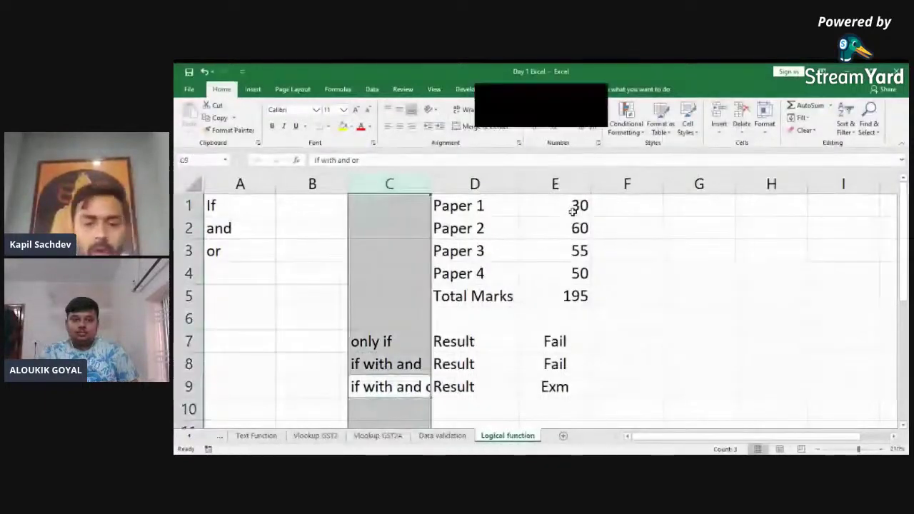
pyautogui.hotkey('alt', 'h')
pyautogui.press('o')
pyautogui.press('i')
pyautogui.press('Down')
pyautogui.press('Right')
pyautogui.press('Right')
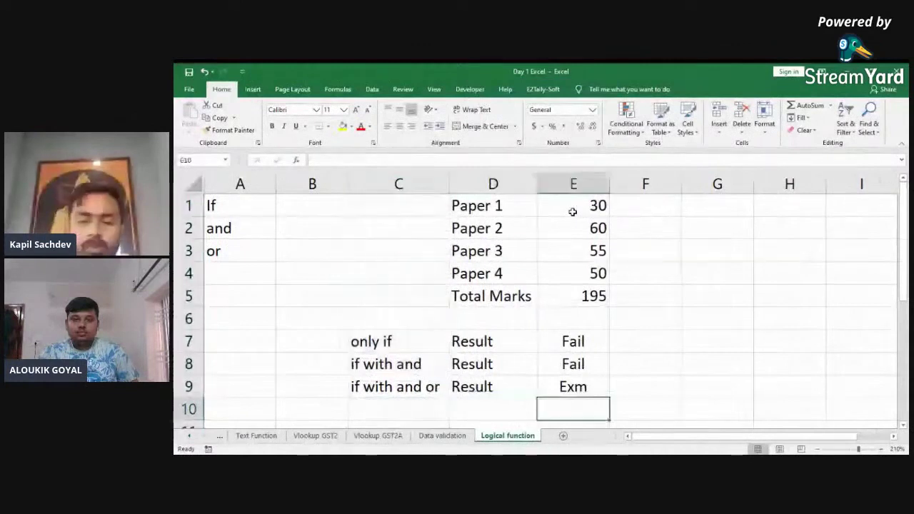
pyautogui.press('Up')
pyautogui.hotkey('shift', 'Up')
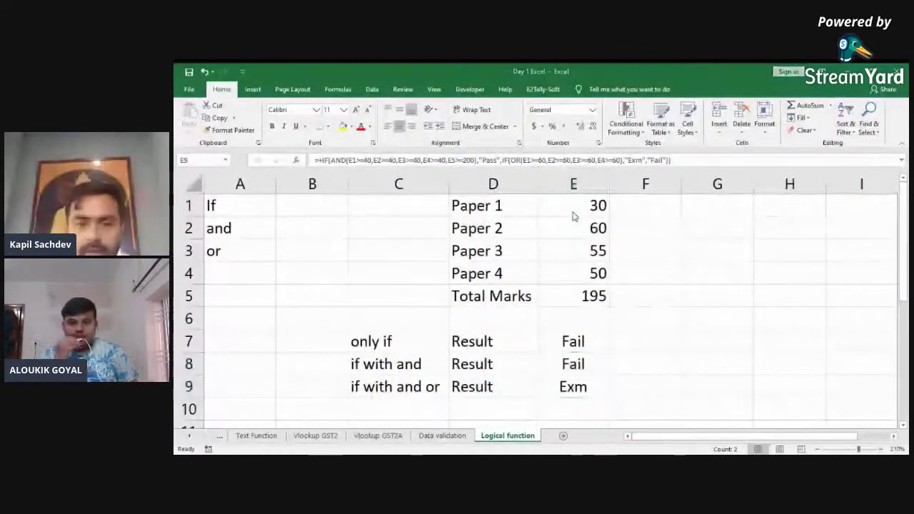
pyautogui.hotkey('alt', 'Tab')
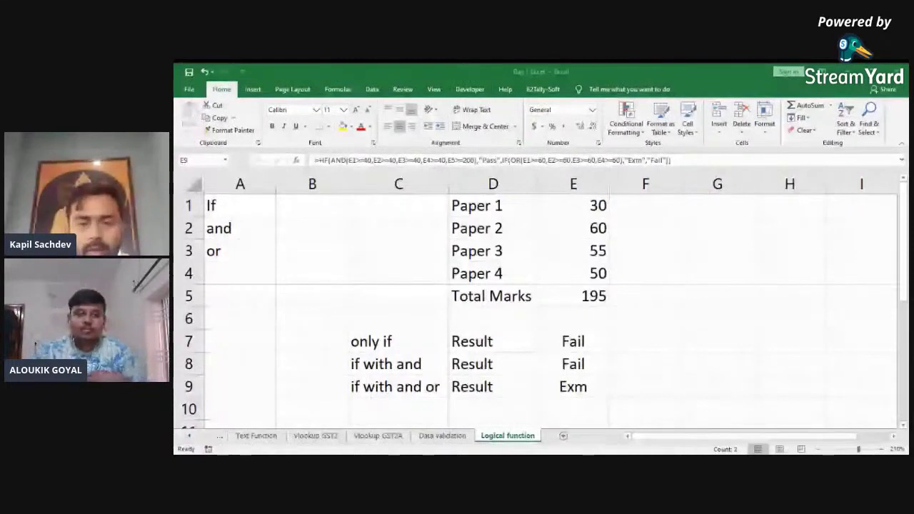
# Step: Enter the label 'Simple If' in the empty cell of column C, below the marks
pyautogui.hotkey('shift', 'Up')
pyautogui.hotkey('ctrl', 'Up')
pyautogui.press('Left')
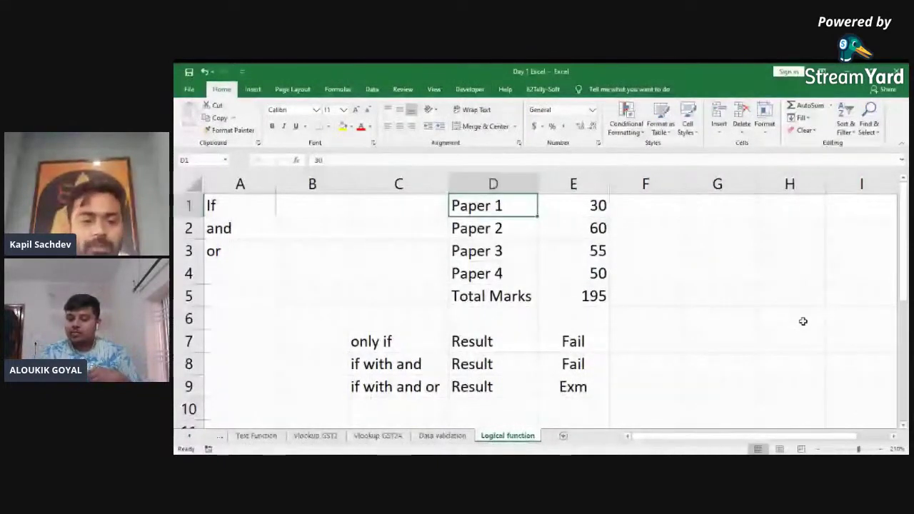
pyautogui.hotkey('ctrl', 'Down')
pyautogui.hotkey('ctrl', 'Down')
pyautogui.hotkey('ctrl', 'Up')
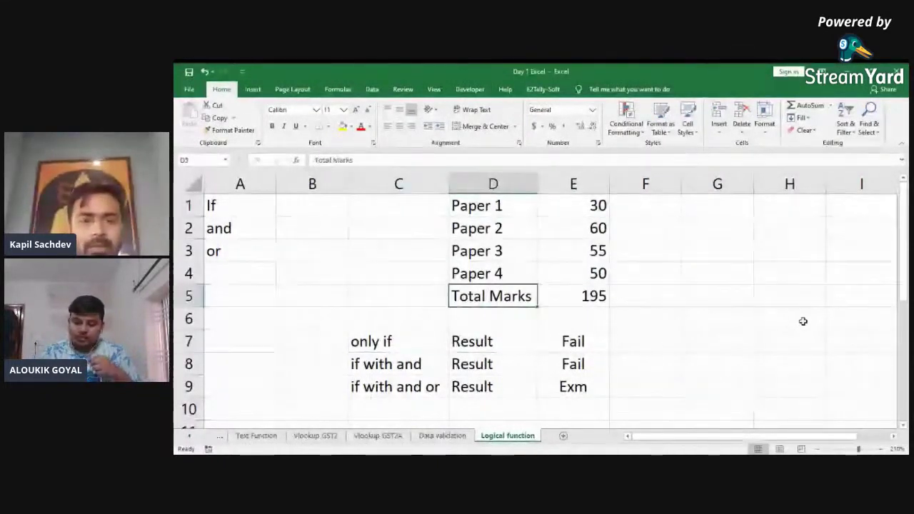
pyautogui.hotkey('ctrl', 'Up')
pyautogui.press('Left')
pyautogui.press('Right')
pyautogui.press('Right')
pyautogui.press('Right')
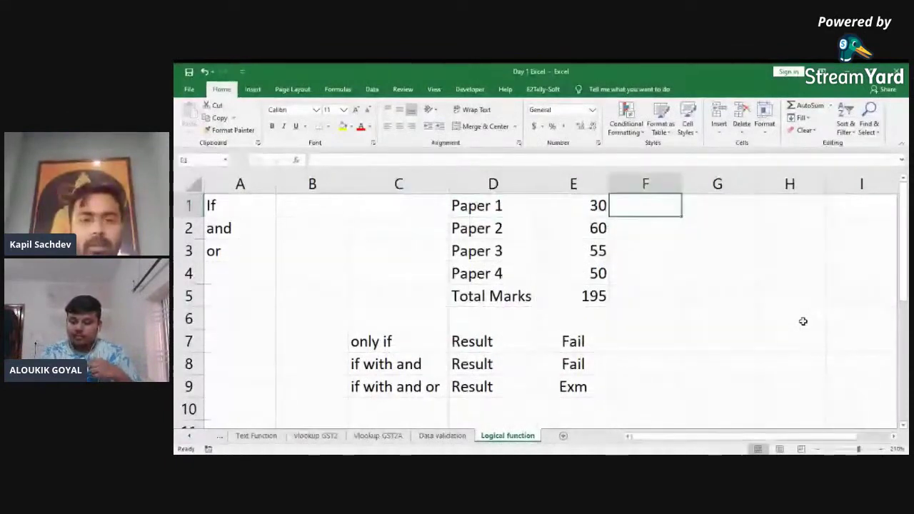
pyautogui.press('Left')
pyautogui.press('Right')
pyautogui.press('Right')
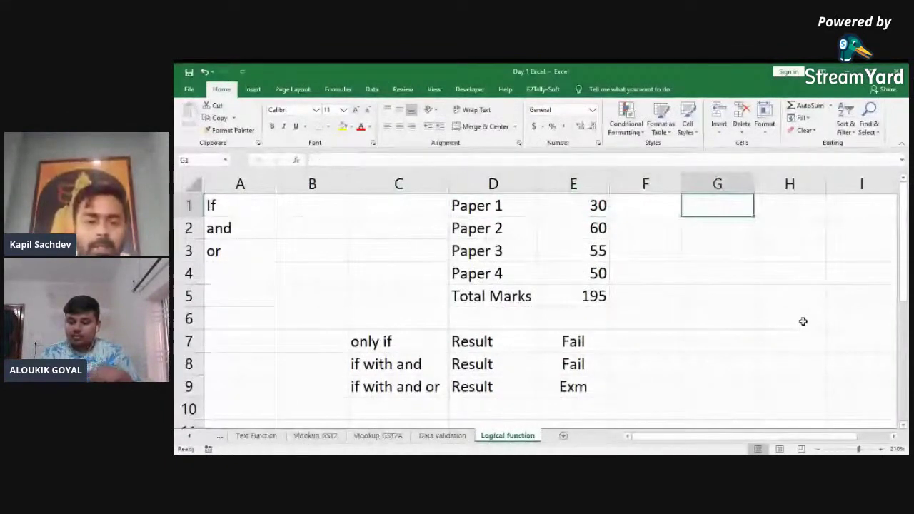
pyautogui.press('Left')
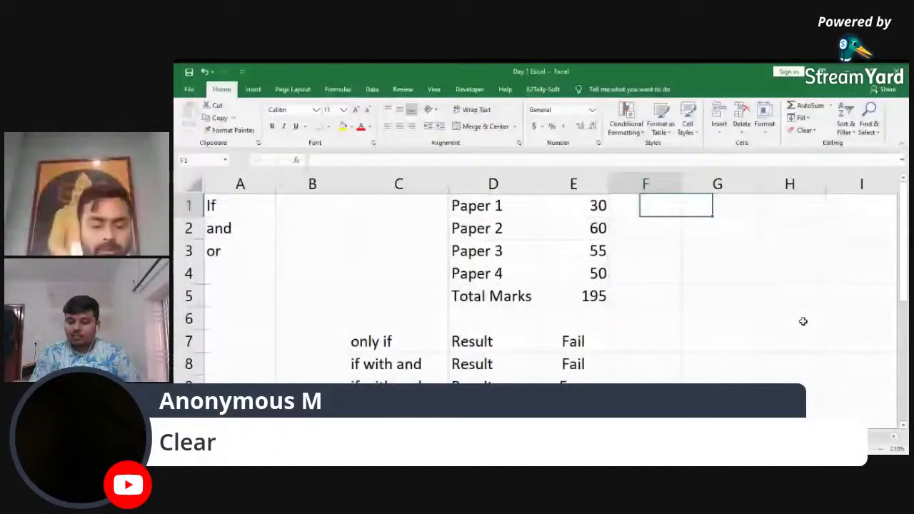
pyautogui.press('Down')
pyautogui.press('Down')
pyautogui.press('Down')
pyautogui.press('Down')
pyautogui.press('Down')
pyautogui.press('Left')
pyautogui.press('Left')
pyautogui.press('Left')
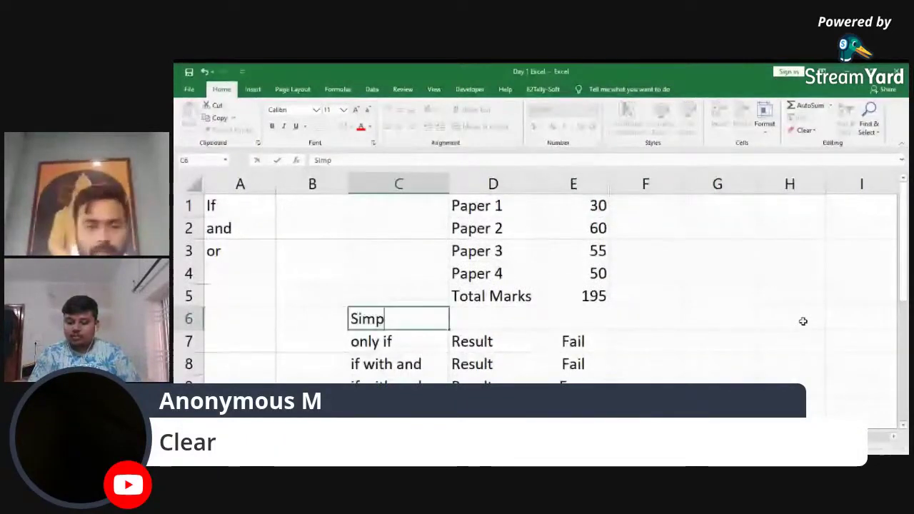
pyautogui.write('le If')
pyautogui.press('Return')
# Step: Insert a blank row above the Simple If row
pyautogui.press('Up')
pyautogui.hotkey('shift', 'space')
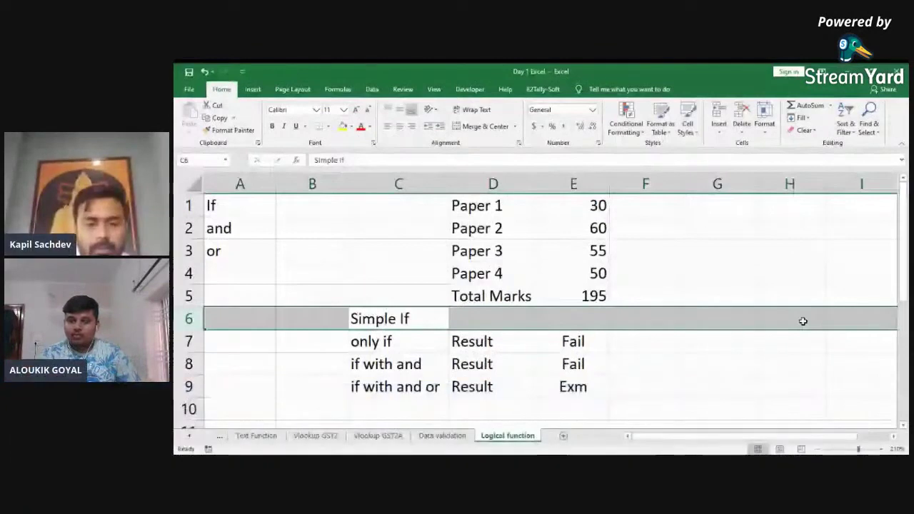
pyautogui.hotkey('ctrl', 'shift', '+')
pyautogui.press('Right')
# Step: Enter the comparison =+E1=E2 in E7, which returns FALSE
pyautogui.press('Down')
pyautogui.press('Right')
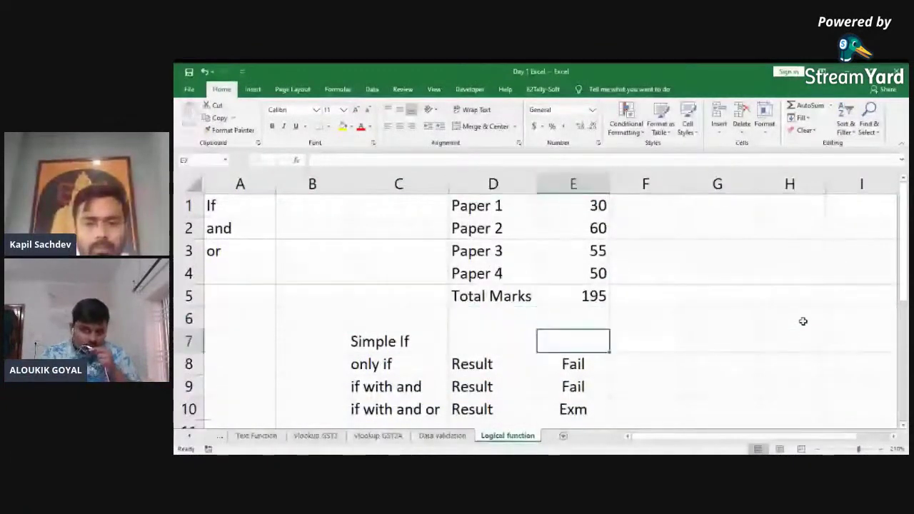
pyautogui.write('+')
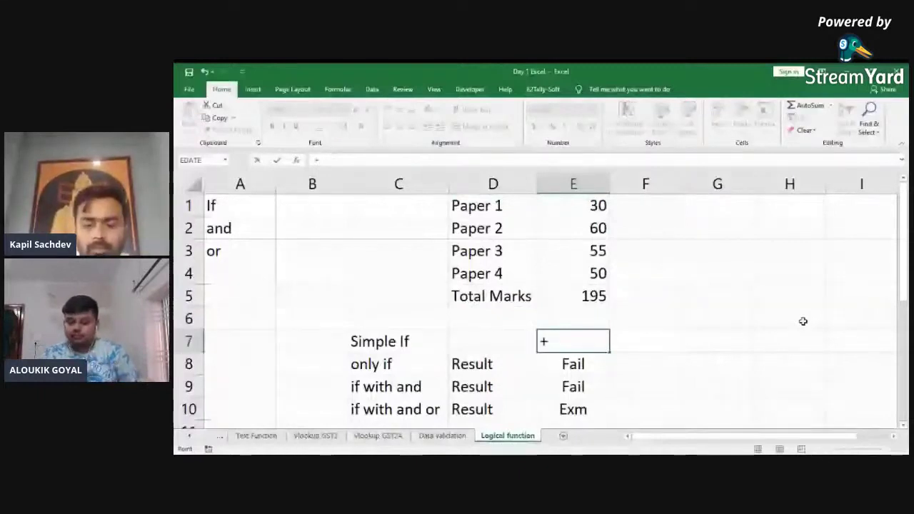
pyautogui.write('D1=')
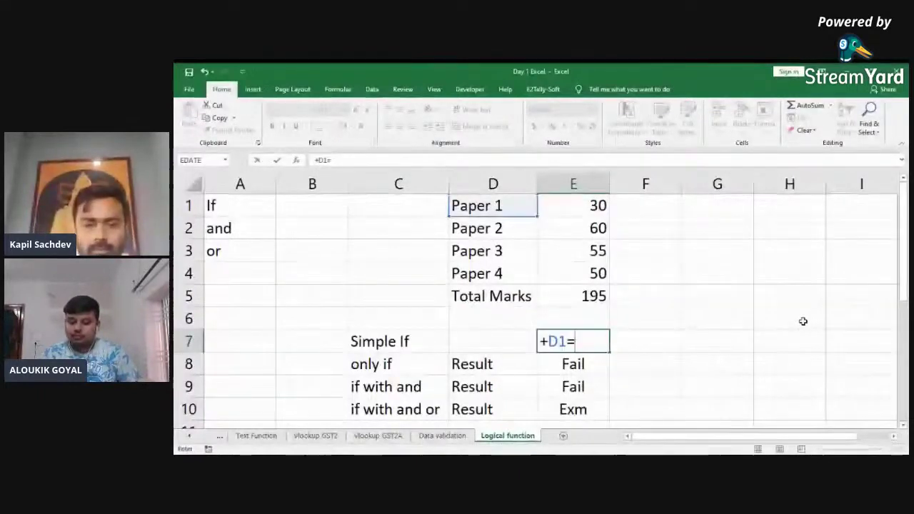
pyautogui.press('Up')
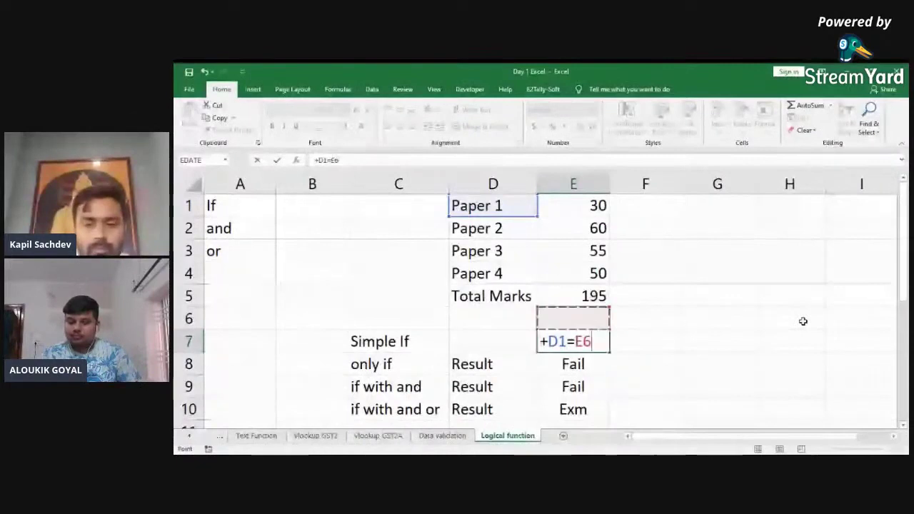
pyautogui.press('Up')
pyautogui.press('Up')
pyautogui.press('Up')
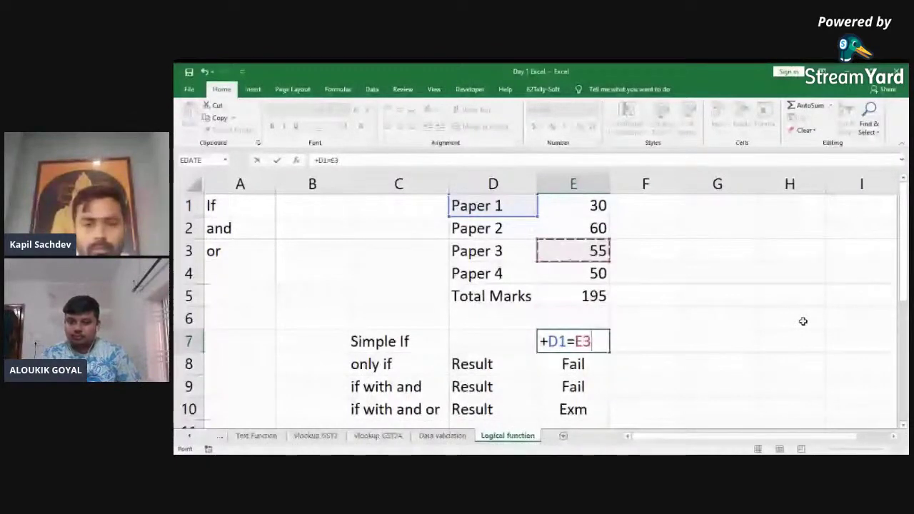
pyautogui.press('BackSpace')
pyautogui.press('BackSpace')
pyautogui.press('BackSpace')
pyautogui.press('BackSpace')
pyautogui.press('BackSpace')
pyautogui.press('Up')
pyautogui.press('Up')
pyautogui.press('Up')
pyautogui.press('Up')
pyautogui.press('Up')
pyautogui.press('Up')
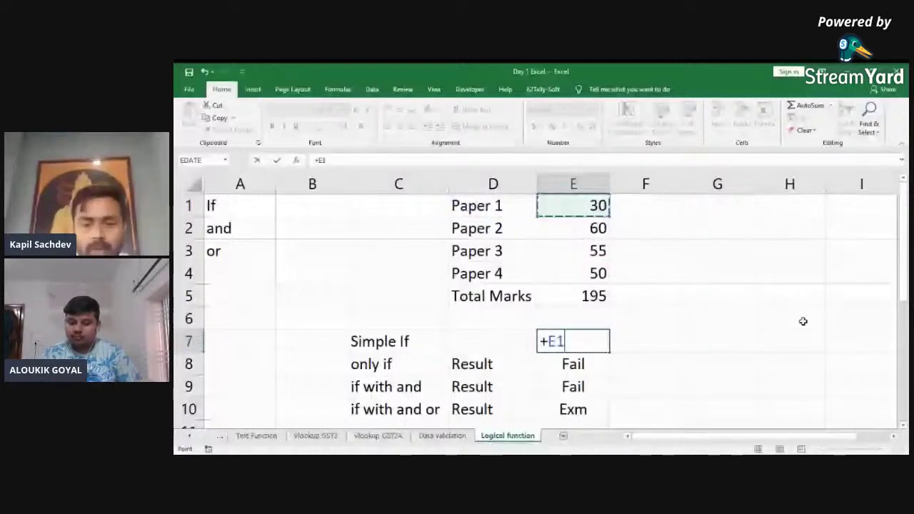
pyautogui.write('=E2')
pyautogui.press('Return')
pyautogui.press('Up')
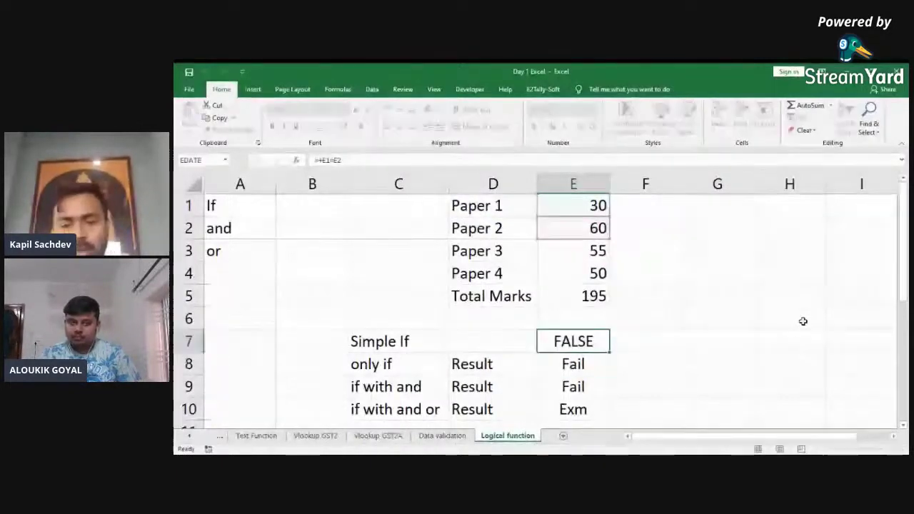
pyautogui.press('F2')
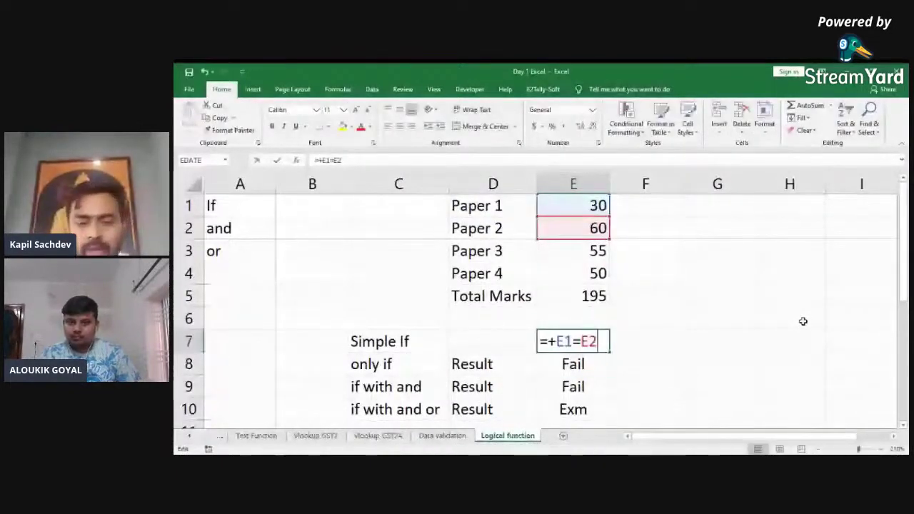
pyautogui.press('Escape')
pyautogui.hotkey('ctrl', 'shift', 'Down')
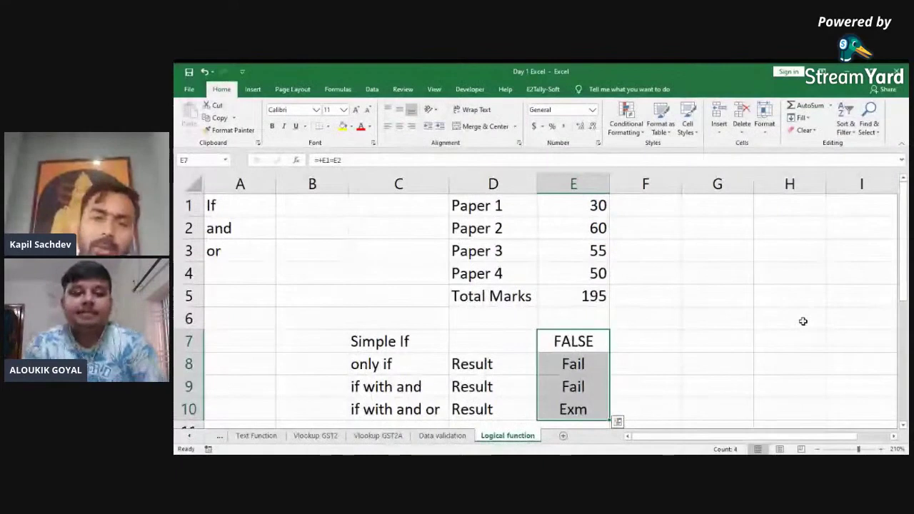
pyautogui.press('Up')
pyautogui.press('Up')
pyautogui.press('Up')
pyautogui.press('Up')
pyautogui.press('Up')
pyautogui.press('Up')
pyautogui.press('Right')
pyautogui.press('Right')
pyautogui.press('Right')
pyautogui.press('Right')
pyautogui.press('Left')
pyautogui.press('Left')
pyautogui.press('Left')
pyautogui.press('Left')
pyautogui.press('Left')
pyautogui.press('Left')
pyautogui.press('Left')
pyautogui.press('Left')
pyautogui.press('Right')
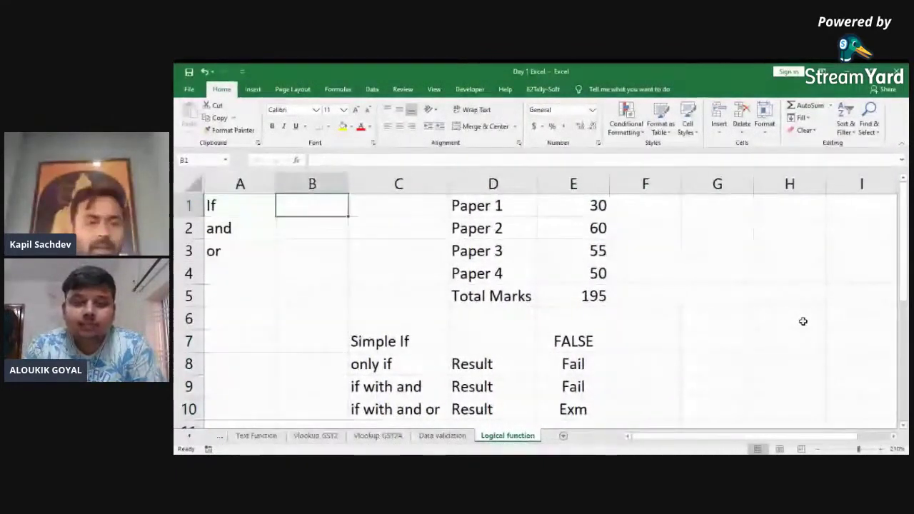
pyautogui.hotkey('ctrl', 'space')
pyautogui.hotkey('ctrl', '-')
pyautogui.press('Right')
pyautogui.press('Right')
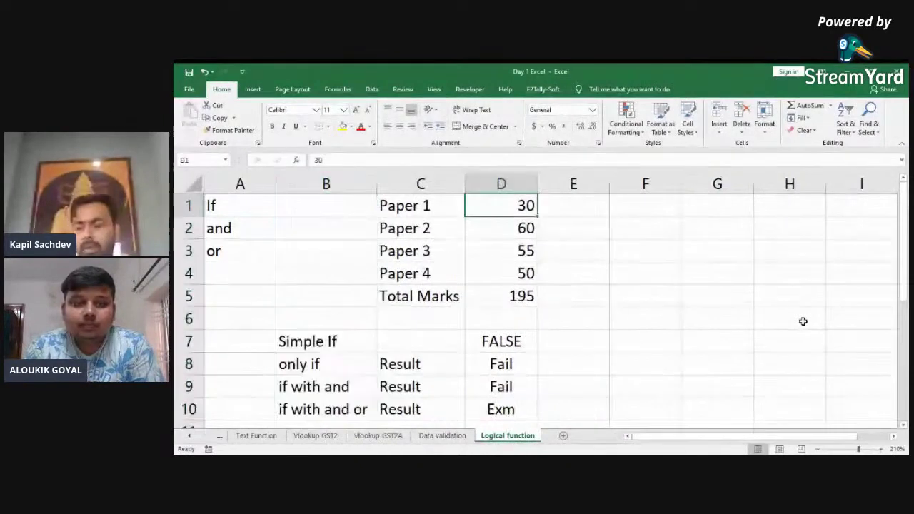
pyautogui.press('Right')
pyautogui.press('Right')
pyautogui.press('Right')
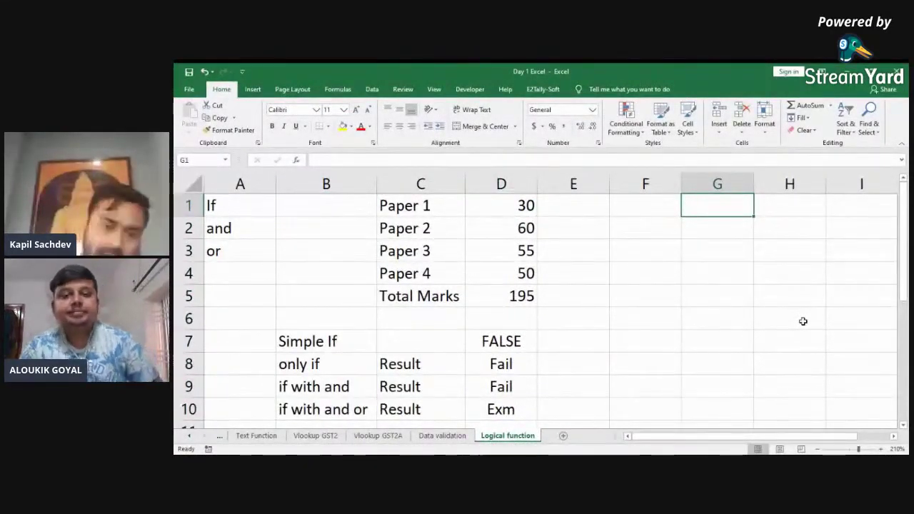
pyautogui.press('Left')
pyautogui.press('Left')
pyautogui.press('Down')
pyautogui.press('Down')
pyautogui.press('Down')
pyautogui.press('Down')
pyautogui.press('Down')
pyautogui.press('Down')
pyautogui.press('Down')
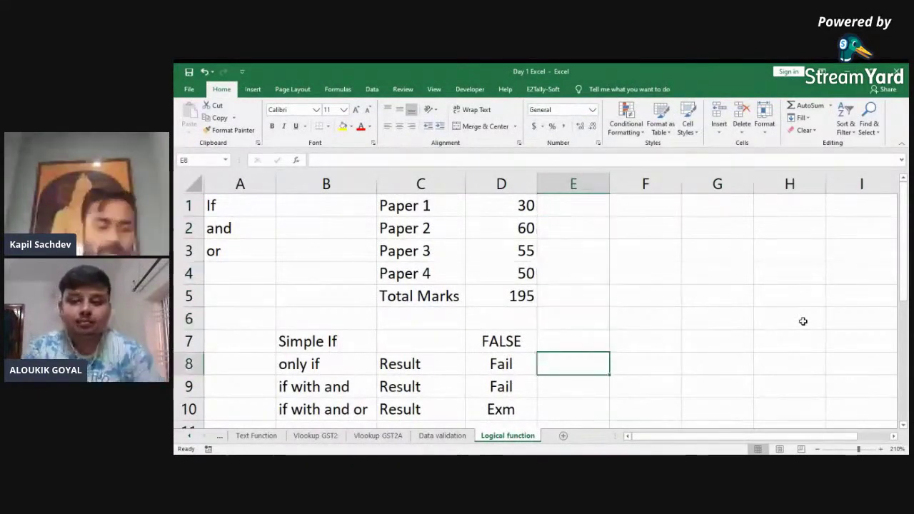
pyautogui.press('Left')
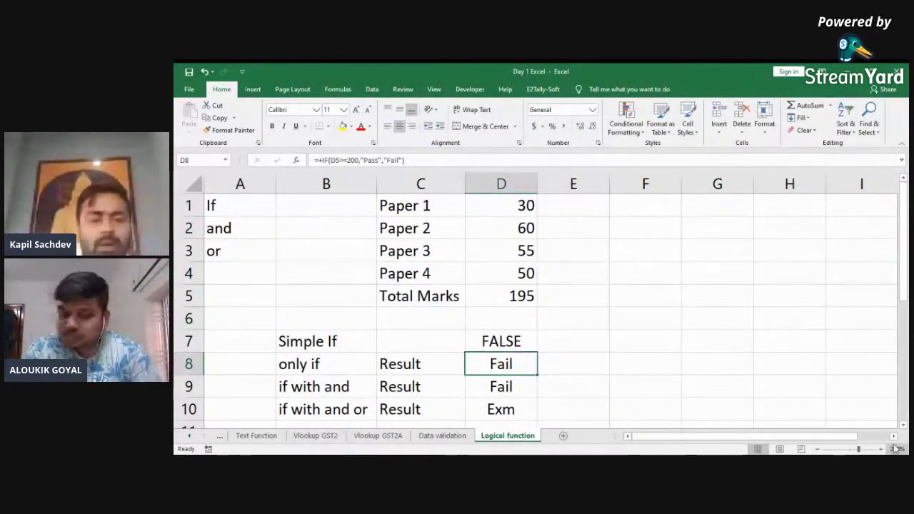
pyautogui.press('Down')
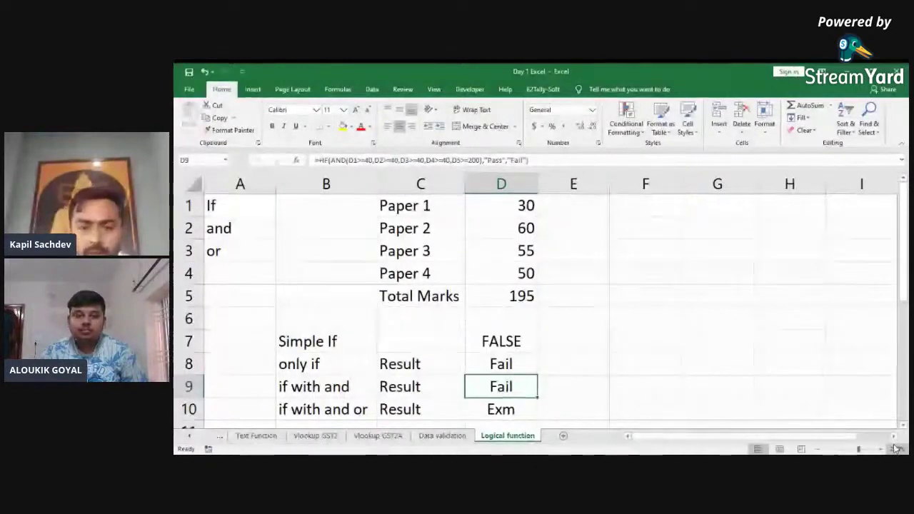
pyautogui.click(744, 363)
pyautogui.press('Up')
pyautogui.press('Up')
pyautogui.press('Up')
pyautogui.press('Up')
pyautogui.press('Up')
pyautogui.press('Up')
pyautogui.press('Up')
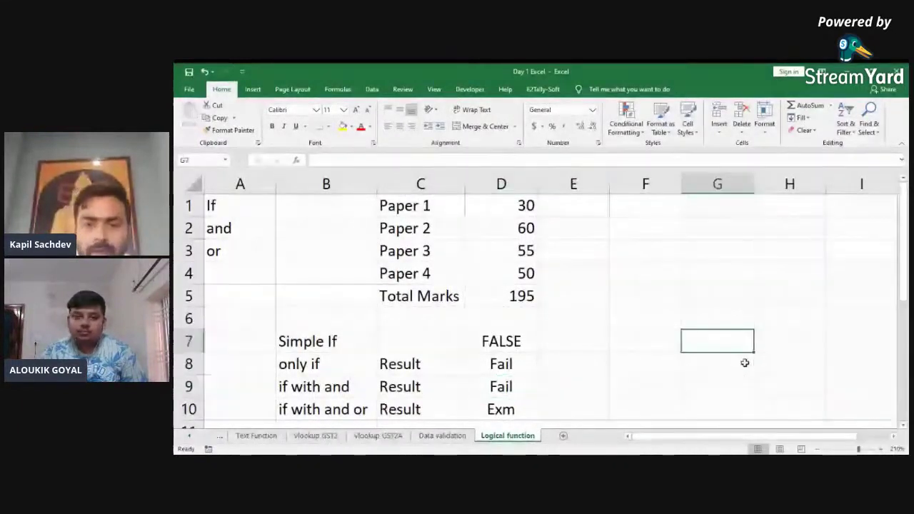
pyautogui.press('Right')
pyautogui.press('Right')
pyautogui.press('Left')
pyautogui.press('Left')
pyautogui.press('Left')
pyautogui.press('Left')
pyautogui.press('Left')
pyautogui.press('Left')
pyautogui.press('Left')
pyautogui.press('Left')
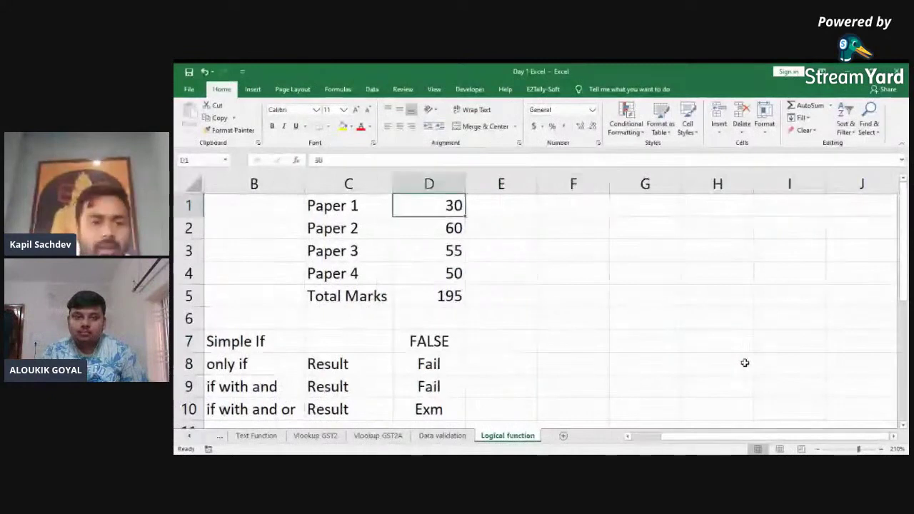
pyautogui.press('Right')
pyautogui.press('Right')
pyautogui.press('Right')
pyautogui.press('Right')
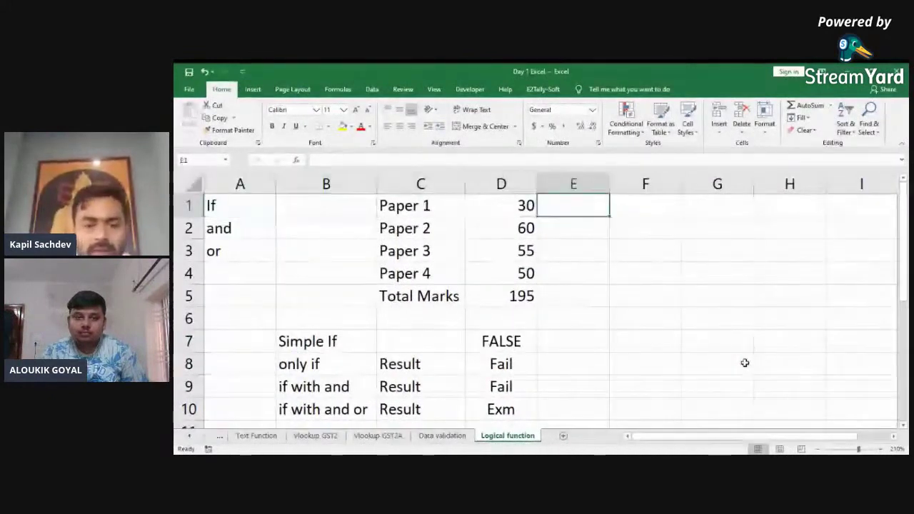
pyautogui.press('Left')
pyautogui.hotkey('shift', 'Down')
pyautogui.hotkey('shift', 'Down')
pyautogui.hotkey('shift', 'Down')
pyautogui.hotkey('shift', 'Down')
pyautogui.hotkey('shift', 'Down')
pyautogui.hotkey('shift', 'Down')
pyautogui.hotkey('shift', 'Down')
pyautogui.hotkey('shift', 'Down')
pyautogui.hotkey('shift', 'Down')
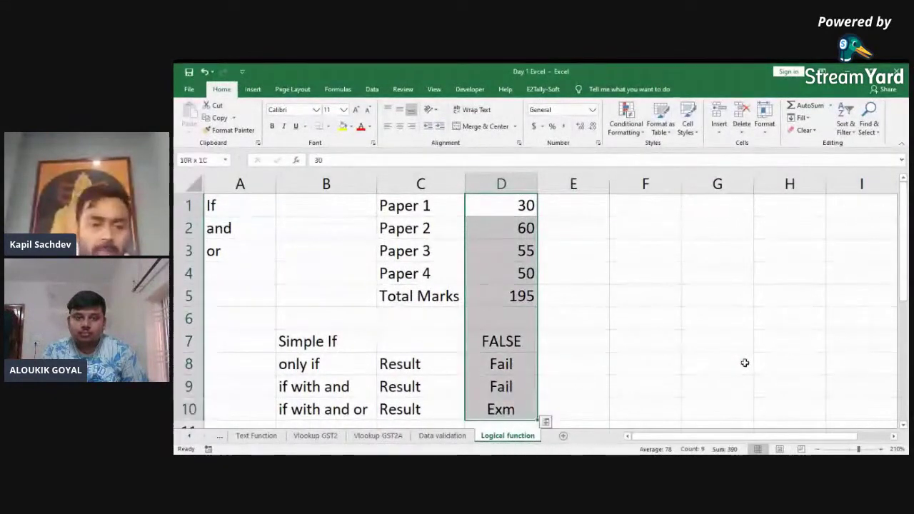
pyautogui.hotkey('shift', 'Left')
pyautogui.hotkey('shift', 'Left')
pyautogui.press('Right')
pyautogui.press('Right')
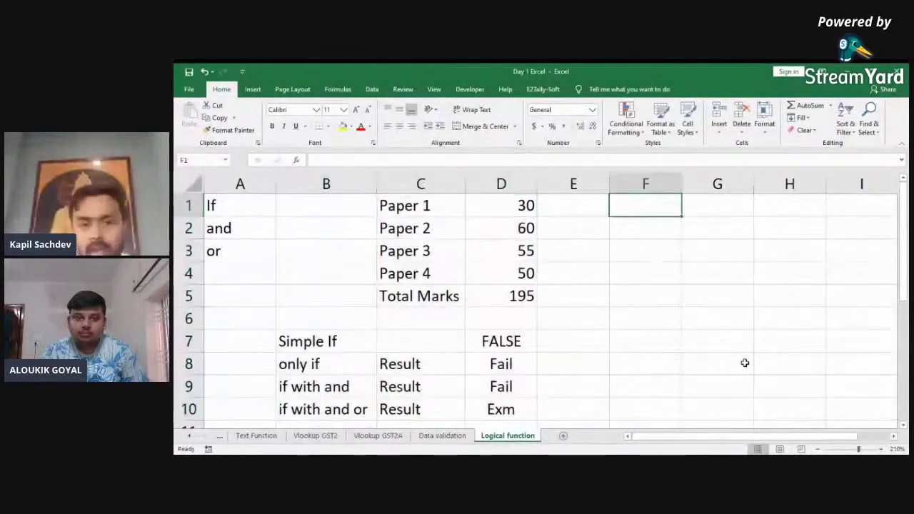
# Step: Show the Data ribbon commands and return the cursor to cell F1
pyautogui.click(372, 89)
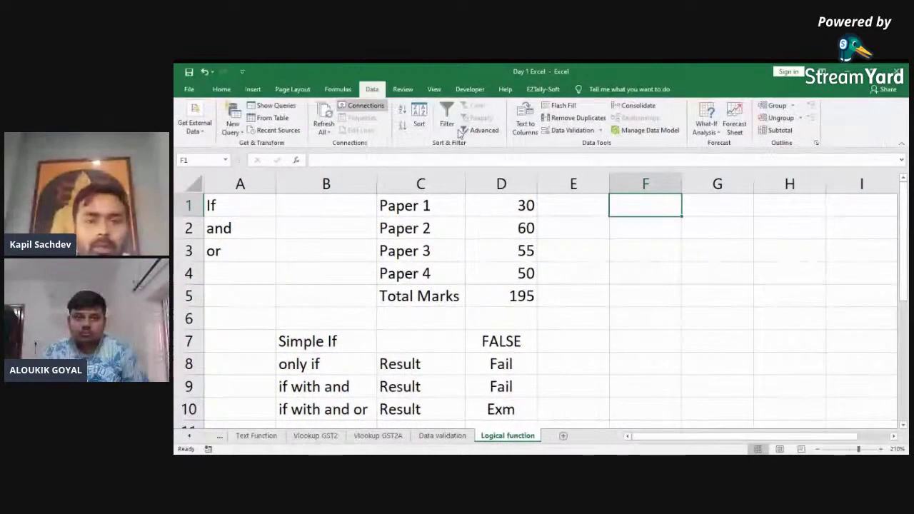
pyautogui.scroll(1, 464, 134)
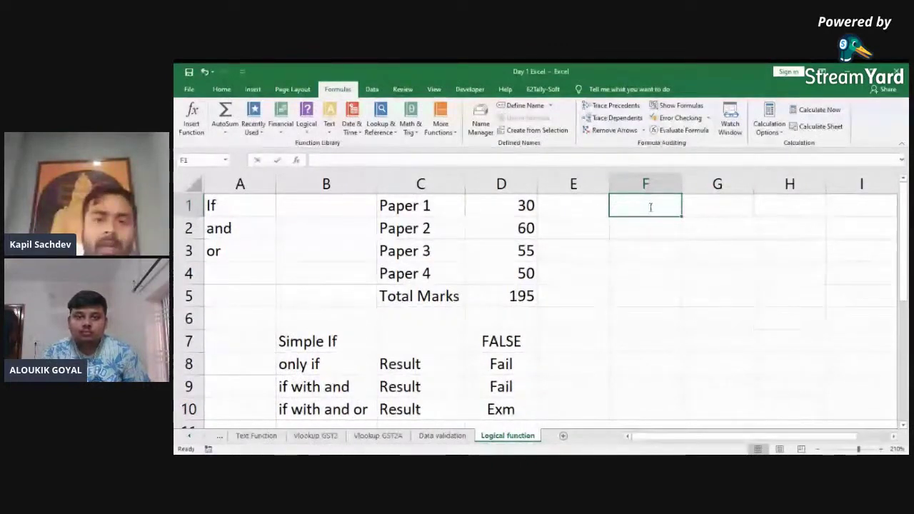
pyautogui.press('Return')
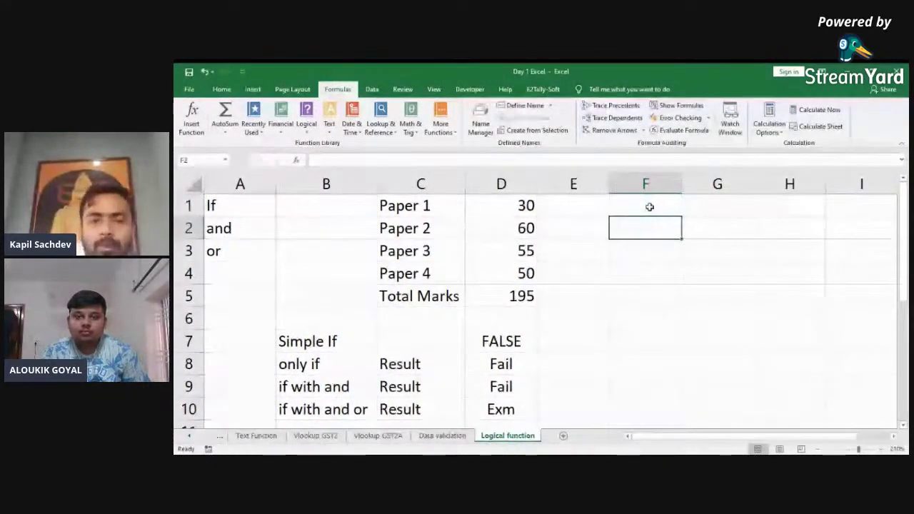
pyautogui.press('Right')
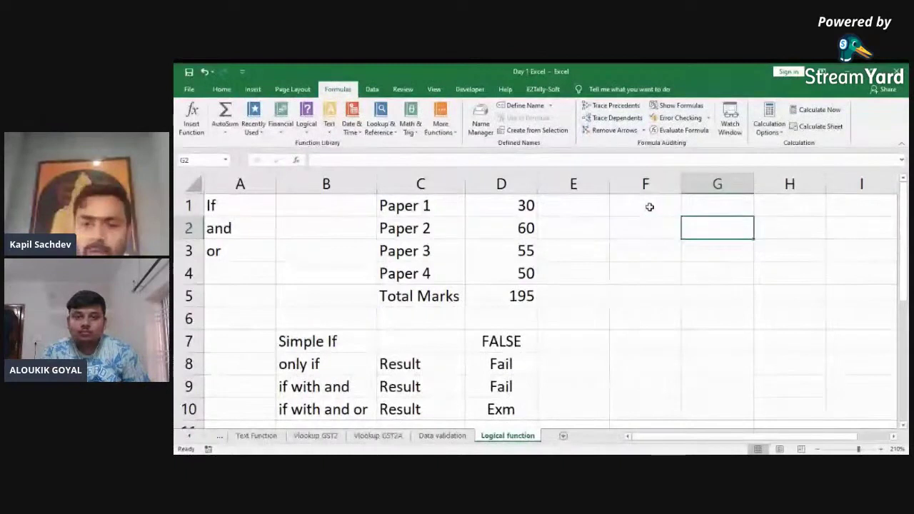
pyautogui.click(650, 207)
pyautogui.press('Return')
pyautogui.press('Return')
pyautogui.press('Return')
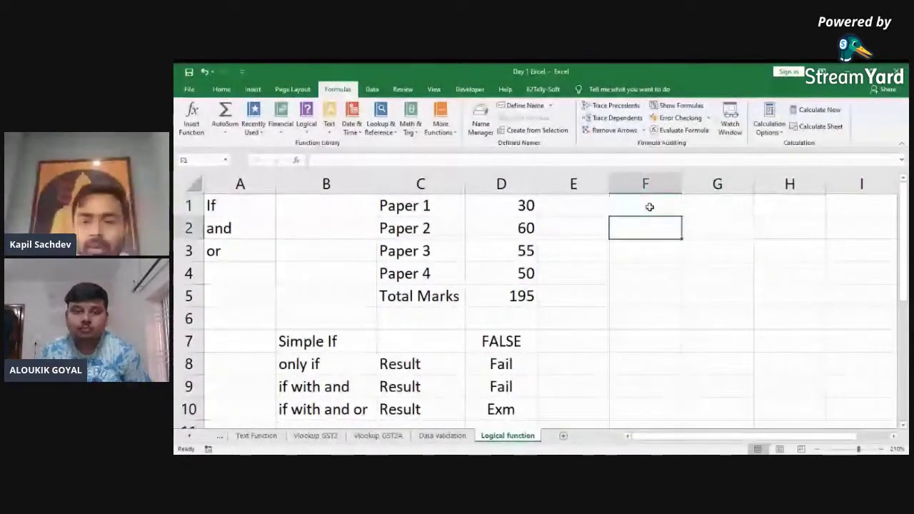
pyautogui.press('Up')
pyautogui.press('Up')
pyautogui.press('Up')
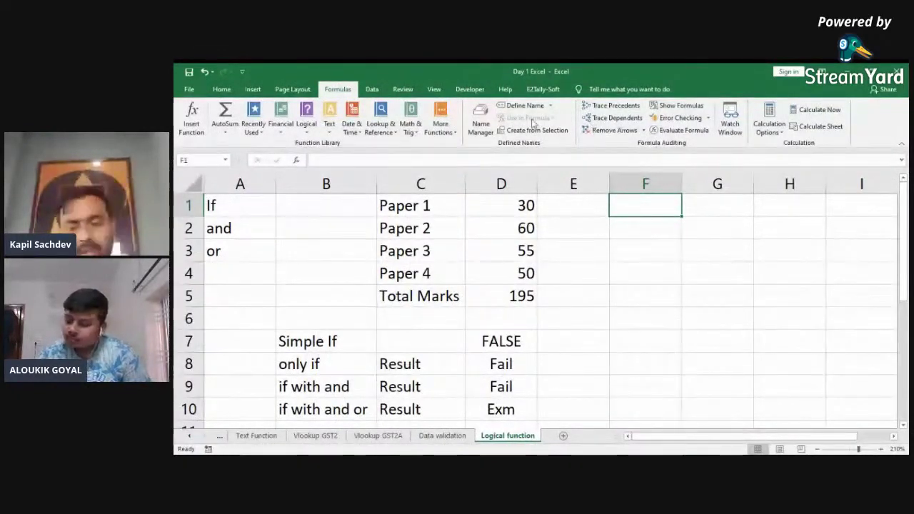
# Step: Type the label GTI in F1 and define the name GTI for cell G1
pyautogui.write('G')
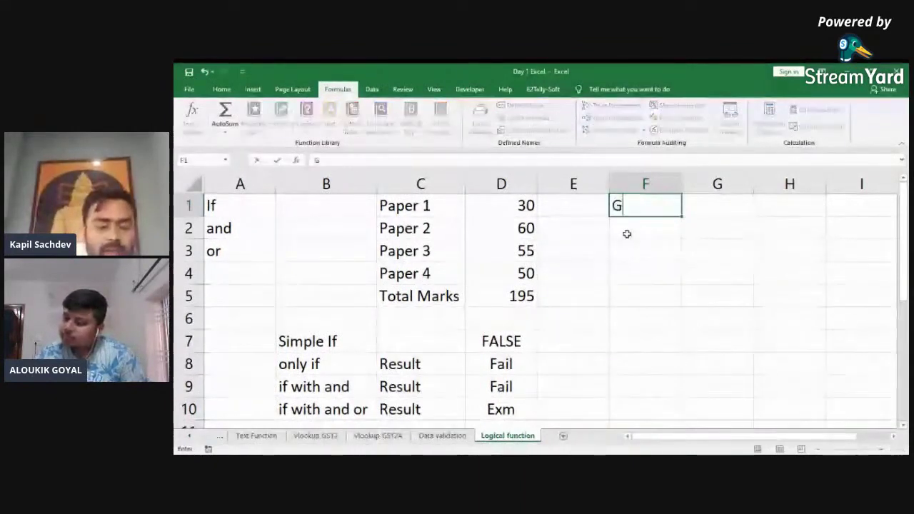
pyautogui.write('TI')
pyautogui.press('Tab')
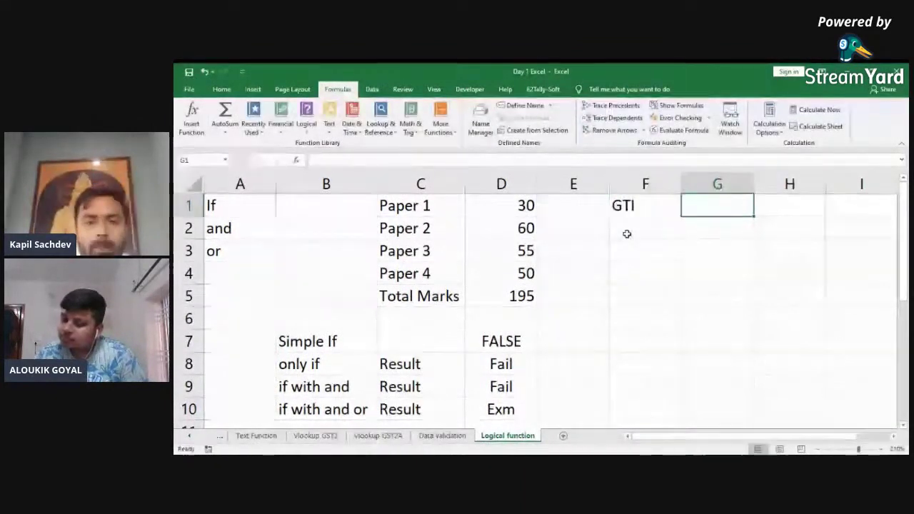
pyautogui.click(524, 105)
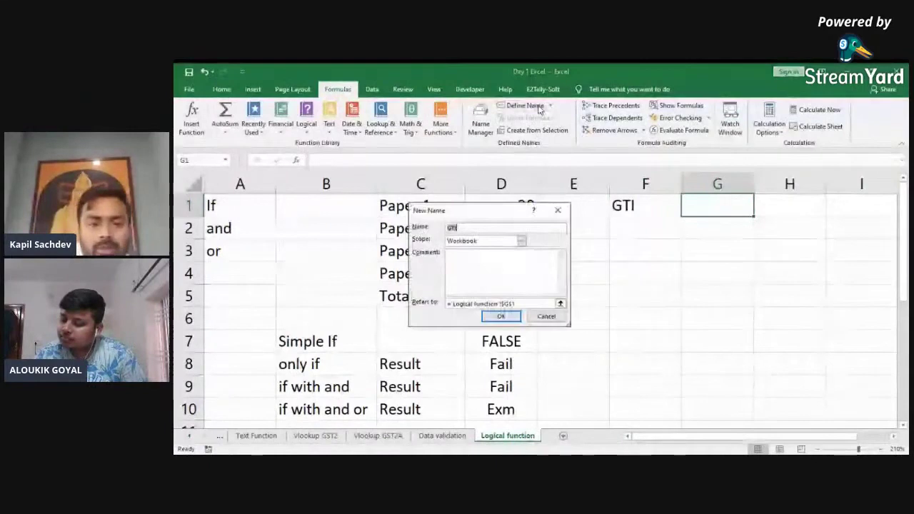
pyautogui.click(501, 316)
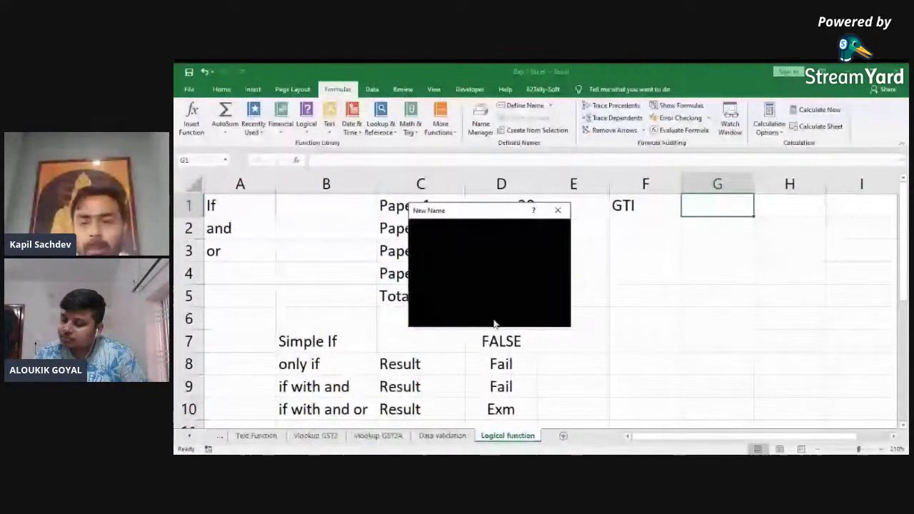
# Step: Start an IF formula using gti in G4, then erase it and return to G1
pyautogui.click(697, 274)
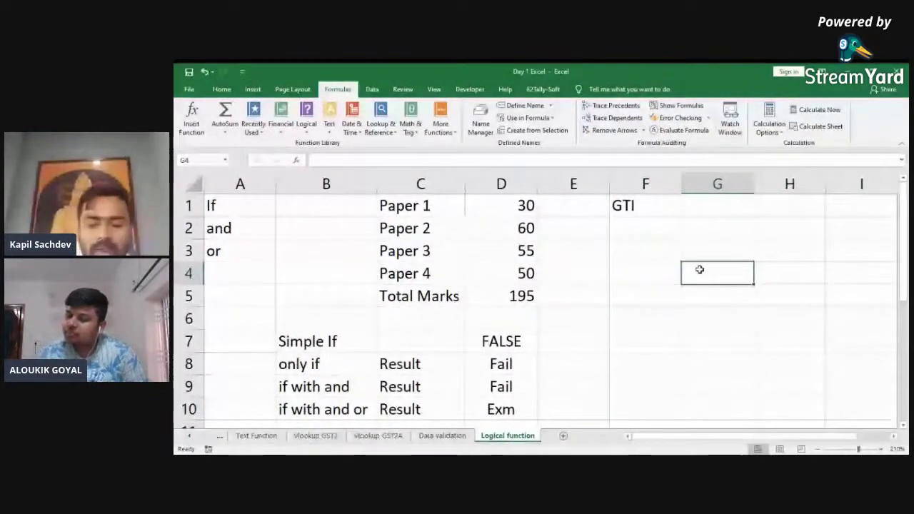
pyautogui.write('+if')
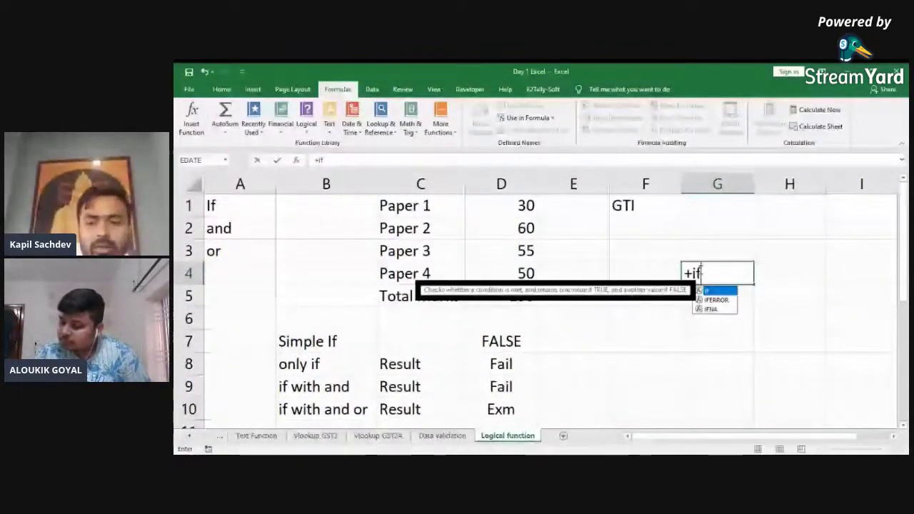
pyautogui.press('Tab')
pyautogui.write('gti')
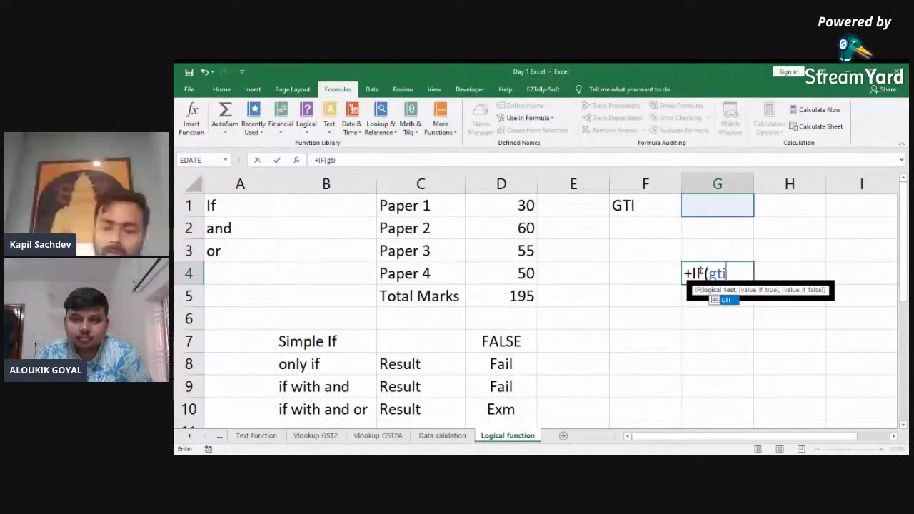
pyautogui.press('BackSpace')
pyautogui.press('BackSpace')
pyautogui.press('BackSpace')
pyautogui.press('BackSpace')
pyautogui.press('BackSpace')
pyautogui.press('BackSpace')
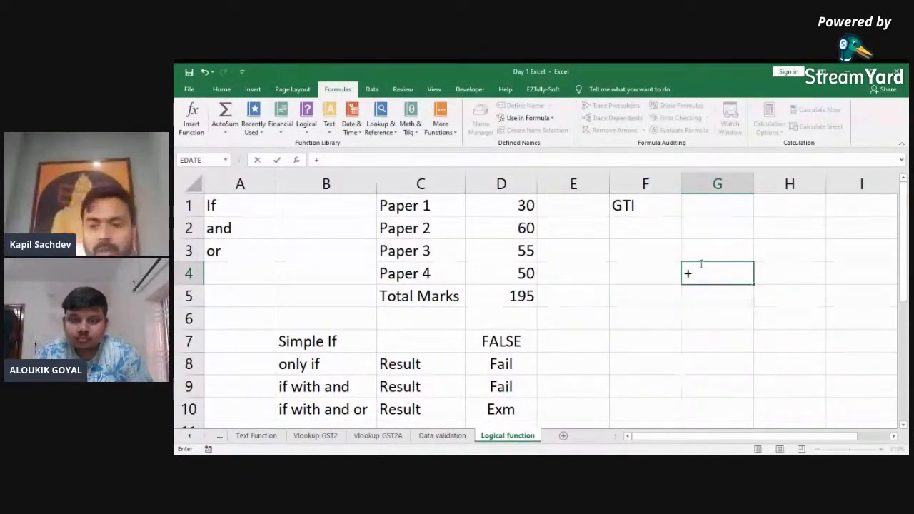
pyautogui.press('BackSpace')
pyautogui.press('Up')
pyautogui.press('Up')
pyautogui.press('Up')
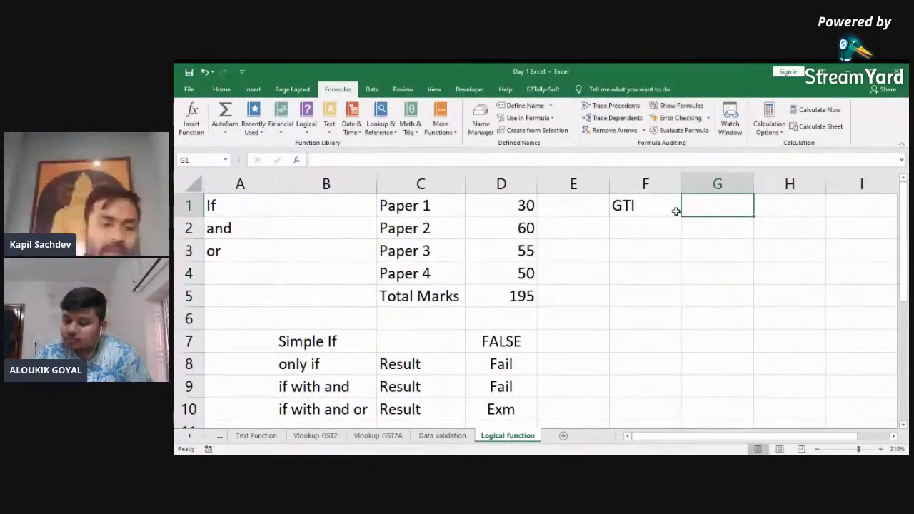
# Step: Switch to the Vlookup GST2 sheet and look over the invoice table's columns
pyautogui.click(188, 437)
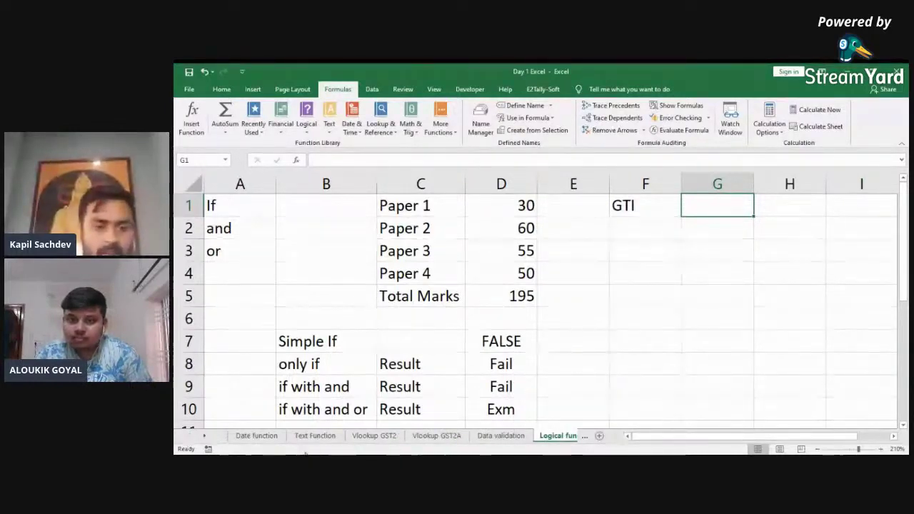
pyautogui.click(372, 436)
pyautogui.press('Left')
pyautogui.press('Left')
pyautogui.press('Left')
pyautogui.press('Left')
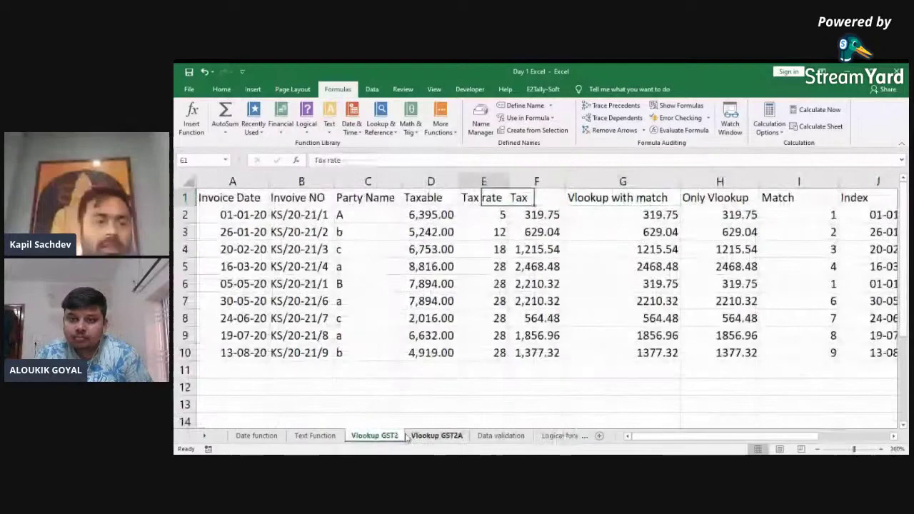
pyautogui.press('Left')
pyautogui.press('Left')
pyautogui.hotkey('ctrl', 'shift', 'Down')
pyautogui.press('Down')
pyautogui.hotkey('ctrl', 'shift', 'Down')
pyautogui.press('Right')
pyautogui.hotkey('ctrl', 'shift', 'Down')
pyautogui.press('Left')
pyautogui.hotkey('ctrl', 'shift', 'Down')
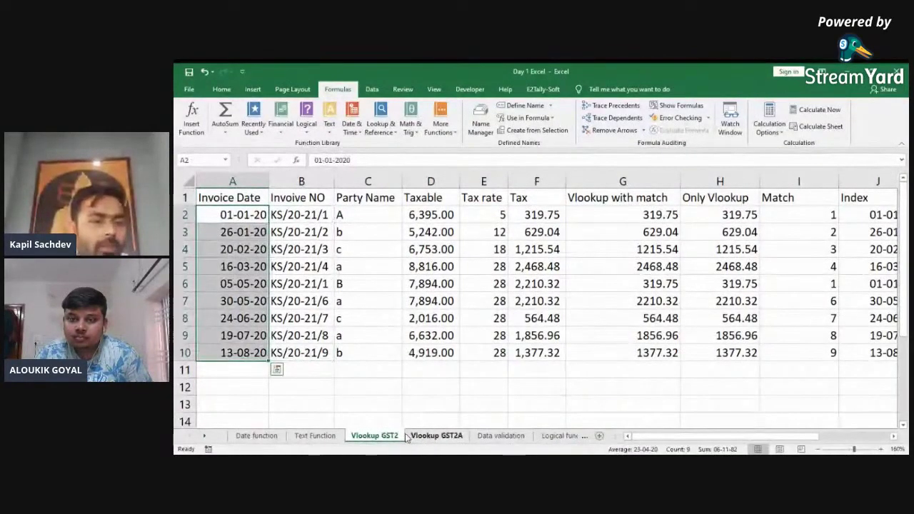
pyautogui.press('Right')
pyautogui.hotkey('ctrl', 'shift', 'Down')
pyautogui.press('Right')
pyautogui.hotkey('ctrl', 'shift', 'Down')
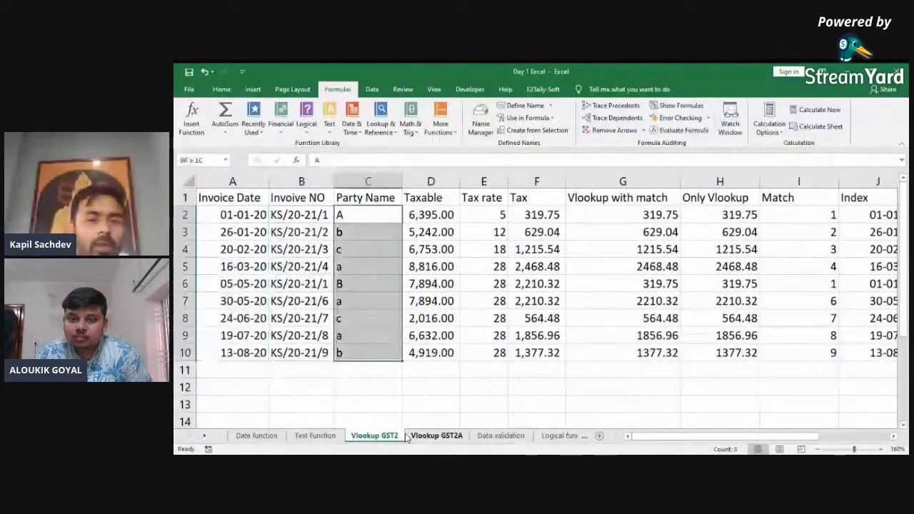
pyautogui.press('Right')
pyautogui.press('Right')
pyautogui.hotkey('ctrl', 'shift', 'Down')
# Step: Select the invoice table A1:F10 including its header row
pyautogui.press('Up')
pyautogui.press('Left')
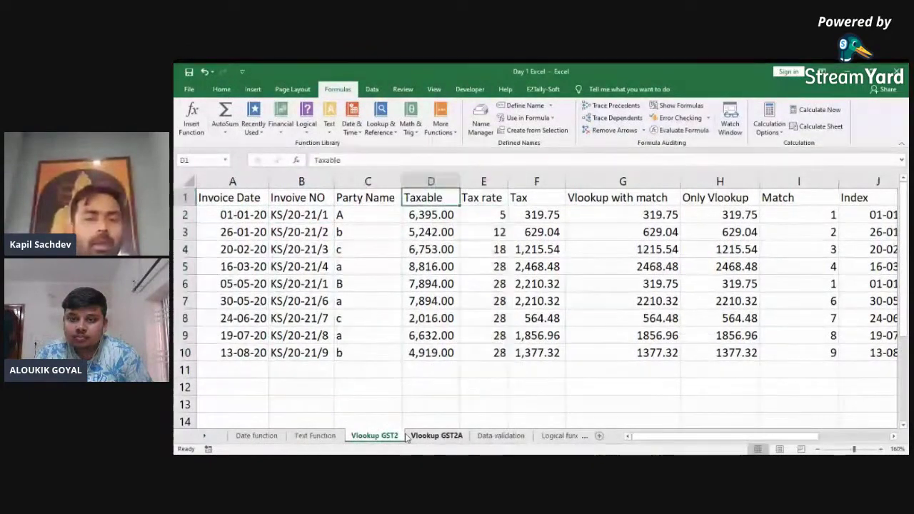
pyautogui.hotkey('ctrl', 'Left')
pyautogui.hotkey('ctrl', 'shift', 'Right')
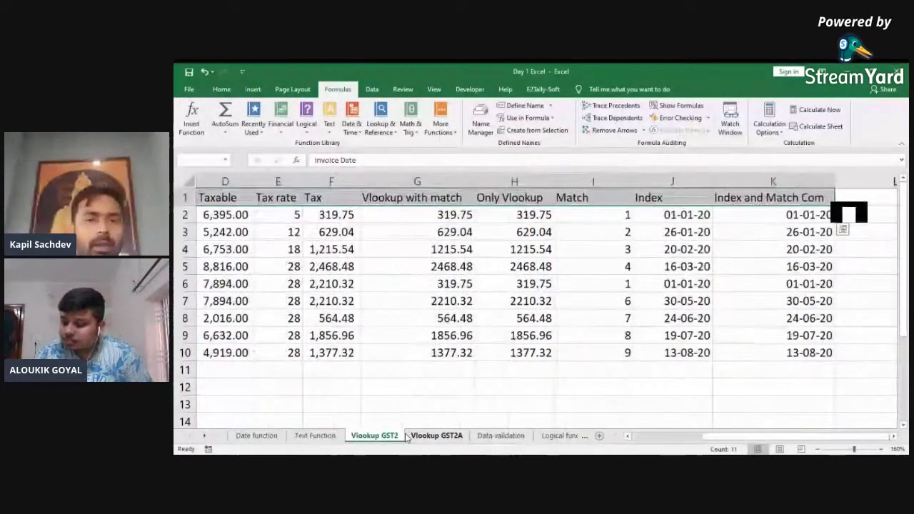
pyautogui.hotkey('shift', 'Left')
pyautogui.hotkey('shift', 'Left')
pyautogui.hotkey('shift', 'Left')
pyautogui.hotkey('shift', 'Left')
pyautogui.hotkey('shift', 'Left')
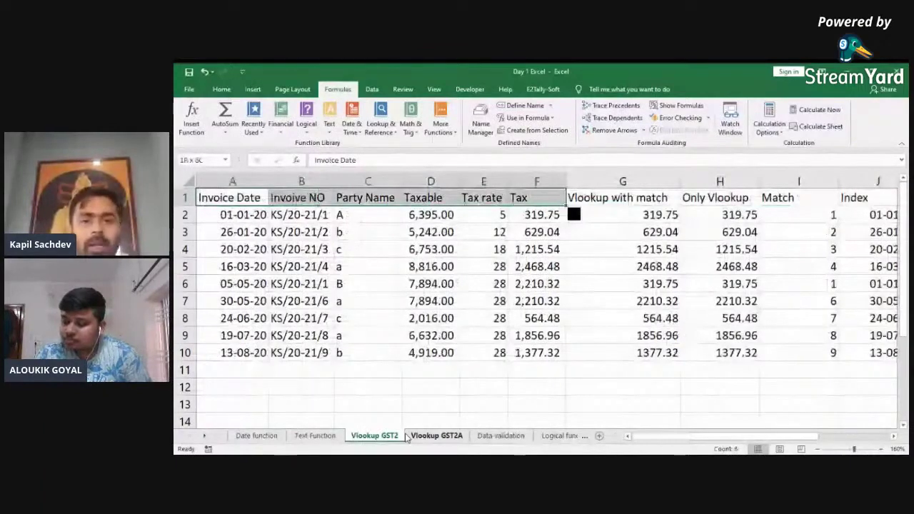
pyautogui.hotkey('ctrl', 'shift', 'Down')
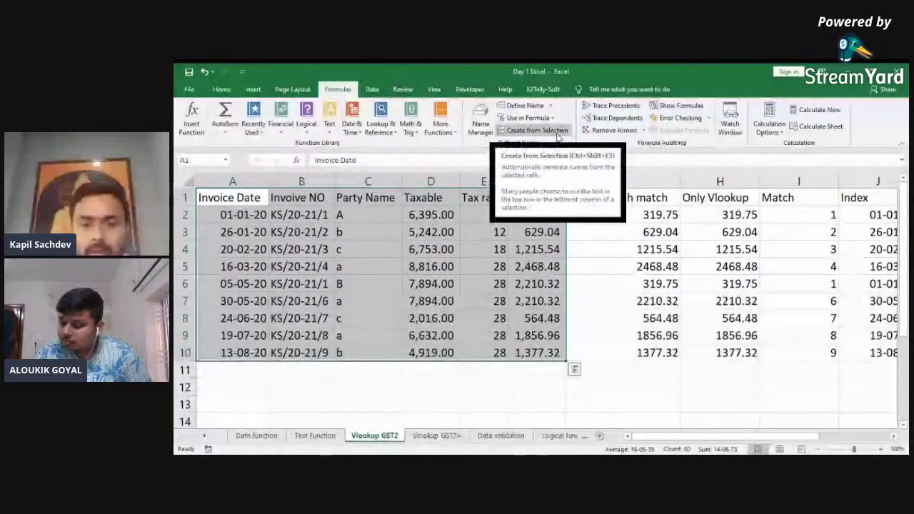
# Step: Create range names from the top-row headers only, with Left column unticked
pyautogui.click(558, 134)
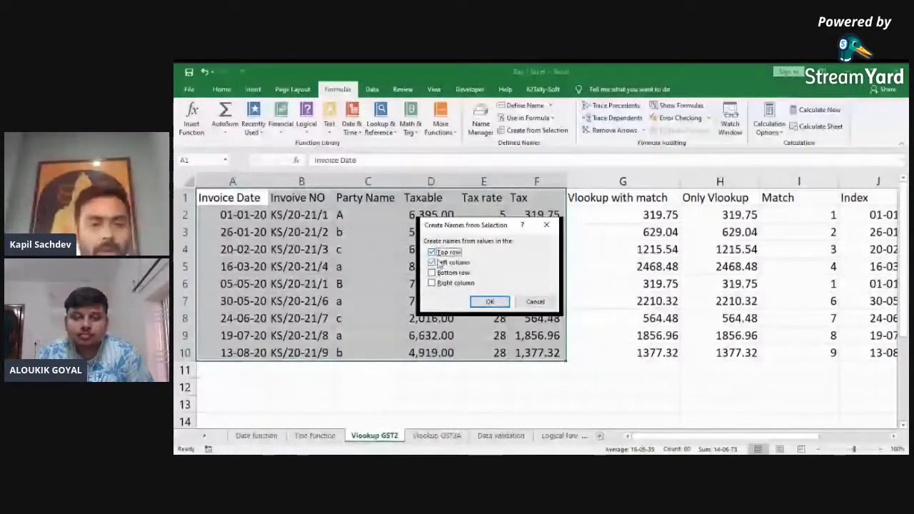
pyautogui.click(452, 263)
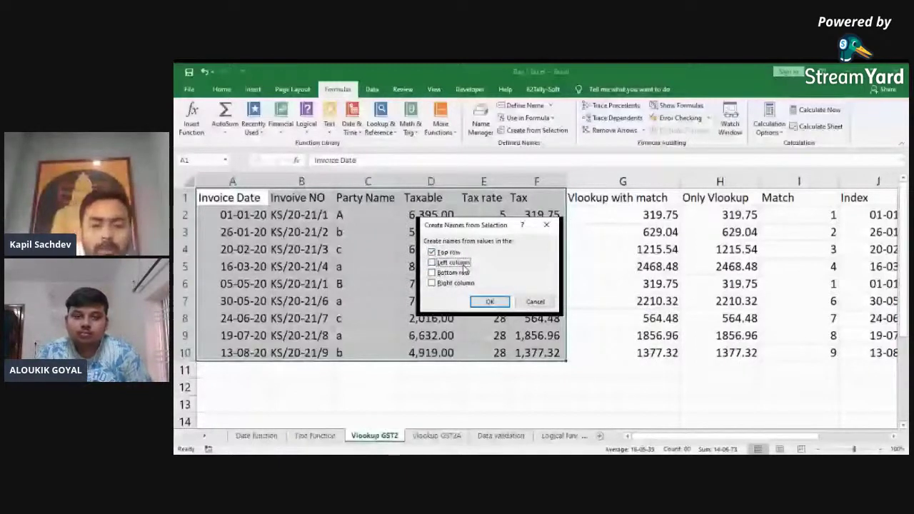
pyautogui.click(490, 301)
pyautogui.click(430, 387)
pyautogui.press('Down')
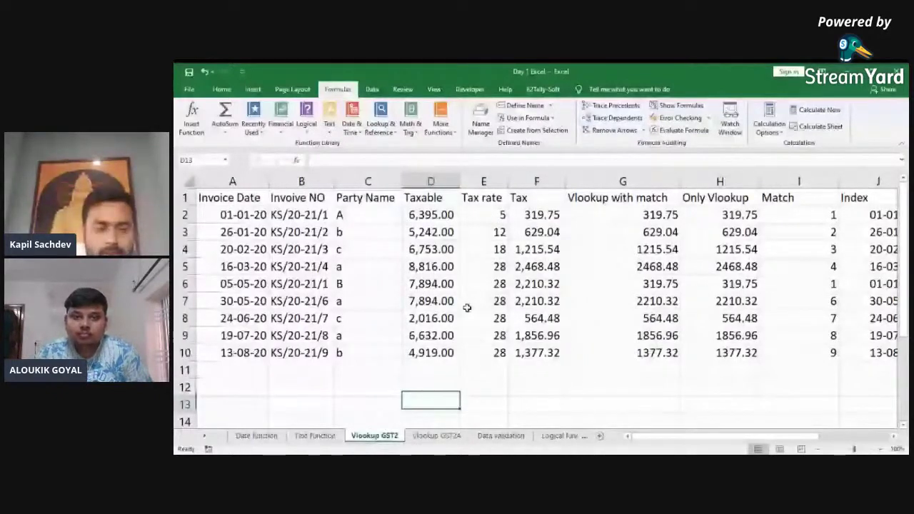
# Step: Enter =+SUM(Taxable) in D13 below the invoice table, totalling 56561
pyautogui.write('+s')
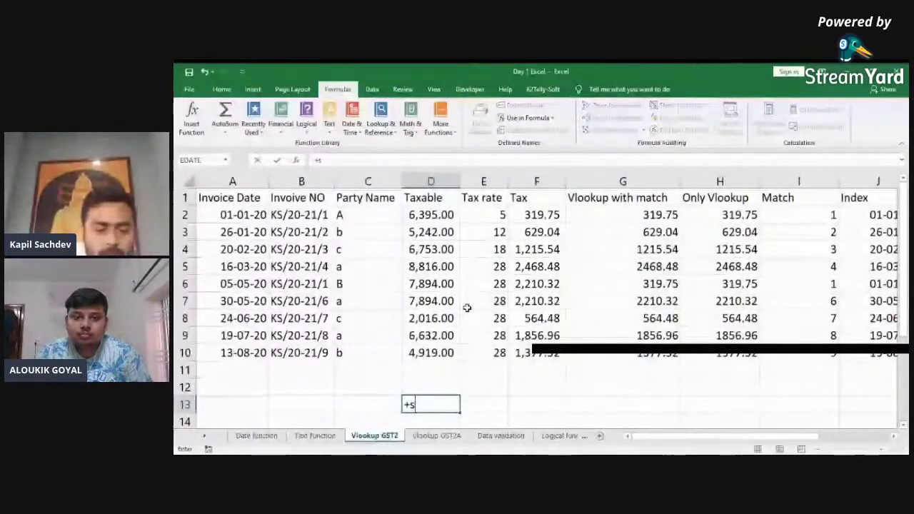
pyautogui.write('u')
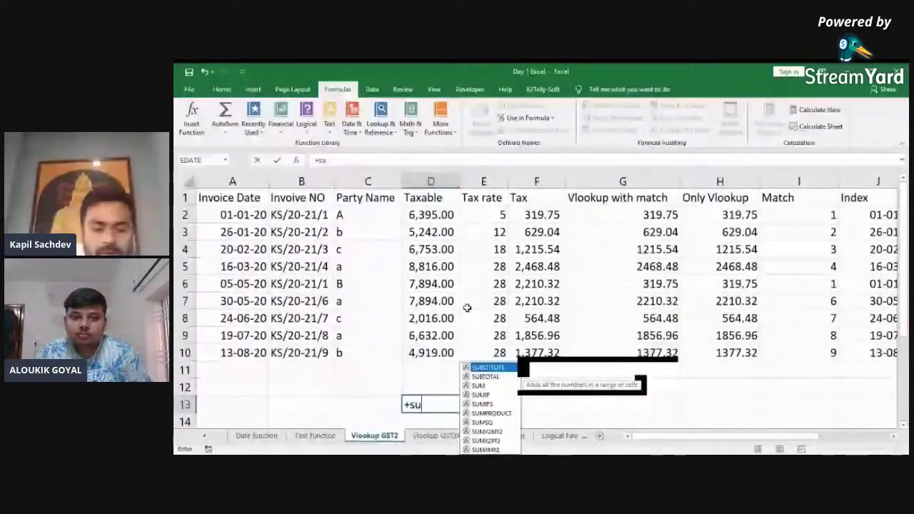
pyautogui.write('m')
pyautogui.press('Tab')
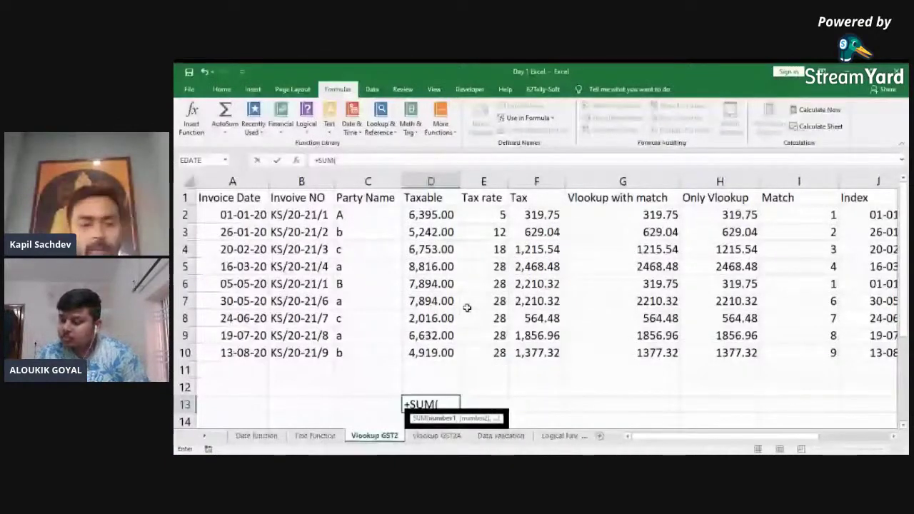
pyautogui.write('Tax)')
pyautogui.press('Return')
pyautogui.press('Up')
pyautogui.press('F2')
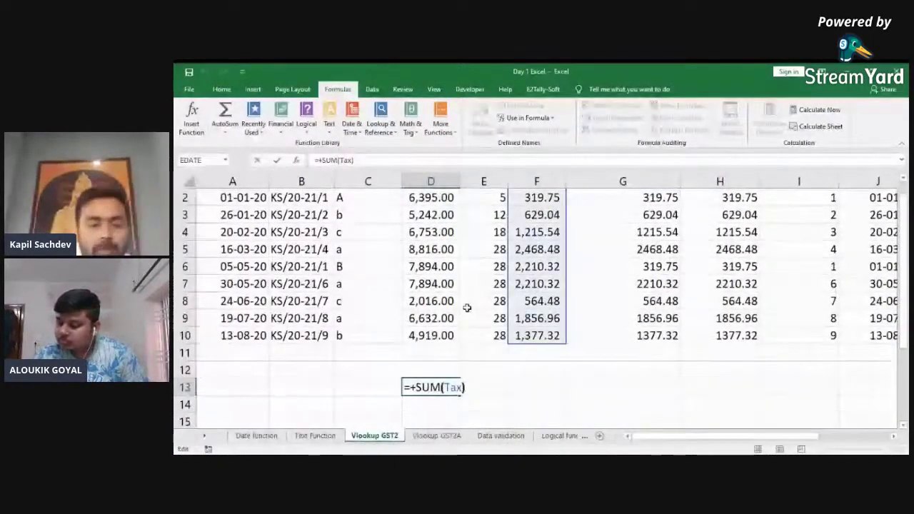
pyautogui.press('BackSpace')
pyautogui.press('BackSpace')
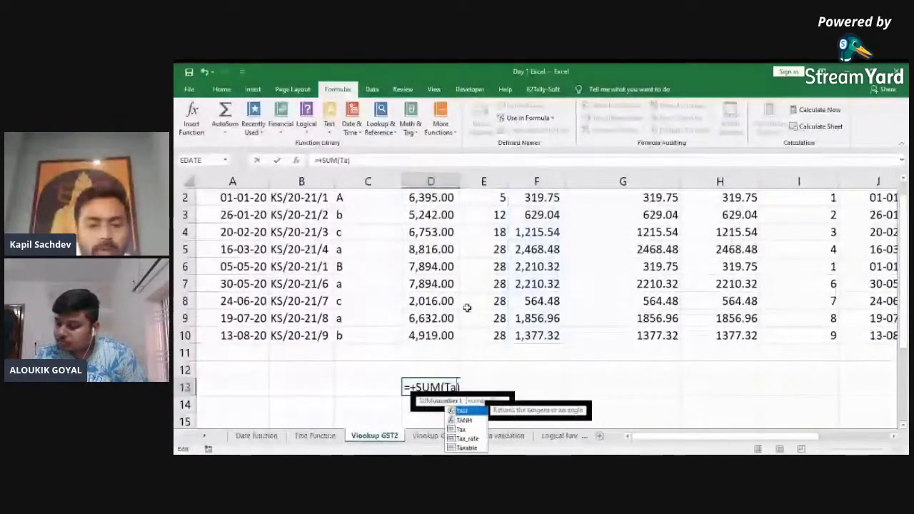
pyautogui.write(')xable')
pyautogui.press('Return')
pyautogui.press('Up')
pyautogui.press('F2')
pyautogui.press('Return')
pyautogui.press('Up')
pyautogui.press('Up')
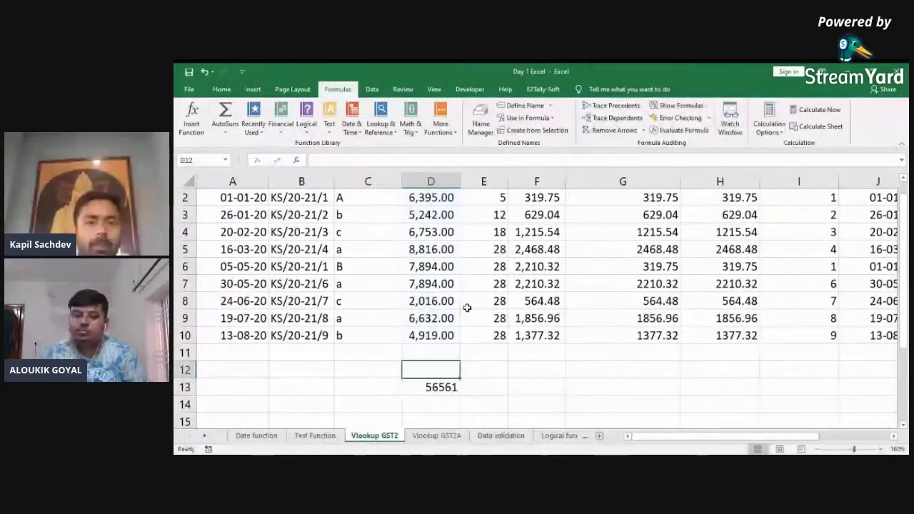
pyautogui.hotkey('ctrl', 'Up')
pyautogui.hotkey('ctrl', 'Up')
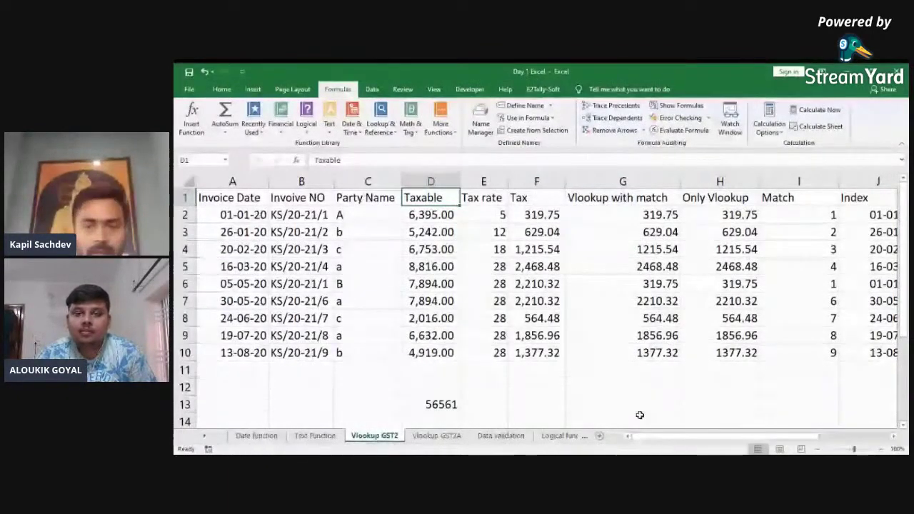
# Step: On the Logical function sheet, test =+SUM(Taxable) in F3, then clear it
pyautogui.click(560, 435)
pyautogui.write('+')
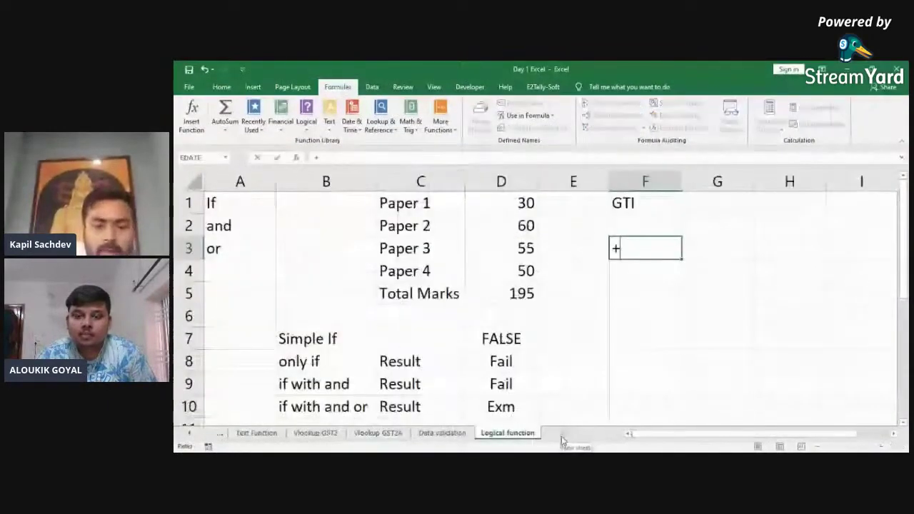
pyautogui.write('SUM(')
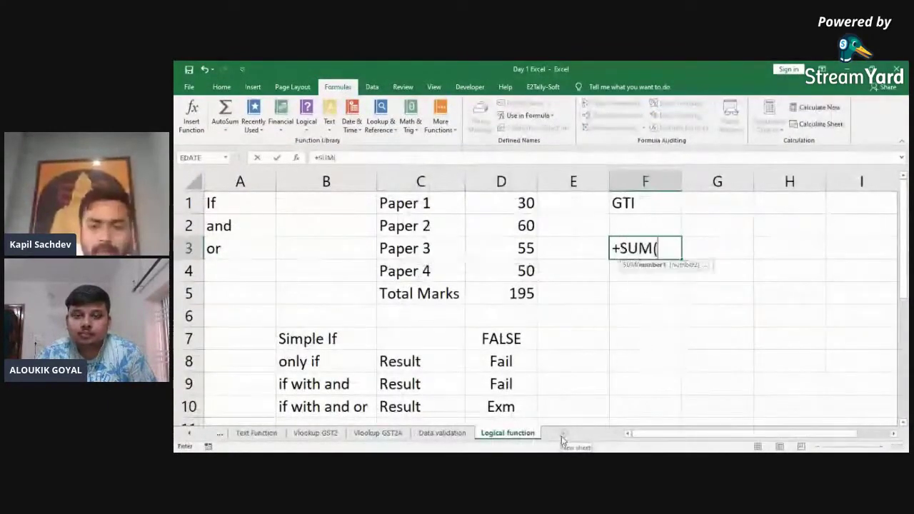
pyautogui.write('tax')
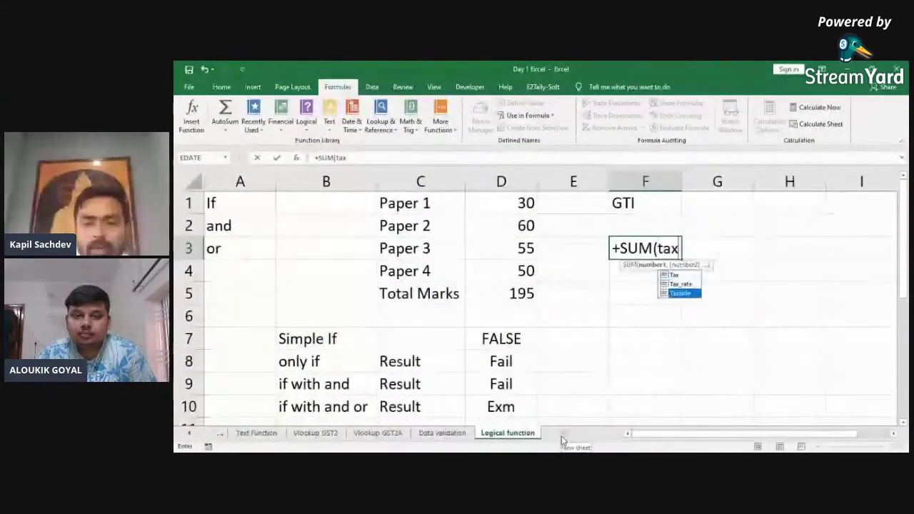
pyautogui.write(')')
pyautogui.press('Return')
pyautogui.press('Up')
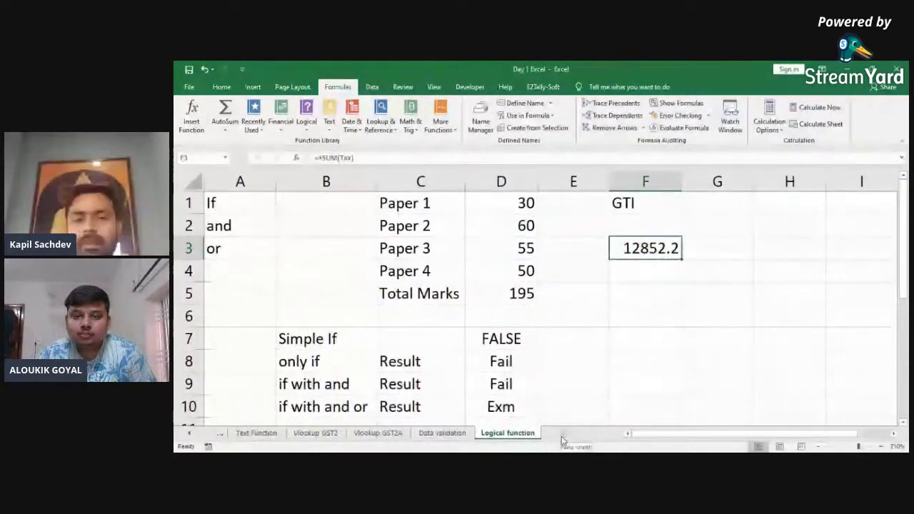
pyautogui.press('F2')
pyautogui.press('Left')
pyautogui.write('a')
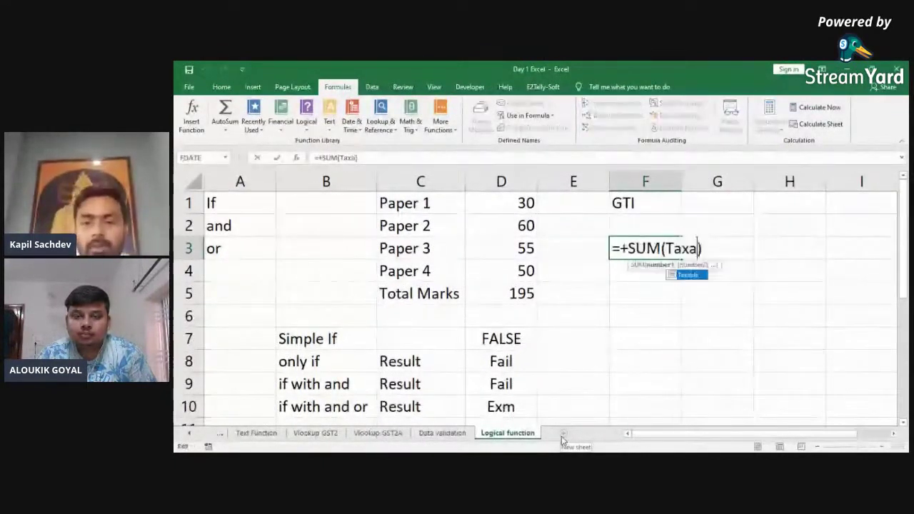
pyautogui.press('Tab')
pyautogui.hotkey('ctrl', 'Return')
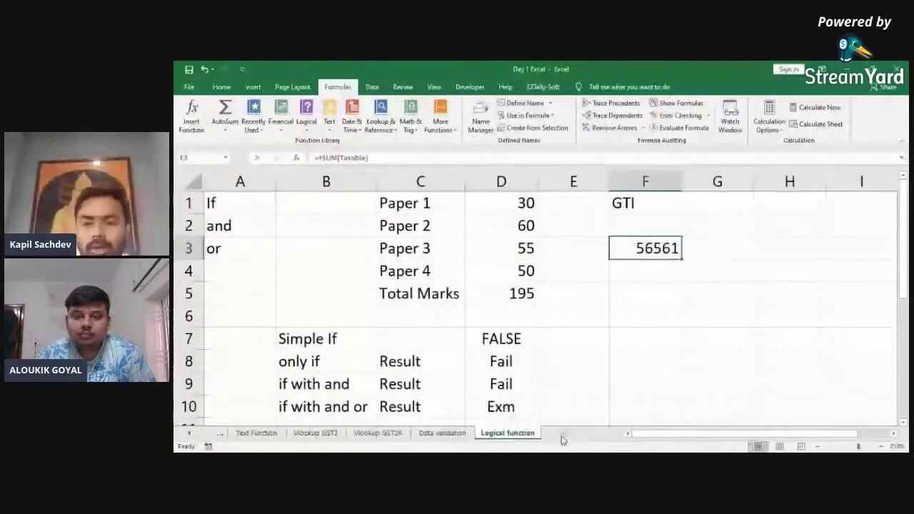
pyautogui.press('Delete')
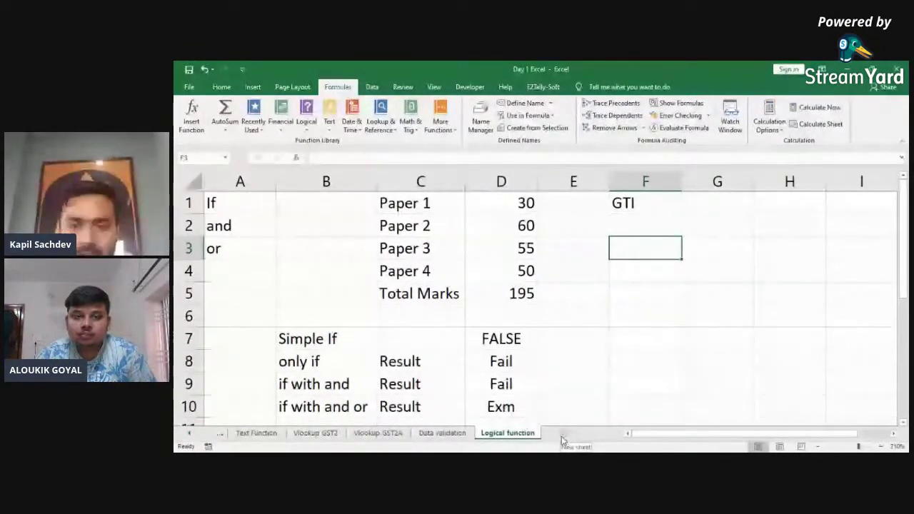
# Step: Select G1 beside the GTI label and open the Name Manager
pyautogui.press('Up')
pyautogui.press('Up')
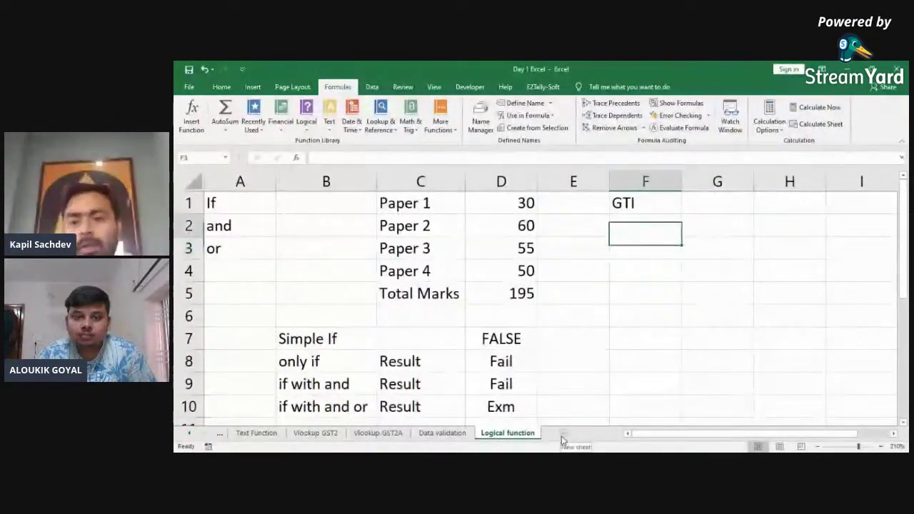
pyautogui.press('Right')
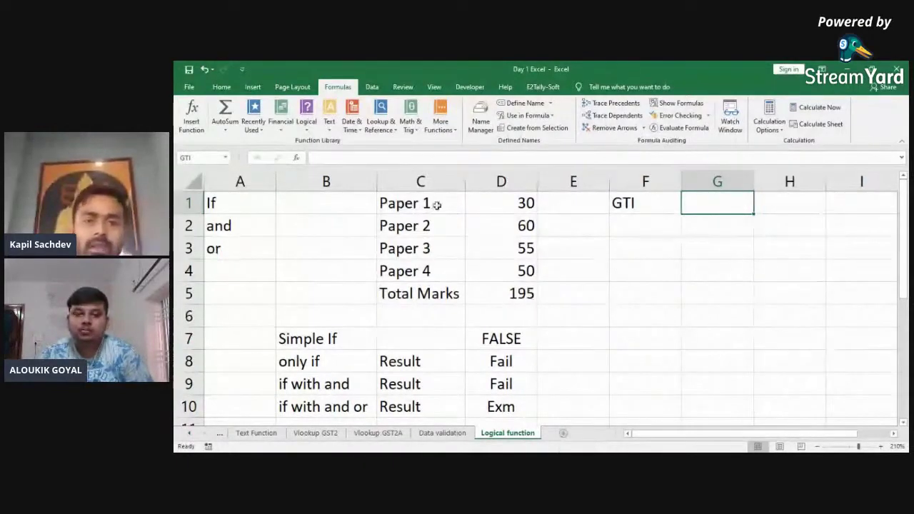
pyautogui.click(481, 125)
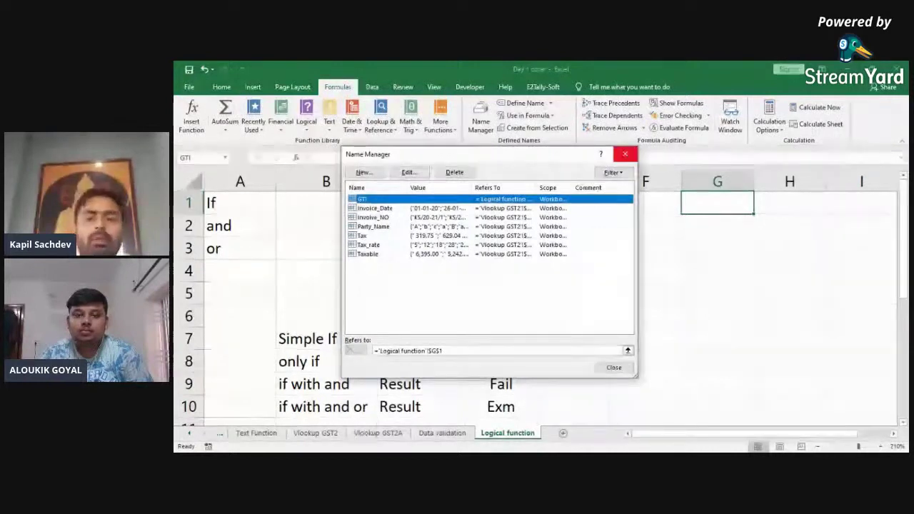
# Step: Close the Name Manager and return to the Logical function sheet
pyautogui.click(625, 154)
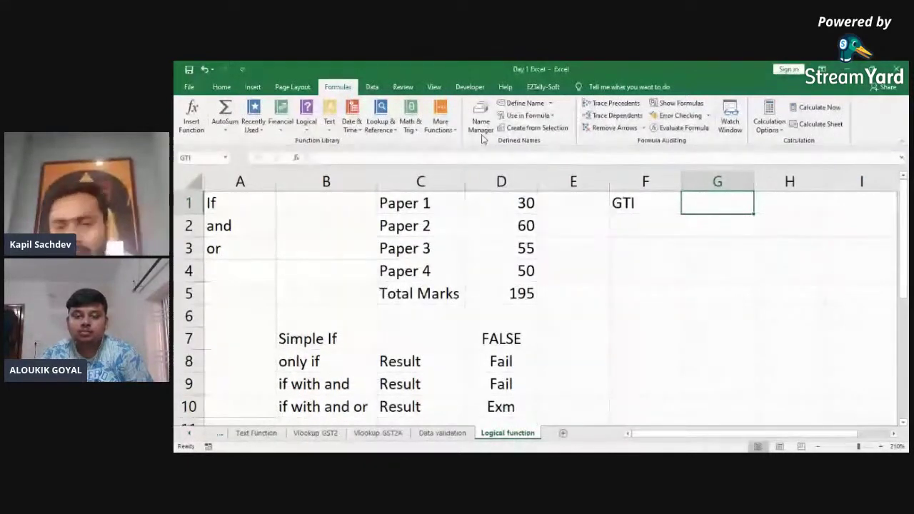
pyautogui.click(482, 135)
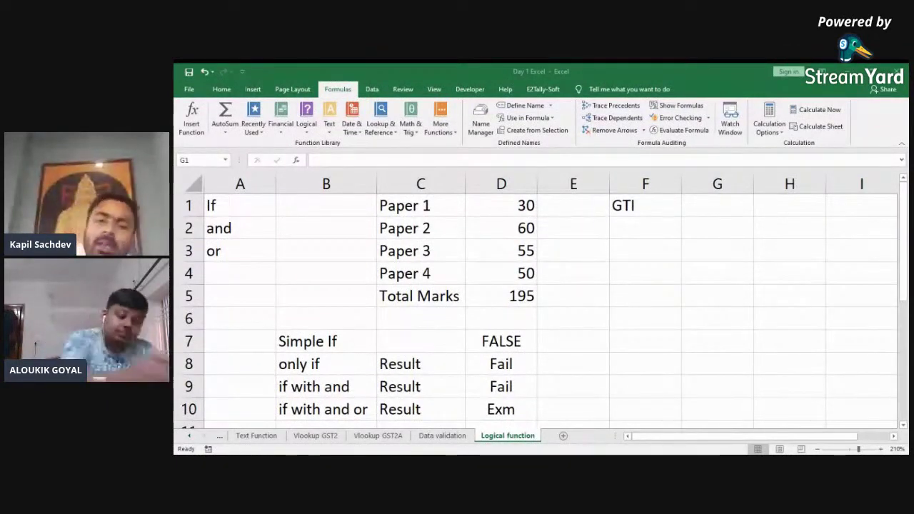
pyautogui.hotkey('alt', 'Tab')
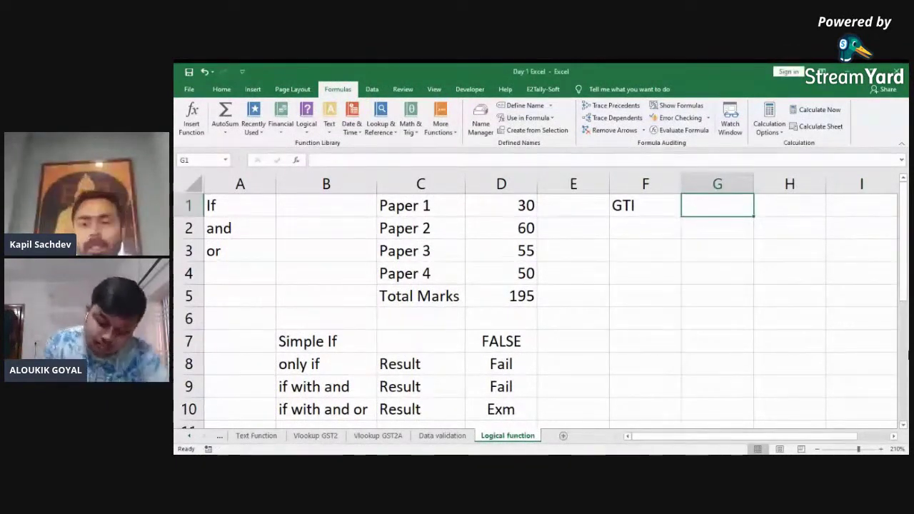
pyautogui.hscroll(1, 535, 300)
# Step: Enter the label Tax in cell F3
pyautogui.click(645, 228)
pyautogui.press('Left')
pyautogui.press('Down')
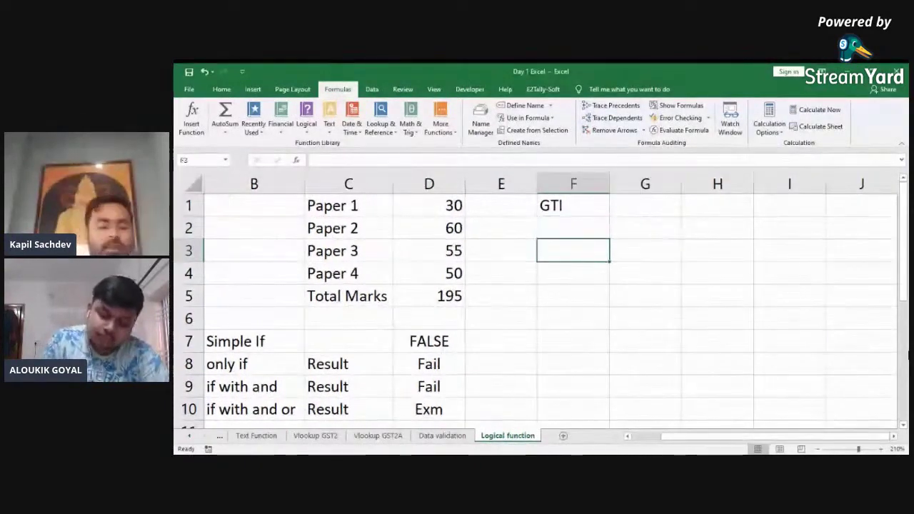
pyautogui.write('Tax')
pyautogui.press('Return')
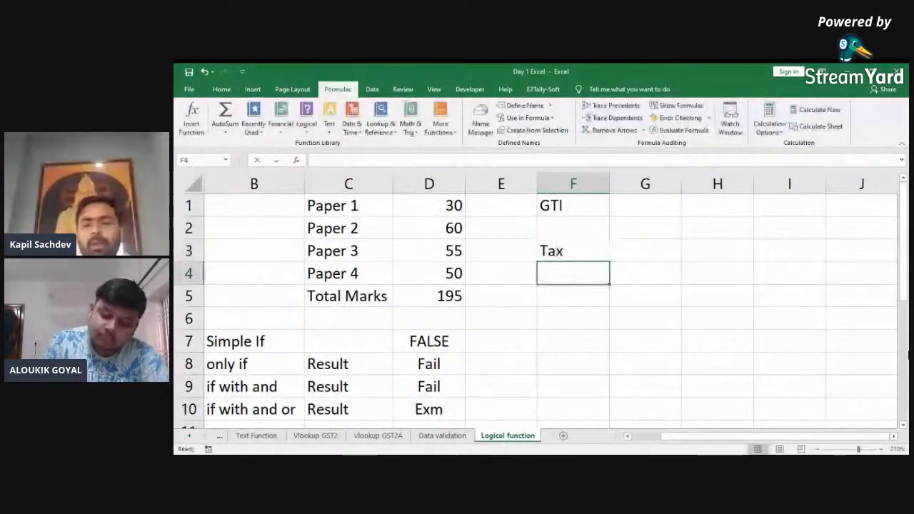
# Step: Enter 500000 as the GTI value in G1, displayed as 5,00,000.00
pyautogui.press('Up')
pyautogui.press('Up')
pyautogui.press('Up')
pyautogui.press('Right')
pyautogui.write('5')
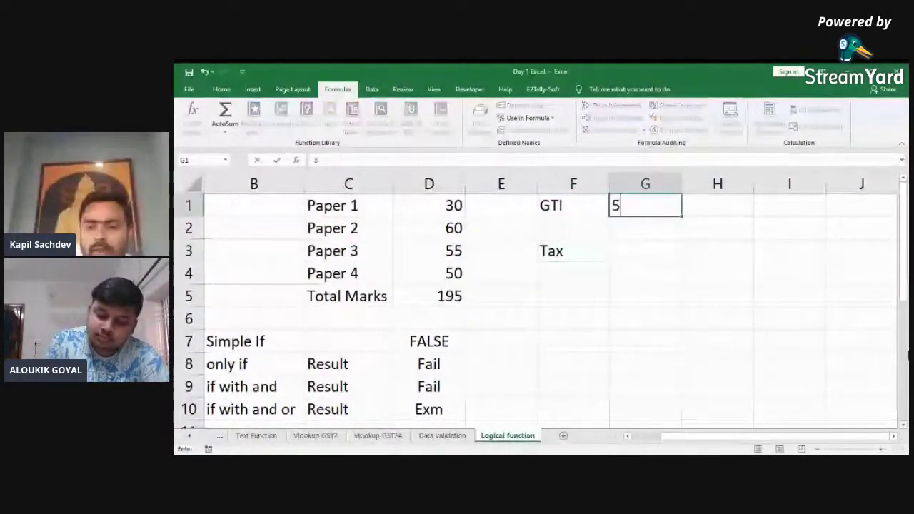
pyautogui.write('00000')
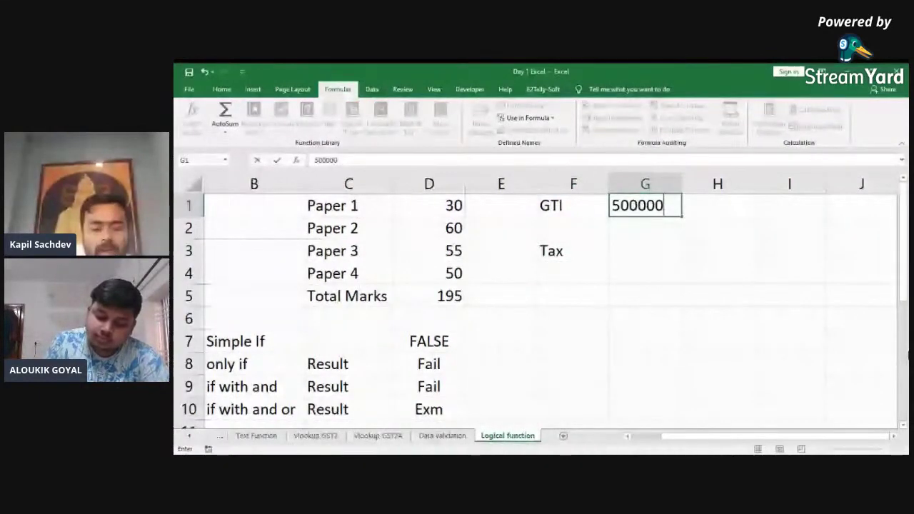
pyautogui.press('Return')
pyautogui.press('Return')
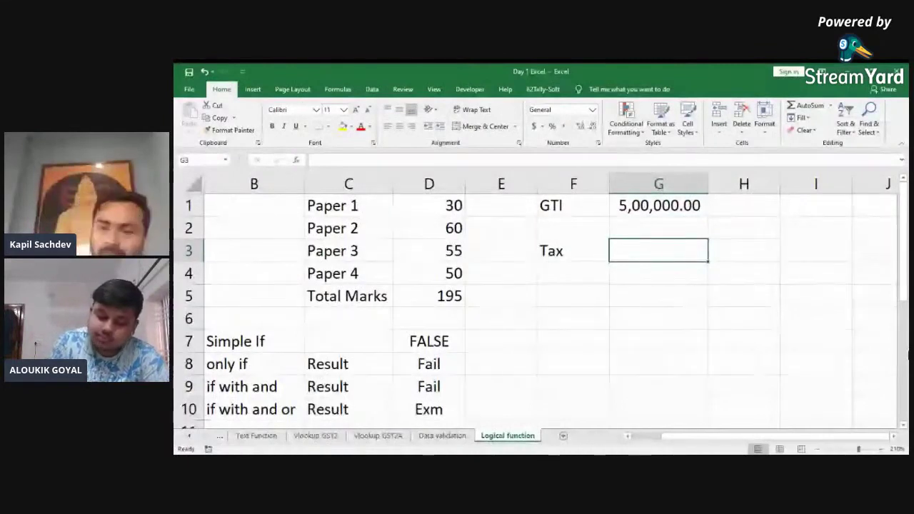
pyautogui.press('Right')
pyautogui.press('Right')
pyautogui.press('Right')
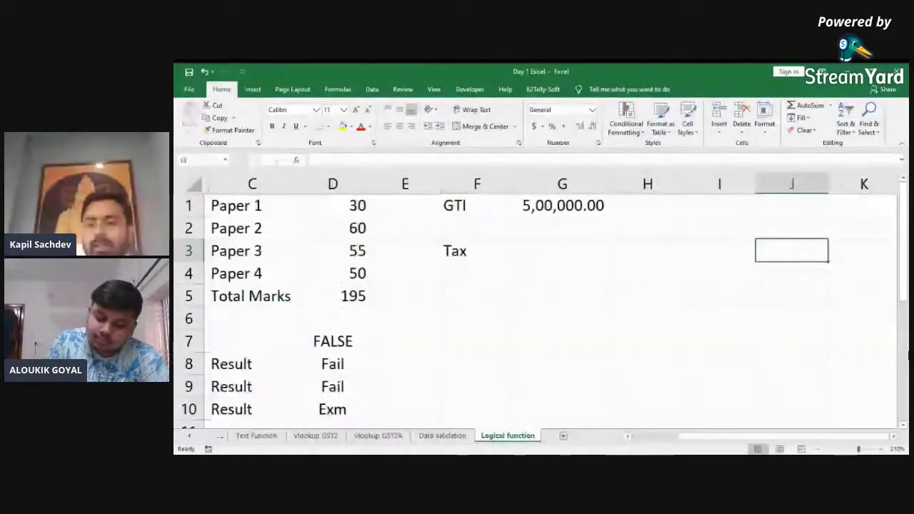
pyautogui.click(719, 228)
# Step: Fill the first slab row: start 0 in I2, an upper limit in J2, rate 0 in K2
pyautogui.write('5')
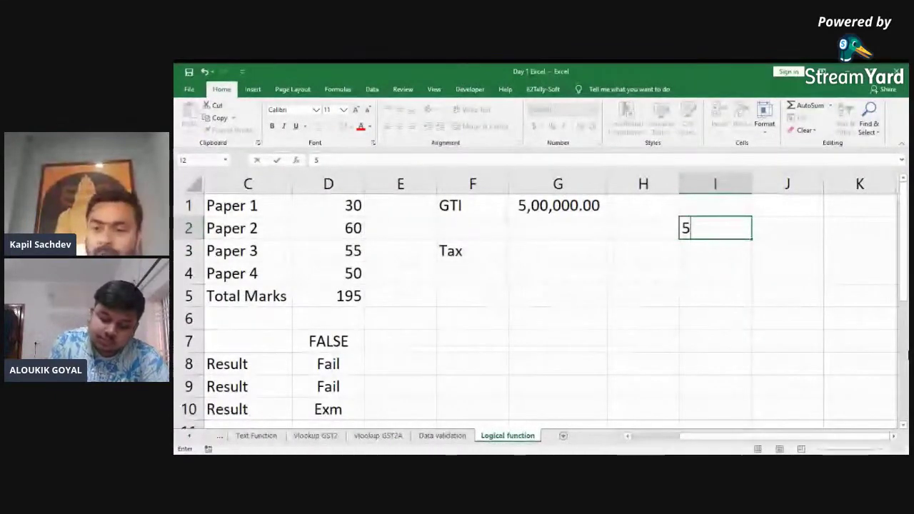
pyautogui.press('BackSpace')
pyautogui.write('0')
pyautogui.press('Return')
pyautogui.press('Up')
pyautogui.press('Right')
pyautogui.write('500')
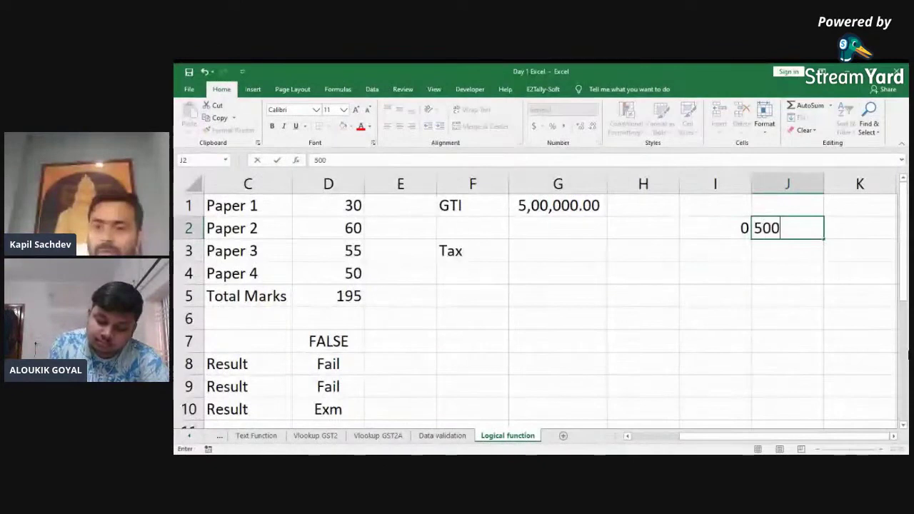
pyautogui.write('000')
pyautogui.press('Return')
pyautogui.press('Up')
pyautogui.press('F2')
pyautogui.write('000')
pyautogui.press('Return')
pyautogui.press('Up')
pyautogui.press('Right')
pyautogui.write('0')
pyautogui.press('Return')
pyautogui.press('Return')
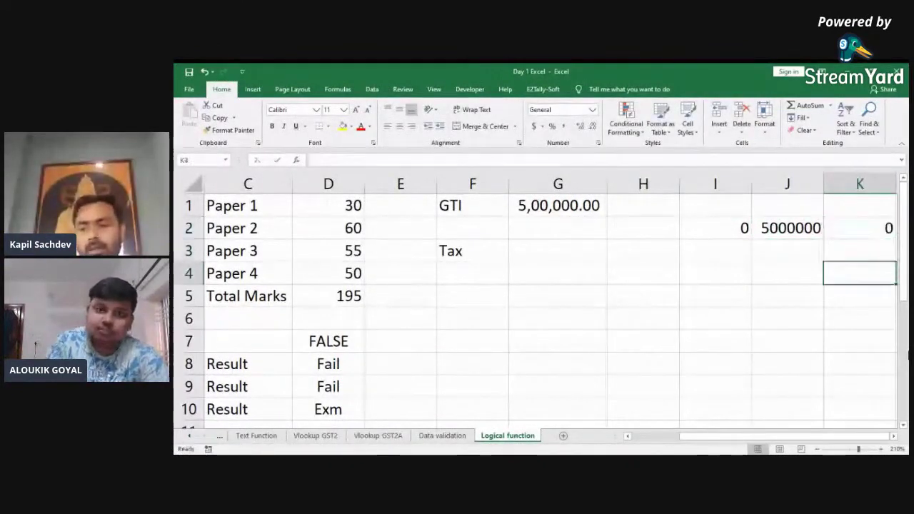
# Step: Add the second slab (I3 =J2+1, J3 1000000, rate 20) and top slab (I4 1000000, rate 30)
pyautogui.press('Left')
pyautogui.press('Up')
pyautogui.press('Up')
pyautogui.press('Left')
pyautogui.press('Down')
pyautogui.write('+')
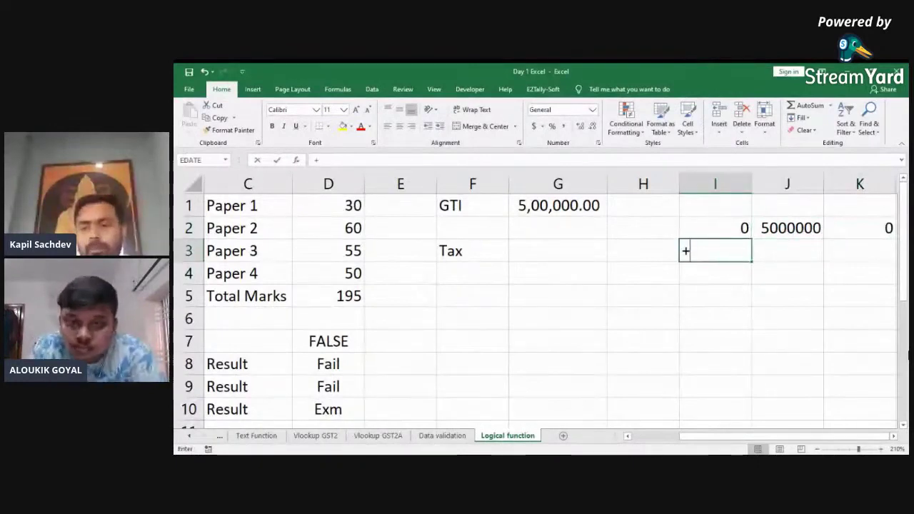
pyautogui.press('Right')
pyautogui.press('Up')
pyautogui.write('+1')
pyautogui.press('Right')
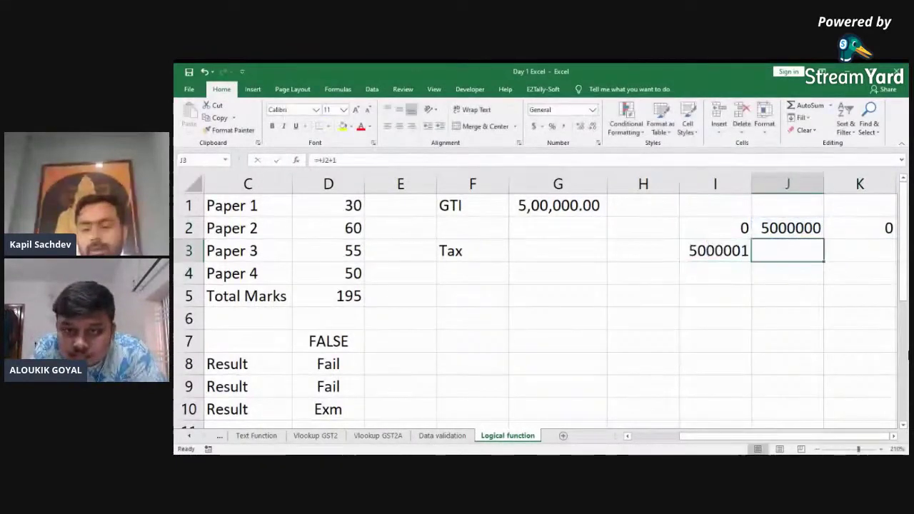
pyautogui.write('1000')
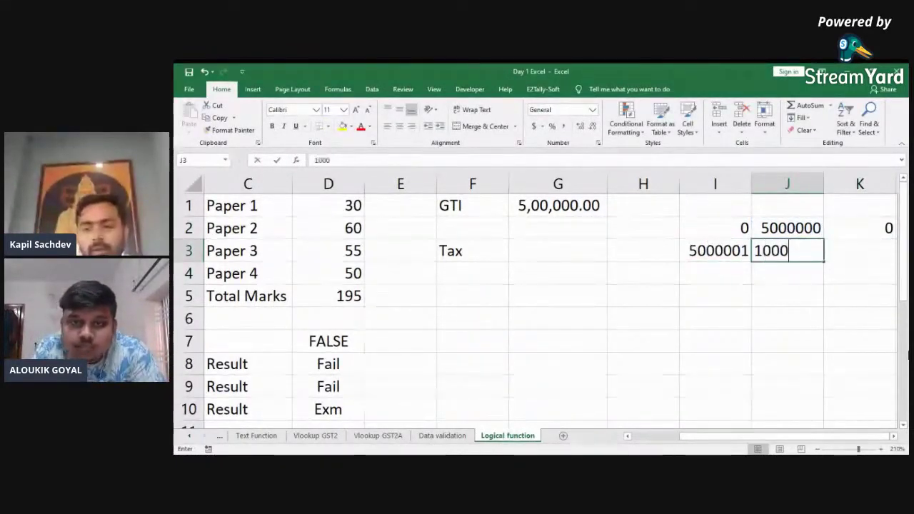
pyautogui.write('000')
pyautogui.press('Right')
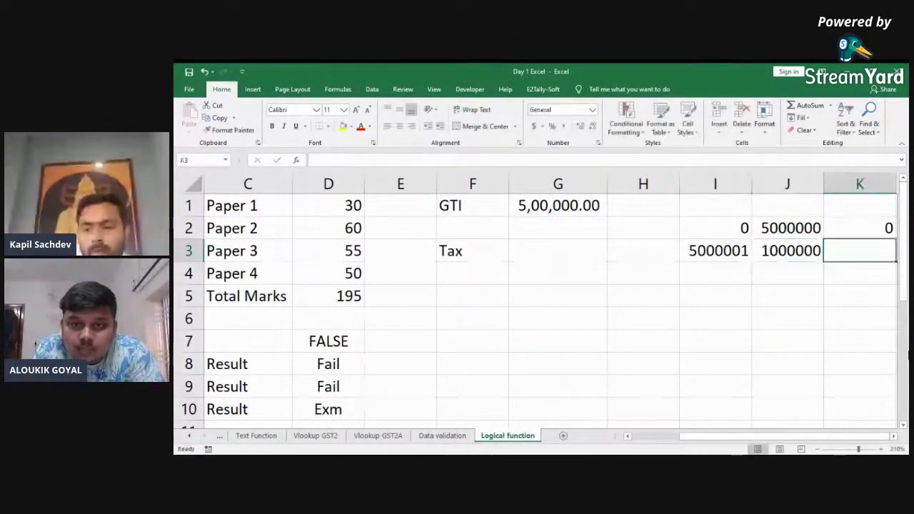
pyautogui.write('20')
pyautogui.press('Return')
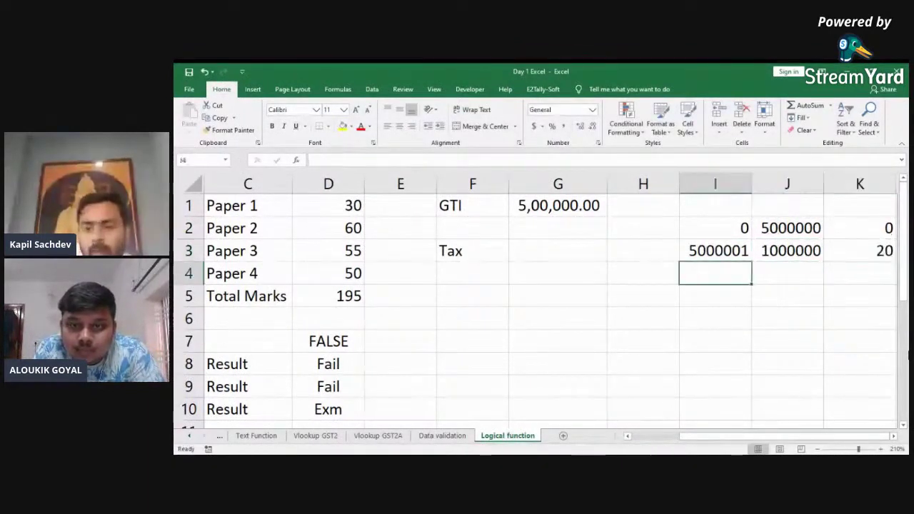
pyautogui.write('1000000')
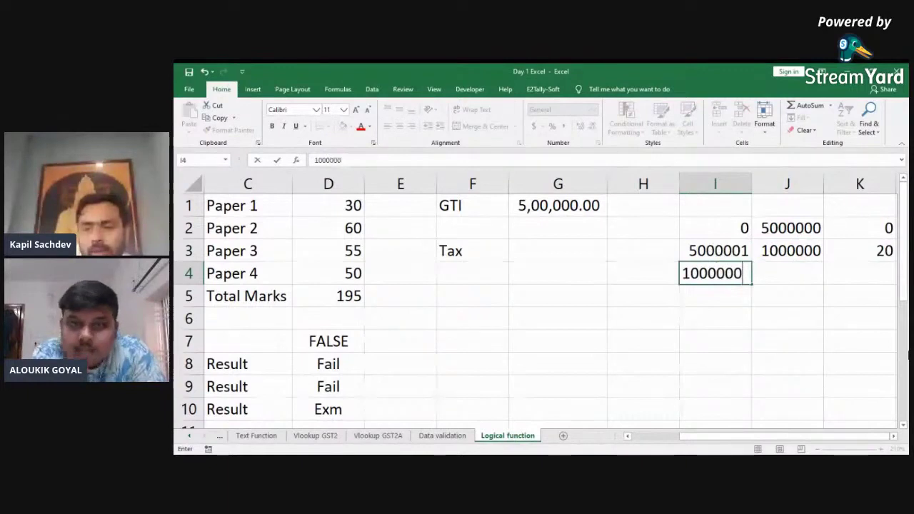
pyautogui.press('Return')
pyautogui.press('Up')
pyautogui.press('Right')
pyautogui.press('Right')
pyautogui.write('30')
pyautogui.press('Return')
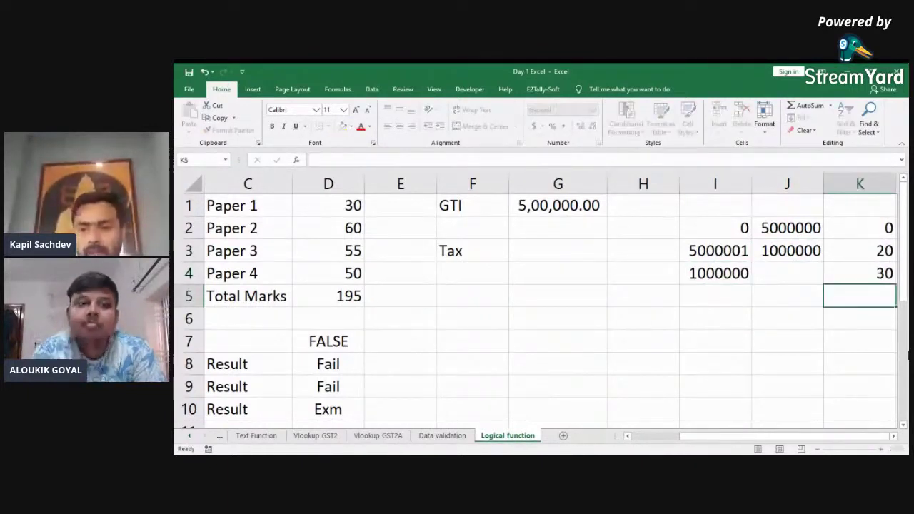
# Step: Correct the first slab's upper limit in J2 from 5000000 to 500000
pyautogui.press('Up')
pyautogui.press('Up')
pyautogui.press('Up')
pyautogui.press('Left')
pyautogui.press('Left')
pyautogui.press('Right')
pyautogui.press('Right')
pyautogui.press('Left')
pyautogui.press('Up')
pyautogui.press('Down')
pyautogui.press('Left')
pyautogui.hotkey('shift', 'Down')
pyautogui.hotkey('shift', 'Down')
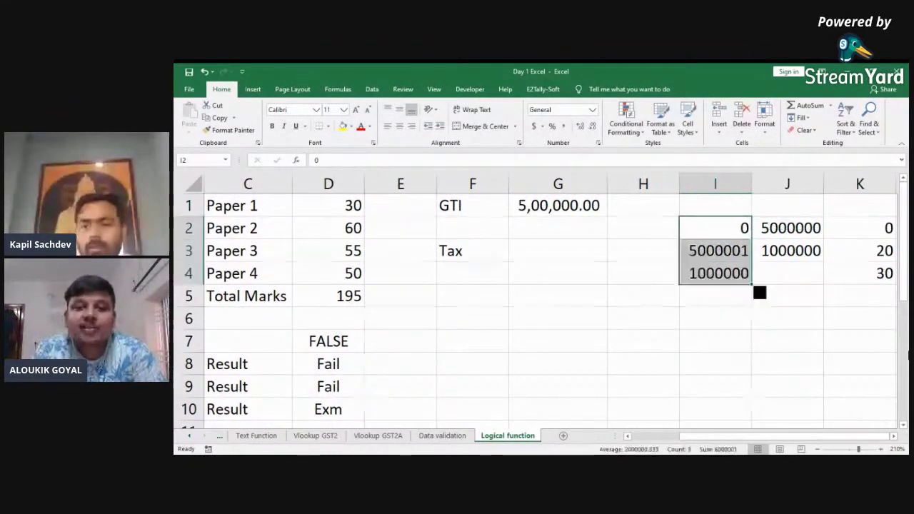
pyautogui.press('Right')
pyautogui.hotkey('shift', 'Down')
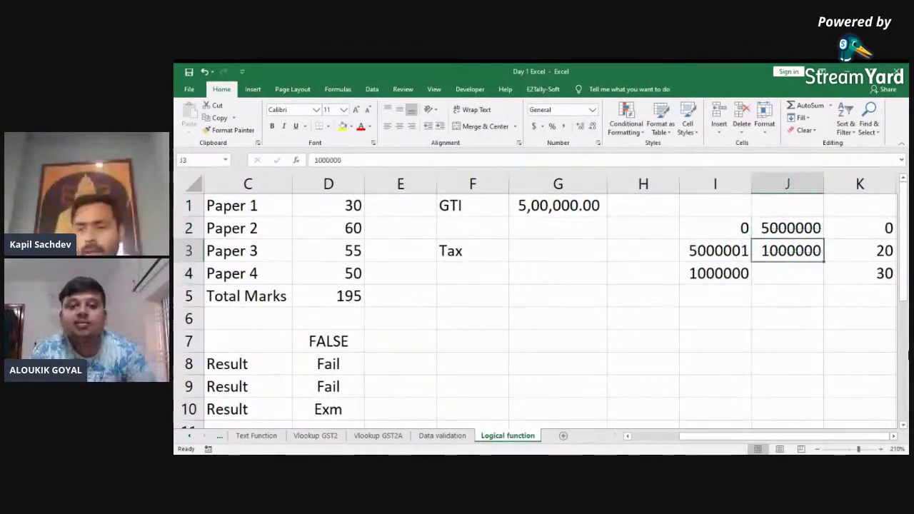
pyautogui.hotkey('shift', 'Up')
pyautogui.press('F2')
pyautogui.press('BackSpace')
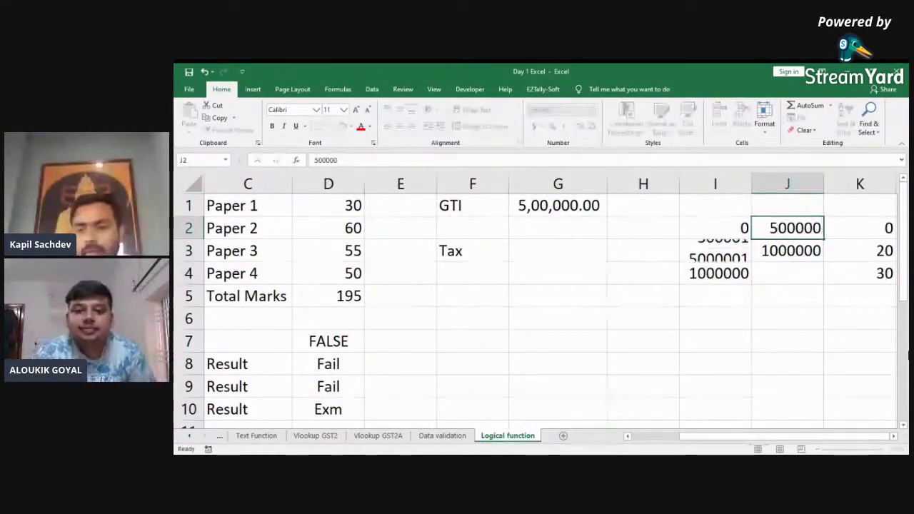
pyautogui.click(787, 274)
# Step: Apply Comma Style to the slab table and move the limits in I3:J4 down one row
pyautogui.hotkey('ctrl', 'a')
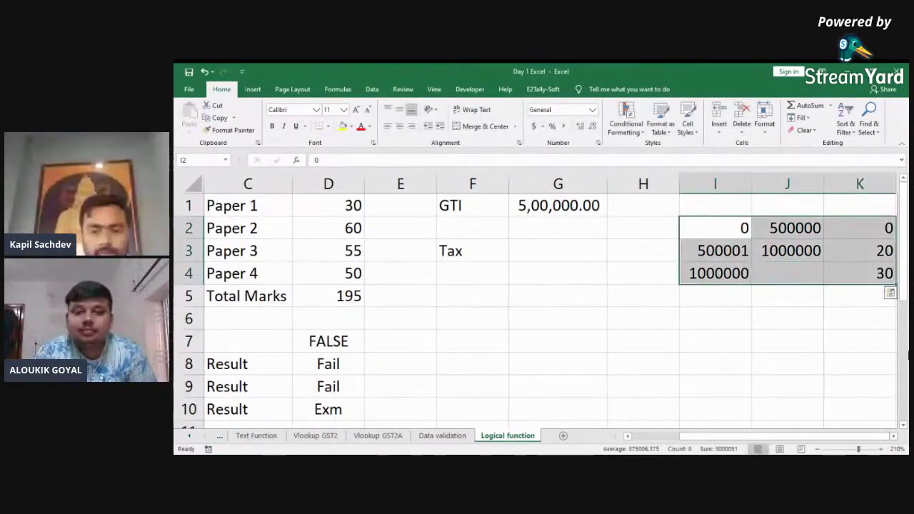
pyautogui.hotkey('alt', 'h')
pyautogui.press('k')
pyautogui.press('Down')
pyautogui.press('Up')
pyautogui.press('Down')
pyautogui.hotkey('shift', 'space')
pyautogui.click(732, 274)
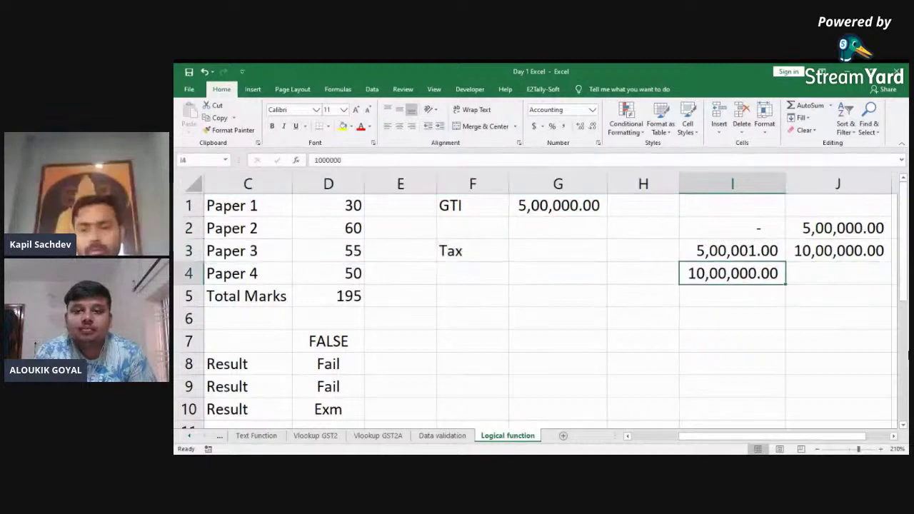
pyautogui.hotkey('shift', 'Up')
pyautogui.hotkey('shift', 'Right')
pyautogui.hotkey('ctrl', 'x')
pyautogui.press('Down')
pyautogui.hotkey('ctrl', 'v')
# Step: Set J2 to 250000 and make I3 the formula =J2+1
pyautogui.press('Up')
pyautogui.press('Up')
pyautogui.press('Right')
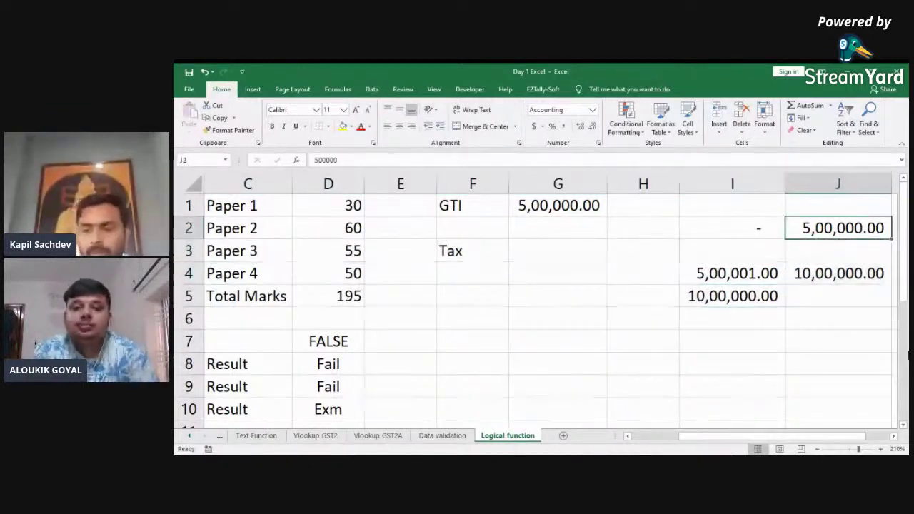
pyautogui.write('250000')
pyautogui.press('Return')
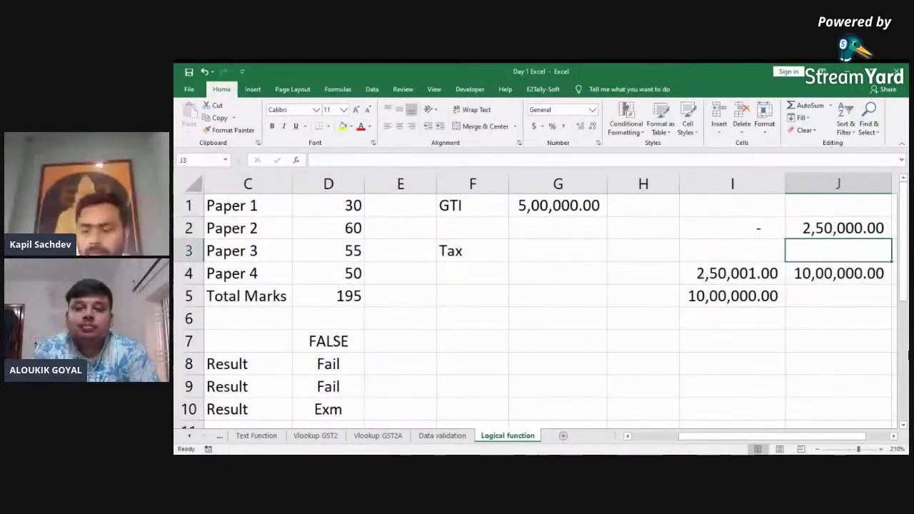
pyautogui.press('Left')
pyautogui.write('500')
pyautogui.press('BackSpace')
pyautogui.press('BackSpace')
pyautogui.press('BackSpace')
pyautogui.write('+')
pyautogui.press('Up')
pyautogui.press('Right')
pyautogui.write('+1')
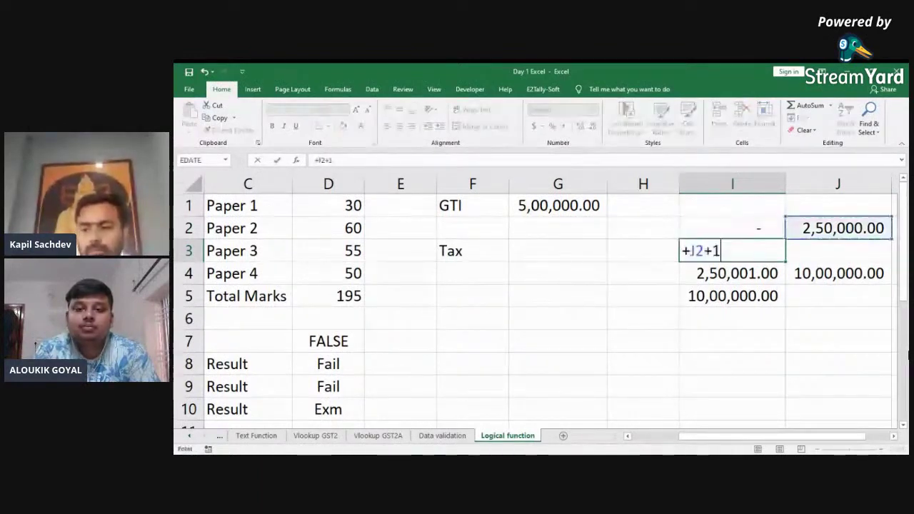
pyautogui.press('Return')
# Step: Set the second slab's upper limit J3 to 500000 and its rate K3 to 5
pyautogui.click(838, 250)
pyautogui.write('5')
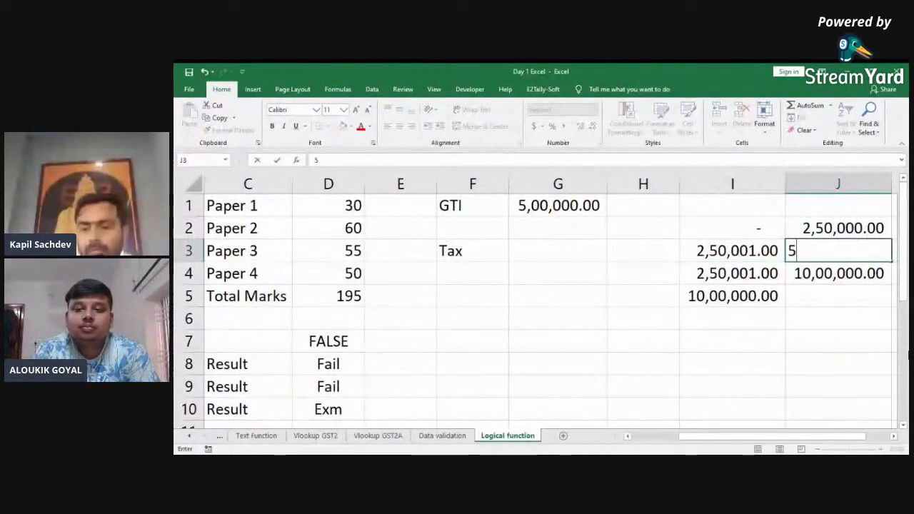
pyautogui.write('00000')
pyautogui.press('Return')
pyautogui.press('Up')
pyautogui.press('Right')
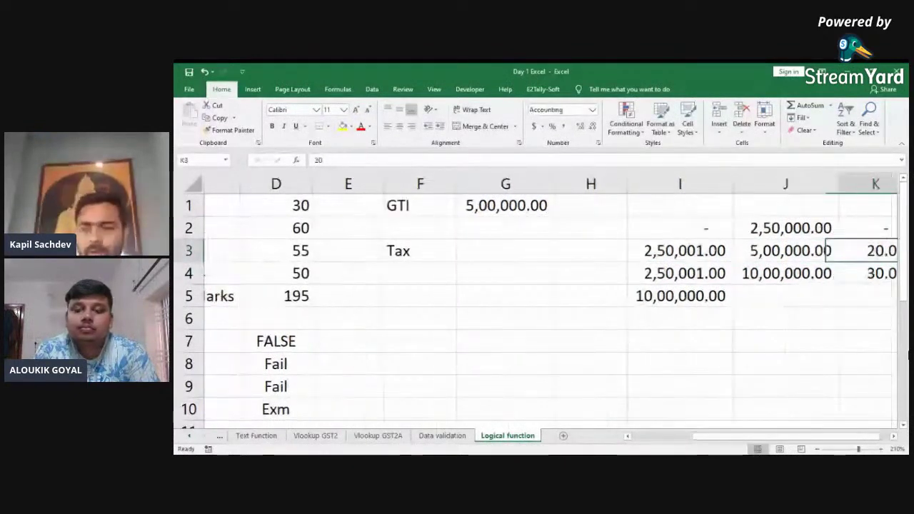
pyautogui.press('Up')
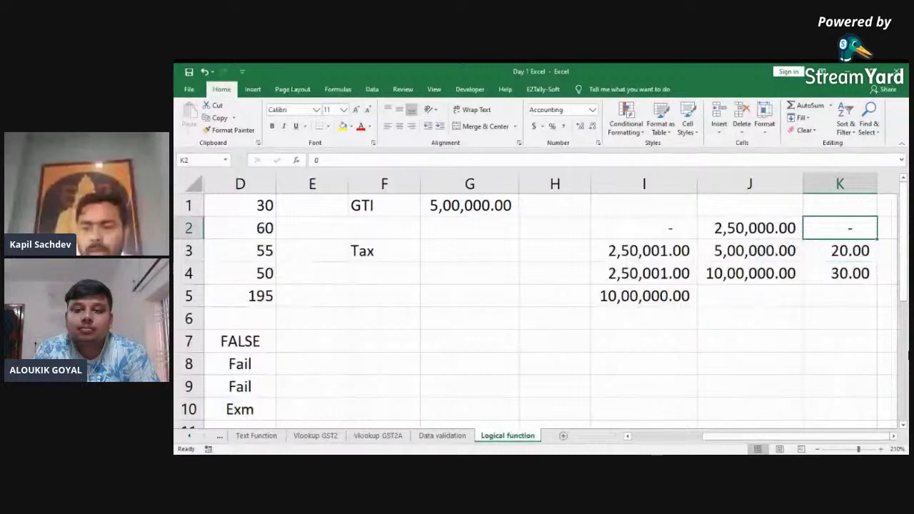
pyautogui.press('Down')
pyautogui.write('5')
pyautogui.press('Return')
pyautogui.write('20')
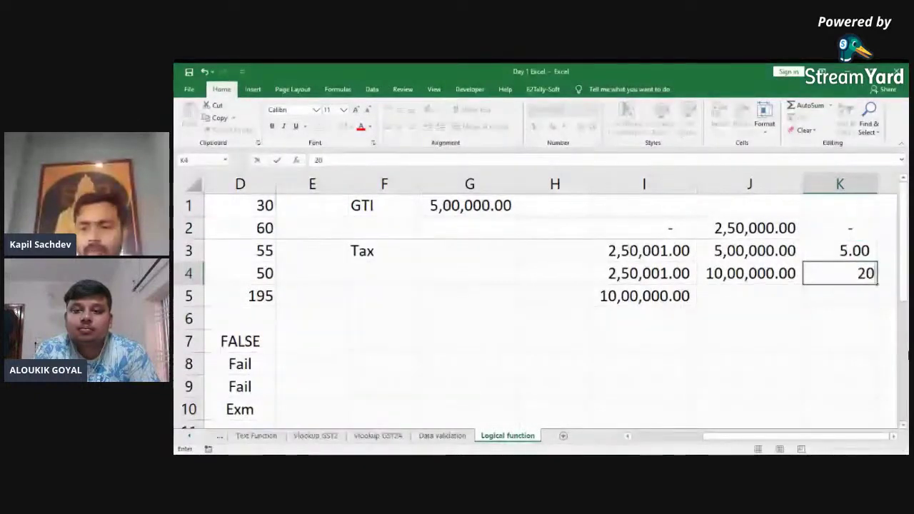
pyautogui.press('Escape')
# Step: Rewrite I4 as =J3+1 and enter rates 20 in K4 and 30 in K5
pyautogui.press('Left')
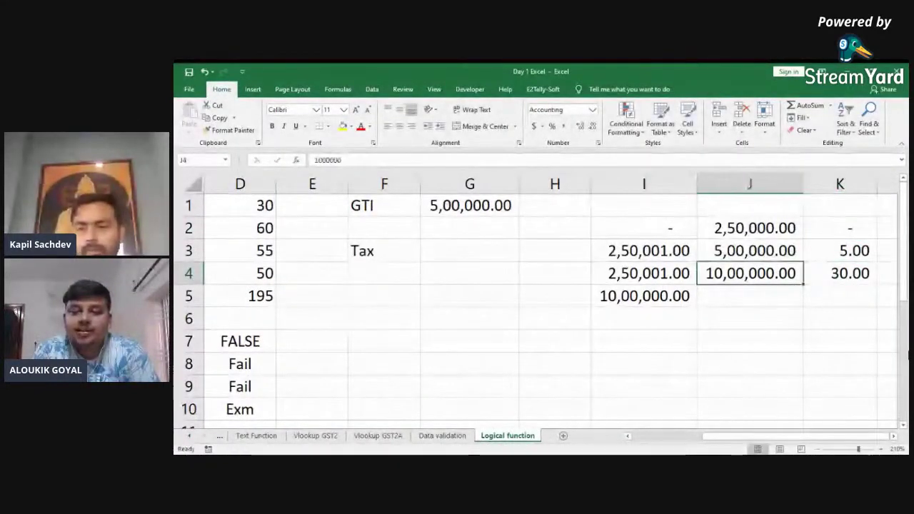
pyautogui.press('F2')
pyautogui.press('Escape')
pyautogui.press('Left')
pyautogui.press('F2')
pyautogui.press('Escape')
pyautogui.write('+')
pyautogui.press('Right')
pyautogui.press('Up')
pyautogui.write('+')
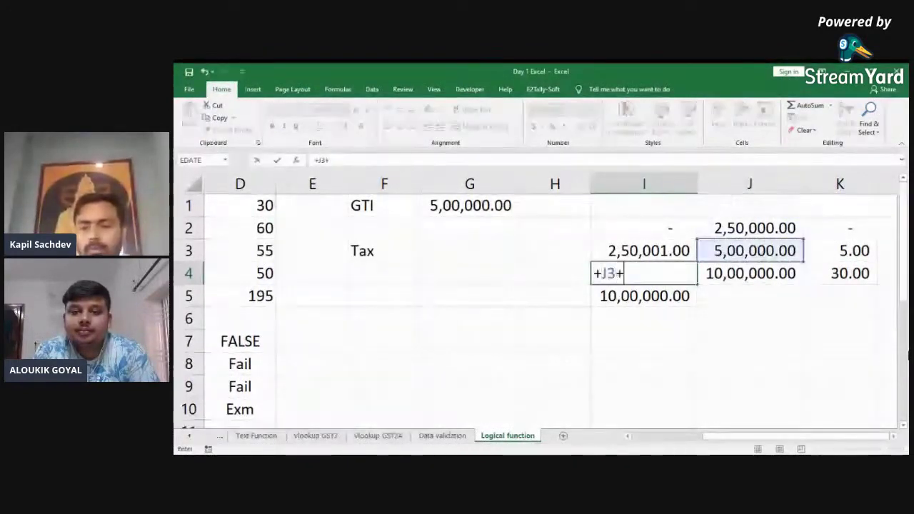
pyautogui.write('1')
pyautogui.press('Right')
pyautogui.press('Right')
pyautogui.write('20')
pyautogui.press('Return')
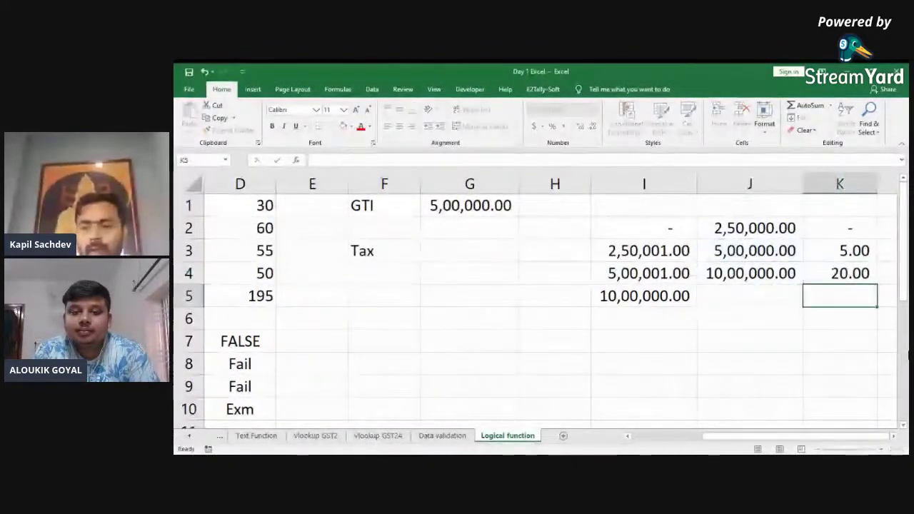
pyautogui.write('30')
pyautogui.press('Return')
# Step: Check the slab start and upper-limit cells to verify the table's values
pyautogui.click(644, 274)
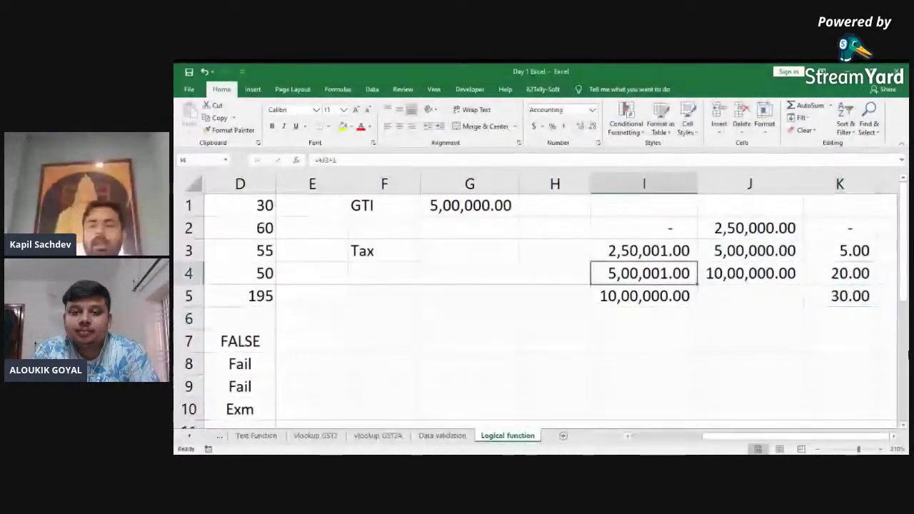
pyautogui.click(644, 227)
pyautogui.click(750, 228)
pyautogui.keyDown('shift'); pyautogui.click(750, 273); pyautogui.keyUp('shift')
pyautogui.click(750, 251)
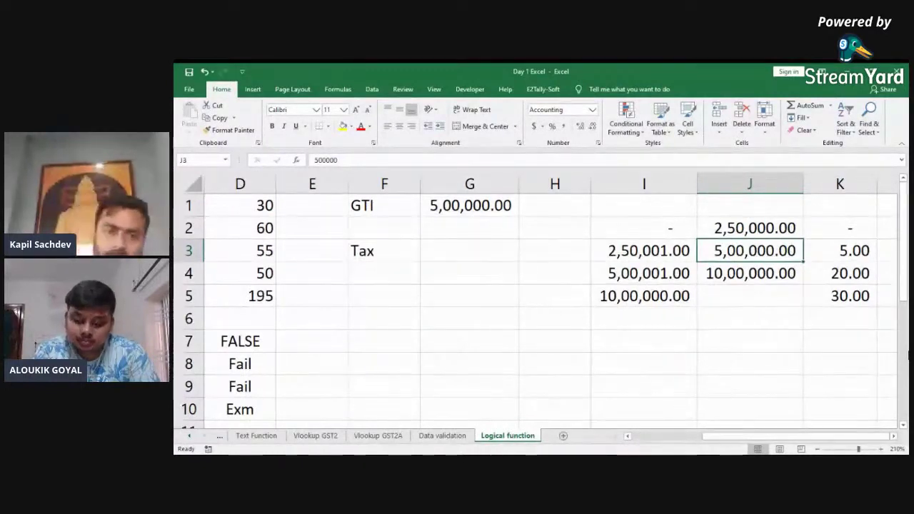
# Step: In G3 beside Tax, begin the formula +IF( using the GTI name as the test
pyautogui.click(643, 251)
pyautogui.click(469, 250)
pyautogui.write('+if')
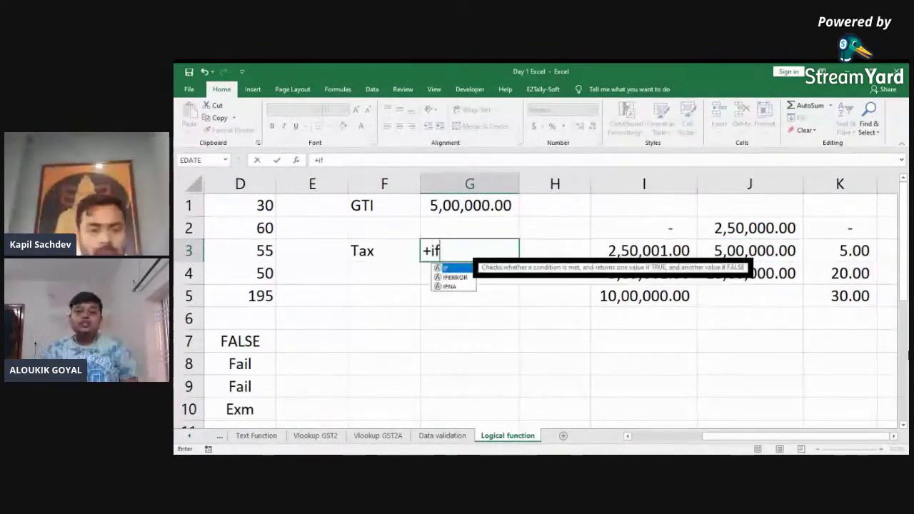
pyautogui.press('Tab')
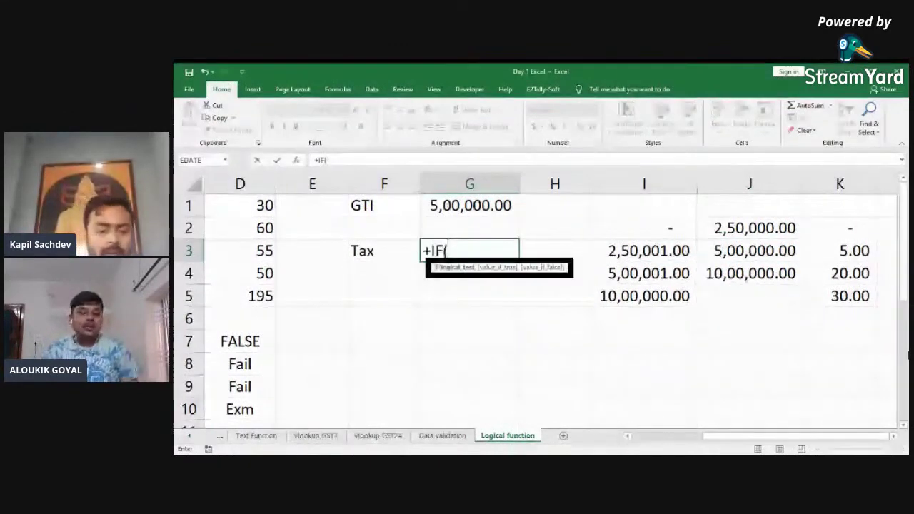
pyautogui.write('gt')
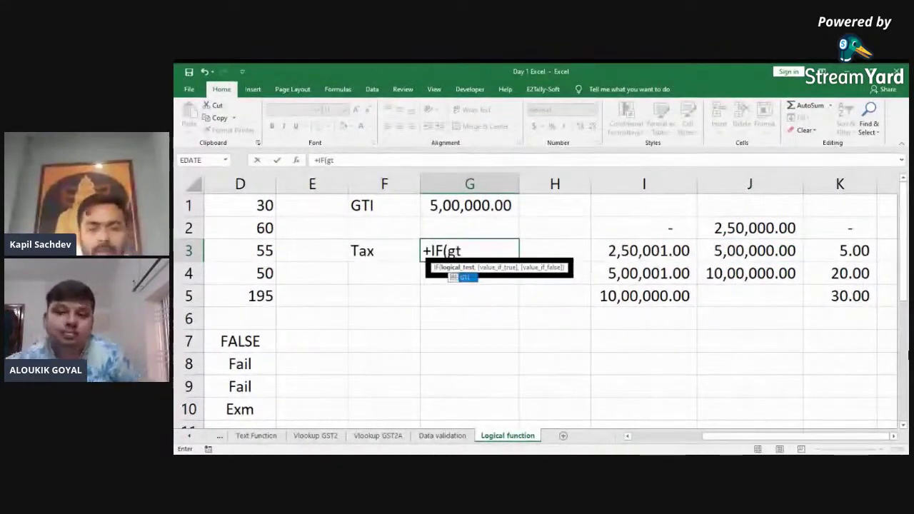
pyautogui.press('Tab')
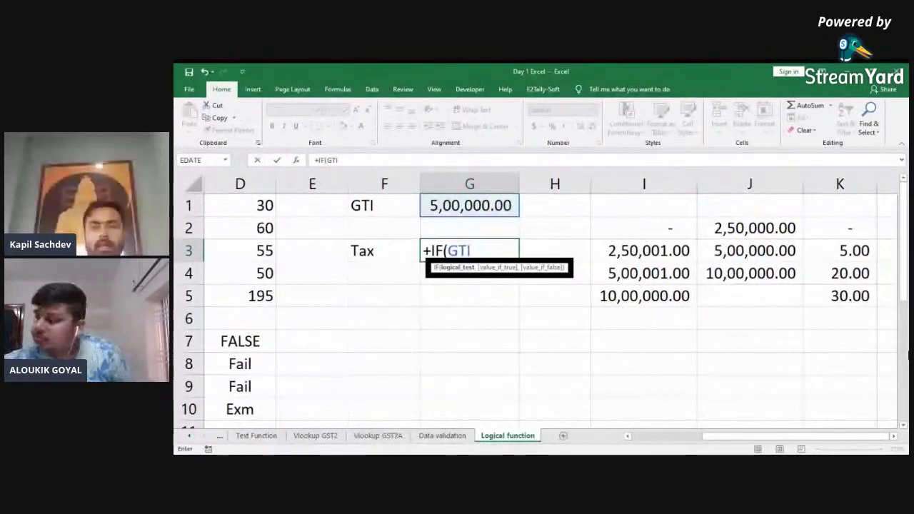
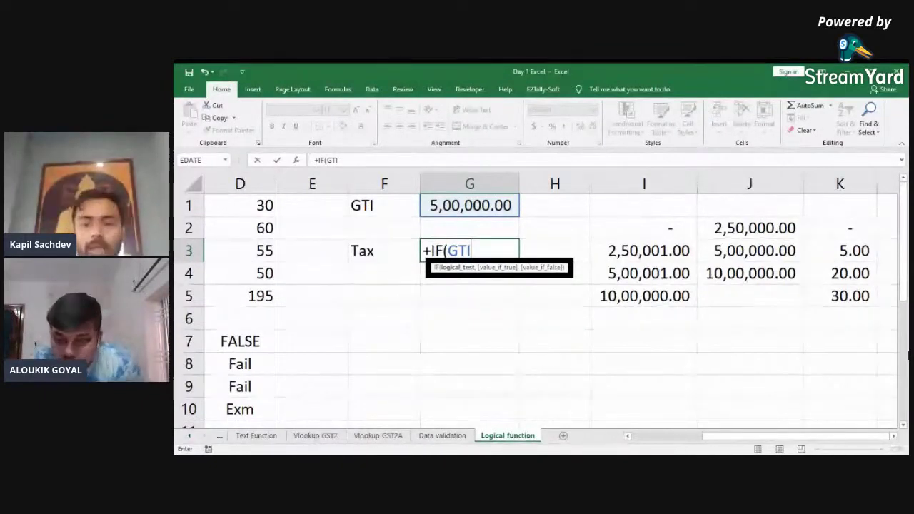
# Step: Extend the G3 formula to +IF(GTI>1000000,(gti-1000000)*30%+112500, for the top tax slab
pyautogui.write('>')
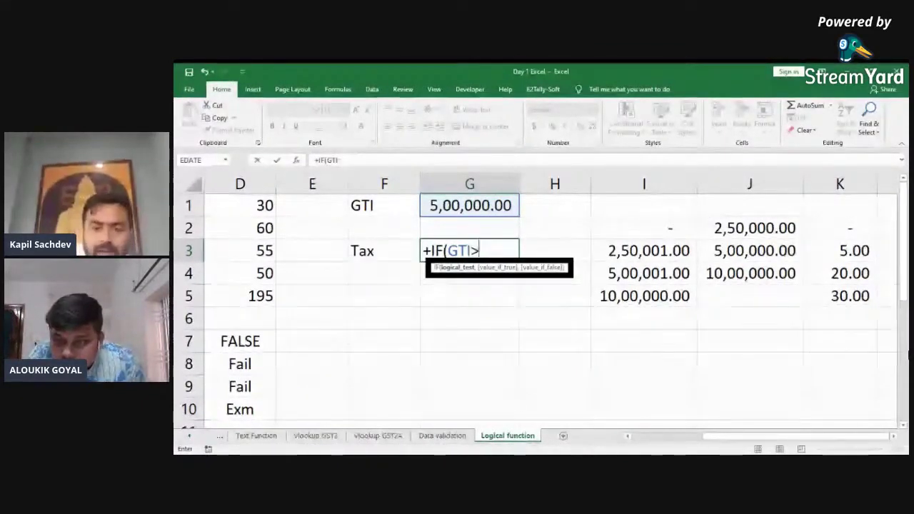
pyautogui.write('1000000')
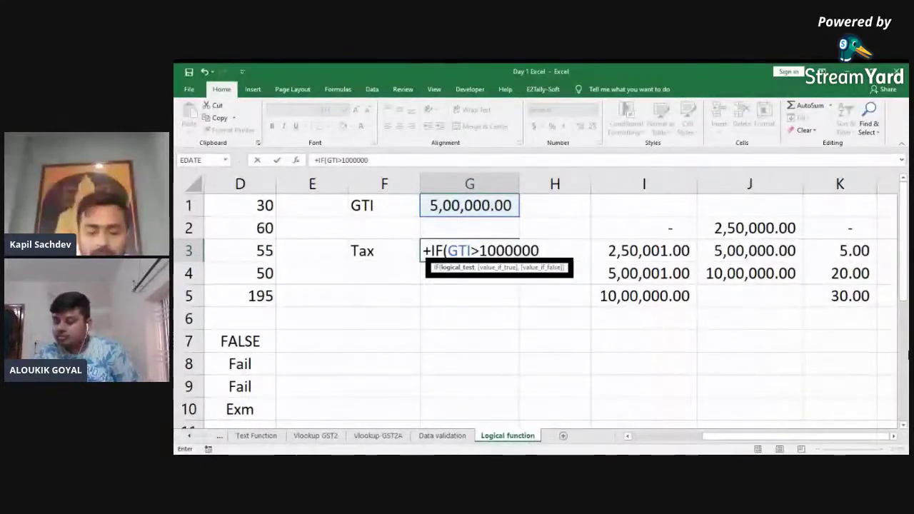
pyautogui.write(',')
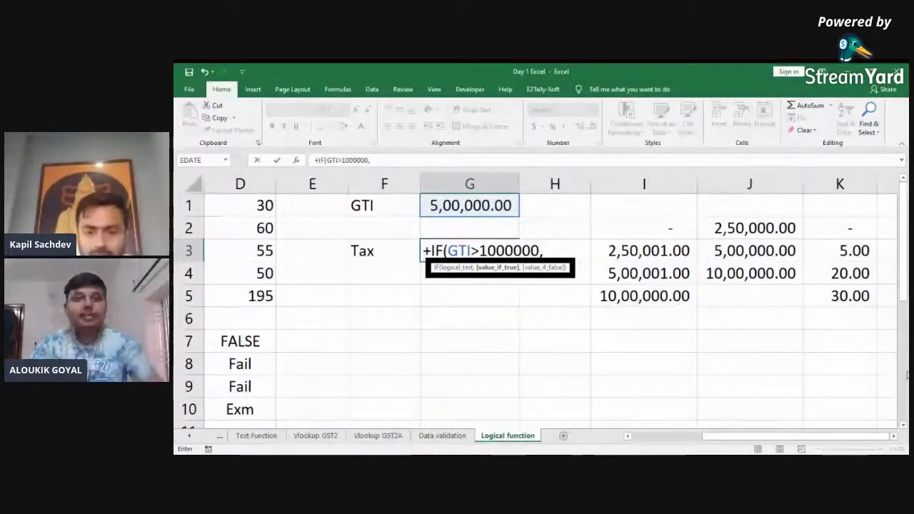
pyautogui.write('(gti-10000')
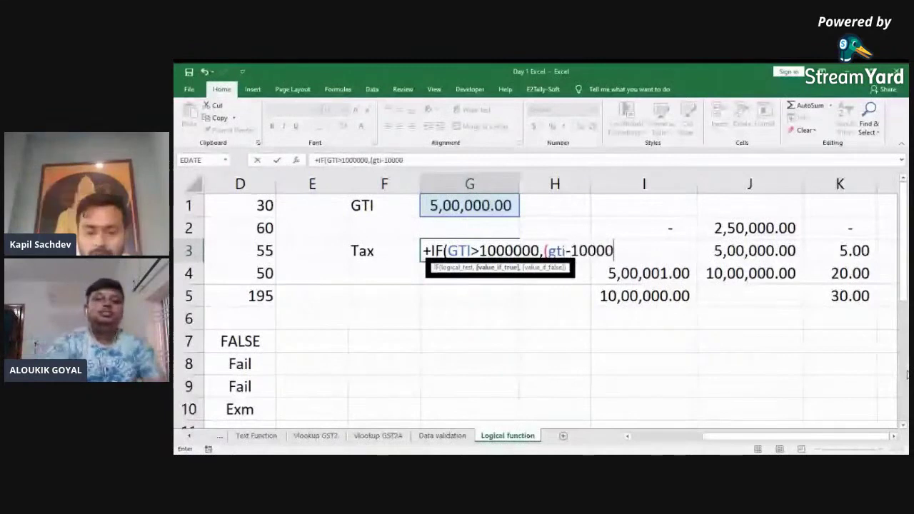
pyautogui.write('00')
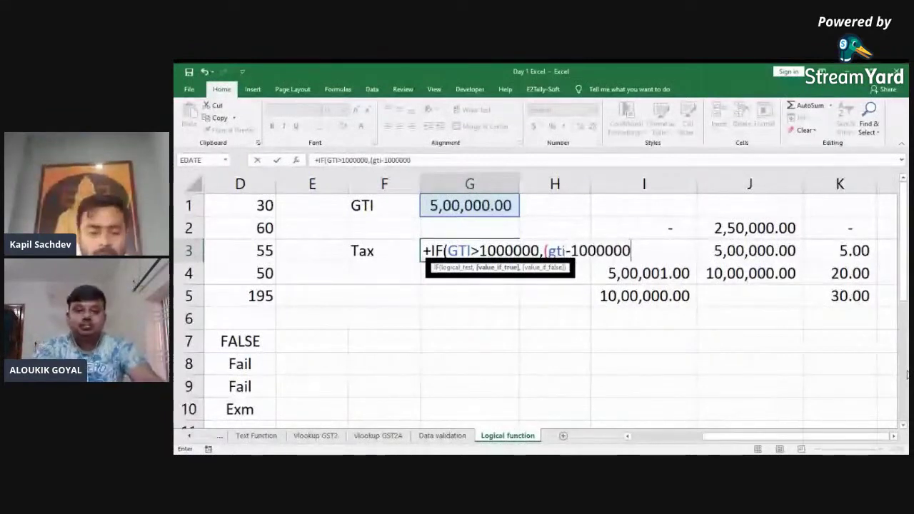
pyautogui.write(')')
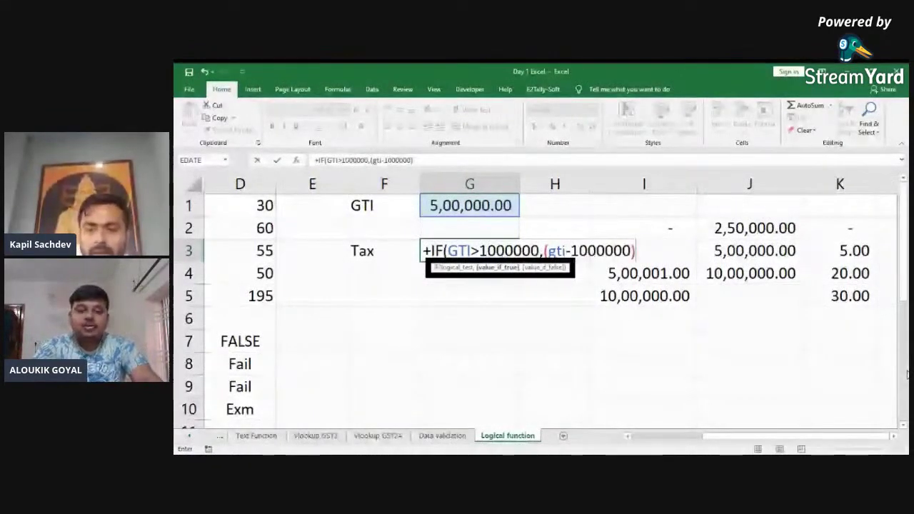
pyautogui.write('*30%+')
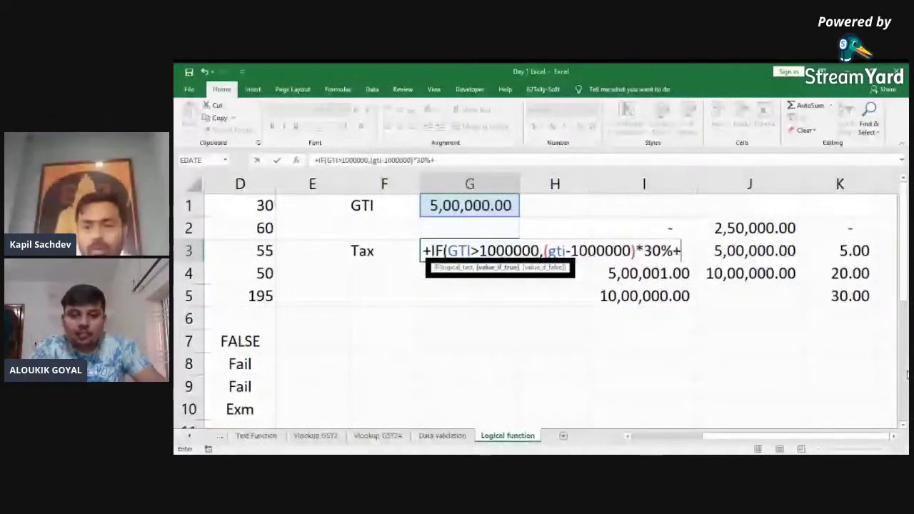
pyautogui.write('112500')
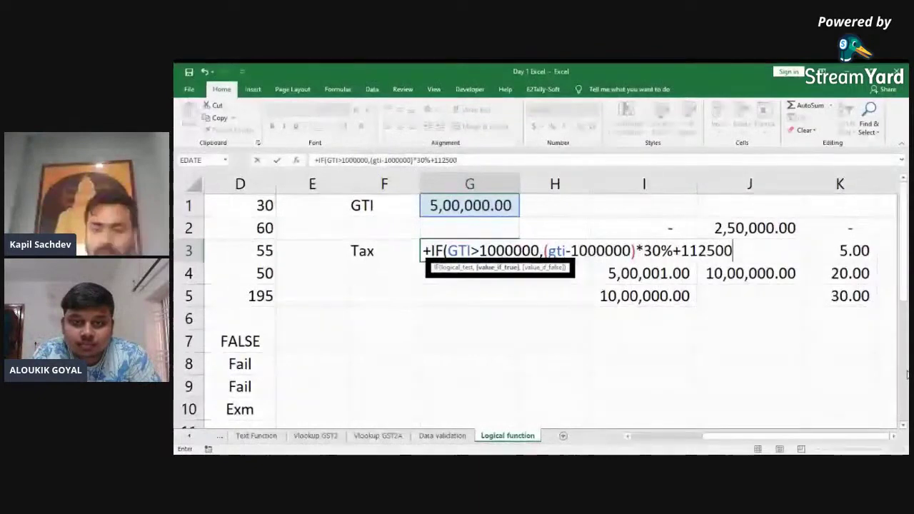
pyautogui.write(',')
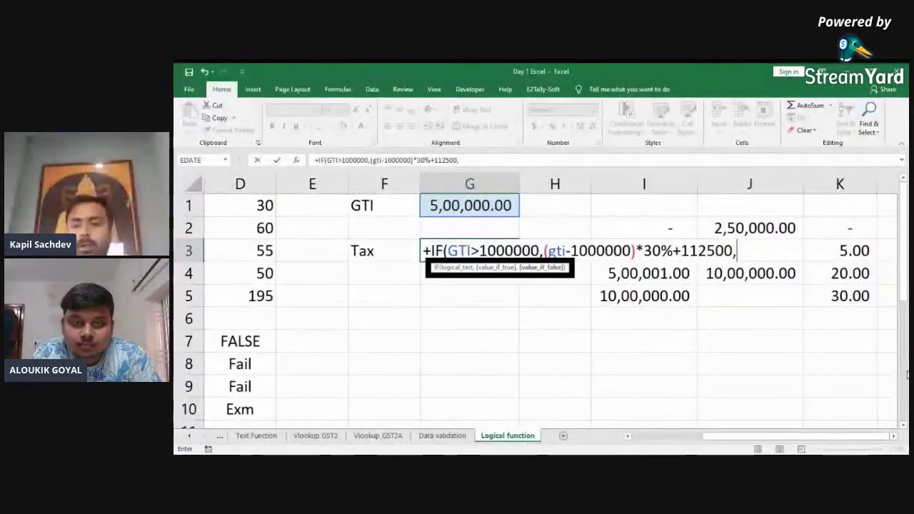
pyautogui.write('i')
# Step: Nest IF(GTI>500000,(gti-500000)*20%+12500, as the middle slab and begin a third IF
pyautogui.press('Tab')
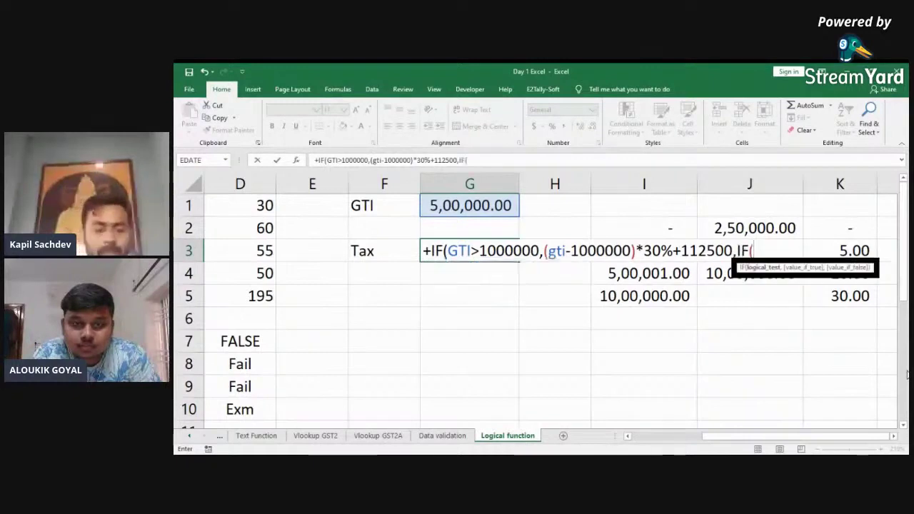
pyautogui.write('gt')
pyautogui.press('Tab')
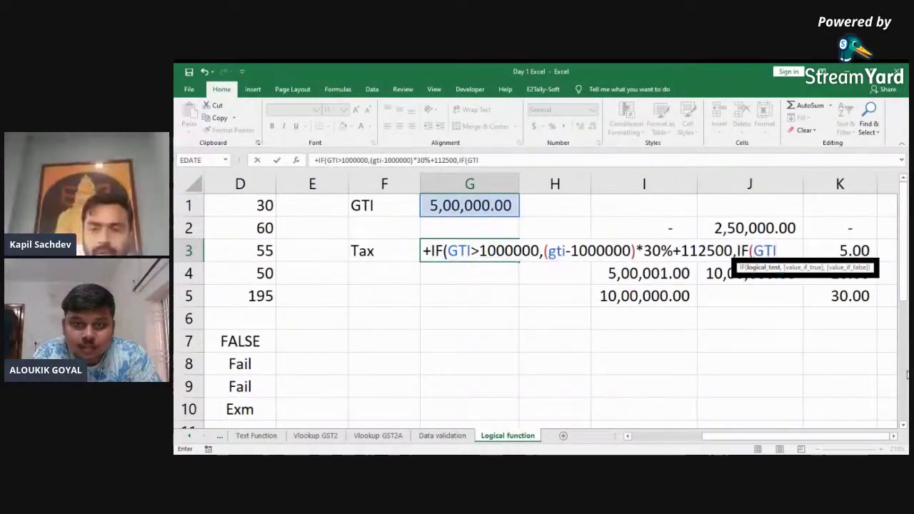
pyautogui.write('>')
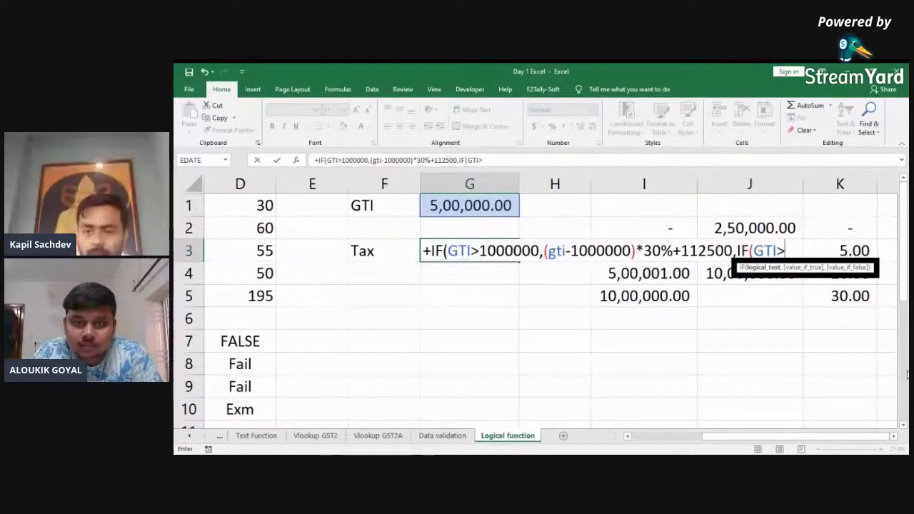
pyautogui.write('5000')
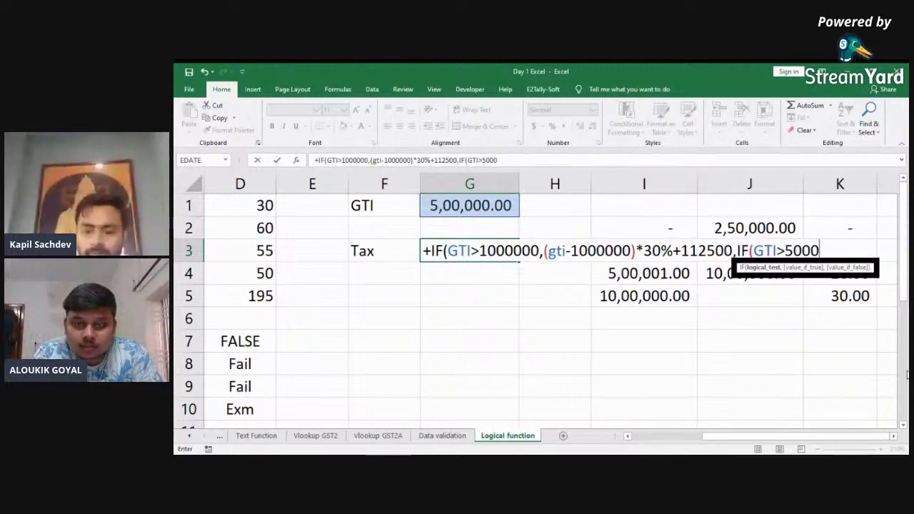
pyautogui.write('00,(gti-50000')
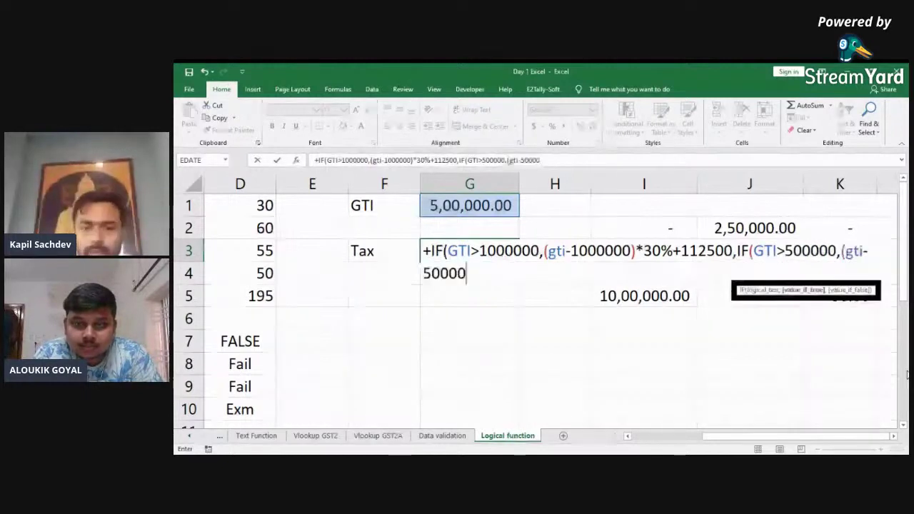
pyautogui.write('0)*')
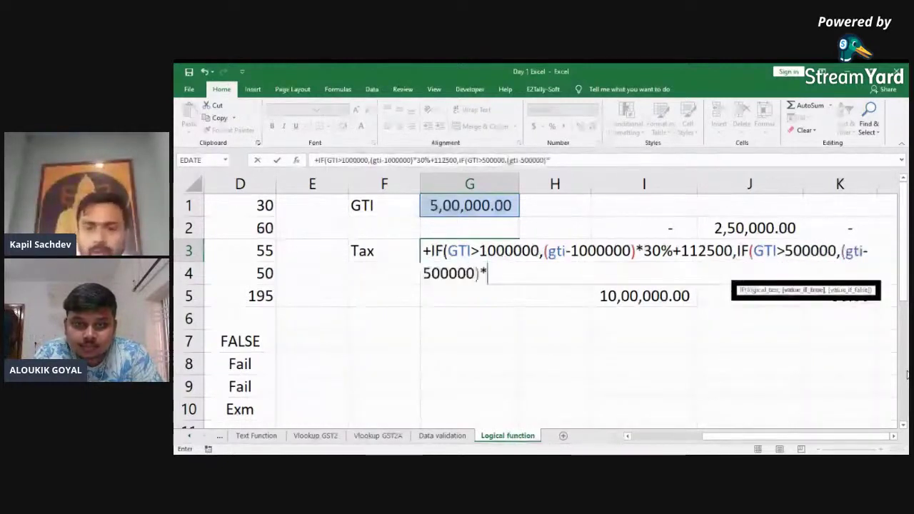
pyautogui.write('20')
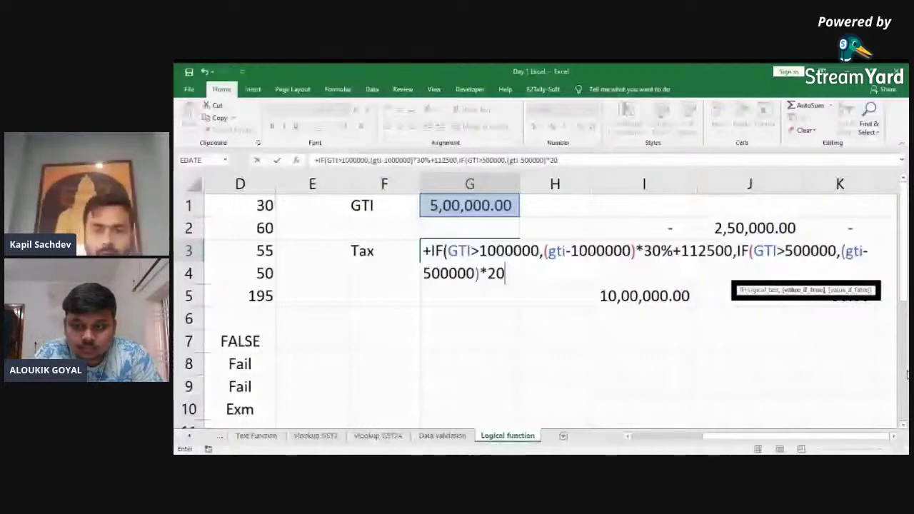
pyautogui.write('%+12500,if')
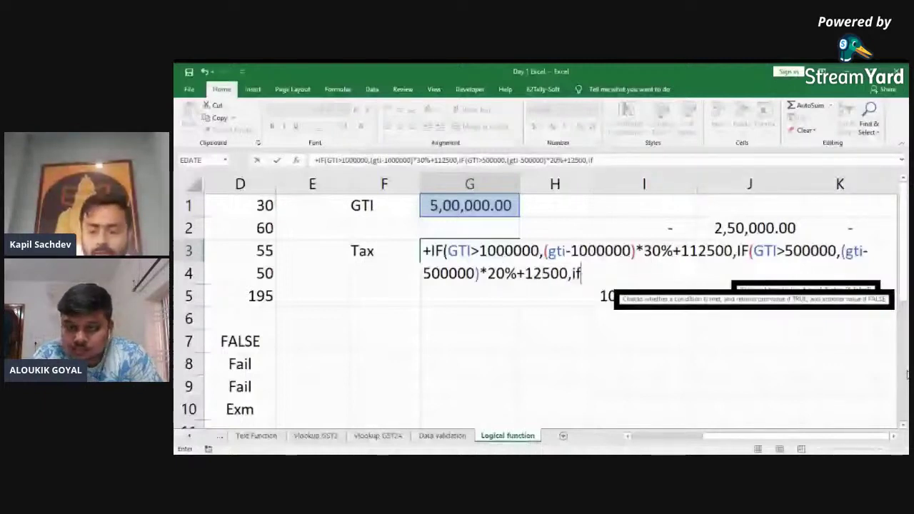
# Step: Close the formula with IF(gti>250000,(gti-250000)*5%,0))) and commit it in G3
pyautogui.press('Tab')
pyautogui.write('gti>25')
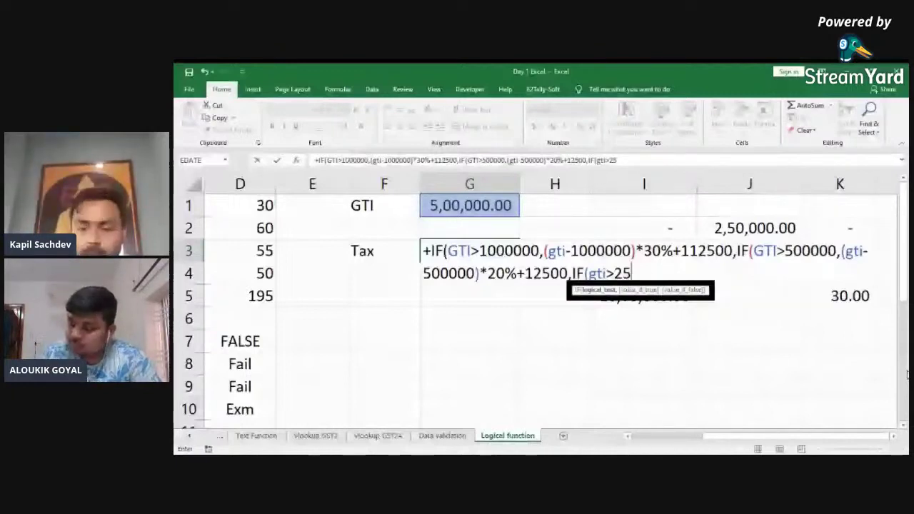
pyautogui.write('0000')
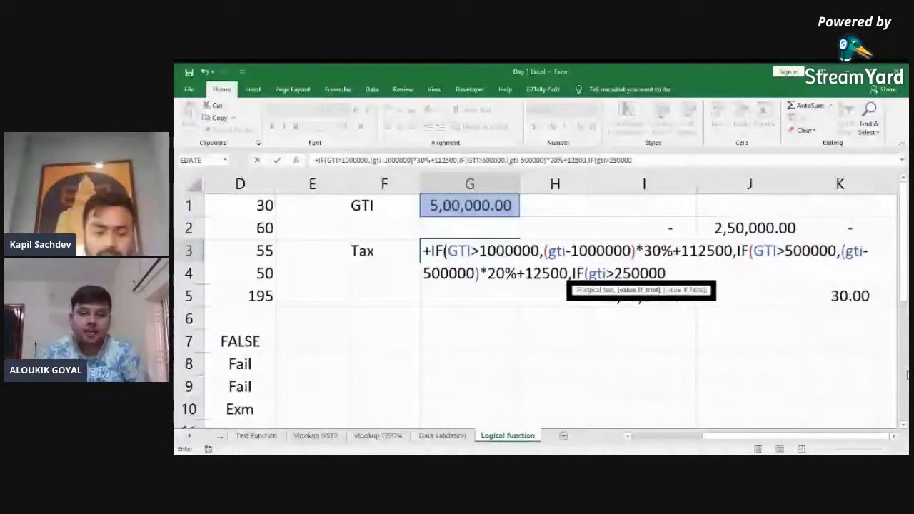
pyautogui.write(',(')
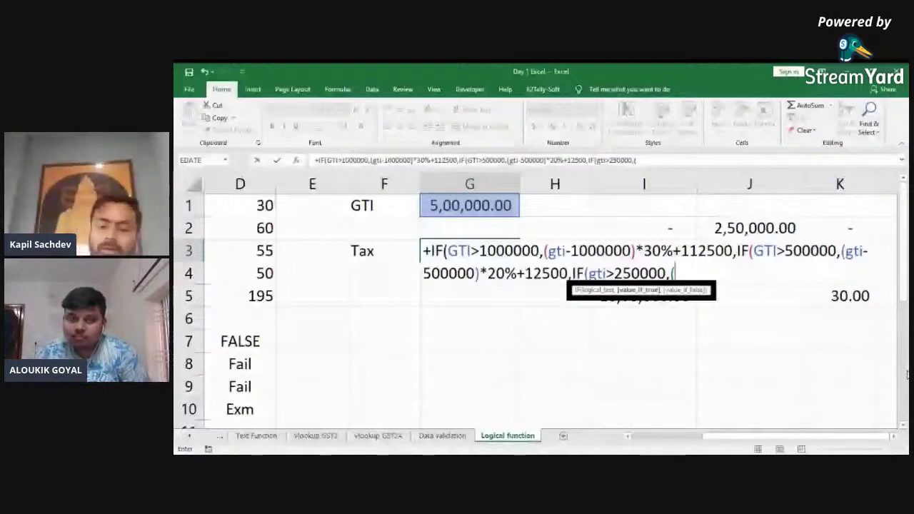
pyautogui.write('gti-250000)*5%')
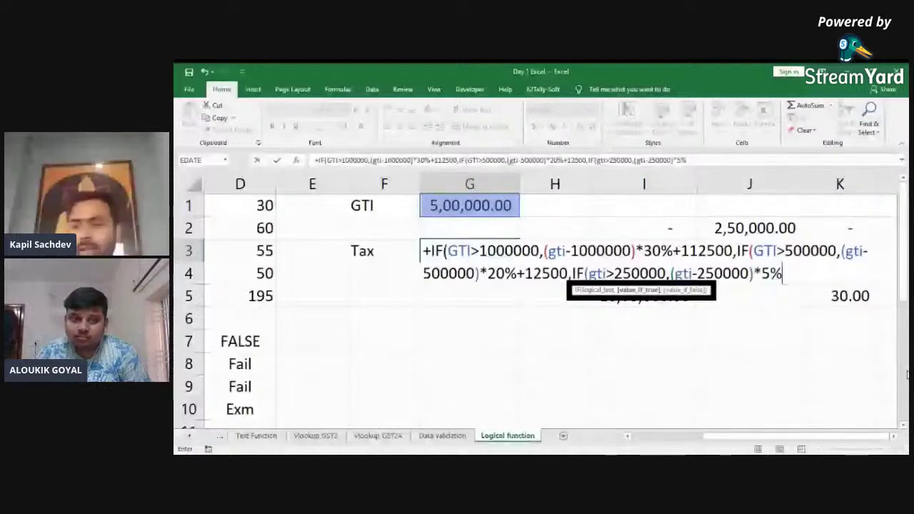
pyautogui.write(',')
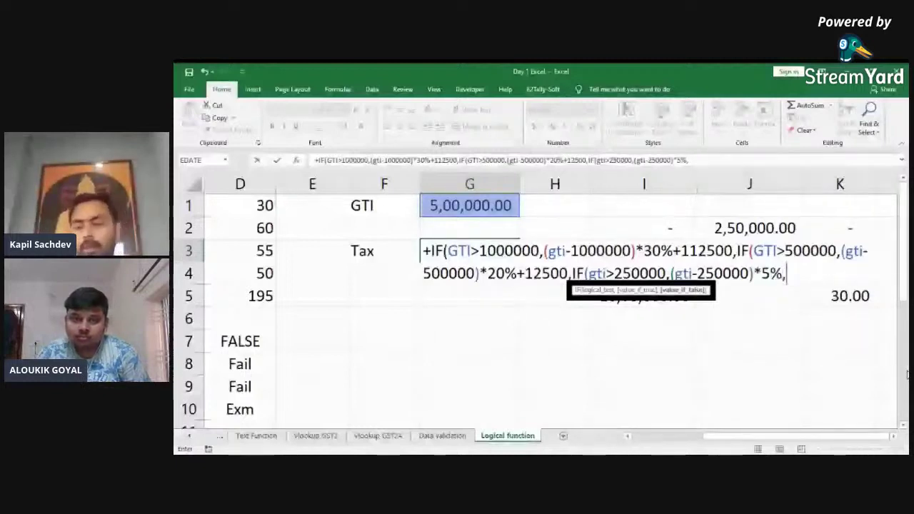
pyautogui.write('0')
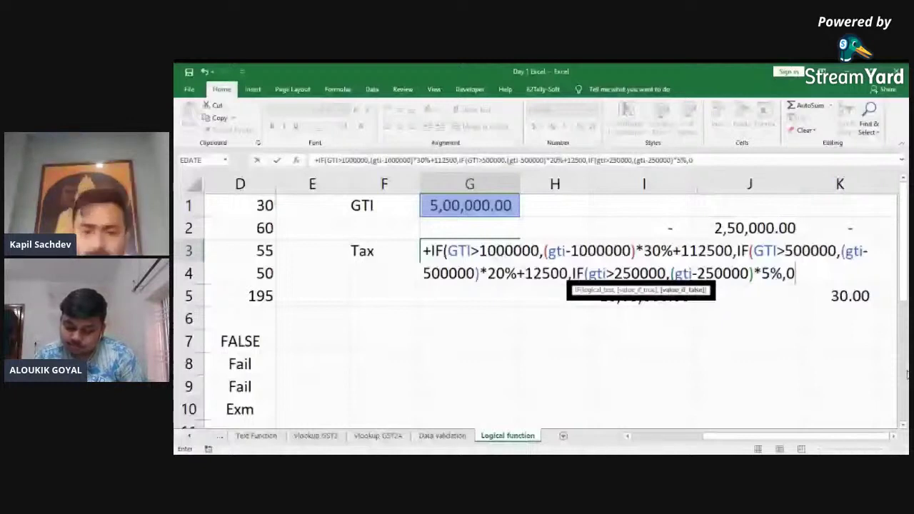
pyautogui.write(')')
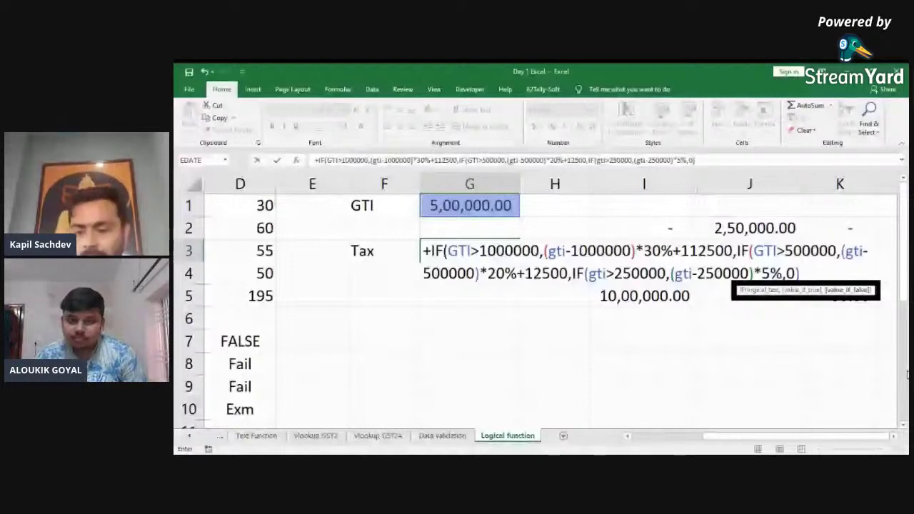
pyautogui.hotkey('ctrl', 'Return')
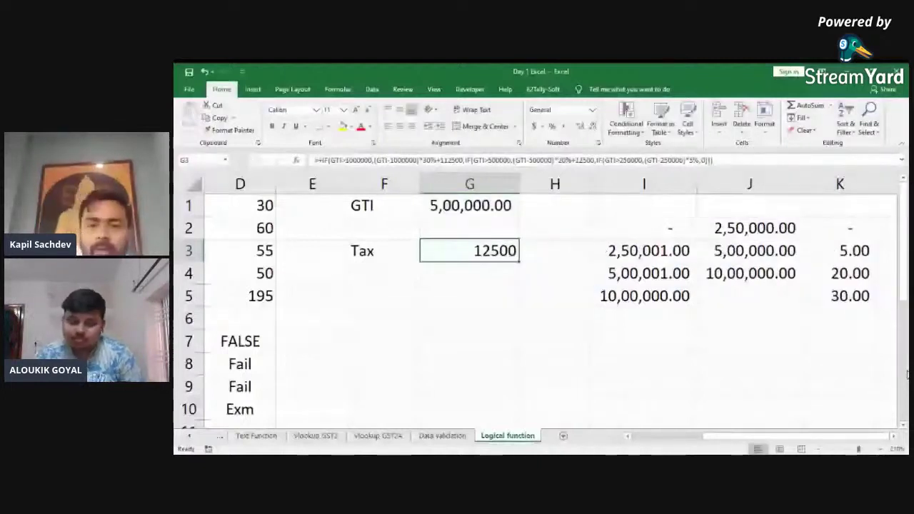
pyautogui.press('Up')
pyautogui.press('Up')
pyautogui.write('250000')
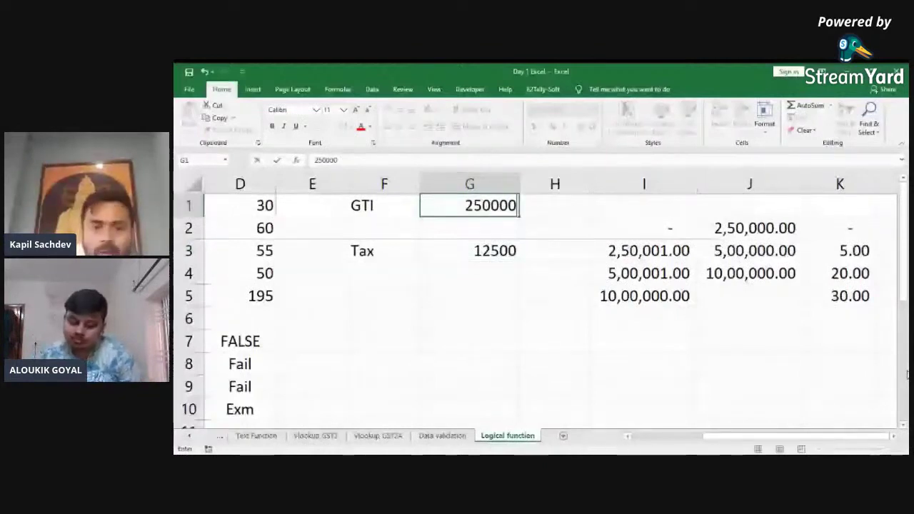
pyautogui.write('3000')
pyautogui.hotkey('ctrl', 'Return')
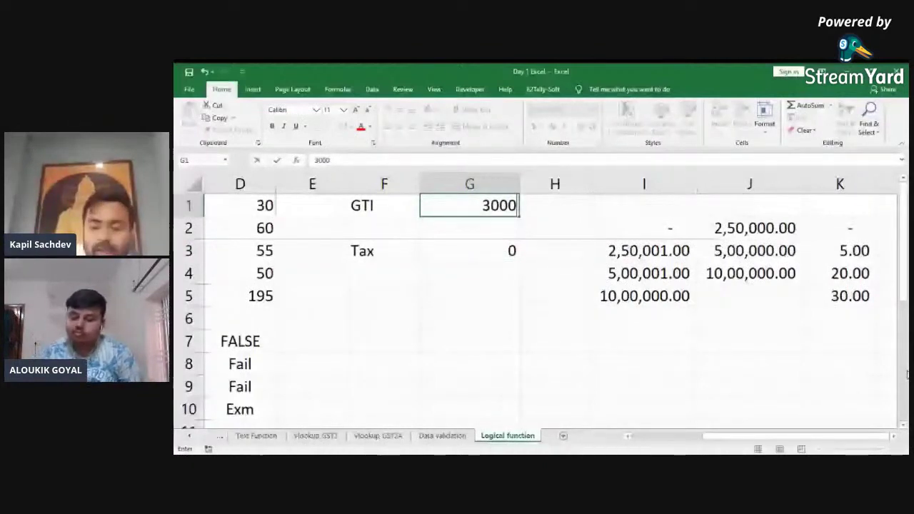
pyautogui.write('3,5')
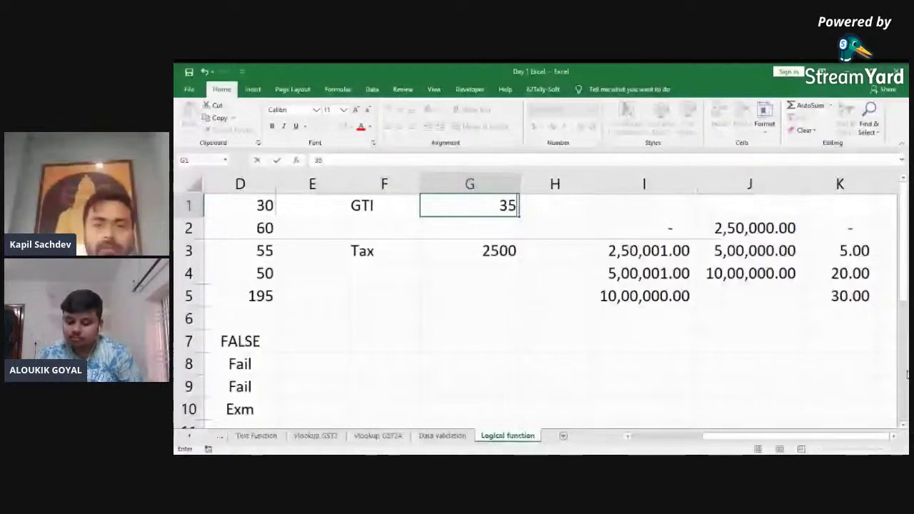
pyautogui.write('0,000')
pyautogui.press('Return')
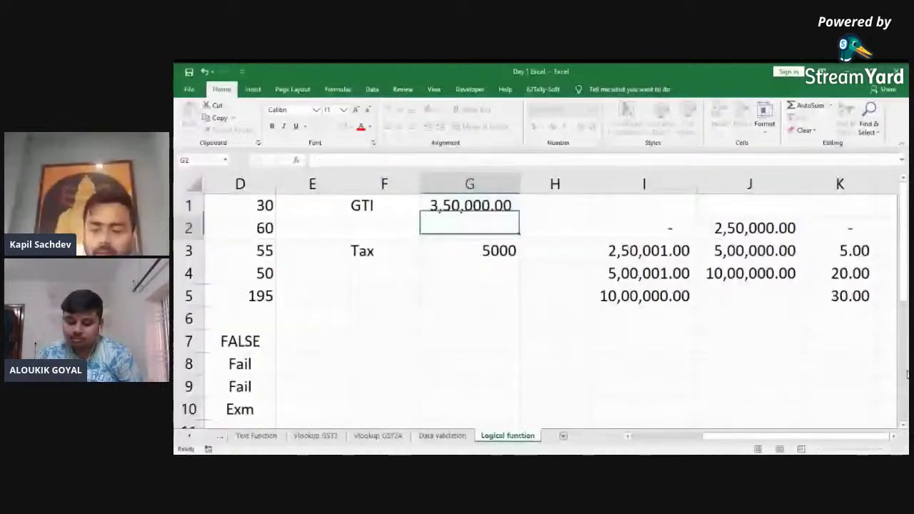
# Step: Set GTI in G1 to 1000000 and reopen the G3 tax formula for inspection
pyautogui.press('Up')
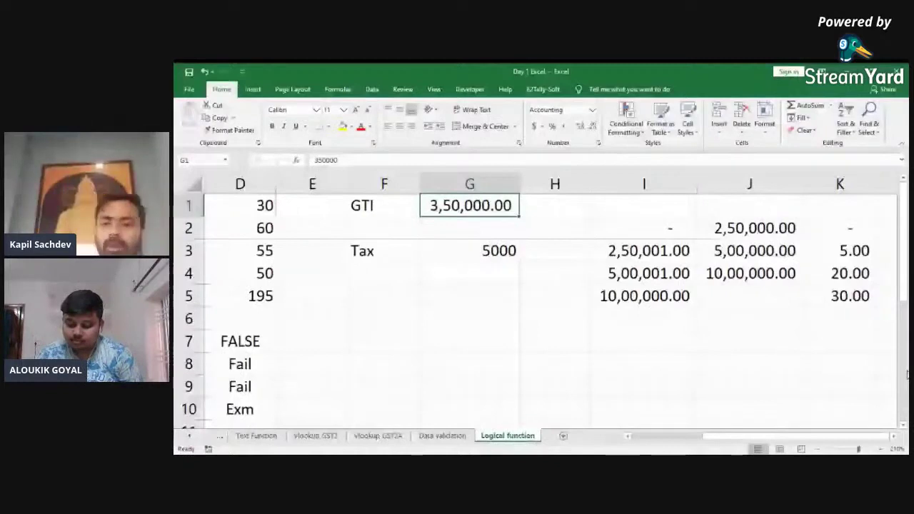
pyautogui.write('1000000')
pyautogui.press('Return')
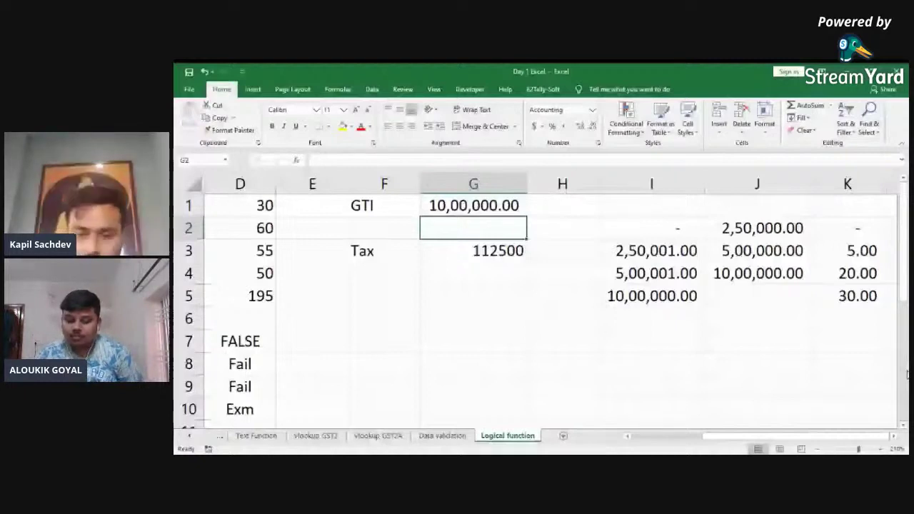
pyautogui.press('Down')
pyautogui.press('F2')
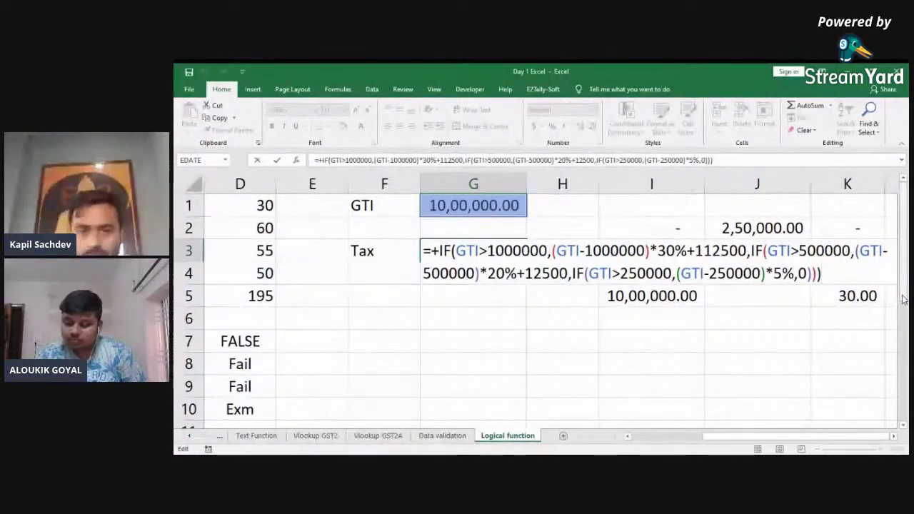
# Step: Leave the formula, select row 1 and insert a blank row above the GTI block
pyautogui.press('Return')
pyautogui.press('Up')
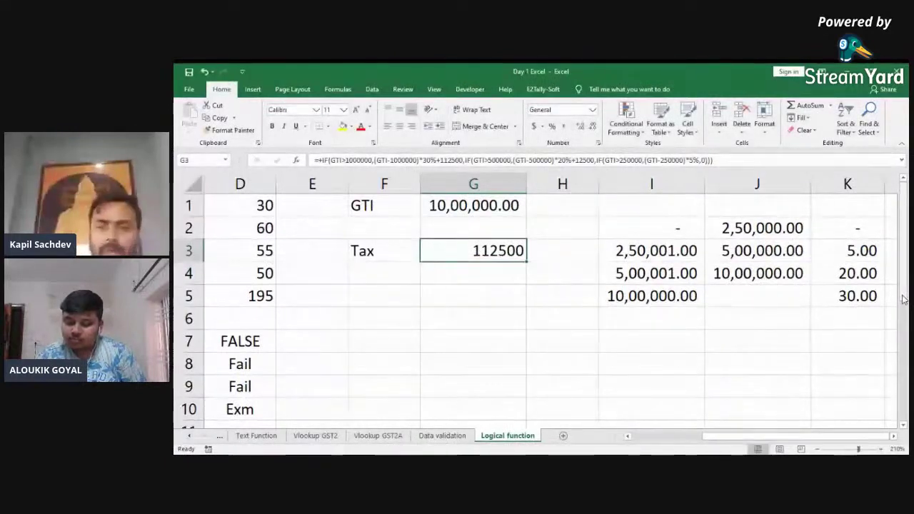
pyautogui.press('Left')
pyautogui.press('Down')
pyautogui.press('Right')
pyautogui.press('Up')
pyautogui.press('Up')
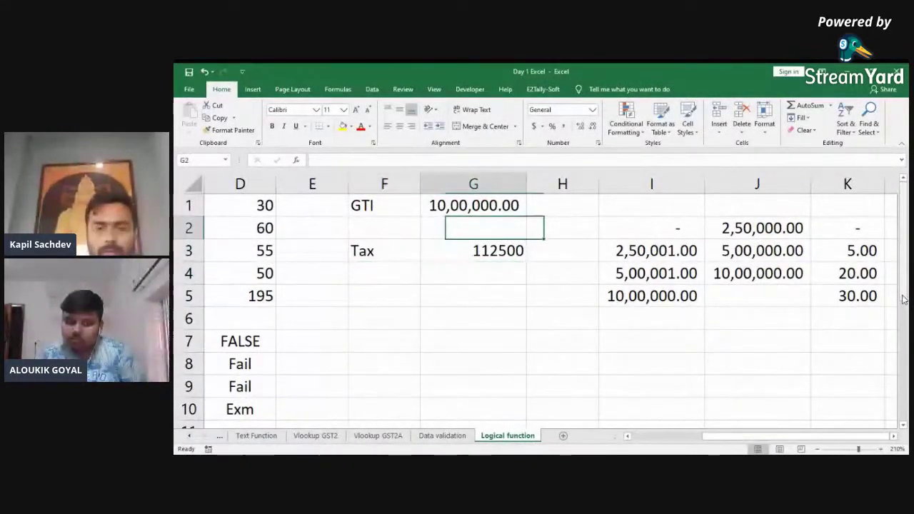
pyautogui.press('Down')
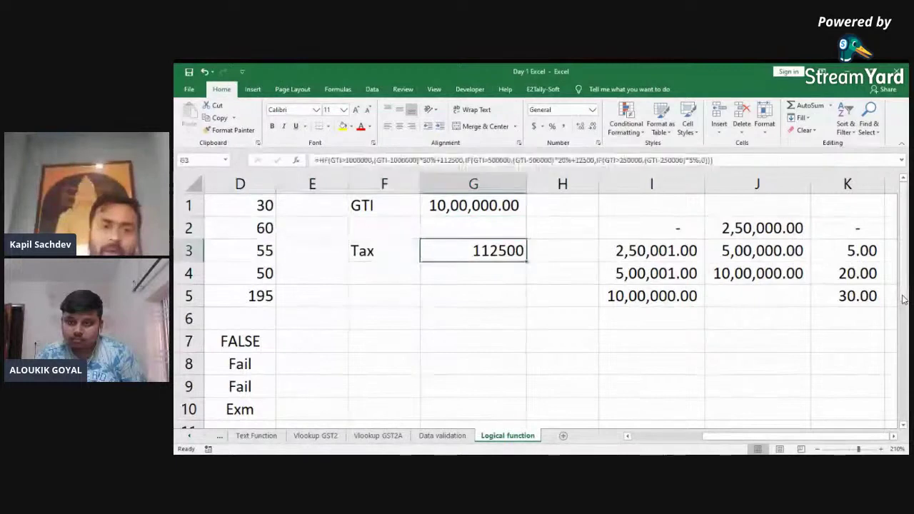
pyautogui.press('Up')
pyautogui.press('Up')
pyautogui.hotkey('shift', 'space')
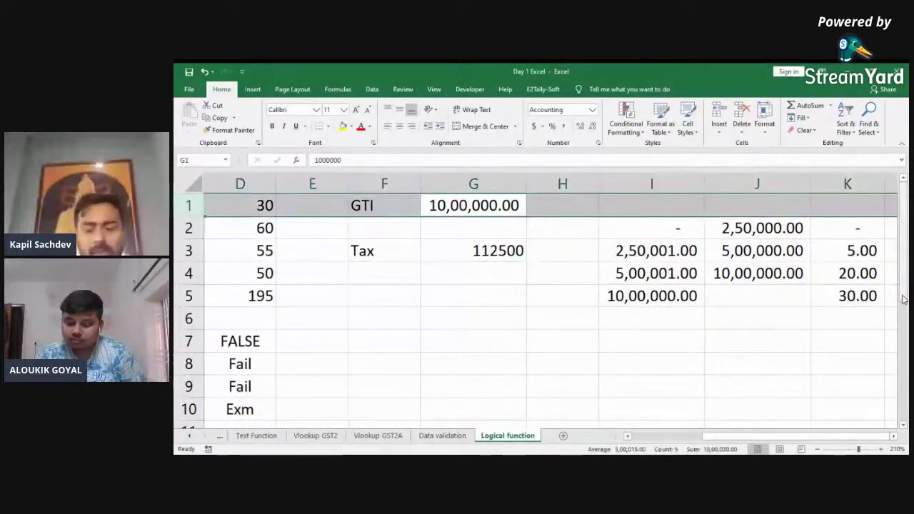
pyautogui.hotkey('ctrl', 'shift', '+')
# Step: Label F1 'PAN' and enter the taxpayer's PAN number in G1
pyautogui.press('Left')
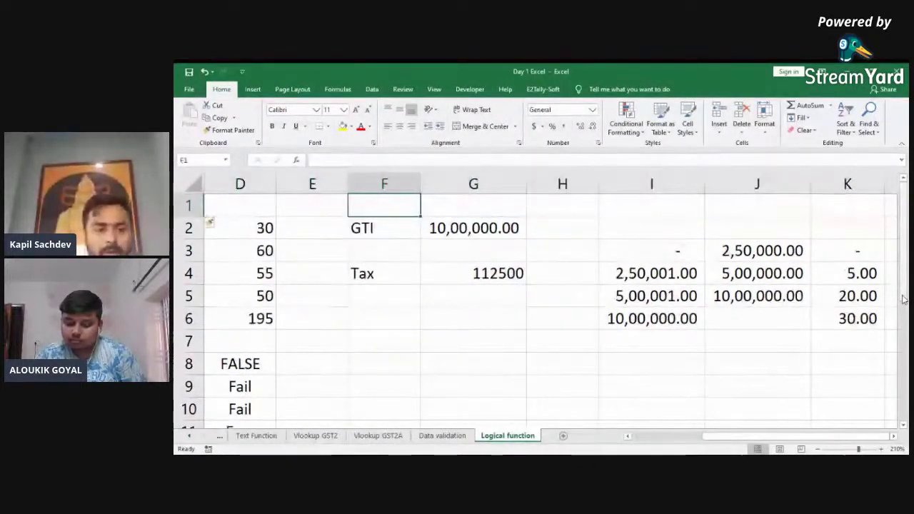
pyautogui.write('PAN')
pyautogui.press('Tab')
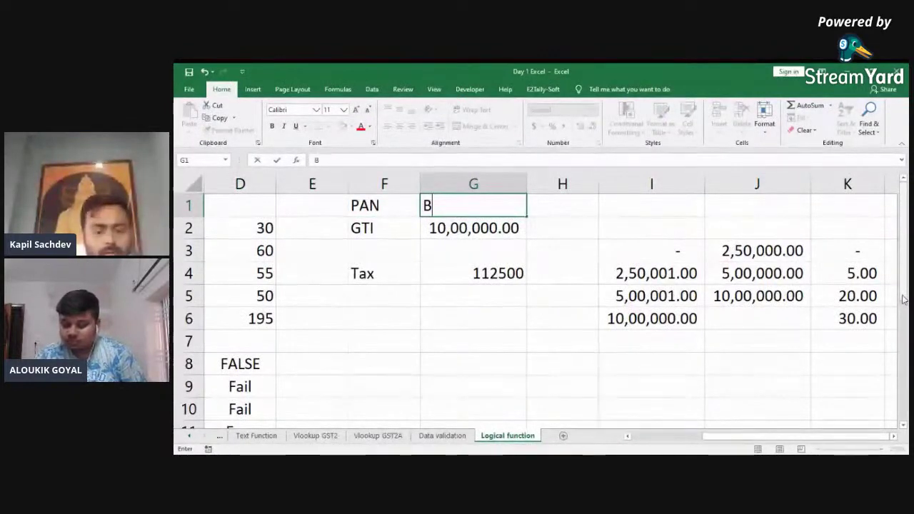
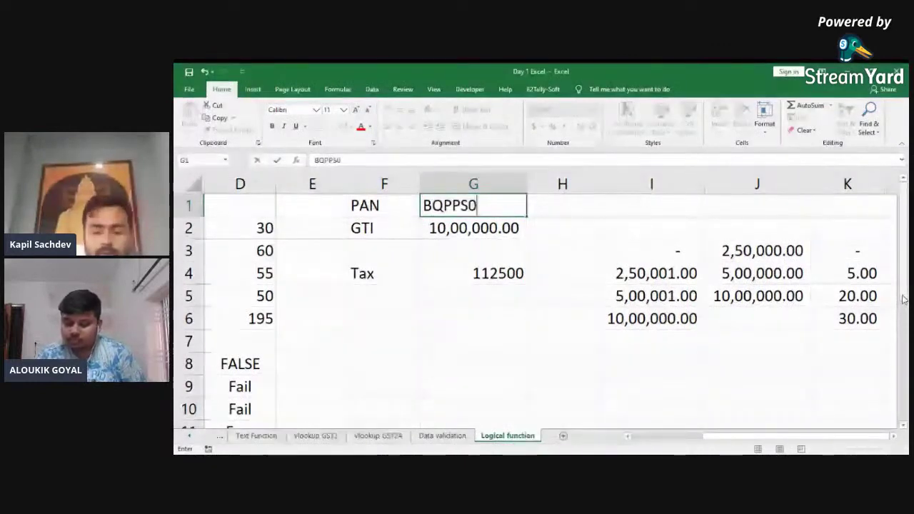
pyautogui.press('Return')
# Step: Recheck the PAN entry and the Tax value in G4, then switch to another window
pyautogui.press('Up')
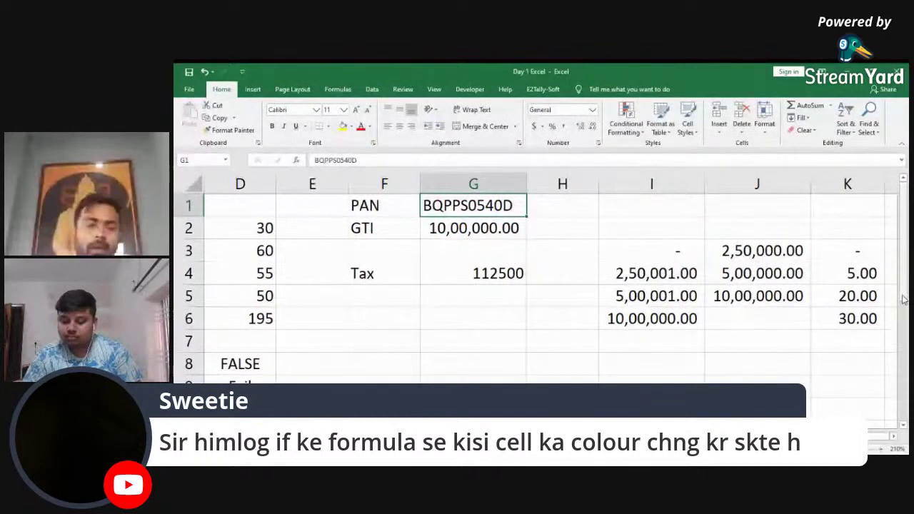
pyautogui.press('F2')
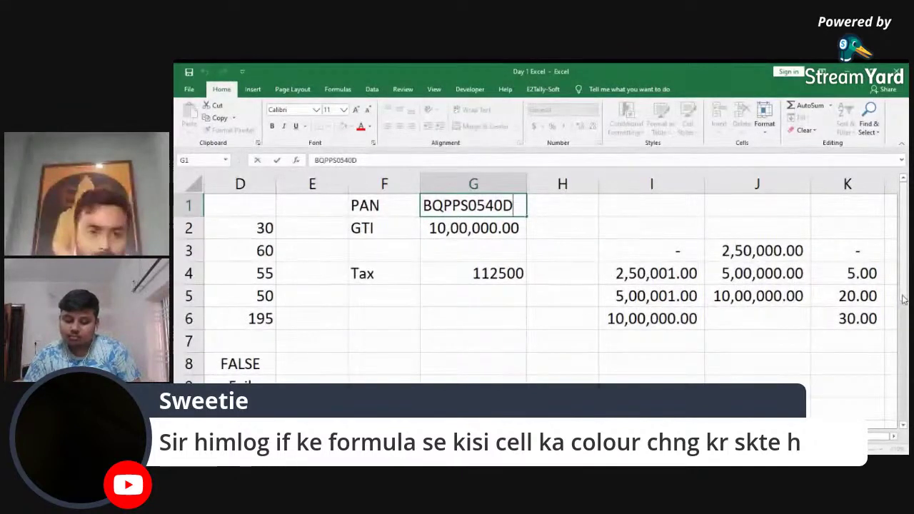
pyautogui.press('Return')
pyautogui.press('Down')
pyautogui.press('Down')
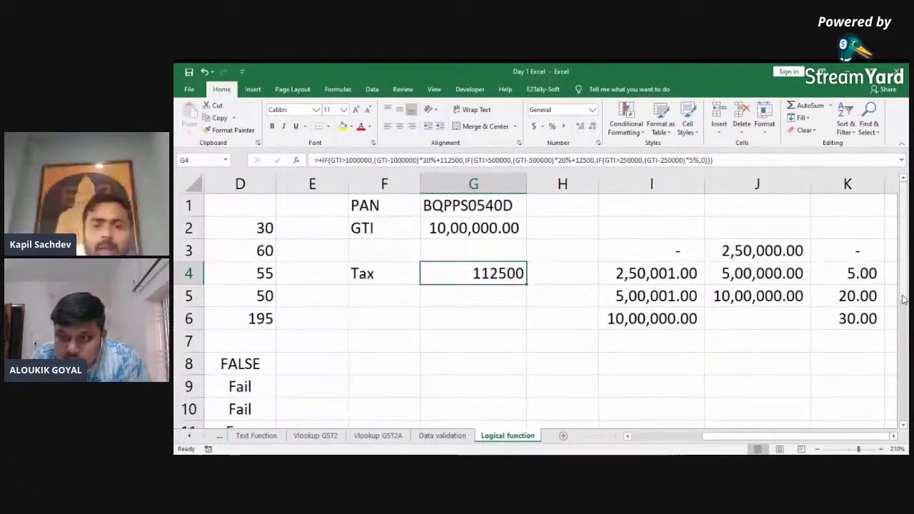
pyautogui.press('Left')
pyautogui.press('Right')
pyautogui.press('Left')
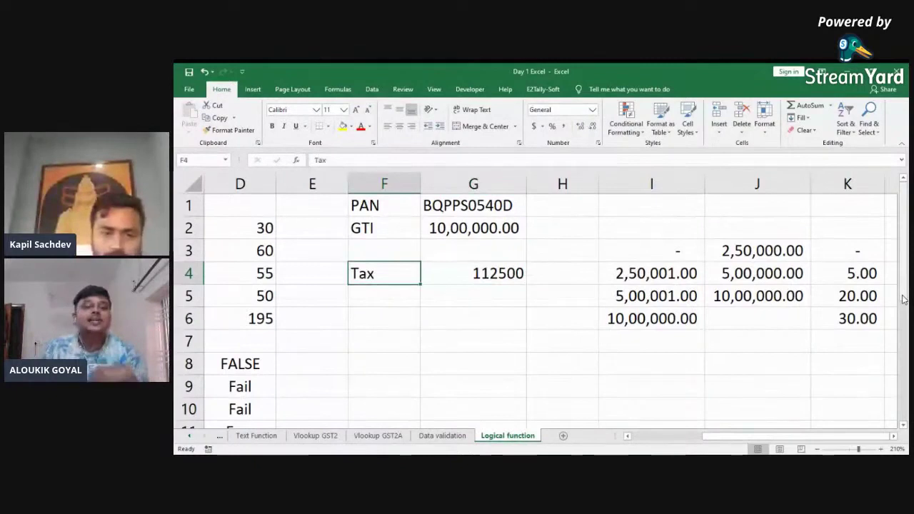
pyautogui.press('Right')
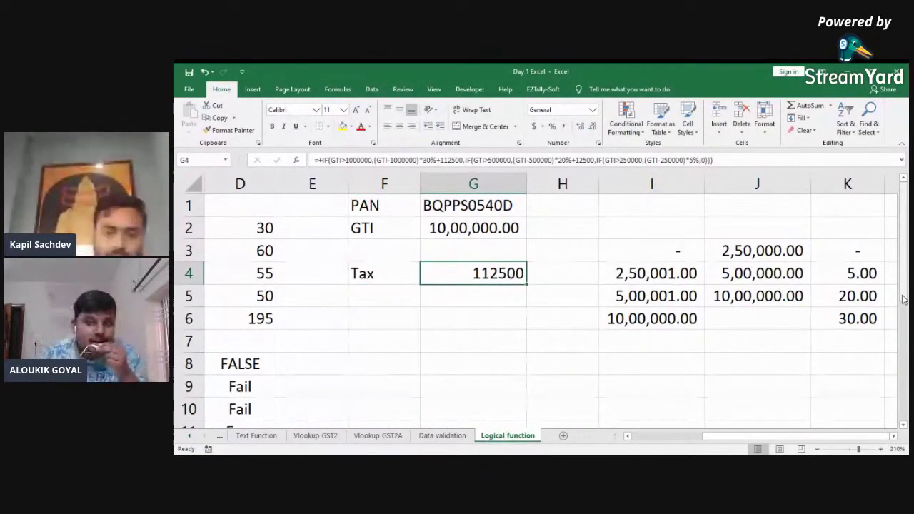
pyautogui.hotkey('alt', 'Tab')
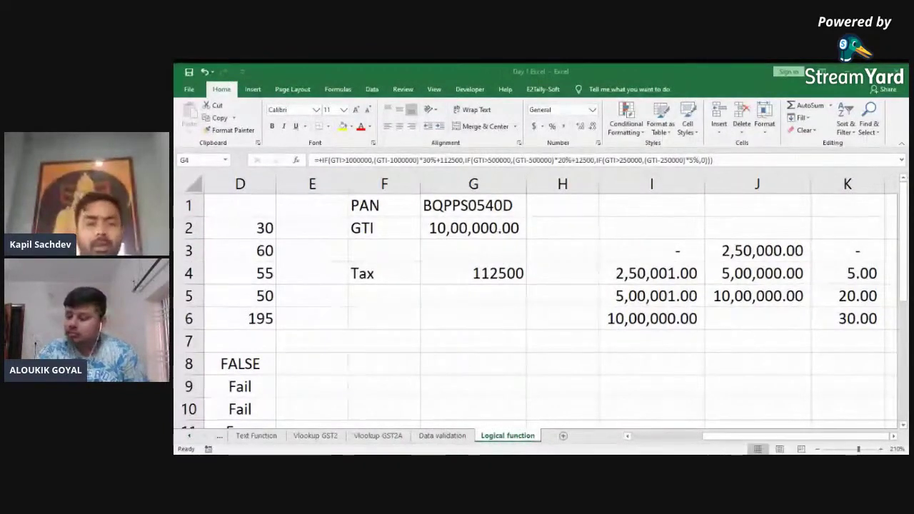
pyautogui.press('Left')
pyautogui.press('Left')
pyautogui.press('Left')
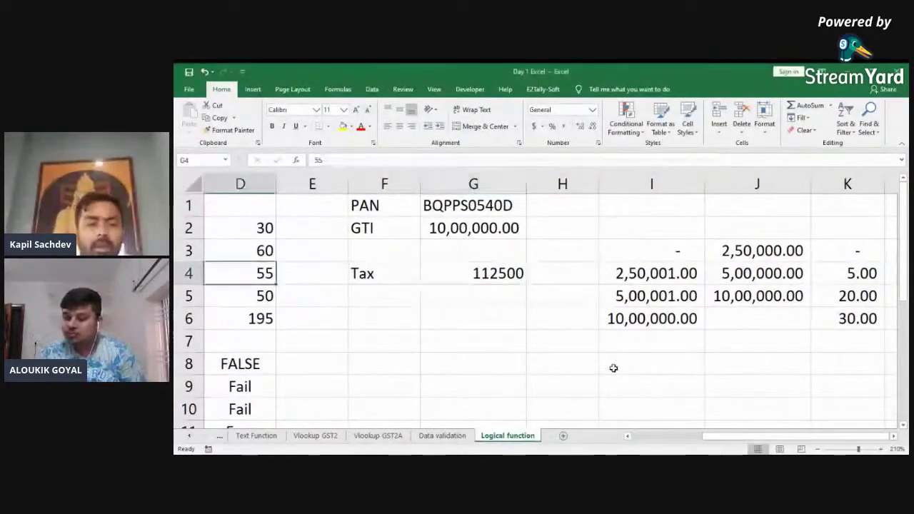
# Step: Select the Result cells D9:D11 and bring up the Conditional Formatting options
pyautogui.hscroll(-3, 614, 368)
pyautogui.press('Down')
pyautogui.press('Down')
pyautogui.press('Down')
pyautogui.press('Down')
pyautogui.press('Down')
pyautogui.press('Down')
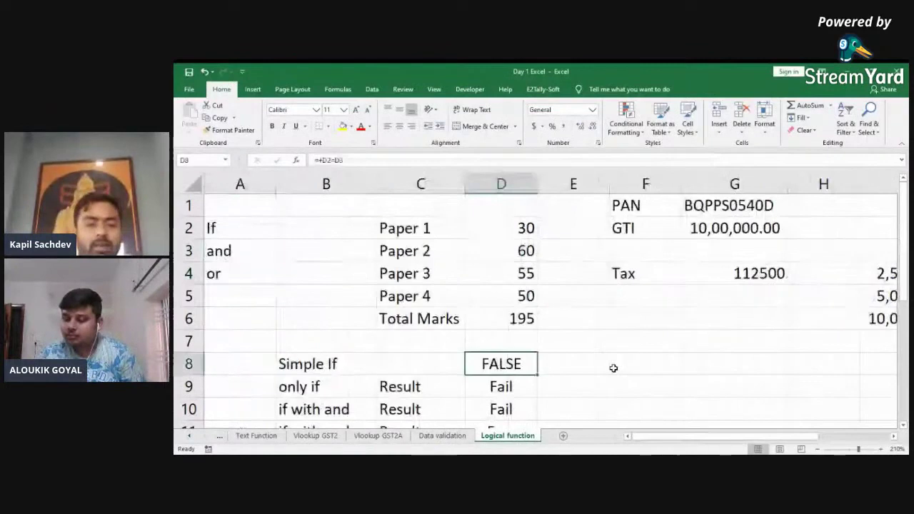
pyautogui.scroll(-2, 613, 367)
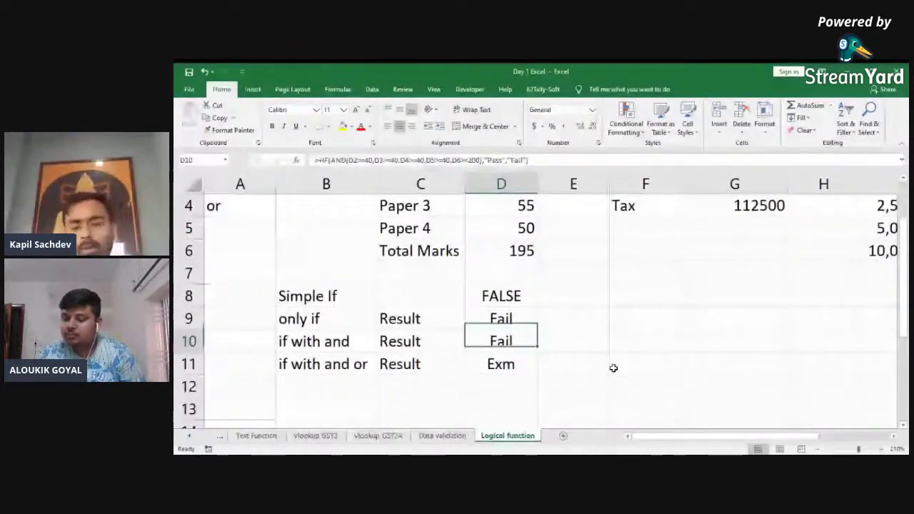
pyautogui.press('Up')
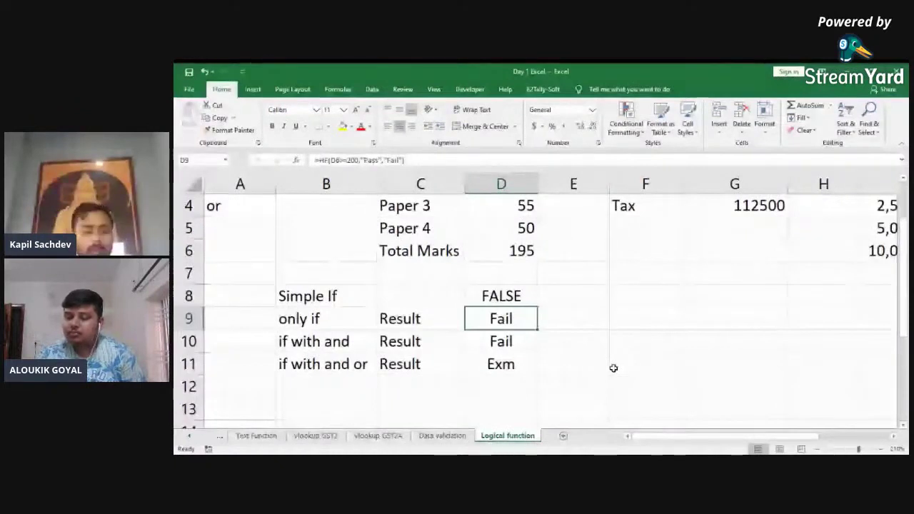
pyautogui.hotkey('shift', 'Down')
pyautogui.hotkey('shift', 'Down')
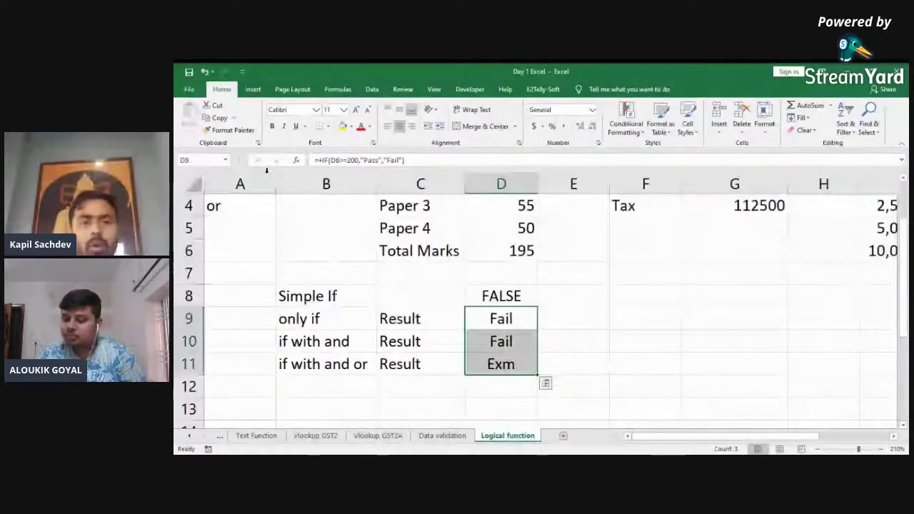
pyautogui.click(628, 128)
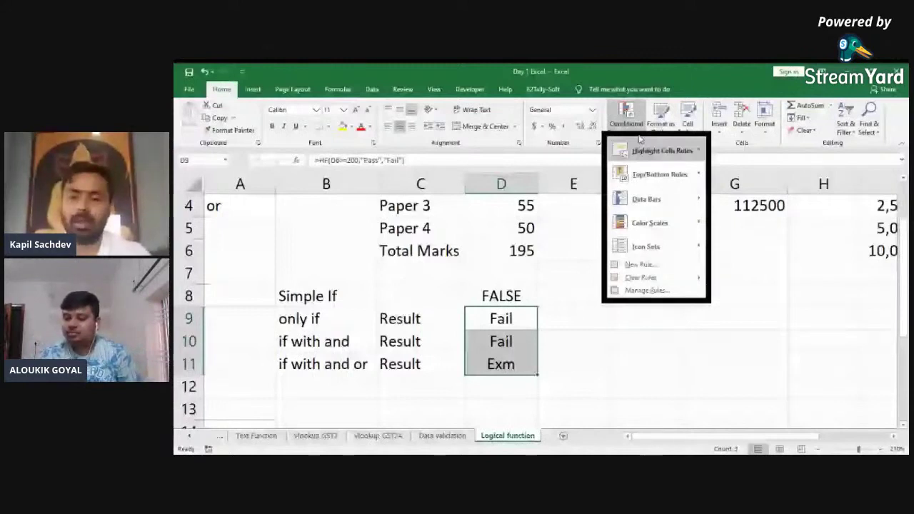
# Step: Highlight Result cells containing 'Pass' with green fill and dark green text
pyautogui.moveTo(660, 150)
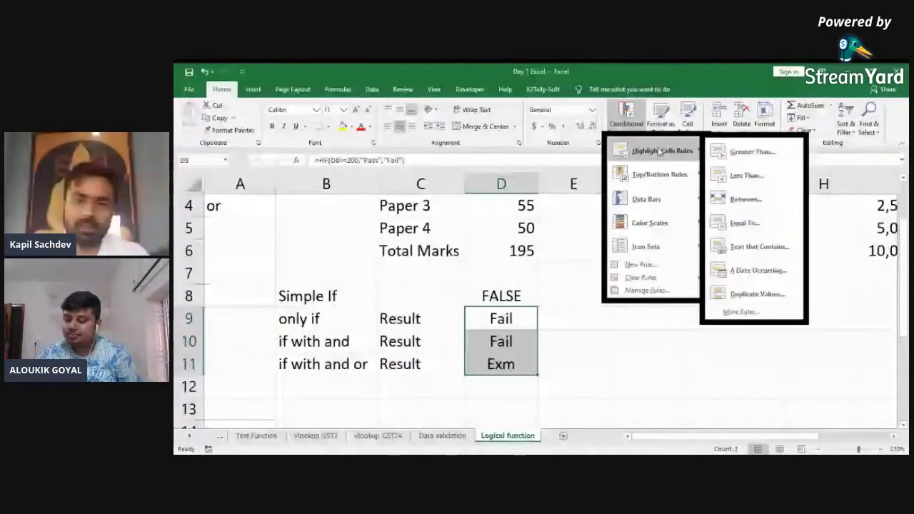
pyautogui.click(746, 247)
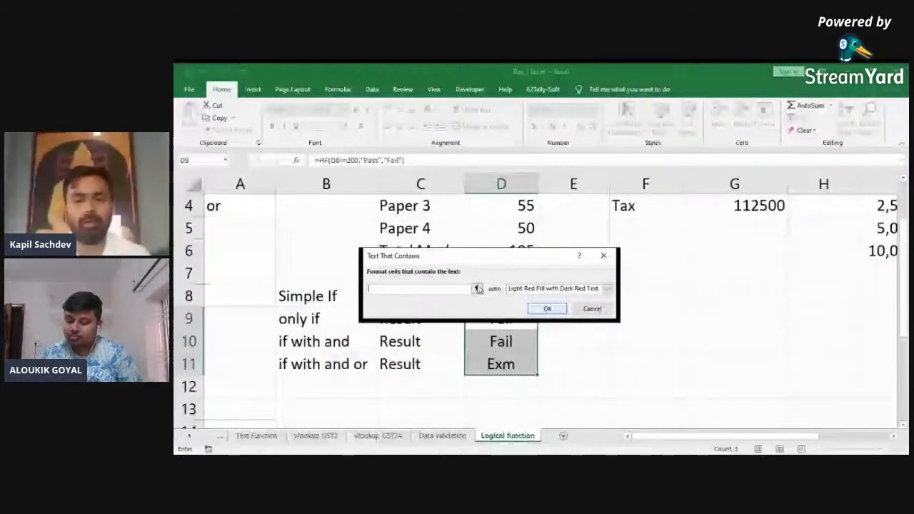
pyautogui.write('Pass')
pyautogui.click(553, 288)
pyautogui.click(572, 317)
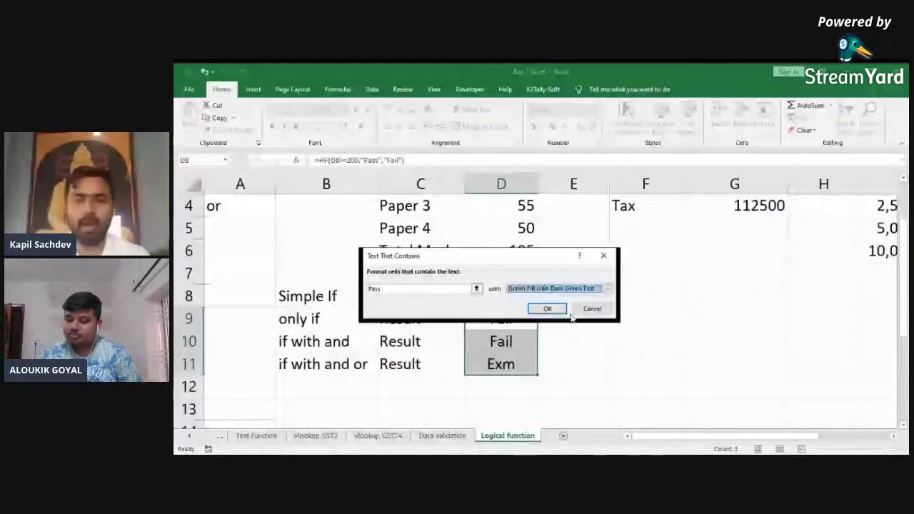
pyautogui.click(548, 310)
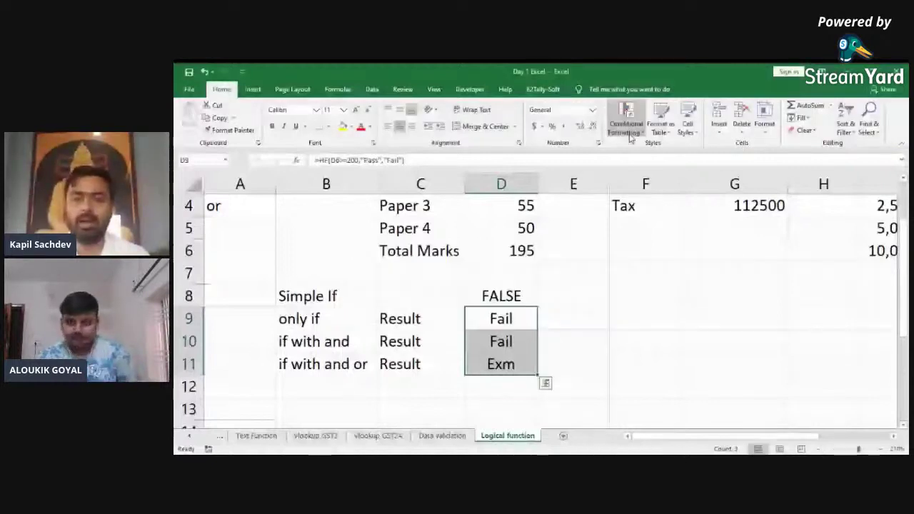
# Step: Add a Text That Contains rule shading 'Fail' with light red fill and dark red text
pyautogui.click(628, 132)
pyautogui.moveTo(650, 154)
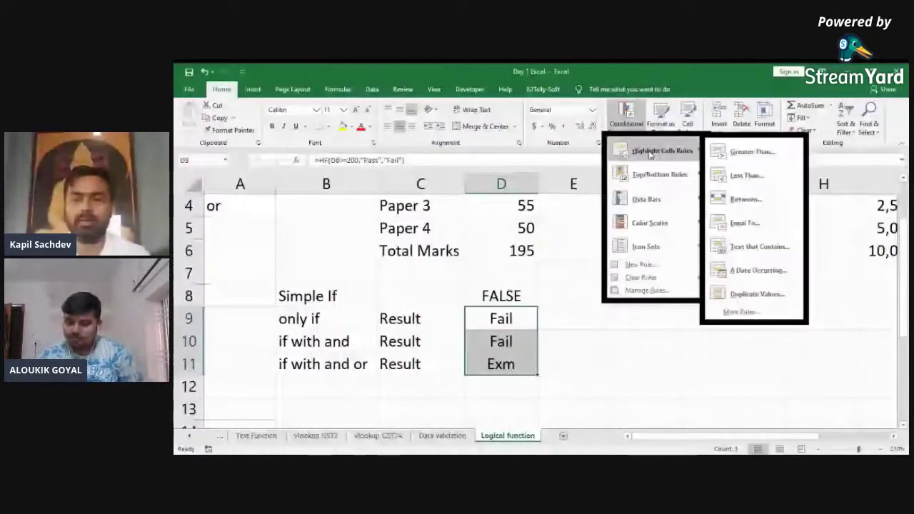
pyautogui.click(749, 248)
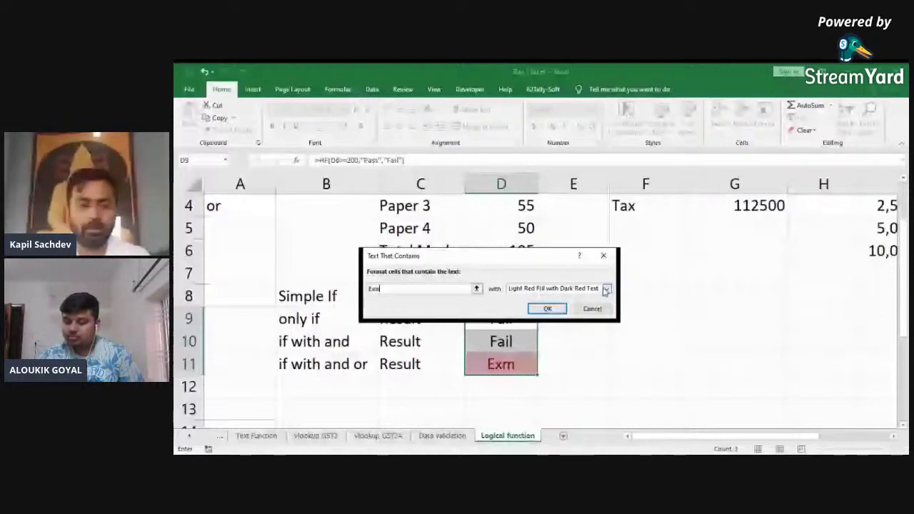
pyautogui.press('BackSpace')
pyautogui.press('BackSpace')
pyautogui.press('BackSpace')
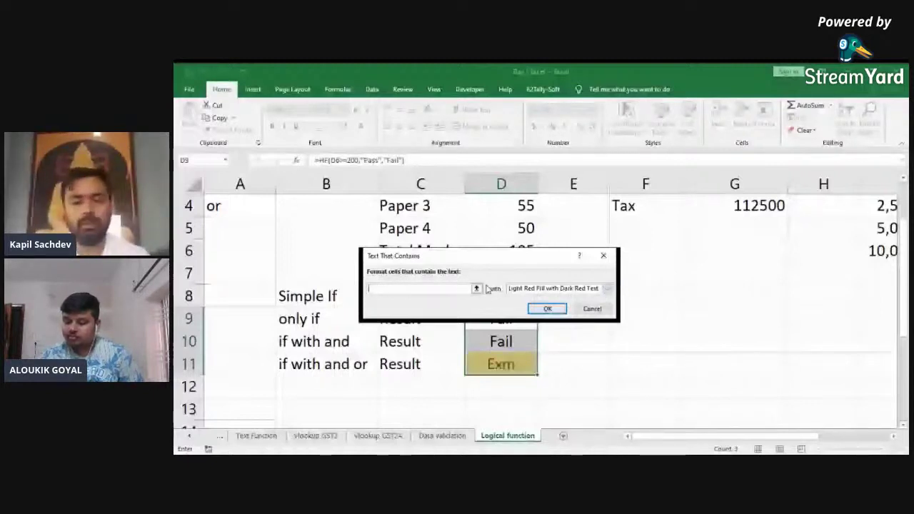
pyautogui.click(547, 309)
pyautogui.press('Up')
pyautogui.press('Up')
pyautogui.press('Up')
pyautogui.press('Up')
pyautogui.press('Up')
pyautogui.press('Up')
pyautogui.press('Up')
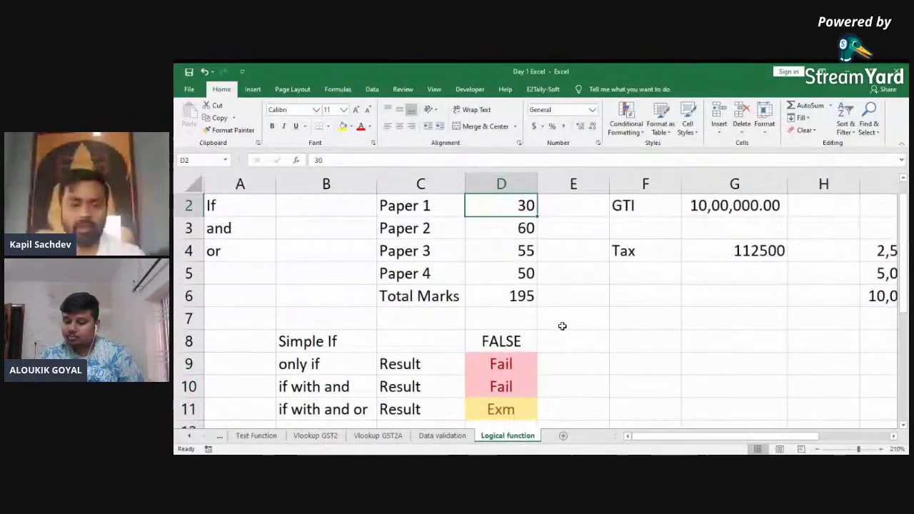
# Step: Change Paper 1's mark in D2 to 40, making the total 205 and all results Pass
pyautogui.scroll(1, 562, 326)
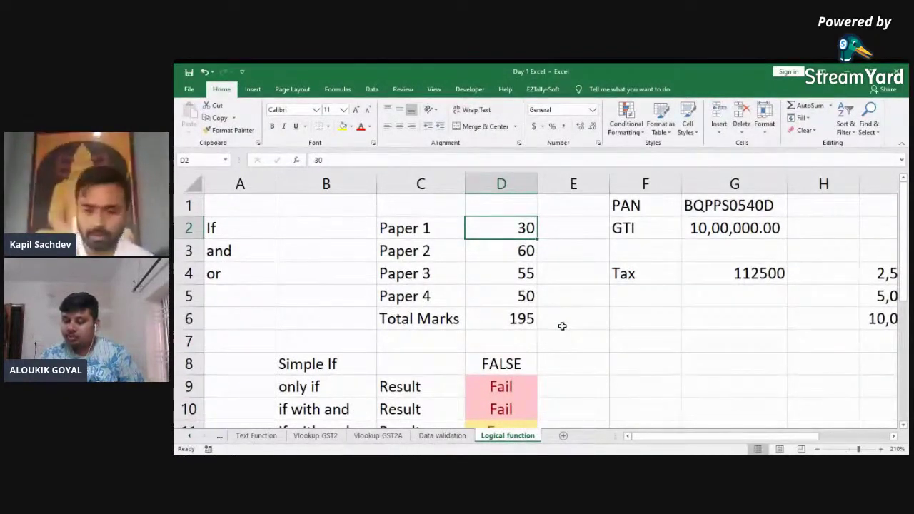
pyautogui.write('40')
pyautogui.press('Return')
pyautogui.press('Return')
pyautogui.press('Down')
pyautogui.press('Down')
pyautogui.press('Down')
pyautogui.press('Down')
pyautogui.press('Down')
pyautogui.press('Down')
pyautogui.press('Down')
pyautogui.press('Down')
pyautogui.press('Up')
pyautogui.press('Up')
pyautogui.press('Up')
pyautogui.press('Down')
pyautogui.press('Down')
pyautogui.press('Up')
pyautogui.press('Up')
pyautogui.press('Up')
pyautogui.press('Up')
pyautogui.press('Up')
pyautogui.press('Up')
pyautogui.press('Up')
pyautogui.press('Up')
pyautogui.press('Up')
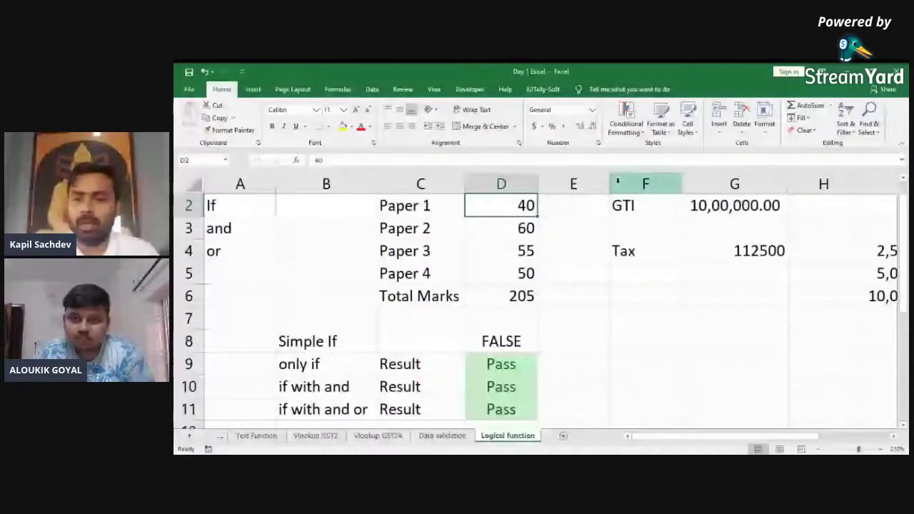
pyautogui.click(626, 116)
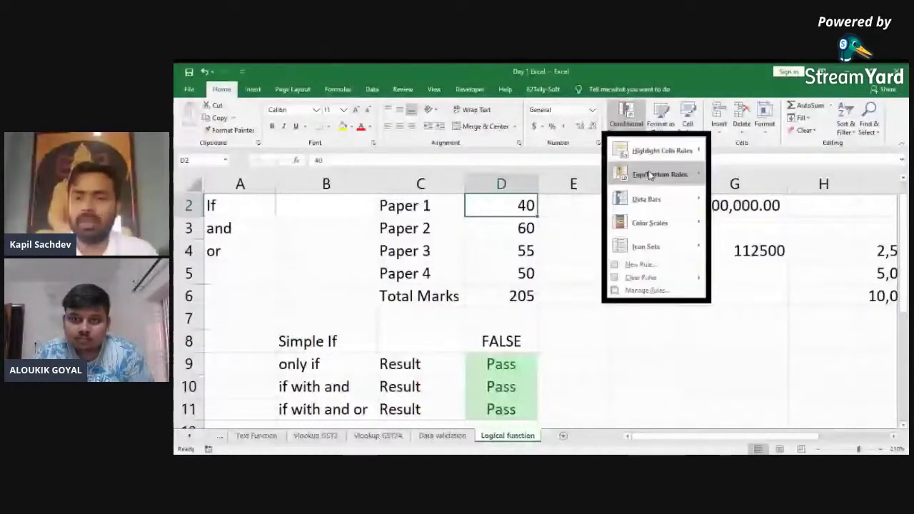
pyautogui.moveTo(661, 150)
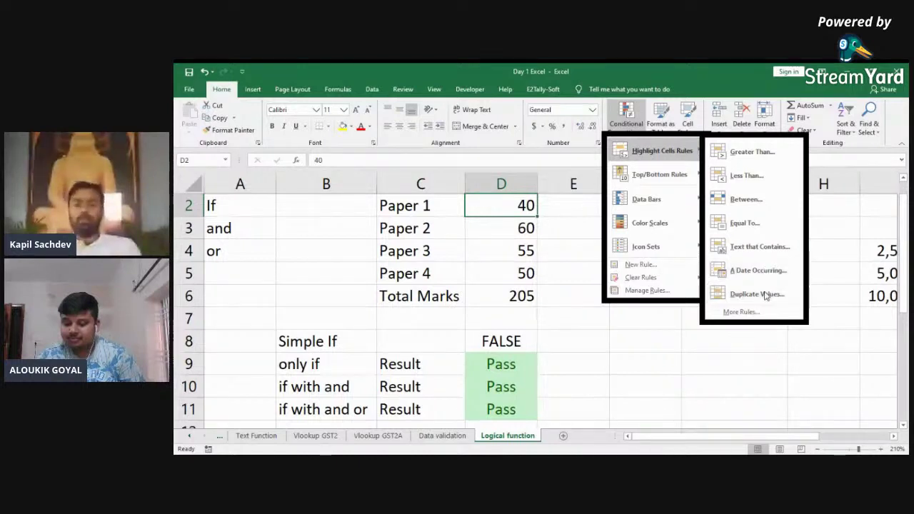
pyautogui.click(623, 327)
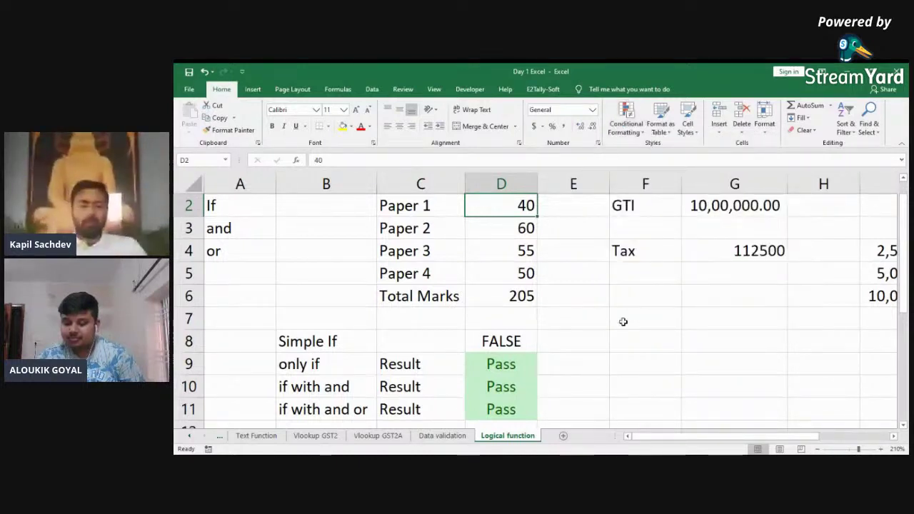
# Step: On the Vlookup GST2 sheet, select the invoice numbers B2:B10
pyautogui.hotkey('ctrl', 'pageup')
pyautogui.hotkey('ctrl', 'pageup')
pyautogui.hotkey('ctrl', 'pageup')
pyautogui.hotkey('ctrl', 'pageup')
pyautogui.hotkey('ctrl', 'pagedown')
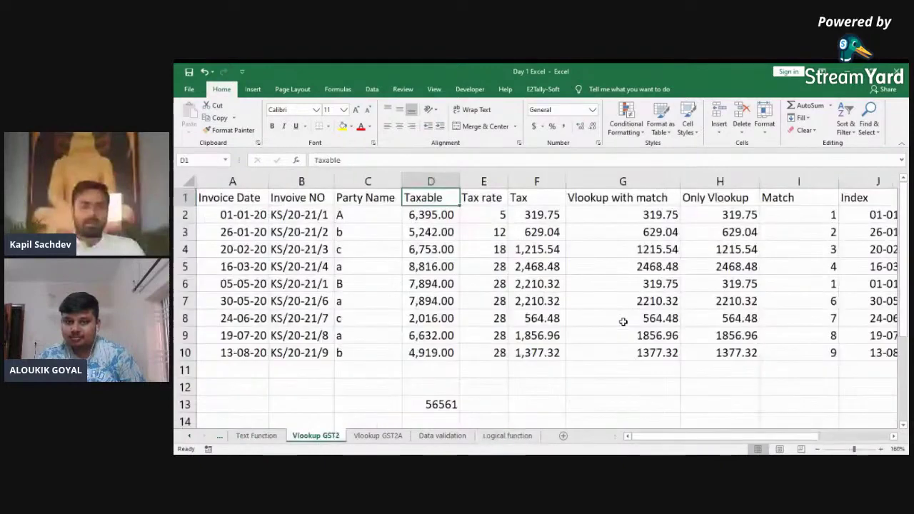
pyautogui.press('Left')
pyautogui.press('Left')
pyautogui.press('Down')
pyautogui.hotkey('ctrl', 'shift', 'Down')
pyautogui.press('Up')
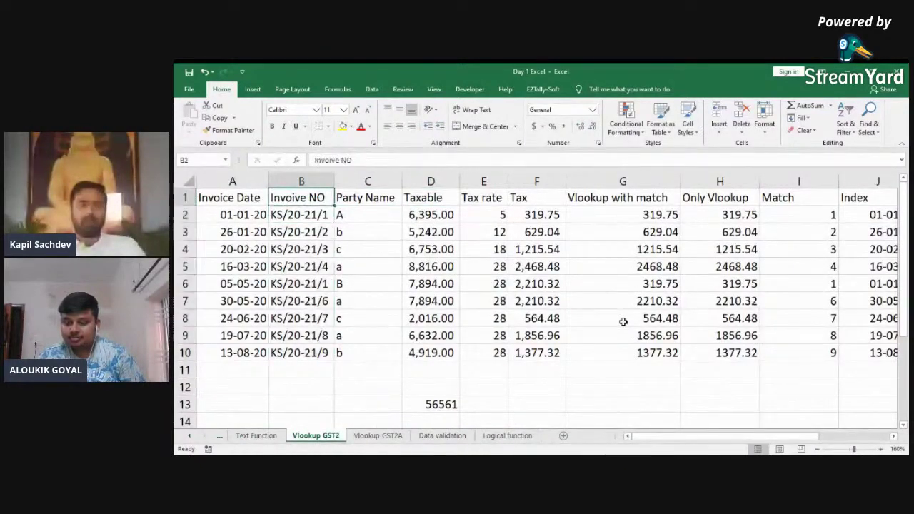
pyautogui.hotkey('ctrl', 'shift', 'Down')
pyautogui.press('Down')
pyautogui.hotkey('ctrl', 'shift', 'Down')
pyautogui.press('Up')
pyautogui.press('Down')
pyautogui.hotkey('ctrl', 'shift', 'Down')
pyautogui.press('Up')
pyautogui.press('Down')
pyautogui.hotkey('ctrl', 'shift', 'Down')
pyautogui.press('Down')
pyautogui.press('Up')
pyautogui.hotkey('ctrl', 'shift', 'Down')
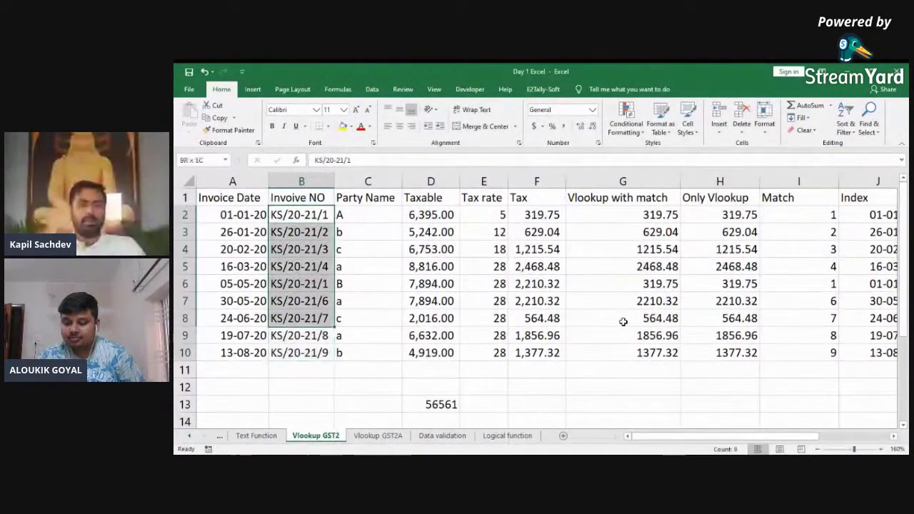
pyautogui.press('Right')
pyautogui.hotkey('ctrl', 'shift', 'Down')
pyautogui.press('Right')
pyautogui.hotkey('ctrl', 'shift', 'Down')
pyautogui.press('Right')
pyautogui.hotkey('ctrl', 'shift', 'Down')
pyautogui.press('Left')
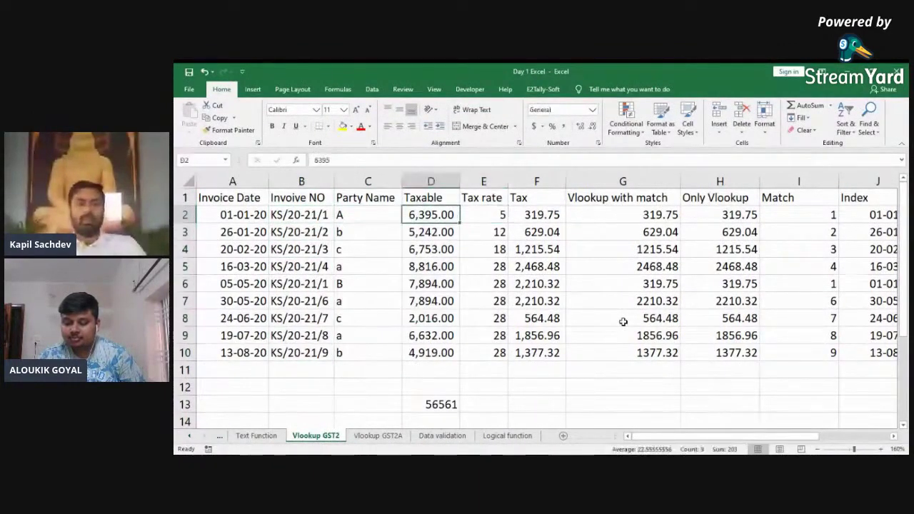
pyautogui.press('Left')
pyautogui.hotkey('ctrl', 'shift', 'Down')
pyautogui.press('Left')
pyautogui.hotkey('ctrl', 'shift', 'Down')
pyautogui.press('Right')
pyautogui.press('Left')
pyautogui.hotkey('ctrl', 'shift', 'Down')
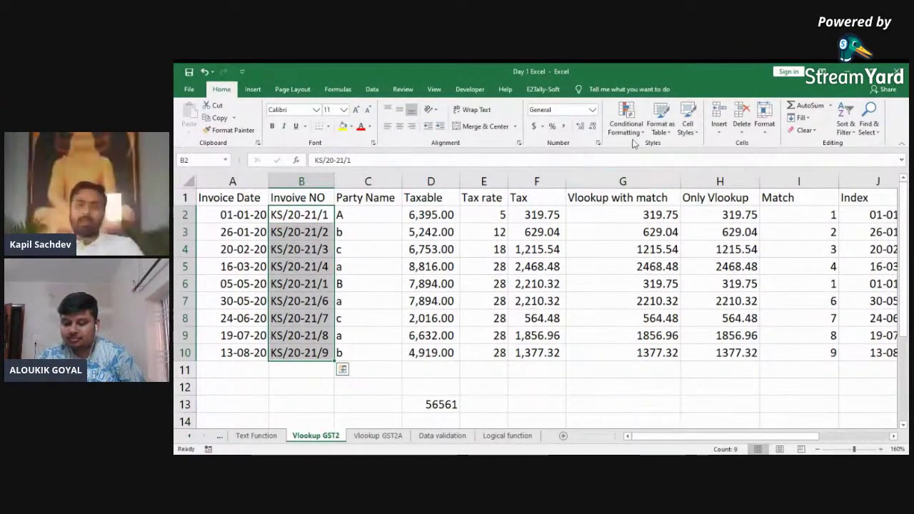
# Step: Apply a Duplicate Values rule so the repeated KS/20-21/1 shows light red
pyautogui.click(626, 118)
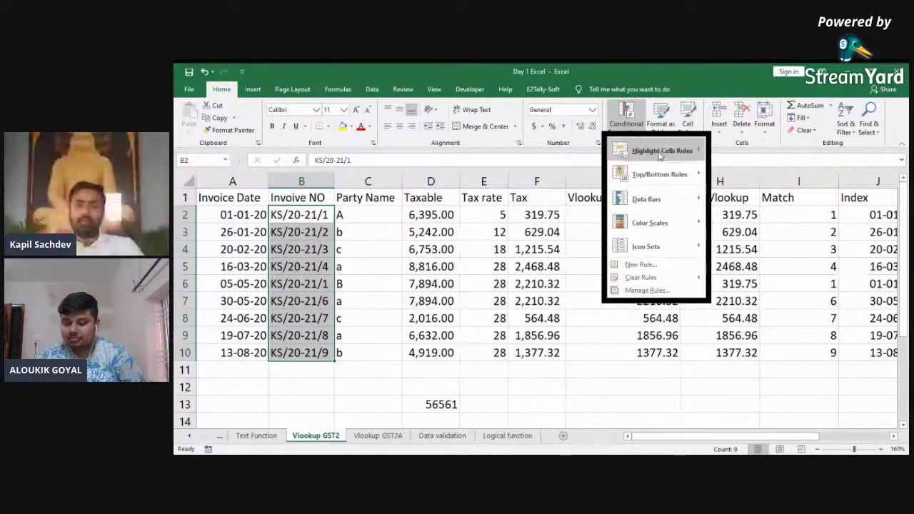
pyautogui.moveTo(660, 156)
pyautogui.click(751, 292)
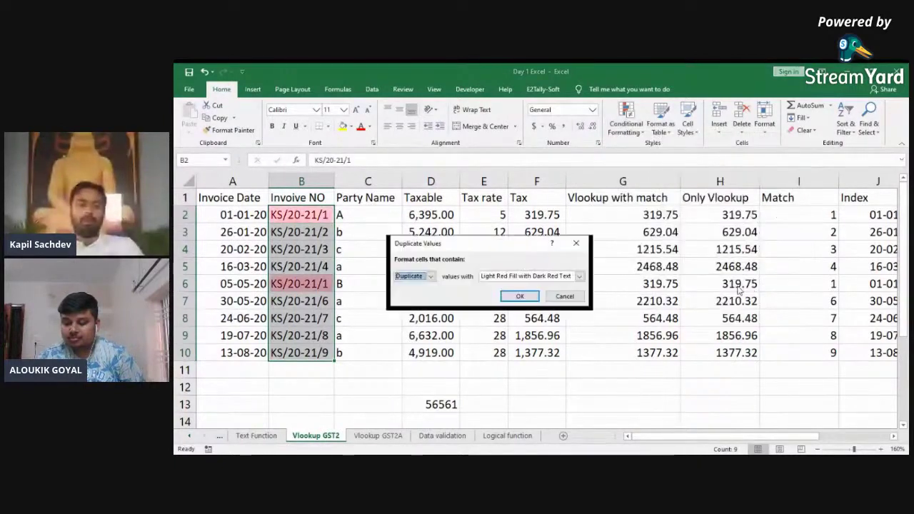
pyautogui.click(519, 296)
pyautogui.press('Up')
pyautogui.press('Down')
pyautogui.press('Down')
pyautogui.press('Down')
pyautogui.press('Down')
pyautogui.press('Down')
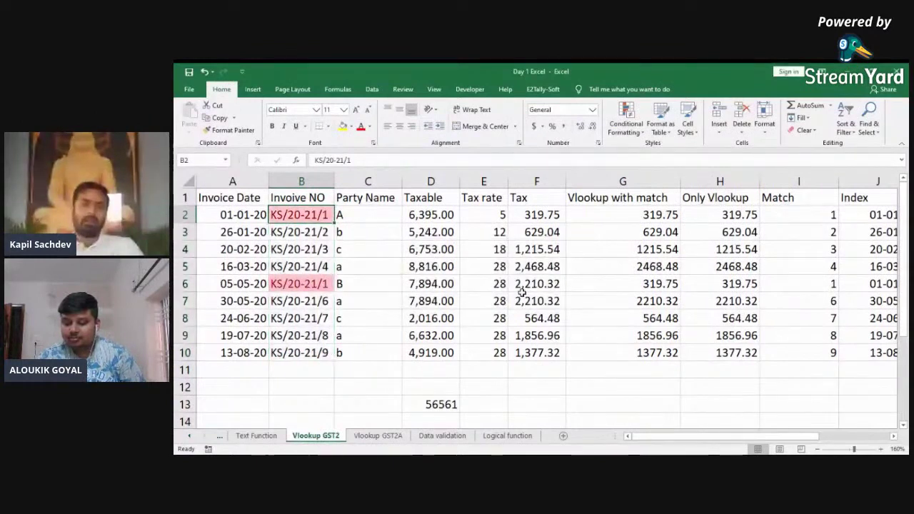
pyautogui.press('Up')
pyautogui.press('Up')
pyautogui.press('Up')
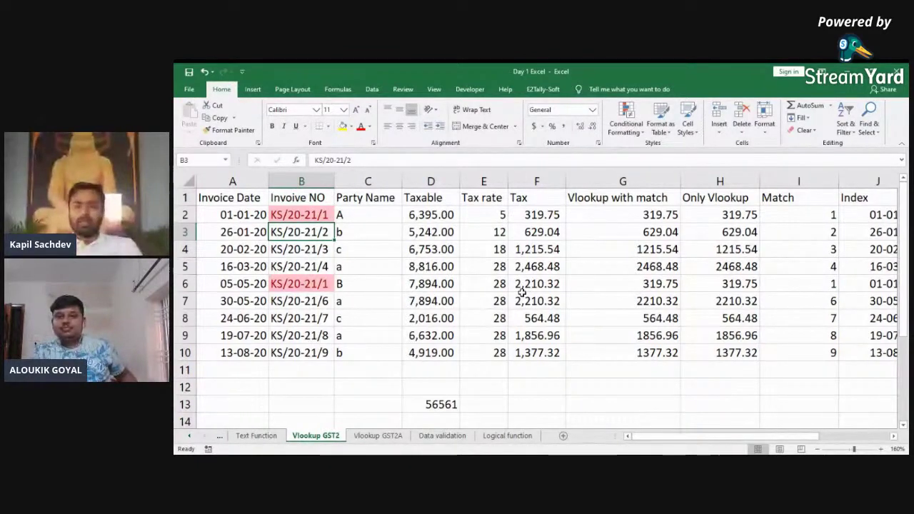
# Step: Browse the Conditional Formatting menu twice without applying any rule
pyautogui.click(639, 139)
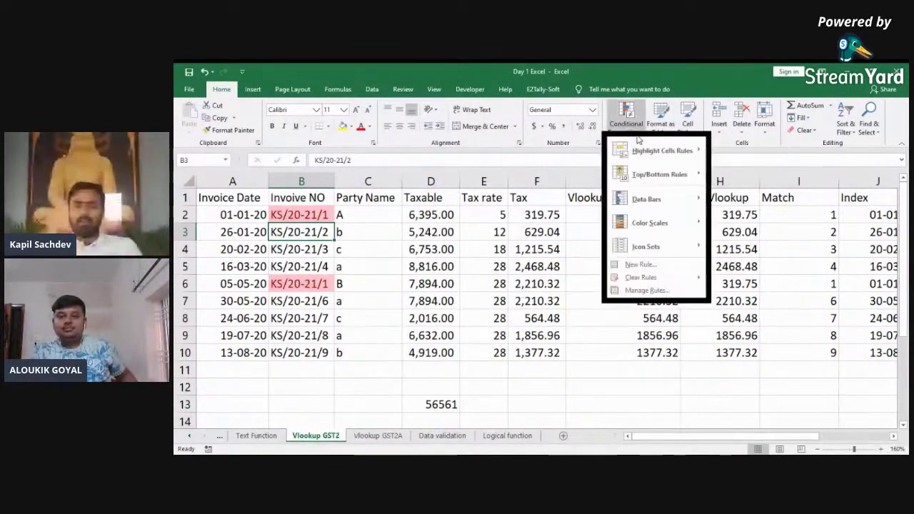
pyautogui.moveTo(660, 150)
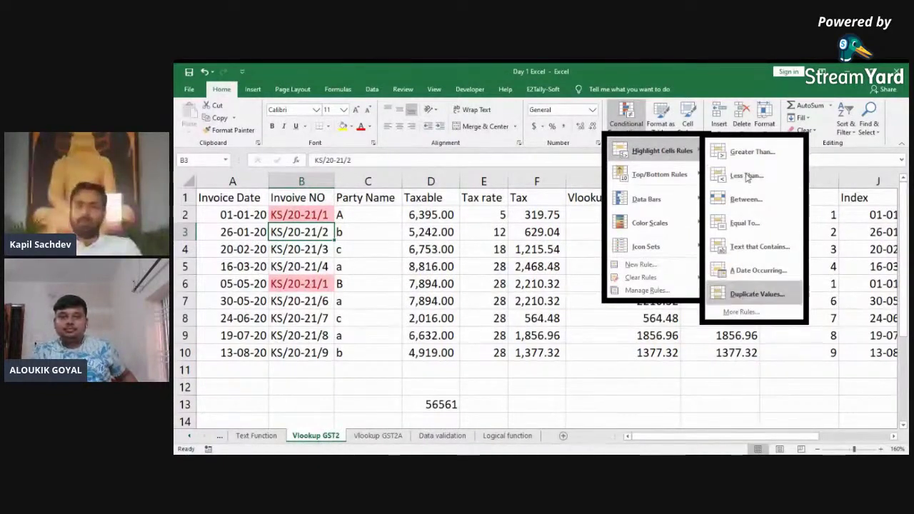
pyautogui.moveTo(677, 214)
pyautogui.click(394, 307)
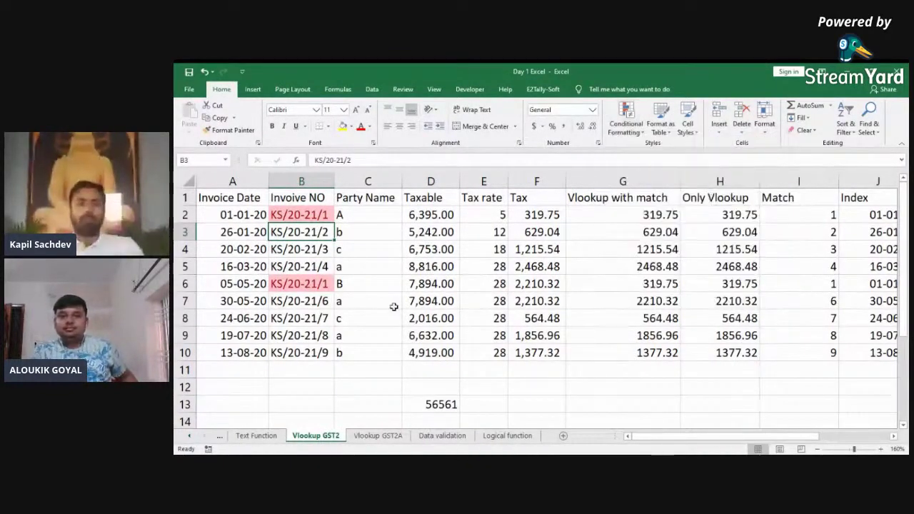
pyautogui.press('Right')
pyautogui.press('Right')
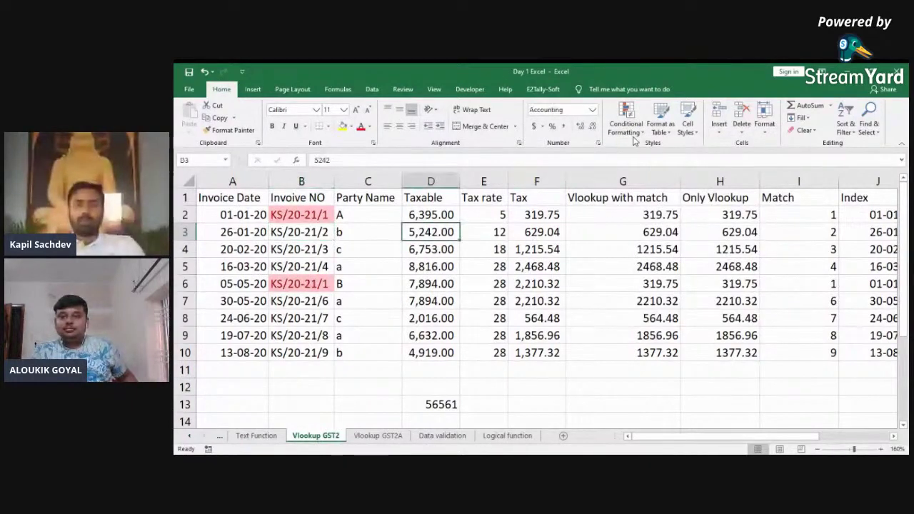
pyautogui.click(638, 134)
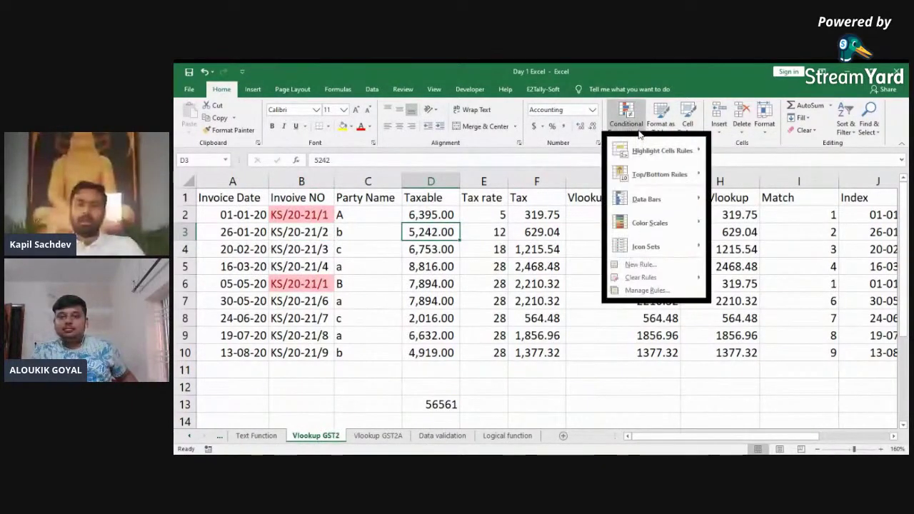
pyautogui.moveTo(646, 152)
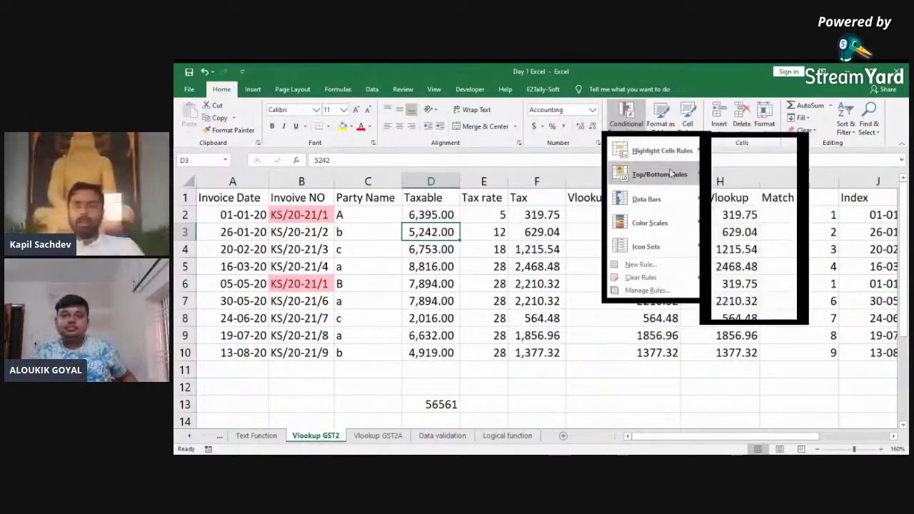
pyautogui.moveTo(677, 182)
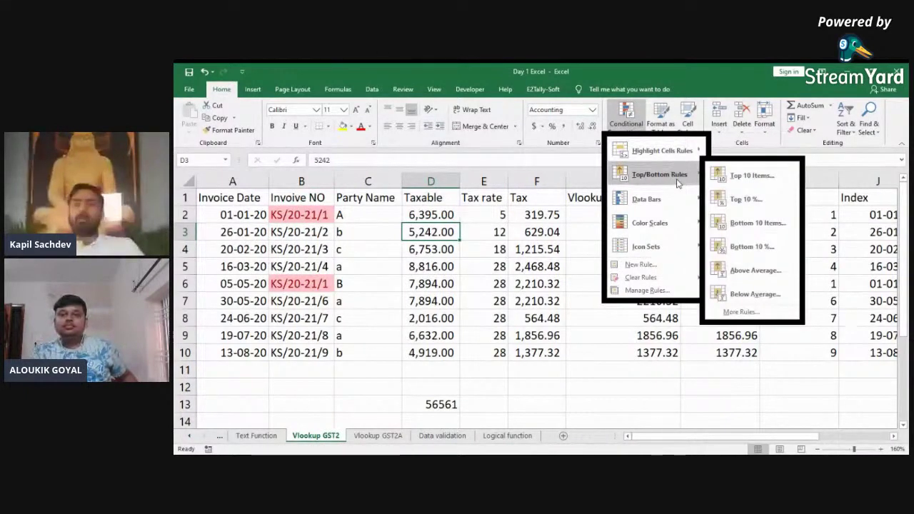
pyautogui.click(512, 243)
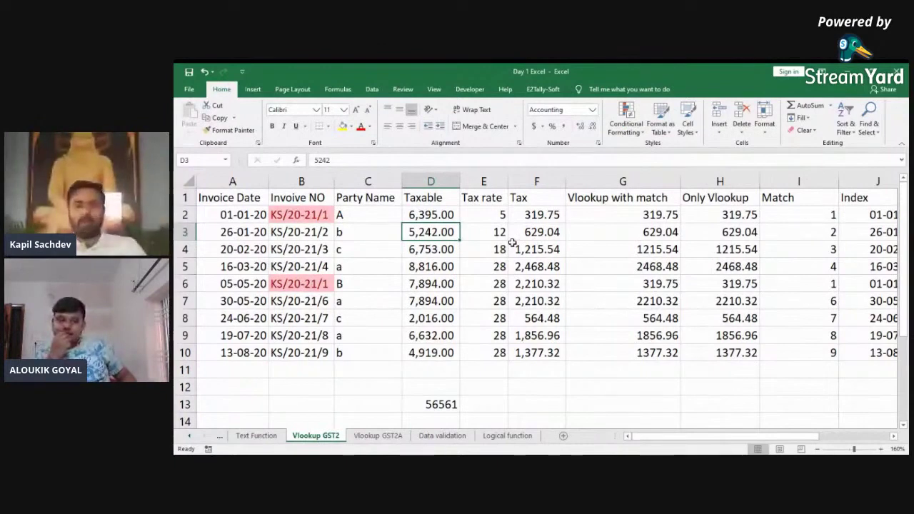
# Step: Highlight the top 2 Taxable values in D2:D10 with a Top Items rule
pyautogui.press('Up')
pyautogui.hotkey('ctrl', 'shift', 'Down')
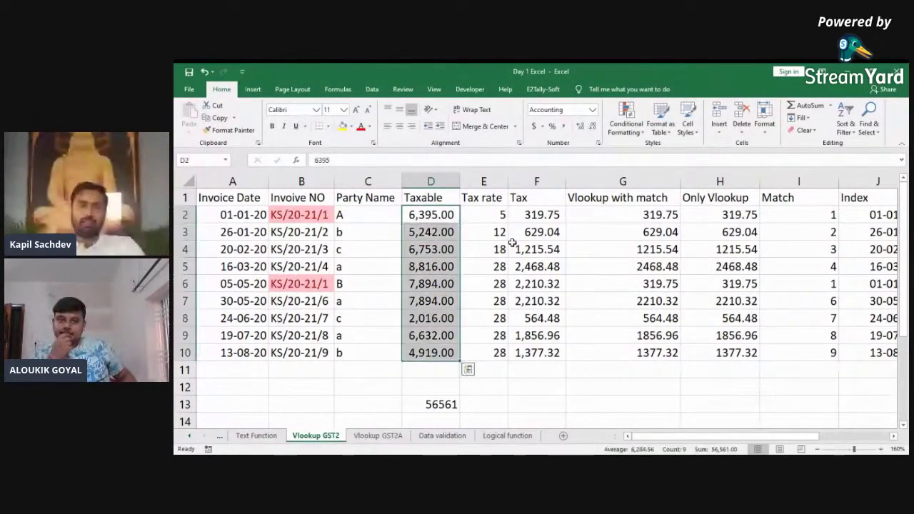
pyautogui.click(632, 128)
pyautogui.moveTo(684, 173)
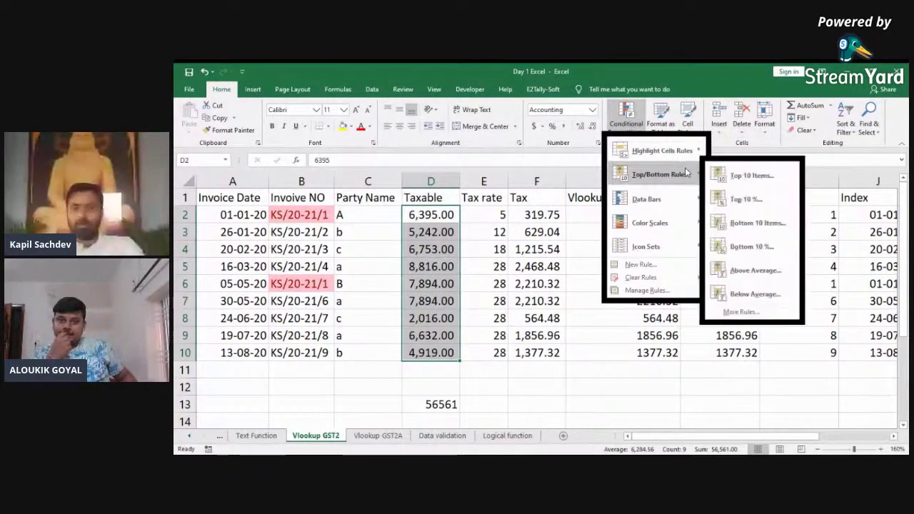
pyautogui.click(719, 178)
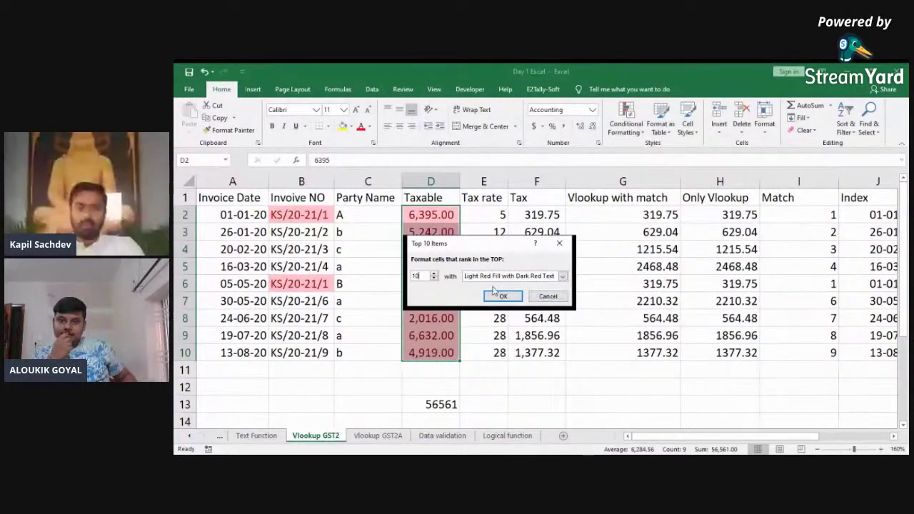
pyautogui.write('2')
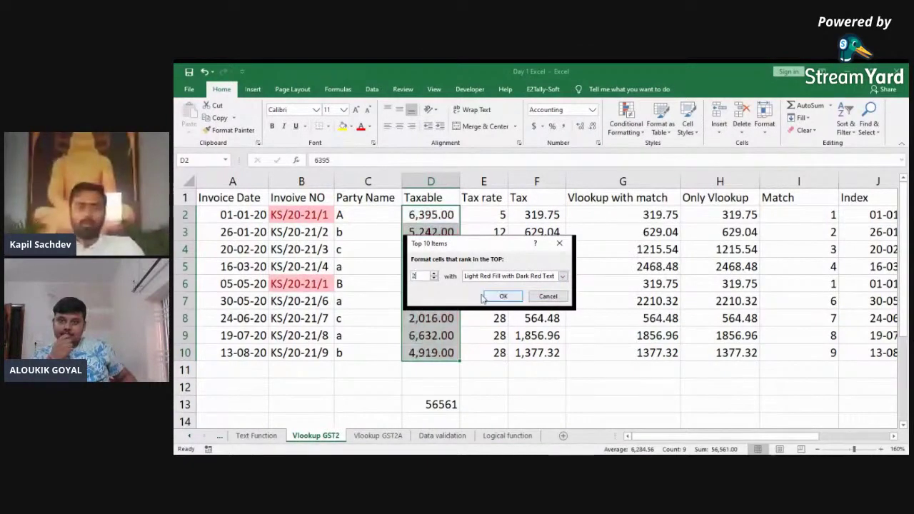
pyautogui.click(496, 297)
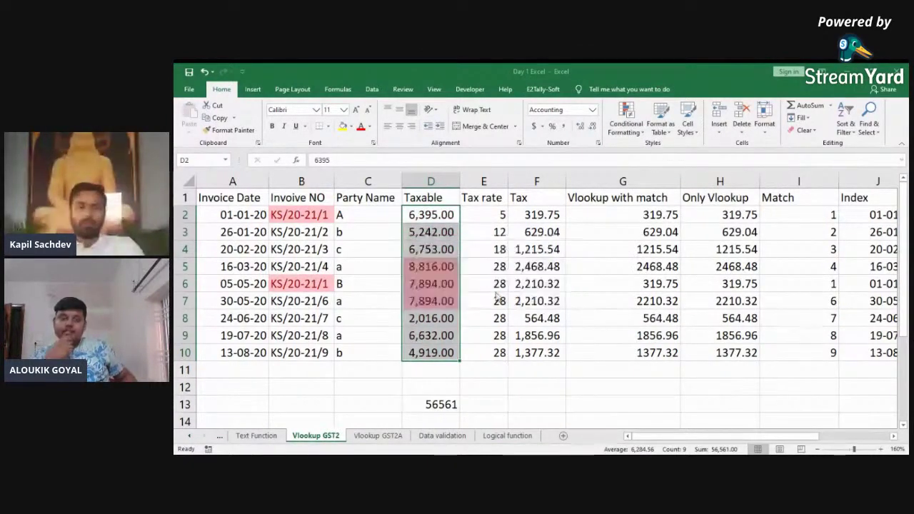
pyautogui.click(432, 284)
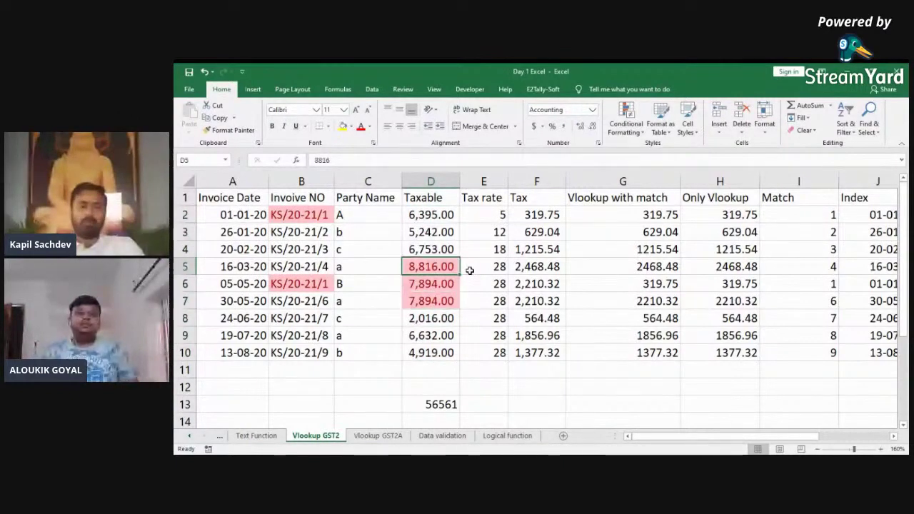
# Step: Apply a bottom-ranked highlighting rule at cell D5 with default settings
pyautogui.press('Up')
pyautogui.press('Up')
pyautogui.click(625, 120)
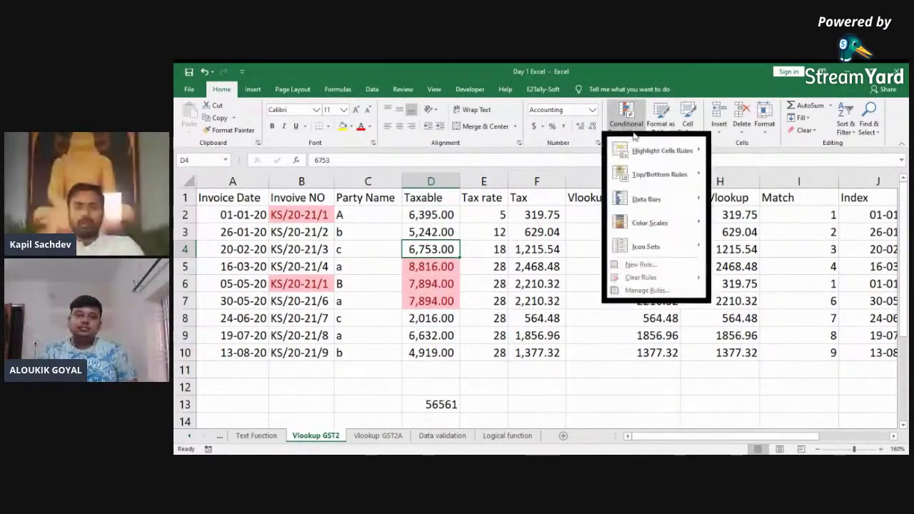
pyautogui.moveTo(659, 175)
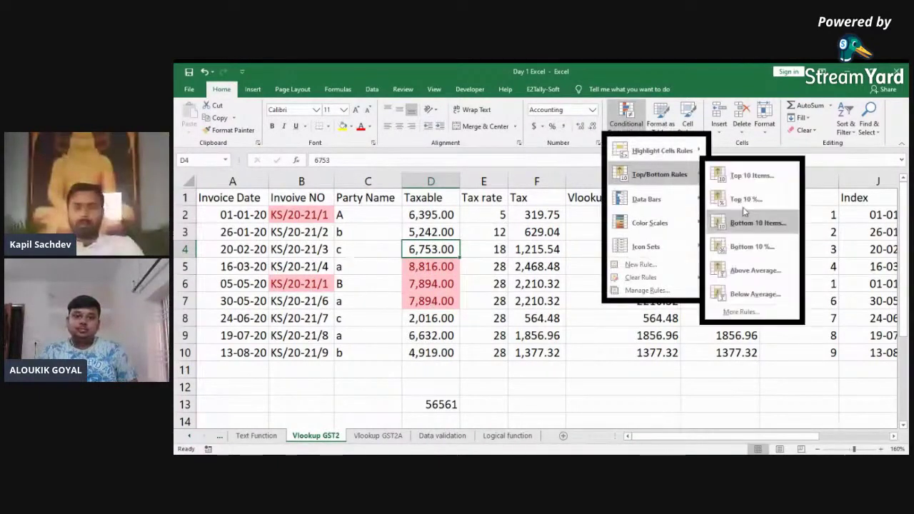
pyautogui.click(754, 225)
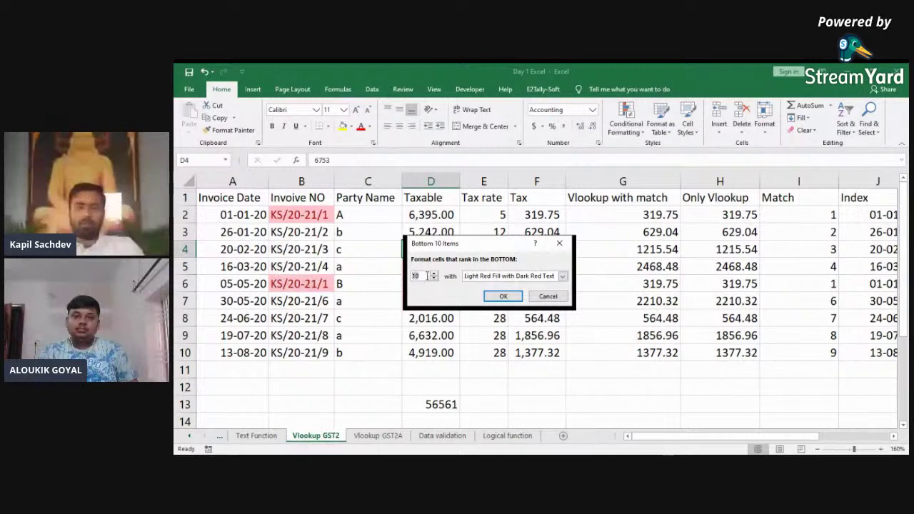
pyautogui.press('Return')
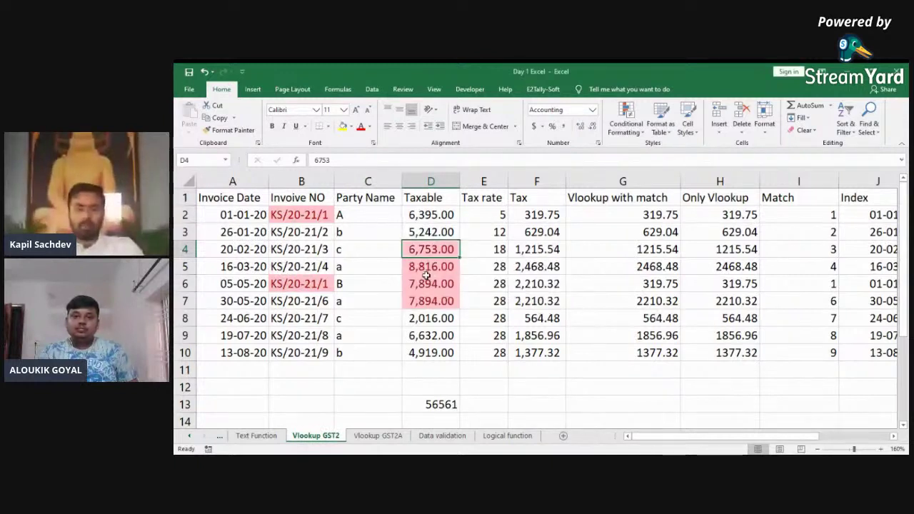
# Step: Clear the conditional formatting rules from the selected cells D2:D10
pyautogui.press('Up')
pyautogui.press('Up')
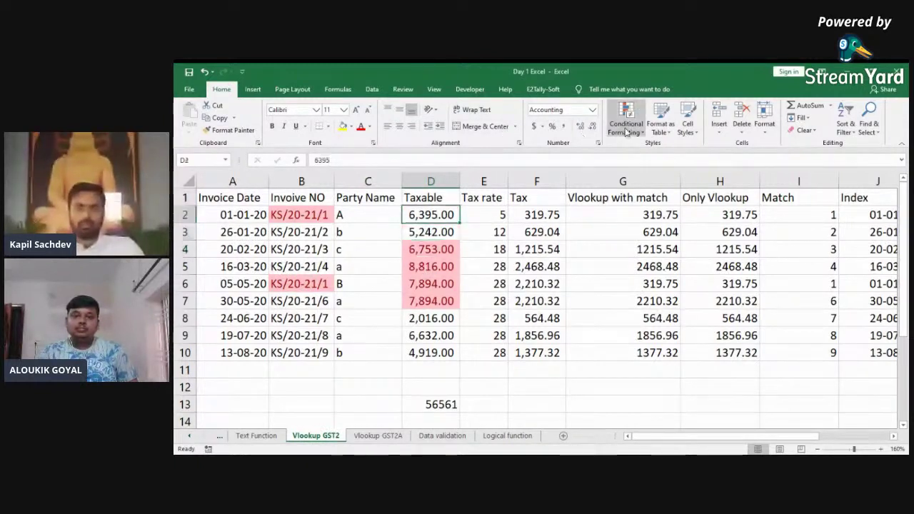
pyautogui.hotkey('ctrl', 'shift', 'Down')
pyautogui.click(626, 132)
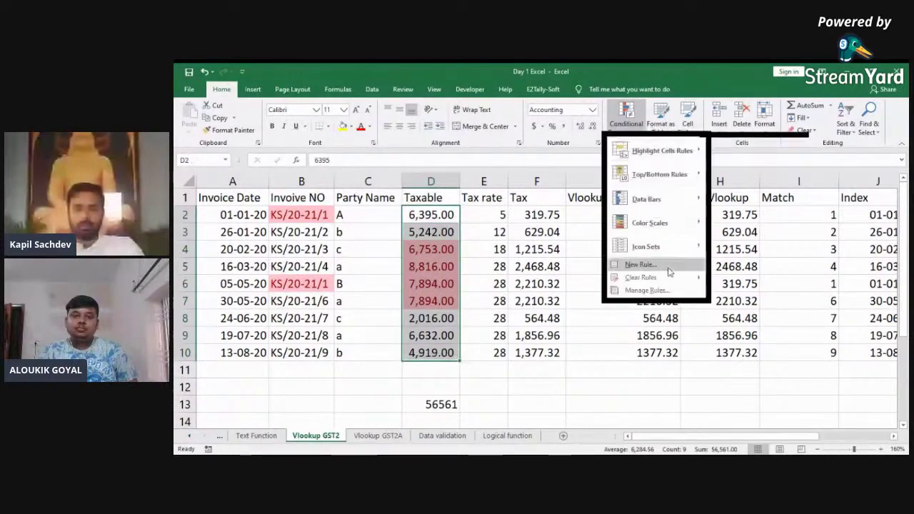
pyautogui.moveTo(669, 277)
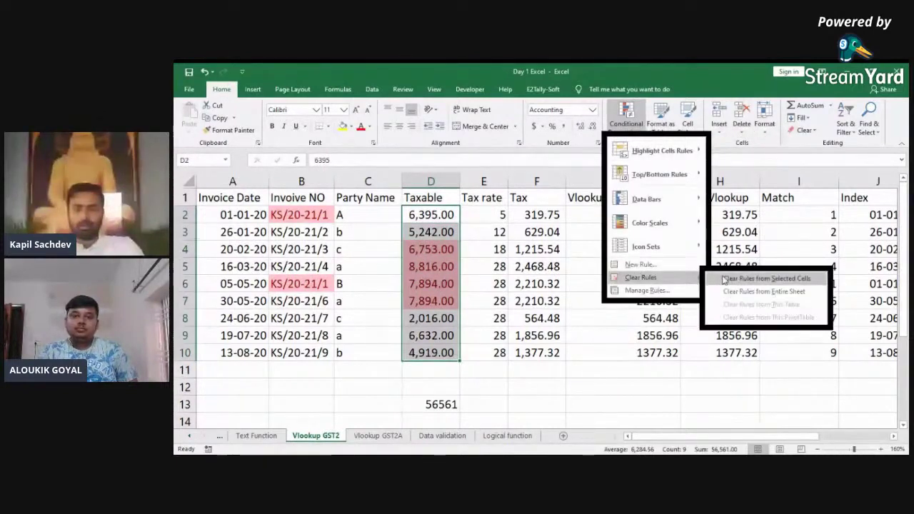
pyautogui.click(727, 279)
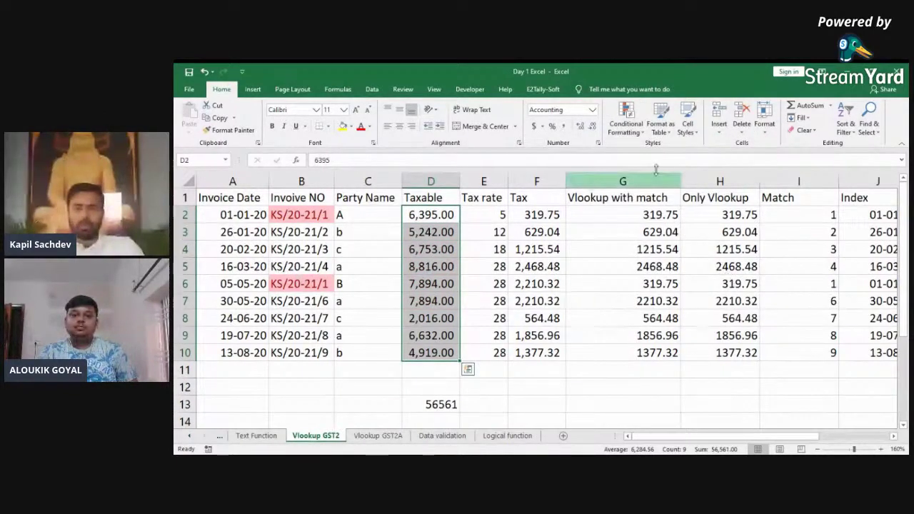
# Step: Highlight the single top Taxable value in D2:D10 with Green Fill
pyautogui.click(627, 122)
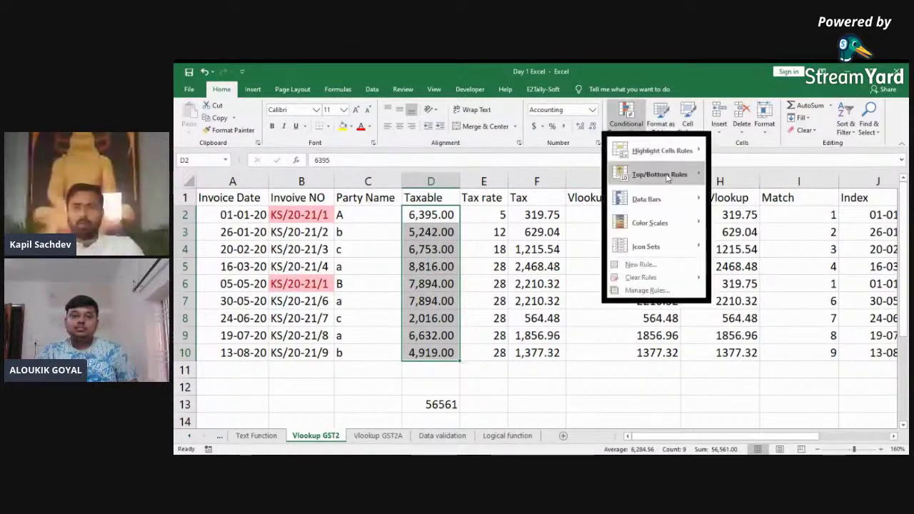
pyautogui.moveTo(679, 185)
pyautogui.click(749, 175)
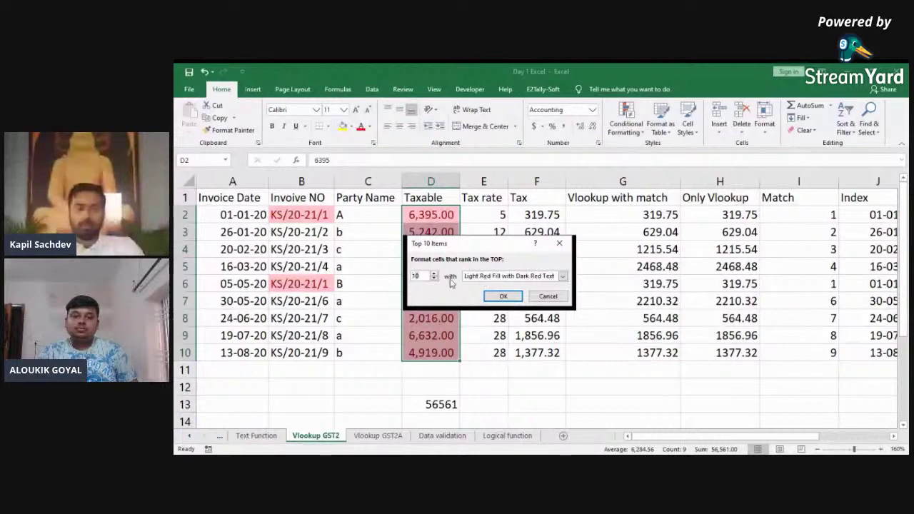
pyautogui.press('Tab')
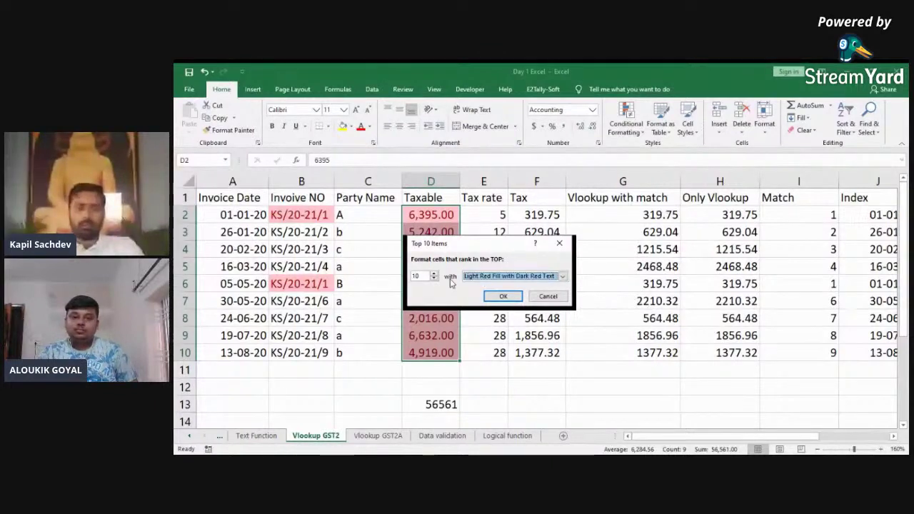
pyautogui.click(424, 277)
pyautogui.press('BackSpace')
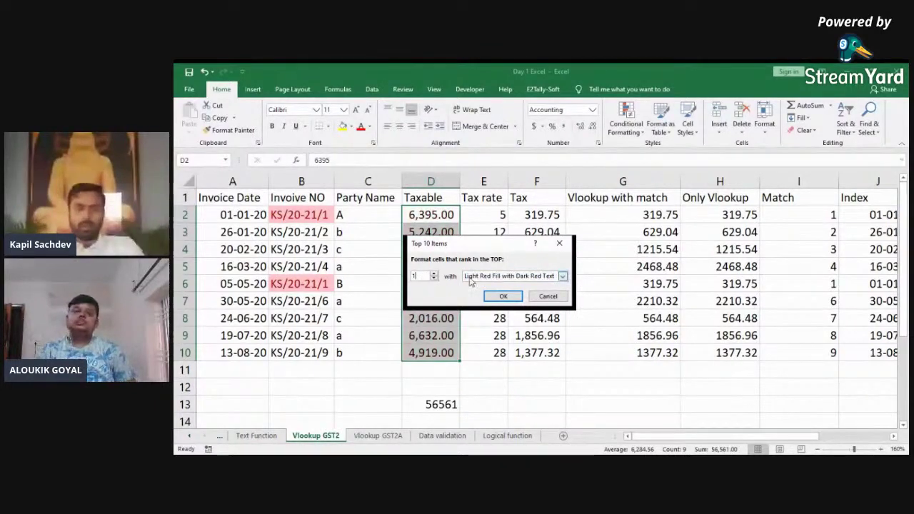
pyautogui.press('Tab')
pyautogui.press('Down')
pyautogui.press('Down')
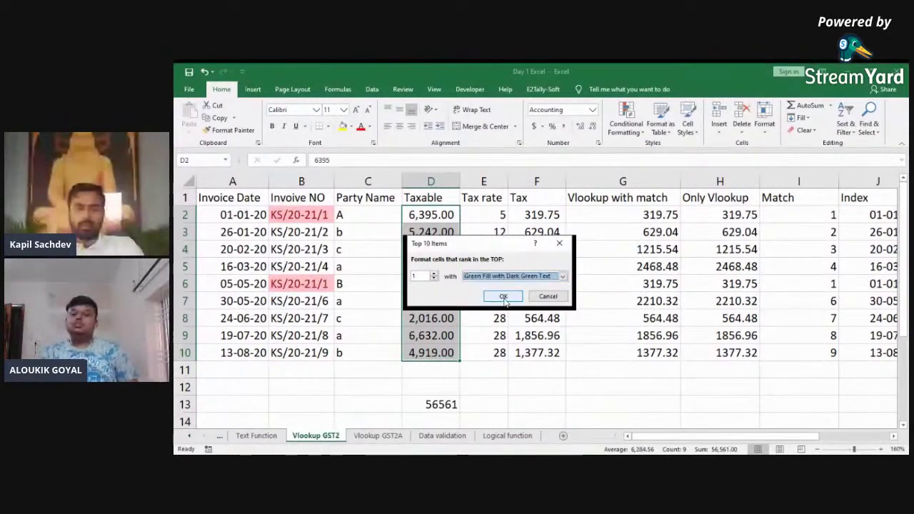
pyautogui.click(503, 297)
# Step: Apply a Bottom 1 rule to D2:D10 so the lowest value fills light red
pyautogui.click(448, 271)
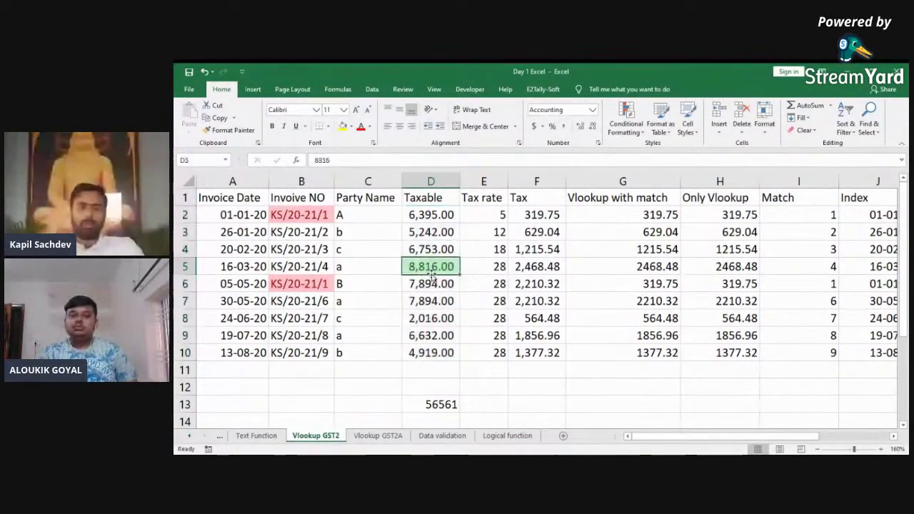
pyautogui.press('Up')
pyautogui.press('Up')
pyautogui.press('Up')
pyautogui.hotkey('ctrl', 'shift', 'Down')
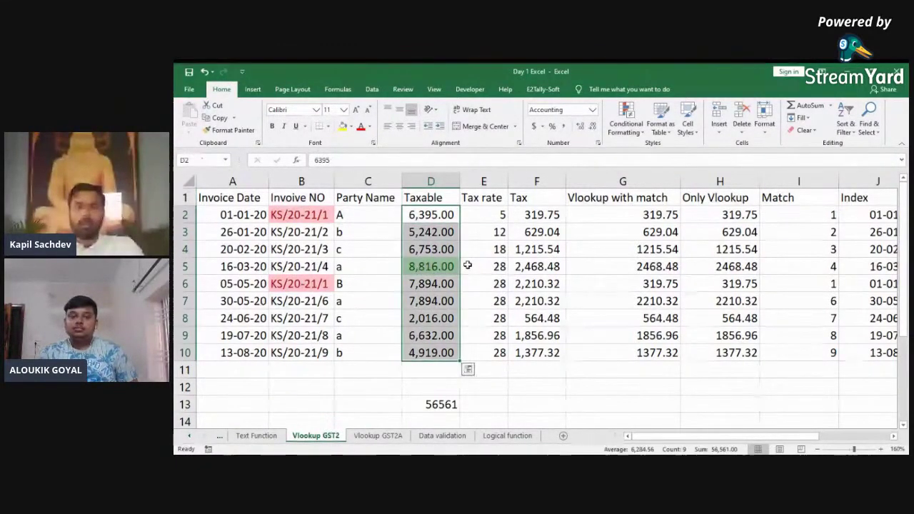
pyautogui.click(626, 118)
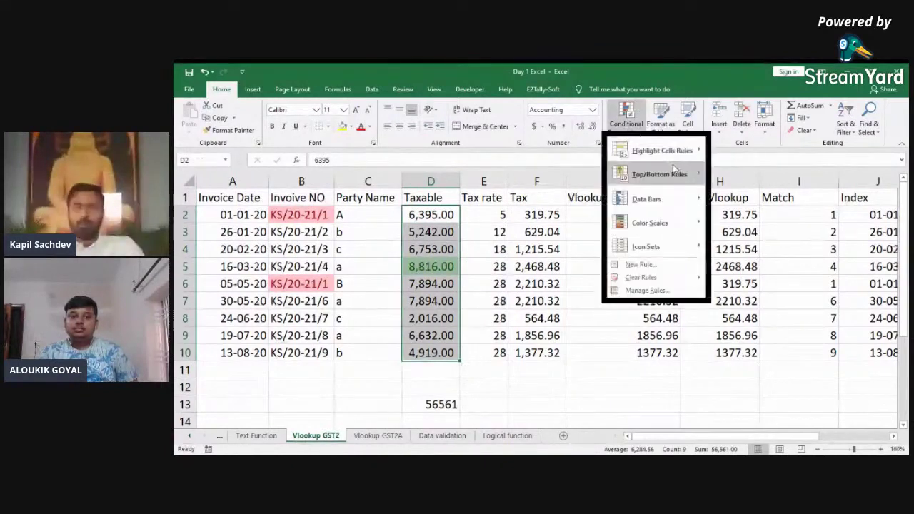
pyautogui.moveTo(678, 174)
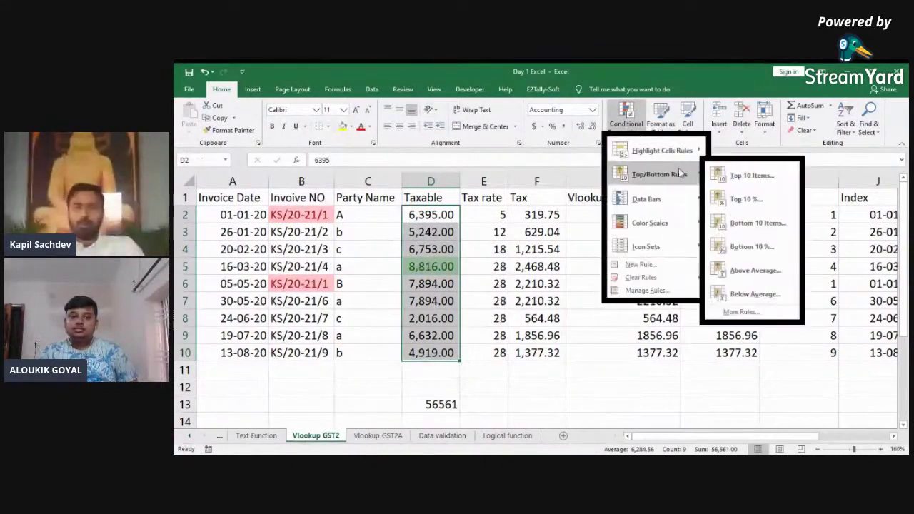
pyautogui.click(743, 222)
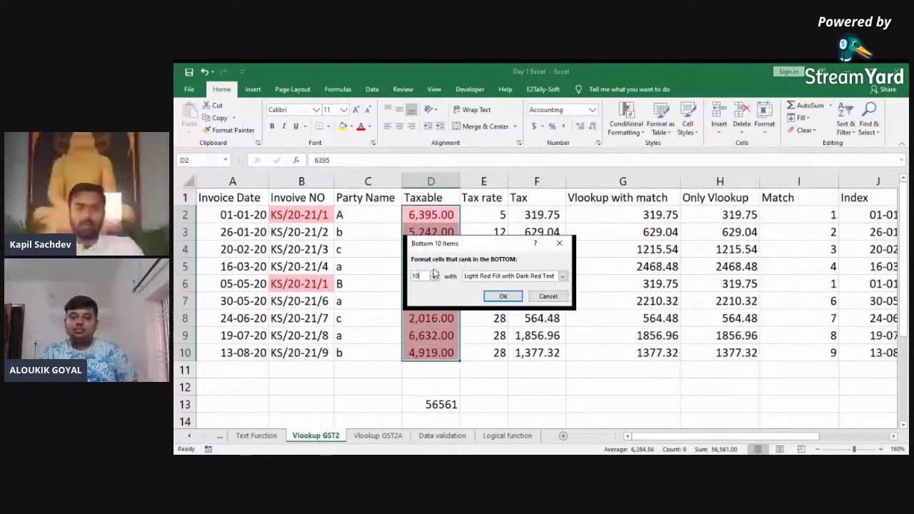
pyautogui.click(503, 296)
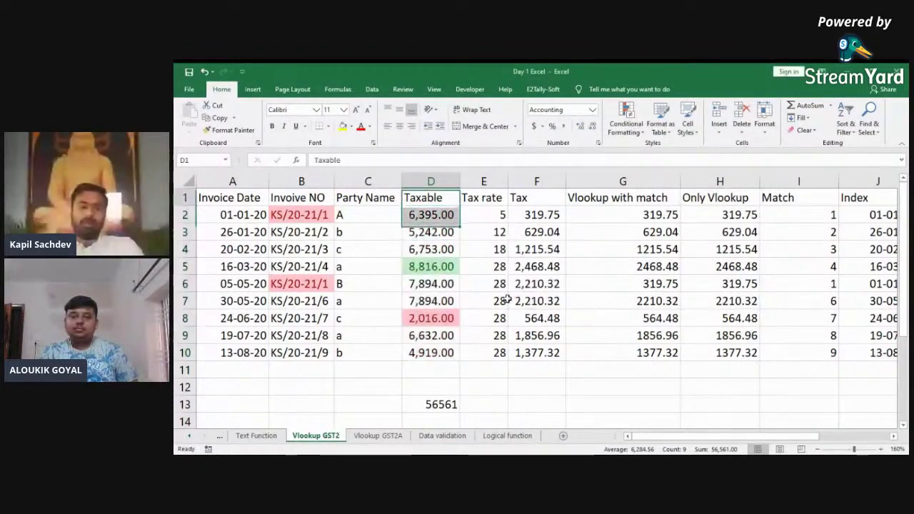
# Step: Reselect the Taxable values D2:D10
pyautogui.press('Down')
pyautogui.press('Down')
pyautogui.press('Down')
pyautogui.hotkey('ctrl', 'shift', 'Down')
pyautogui.press('Up')
pyautogui.hotkey('ctrl', 'shift', 'Down')
pyautogui.press('Up')
pyautogui.press('Up')
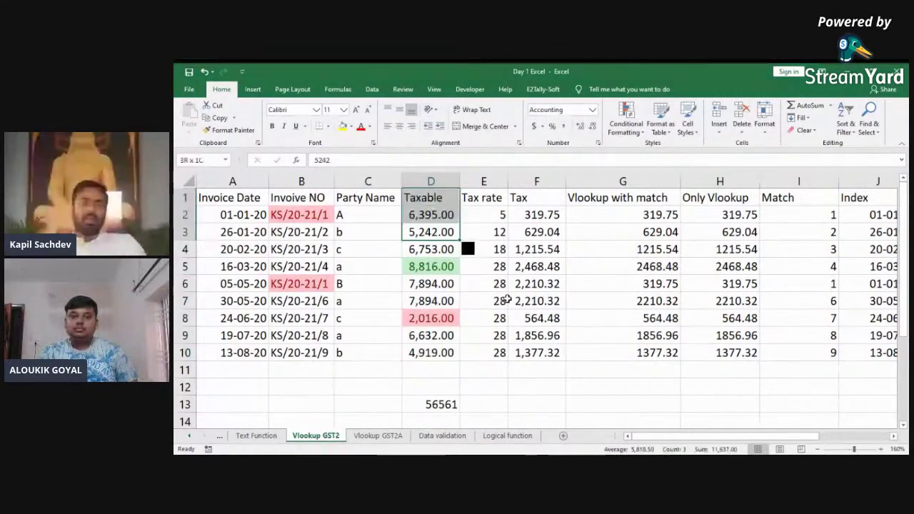
pyautogui.hotkey('ctrl', 'shift', 'Down')
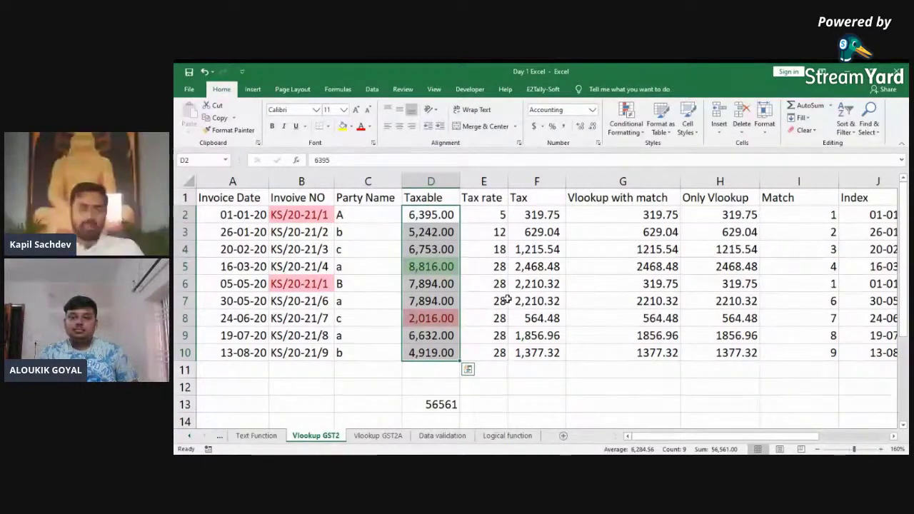
# Step: Try a =+SUM of the Taxable column in D11, then delete it
pyautogui.hotkey('ctrl', 'Down')
pyautogui.press('Down')
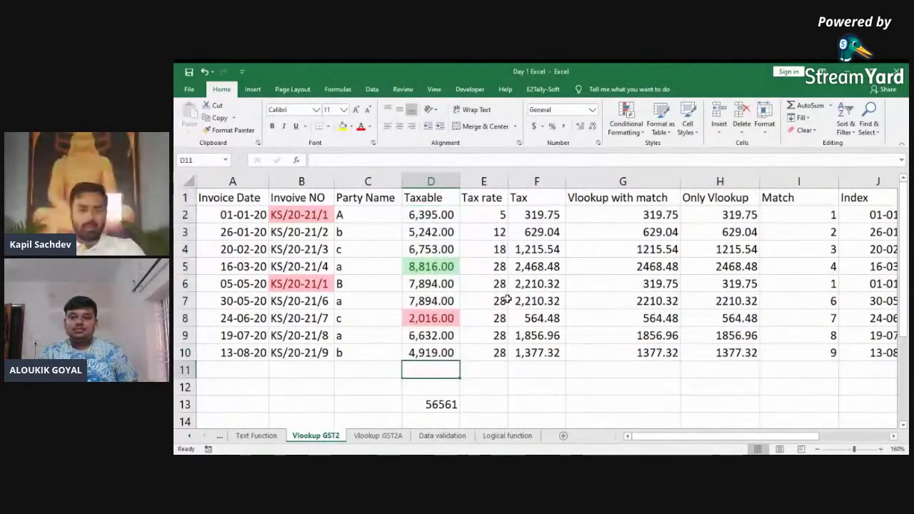
pyautogui.hotkey('alt', '=')
pyautogui.press('Escape')
pyautogui.write('+')
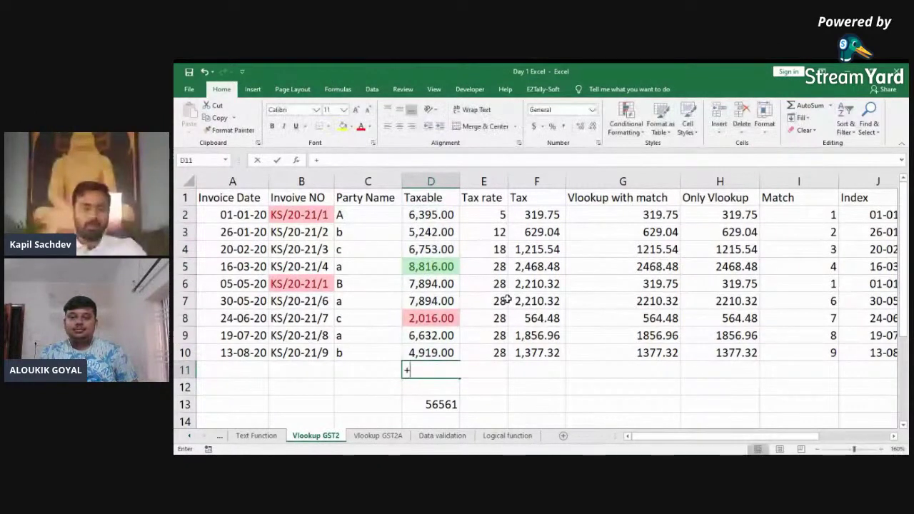
pyautogui.write('SUM(')
pyautogui.press('Up')
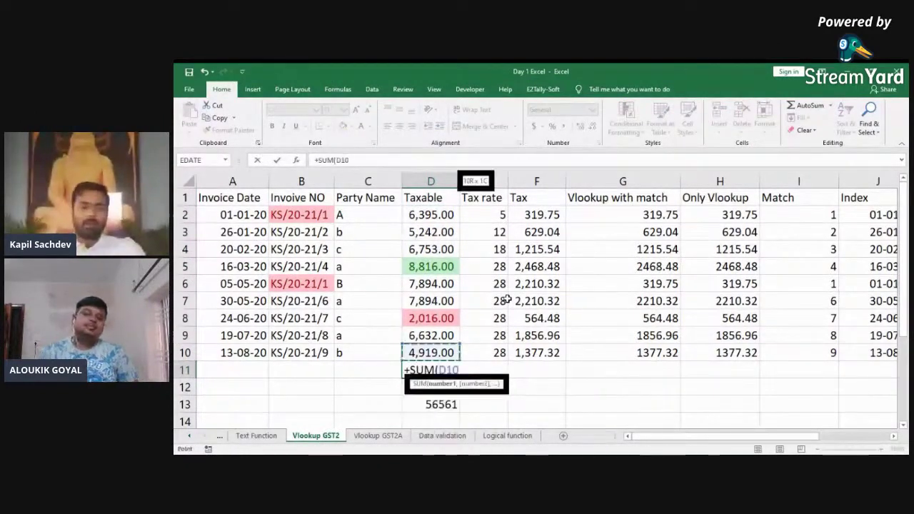
pyautogui.hotkey('ctrl', 'shift', 'Up')
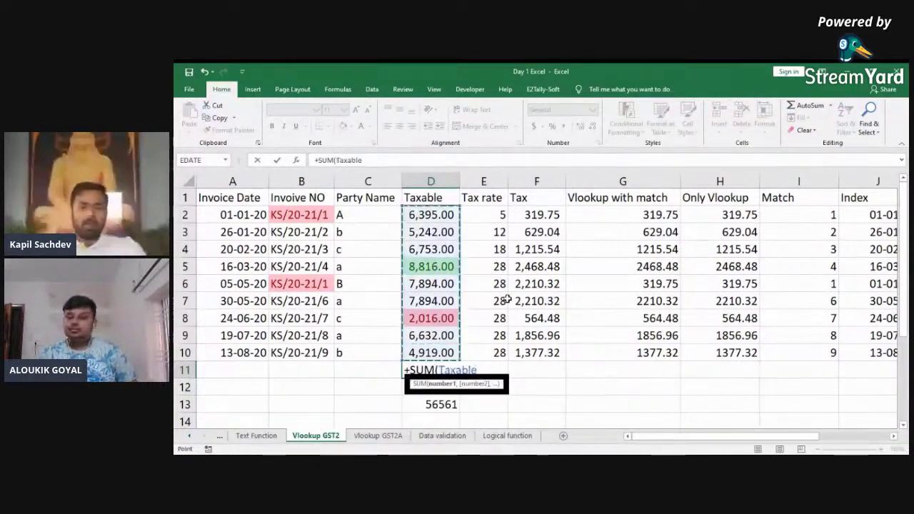
pyautogui.press('Return')
pyautogui.press('Up')
pyautogui.press('Delete')
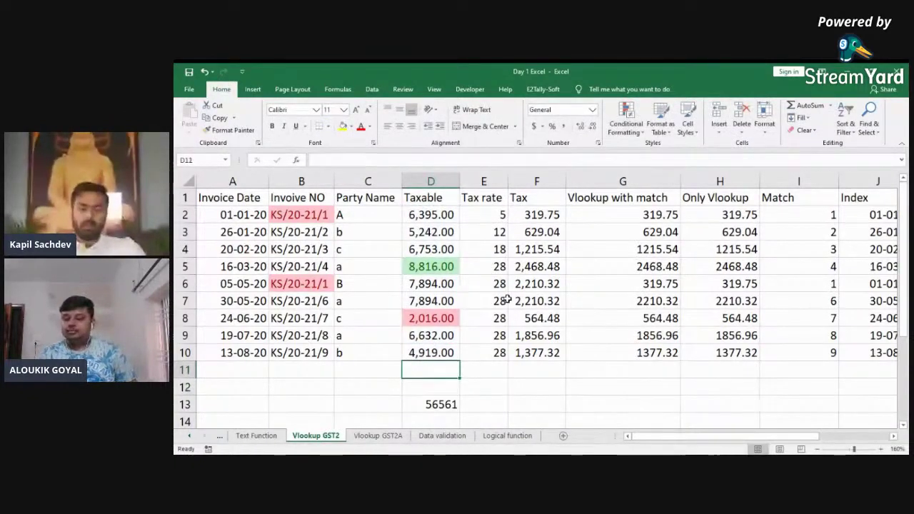
# Step: Enter =+AVERAGE of the Taxable values D2:D10 in D11 and review the formula
pyautogui.write('+avg')
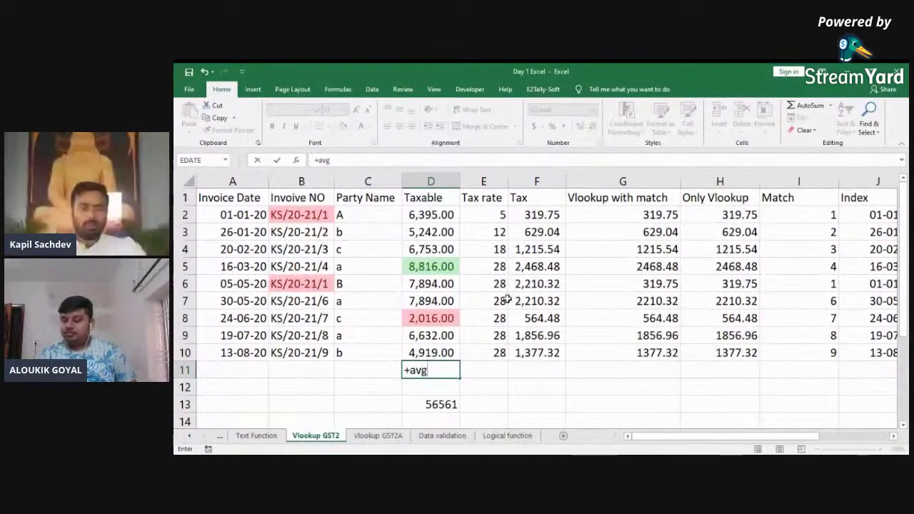
pyautogui.press('Down')
pyautogui.press('Tab')
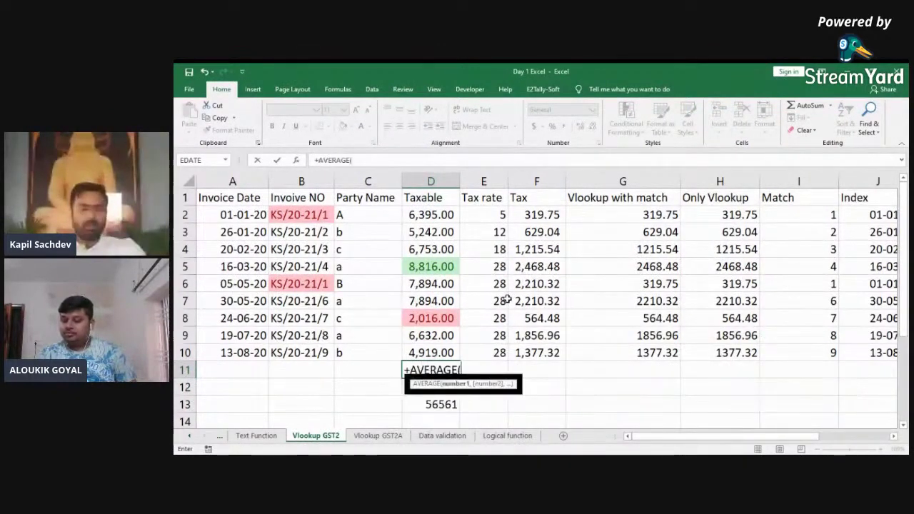
pyautogui.press('Up')
pyautogui.hotkey('ctrl', 'shift', 'Up')
pyautogui.hotkey('shift', 'Down')
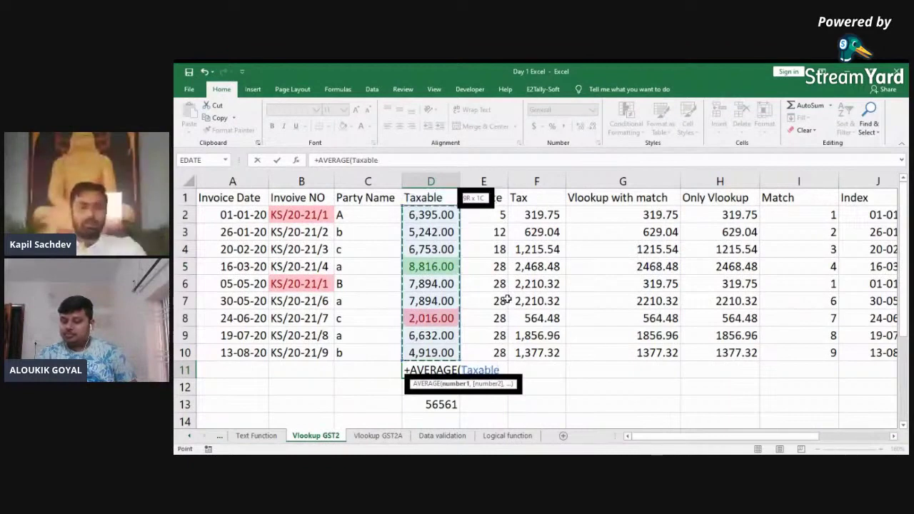
pyautogui.write(')')
pyautogui.press('Return')
pyautogui.press('Up')
pyautogui.press('F2')
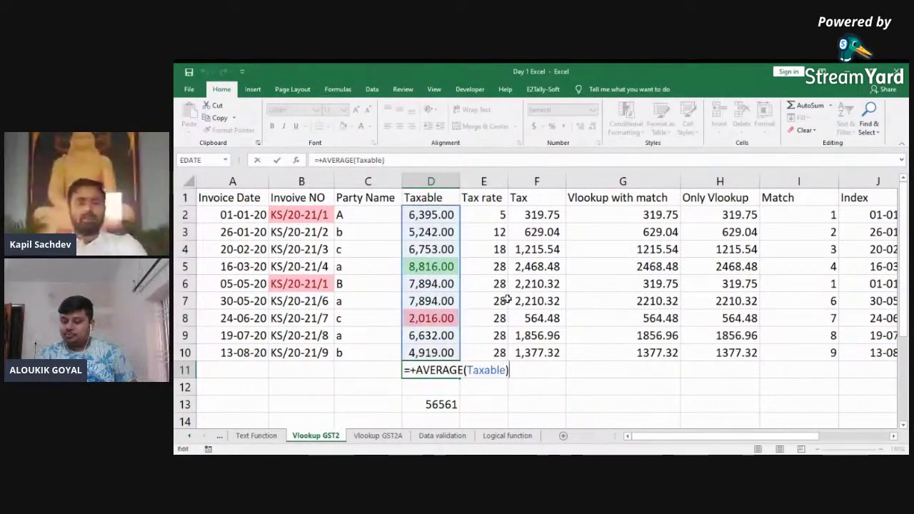
pyautogui.press('Escape')
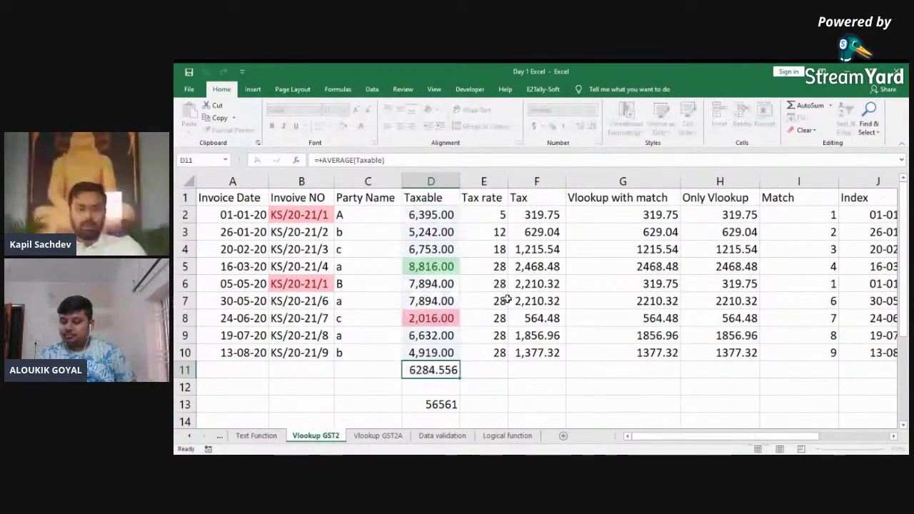
# Step: Change D5's taxable value from 8816 to 88816
pyautogui.press('Up')
pyautogui.press('Up')
pyautogui.press('Up')
pyautogui.press('Up')
pyautogui.press('Up')
pyautogui.press('Up')
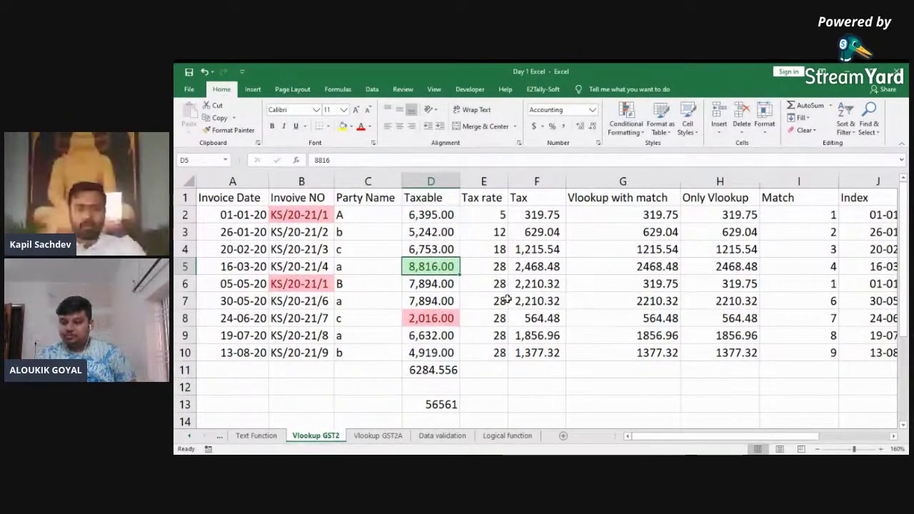
pyautogui.press('F2')
pyautogui.press('Home')
pyautogui.write('8')
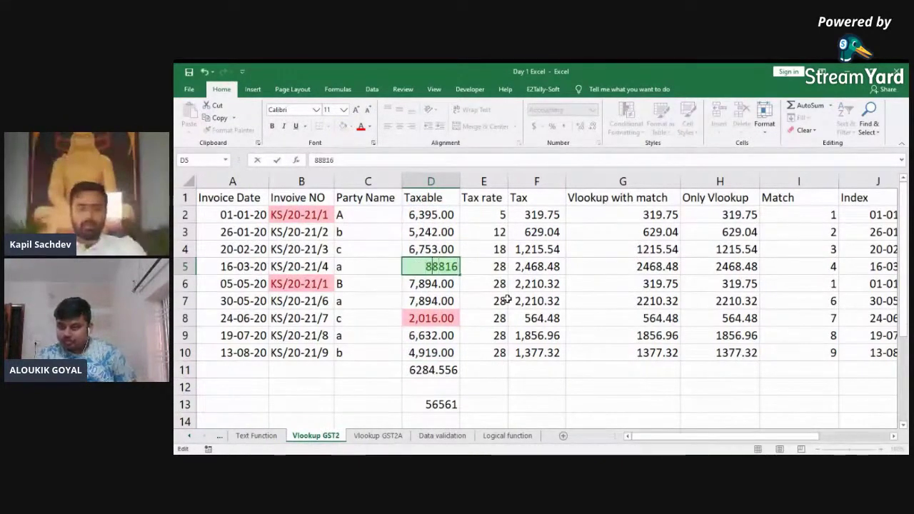
pyautogui.press('Return')
pyautogui.press('Up')
# Step: Clear the green and red highlight rules from the Taxable cells D2:D10
pyautogui.press('Up')
pyautogui.press('Down')
pyautogui.press('Down')
pyautogui.press('Down')
pyautogui.press('Down')
pyautogui.press('Down')
pyautogui.press('Down')
pyautogui.press('Down')
pyautogui.press('Up')
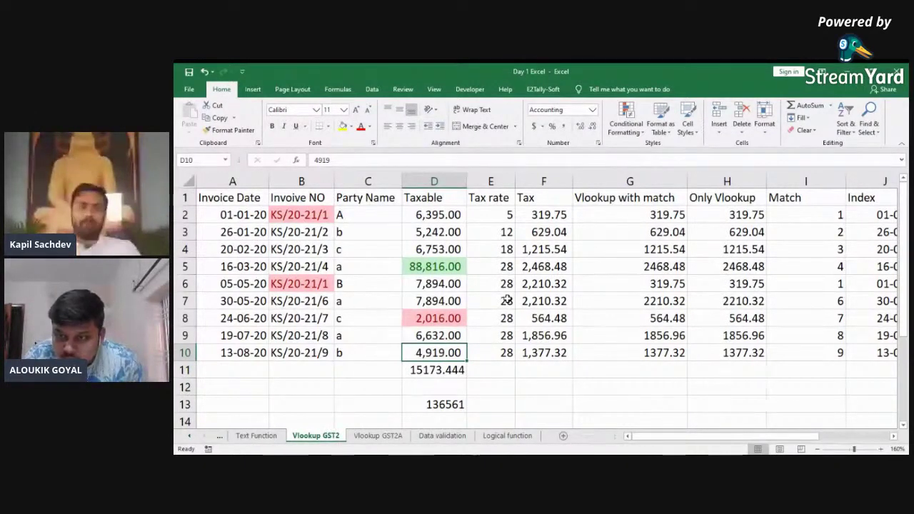
pyautogui.press('Up')
pyautogui.press('Up')
pyautogui.press('Up')
pyautogui.press('Up')
pyautogui.press('Up')
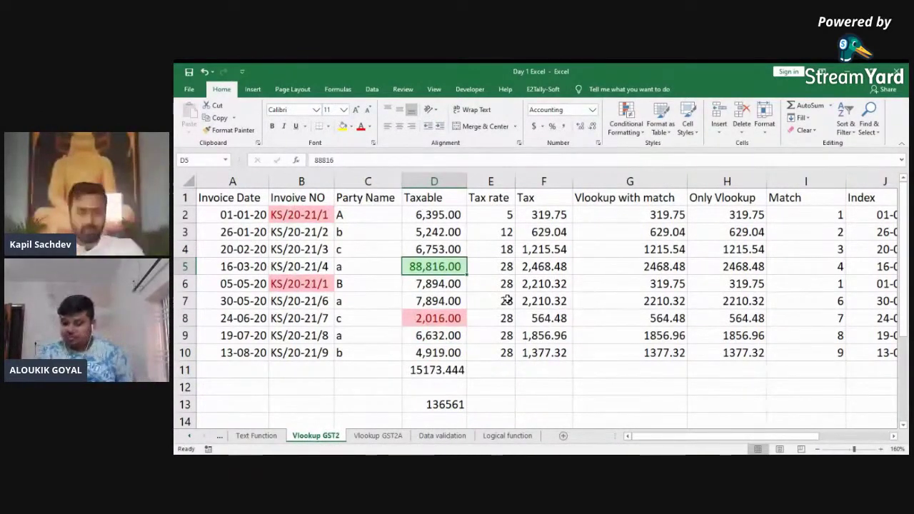
pyautogui.press('Up')
pyautogui.press('Up')
pyautogui.press('Up')
pyautogui.hotkey('ctrl', 'shift', 'Down')
pyautogui.hotkey('shift', 'Up')
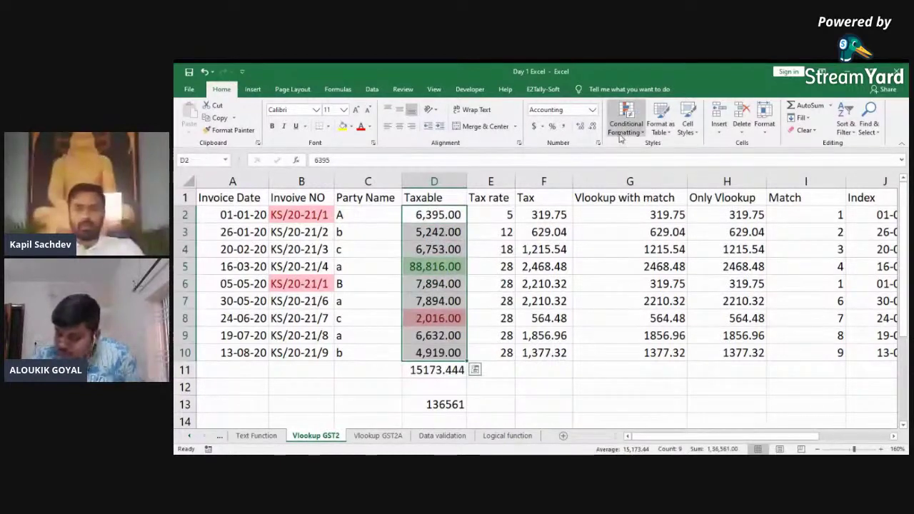
pyautogui.click(621, 135)
pyautogui.moveTo(657, 283)
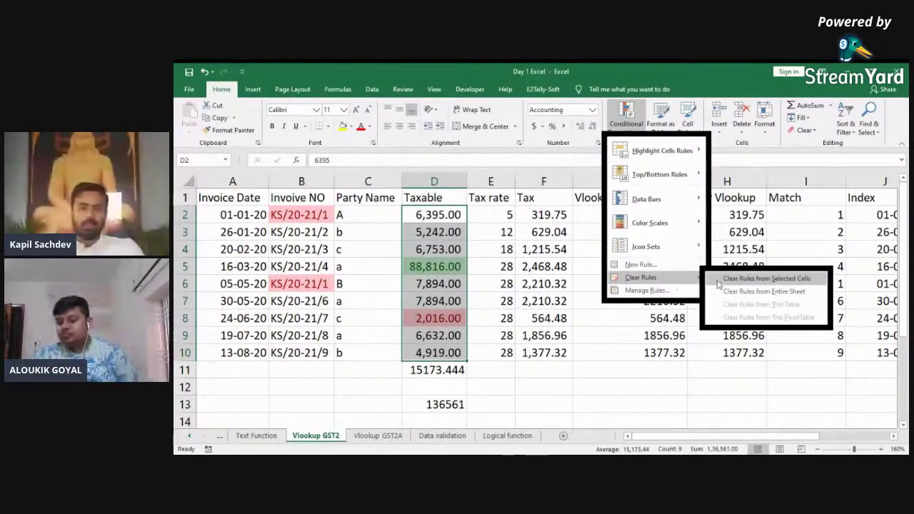
pyautogui.click(764, 278)
# Step: Delete the average in D11 and reselect the Taxable values
pyautogui.click(437, 370)
pyautogui.press('Delete')
pyautogui.press('Up')
pyautogui.hotkey('shift', 'Up')
pyautogui.hotkey('shift', 'Up')
pyautogui.hotkey('shift', 'Up')
pyautogui.hotkey('shift', 'Up')
pyautogui.hotkey('shift', 'Up')
pyautogui.hotkey('shift', 'Up')
pyautogui.hotkey('shift', 'Up')
pyautogui.hotkey('shift', 'Up')
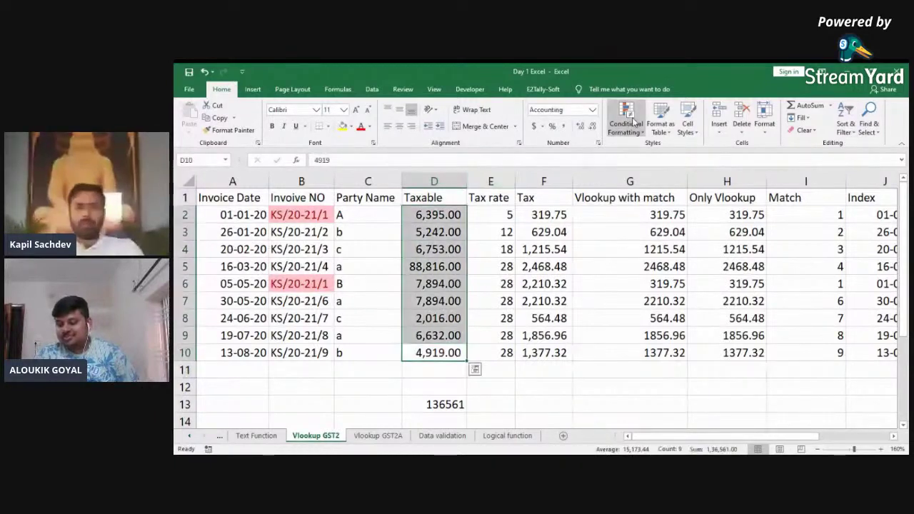
# Step: Apply an Above Average highlight rule to the Taxable values D2:D10
pyautogui.click(626, 127)
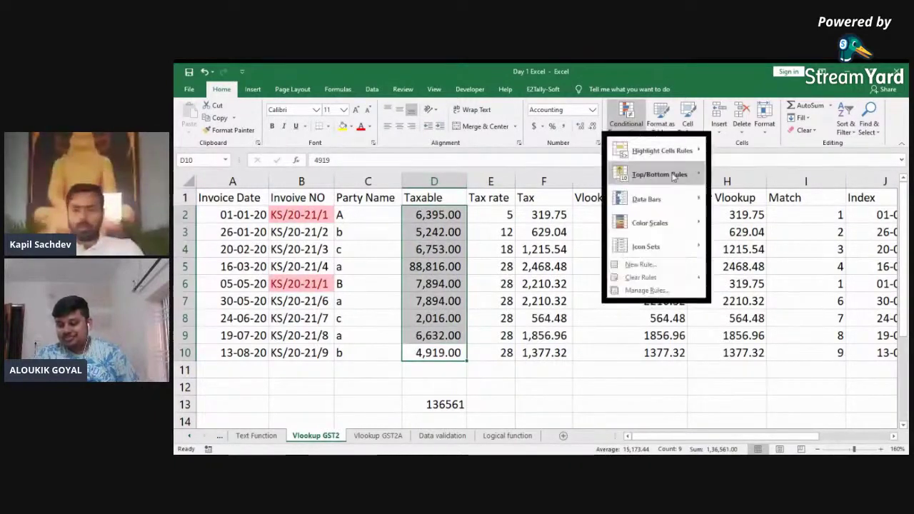
pyautogui.moveTo(664, 175)
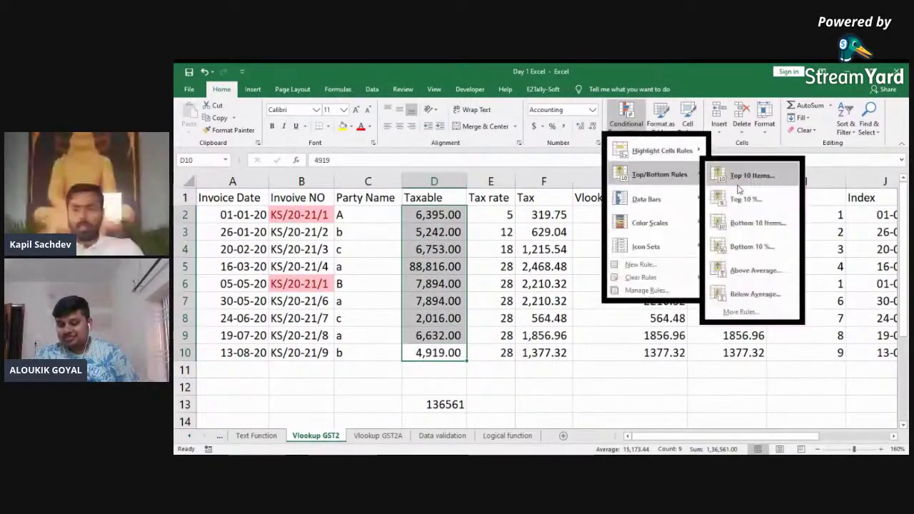
pyautogui.click(761, 269)
pyautogui.click(520, 296)
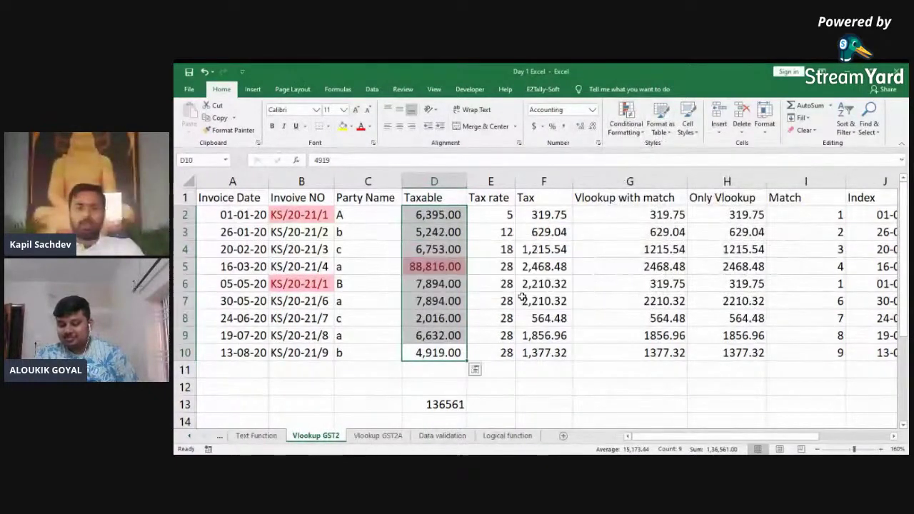
pyautogui.click(434, 267)
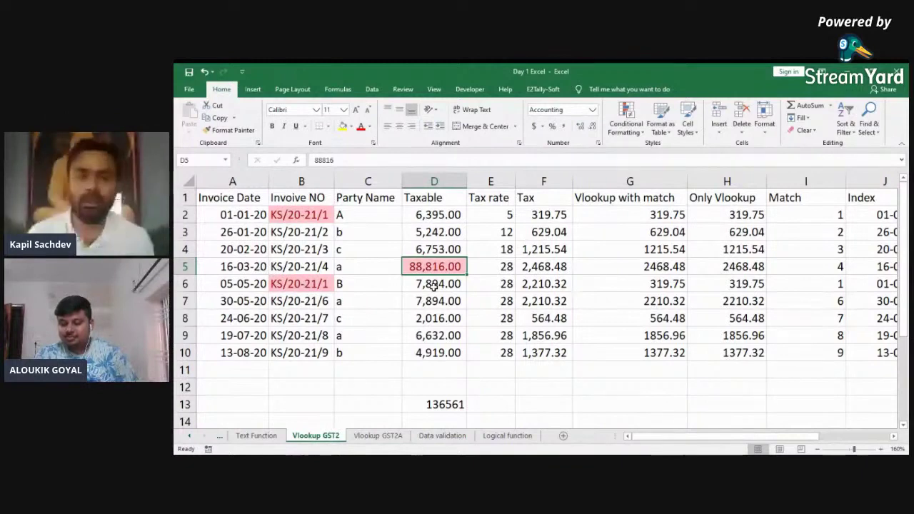
# Step: Open the Conditional Formatting menu and close it without changes
pyautogui.click(619, 139)
pyautogui.moveTo(651, 179)
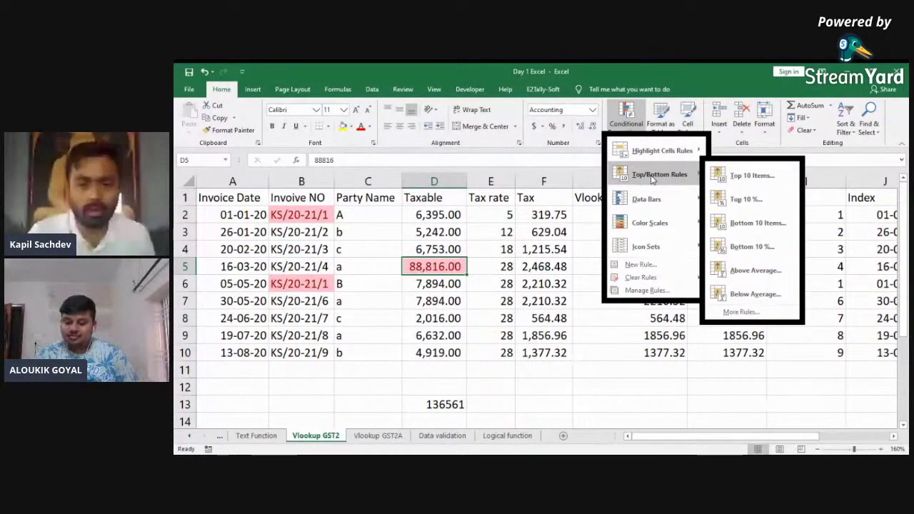
pyautogui.click(480, 204)
pyautogui.press('Left')
pyautogui.press('Right')
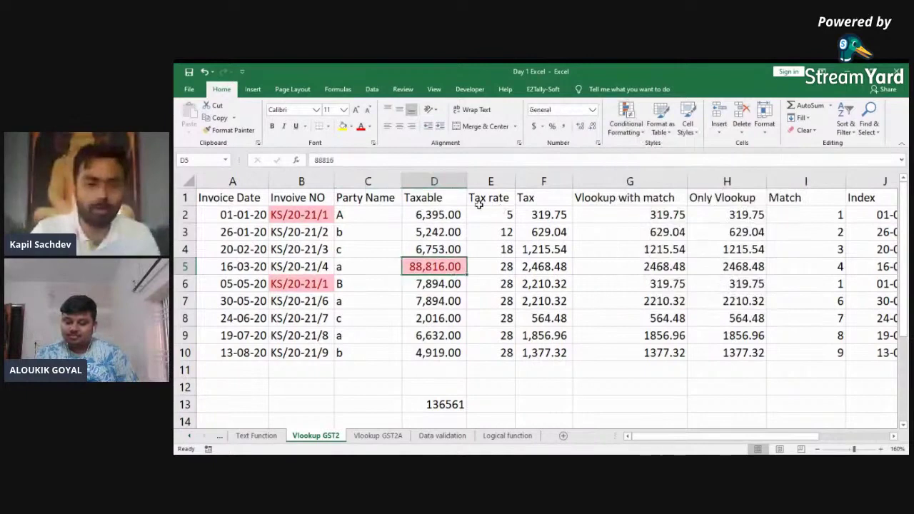
pyautogui.press('Down')
# Step: Reselect D2:D10 and look through the Conditional Formatting options without applying any
pyautogui.press('Down')
pyautogui.press('Down')
pyautogui.hotkey('ctrl', 'Up')
pyautogui.press('Down')
pyautogui.hotkey('ctrl', 'shift', 'Down')
pyautogui.hotkey('ctrl', 'Up')
pyautogui.press('Down')
pyautogui.hotkey('ctrl', 'shift', 'Down')
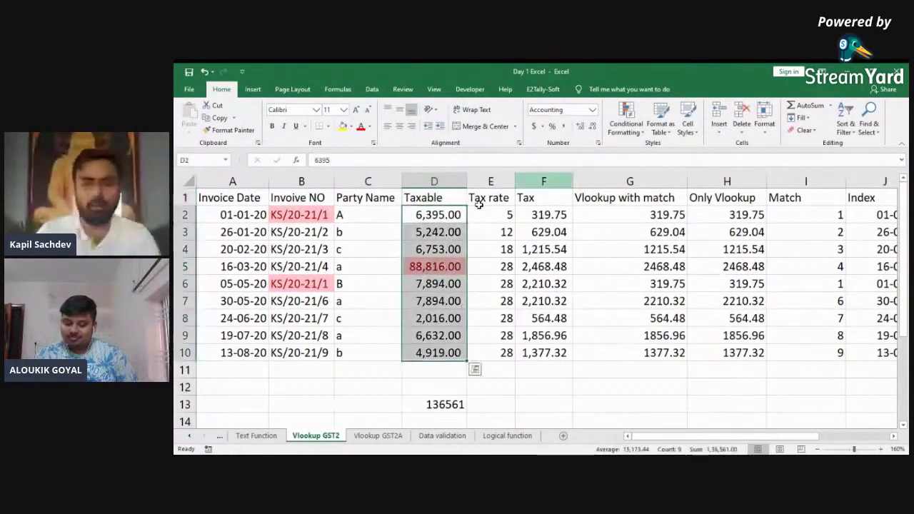
pyautogui.click(615, 127)
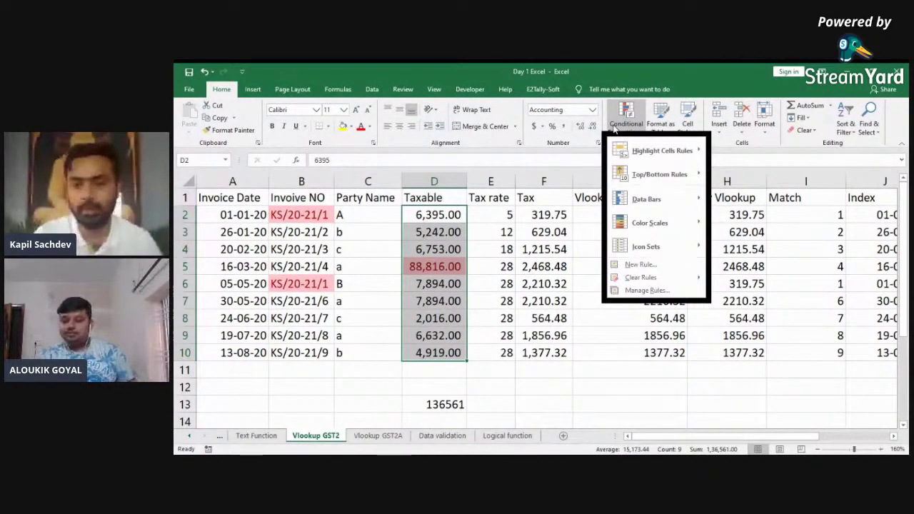
pyautogui.moveTo(646, 199)
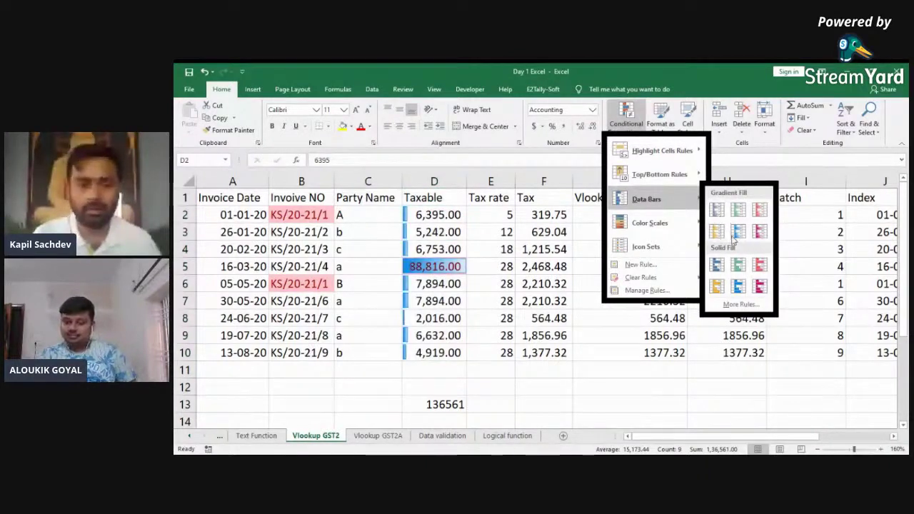
pyautogui.moveTo(646, 246)
pyautogui.click(420, 264)
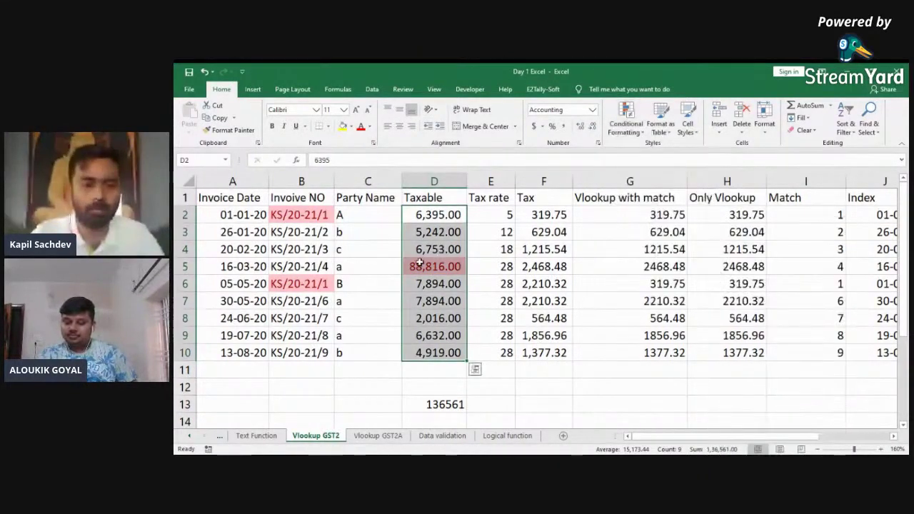
# Step: Change D5 back from 88816 to 8816
pyautogui.press('Down')
pyautogui.press('Down')
pyautogui.press('Down')
pyautogui.press('Left')
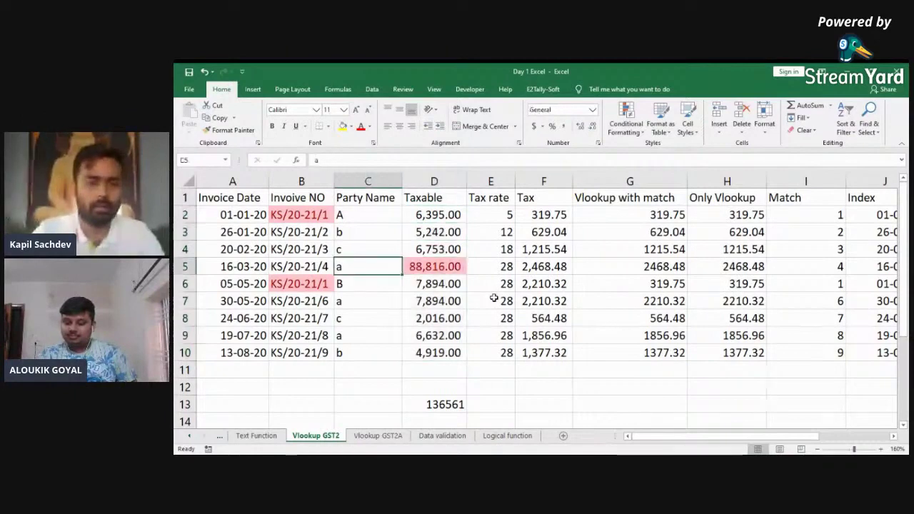
pyautogui.press('Right')
pyautogui.press('F2')
pyautogui.press('Home')
pyautogui.press('Delete')
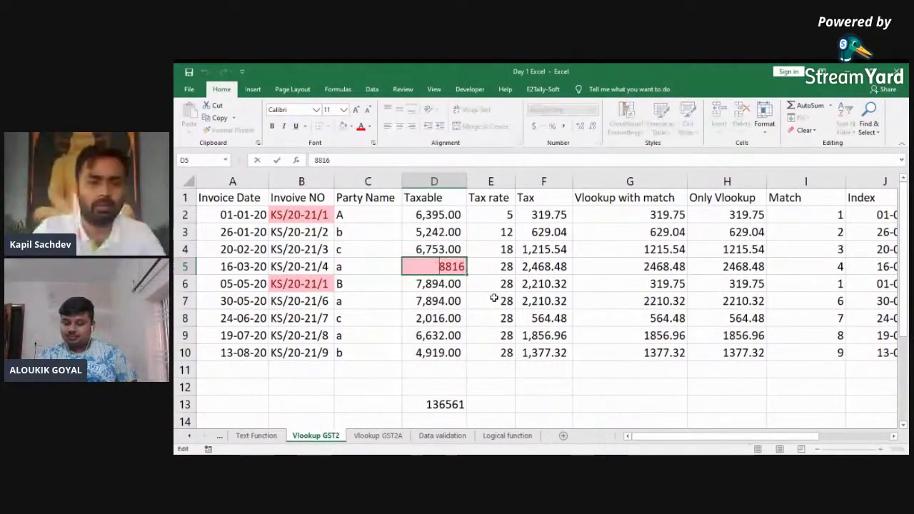
pyautogui.hotkey('ctrl', 'Return')
# Step: Clear the conditional formatting rules from the Taxable cells D2:D10
pyautogui.hotkey('ctrl', 'Up')
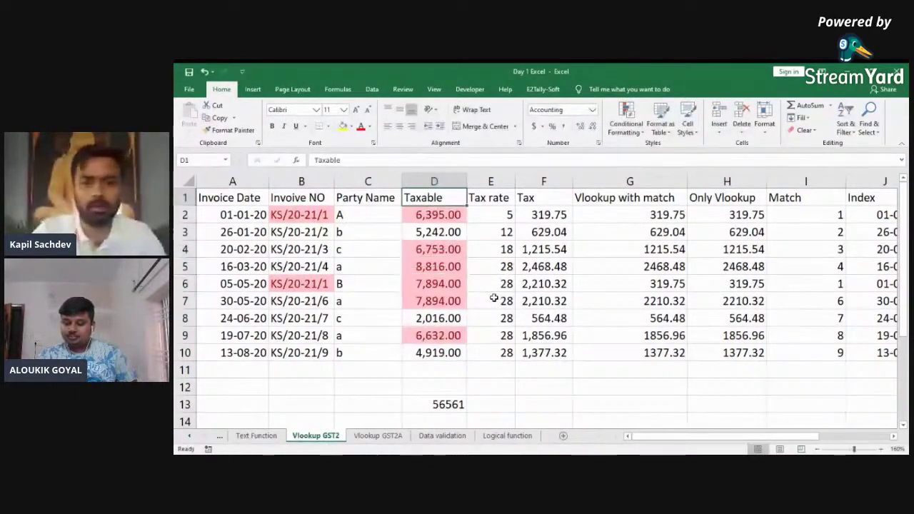
pyautogui.press('Down')
pyautogui.hotkey('ctrl', 'shift', 'Down')
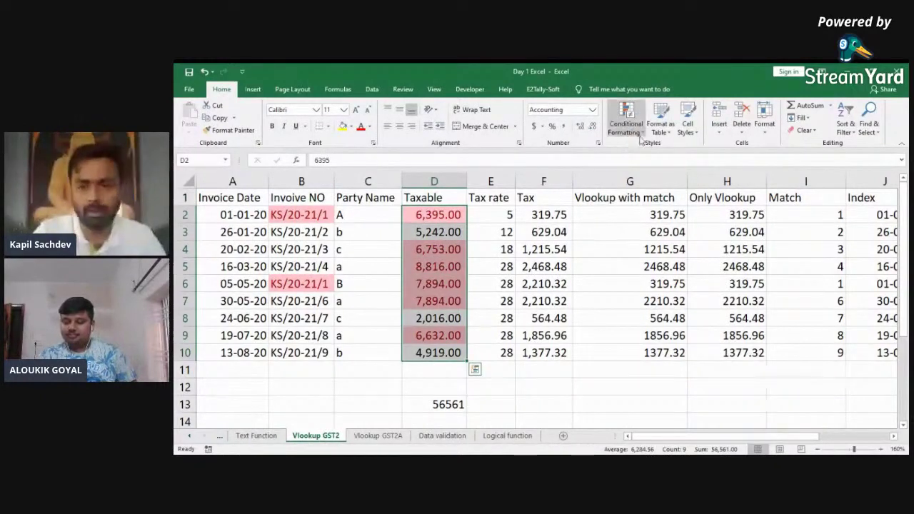
pyautogui.click(626, 123)
pyautogui.moveTo(678, 278)
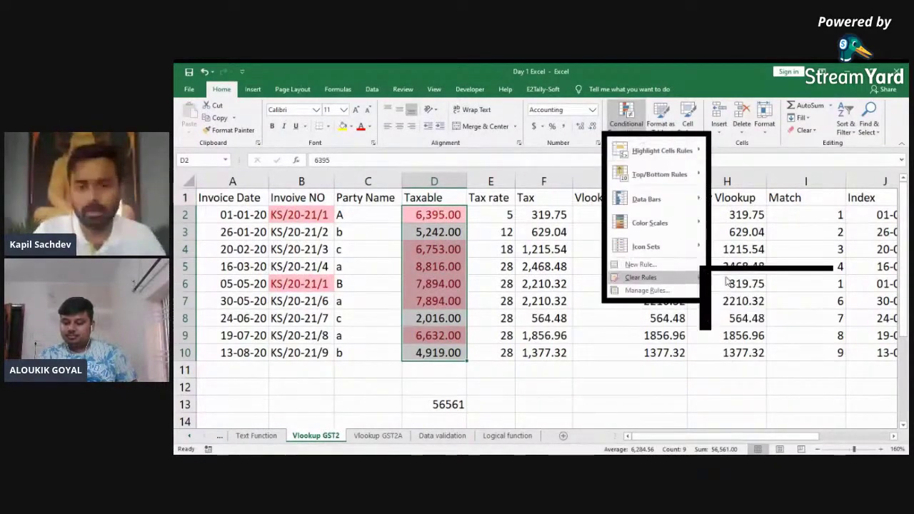
pyautogui.click(724, 278)
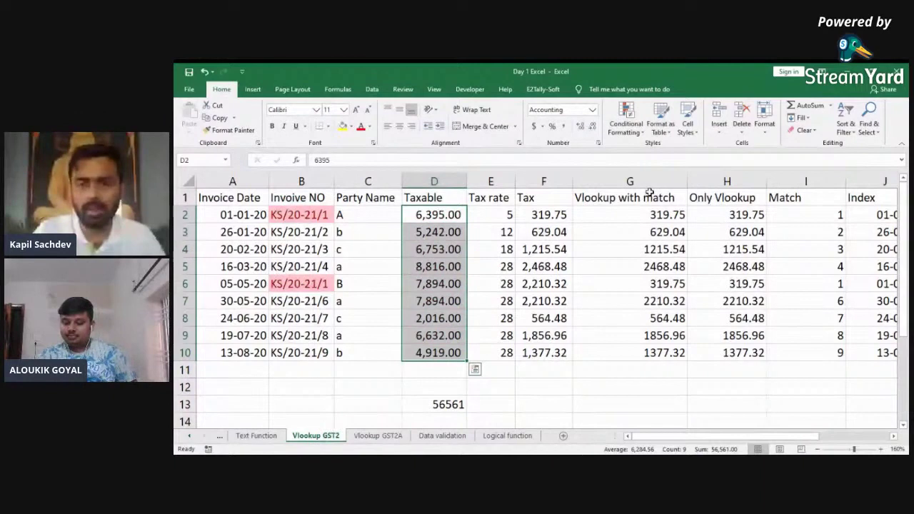
# Step: Zoom in on the sheet and select the Taxable values D2:D10
pyautogui.click(626, 118)
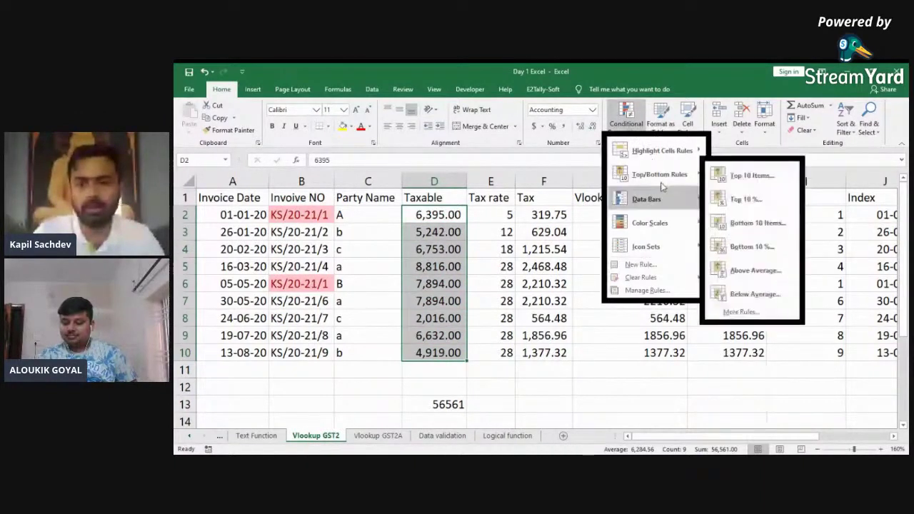
pyautogui.moveTo(661, 187)
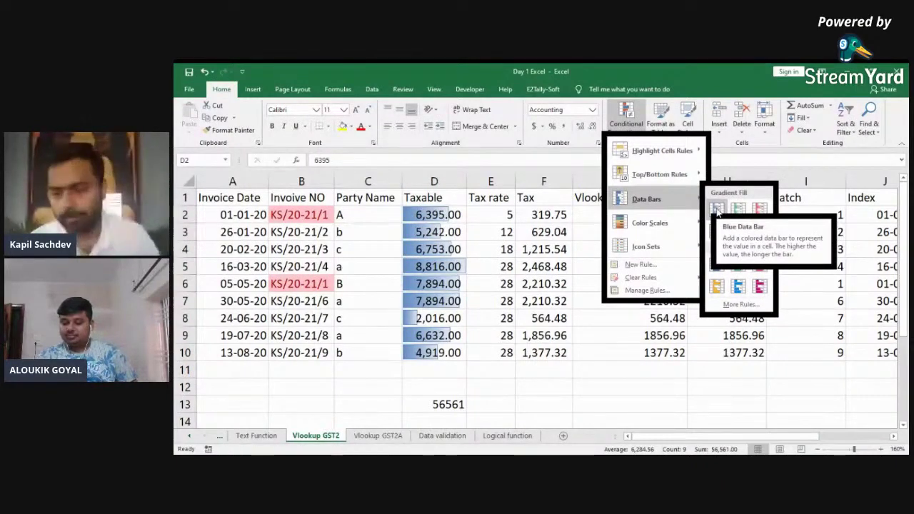
pyautogui.click(882, 449)
pyautogui.click(883, 449)
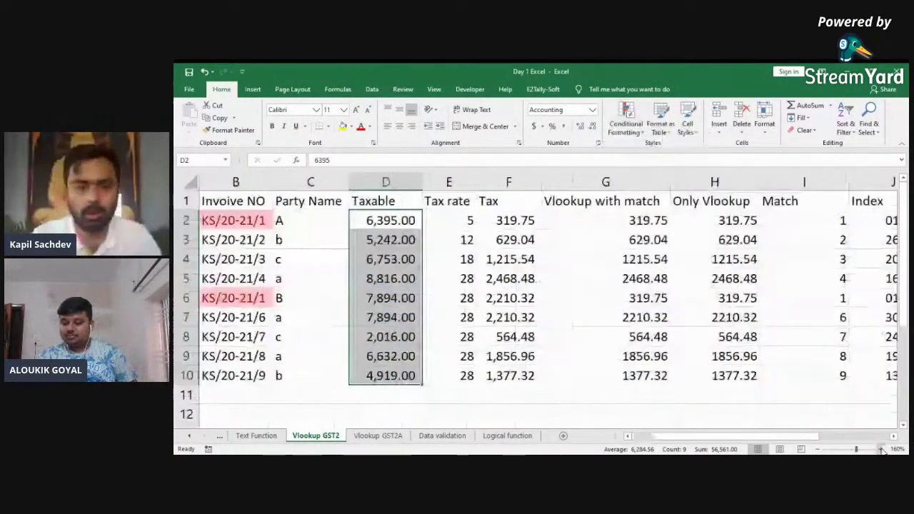
pyautogui.click(882, 449)
pyautogui.hotkey('ctrl', 'Home')
pyautogui.press('Right')
pyautogui.press('Right')
pyautogui.press('Right')
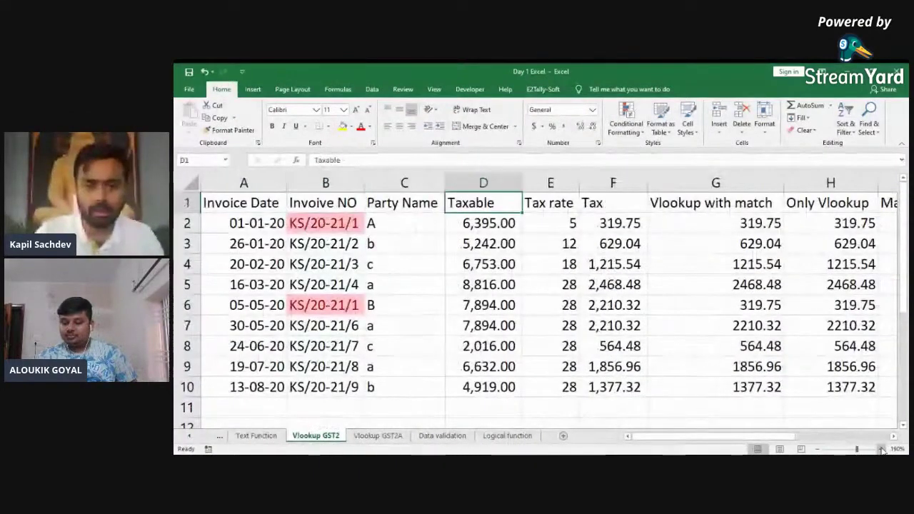
pyautogui.press('Down')
pyautogui.hotkey('ctrl', 'shift', 'Down')
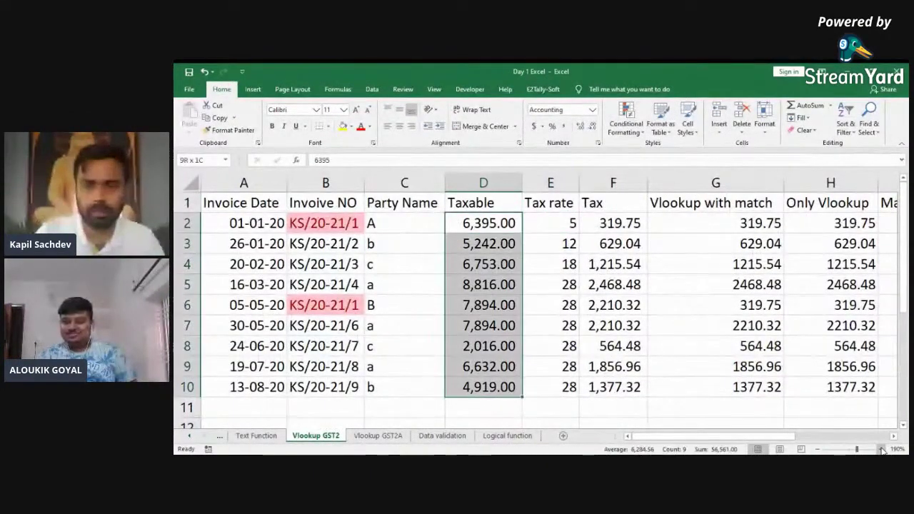
# Step: Apply solid-fill blue data bars to the Taxable values D2:D10
pyautogui.click(625, 117)
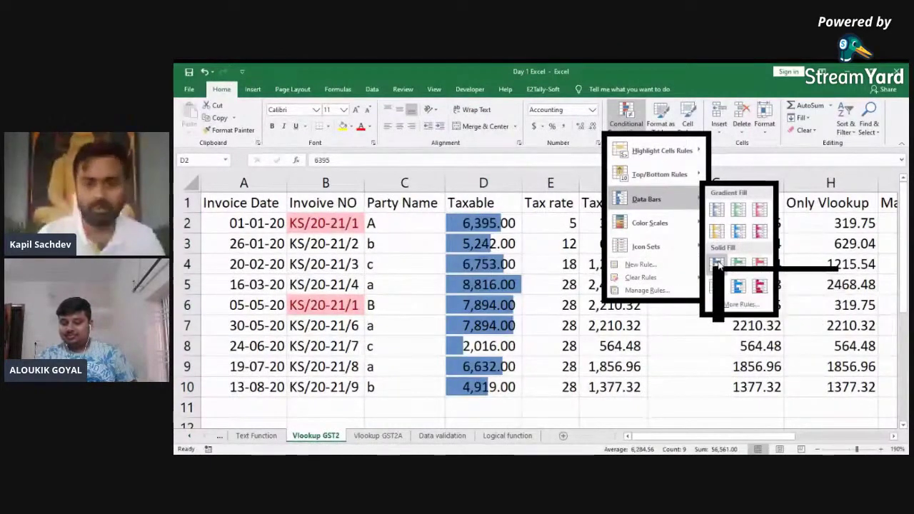
pyautogui.click(717, 264)
pyautogui.click(500, 303)
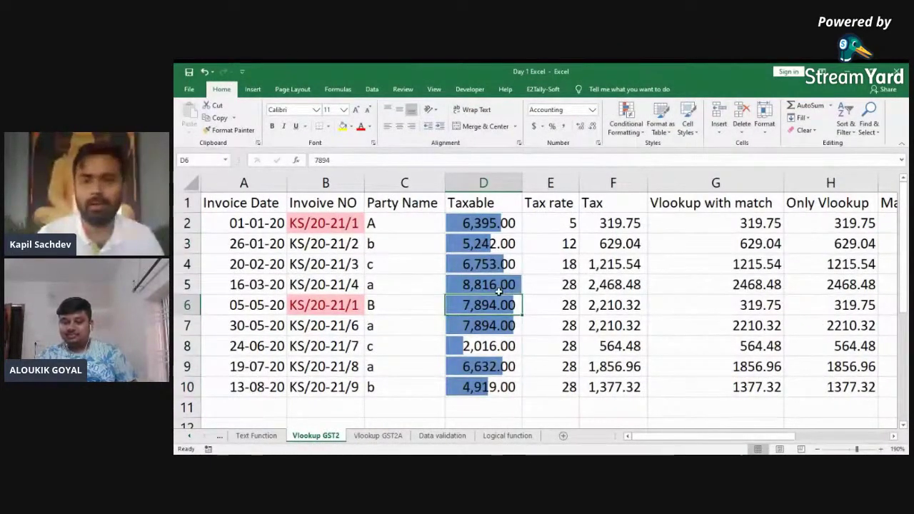
pyautogui.click(625, 118)
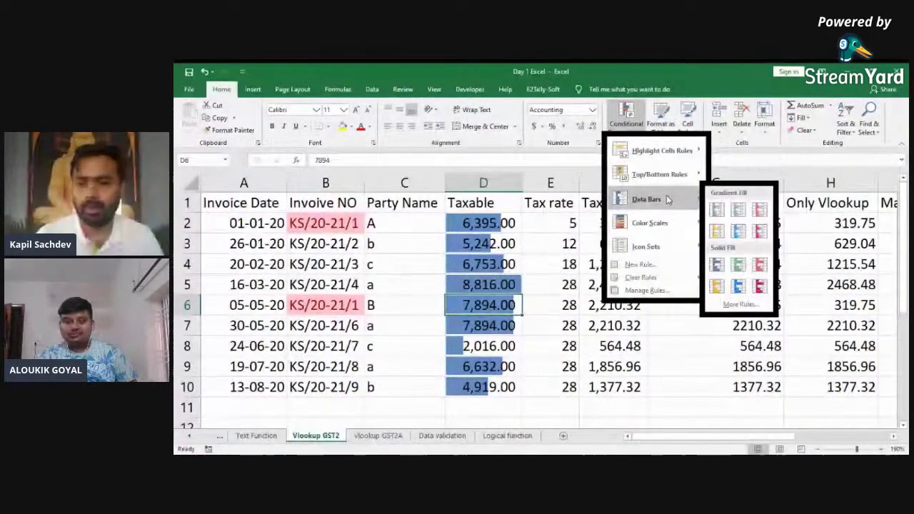
pyautogui.moveTo(650, 223)
pyautogui.click(585, 236)
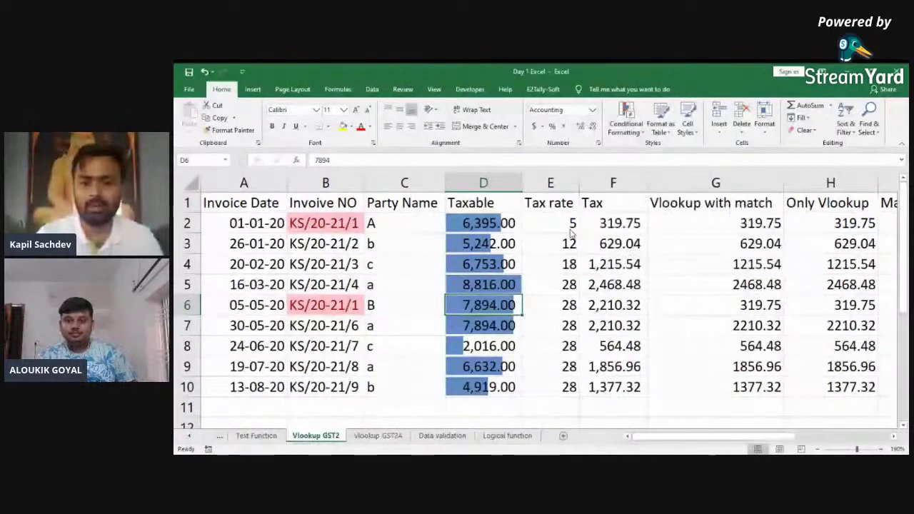
# Step: Select the Tax values F2:F10, browse Conditional Formatting, then back out without formatting them
pyautogui.click(605, 224)
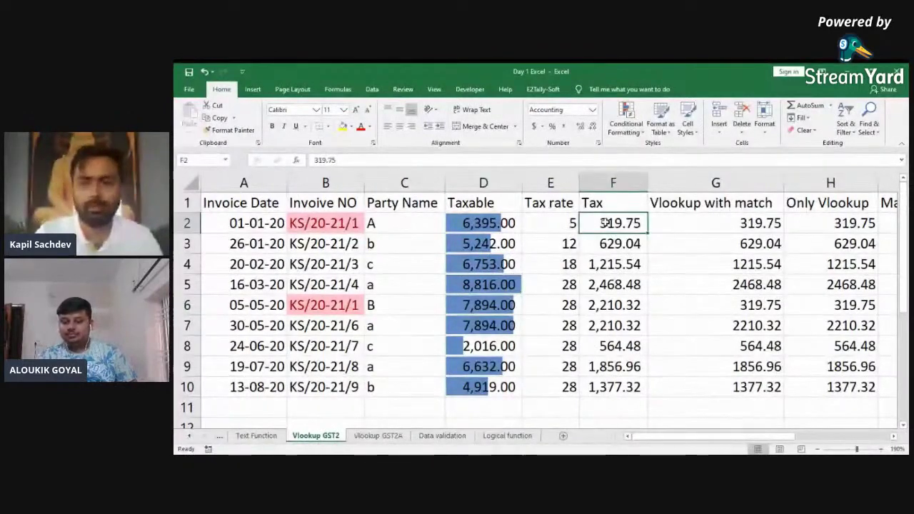
pyautogui.hotkey('ctrl', 'shift', 'Down')
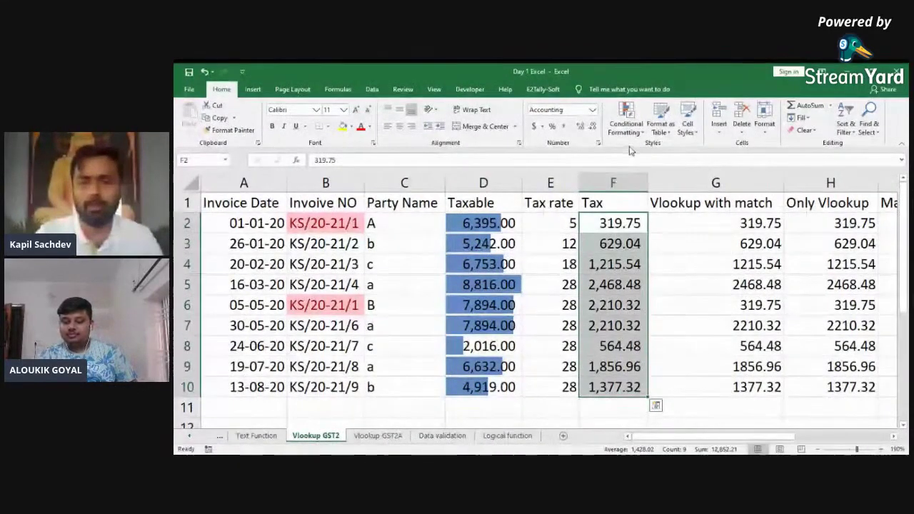
pyautogui.click(627, 120)
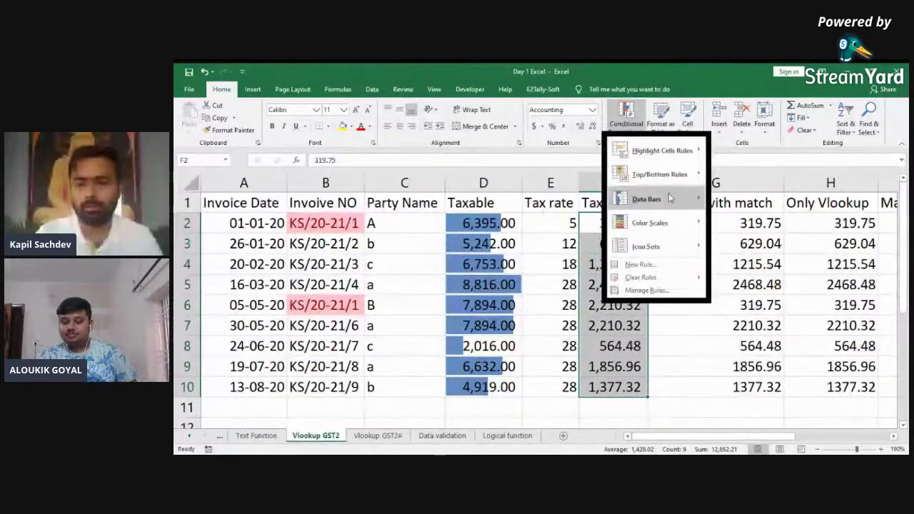
pyautogui.moveTo(688, 223)
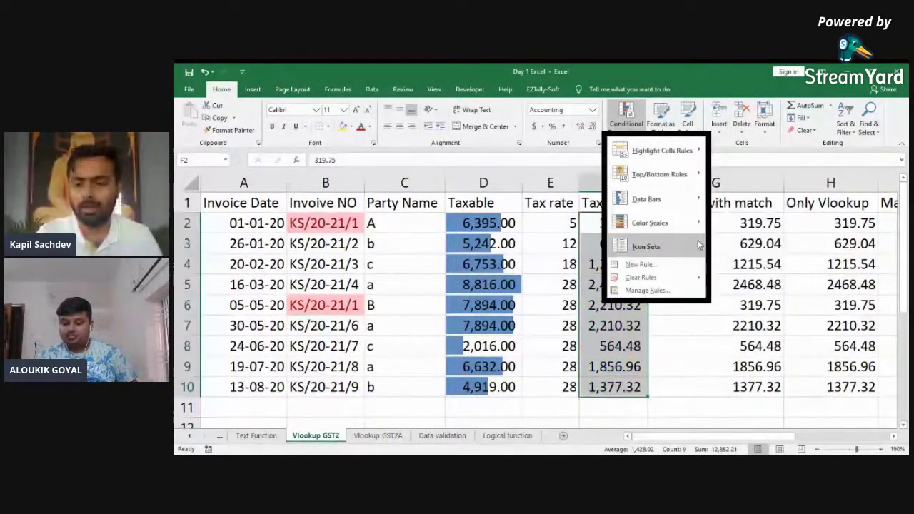
pyautogui.moveTo(699, 245)
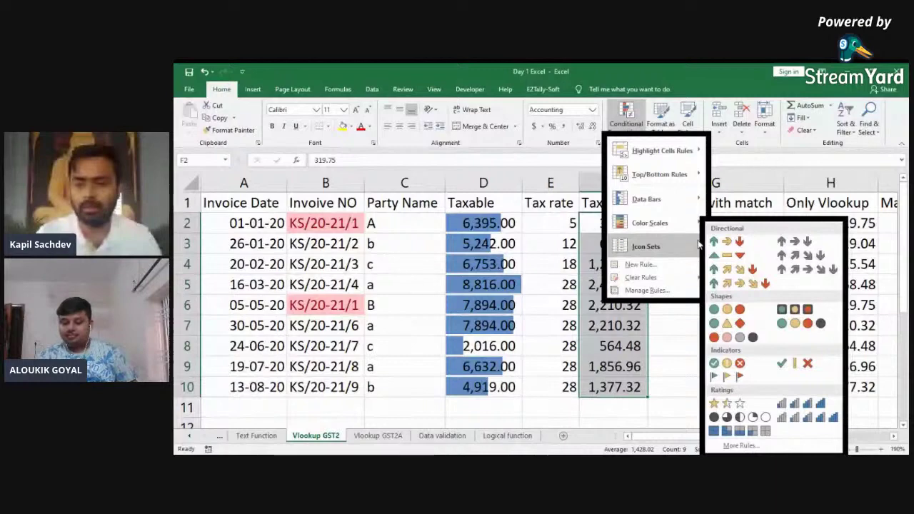
pyautogui.click(717, 297)
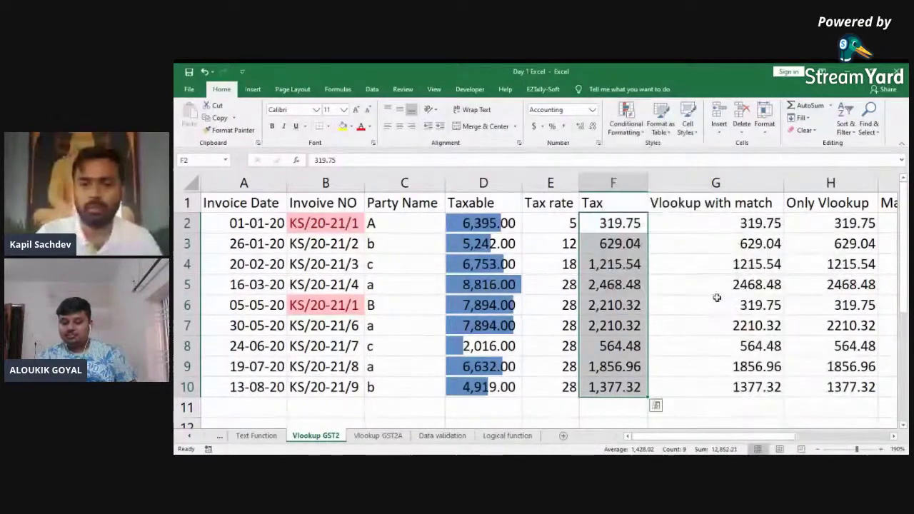
# Step: Apply the Ratings signal-bar icon set to the Tax rate values in E2:E10
pyautogui.press('Left')
pyautogui.hotkey('ctrl', 'shift', 'Down')
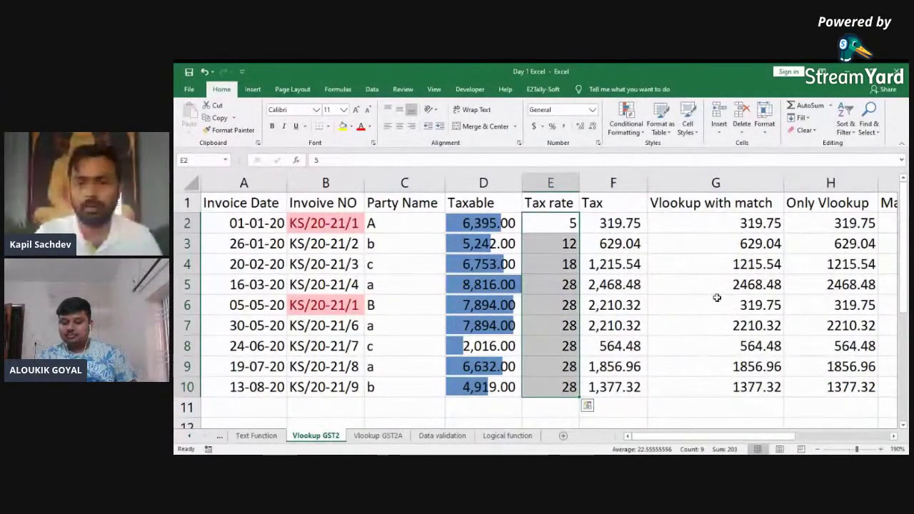
pyautogui.click(626, 117)
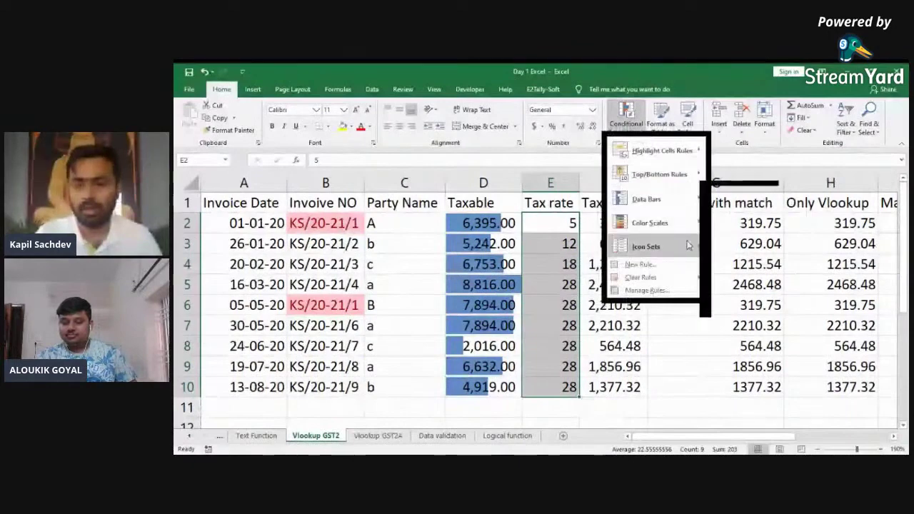
pyautogui.moveTo(688, 245)
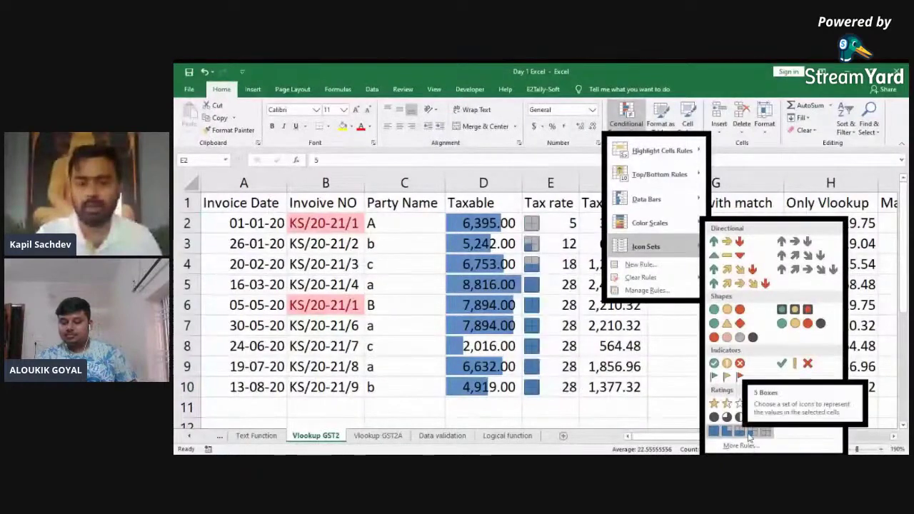
pyautogui.click(781, 417)
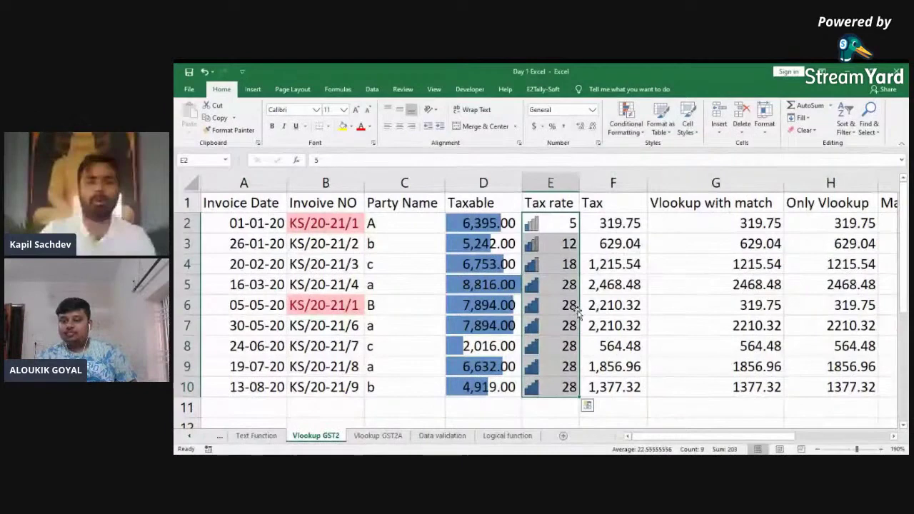
pyautogui.hotkey('ctrl', 'Left')
pyautogui.hotkey('ctrl', 'Right')
pyautogui.hotkey('ctrl', 'Home')
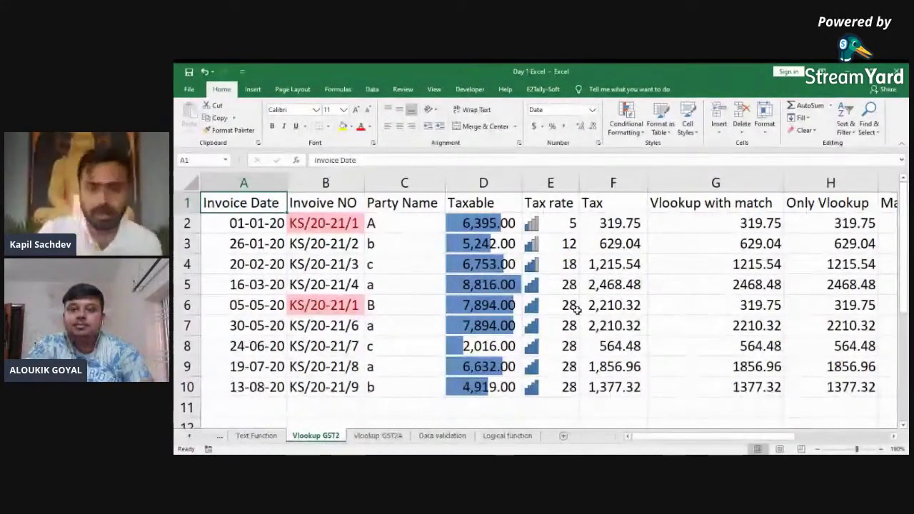
# Step: Open the New Formatting Rule dialog and close it without saving a rule
pyautogui.click(639, 134)
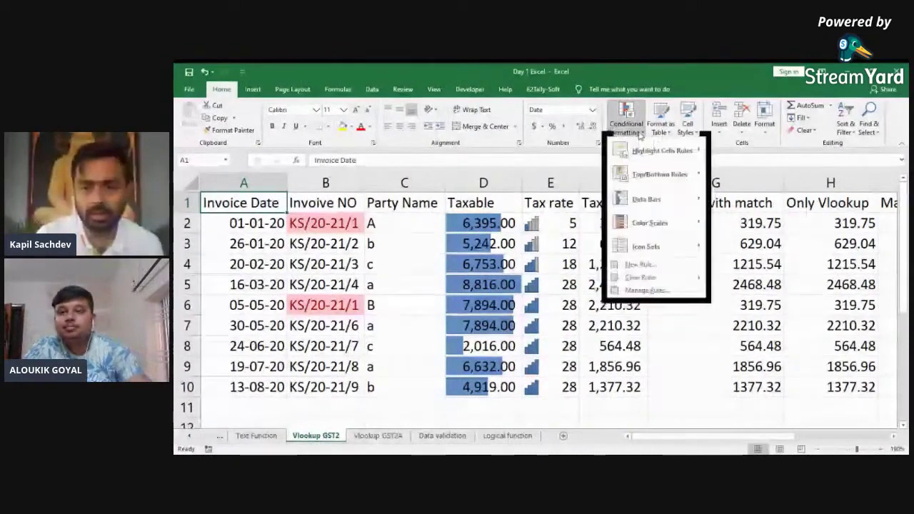
pyautogui.click(655, 265)
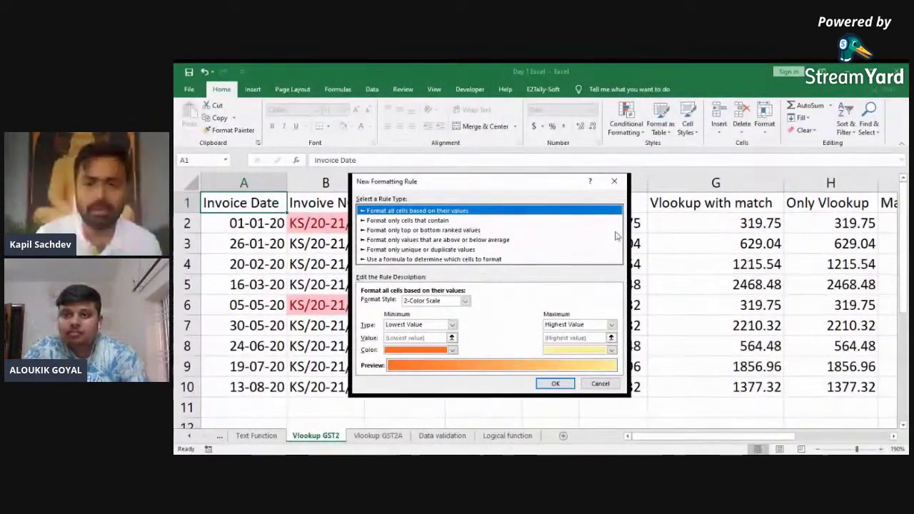
pyautogui.click(614, 181)
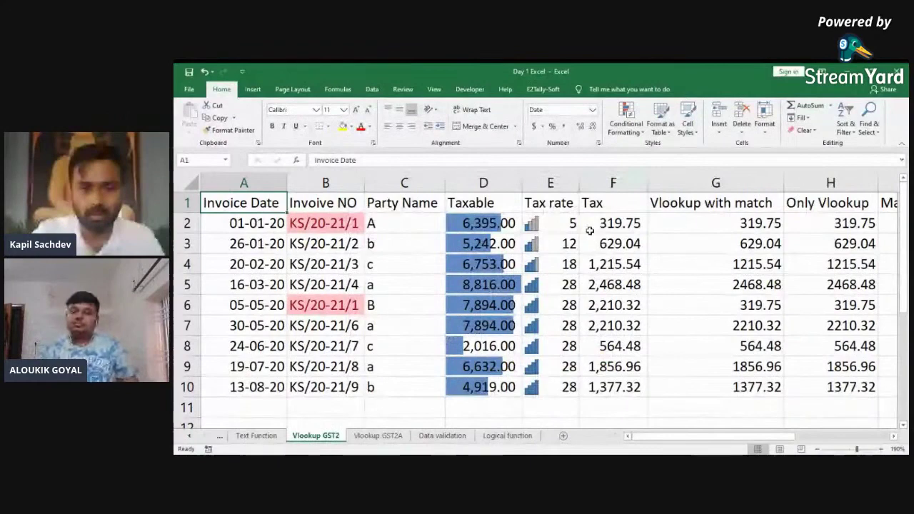
# Step: Move across the sheet tabs to the Data validation and Logical function sheets
pyautogui.hotkey('alt', 'Tab')
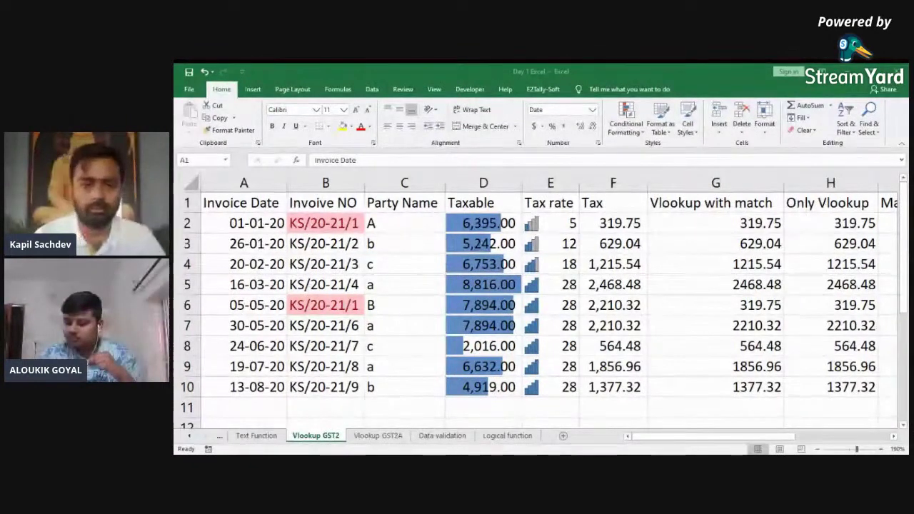
pyautogui.press('Right')
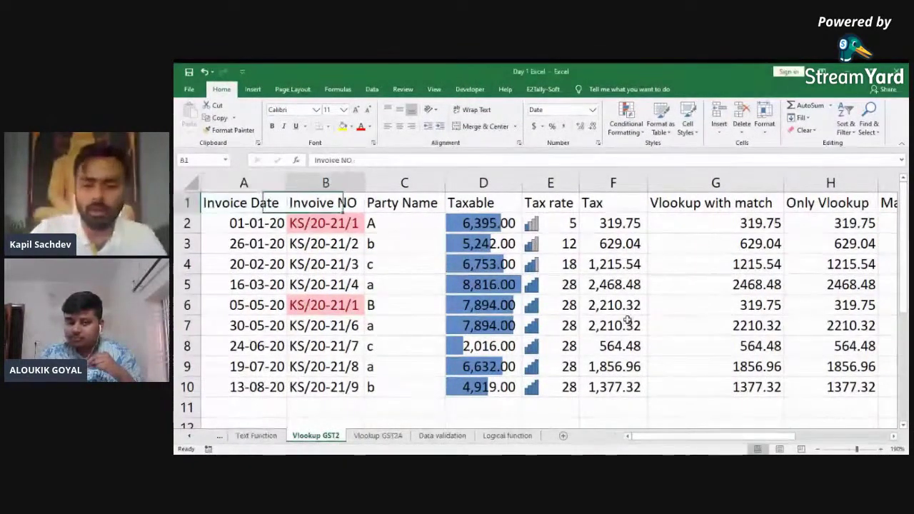
pyautogui.hotkey('ctrl', 'pagedown')
pyautogui.hotkey('ctrl', 'pagedown')
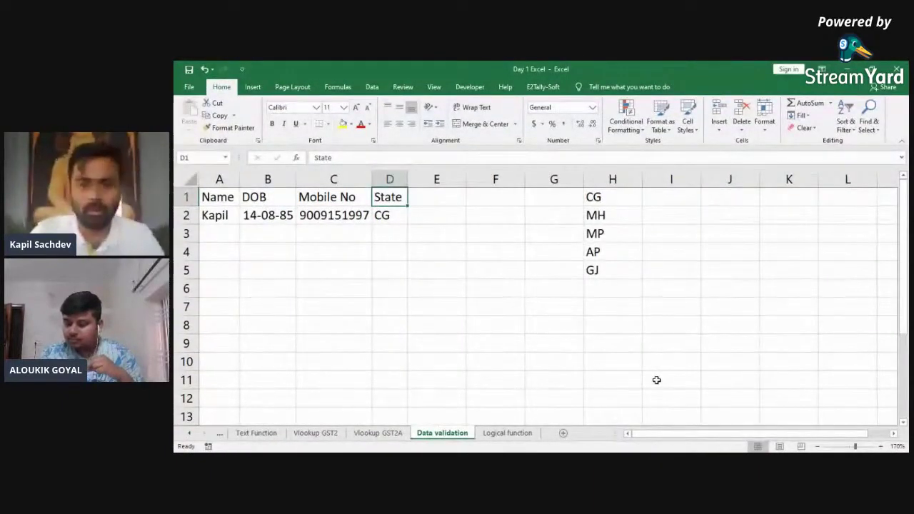
pyautogui.hotkey('ctrl', 'pagedown')
# Step: Navigate the Logical function sheet to the Tax result 112500 in G4
pyautogui.press('Down')
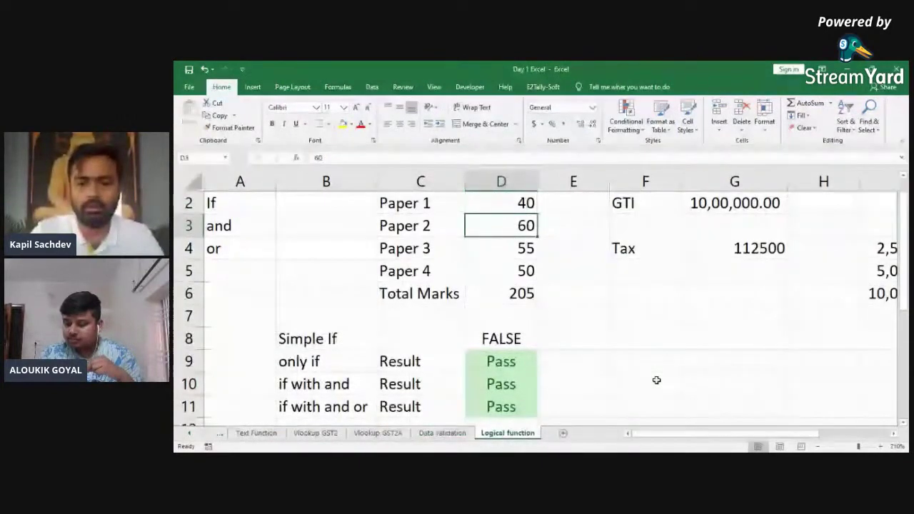
pyautogui.press('Right')
pyautogui.press('Right')
pyautogui.press('Down')
pyautogui.press('Left')
pyautogui.press('Up')
pyautogui.press('Up')
pyautogui.press('Right')
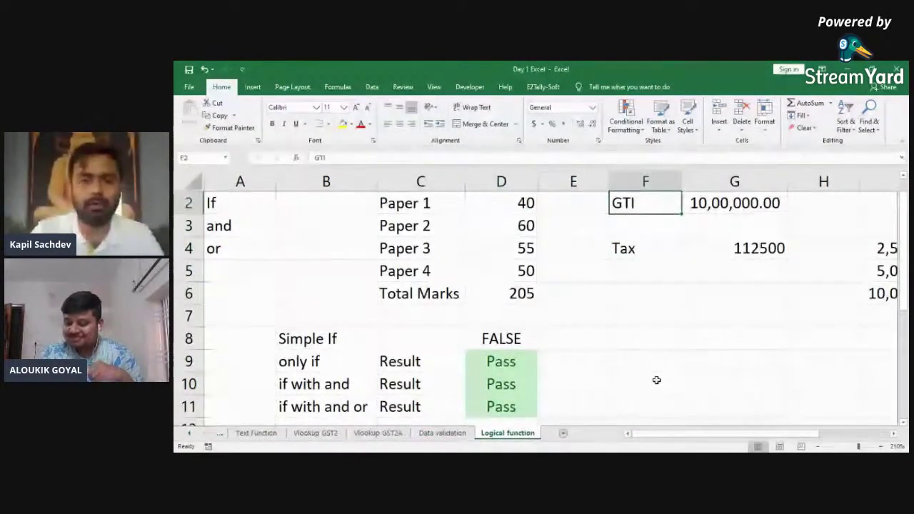
pyautogui.press('Right')
pyautogui.press('Right')
pyautogui.press('Right')
pyautogui.press('Down')
pyautogui.press('Down')
pyautogui.press('Left')
pyautogui.press('Left')
pyautogui.press('Left')
pyautogui.press('Home')
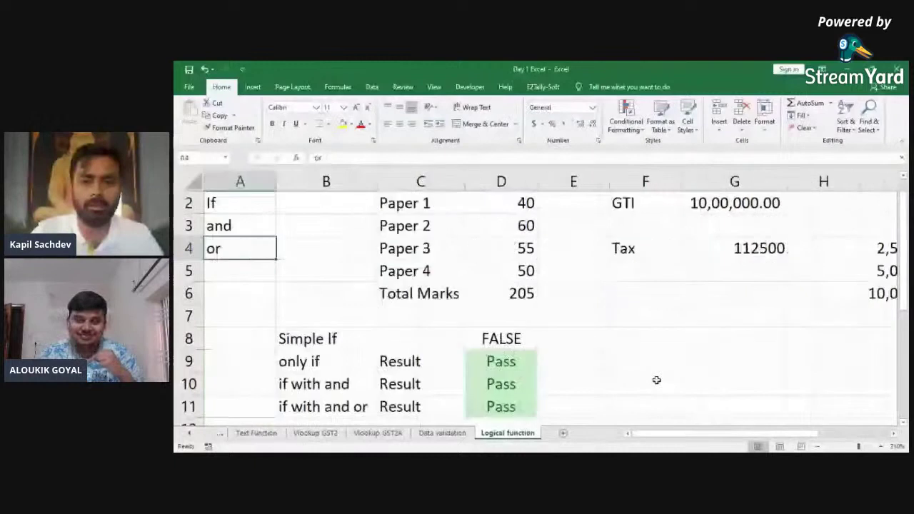
pyautogui.press('Up')
pyautogui.press('Up')
pyautogui.press('Up')
pyautogui.press('Right')
pyautogui.press('Right')
pyautogui.press('Right')
pyautogui.press('Right')
pyautogui.press('Right')
pyautogui.press('Right')
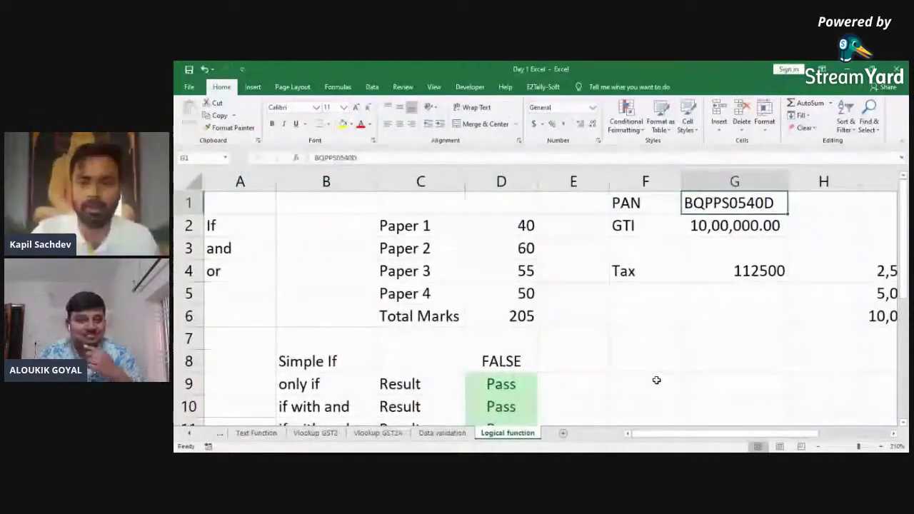
pyautogui.press('Down')
pyautogui.press('Down')
pyautogui.press('Down')
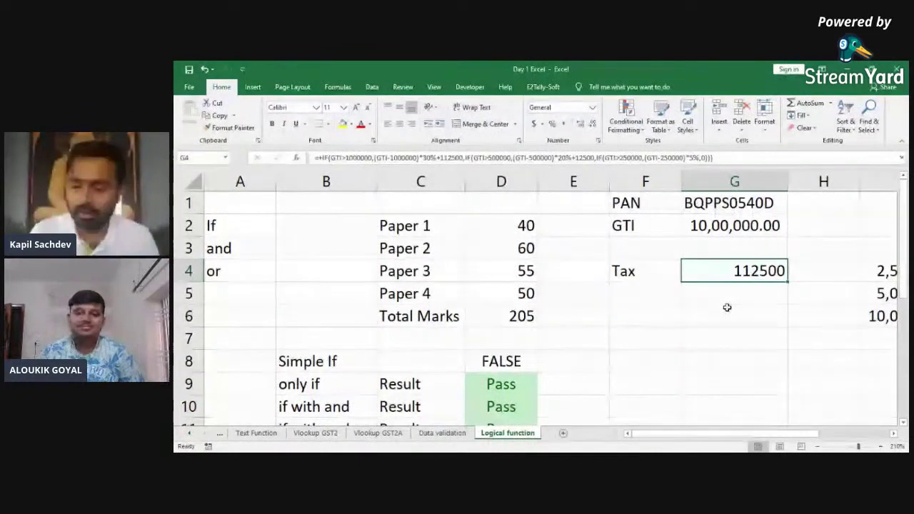
# Step: Inspect the Tax formula and slab table, then return to the GTI value in G2
pyautogui.press('Right')
pyautogui.press('Left')
pyautogui.press('Right')
pyautogui.press('Right')
pyautogui.press('Left')
pyautogui.press('Left')
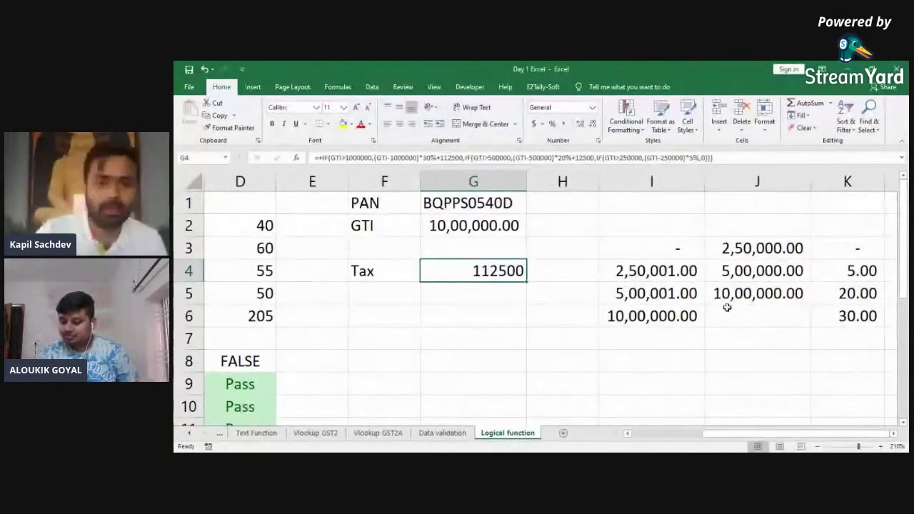
pyautogui.press('Up')
pyautogui.press('Up')
pyautogui.press('Left')
pyautogui.press('Right')
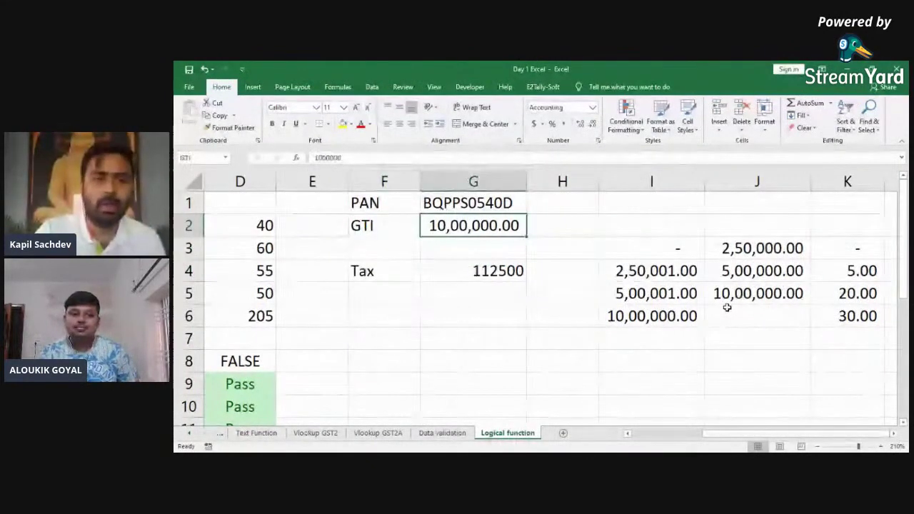
# Step: Open Goal Seek from Data > What-If Analysis, then cancel it
pyautogui.click(372, 87)
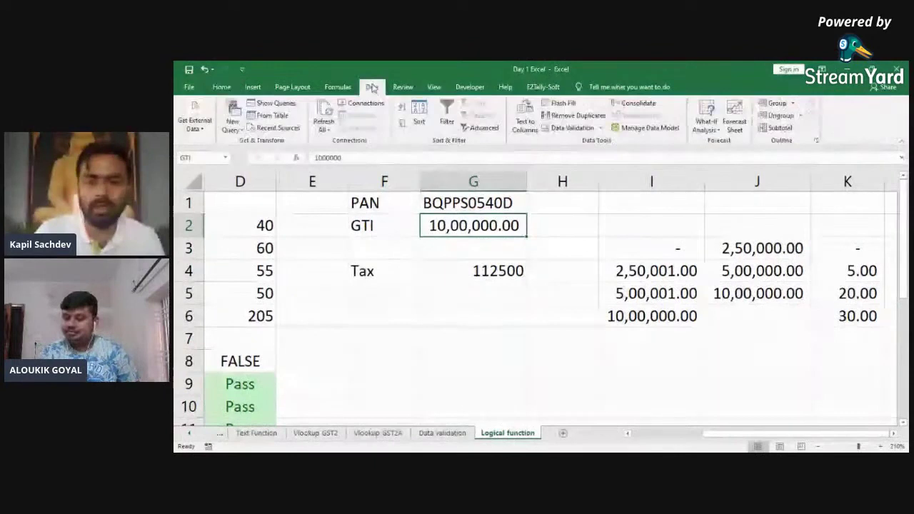
pyautogui.click(706, 131)
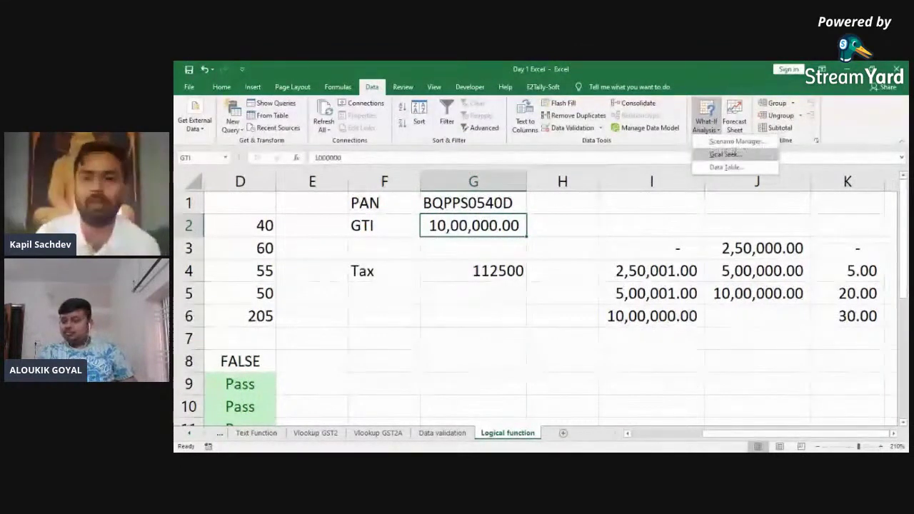
pyautogui.click(723, 155)
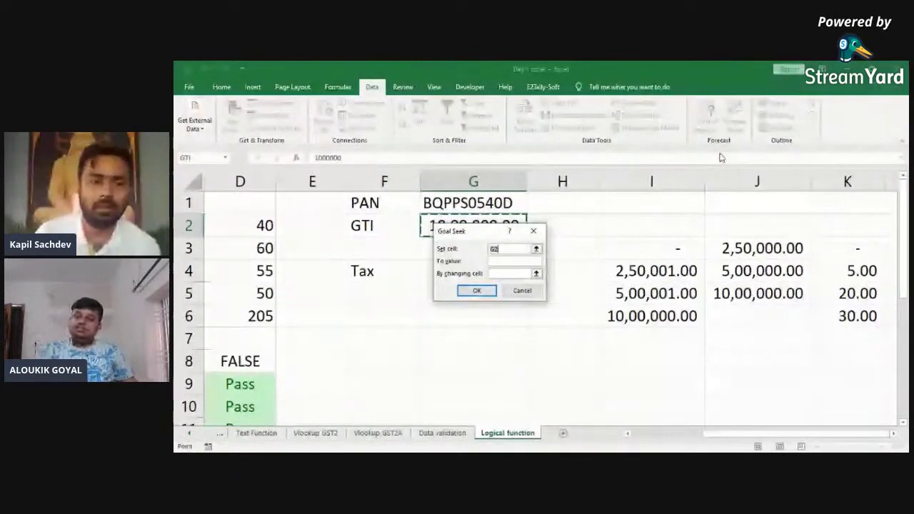
pyautogui.click(522, 290)
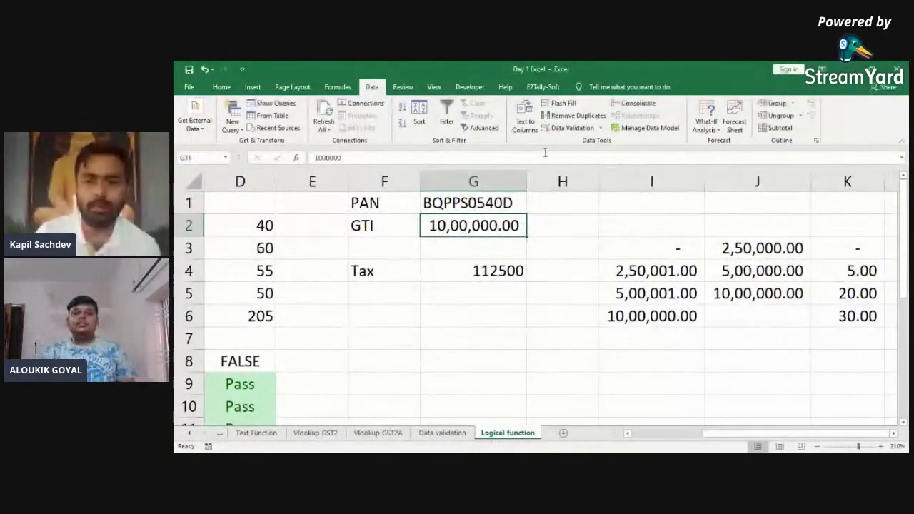
# Step: Goal Seek tax cell G4 to 12500 by changing GTI in G2, and accept the result
pyautogui.click(706, 123)
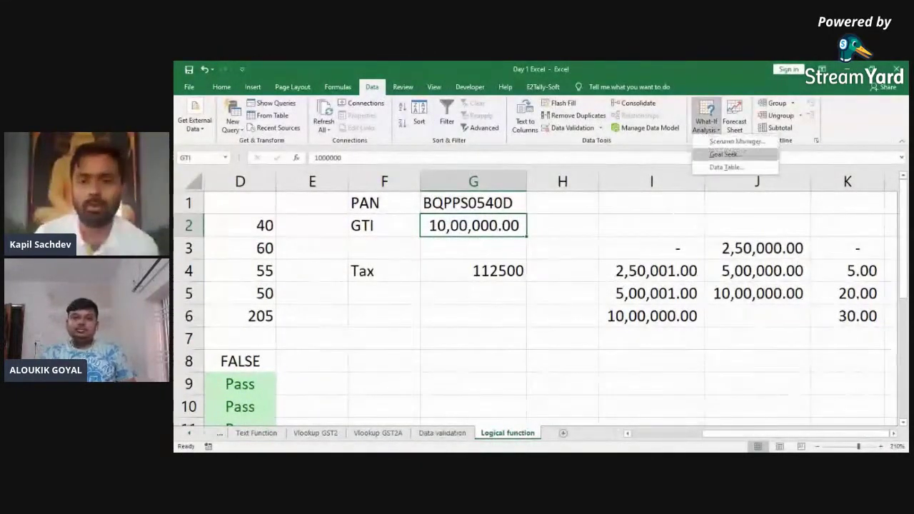
pyautogui.click(722, 155)
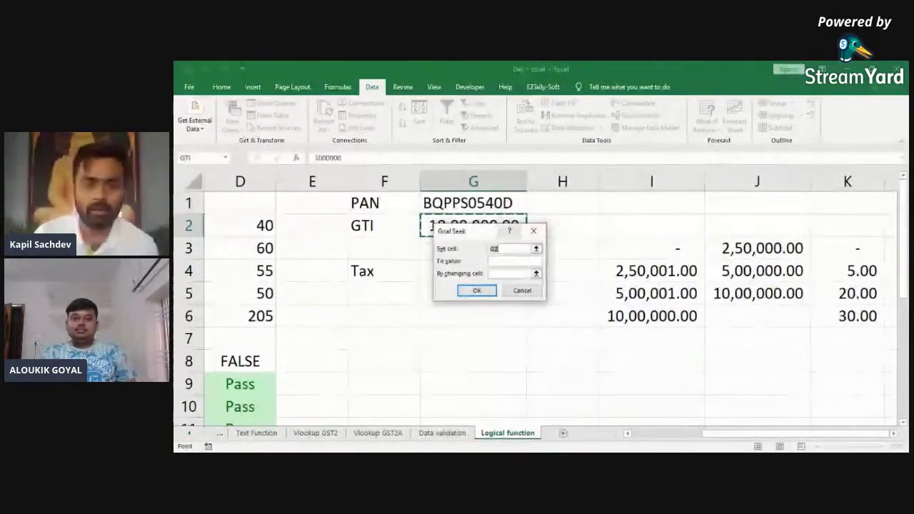
pyautogui.moveTo(486, 230); pyautogui.dragTo(549, 230)
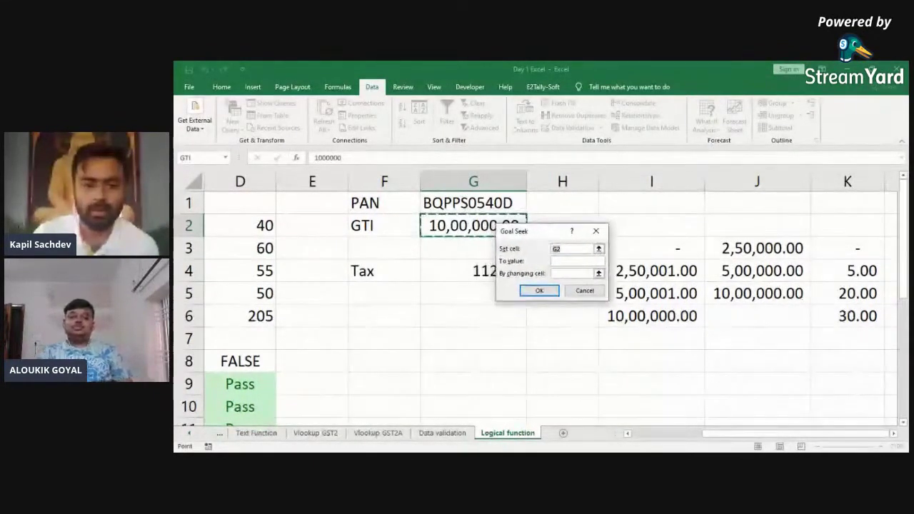
pyautogui.click(461, 263)
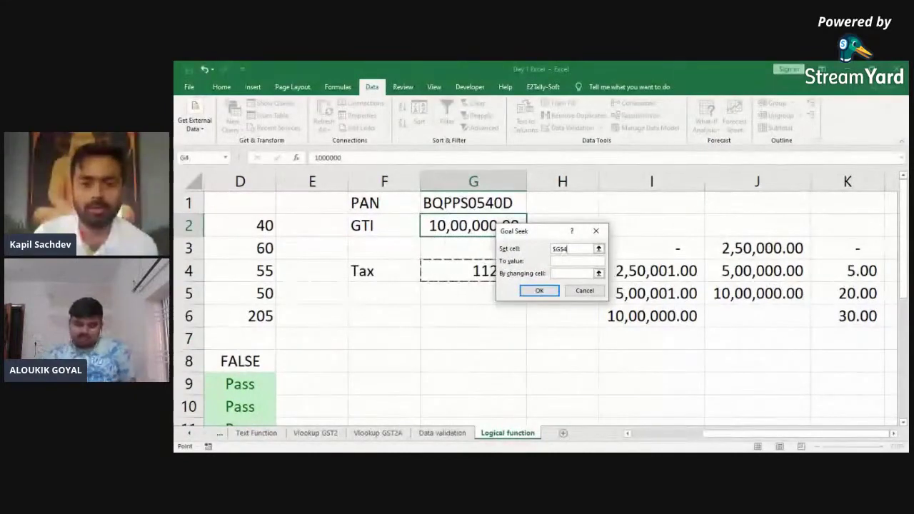
pyautogui.press('Tab')
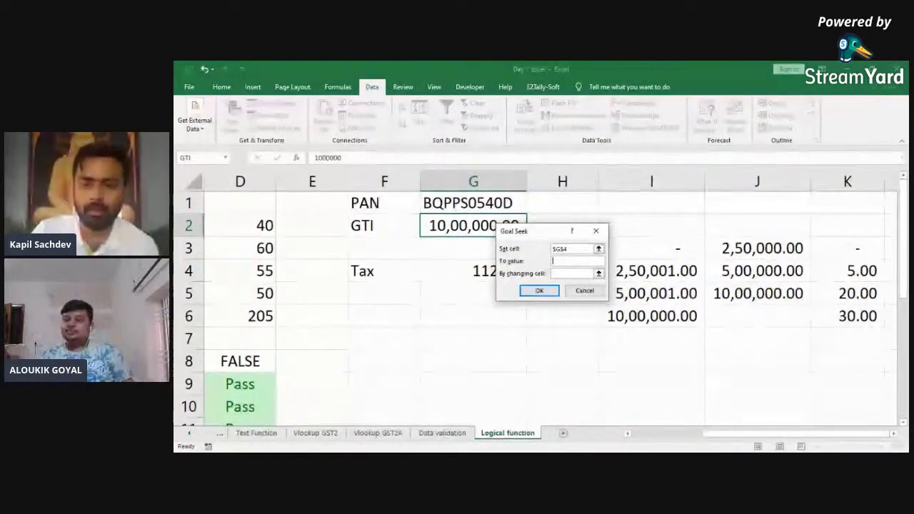
pyautogui.write('12500')
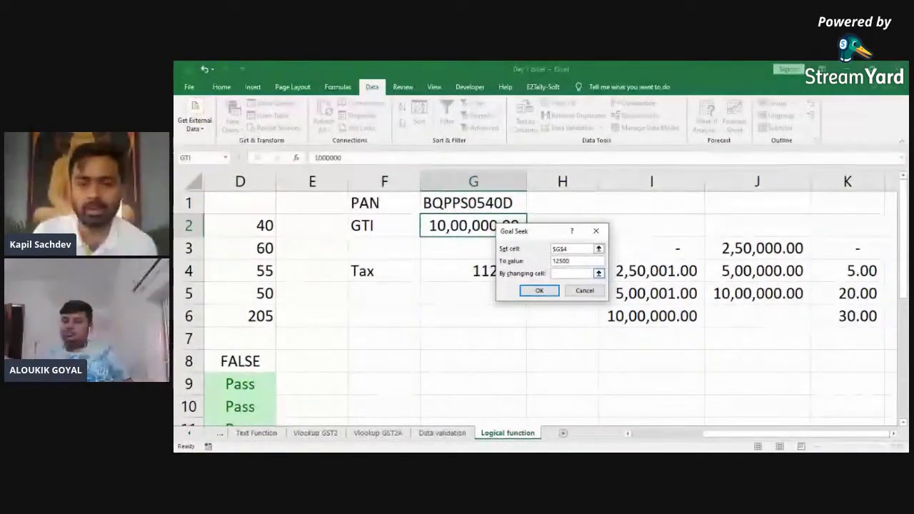
pyautogui.click(573, 274)
pyautogui.click(598, 273)
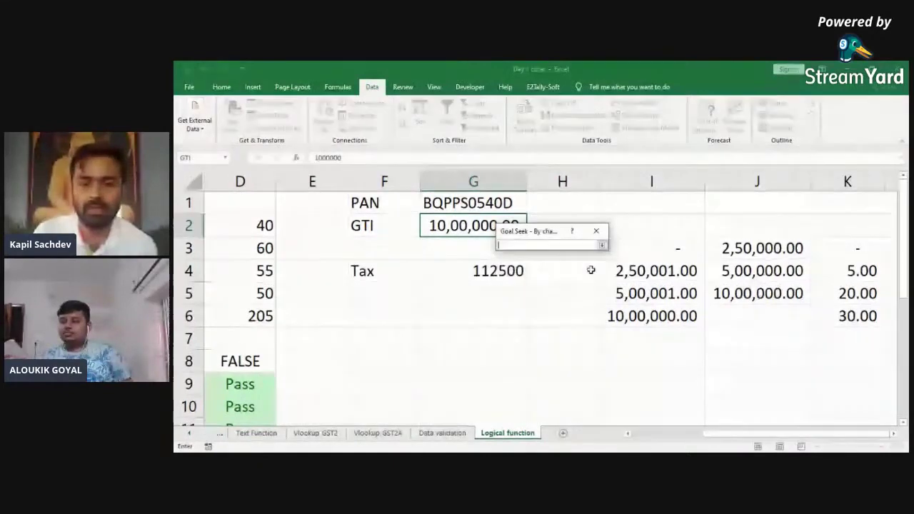
pyautogui.click(432, 226)
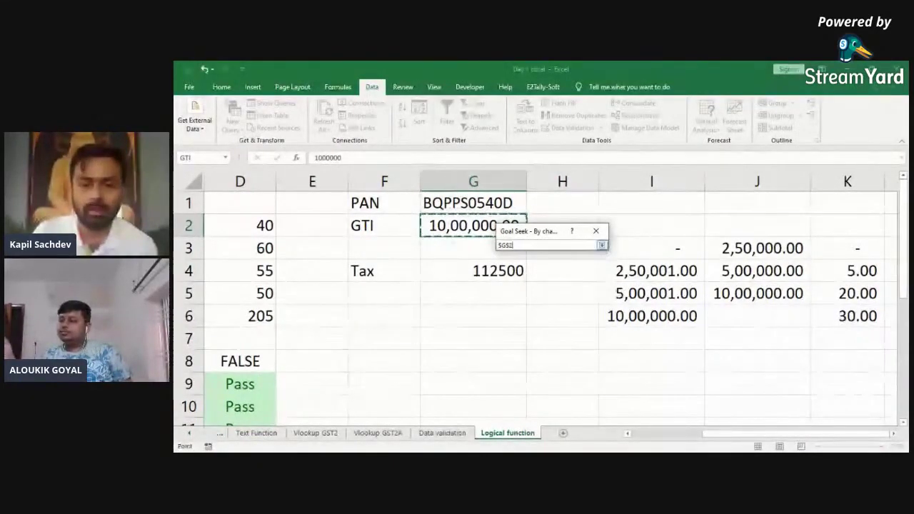
pyautogui.click(602, 245)
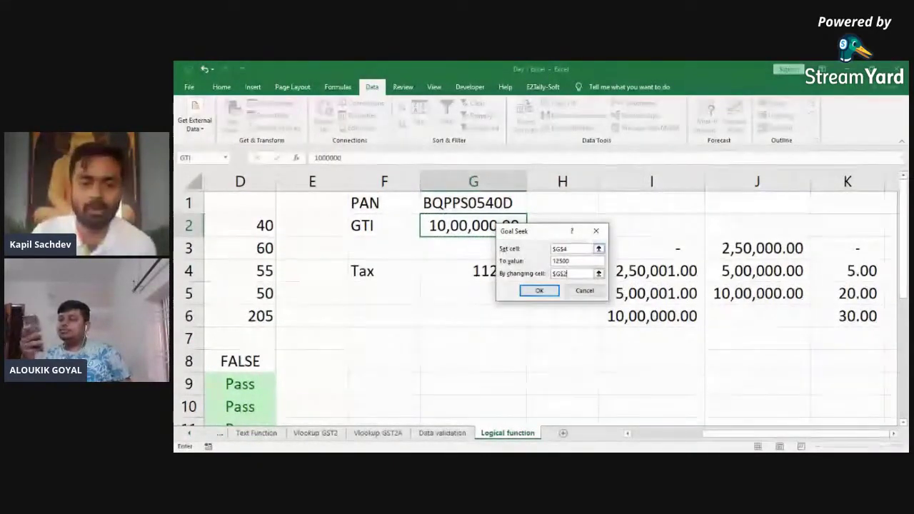
pyautogui.click(539, 291)
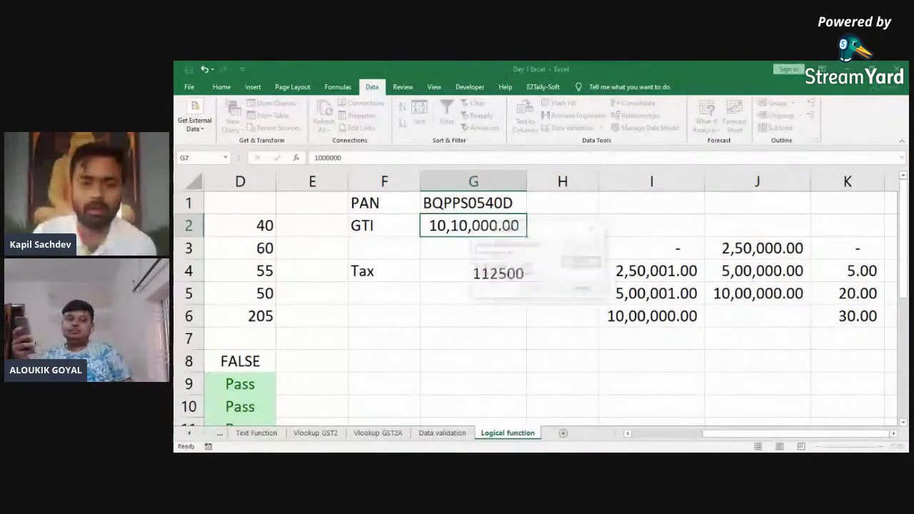
pyautogui.click(525, 287)
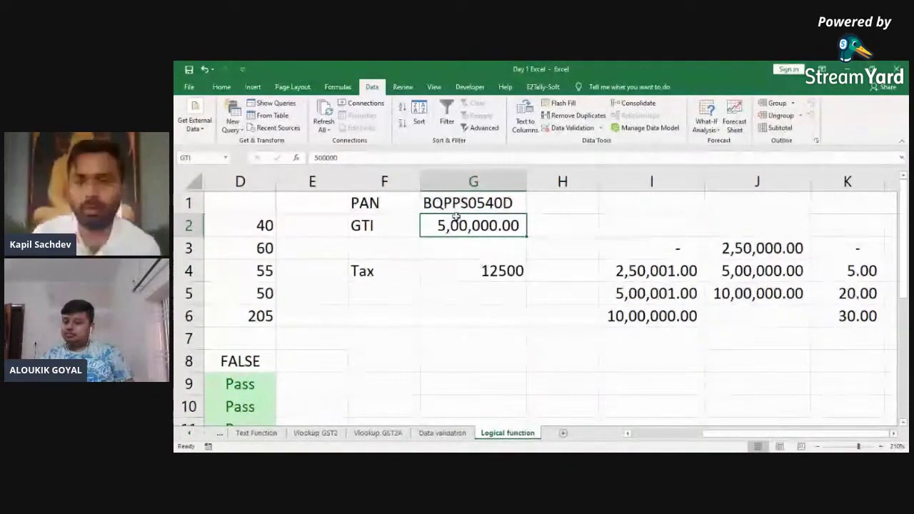
# Step: Goal Seek G4 to 3000 by changing G2, keeping the resulting GTI of 3,10,000.00
pyautogui.click(714, 122)
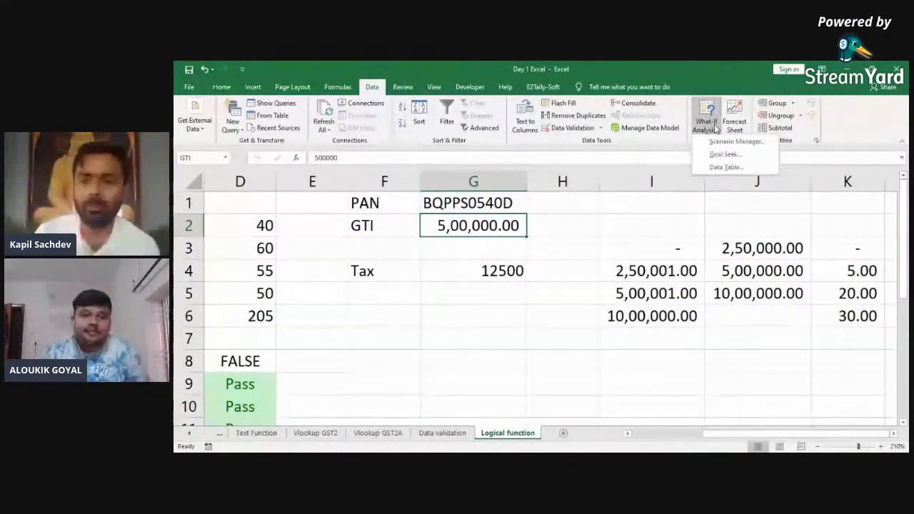
pyautogui.click(724, 154)
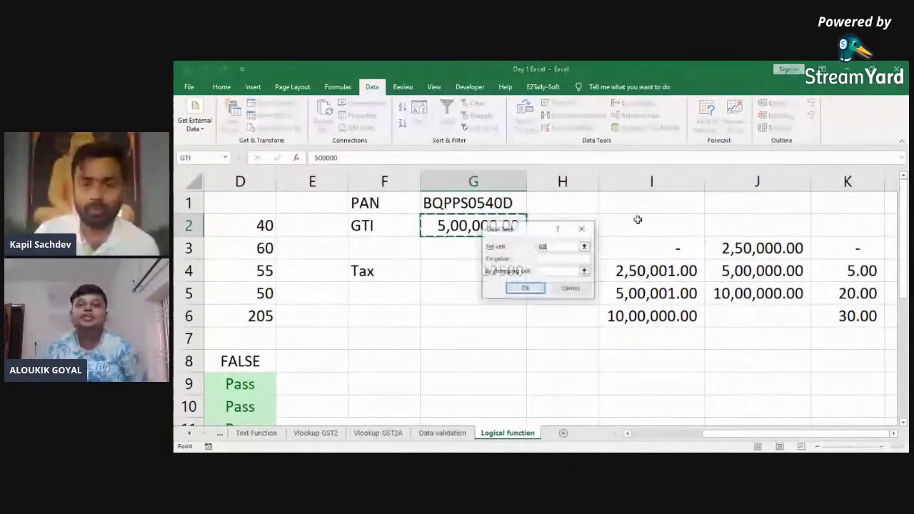
pyautogui.click(447, 265)
pyautogui.press('Tab')
pyautogui.write('3000')
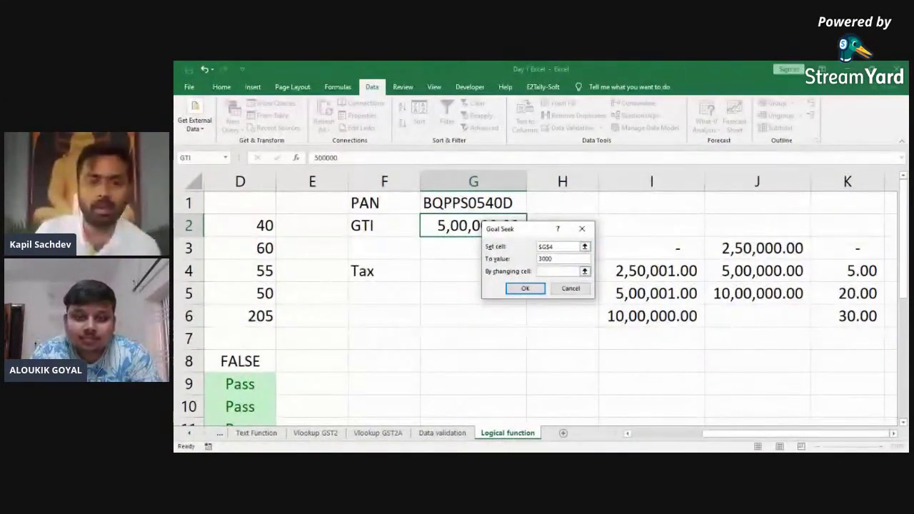
pyautogui.press('Tab')
pyautogui.click(446, 226)
pyautogui.click(525, 288)
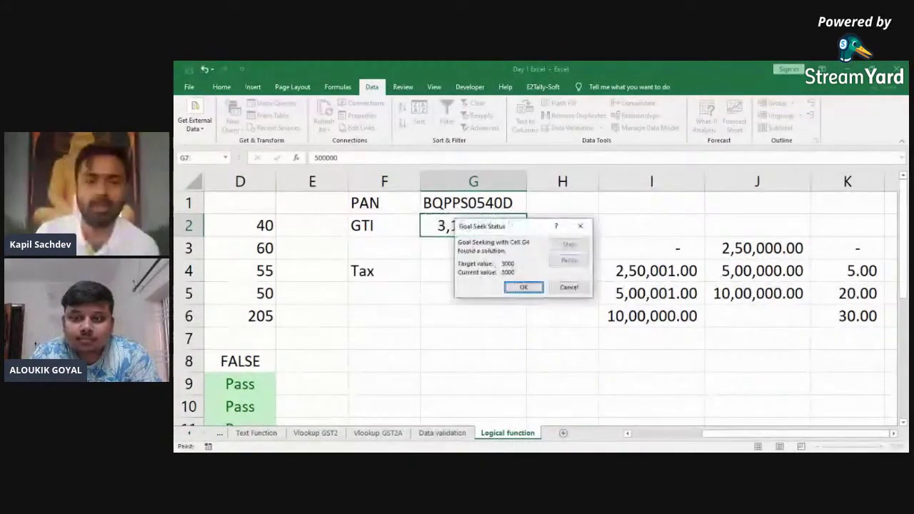
pyautogui.click(524, 287)
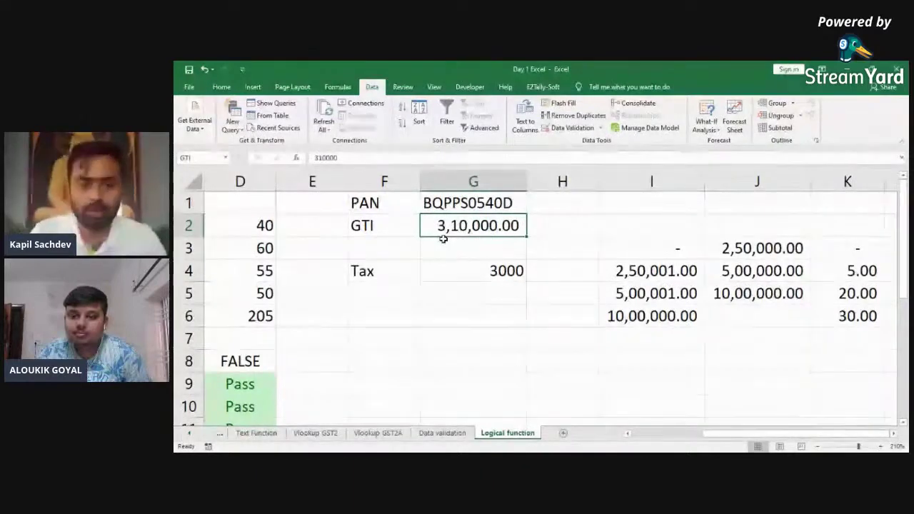
pyautogui.hotkey('alt', 'Tab')
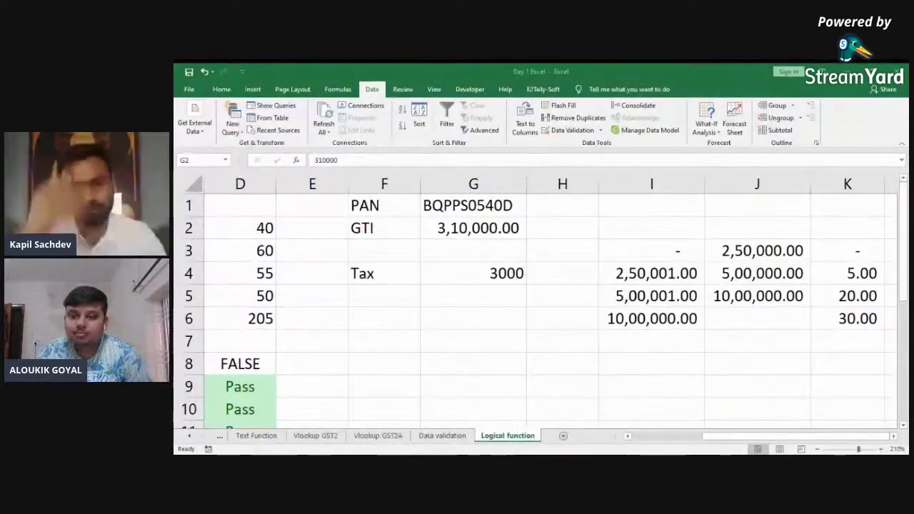
# Step: Step through the tax calculation cells back to A1 on the Logical function sheet
pyautogui.click(473, 206)
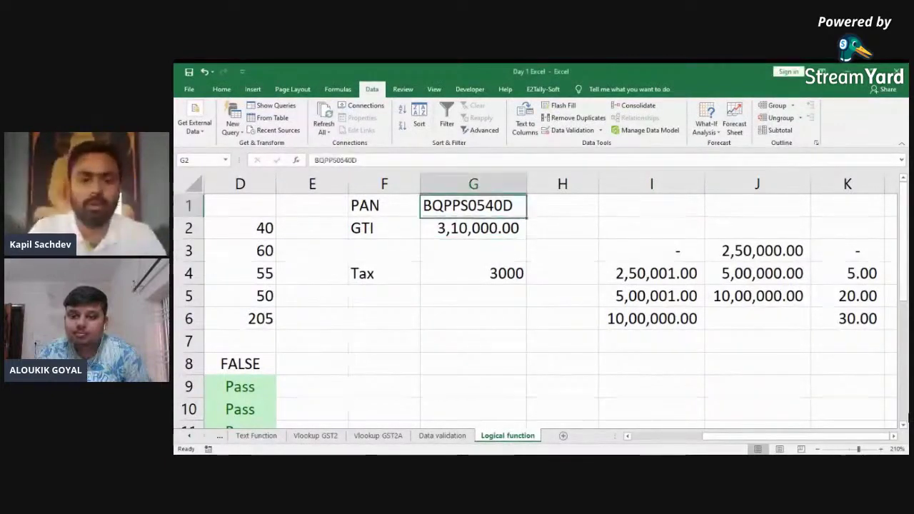
pyautogui.press('Down')
pyautogui.press('Down')
pyautogui.press('Down')
pyautogui.press('Up')
pyautogui.press('Left')
pyautogui.press('Left')
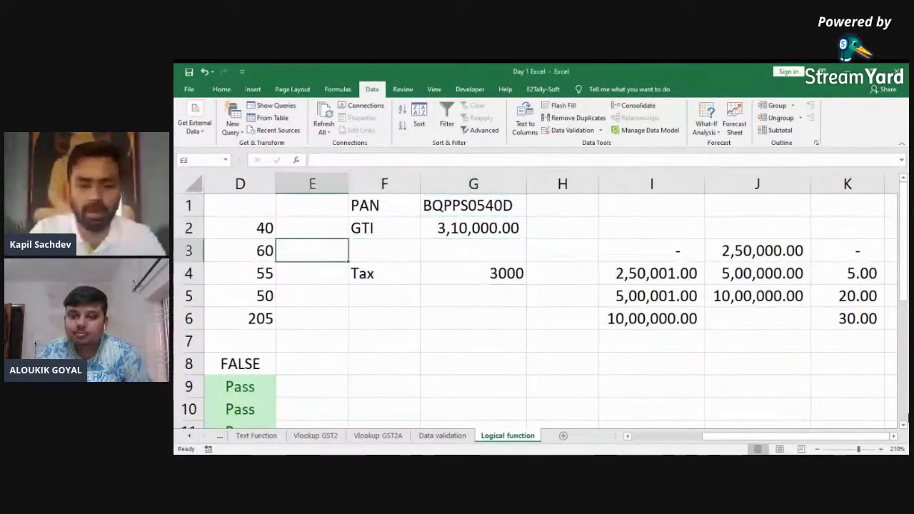
pyautogui.press('Left')
pyautogui.press('Left')
pyautogui.press('Left')
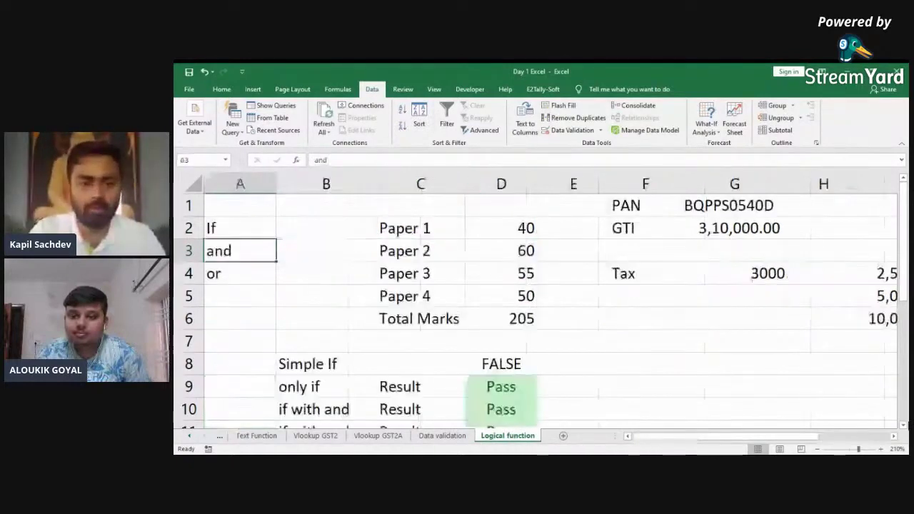
pyautogui.press('Left')
pyautogui.press('Up')
pyautogui.press('Up')
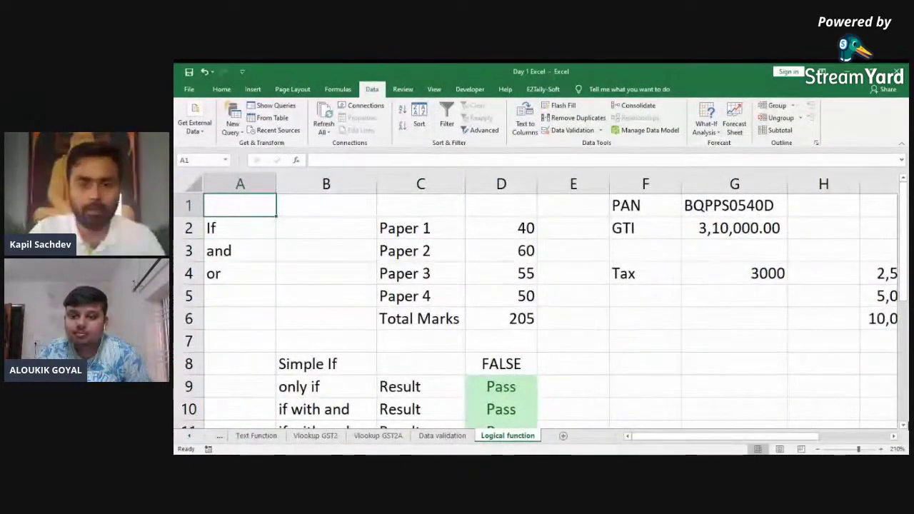
pyautogui.press('Down')
pyautogui.press('Down')
pyautogui.press('Down')
pyautogui.press('Down')
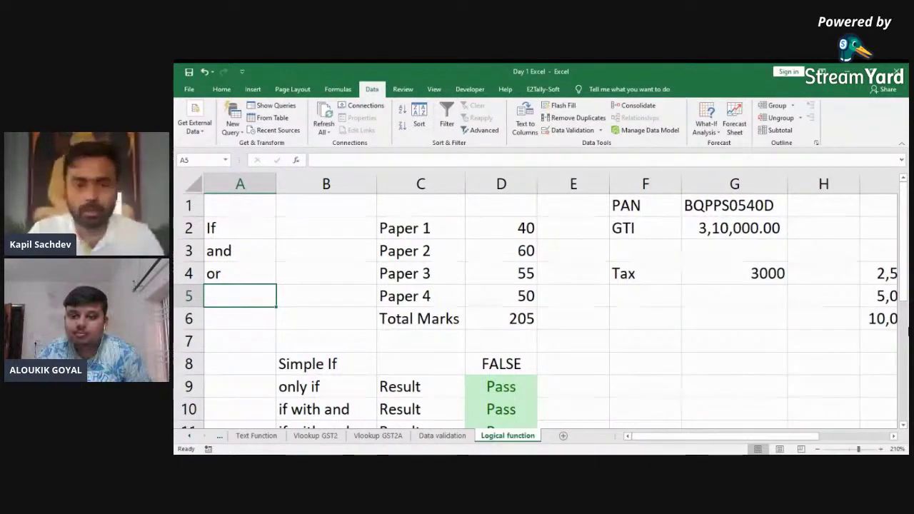
# Step: Move from E8 back along the top row around the PAN value in G1
pyautogui.click(590, 364)
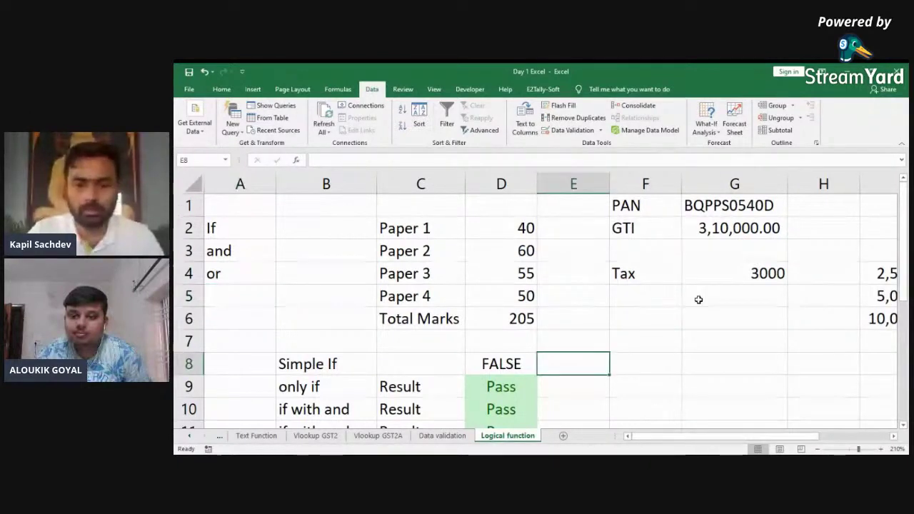
pyautogui.press('Up')
pyautogui.press('Up')
pyautogui.press('Up')
pyautogui.press('Up')
pyautogui.press('Up')
pyautogui.press('Up')
pyautogui.press('Up')
pyautogui.press('Right')
pyautogui.press('Right')
pyautogui.press('Right')
pyautogui.press('Right')
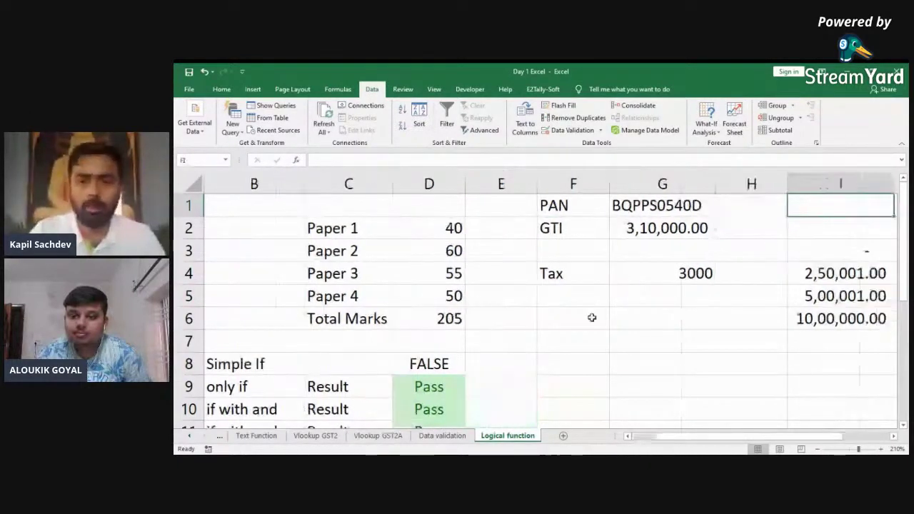
pyautogui.press('Right')
pyautogui.press('Left')
pyautogui.press('Left')
pyautogui.press('Left')
pyautogui.hotkey('shift', 'Left')
pyautogui.hotkey('shift', 'Down')
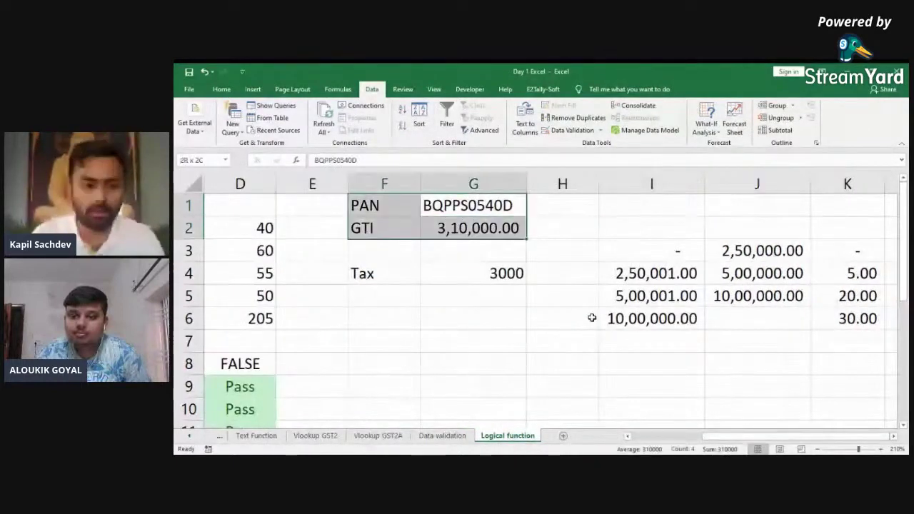
pyautogui.press('Left')
pyautogui.press('Left')
pyautogui.press('Left')
pyautogui.press('Left')
pyautogui.press('Left')
pyautogui.press('Left')
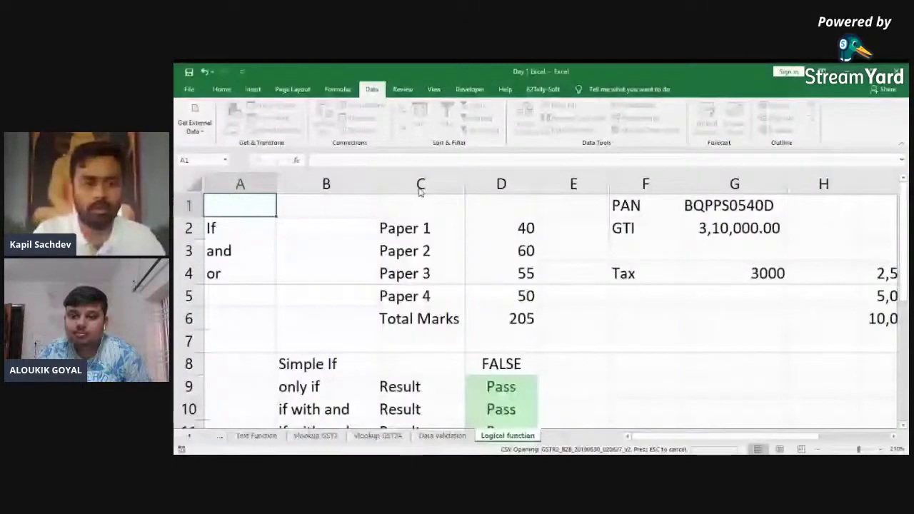
# Step: Copy the GST invoice data and paste it into a newly inserted worksheet
pyautogui.hotkey('ctrl', 'q')
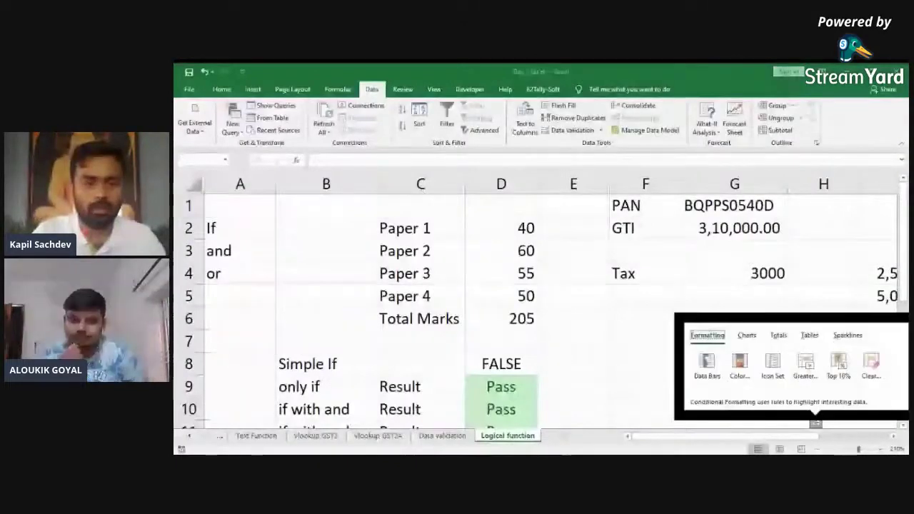
pyautogui.hotkey('ctrl', 'c')
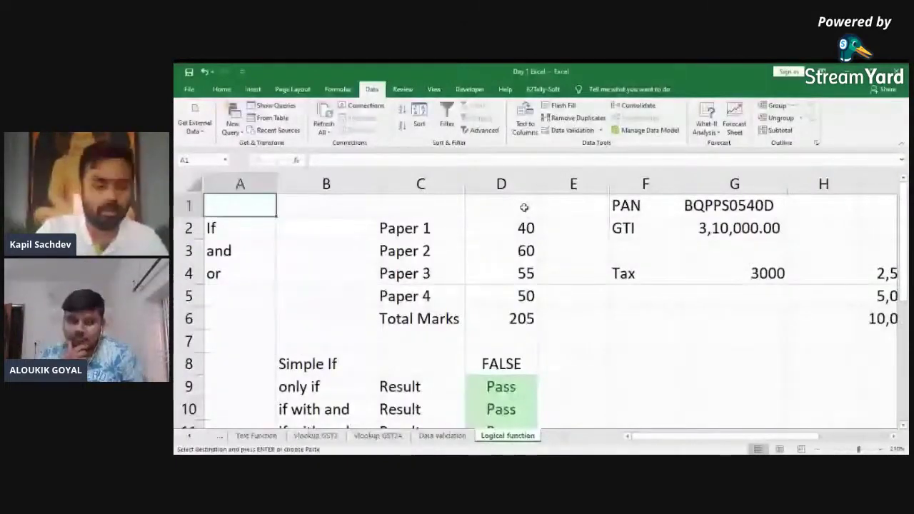
pyautogui.hotkey('shift', 'F11')
pyautogui.hotkey('ctrl', 'v')
pyautogui.press('Down')
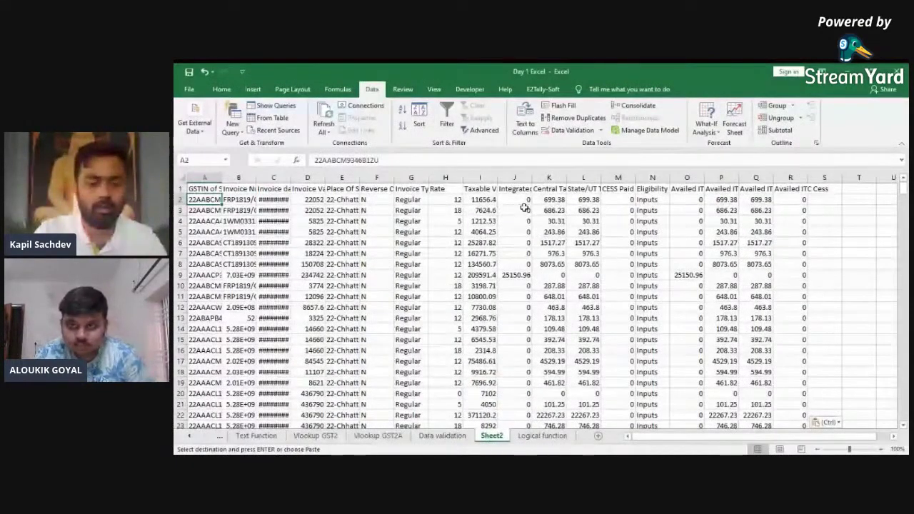
# Step: Select the whole pasted range on the new sheet and delete it
pyautogui.hotkey('ctrl', 'Home')
pyautogui.hotkey('ctrl', 'shift', 'End')
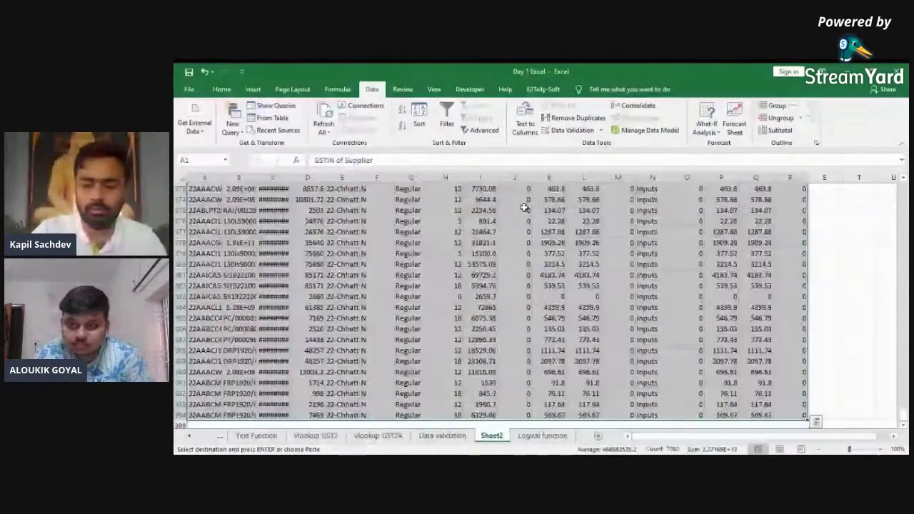
pyautogui.press('Delete')
pyautogui.hotkey('ctrl', 'Home')
pyautogui.moveTo(525, 208); pyautogui.dragTo(547, 230)
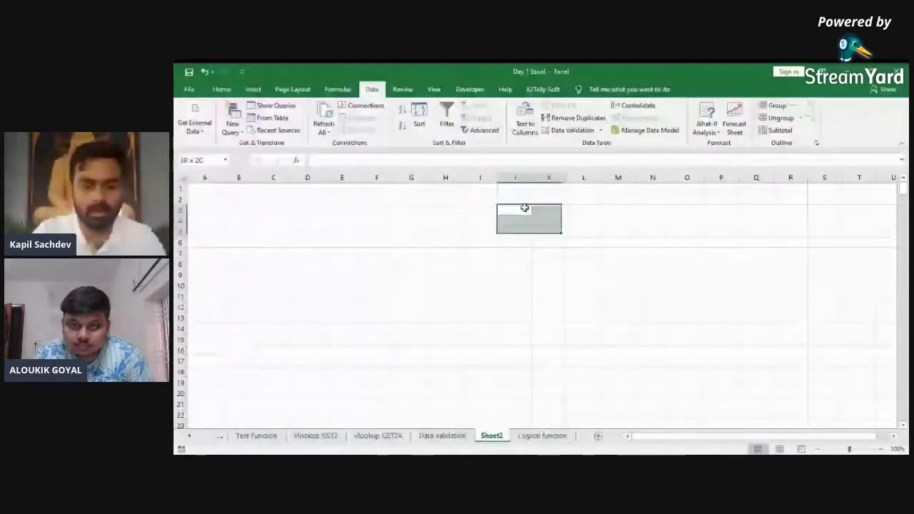
pyautogui.hotkey('ctrl', 'pageup')
pyautogui.hotkey('ctrl', 'pageup')
pyautogui.hotkey('ctrl', 'pageup')
pyautogui.hotkey('ctrl', 'pageup')
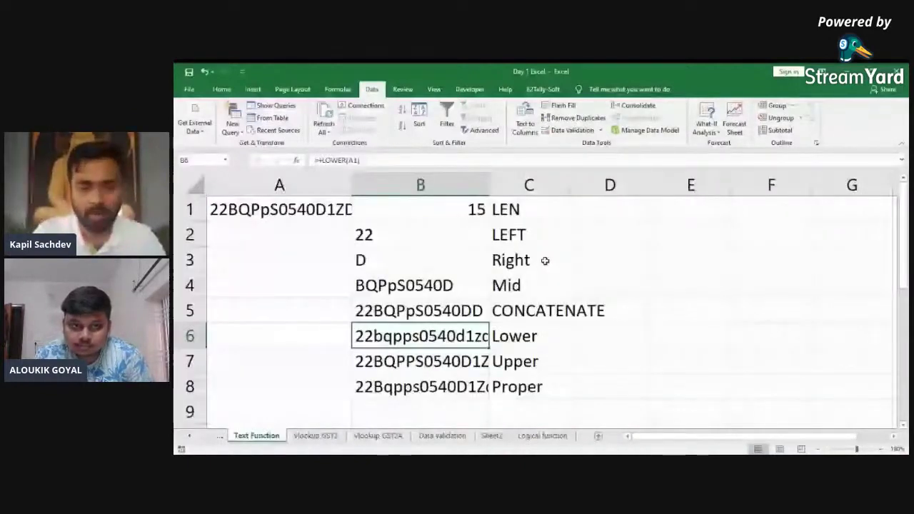
# Step: Rename Sheet2 to 'Pivot Table' and begin typing an invoice heading in A1
pyautogui.hotkey('ctrl', 'pagedown')
pyautogui.hotkey('ctrl', 'pagedown')
pyautogui.hotkey('ctrl', 'pagedown')
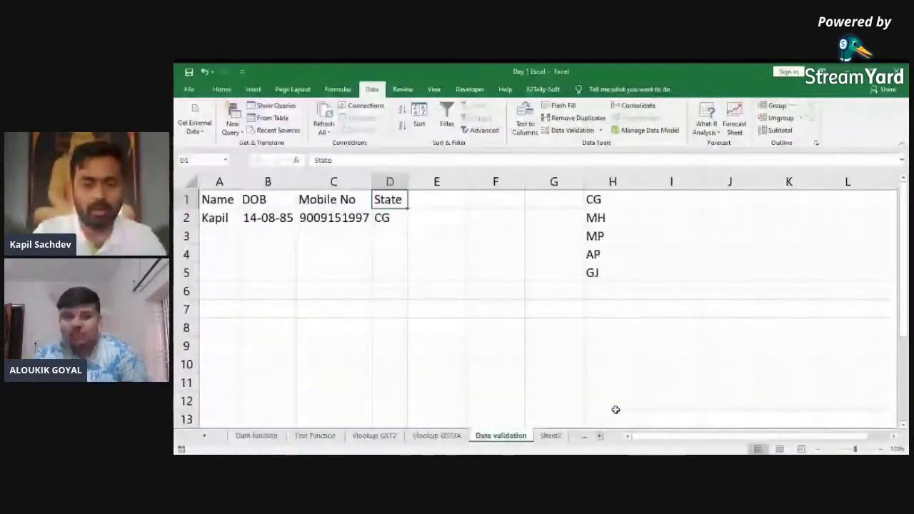
pyautogui.click(551, 433)
pyautogui.doubleClick(551, 433)
pyautogui.write('Pivot Table')
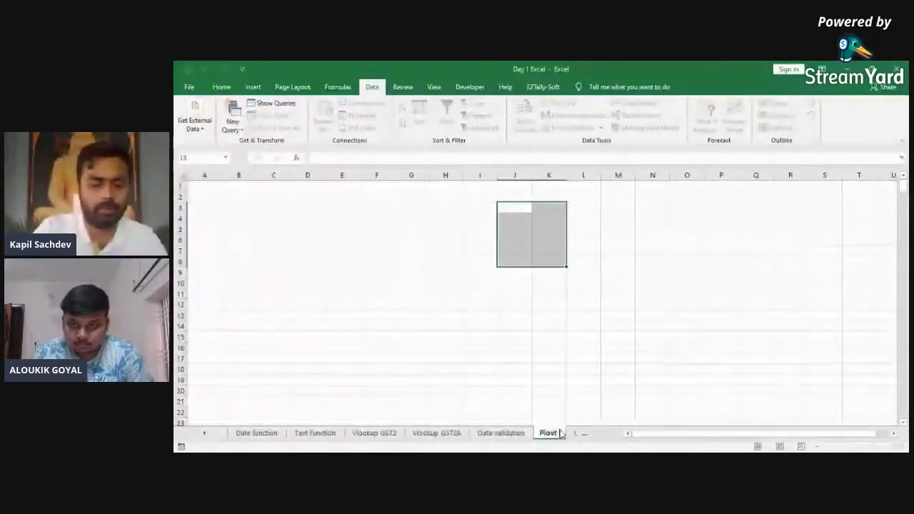
pyautogui.press('Return')
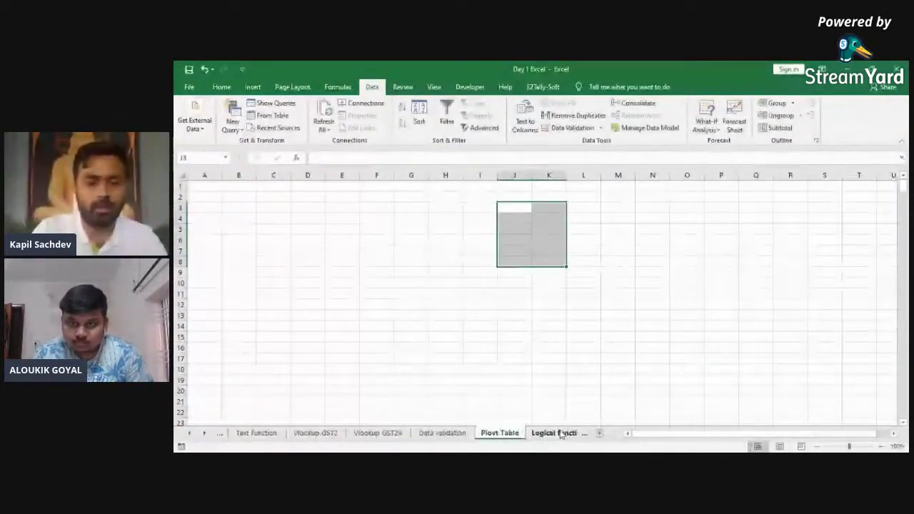
pyautogui.hotkey('ctrl', 'Home')
pyautogui.write('snvoive')
# Step: Finish the A1 heading and enter 'Invoice Date' as the B1 heading
pyautogui.press('BackSpace')
pyautogui.write('N')
pyautogui.press('Tab')
pyautogui.write('Pa')
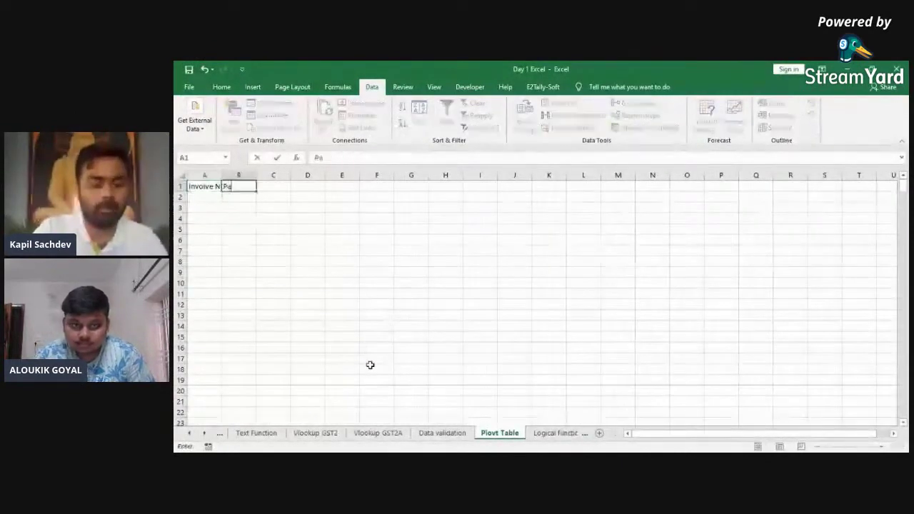
pyautogui.write('rty')
pyautogui.press('Escape')
pyautogui.write('Invoice')
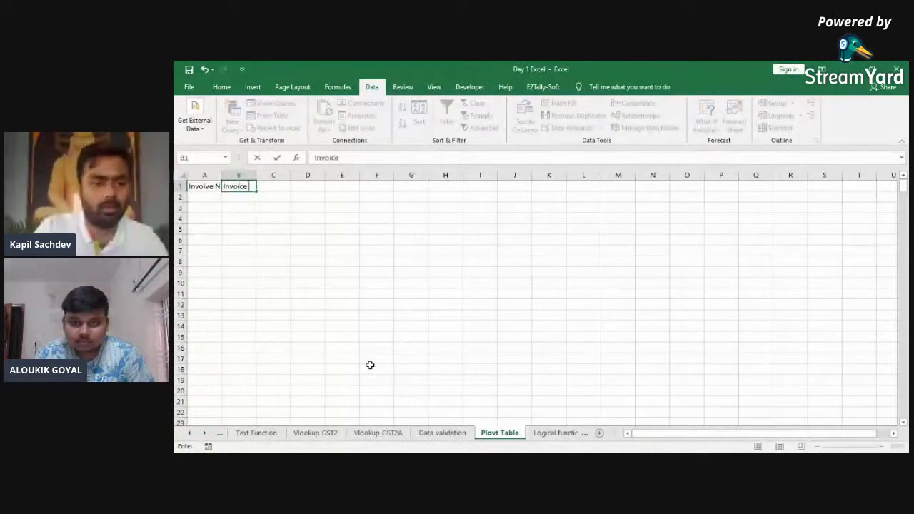
pyautogui.write(' Date')
pyautogui.press('Return')
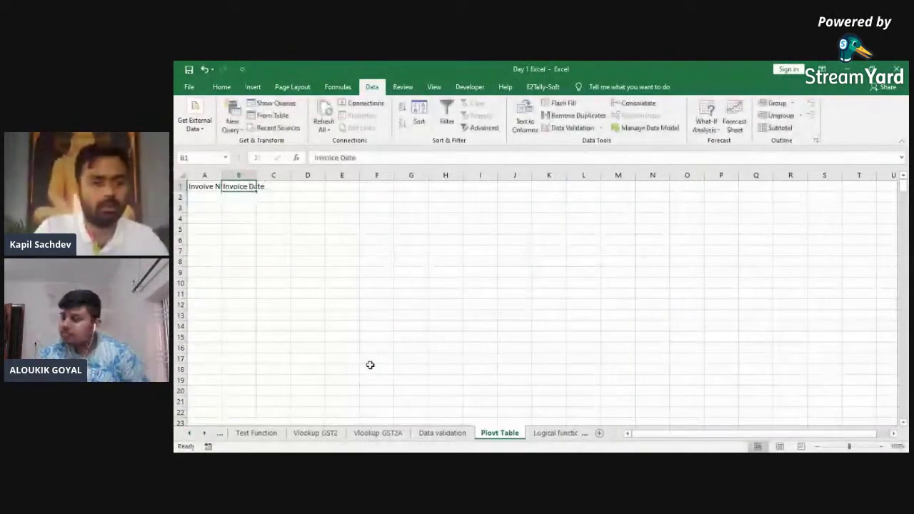
# Step: AutoFit column A and correct its heading to 'Invoive No'
pyautogui.press('Left')
pyautogui.hotkey('ctrl', 'space')
pyautogui.hotkey('alt', 'o')
pyautogui.press('c')
pyautogui.press('a')
pyautogui.press('Right')
pyautogui.press('Left')
pyautogui.press('F2')
pyautogui.press('BackSpace')
pyautogui.write('o')
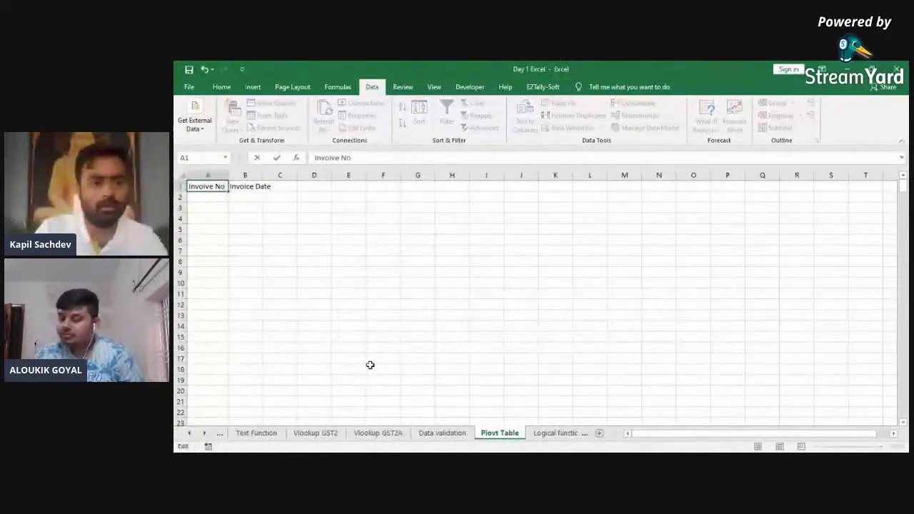
pyautogui.press('Return')
# Step: AutoFit column B to the Invoice Date heading
pyautogui.press('Right')
pyautogui.hotkey('ctrl', 'space')
pyautogui.hotkey('alt', 'o')
pyautogui.press('c')
pyautogui.press('a')
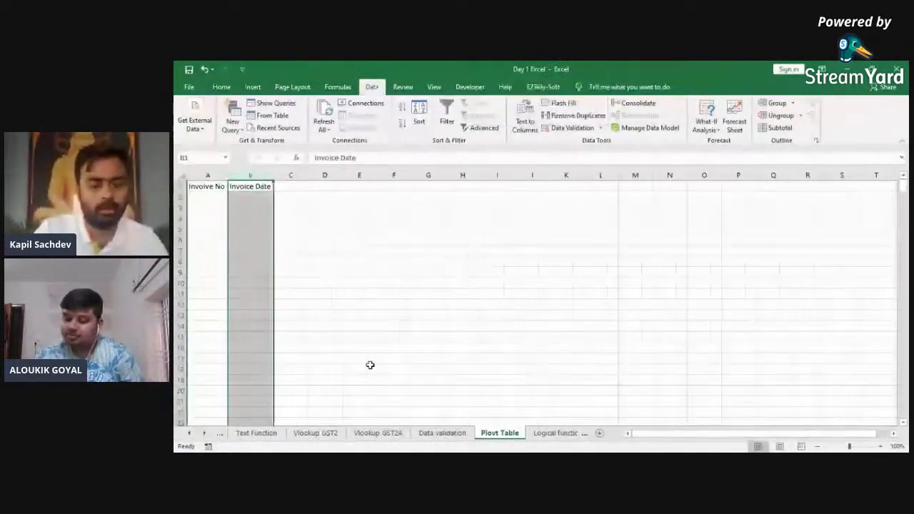
pyautogui.press('Right')
# Step: Enter 'Party Name' in C1 and AutoFit column C
pyautogui.write('Party Name')
pyautogui.press('Return')
pyautogui.press('Up')
pyautogui.hotkey('ctrl', 'space')
pyautogui.hotkey('alt', 'o')
pyautogui.press('c')
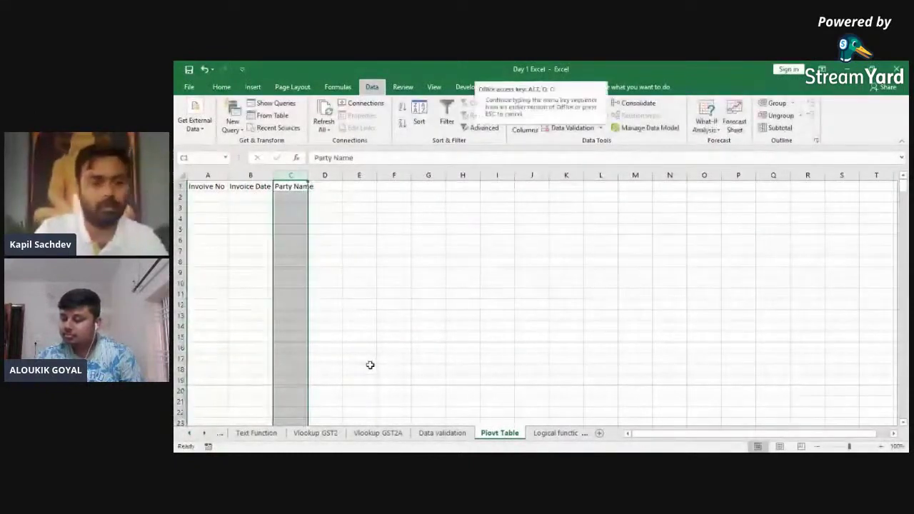
pyautogui.press('a')
pyautogui.press('Right')
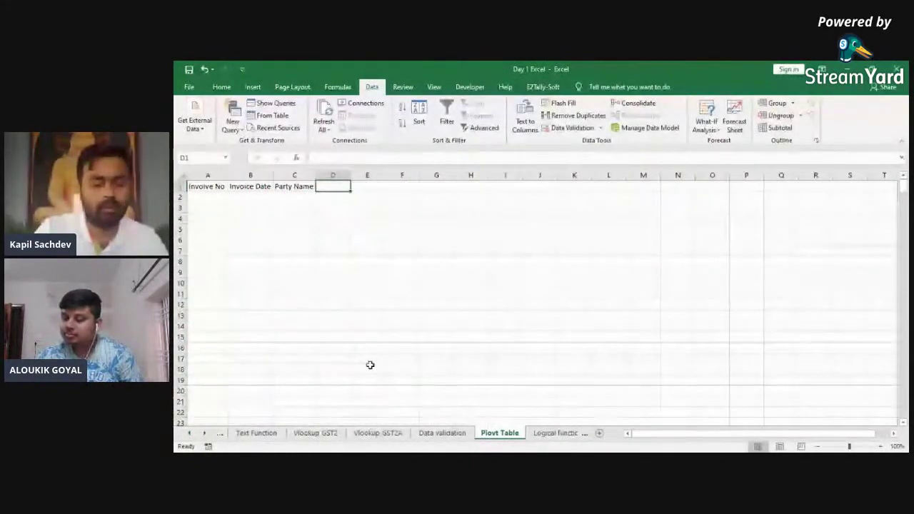
# Step: Enter the headings 'Taxble Value', 'Tax rate' and 'Tax' in D1:F1
pyautogui.write('Tax')
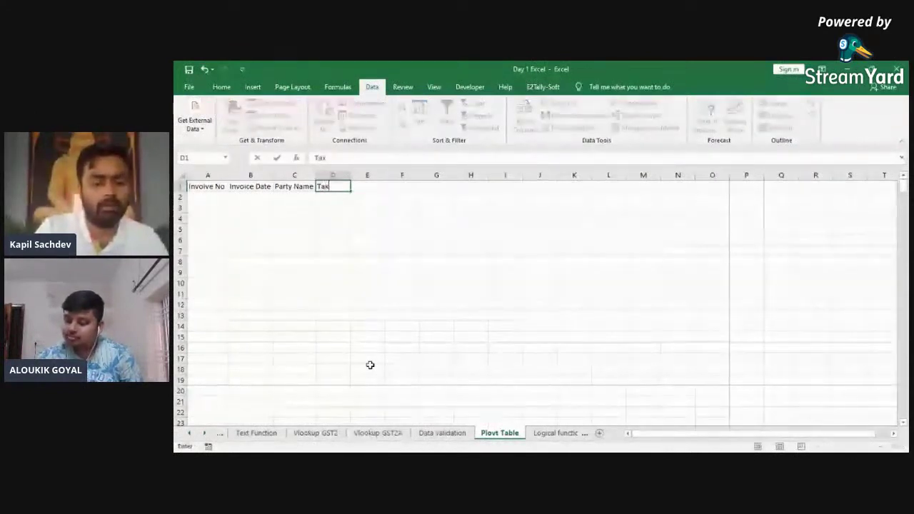
pyautogui.write('ble Value')
pyautogui.press('Tab')
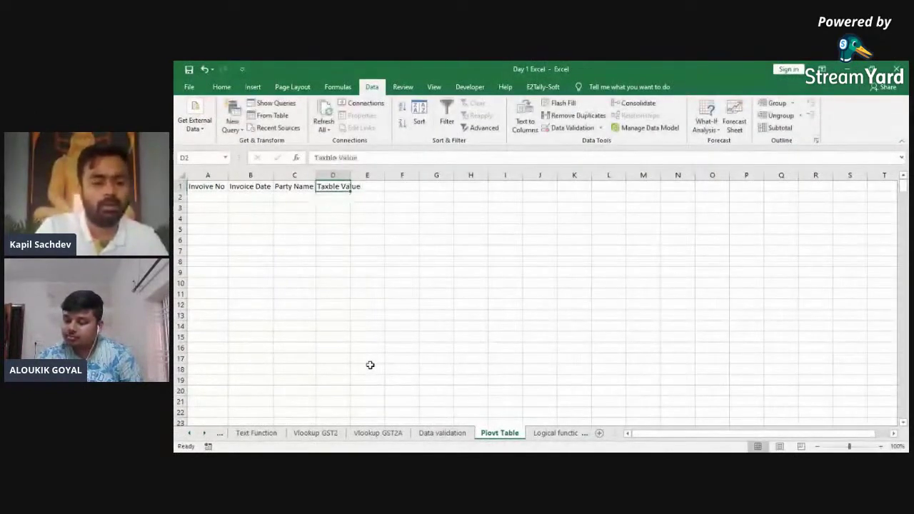
pyautogui.write('Tax')
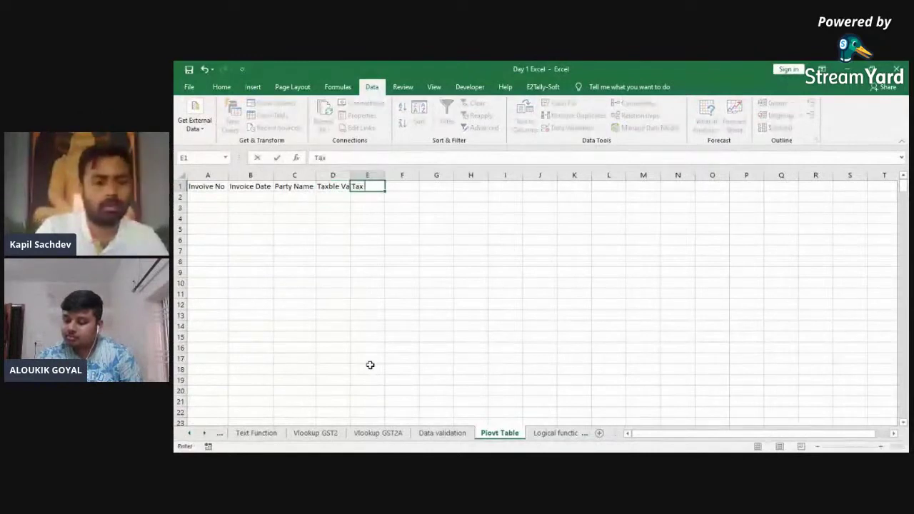
pyautogui.write(' Am')
pyautogui.press('BackSpace')
pyautogui.press('Return')
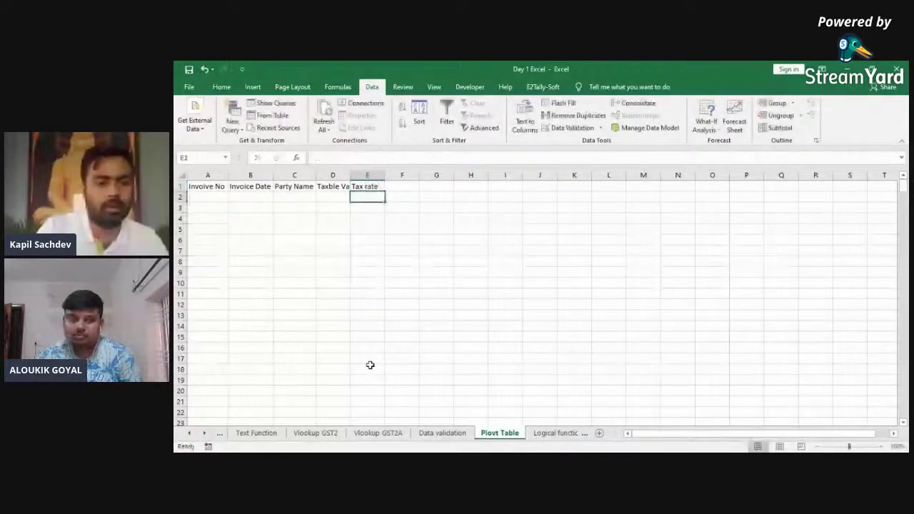
pyautogui.press('Up')
pyautogui.press('Right')
pyautogui.write('Tax')
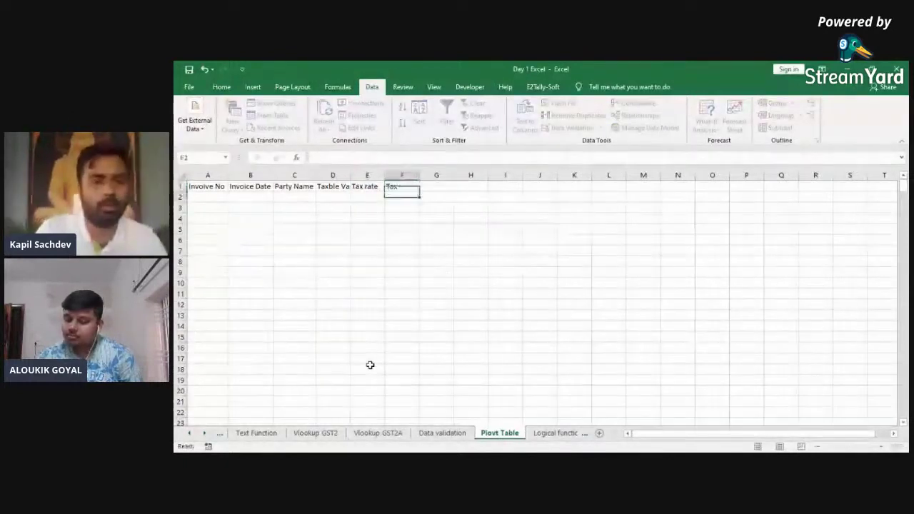
pyautogui.press('Return')
pyautogui.hotkey('ctrl', 'Home')
# Step: Select columns A to F and AutoFit their widths
pyautogui.hotkey('ctrl', 'space')
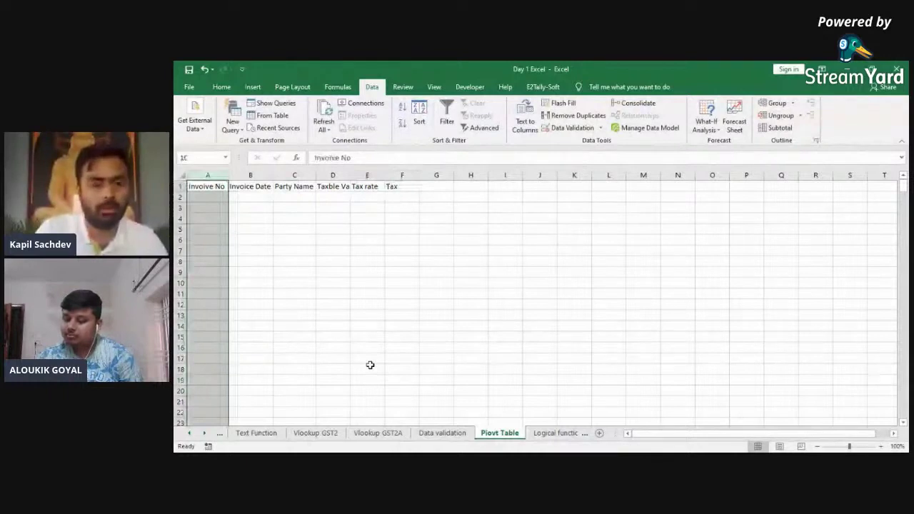
pyautogui.hotkey('ctrl', 'shift', 'Right')
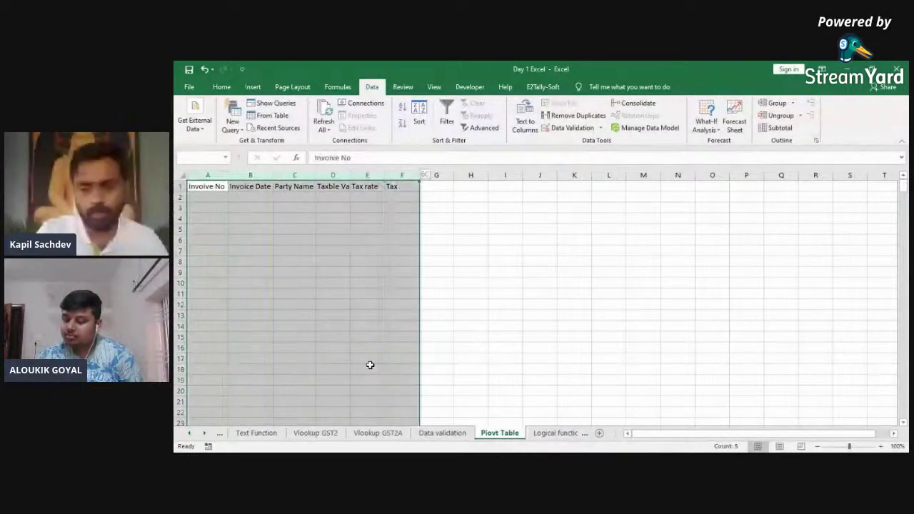
pyautogui.hotkey('alt', 'h')
pyautogui.press('o')
pyautogui.press('i')
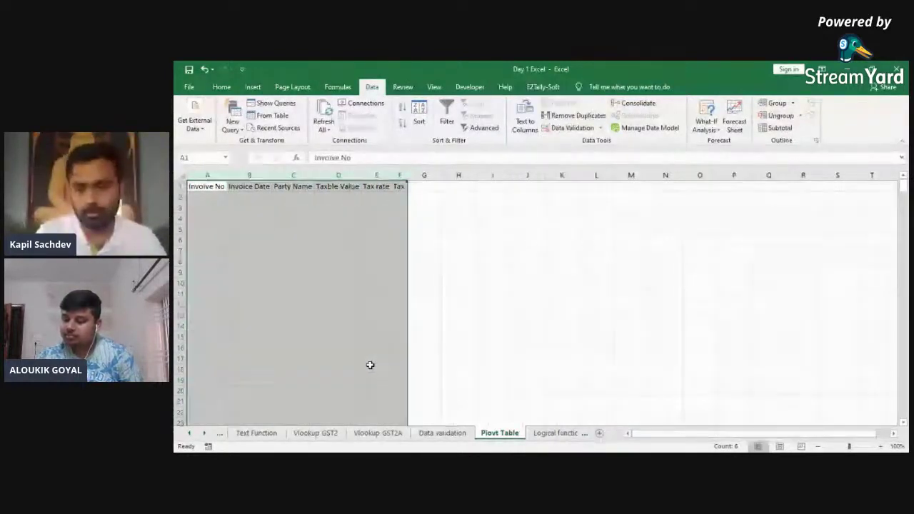
pyautogui.keyDown('ctrl'); pyautogui.scroll(10, 729, 412); pyautogui.keyUp('ctrl')
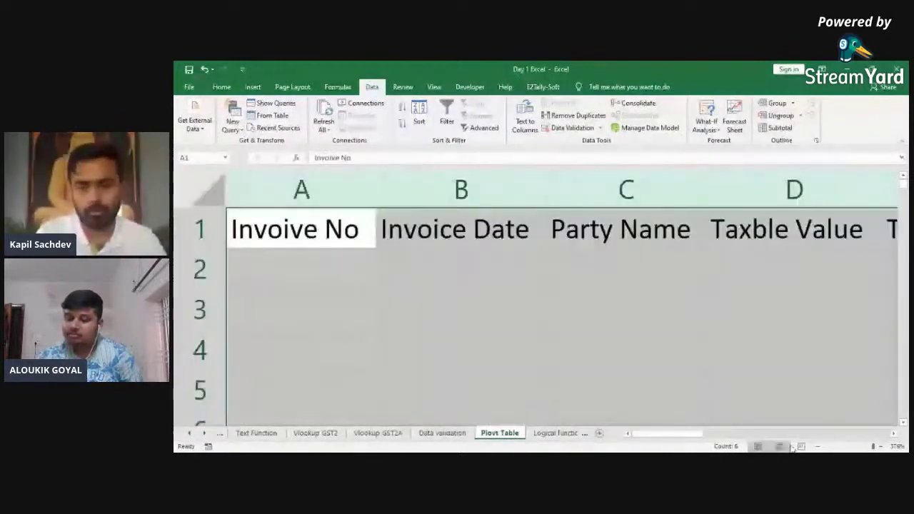
# Step: Enter invoice number KS/20-21/01 in A2 and widen column A to fit
pyautogui.click(817, 446)
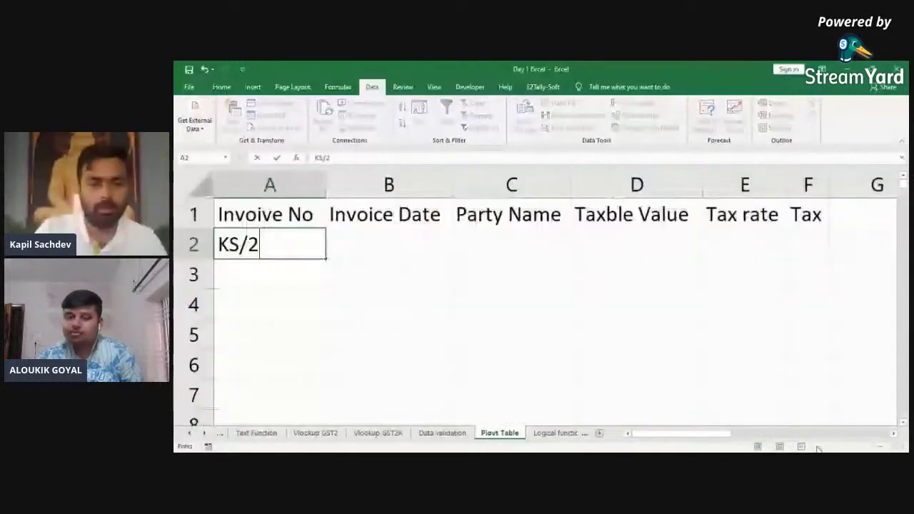
pyautogui.write('0')
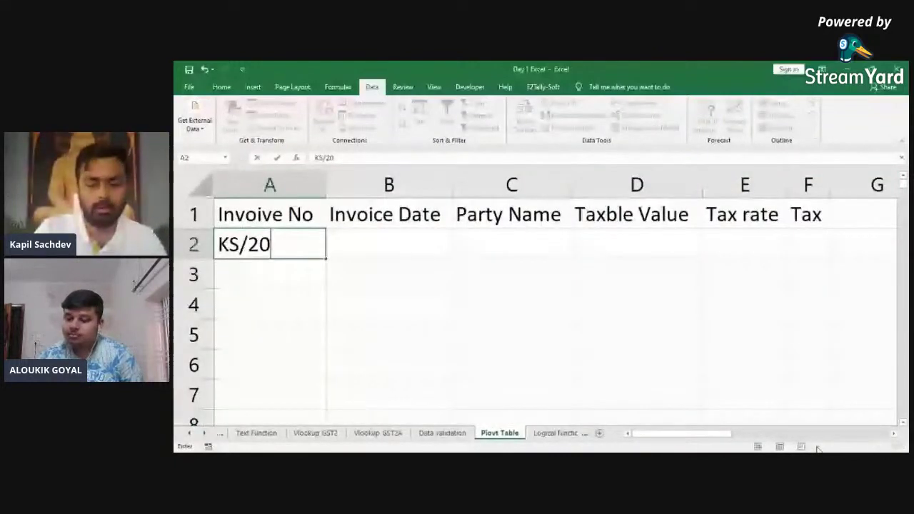
pyautogui.write('-21/01')
pyautogui.press('Return')
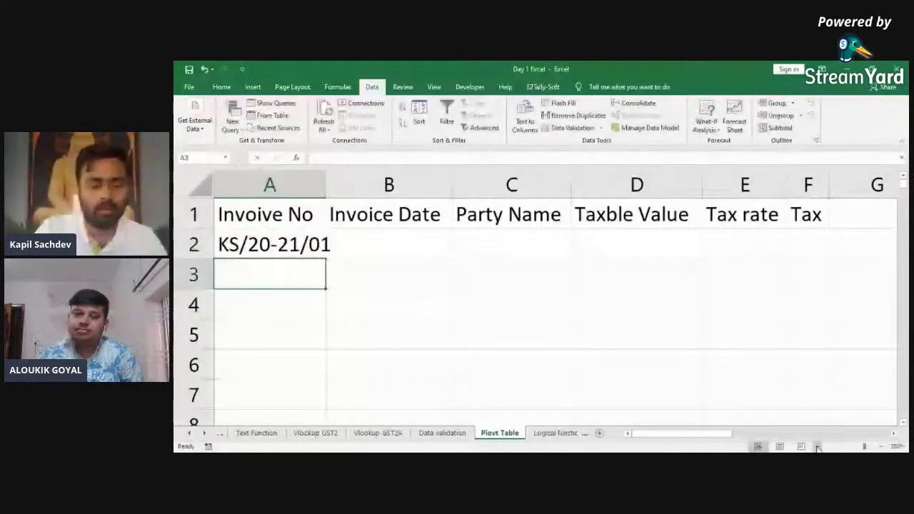
pyautogui.press('Up')
pyautogui.press('c')
pyautogui.press('a')
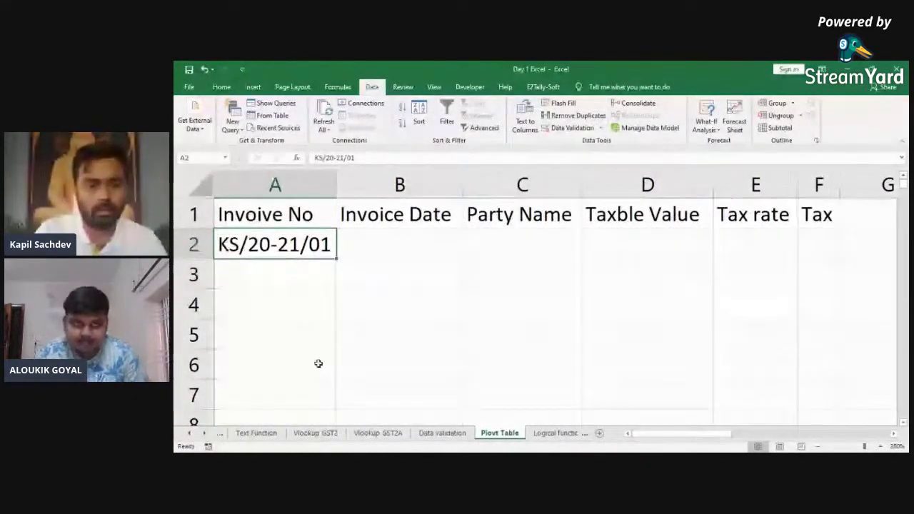
# Step: Fill the invoice numbers down to KS/20-21/100 in row 101, then select column A's entries for AutoFit
pyautogui.moveTo(335, 259); pyautogui.dragTo(304, 305)
pyautogui.click(343, 305)
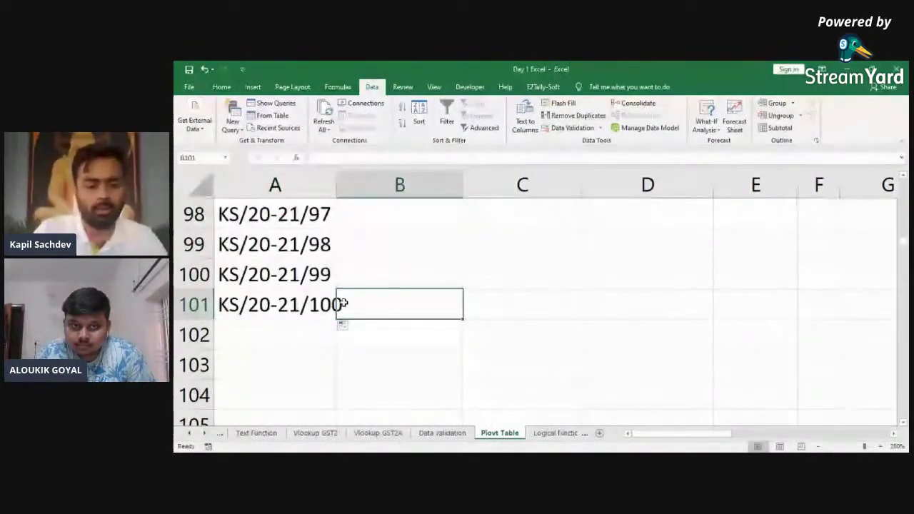
pyautogui.hotkey('ctrl', 'Up')
pyautogui.press('Left')
pyautogui.hotkey('ctrl', 'shift', 'Down')
pyautogui.hotkey('alt', 'o')
# Step: Finish fitting column A, enter 01/04/20 in B2 and a next-date formula in B3
pyautogui.press('c')
pyautogui.press('a')
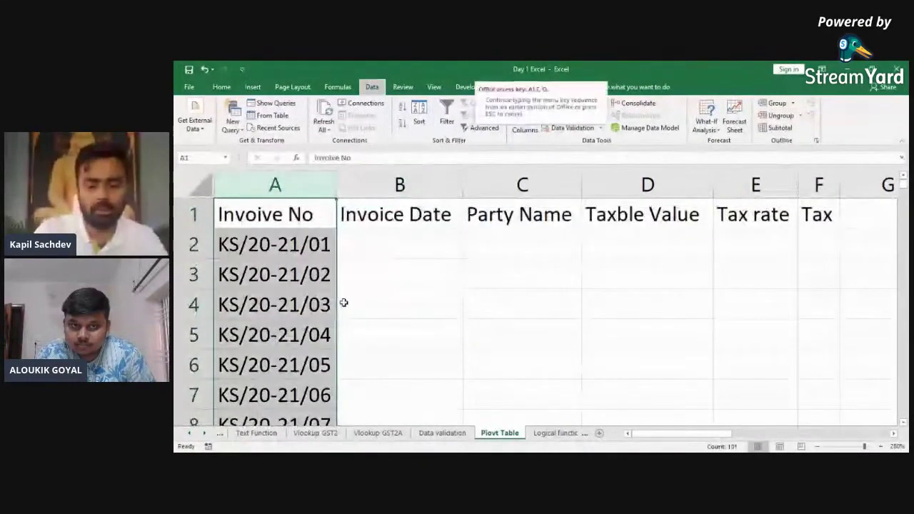
pyautogui.press('Right')
pyautogui.press('Down')
pyautogui.write('01/04/20')
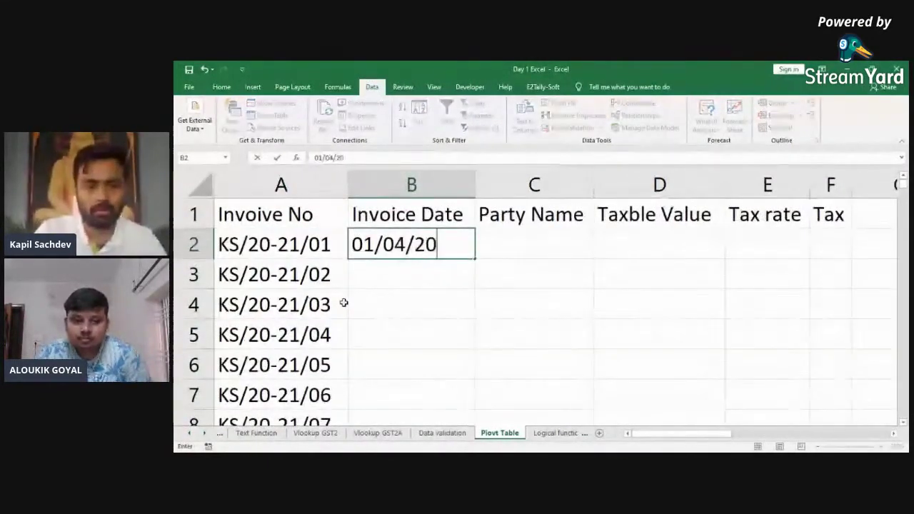
pyautogui.press('Return')
pyautogui.write('+')
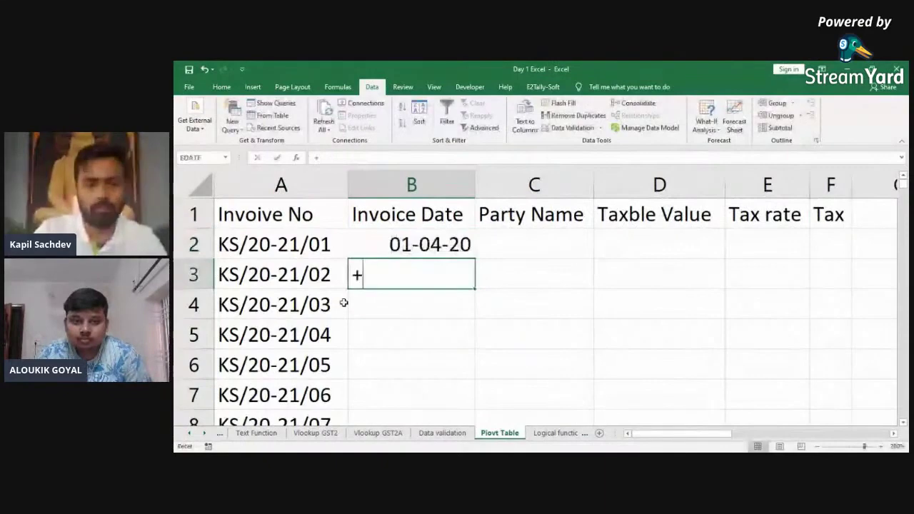
pyautogui.write('B2+15')
pyautogui.press('Return')
# Step: Fill the B3 date formula down to row 101
pyautogui.press('Up')
pyautogui.press('Left')
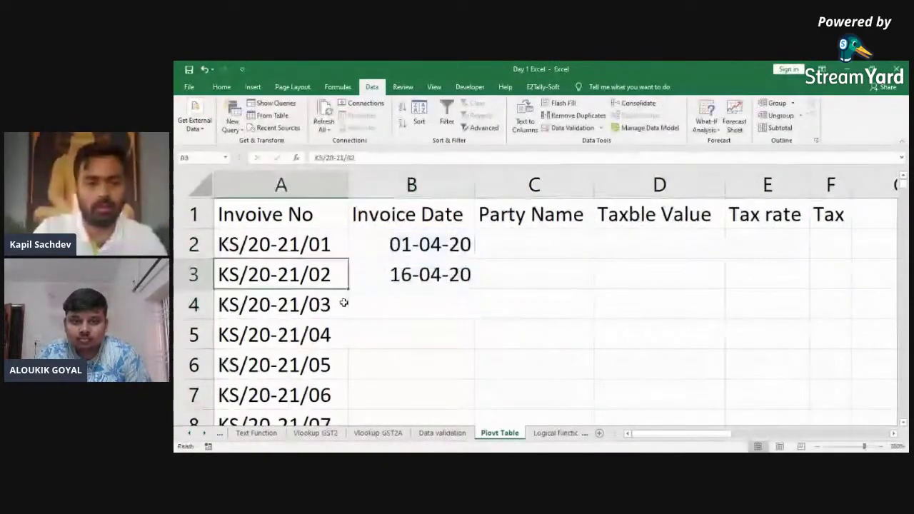
pyautogui.hotkey('ctrl', 'Down')
pyautogui.press('Right')
pyautogui.hotkey('ctrl', 'shift', 'Up')
pyautogui.hotkey('ctrl', 'd')
pyautogui.press('Down')
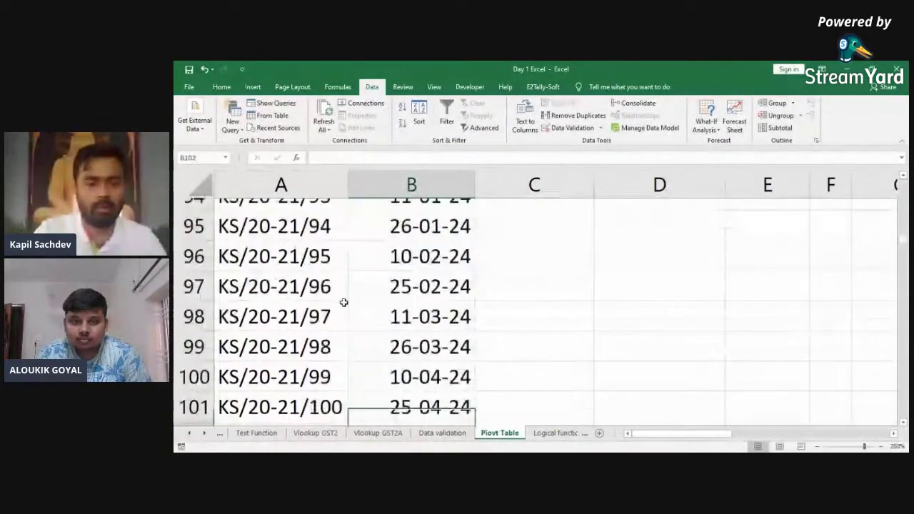
pyautogui.press('Up')
pyautogui.hotkey('ctrl', 'Up')
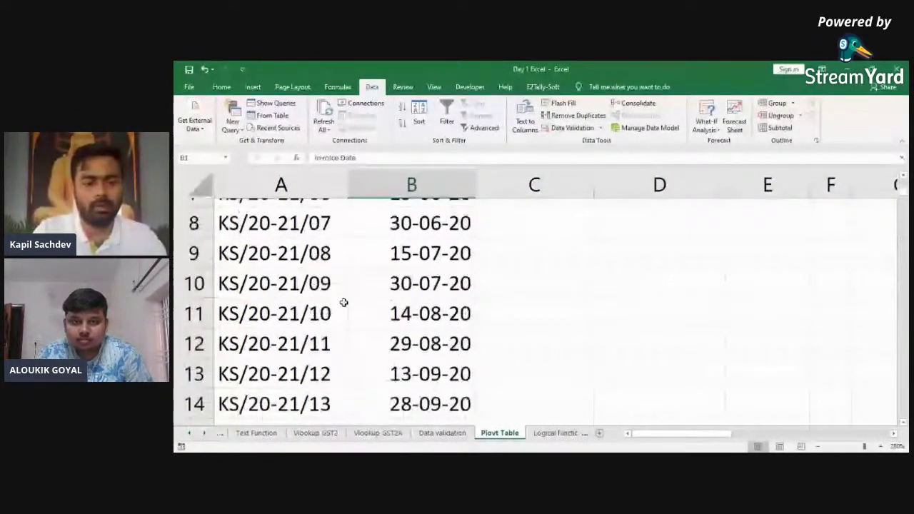
# Step: Revise the B3 date formula to a five-day interval and refill it down to row 101
pyautogui.press('Down')
pyautogui.press('Down')
pyautogui.write('=+')
pyautogui.press('Up')
pyautogui.write('+15')
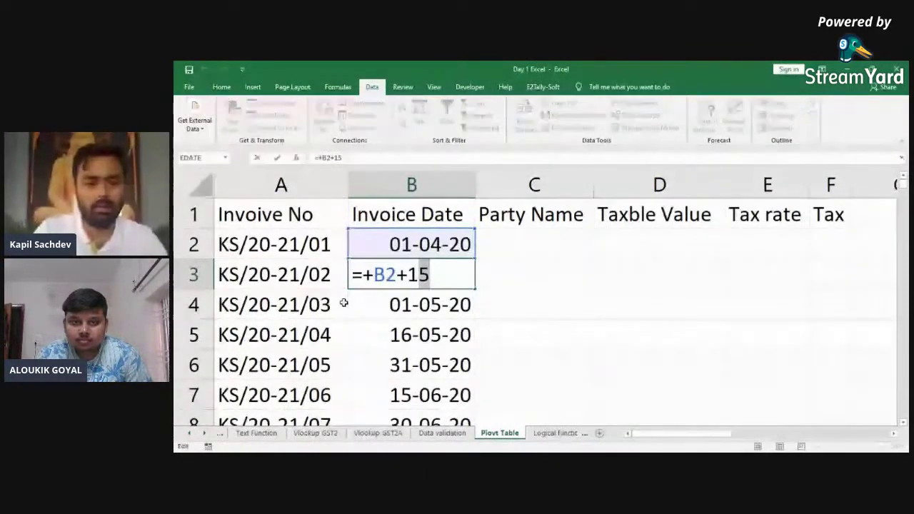
pyautogui.press('Return')
pyautogui.press('Up')
pyautogui.hotkey('ctrl', 'shift', 'Down')
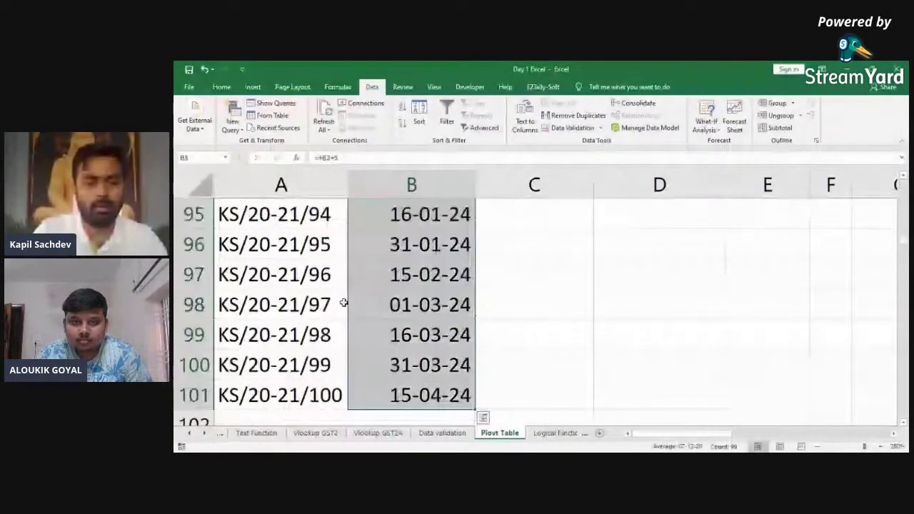
pyautogui.hotkey('ctrl', 'd')
pyautogui.press('Down')
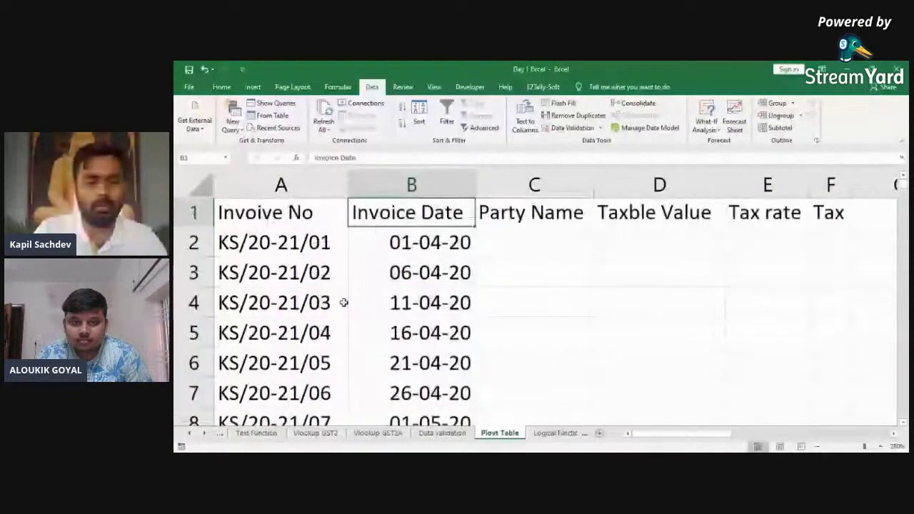
# Step: Review the filled invoice dates down to the last one in B101
pyautogui.hotkey('ctrl', 'Down')
pyautogui.press('Down')
pyautogui.press('Up')
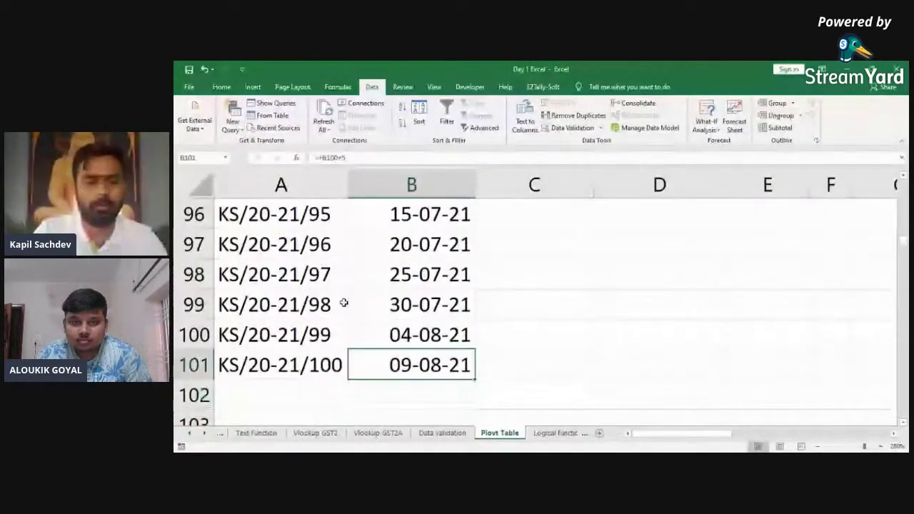
pyautogui.hotkey('ctrl', 'Up')
pyautogui.press('Down')
pyautogui.press('pagedown')
pyautogui.hotkey('ctrl', 'Up')
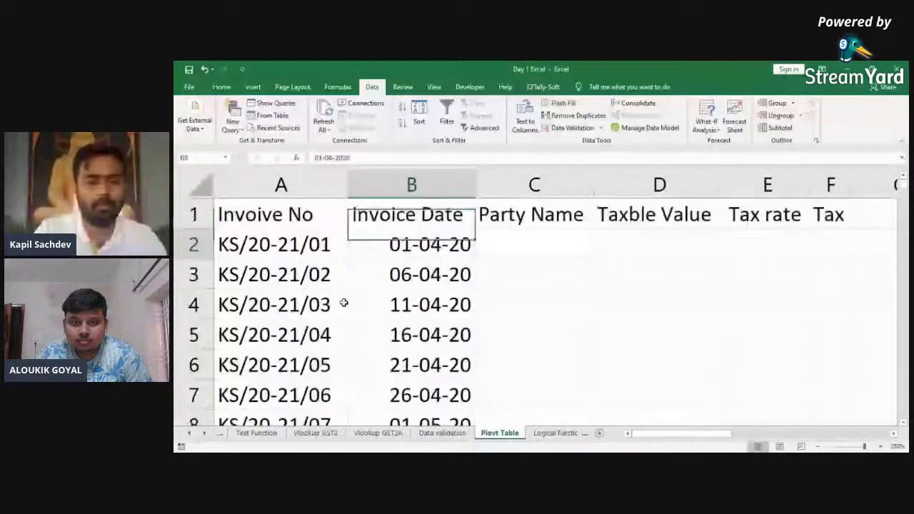
# Step: Set B3 to a two-day interval and fill down so the dates end at 16-10-20
pyautogui.press('Down')
pyautogui.press('Down')
pyautogui.press('F2')
pyautogui.press('Return')
pyautogui.press('Up')
pyautogui.hotkey('ctrl', 'shift', 'Down')
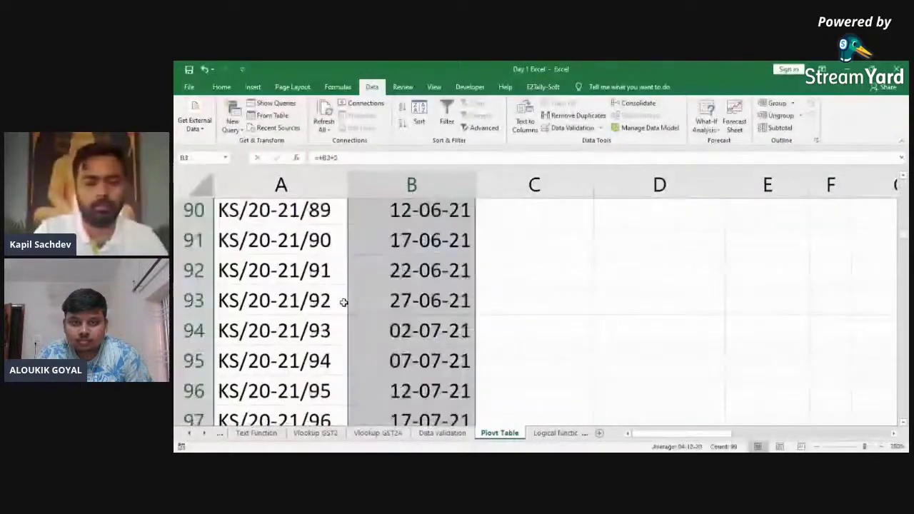
pyautogui.hotkey('ctrl', 'd')
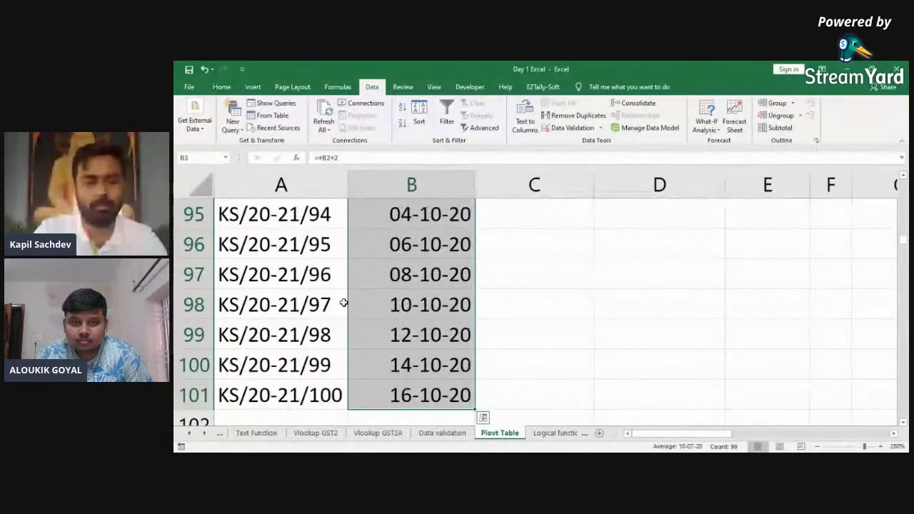
pyautogui.press('Up')
pyautogui.press('Down')
# Step: Type party labels a, b and c into the Party Name cells starting at C2
pyautogui.press('Up')
pyautogui.press('Up')
pyautogui.press('Right')
pyautogui.press('Down')
pyautogui.write('a')
pyautogui.press('Return')
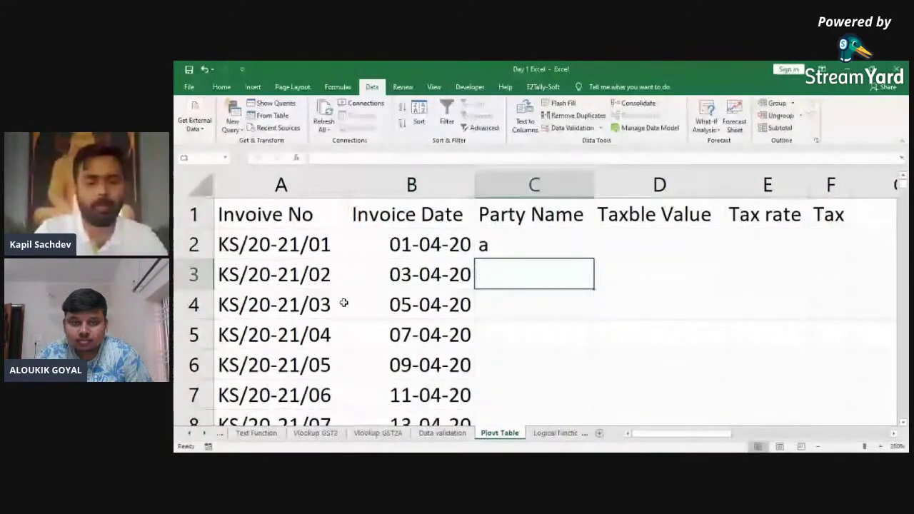
pyautogui.write('b')
pyautogui.press('Return')
pyautogui.write('c')
pyautogui.press('Return')
pyautogui.write('a')
pyautogui.press('Return')
pyautogui.write('b')
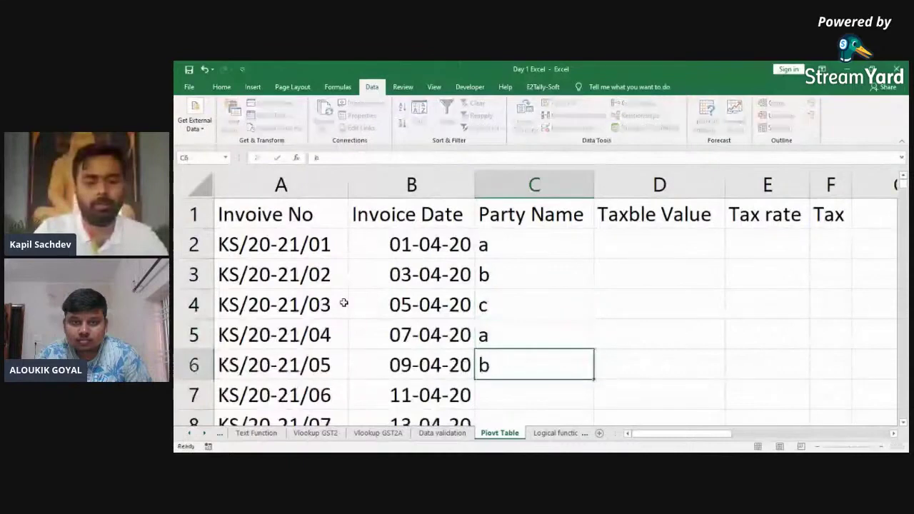
pyautogui.press('Return')
pyautogui.write('c')
pyautogui.press('Return')
pyautogui.write('a')
pyautogui.press('Return')
pyautogui.write('a')
pyautogui.press('Return')
pyautogui.write('a')
pyautogui.press('Return')
pyautogui.write('a')
pyautogui.press('Return')
pyautogui.write('a')
pyautogui.press('Return')
pyautogui.write('b')
pyautogui.press('Return')
pyautogui.write('b')
pyautogui.press('Return')
pyautogui.press('Return')
pyautogui.write('b')
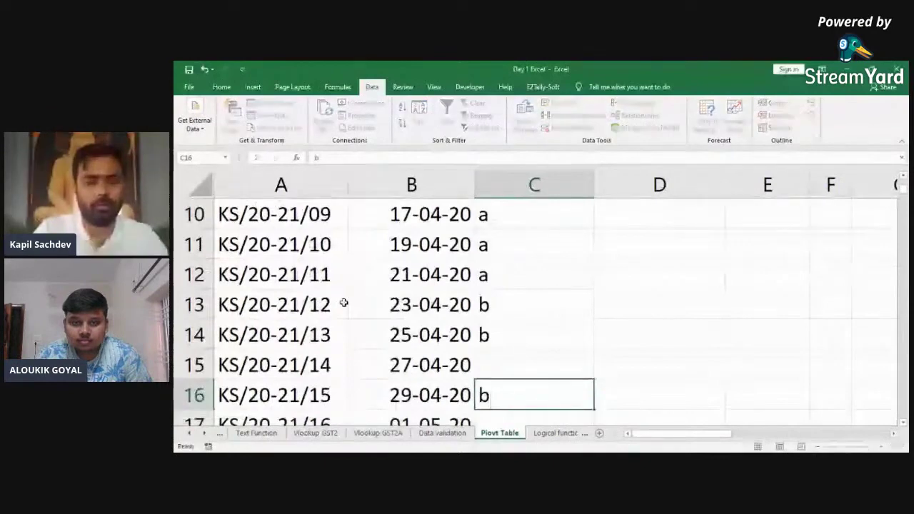
# Step: Fill the skipped cell C15 and continue labels c, a, b and d down to C30
pyautogui.press('Up')
pyautogui.write('c')
pyautogui.press('Return')
pyautogui.press('Return')
pyautogui.write('c')
pyautogui.press('Return')
pyautogui.write('c')
pyautogui.press('Return')
pyautogui.write('c')
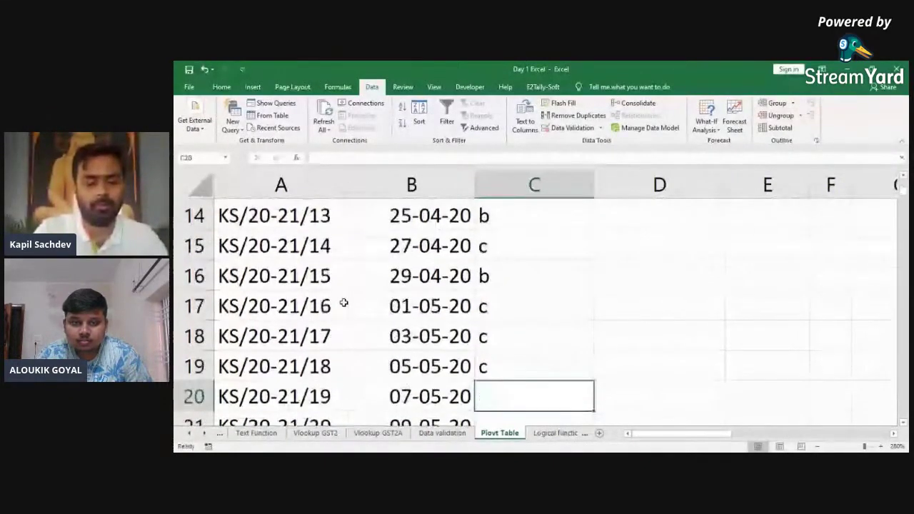
pyautogui.write('c')
pyautogui.press('Return')
pyautogui.write('a')
pyautogui.press('Return')
pyautogui.write('a')
pyautogui.press('Return')
pyautogui.write('a')
pyautogui.press('Return')
pyautogui.write('b')
pyautogui.press('Return')
pyautogui.write('c')
pyautogui.press('Return')
pyautogui.write('a')
pyautogui.press('Return')
pyautogui.write('b')
pyautogui.press('Return')
pyautogui.write('c')
pyautogui.press('Return')
pyautogui.write('s')
pyautogui.press('BackSpace')
pyautogui.write('d')
pyautogui.press('Return')
pyautogui.write('a')
# Step: Copy the typed party labels and paste them below, starting at C31
pyautogui.hotkey('ctrl', 'Up')
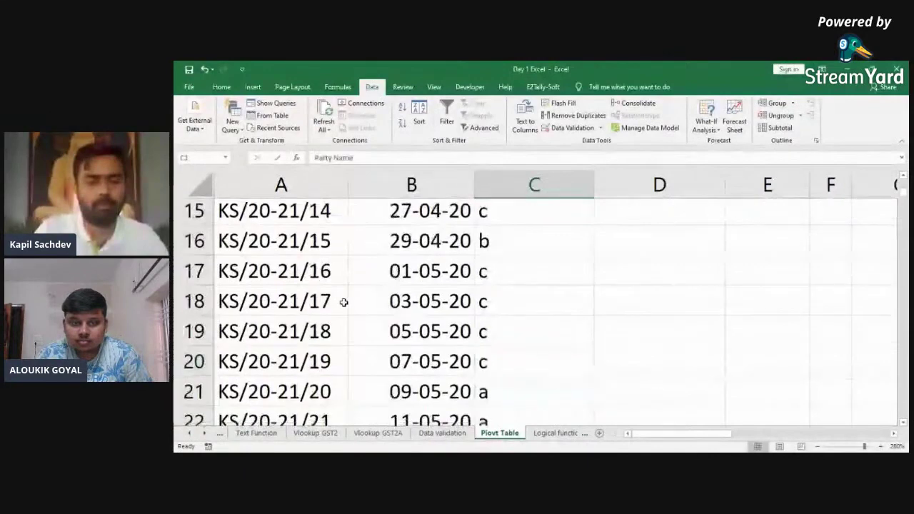
pyautogui.press('Down')
pyautogui.hotkey('ctrl', 'shift', 'Down')
pyautogui.hotkey('ctrl', 'c')
pyautogui.press('Down')
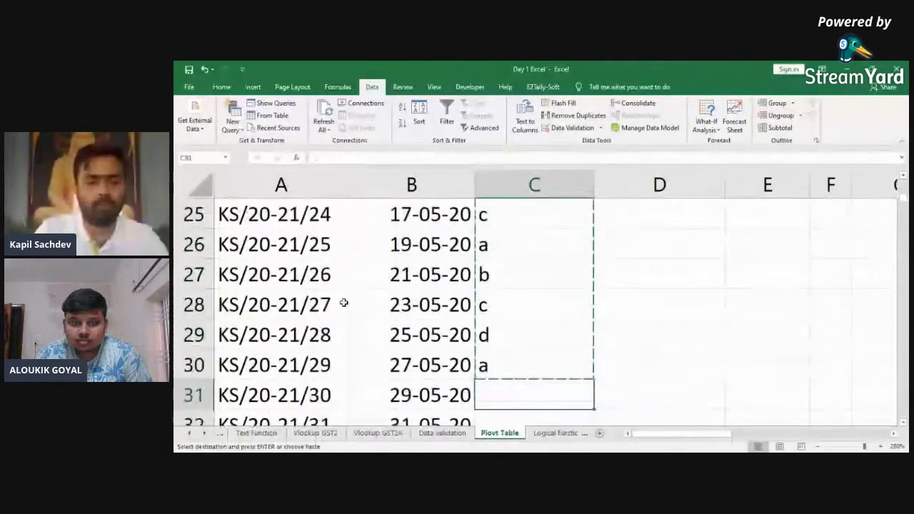
pyautogui.hotkey('ctrl', 'v')
# Step: Copy all party labels so far and paste them again from C60 downward
pyautogui.scroll(-20, 344, 302)
pyautogui.scroll(9, 343, 303)
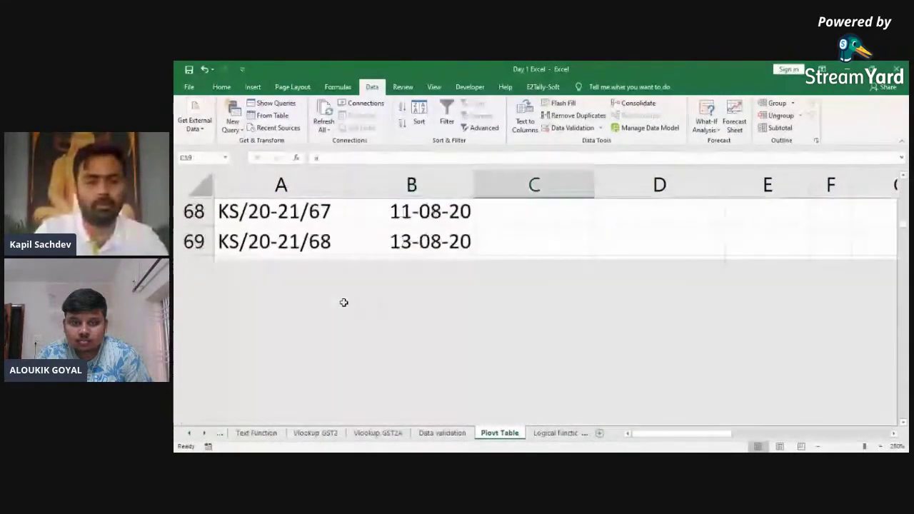
pyautogui.hotkey('ctrl', 'Up')
pyautogui.press('Down')
pyautogui.hotkey('ctrl', 'shift', 'Down')
pyautogui.hotkey('ctrl', 'c')
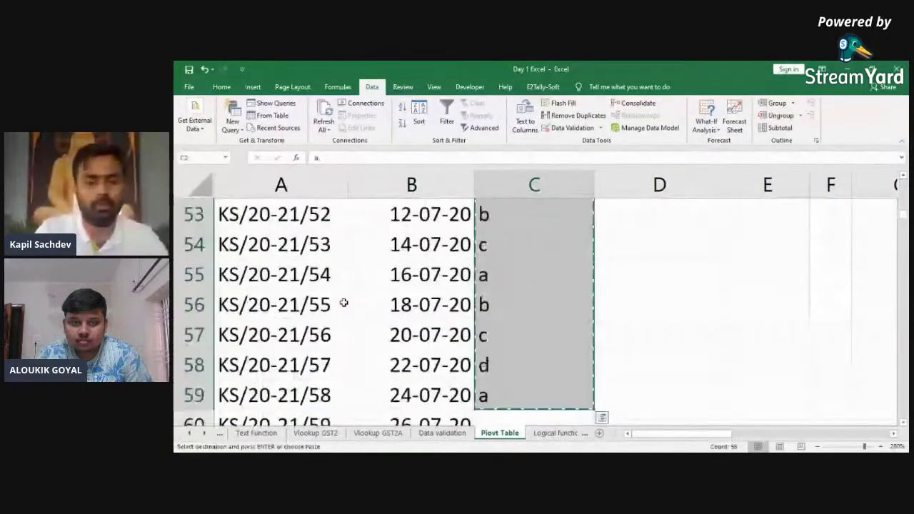
pyautogui.hotkey('ctrl', 'Down')
# Step: Check that the party labels reach the last invoice row, then go to cell D2
pyautogui.press('Down')
pyautogui.press('Return')
pyautogui.press('Left')
pyautogui.hotkey('ctrl', 'Down')
pyautogui.press('Down')
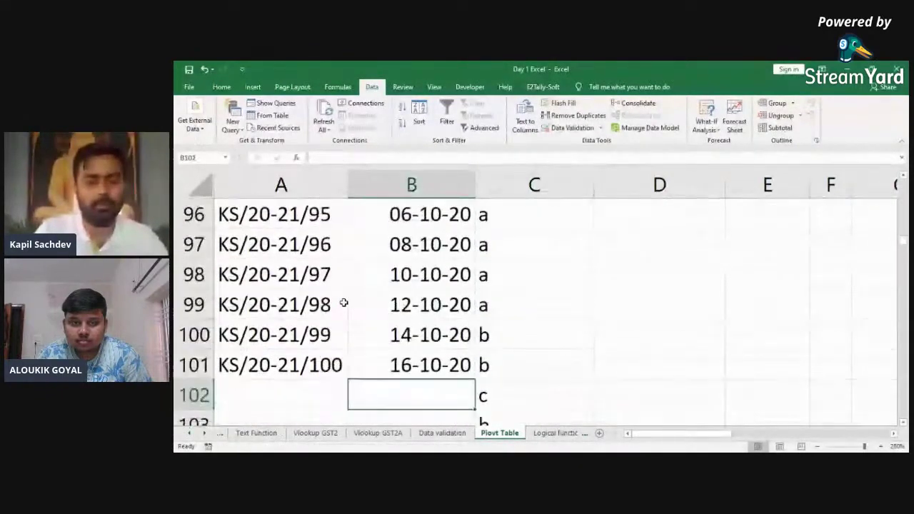
pyautogui.press('Right')
pyautogui.hotkey('ctrl', 'shift', 'Down')
pyautogui.hotkey('ctrl', 'Up')
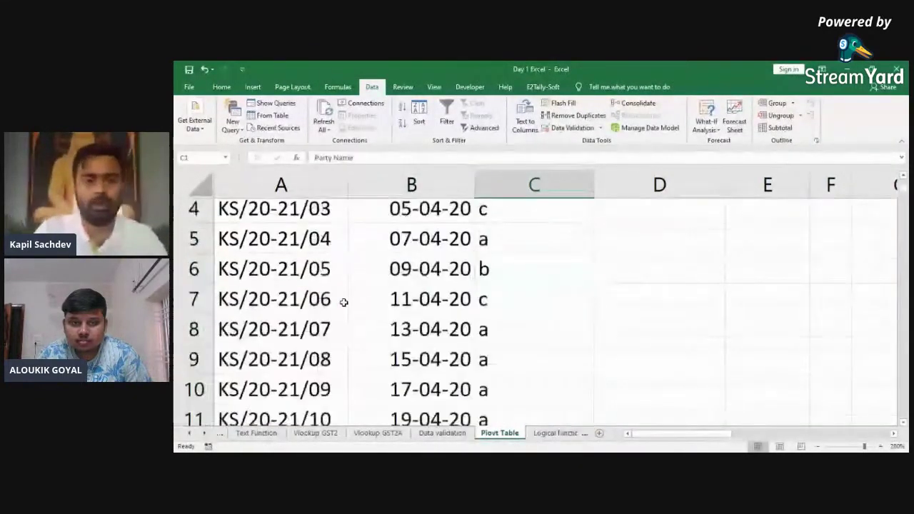
pyautogui.press('Right')
pyautogui.press('Down')
# Step: Enter =RANDBETWEEN(1000,9999) as the taxable value formula in D2
pyautogui.write('+ran')
pyautogui.press('Tab')
pyautogui.press('BackSpace')
pyautogui.press('Down')
pyautogui.press('Tab')
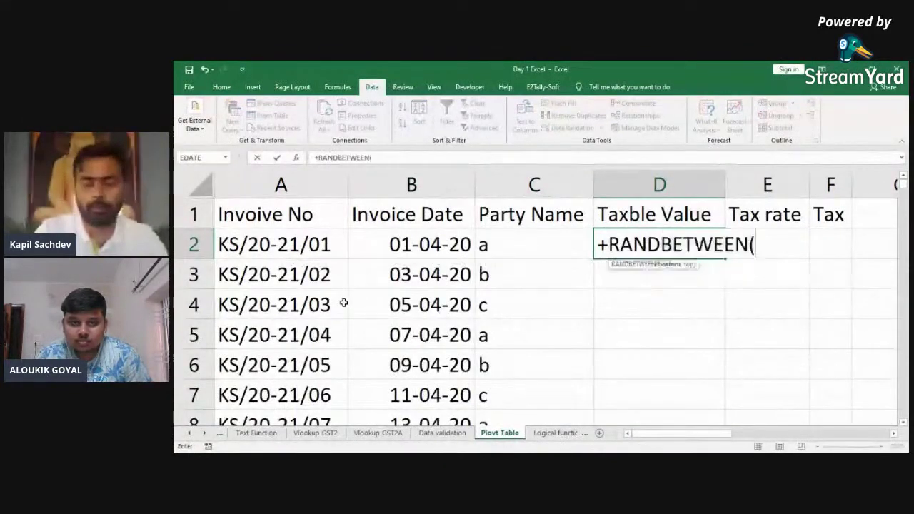
pyautogui.write('9999,1')
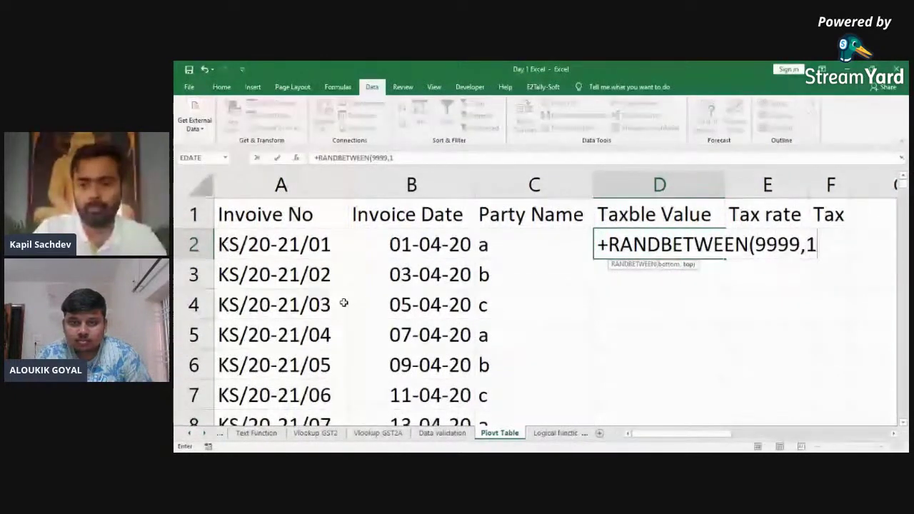
pyautogui.press('BackSpace')
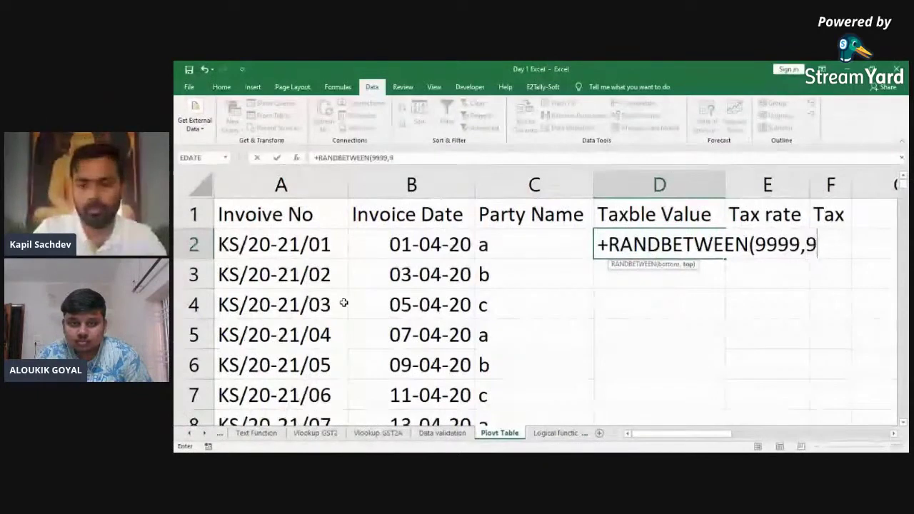
pyautogui.press('BackSpace')
pyautogui.press('BackSpace')
pyautogui.press('BackSpace')
pyautogui.press('BackSpace')
pyautogui.press('BackSpace')
pyautogui.press('BackSpace')
pyautogui.write('1000,')
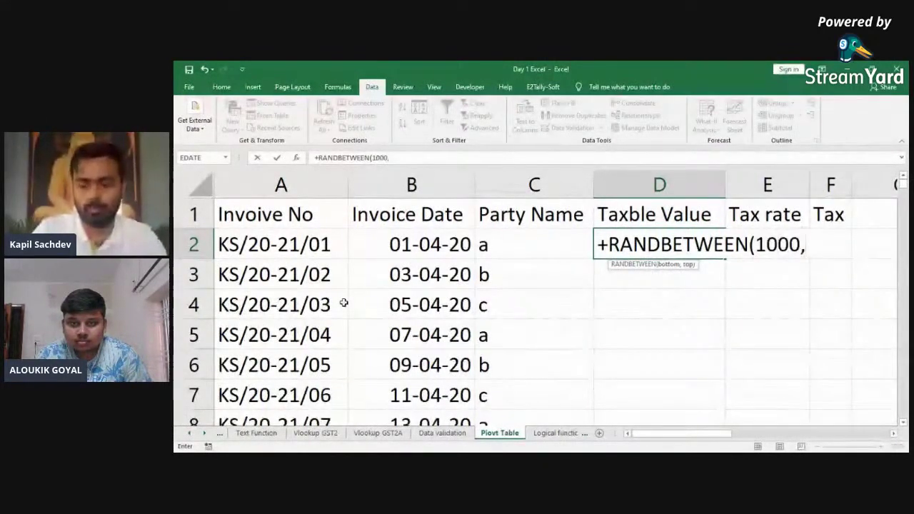
pyautogui.write('9999')
pyautogui.press('Return')
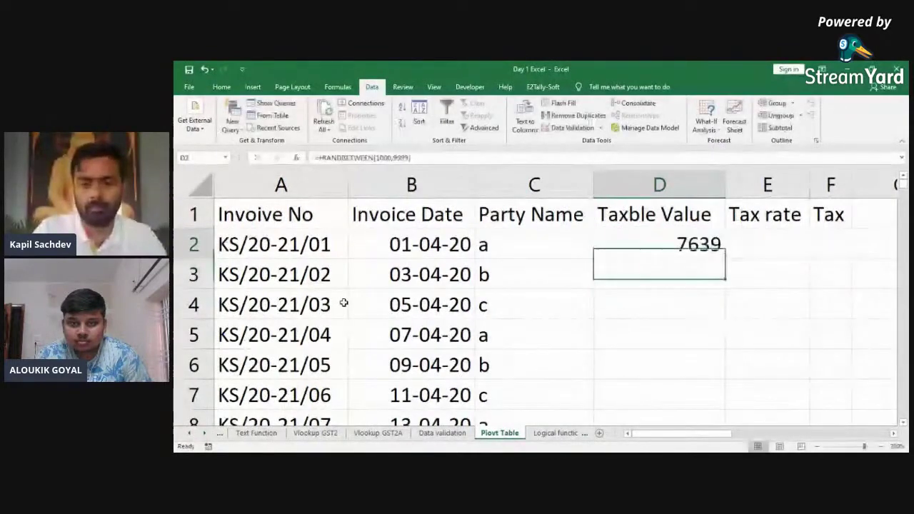
# Step: Fill the RANDBETWEEN formula down D2:D101 with Ctrl+D
pyautogui.press('Left')
pyautogui.hotkey('ctrl', 'shift', 'Down')
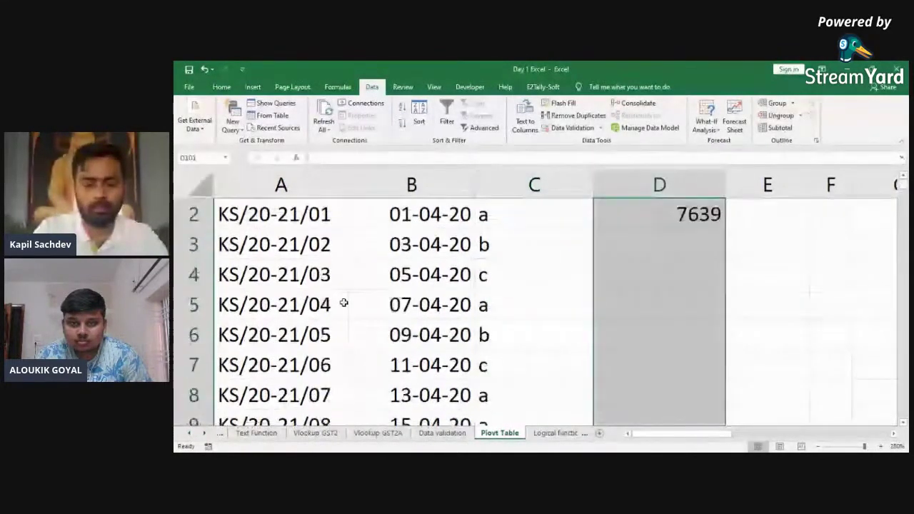
pyautogui.hotkey('ctrl', 'd')
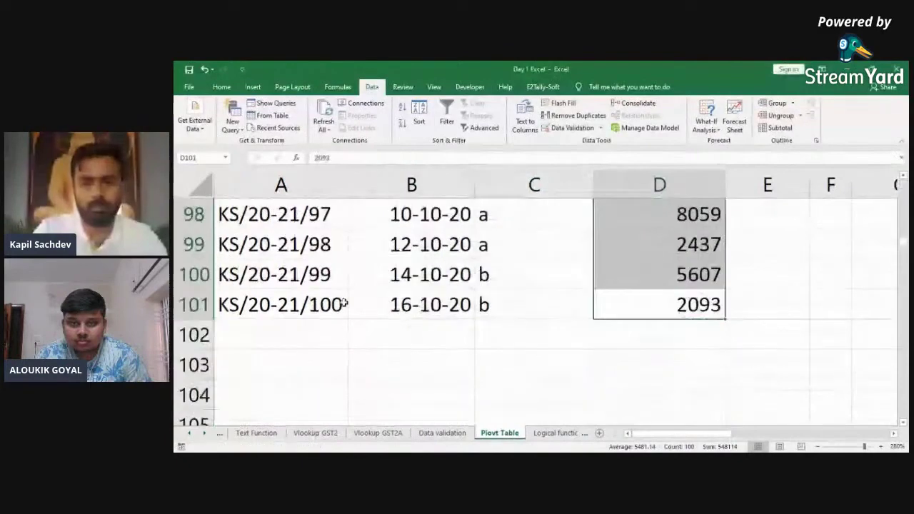
pyautogui.hotkey('ctrl', 'Up')
pyautogui.press('Down')
pyautogui.press('Right')
# Step: Type the repeating tax rates 5, 12, 18, 28 and 0 into E2 through E13
pyautogui.write('5')
pyautogui.press('Return')
pyautogui.write('13')
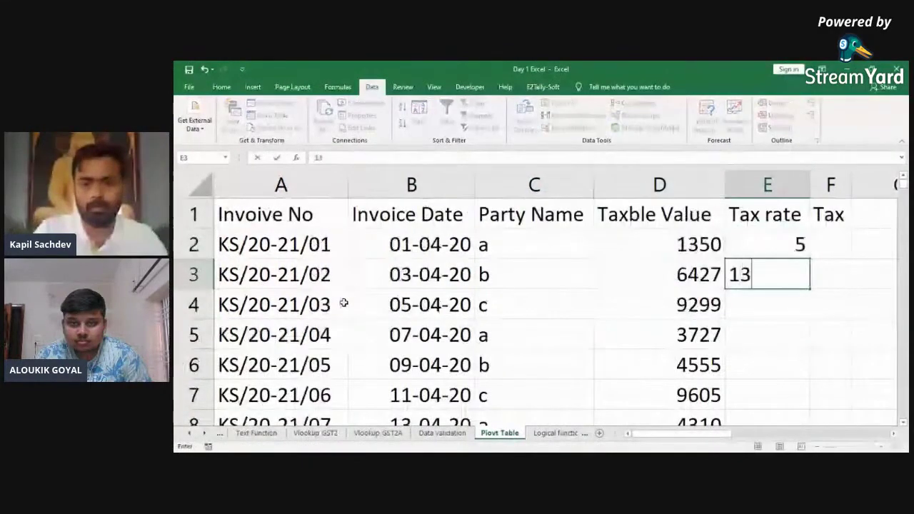
pyautogui.press('BackSpace')
pyautogui.write('2')
pyautogui.press('Return')
pyautogui.write('15')
pyautogui.press('BackSpace')
pyautogui.write('8')
pyautogui.press('Return')
pyautogui.write('5')
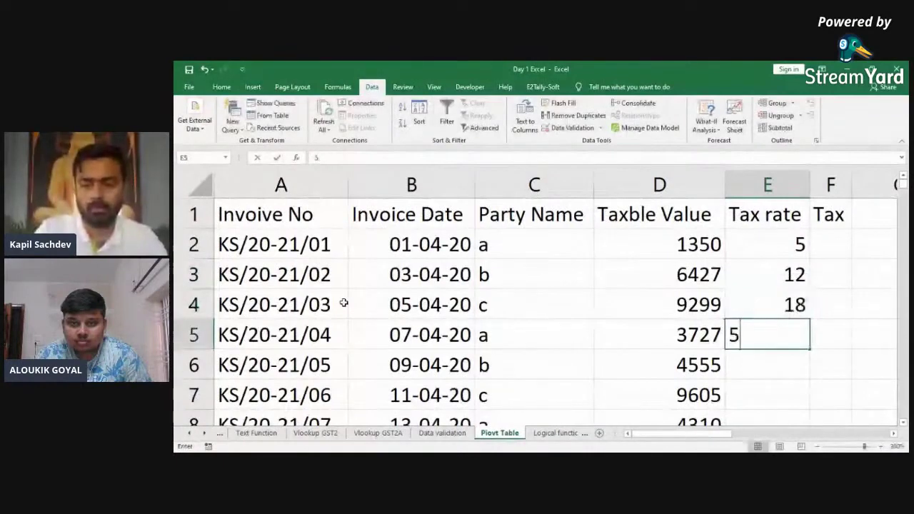
pyautogui.press('Return')
pyautogui.write('12')
pyautogui.press('Return')
pyautogui.write('28')
pyautogui.press('Return')
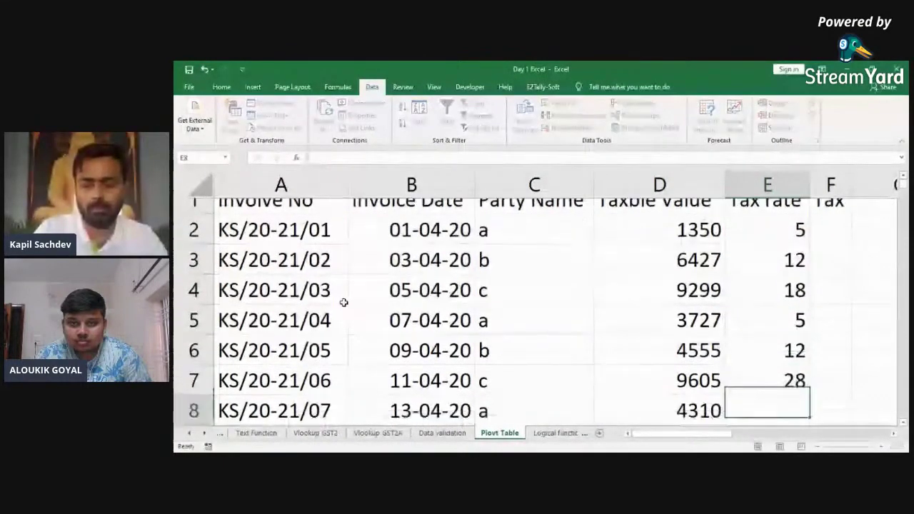
pyautogui.write('5')
pyautogui.press('Return')
pyautogui.write('0')
pyautogui.press('Return')
pyautogui.write('12')
pyautogui.press('Return')
pyautogui.write('18')
pyautogui.press('Return')
pyautogui.write('28')
pyautogui.press('Return')
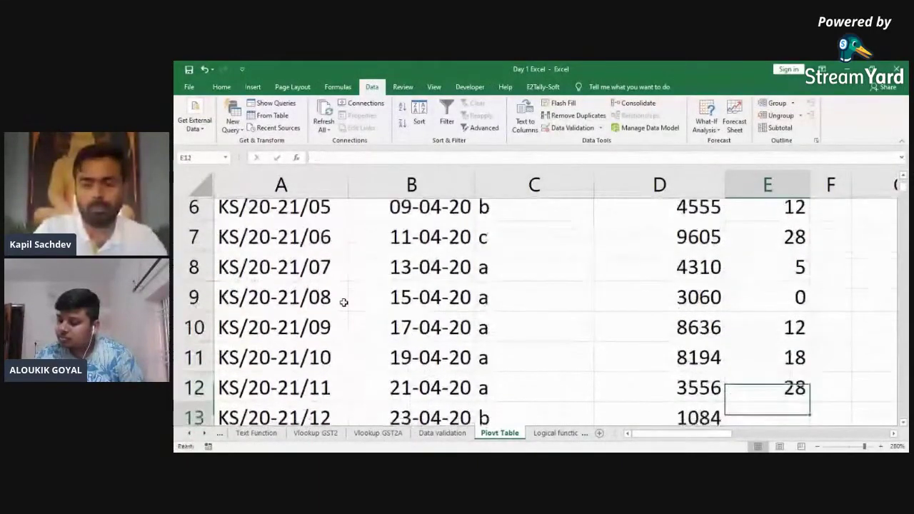
pyautogui.write('5')
pyautogui.press('Return')
pyautogui.press('Up')
pyautogui.press('Up')
pyautogui.press('Up')
pyautogui.press('Up')
pyautogui.press('Up')
pyautogui.press('Up')
pyautogui.press('Up')
pyautogui.press('Up')
pyautogui.press('Up')
pyautogui.press('Up')
pyautogui.press('Up')
pyautogui.press('Up')
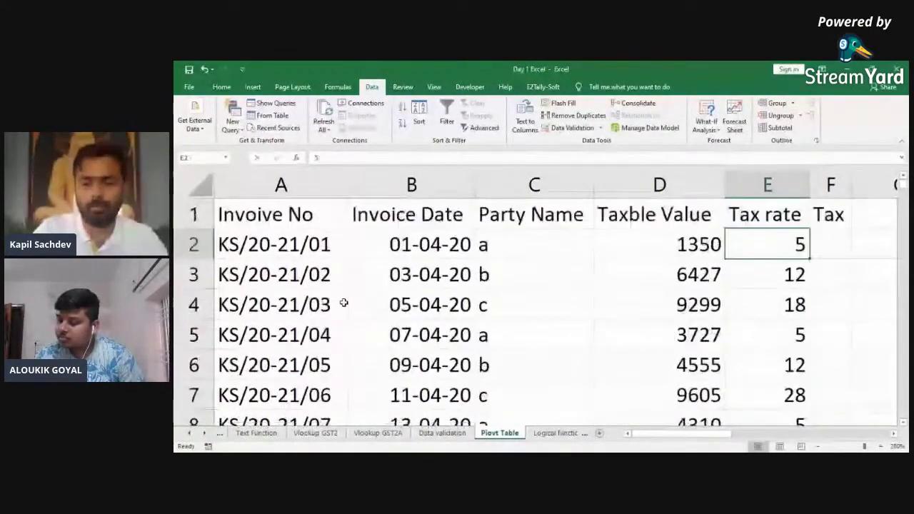
# Step: Copy the E2:E13 rate block and paste it starting at E14
pyautogui.hotkey('ctrl', 'shift', 'Down')
pyautogui.hotkey('ctrl', 'c')
pyautogui.press('Down')
pyautogui.hotkey('ctrl', 'Down')
pyautogui.press('Down')
pyautogui.press('Return')
# Step: Copy the filled rates down to E25 and paste them starting at E26
pyautogui.press('Left')
pyautogui.hotkey('ctrl', 'Down')
pyautogui.press('Right')
pyautogui.hotkey('ctrl', 'Up')
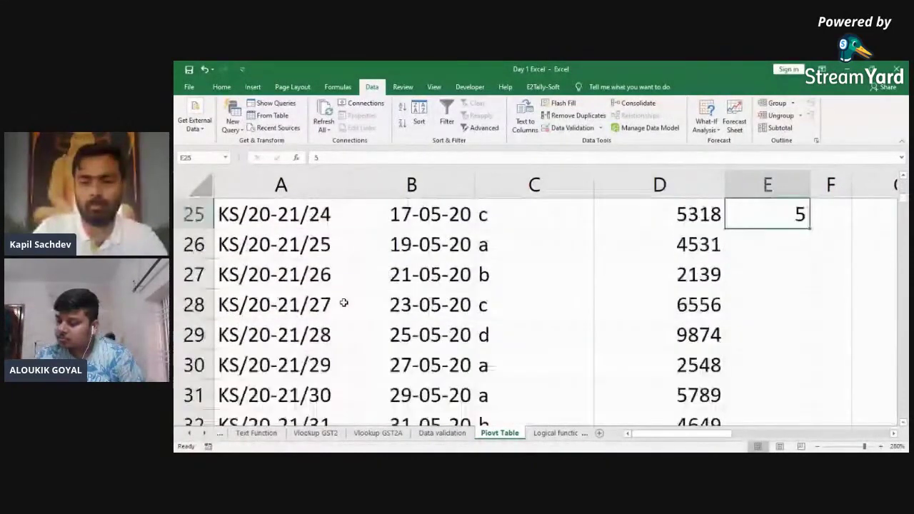
pyautogui.hotkey('ctrl', 'shift', 'Up')
pyautogui.hotkey('ctrl', 'c')
pyautogui.press('Down')
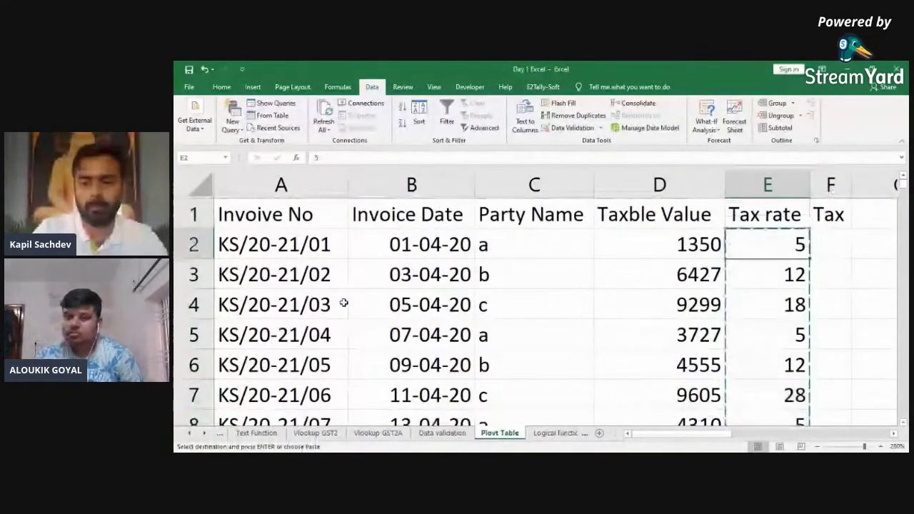
pyautogui.hotkey('ctrl', 'Down')
pyautogui.press('Down')
pyautogui.press('Return')
# Step: Copy the rates E1:E49 and paste them starting at E50
pyautogui.press('Left')
pyautogui.hotkey('ctrl', 'Down')
pyautogui.press('Right')
pyautogui.hotkey('ctrl', 'Up')
pyautogui.hotkey('ctrl', 'shift', 'Up')
pyautogui.hotkey('ctrl', 'c')
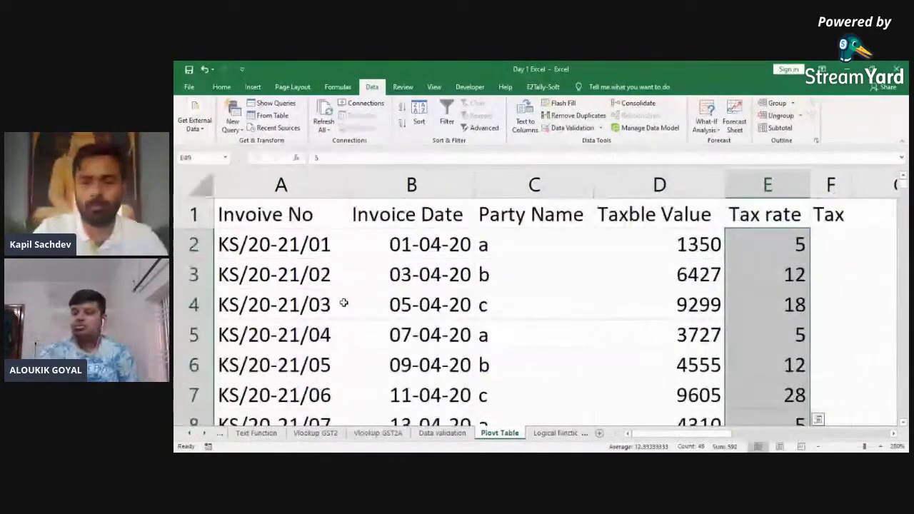
pyautogui.press('Down')
pyautogui.press('Return')
# Step: Copy the last five rates and paste them at E98 to finish the column
pyautogui.press('Left')
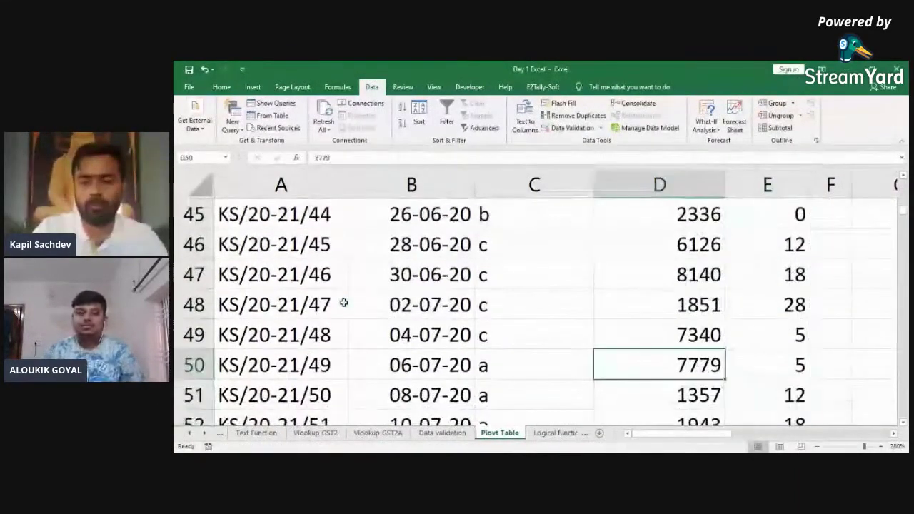
pyautogui.hotkey('ctrl', 'Down')
pyautogui.press('Right')
pyautogui.hotkey('ctrl', 'Up')
pyautogui.press('Up')
pyautogui.press('Up')
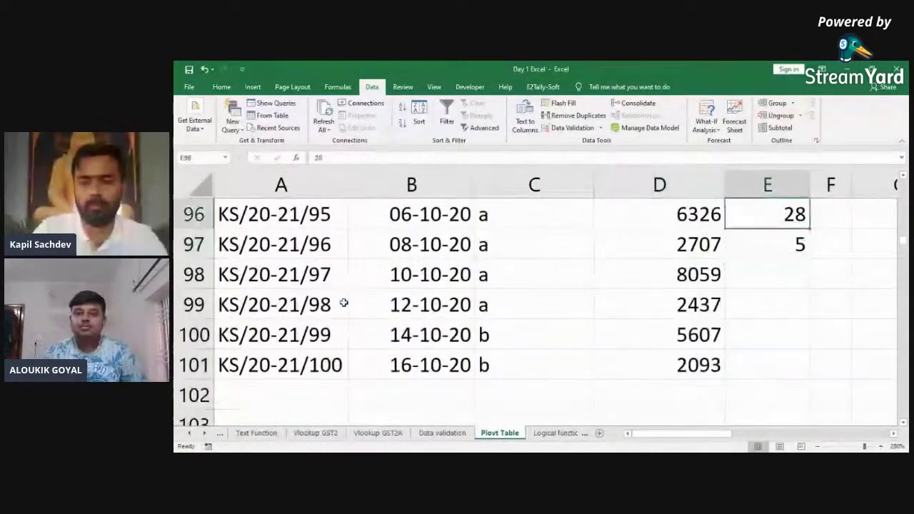
pyautogui.hotkey('shift', 'Down')
pyautogui.hotkey('ctrl', 'q')
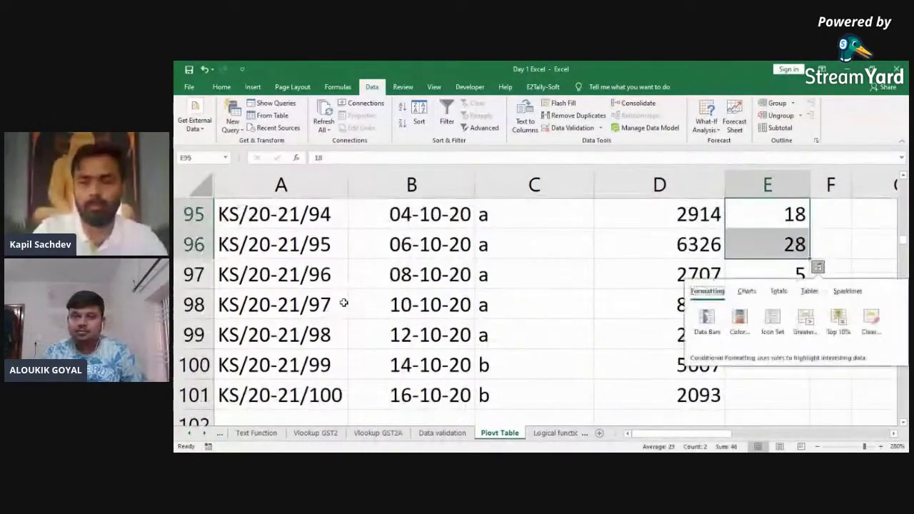
pyautogui.press('Down')
pyautogui.press('Down')
pyautogui.hotkey('shift', 'Up')
pyautogui.hotkey('shift', 'Up')
pyautogui.hotkey('shift', 'Up')
pyautogui.hotkey('shift', 'Up')
pyautogui.hotkey('ctrl', 'c')
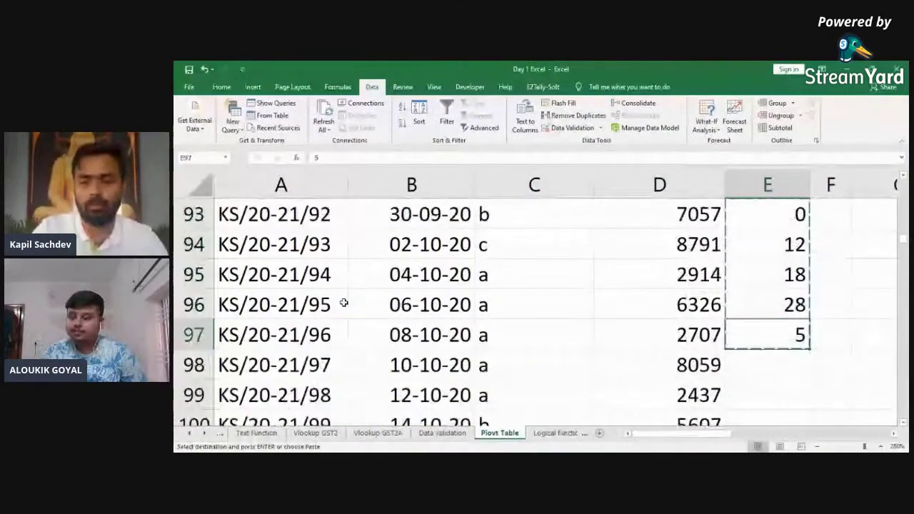
pyautogui.press('Down')
pyautogui.press('Return')
pyautogui.press('Left')
pyautogui.press('Right')
pyautogui.hotkey('ctrl', 'Down')
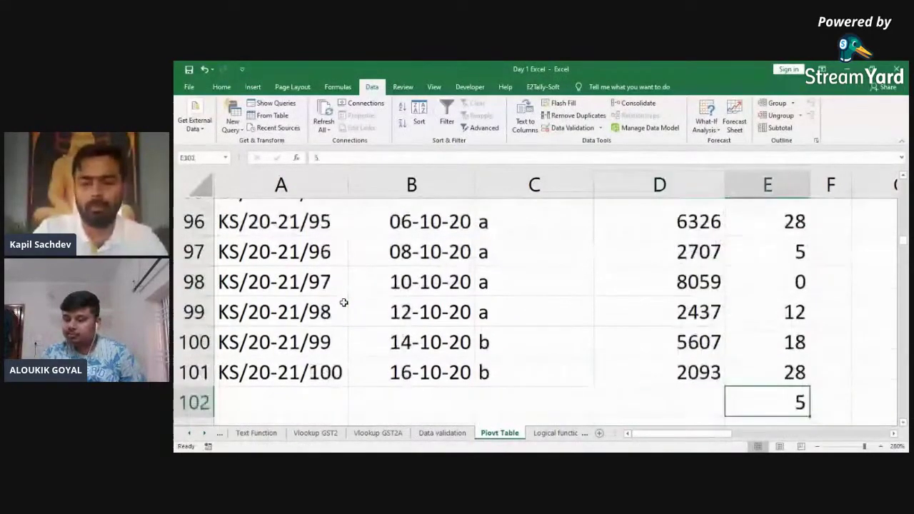
# Step: Enter =+D2*E2% in F2 and fill it down to F101
pyautogui.press('Right')
pyautogui.hotkey('ctrl', 'Up')
pyautogui.press('Down')
pyautogui.write('+')
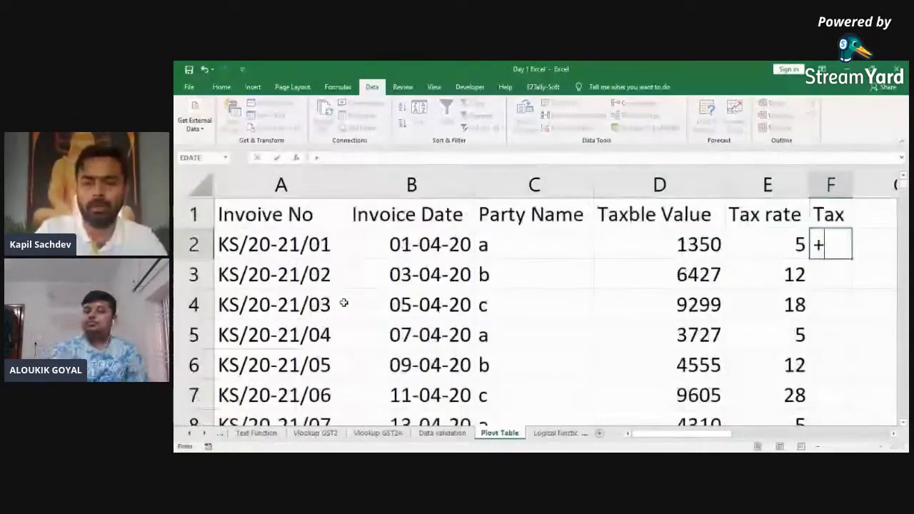
pyautogui.press('Left')
pyautogui.press('Left')
pyautogui.write('*')
pyautogui.press('Left')
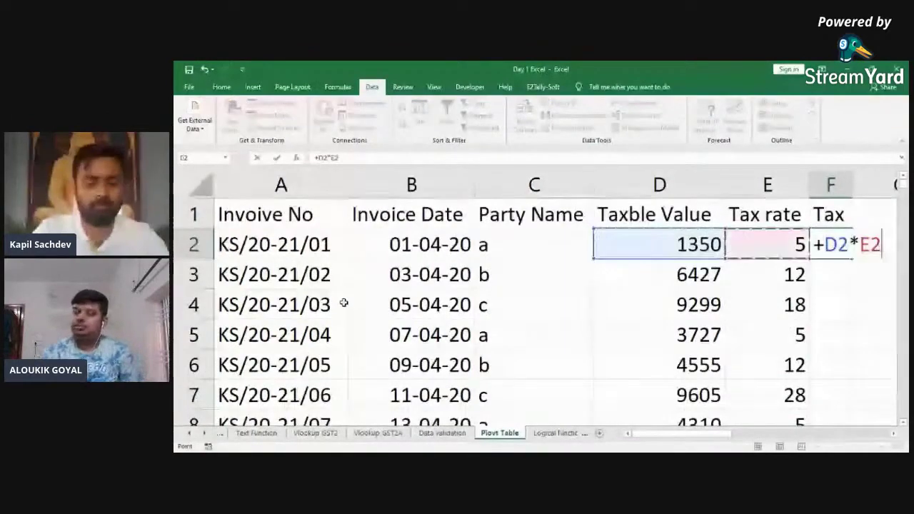
pyautogui.press('Right')
pyautogui.hotkey('ctrl', 'shift', 'Up')
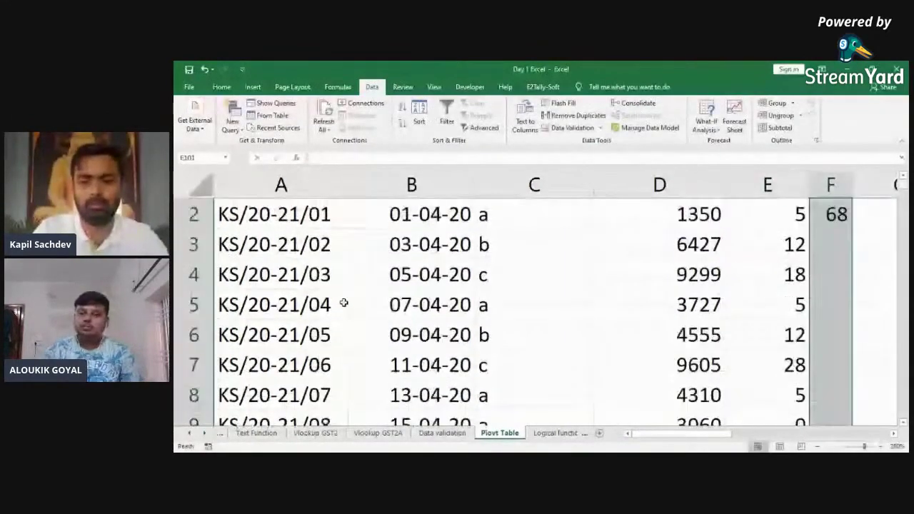
pyautogui.hotkey('ctrl', 'd')
# Step: AutoFit the Tax column width, then select and copy the whole invoice table
pyautogui.hotkey('alt', 'o')
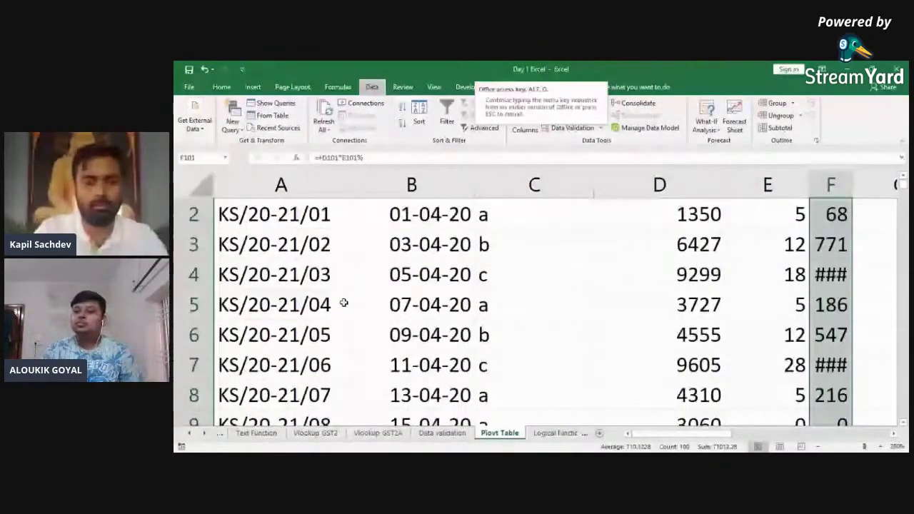
pyautogui.press('c')
pyautogui.press('a')
pyautogui.hotkey('ctrl', 'a')
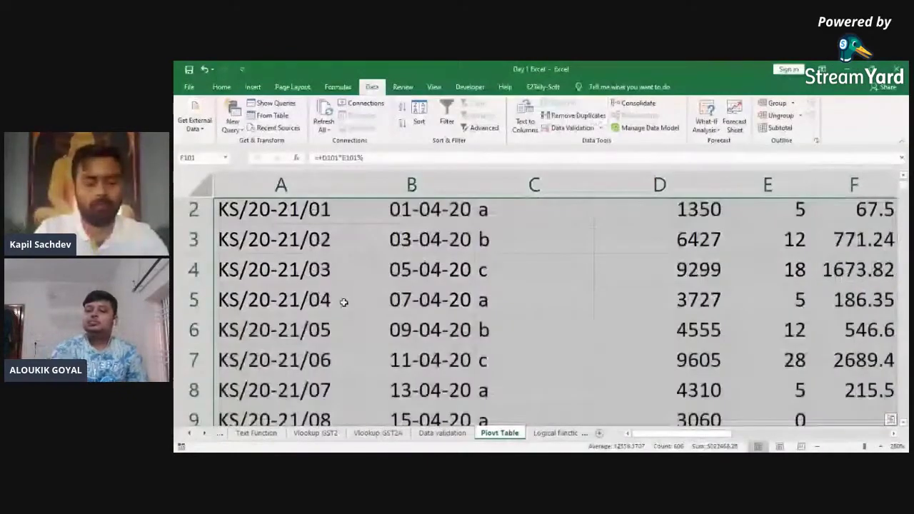
pyautogui.hotkey('ctrl', 'c')
pyautogui.scroll(1, 344, 303)
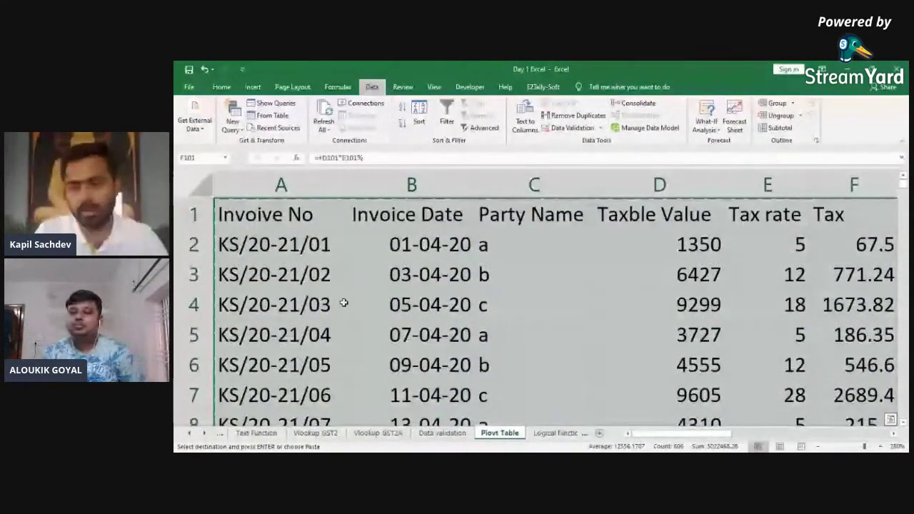
pyautogui.click(819, 445)
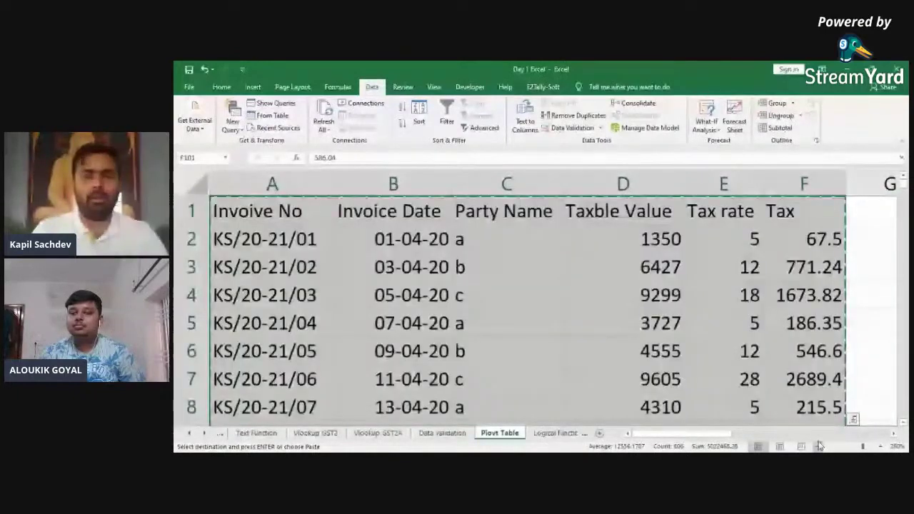
pyautogui.click(819, 446)
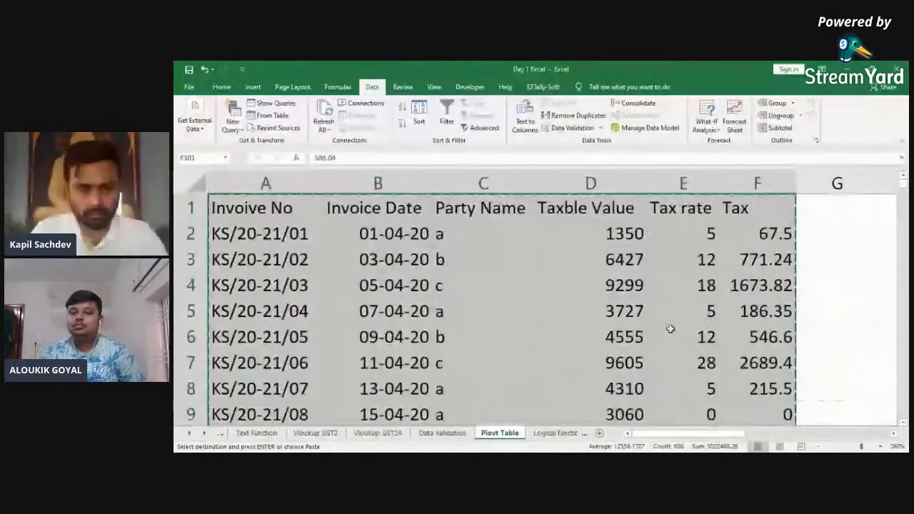
pyautogui.hotkey('ctrl', 'Up')
pyautogui.press('Left')
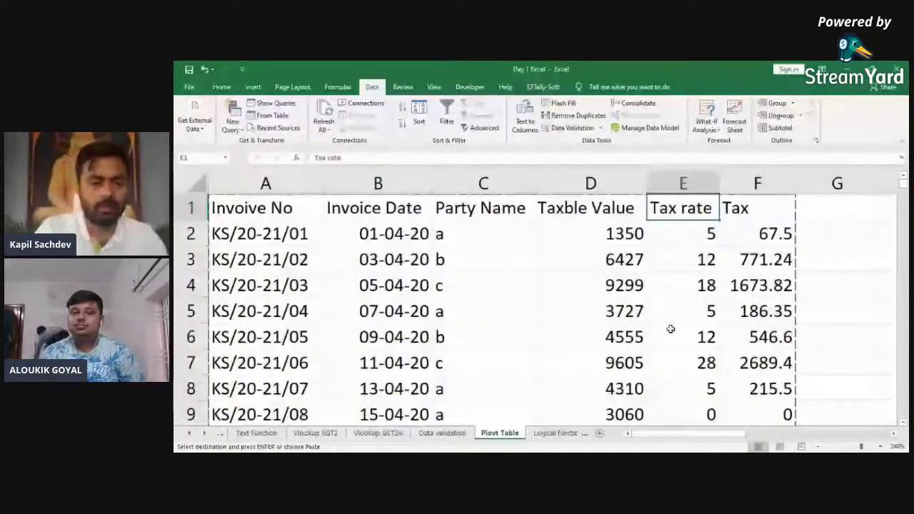
pyautogui.press('Escape')
pyautogui.hotkey('ctrl', 'Left')
pyautogui.hotkey('ctrl', 'shift', 'Right')
pyautogui.hotkey('ctrl', 'shift', 'Down')
pyautogui.hotkey('ctrl', 'Up')
pyautogui.press('Down')
pyautogui.press('Right')
pyautogui.press('Right')
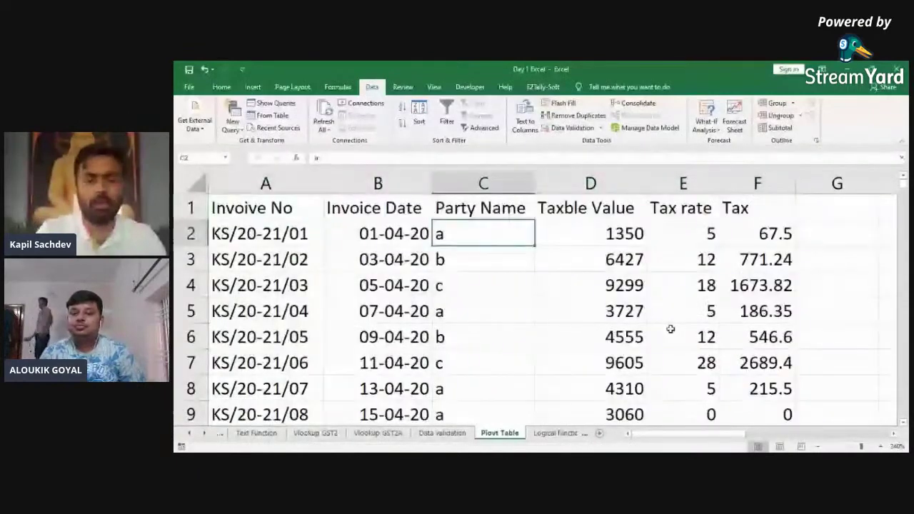
pyautogui.press('Up')
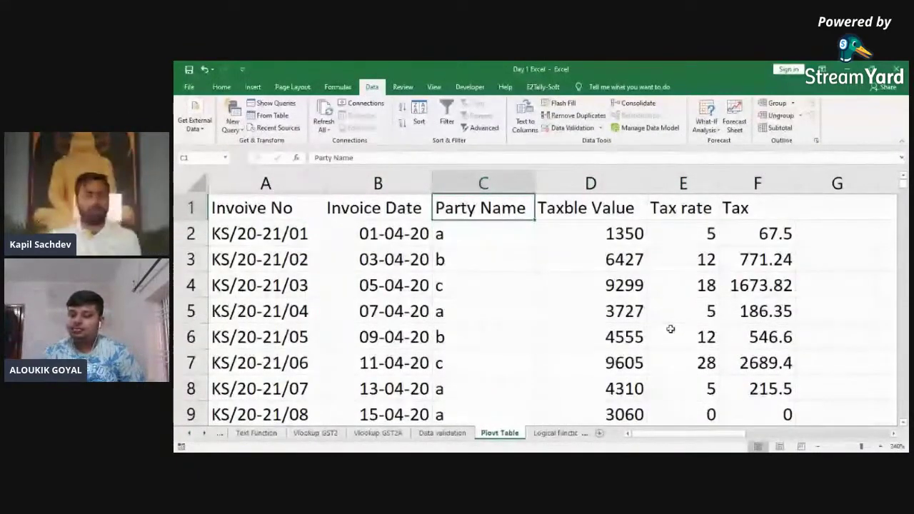
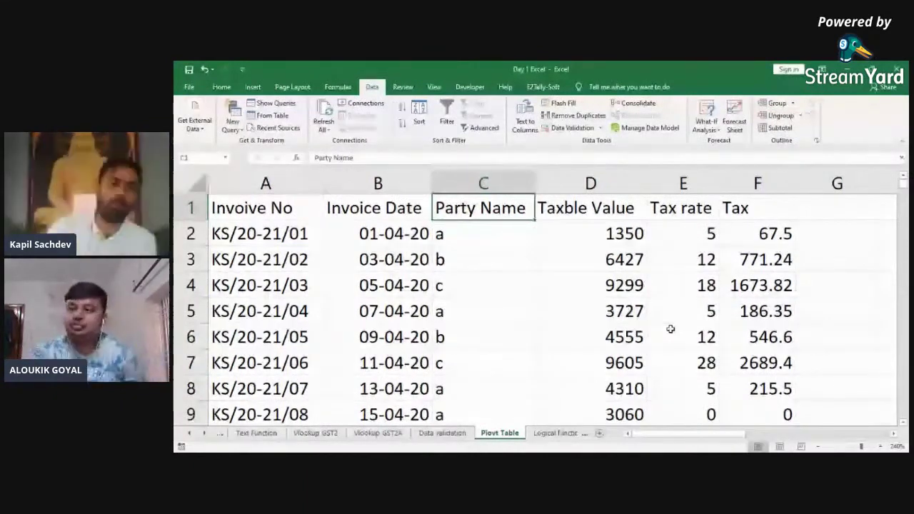
# Step: Review the invoice table's headers and first entries from A1 across to Party Name
pyautogui.hotkey('ctrl', 'Home')
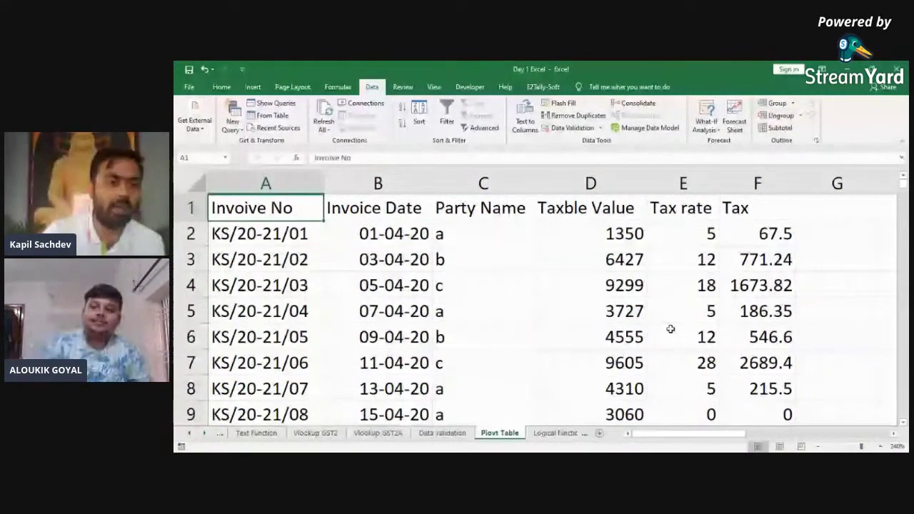
pyautogui.press('Down')
pyautogui.press('Down')
pyautogui.press('Down')
pyautogui.press('Down')
pyautogui.press('Down')
pyautogui.press('Down')
pyautogui.press('Down')
pyautogui.press('Down')
pyautogui.press('Down')
pyautogui.press('Down')
pyautogui.press('Down')
pyautogui.press('Down')
pyautogui.press('Down')
pyautogui.press('Down')
pyautogui.press('Down')
pyautogui.press('Down')
pyautogui.press('Down')
pyautogui.press('Down')
pyautogui.press('Down')
pyautogui.press('Down')
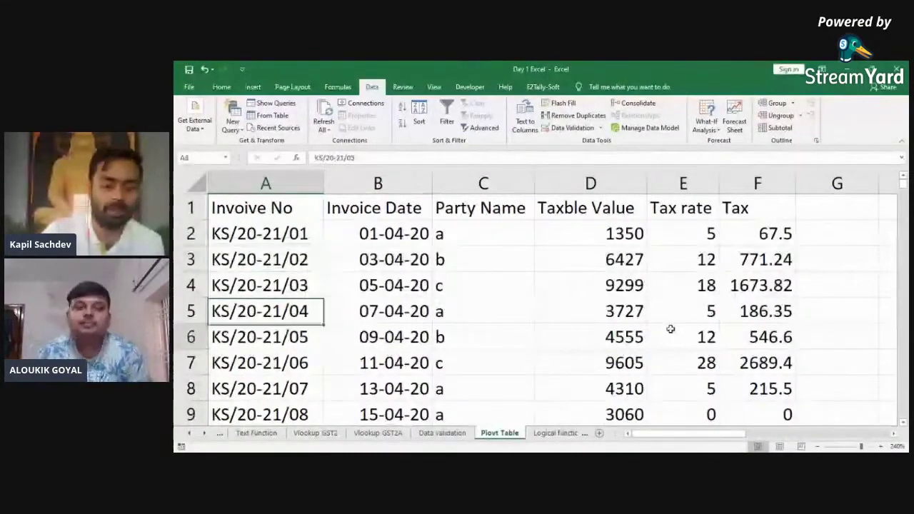
pyautogui.hotkey('ctrl', 'Up')
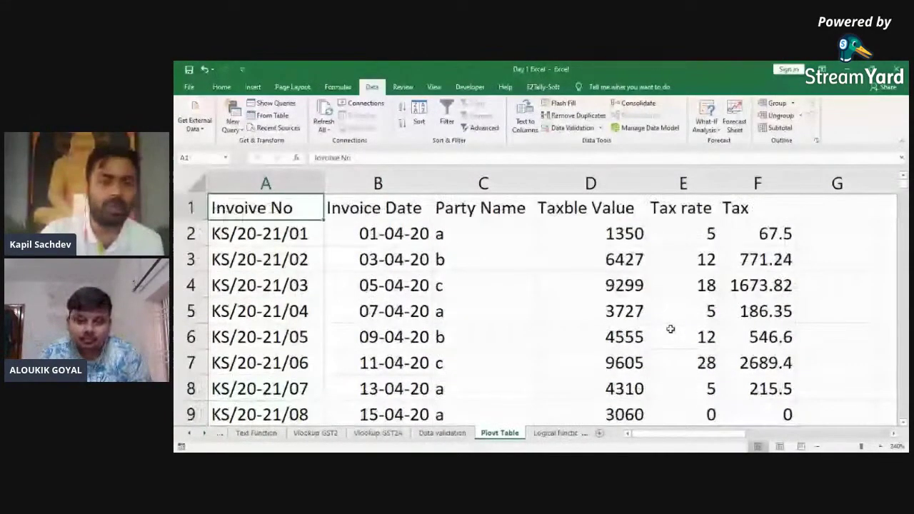
pyautogui.press('Right')
pyautogui.press('Down')
pyautogui.press('Right')
pyautogui.press('Up')
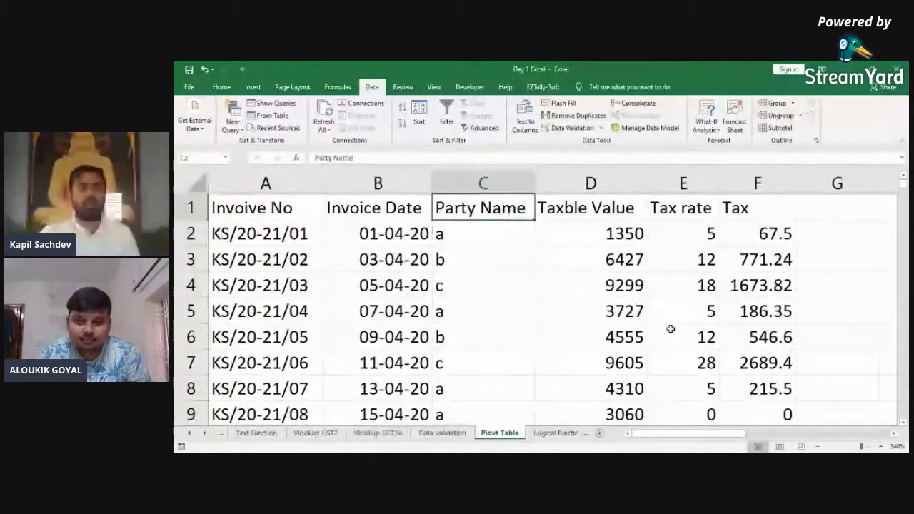
pyautogui.press('Down')
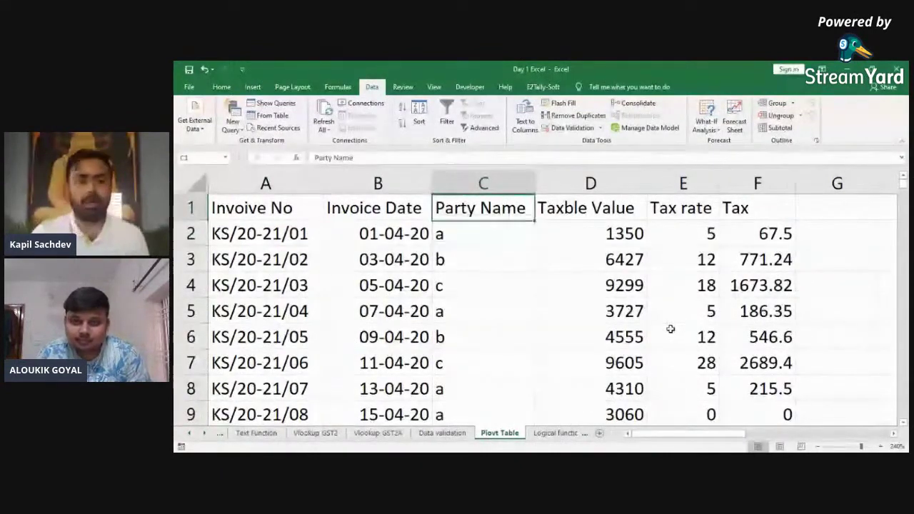
pyautogui.press('Up')
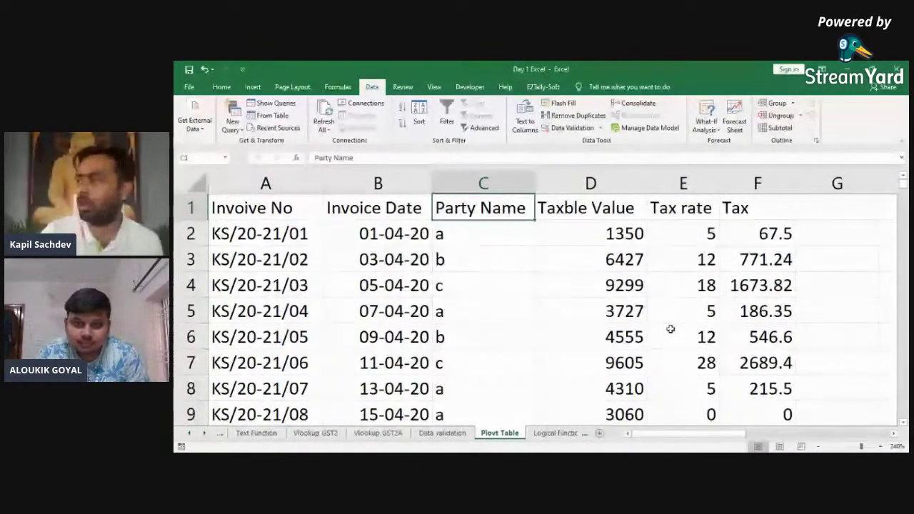
pyautogui.press('Left')
pyautogui.press('Left')
pyautogui.press('Down')
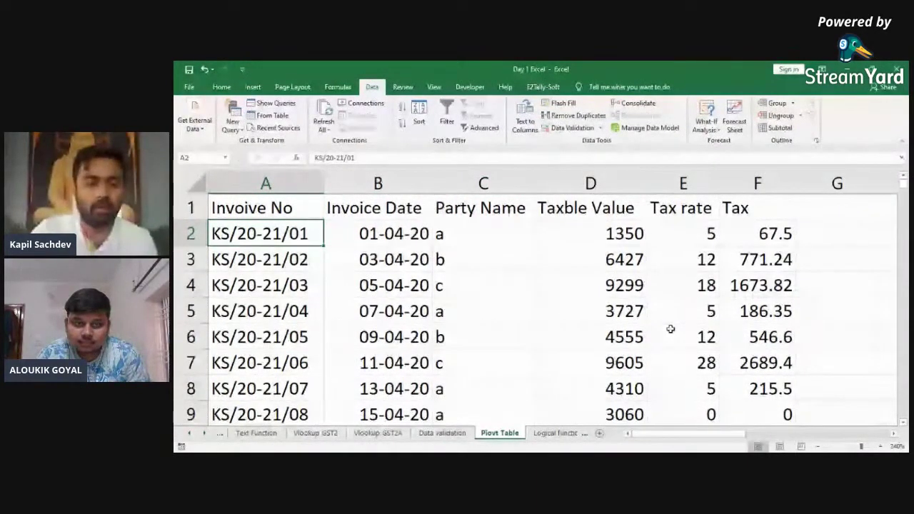
# Step: Select the whole invoice table A1:F101 with Ctrl+Shift+End
pyautogui.press('Up')
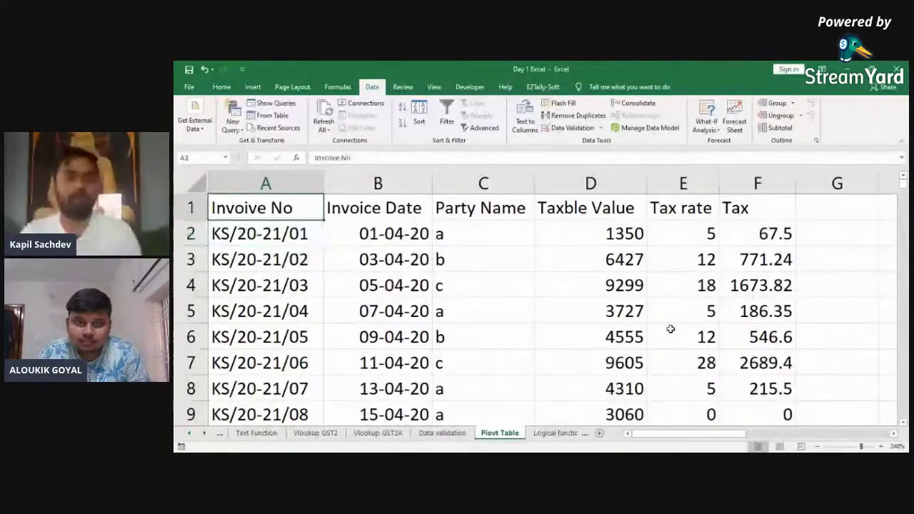
pyautogui.hotkey('shift', 'Right')
pyautogui.hotkey('shift', 'Right')
pyautogui.hotkey('shift', 'Right')
pyautogui.hotkey('shift', 'Right')
pyautogui.hotkey('shift', 'Right')
pyautogui.hotkey('ctrl', 'shift', 'Down')
pyautogui.scroll(-1, 671, 329)
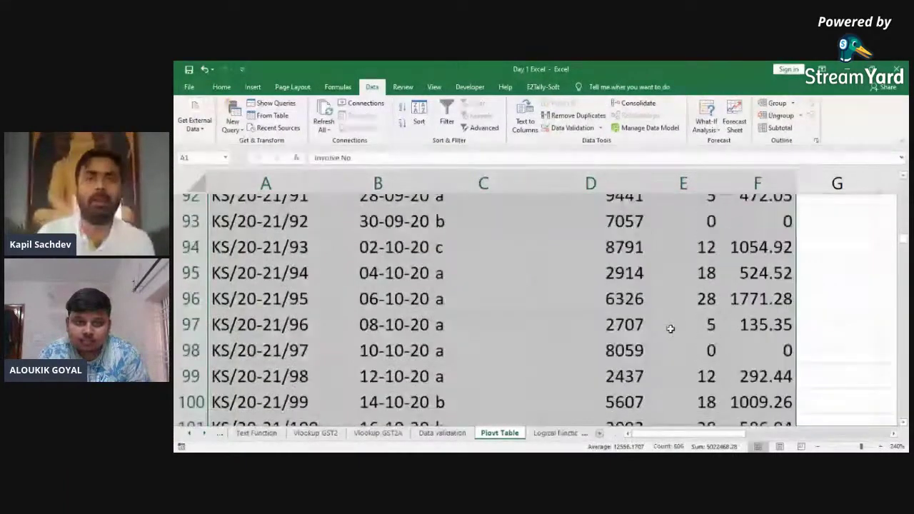
pyautogui.hotkey('ctrl', 'Home')
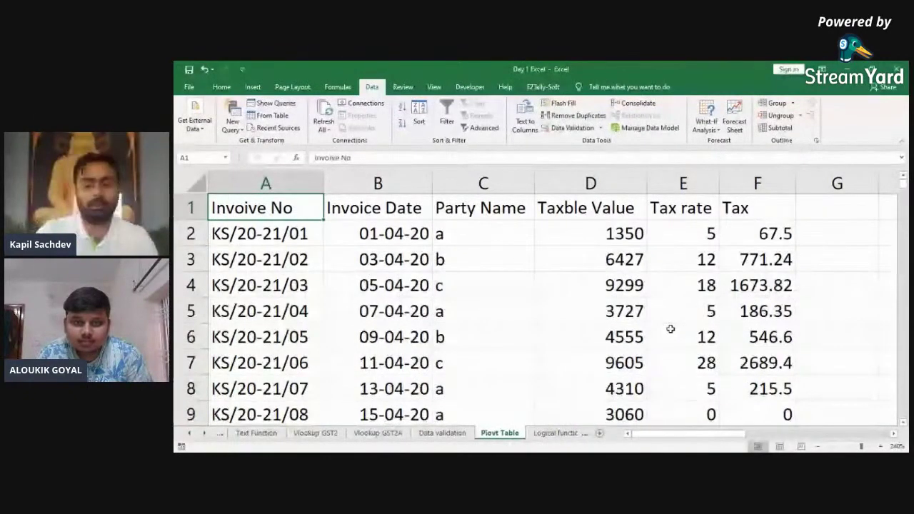
pyautogui.hotkey('ctrl', 'shift', 'End')
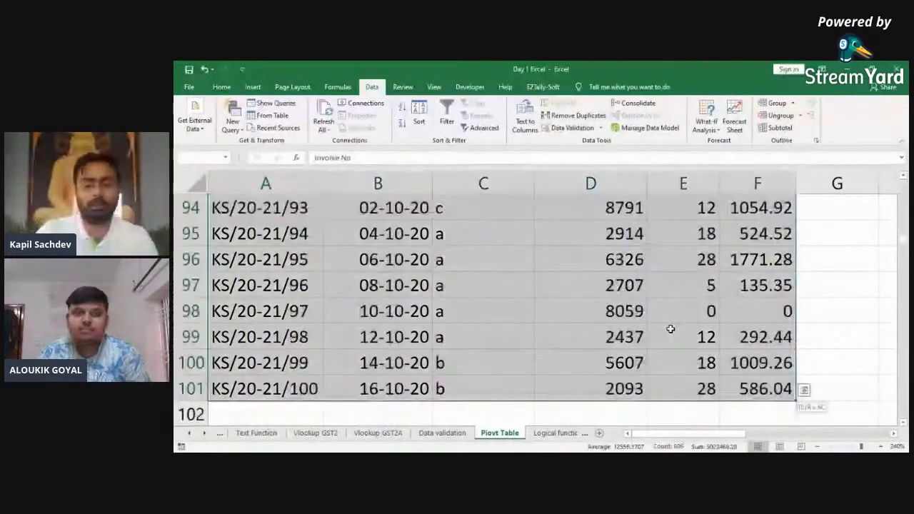
pyautogui.scroll(-1, 671, 328)
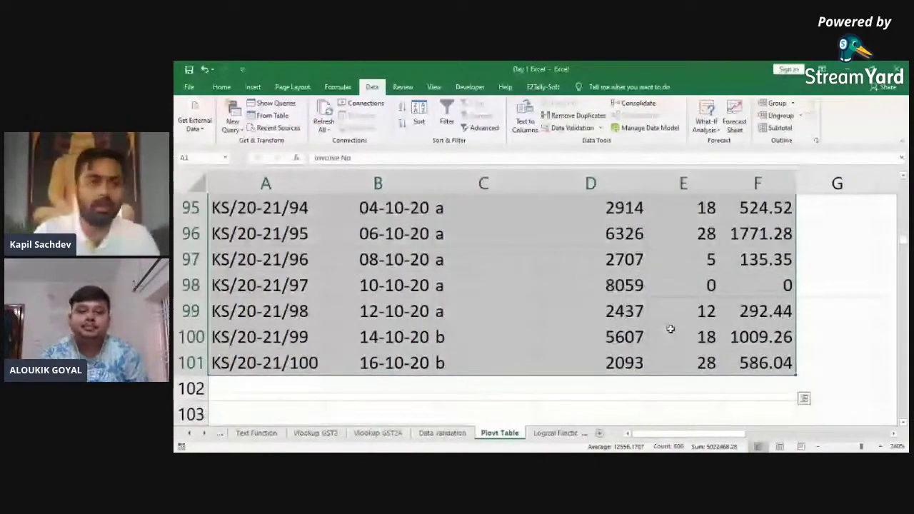
# Step: Insert a PivotTable from the invoice data on a new worksheet and zoom in twice
pyautogui.click(253, 87)
pyautogui.click(202, 123)
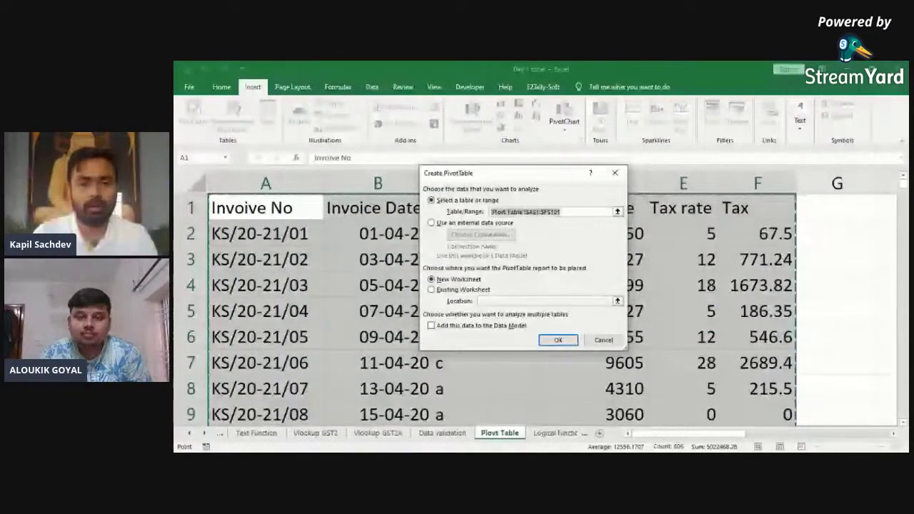
pyautogui.press('Return')
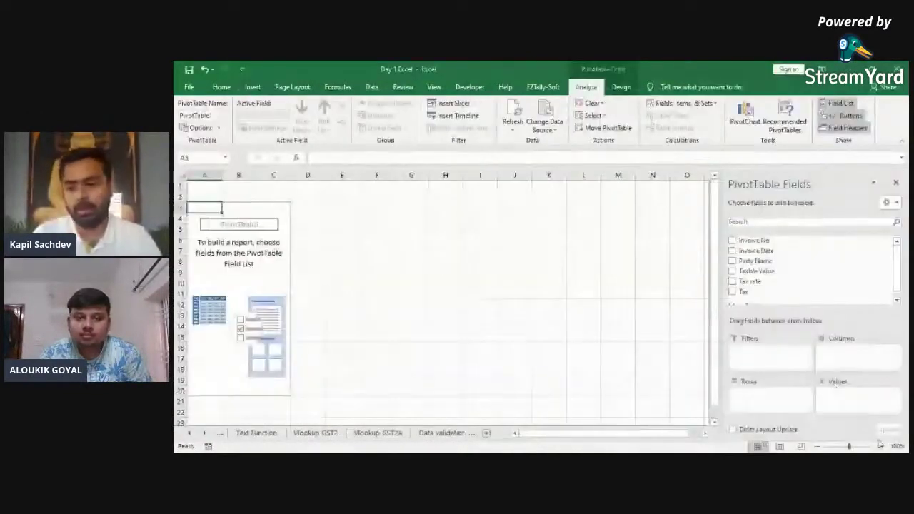
pyautogui.click(882, 447)
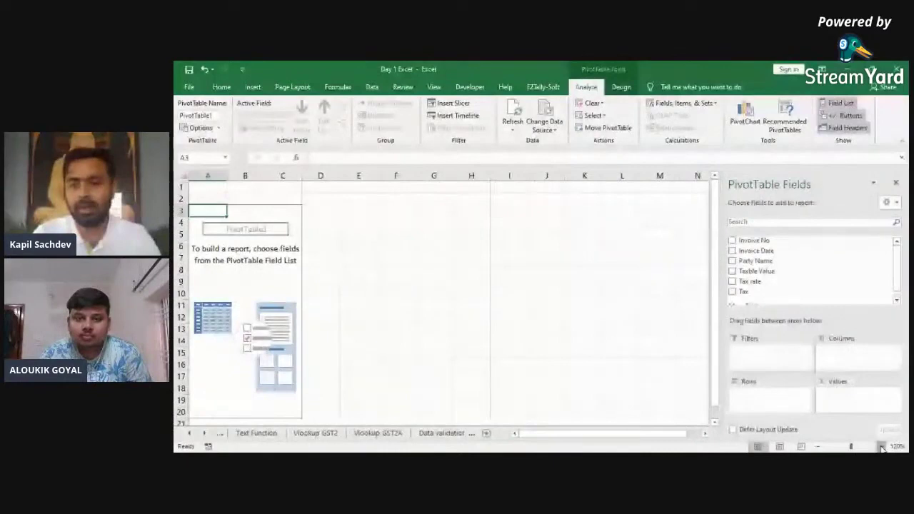
pyautogui.click(882, 447)
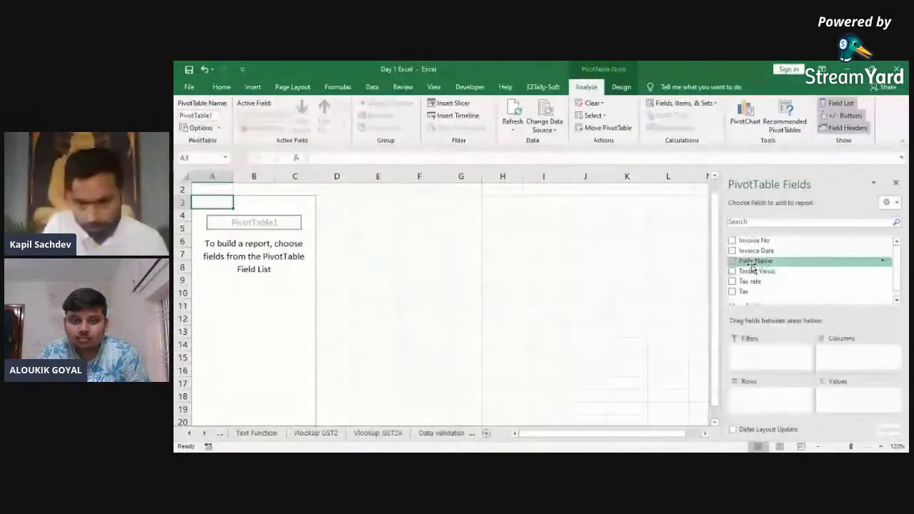
# Step: Put Party Name in the pivot rows and select the party labels without Grand Total
pyautogui.moveTo(753, 262); pyautogui.dragTo(764, 397)
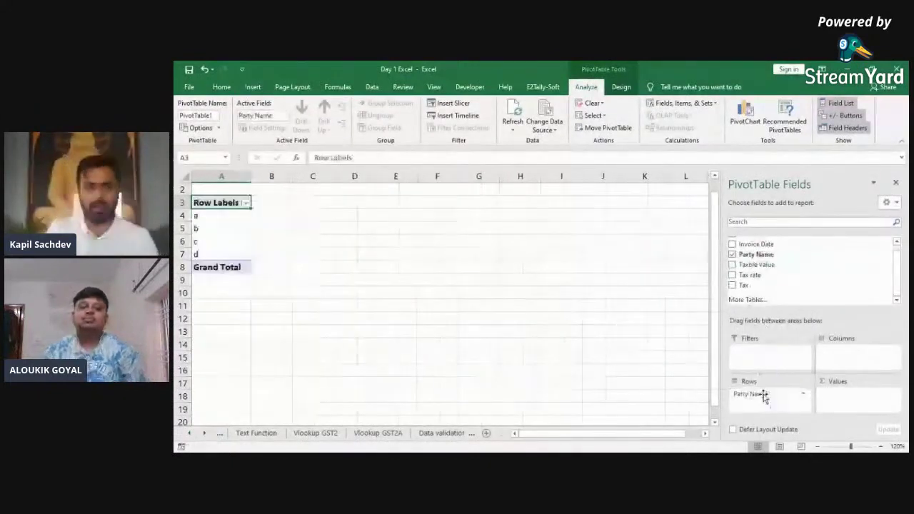
pyautogui.press('Down')
pyautogui.hotkey('shift', 'Down')
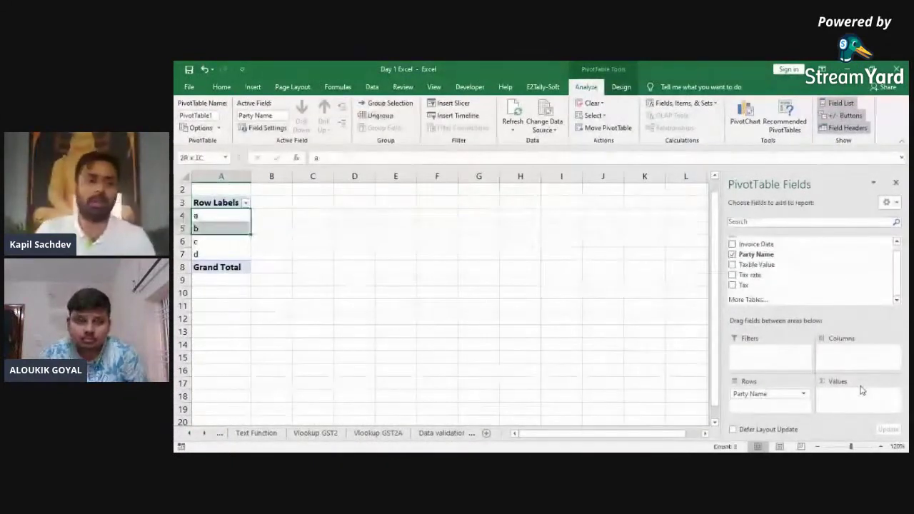
pyautogui.hotkey('shift', 'Down')
pyautogui.hotkey('shift', 'Down')
pyautogui.hotkey('shift', 'Down')
pyautogui.hotkey('shift', 'Up')
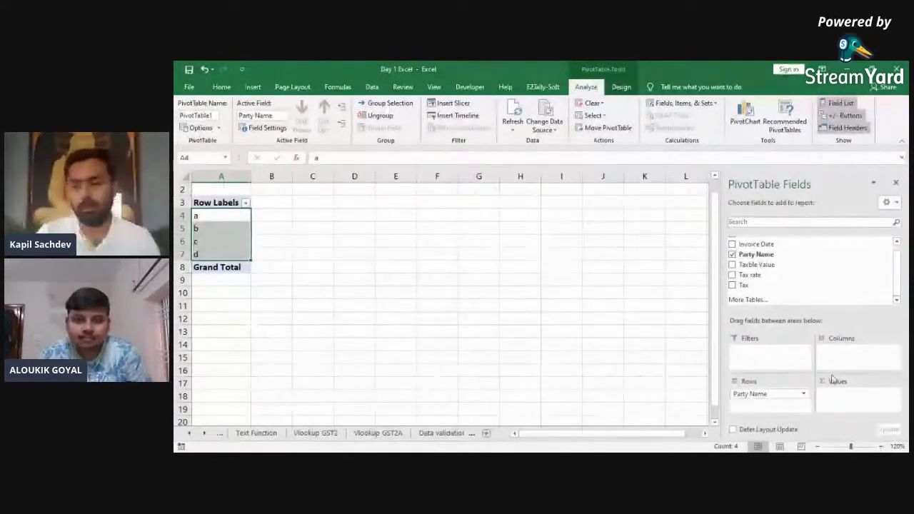
# Step: Sum Taxble Value per party and apply comma style to the totals
pyautogui.moveTo(743, 266); pyautogui.dragTo(848, 397)
pyautogui.press('Right')
pyautogui.hotkey('ctrl', 'shift', 'Down')
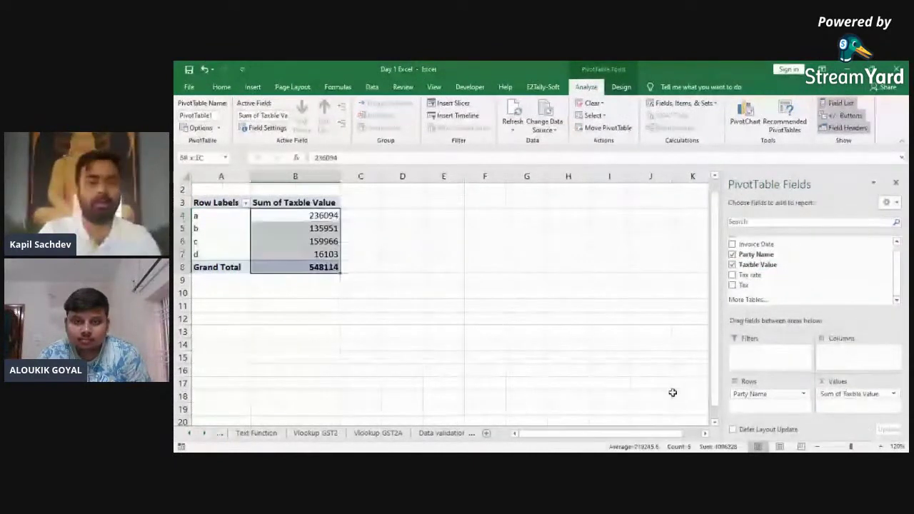
pyautogui.hotkey('alt', 'h')
pyautogui.press('k')
pyautogui.press('Down')
# Step: Select the party rows and Row Labels column of the pivot
pyautogui.press('Down')
pyautogui.press('Left')
pyautogui.press('Down')
pyautogui.hotkey('shift', 'Right')
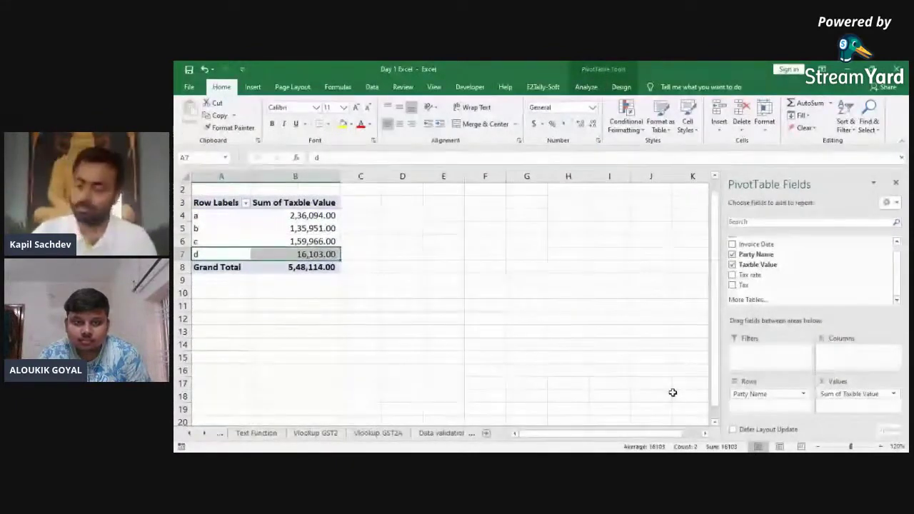
pyautogui.hotkey('ctrl', 'Up')
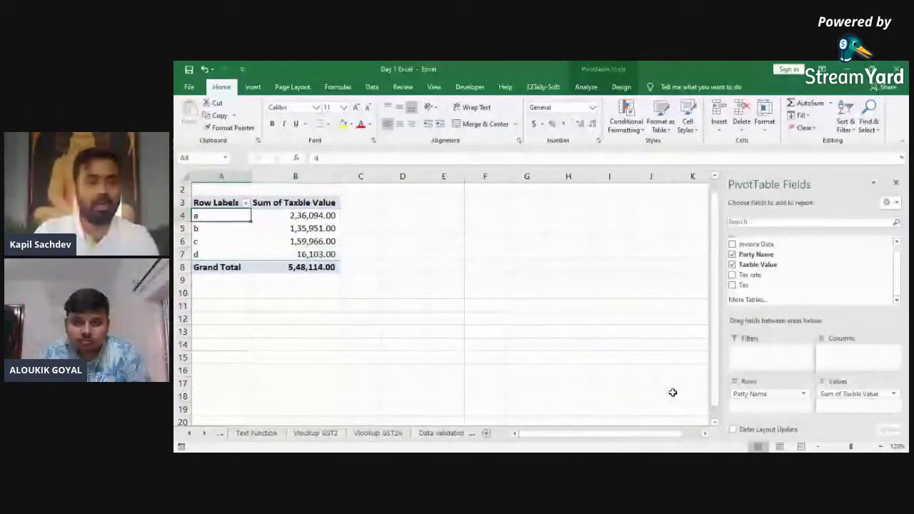
pyautogui.press('Down')
pyautogui.hotkey('ctrl', 'shift', 'Down')
pyautogui.press('Up')
pyautogui.press('Right')
pyautogui.press('Left')
pyautogui.hotkey('ctrl', 'shift', 'Down')
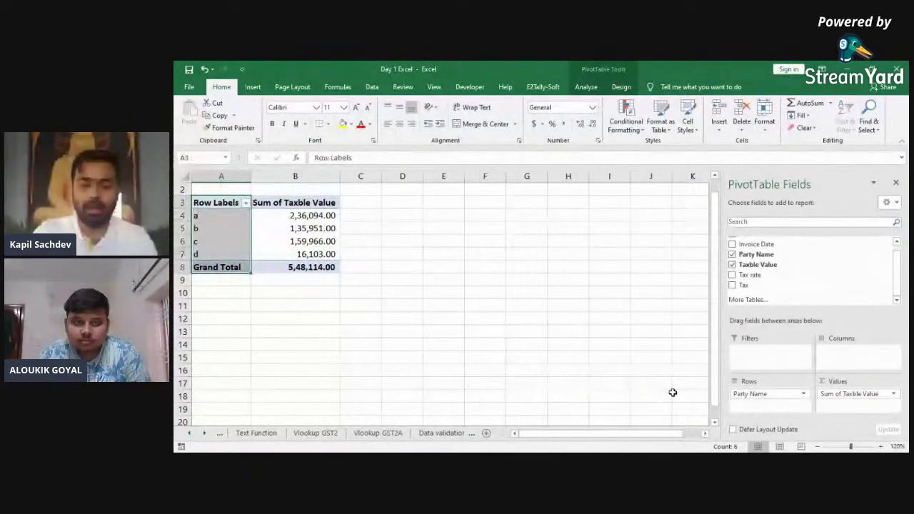
# Step: Check the party names in the source data's column C, then return to Sheet3
pyautogui.hotkey('ctrl', 'pageup')
pyautogui.hotkey('ctrl', 'pagedown')
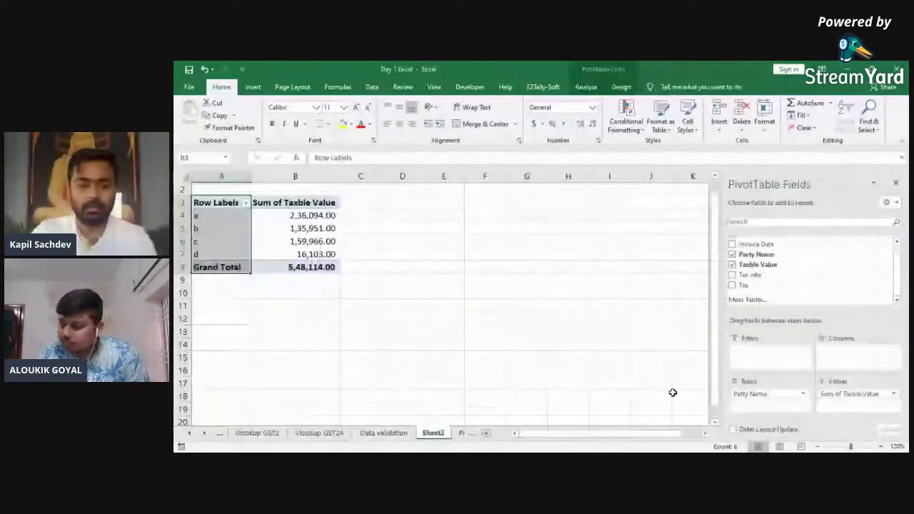
pyautogui.hotkey('ctrl', 'pagedown')
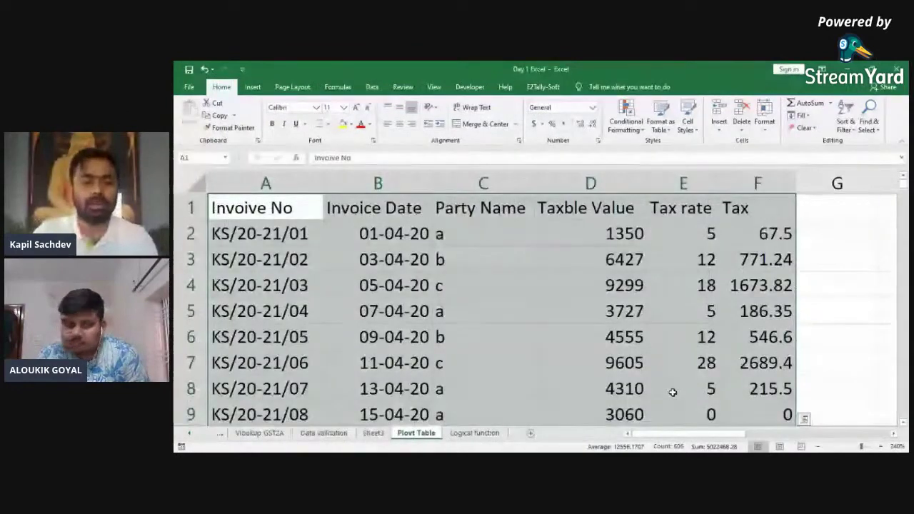
pyautogui.hotkey('ctrl', 'shift', 'Right')
pyautogui.hotkey('ctrl', 'shift', 'Down')
pyautogui.press('Down')
pyautogui.press('Up')
pyautogui.press('Right')
pyautogui.press('Down')
pyautogui.press('Right')
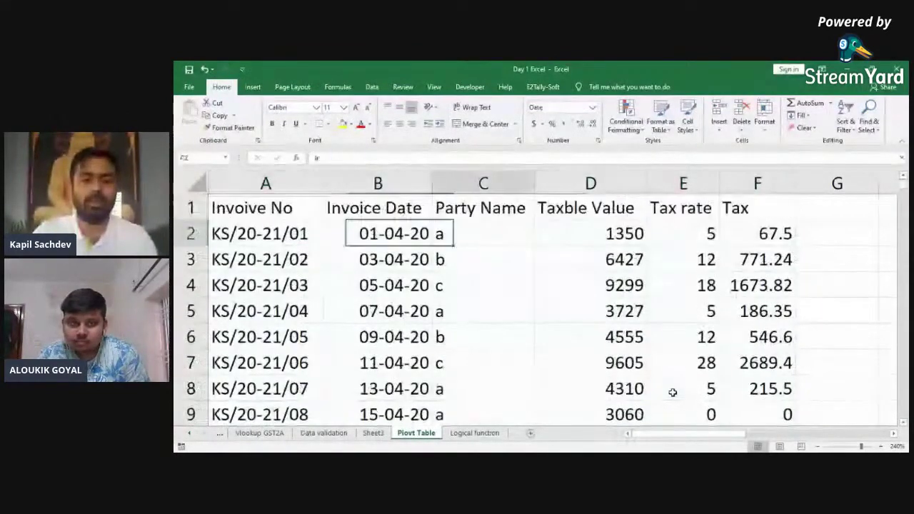
pyautogui.hotkey('ctrl', 'shift', 'Down')
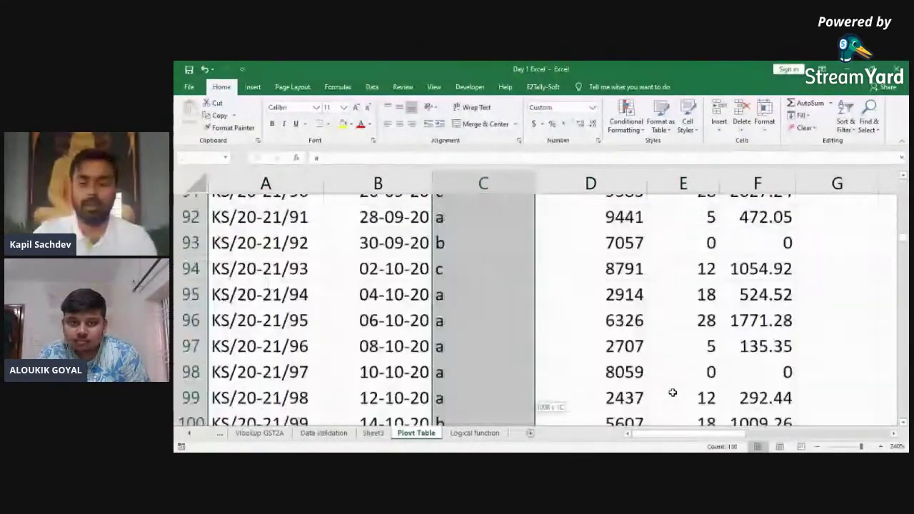
pyautogui.hotkey('ctrl', 'Up')
pyautogui.hotkey('ctrl', 'pageup')
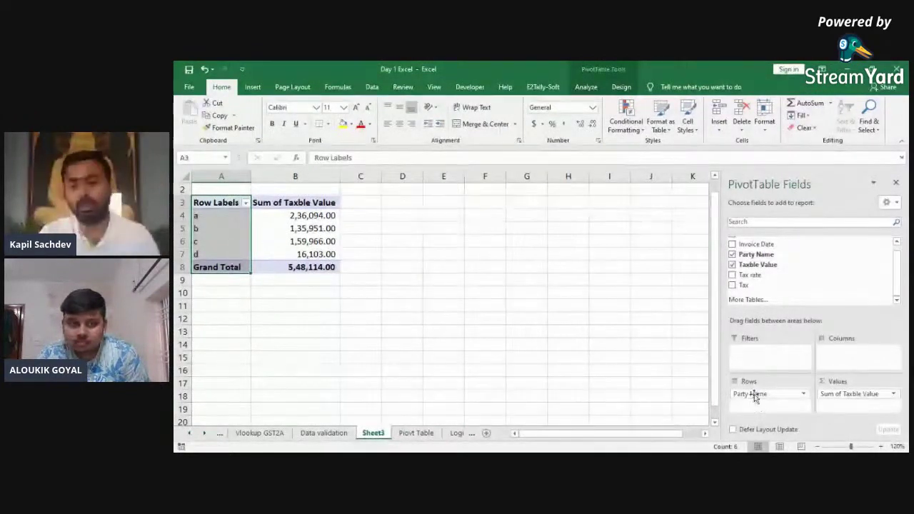
# Step: Swap Party Name for Tax rate in the pivot rows and select the sums B4:B8
pyautogui.moveTo(753, 398)
pyautogui.mouseDown()
pyautogui.moveTo(800, 336)
pyautogui.moveTo(817, 289)
pyautogui.moveTo(785, 347)
pyautogui.moveTo(785, 385)
pyautogui.moveTo(771, 399)
pyautogui.mouseUp()
pyautogui.press('Down')
pyautogui.press('Down')
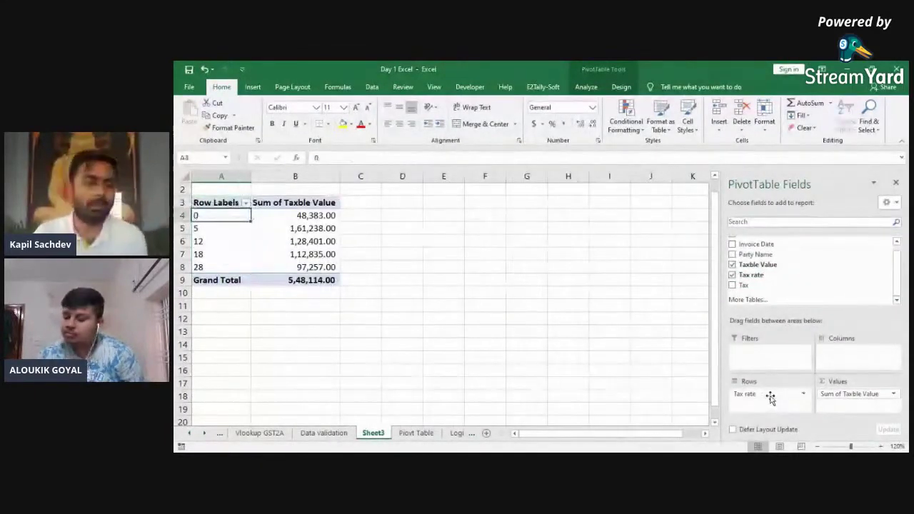
pyautogui.press('Down')
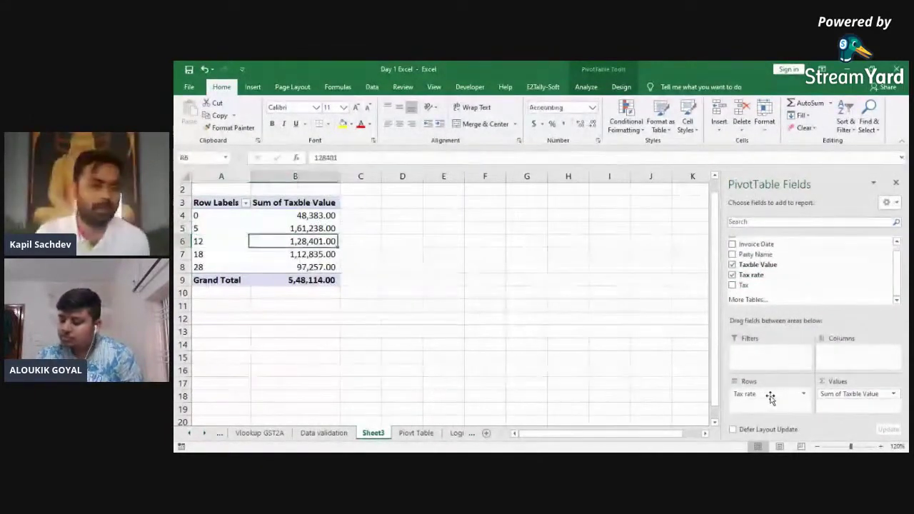
pyautogui.press('Down')
pyautogui.press('Right')
pyautogui.press('Left')
pyautogui.press('Down')
pyautogui.press('Right')
pyautogui.hotkey('shift', 'Up')
pyautogui.hotkey('shift', 'Up')
pyautogui.hotkey('shift', 'Up')
pyautogui.hotkey('shift', 'Up')
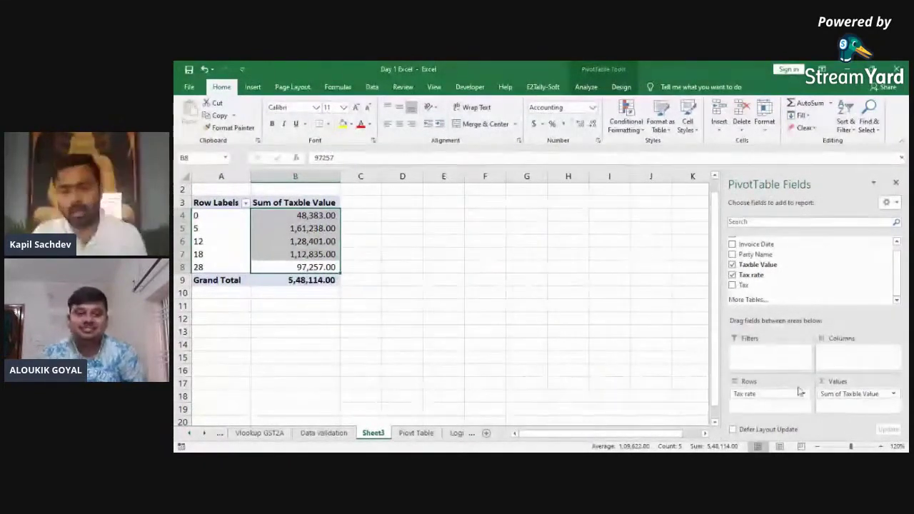
# Step: Move Tax rate to the pivot columns and step along the rate values to E5
pyautogui.moveTo(766, 396); pyautogui.dragTo(848, 360)
pyautogui.press('Down')
pyautogui.press('Right')
pyautogui.press('Down')
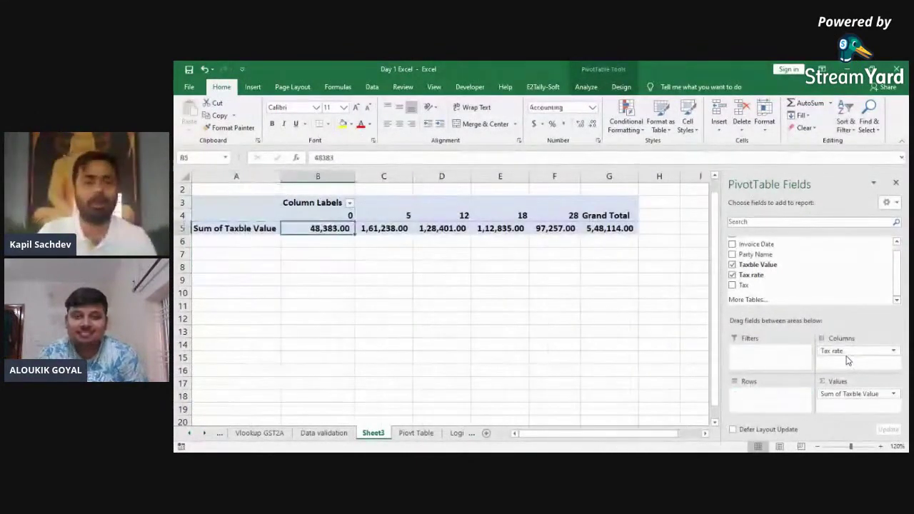
pyautogui.press('Right')
pyautogui.press('Right')
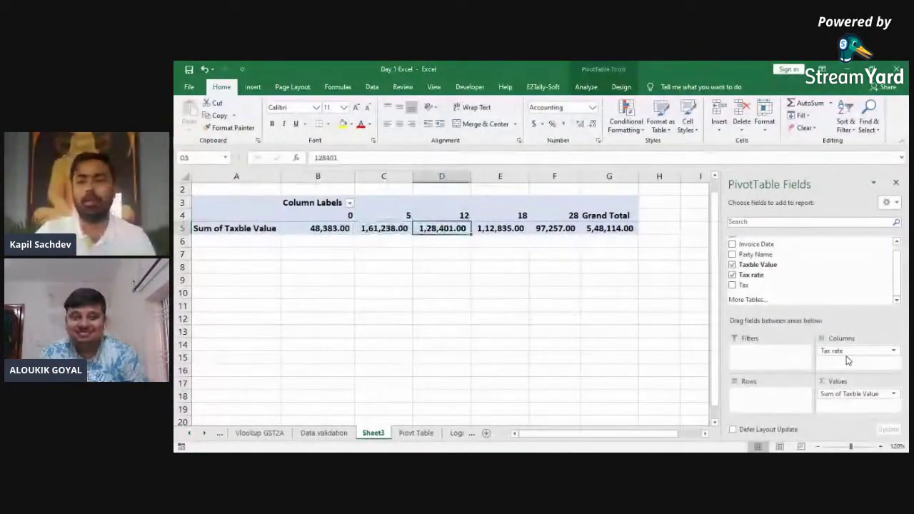
pyautogui.press('Right')
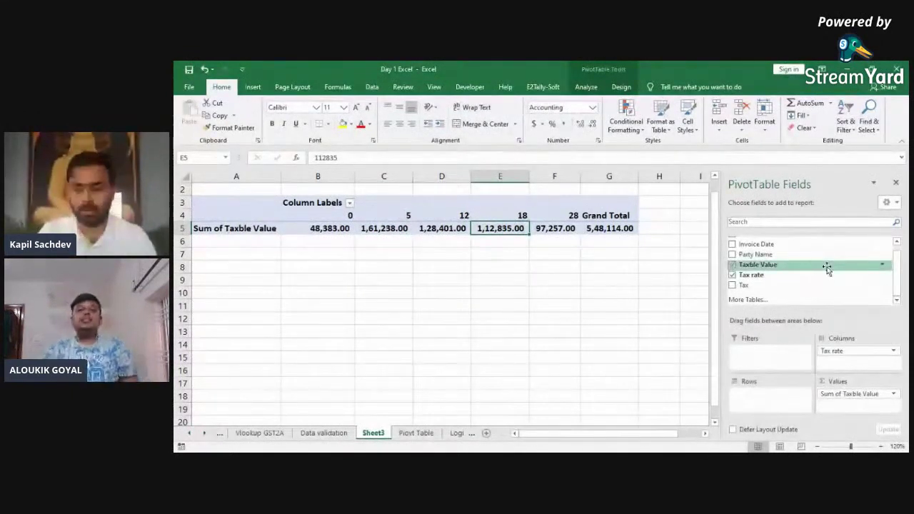
# Step: Add Party Name as row labels and review party a's values across the rates
pyautogui.moveTo(771, 254); pyautogui.dragTo(768, 400)
pyautogui.press('Home')
pyautogui.press('Right')
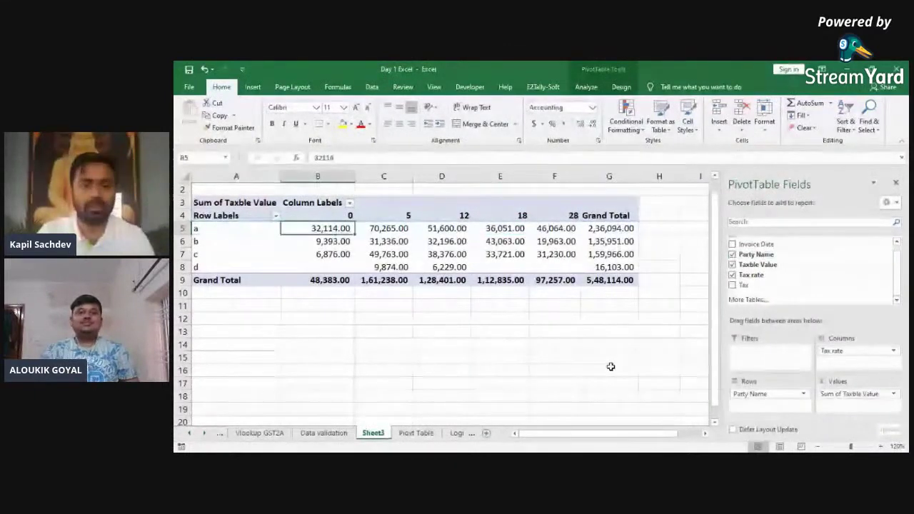
pyautogui.press('Right')
pyautogui.press('Right')
pyautogui.press('Right')
pyautogui.press('Right')
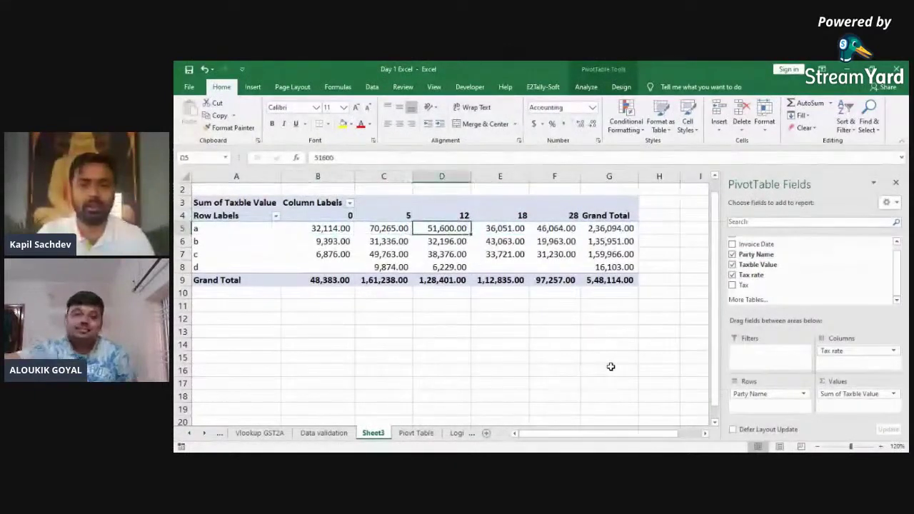
pyautogui.press('Right')
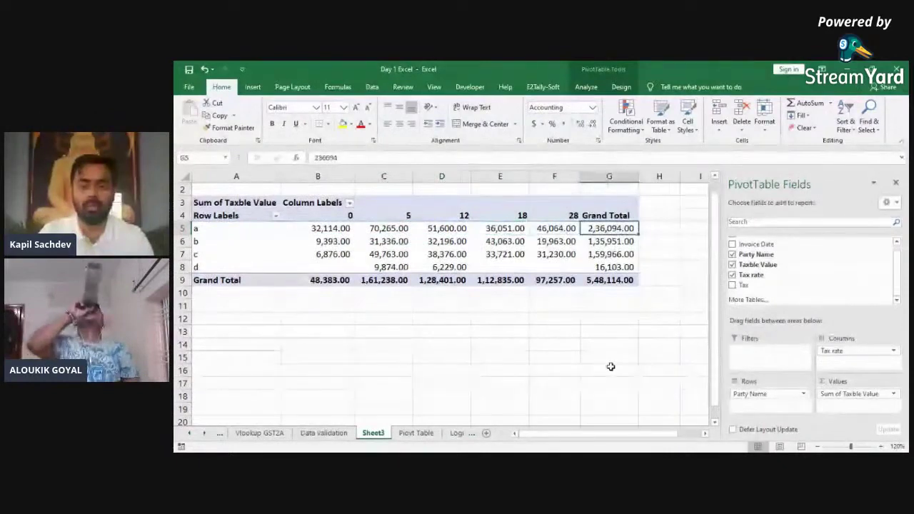
pyautogui.press('Home')
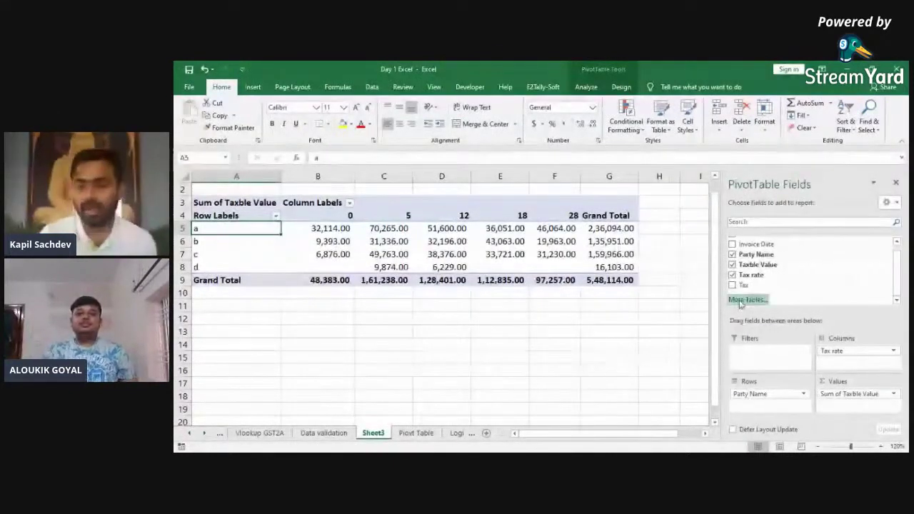
# Step: Add Tax to the pivot values and review the tax figures per rate
pyautogui.moveTo(740, 289); pyautogui.dragTo(836, 404)
pyautogui.press('Right')
pyautogui.press('Down')
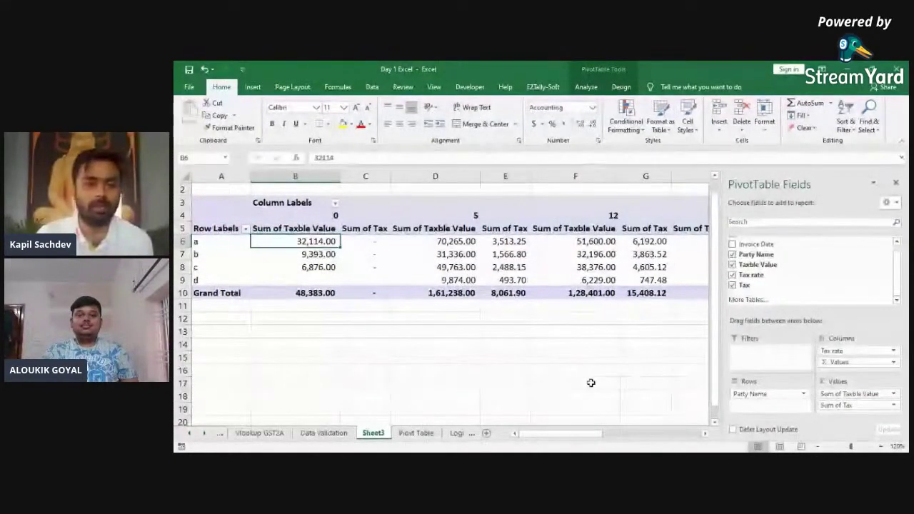
pyautogui.press('Right')
pyautogui.press('Up')
pyautogui.press('Right')
pyautogui.press('Up')
pyautogui.press('Down')
pyautogui.press('Down')
pyautogui.press('Right')
pyautogui.press('Right')
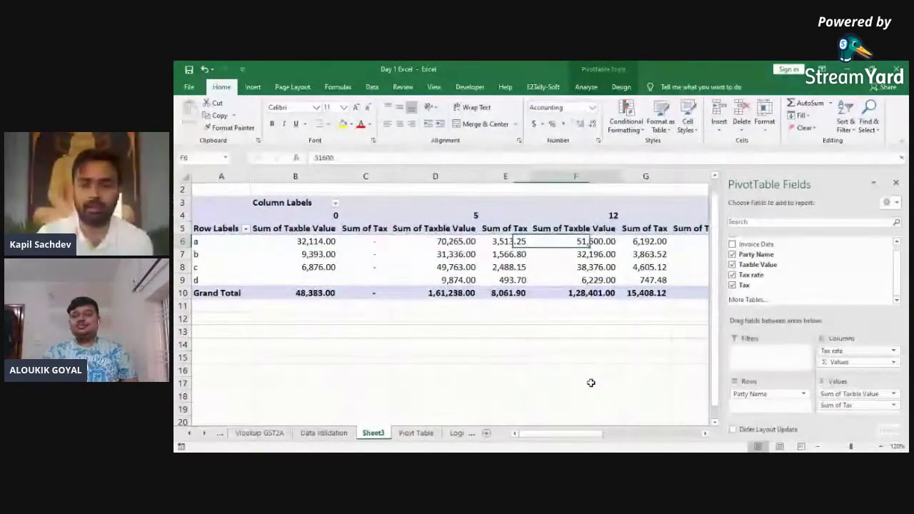
pyautogui.press('Right')
pyautogui.press('Left')
pyautogui.press('Home')
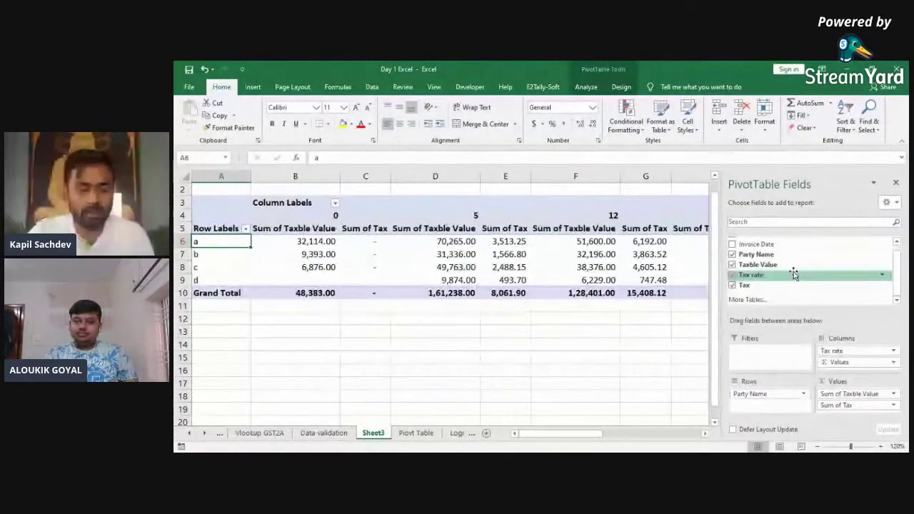
# Step: Delete the whole Sheet3 pivot, then select the invoice data on the Piovt Table sheet
pyautogui.hotkey('ctrl', 'a')
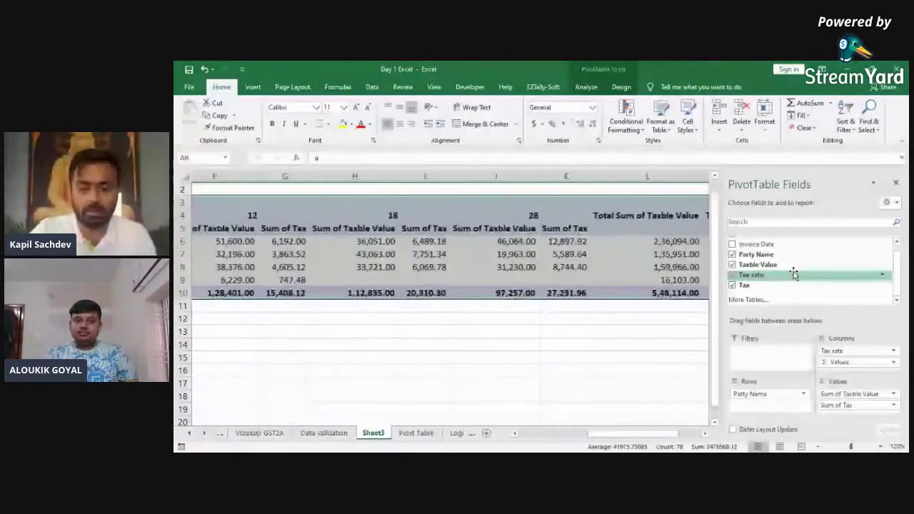
pyautogui.press('Delete')
pyautogui.hotkey('ctrl', 'pageup')
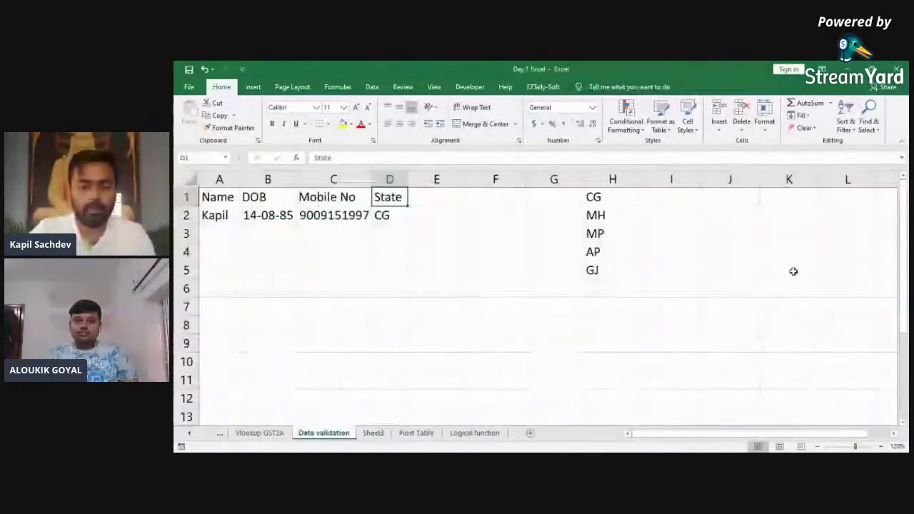
pyautogui.hotkey('ctrl', 'pagedown')
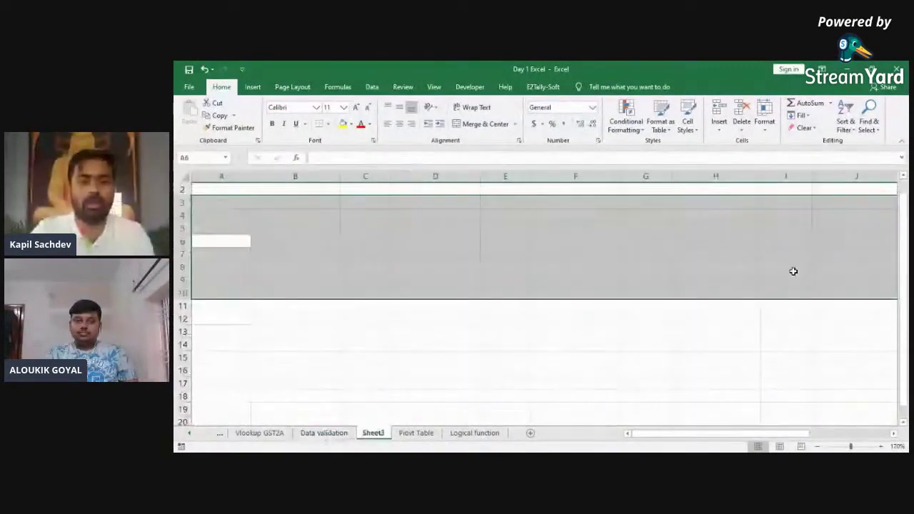
pyautogui.hotkey('ctrl', 'pagedown')
pyautogui.hotkey('ctrl', 'Home')
pyautogui.hotkey('ctrl', 'shift', 'Right')
pyautogui.hotkey('ctrl', 'shift', 'Down')
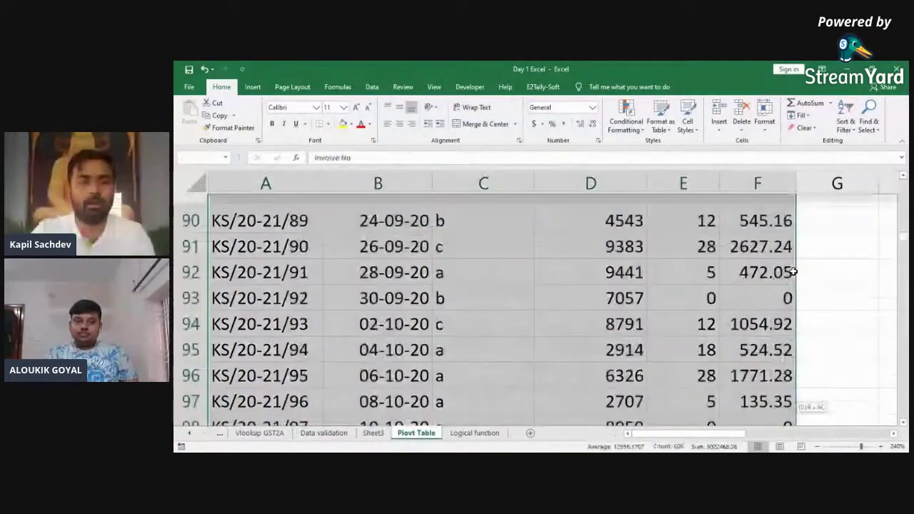
# Step: Create a new PivotTable from the selected invoice range on new Sheet4
pyautogui.click(252, 86)
pyautogui.click(193, 114)
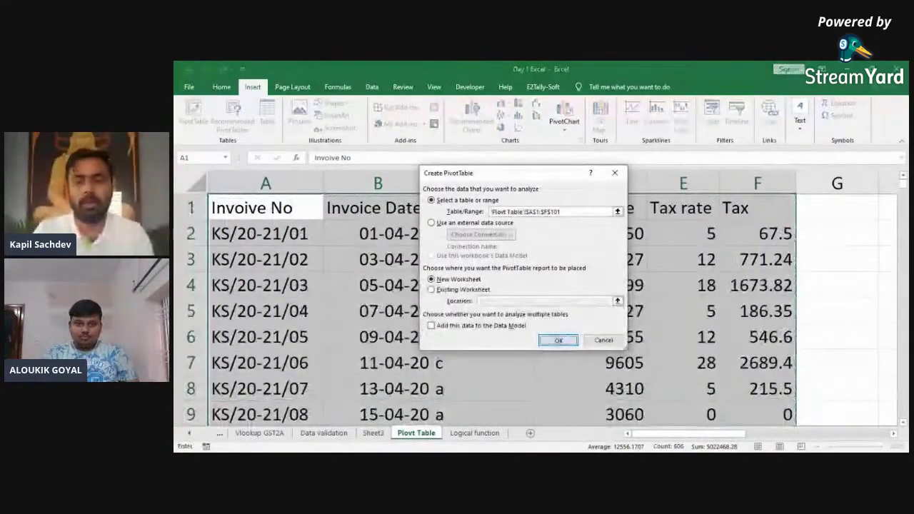
pyautogui.click(558, 338)
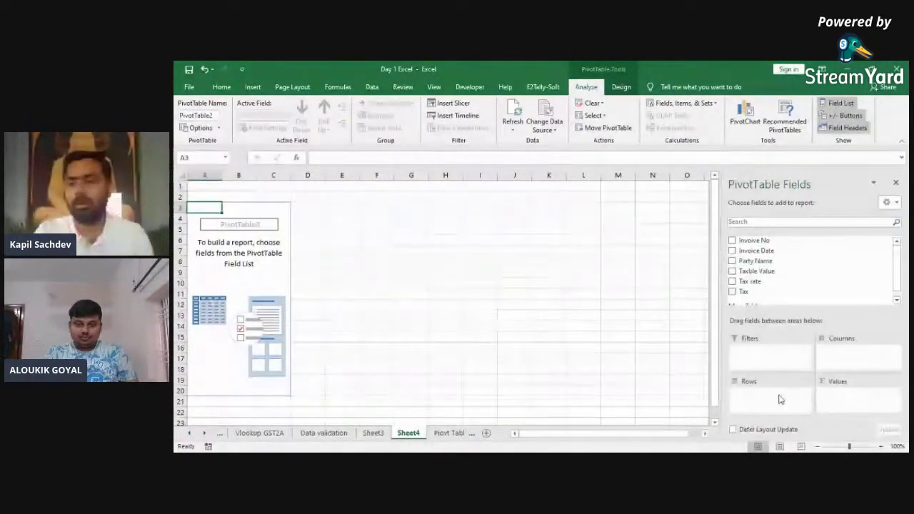
pyautogui.scroll(-1, 900, 272)
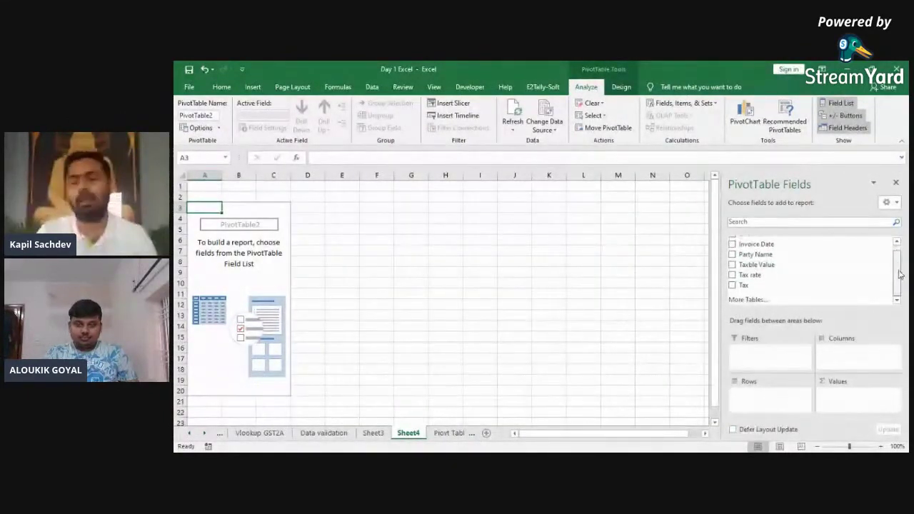
pyautogui.scroll(1, 899, 275)
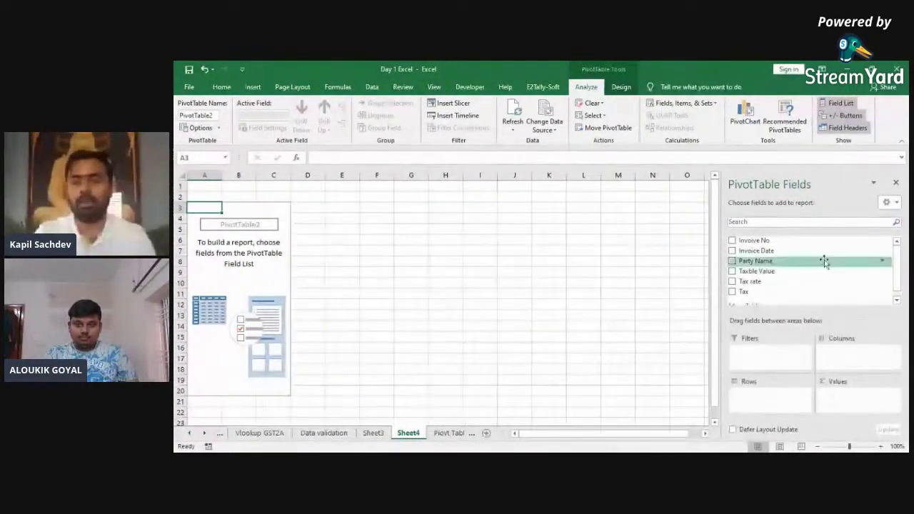
pyautogui.click(736, 262)
# Step: Add Party Name and Tax rate to Rows, Taxble Value and Tax to Values
pyautogui.moveTo(740, 264); pyautogui.dragTo(767, 397)
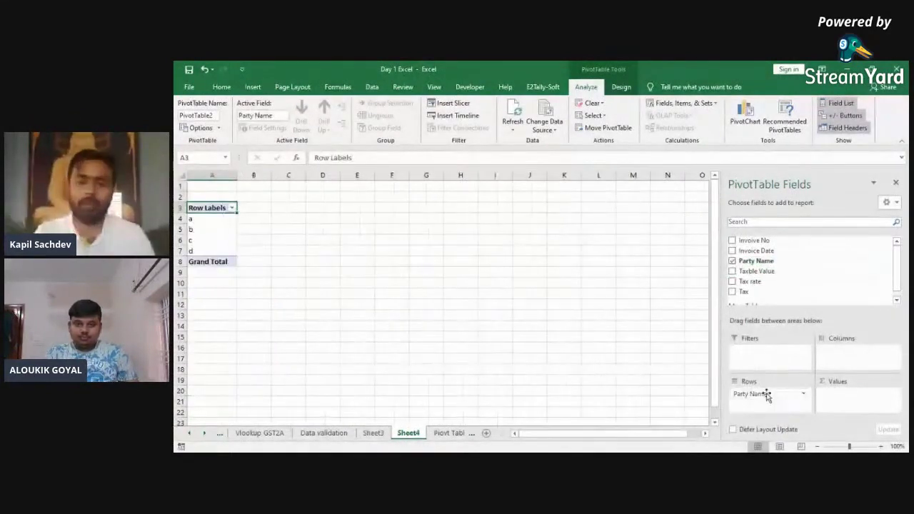
pyautogui.click(752, 283)
pyautogui.moveTo(751, 282); pyautogui.dragTo(769, 405)
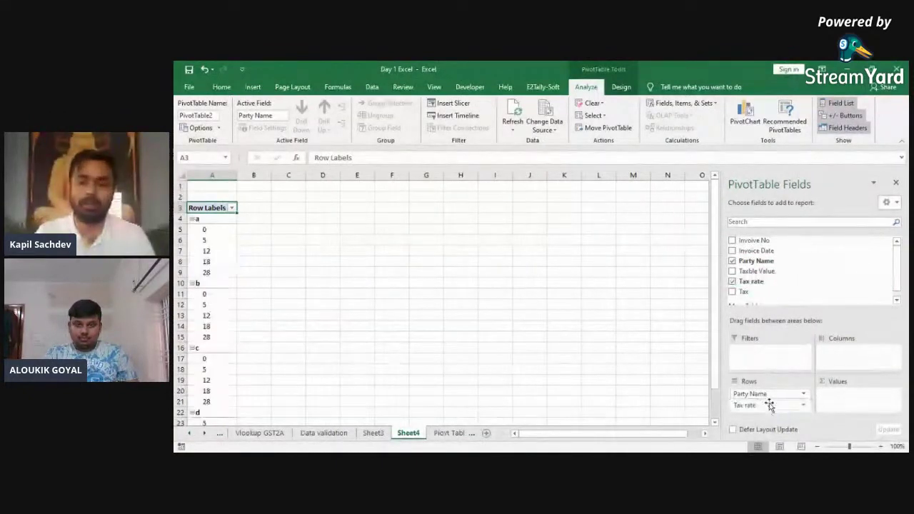
pyautogui.moveTo(757, 271); pyautogui.dragTo(854, 406)
pyautogui.moveTo(747, 299); pyautogui.dragTo(846, 406)
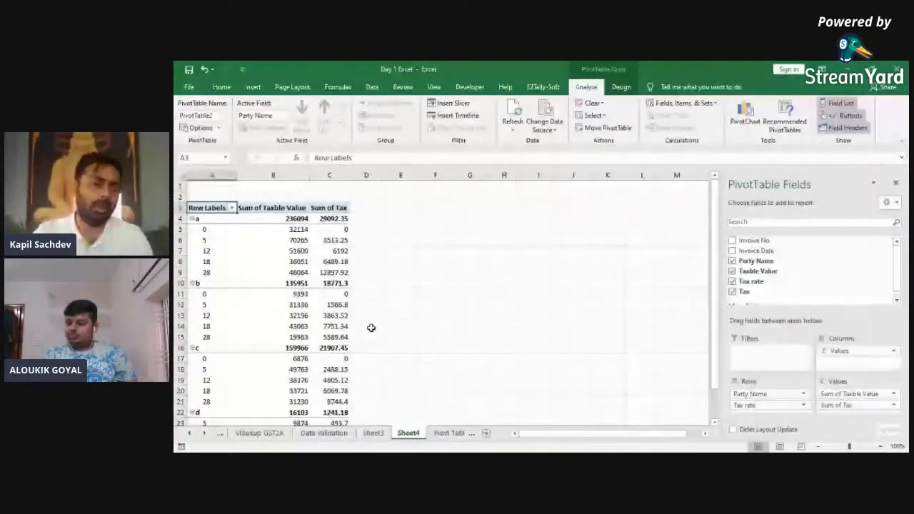
pyautogui.press('Down')
pyautogui.press('Down')
pyautogui.press('Down')
pyautogui.press('Down')
pyautogui.press('Down')
pyautogui.press('Down')
pyautogui.press('Down')
pyautogui.press('Down')
pyautogui.press('Down')
pyautogui.press('Down')
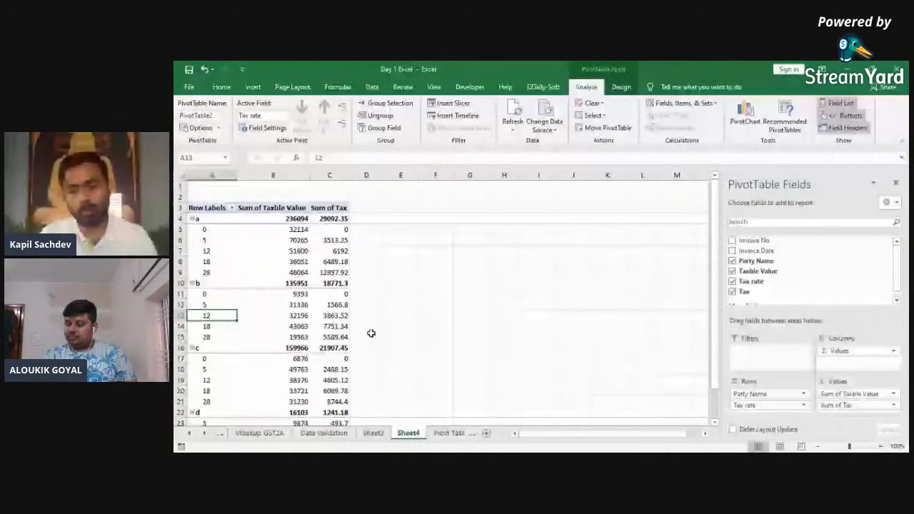
# Step: Move Party Name below Tax rate so parties group under each rate
pyautogui.moveTo(750, 393)
pyautogui.mouseDown()
pyautogui.moveTo(757, 418)
pyautogui.moveTo(755, 408)
pyautogui.mouseUp()
pyautogui.press('Up')
pyautogui.press('Up')
pyautogui.press('Up')
pyautogui.press('Up')
pyautogui.press('Up')
pyautogui.press('Up')
pyautogui.press('Up')
pyautogui.press('Up')
pyautogui.press('Down')
pyautogui.press('Down')
pyautogui.press('Down')
pyautogui.press('Down')
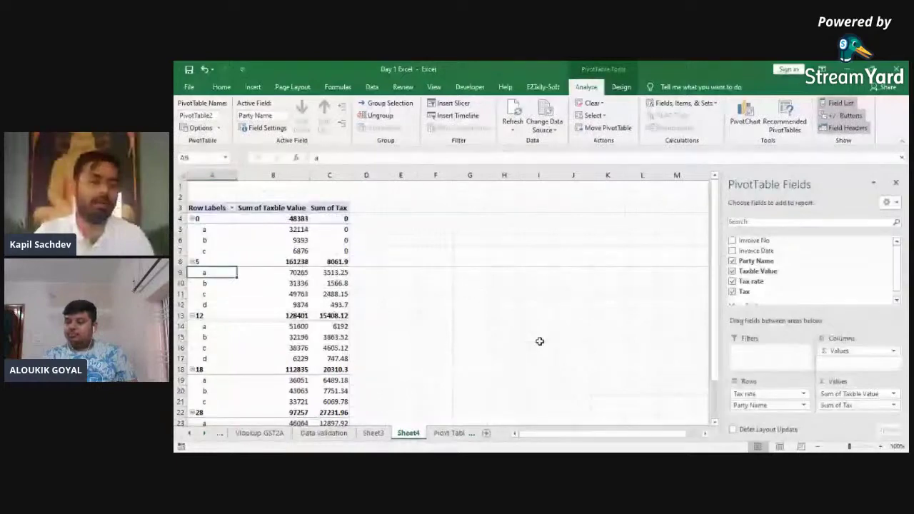
pyautogui.press('Down')
pyautogui.press('Down')
pyautogui.press('Down')
pyautogui.press('Down')
pyautogui.press('Down')
pyautogui.press('Down')
pyautogui.press('Down')
pyautogui.press('Down')
pyautogui.press('Down')
pyautogui.press('Down')
pyautogui.press('Down')
pyautogui.press('Down')
pyautogui.press('Down')
pyautogui.press('Down')
pyautogui.press('Down')
pyautogui.press('Down')
pyautogui.press('Down')
pyautogui.press('Down')
pyautogui.press('Up')
pyautogui.press('Up')
pyautogui.press('Up')
pyautogui.press('Up')
pyautogui.press('Up')
pyautogui.press('Up')
pyautogui.press('Up')
pyautogui.press('Up')
pyautogui.press('Up')
pyautogui.press('Up')
pyautogui.press('Up')
pyautogui.press('Up')
pyautogui.press('Up')
pyautogui.press('Up')
pyautogui.press('Up')
pyautogui.press('Up')
pyautogui.press('Up')
pyautogui.press('Up')
pyautogui.press('Up')
pyautogui.press('Up')
pyautogui.press('Up')
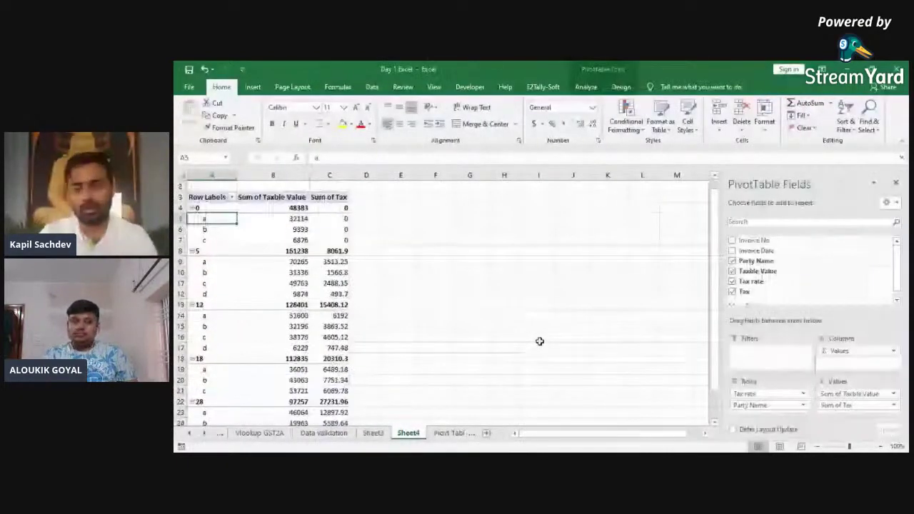
# Step: Move Party Name from Rows to Columns, then into the Filters area
pyautogui.moveTo(764, 405); pyautogui.dragTo(835, 362)
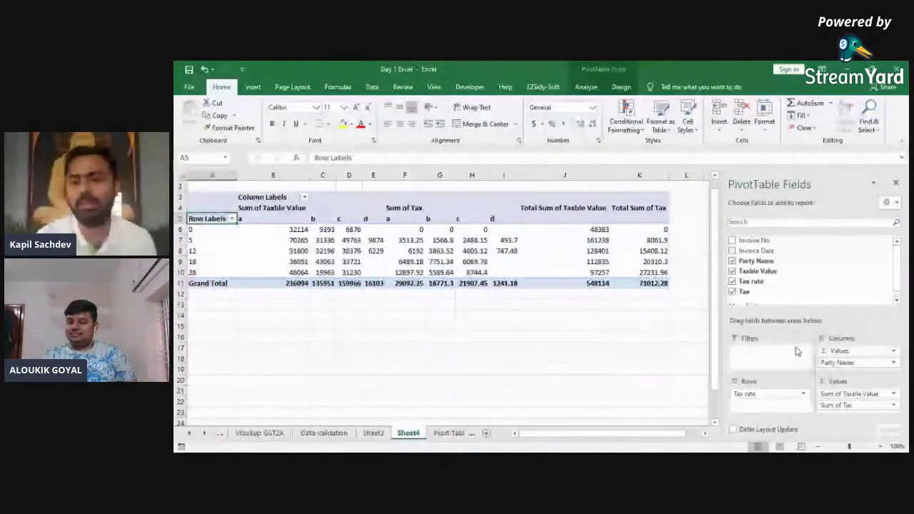
pyautogui.click(898, 300)
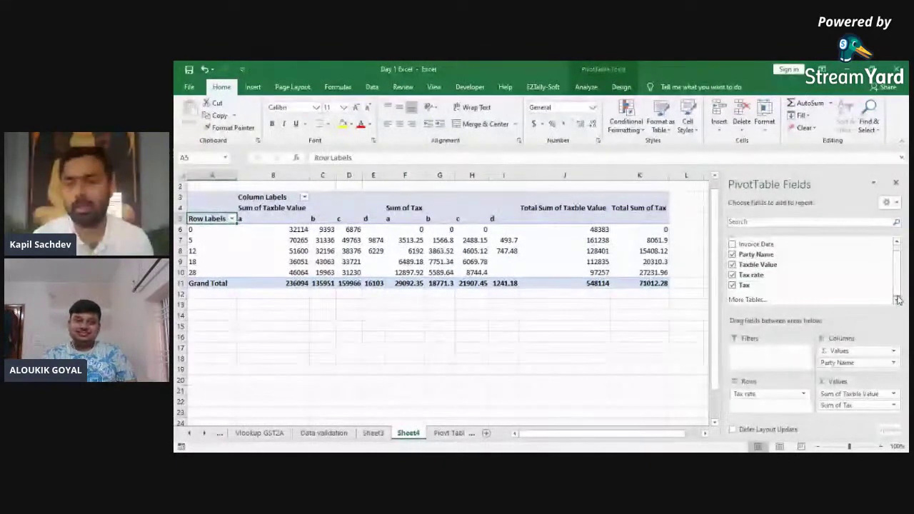
pyautogui.moveTo(897, 283); pyautogui.dragTo(897, 286)
pyautogui.scroll(1, 897, 286)
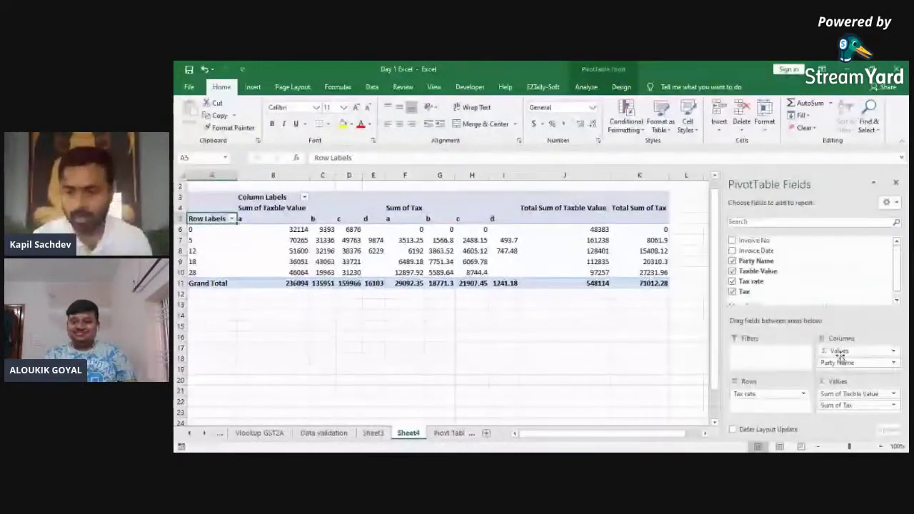
pyautogui.moveTo(835, 365); pyautogui.dragTo(757, 354)
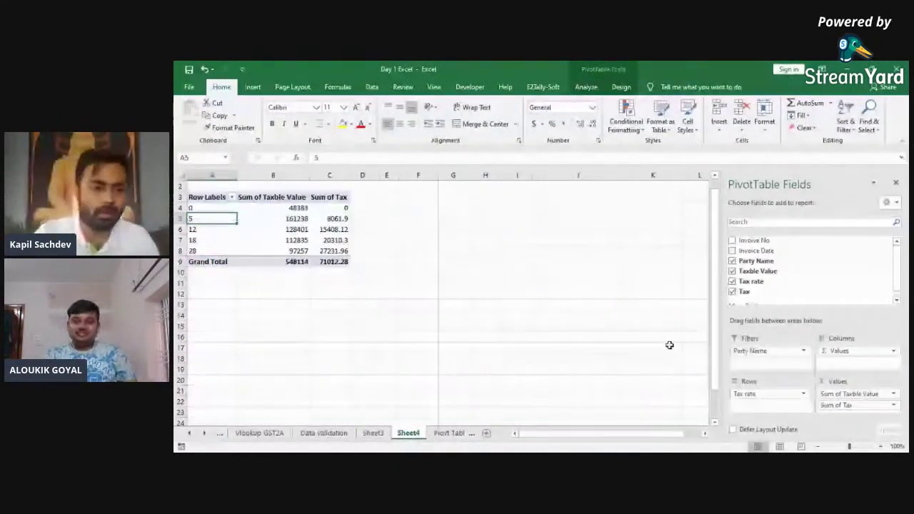
pyautogui.press('Right')
pyautogui.hotkey('alt', 'Down')
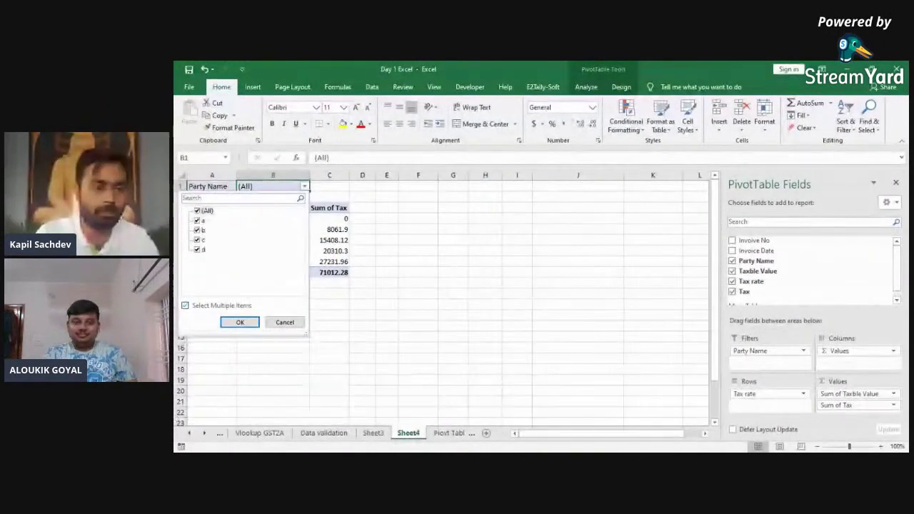
pyautogui.press('Down')
pyautogui.press('space')
pyautogui.click(240, 322)
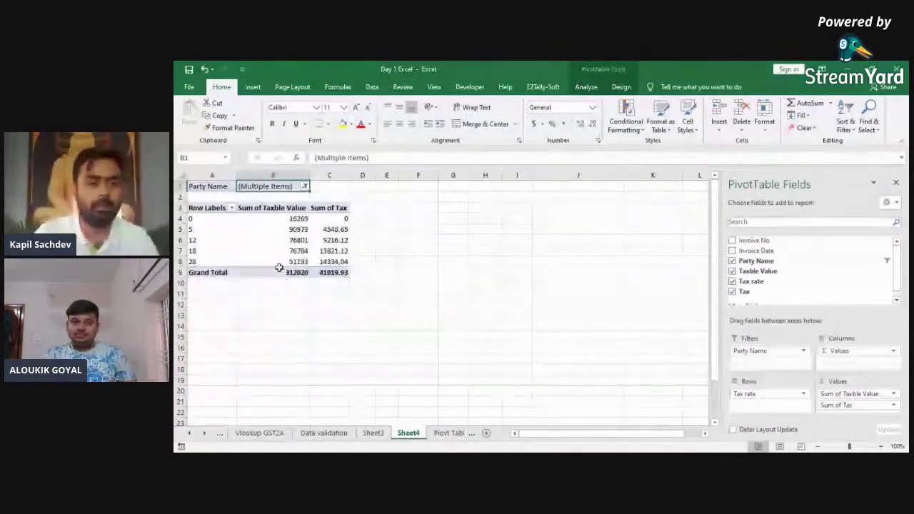
pyautogui.press('Left')
pyautogui.press('Down')
pyautogui.hotkey('ctrl', 'shift', 'Down')
pyautogui.press('Right')
pyautogui.hotkey('ctrl', 'shift', 'Down')
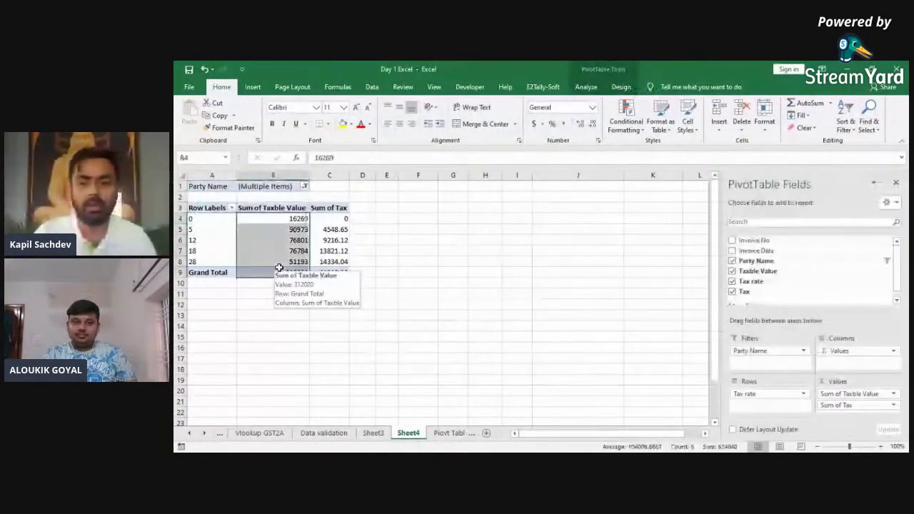
pyautogui.press('Left')
pyautogui.hotkey('ctrl', 'Down')
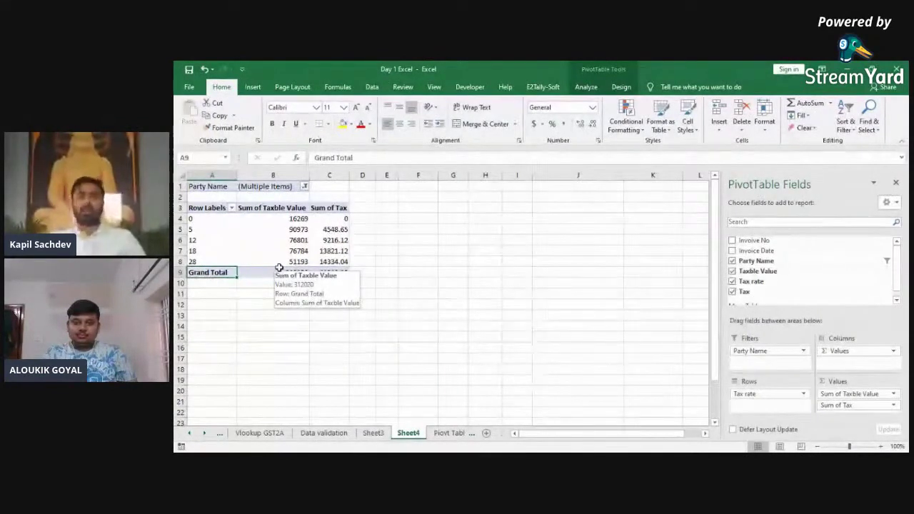
pyautogui.click(280, 270)
pyautogui.press('Down')
pyautogui.press('Up')
pyautogui.hotkey('ctrl', 'Up')
pyautogui.hotkey('ctrl', 'Up')
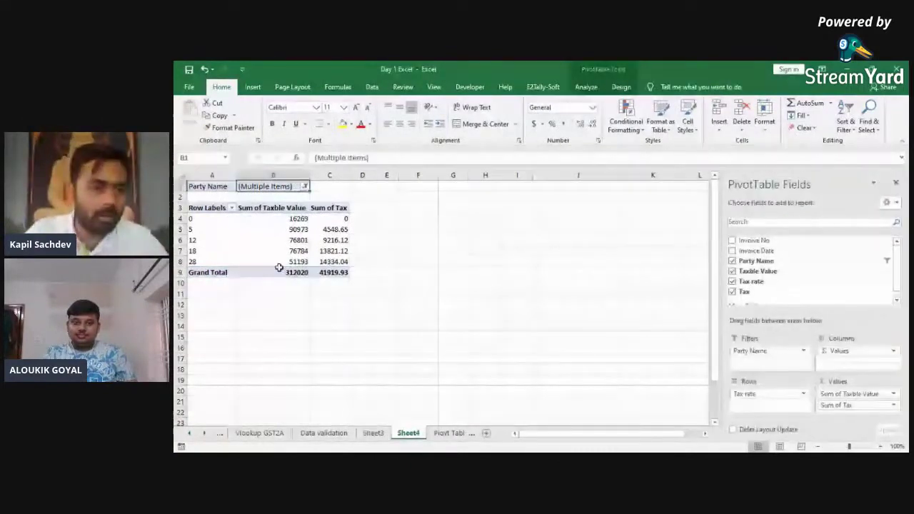
pyautogui.hotkey('alt', 'Down')
pyautogui.press('space')
pyautogui.press('Return')
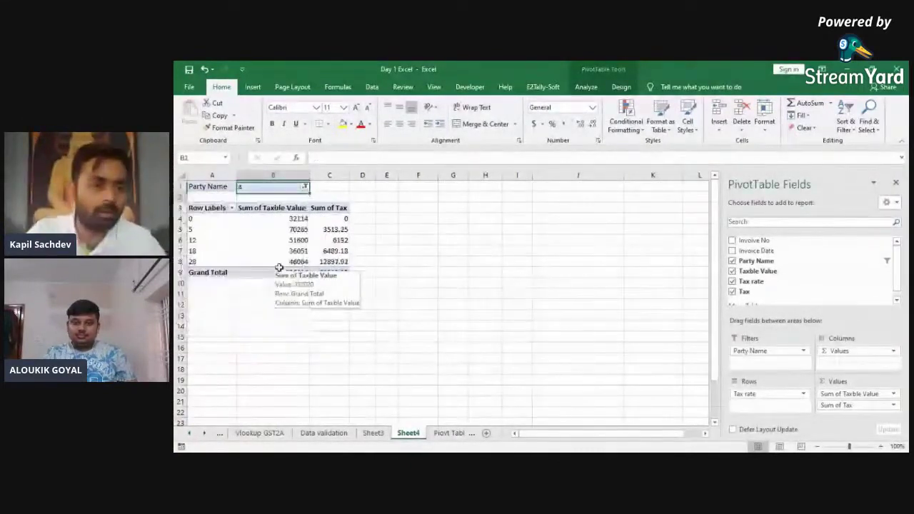
pyautogui.hotkey('ctrl', 'Down')
pyautogui.hotkey('ctrl', 'Up')
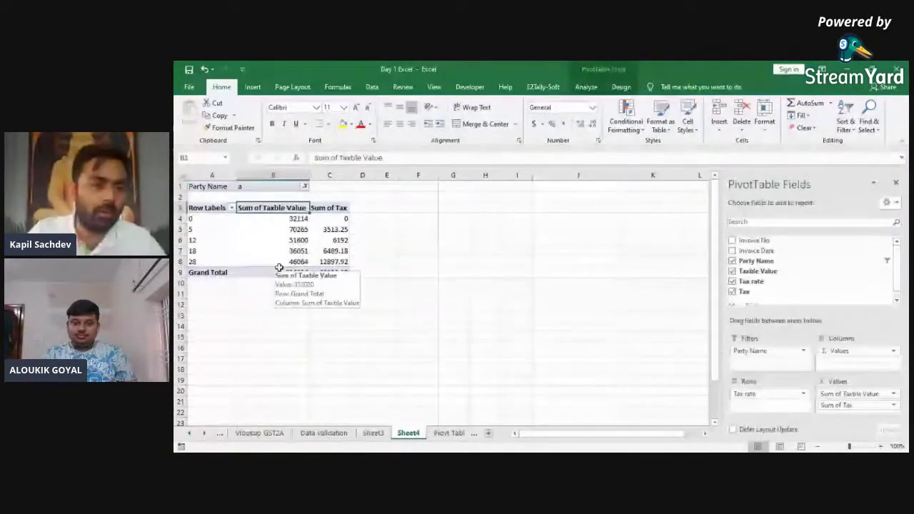
pyautogui.hotkey('alt', 'Down')
pyautogui.press('Return')
pyautogui.hotkey('ctrl', 'Down')
pyautogui.press('Down')
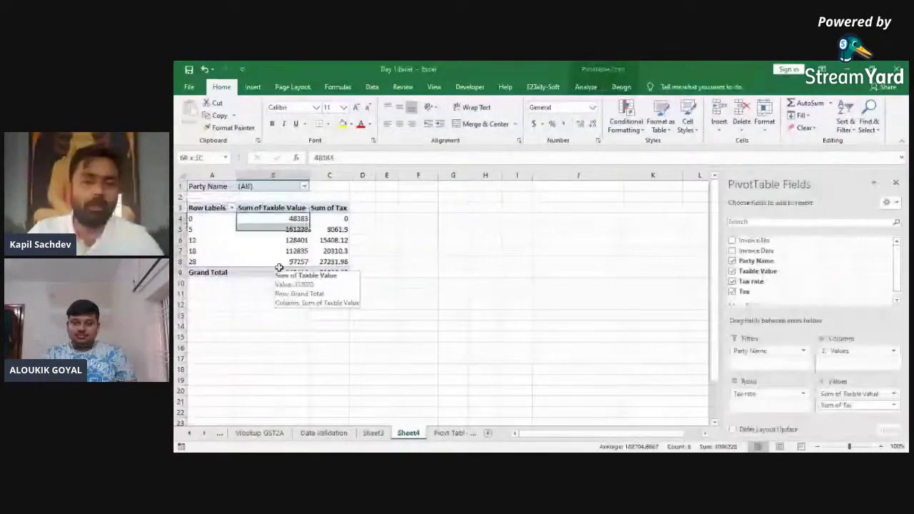
pyautogui.press('Left')
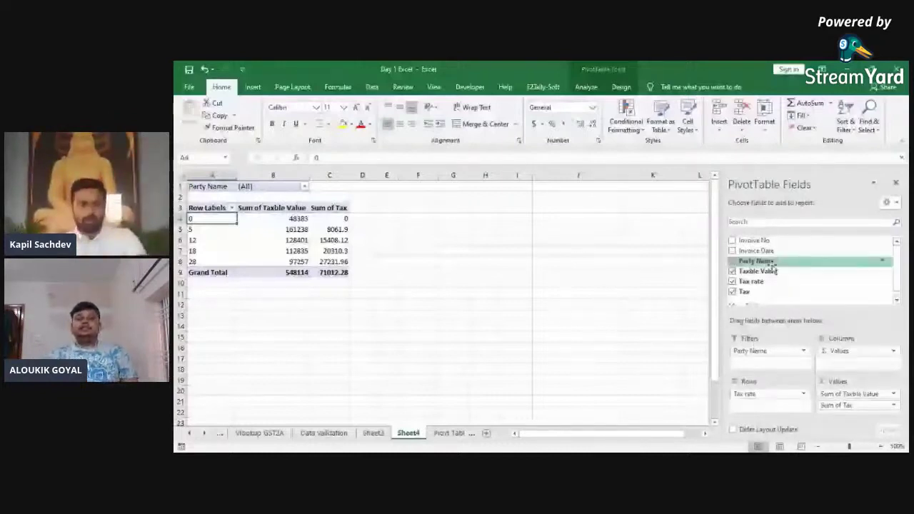
# Step: Move Party Name from Filters back into Rows and remove Tax rate from the pivot
pyautogui.moveTo(773, 266); pyautogui.dragTo(783, 405)
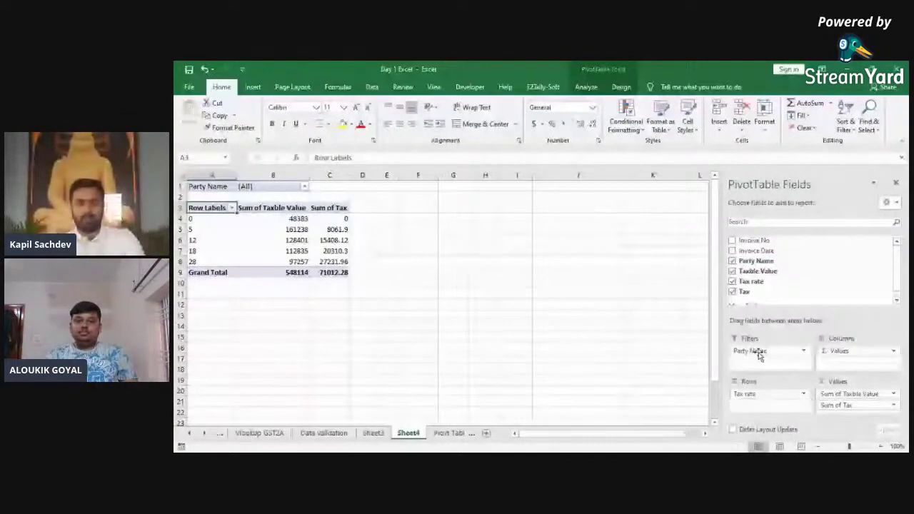
pyautogui.moveTo(769, 350); pyautogui.dragTo(774, 384)
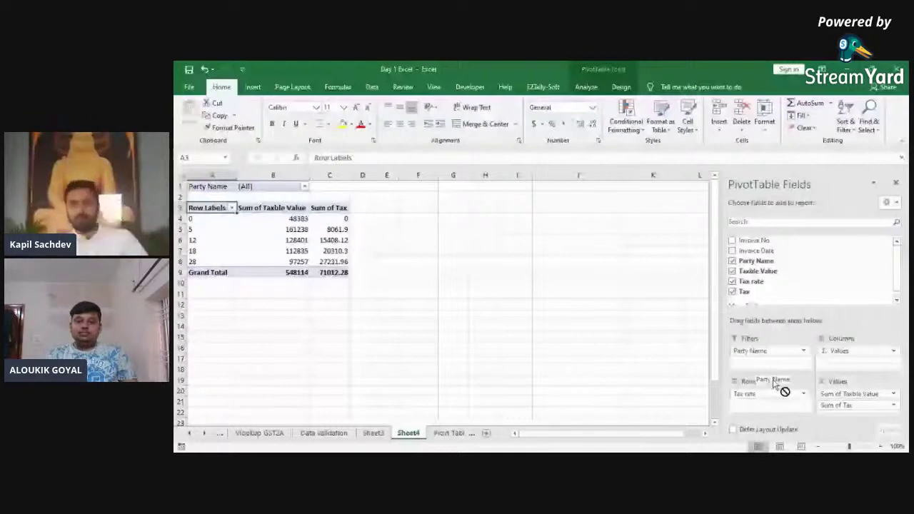
pyautogui.moveTo(774, 383); pyautogui.dragTo(770, 402)
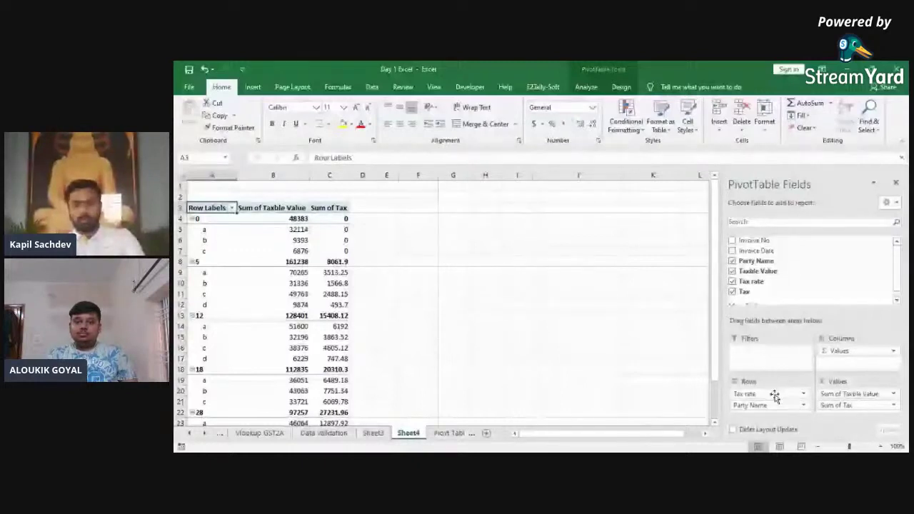
pyautogui.moveTo(775, 394); pyautogui.dragTo(792, 275)
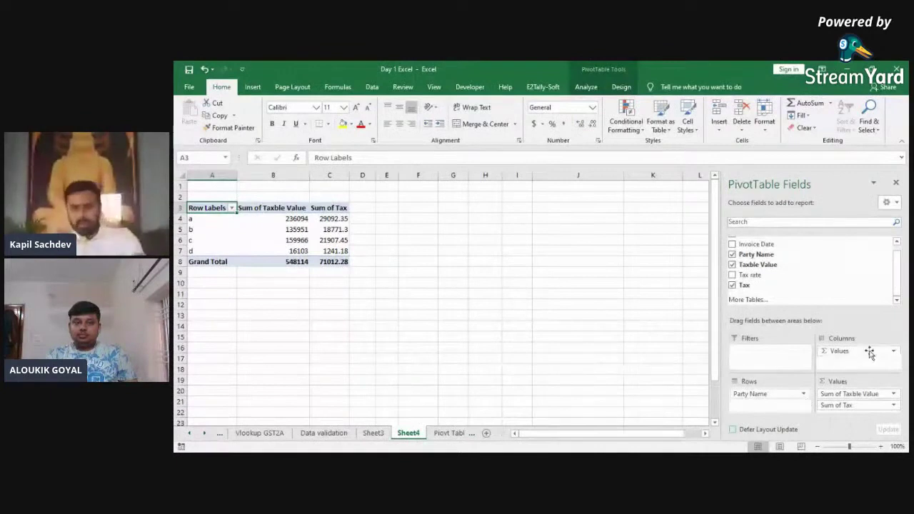
# Step: Add a count of Invoice No, inspect party a's figures, then remove it
pyautogui.moveTo(898, 287); pyautogui.dragTo(897, 281)
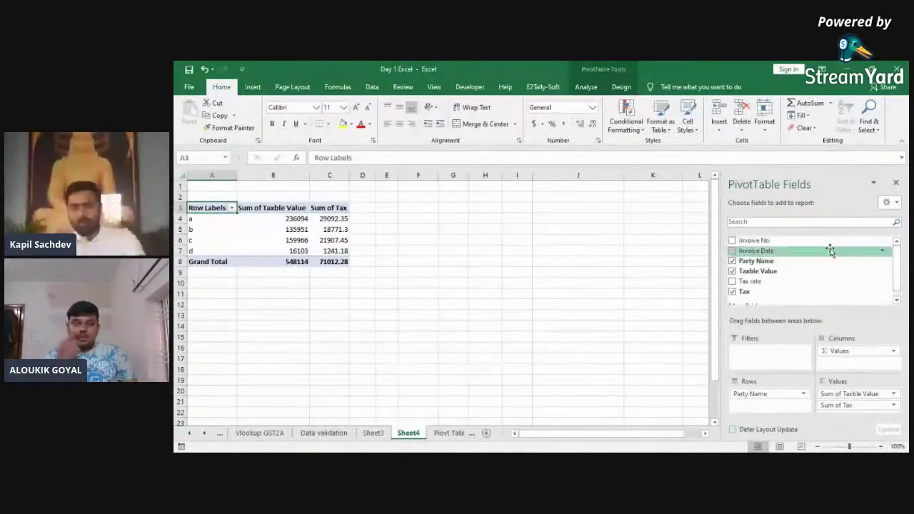
pyautogui.moveTo(811, 242); pyautogui.dragTo(851, 391)
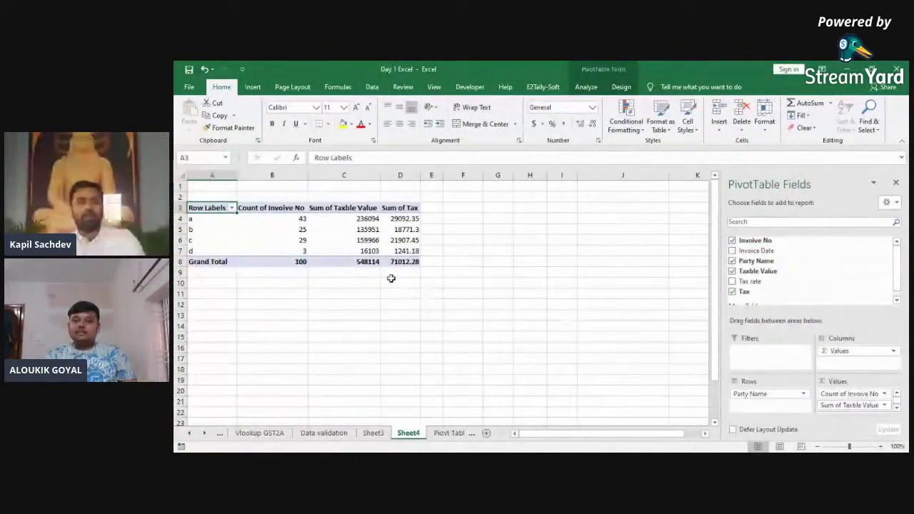
pyautogui.click(301, 217)
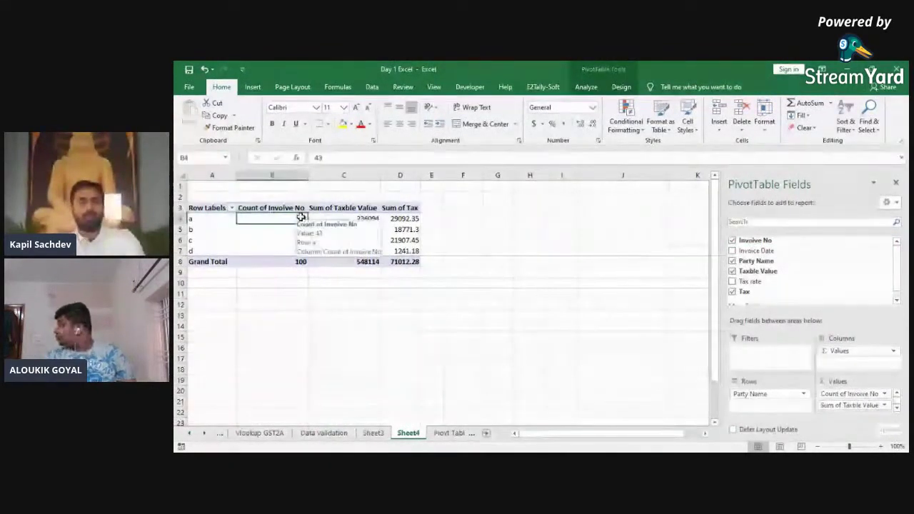
pyautogui.click(340, 219)
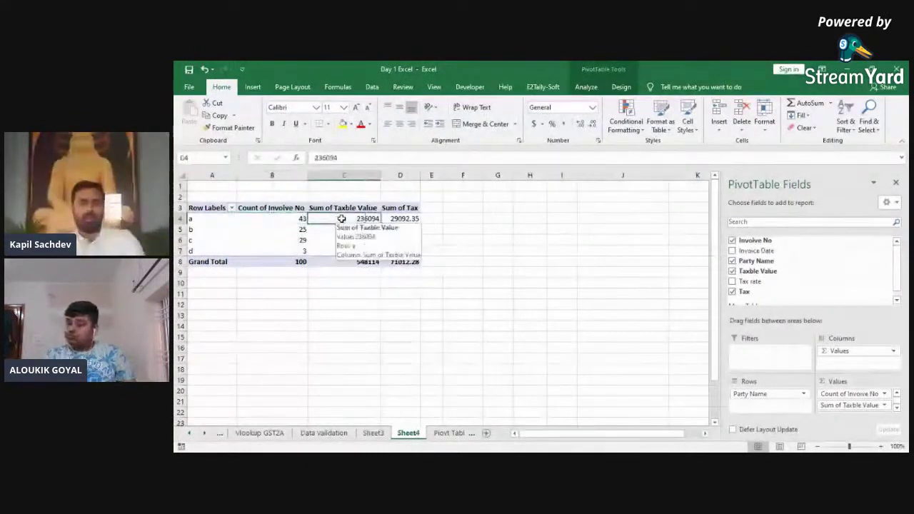
pyautogui.click(397, 219)
pyautogui.click(350, 219)
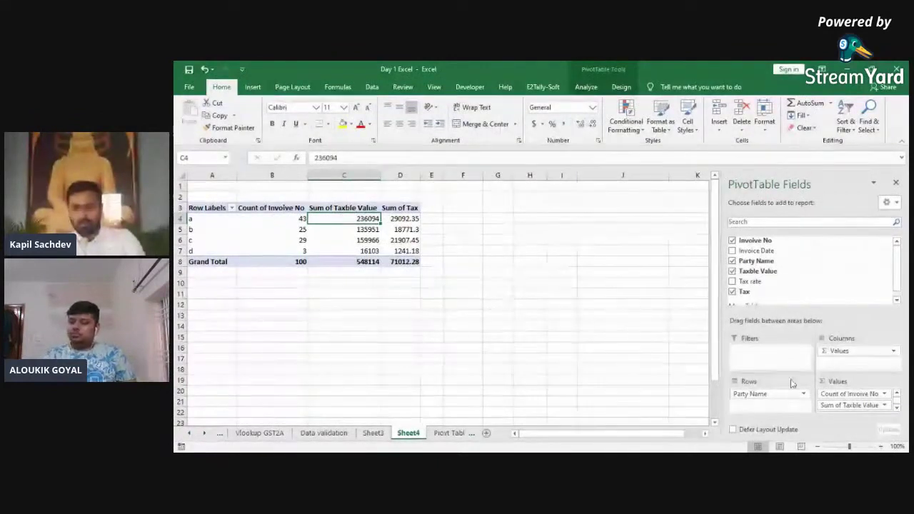
pyautogui.moveTo(834, 393); pyautogui.dragTo(827, 273)
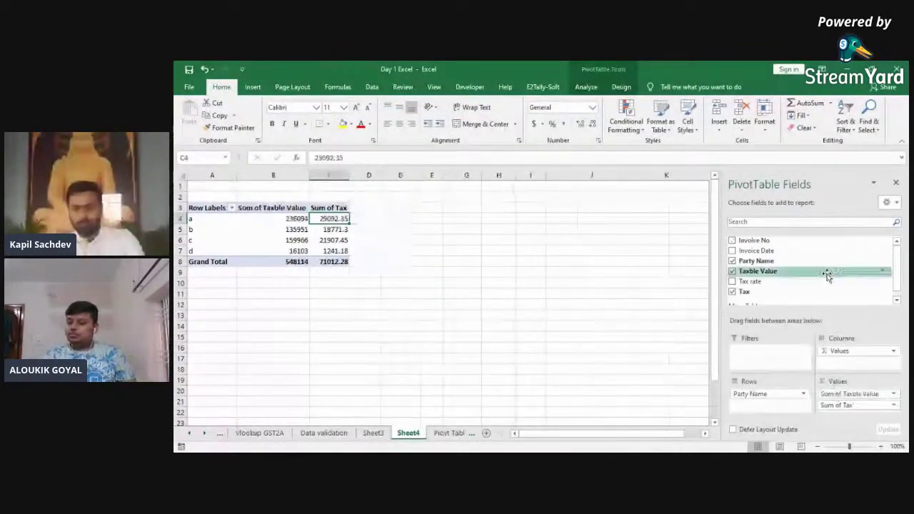
# Step: Summarise Taxble Value by Max (party a 9906), then switch to the Piovt Table sheet
pyautogui.click(848, 393)
pyautogui.click(855, 381)
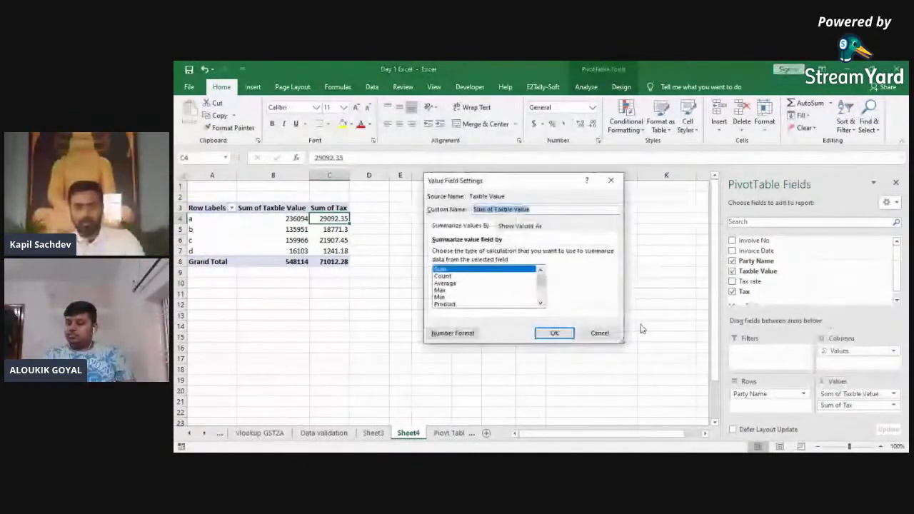
pyautogui.click(440, 290)
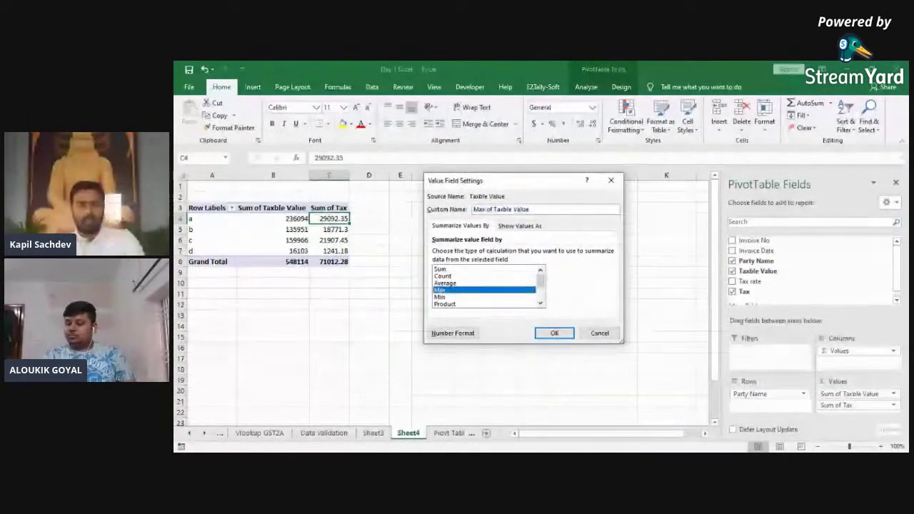
pyautogui.click(554, 333)
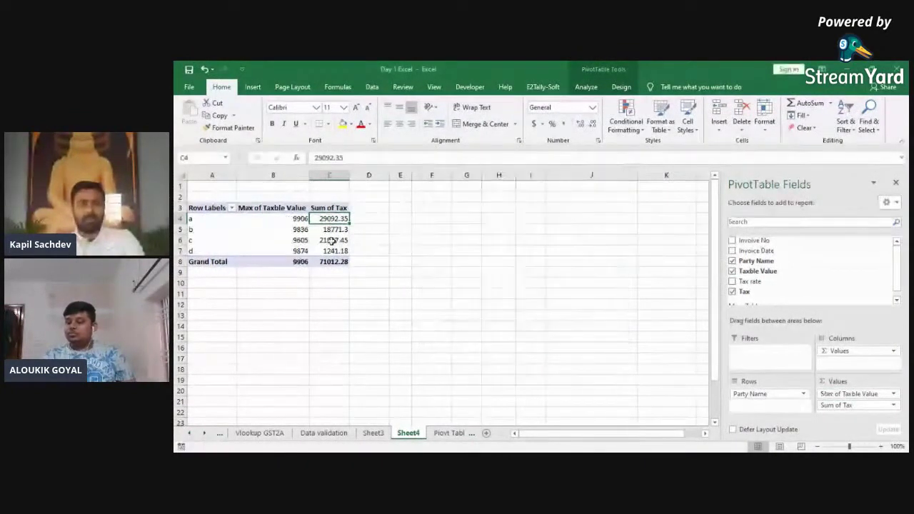
pyautogui.click(295, 221)
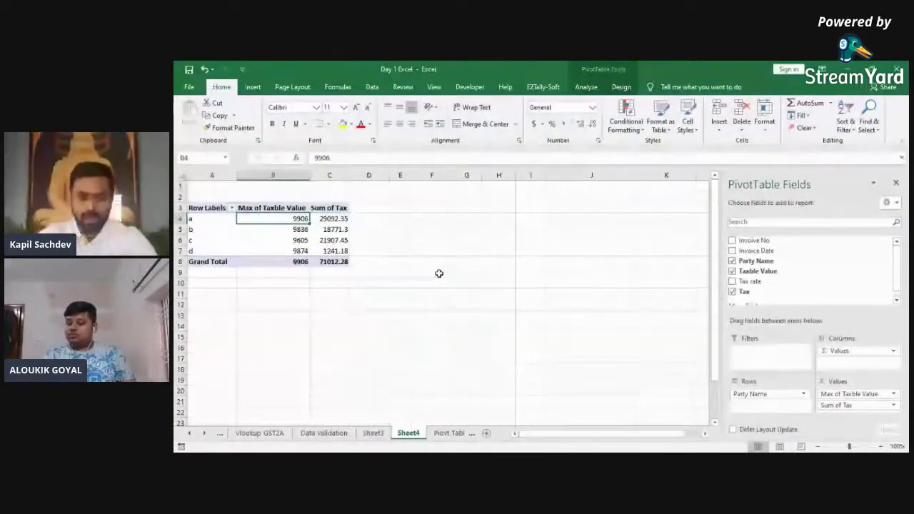
pyautogui.hotkey('ctrl', 'pagedown')
pyautogui.hotkey('ctrl', 'Home')
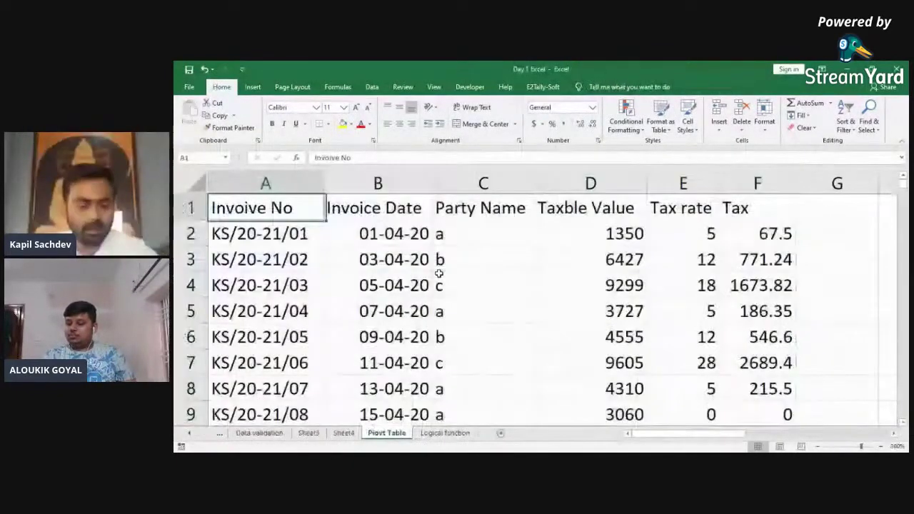
# Step: Turn on AutoFilter for the invoice data and filter Party Name to 'a'
pyautogui.hotkey('ctrl', 'shift', 'Right')
pyautogui.hotkey('ctrl', 'shift', 'Down')
pyautogui.hotkey('alt', 'd')
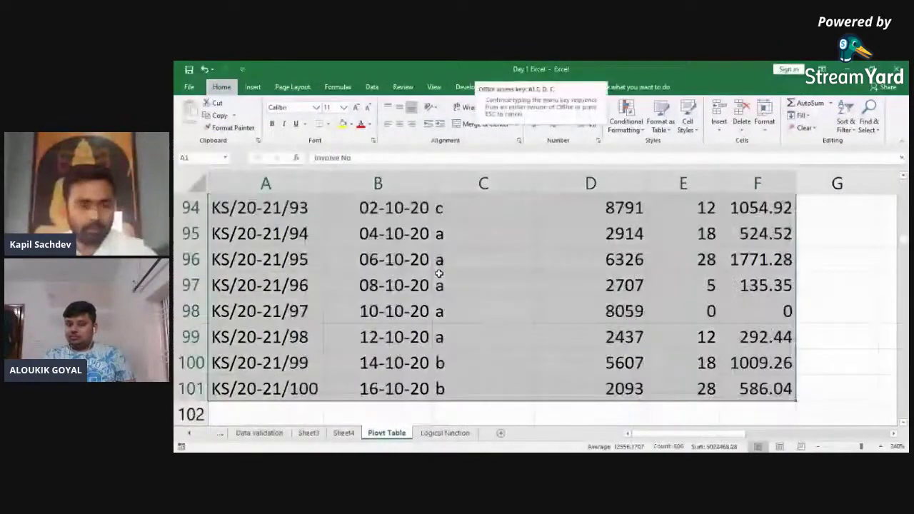
pyautogui.press('f')
pyautogui.press('f')
pyautogui.hotkey('ctrl', 'Home')
pyautogui.press('Right')
pyautogui.press('Right')
pyautogui.hotkey('alt', 'Down')
pyautogui.write('a')
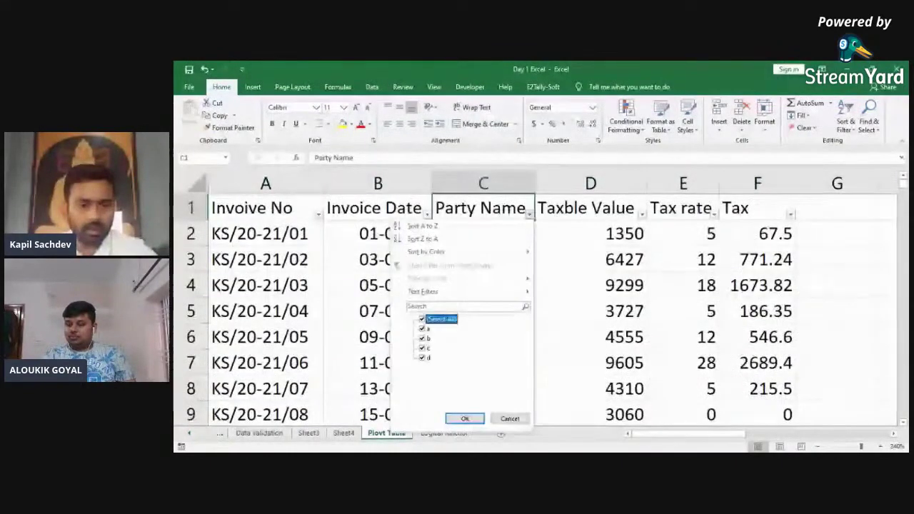
pyautogui.press('Return')
pyautogui.press('Right')
pyautogui.press('Right')
# Step: Check the Taxble Value filter list, whose largest value is 9906
pyautogui.press('Left')
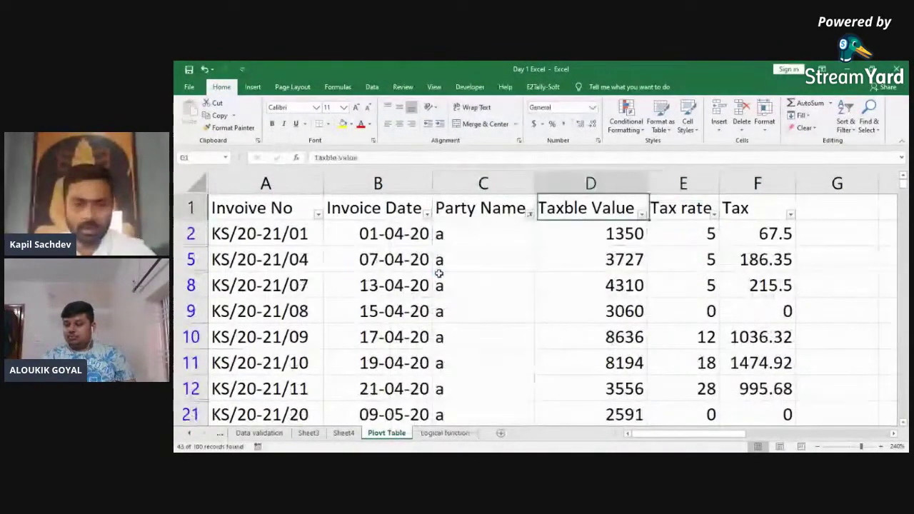
pyautogui.hotkey('alt', 'Down')
pyautogui.press('End')
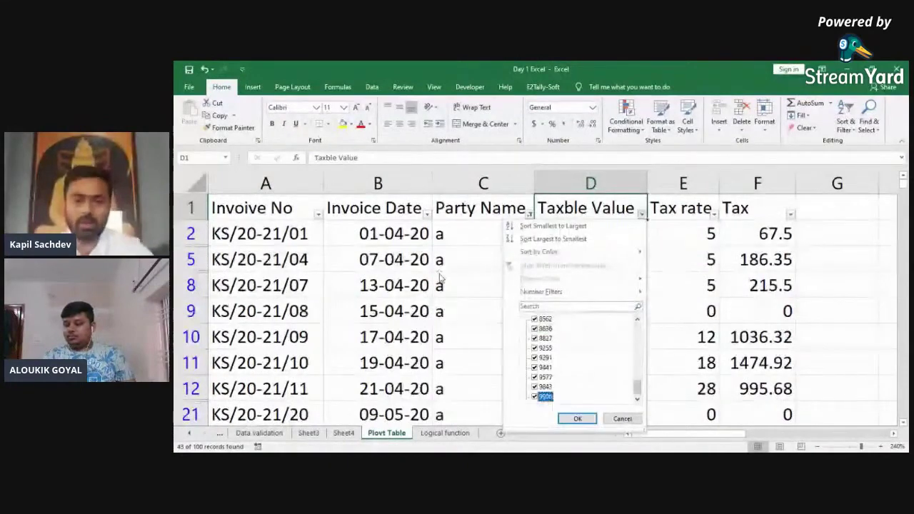
pyautogui.press('Escape')
# Step: Back on Sheet4, open Value Field Settings for the Sum of Tax field
pyautogui.hotkey('ctrl', 'pageup')
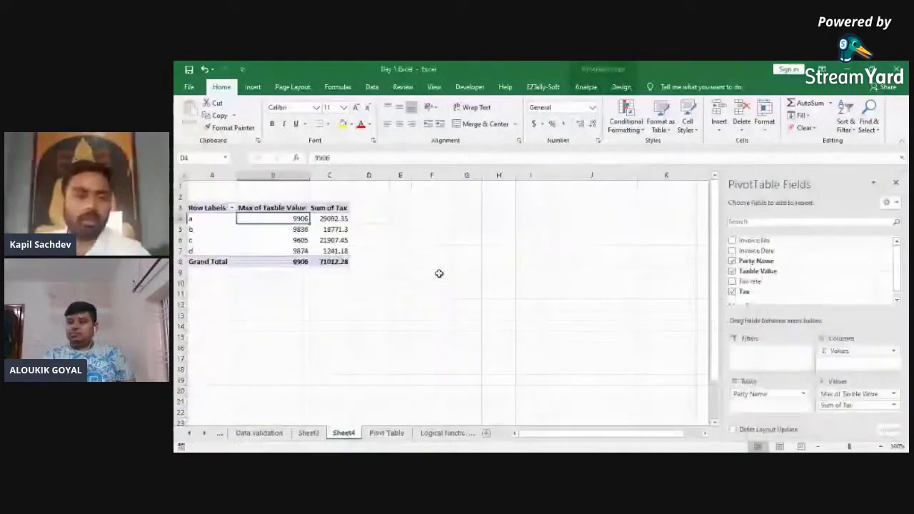
pyautogui.click(836, 405)
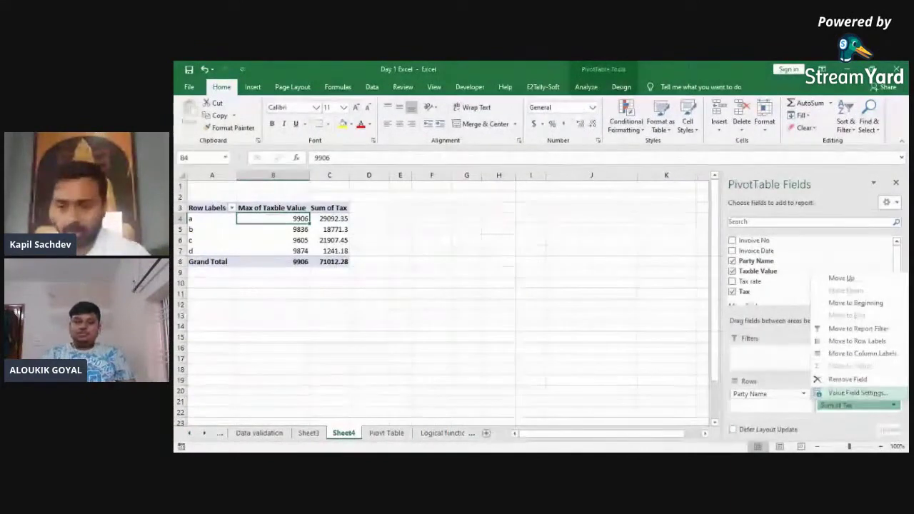
pyautogui.click(857, 393)
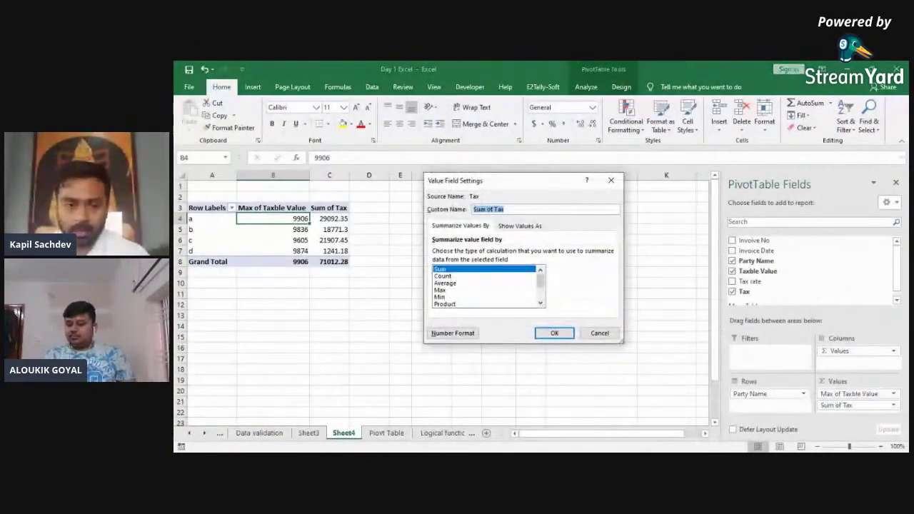
# Step: Summarise Tax by Max, then switch both Taxble Value and Tax to Average
pyautogui.click(440, 290)
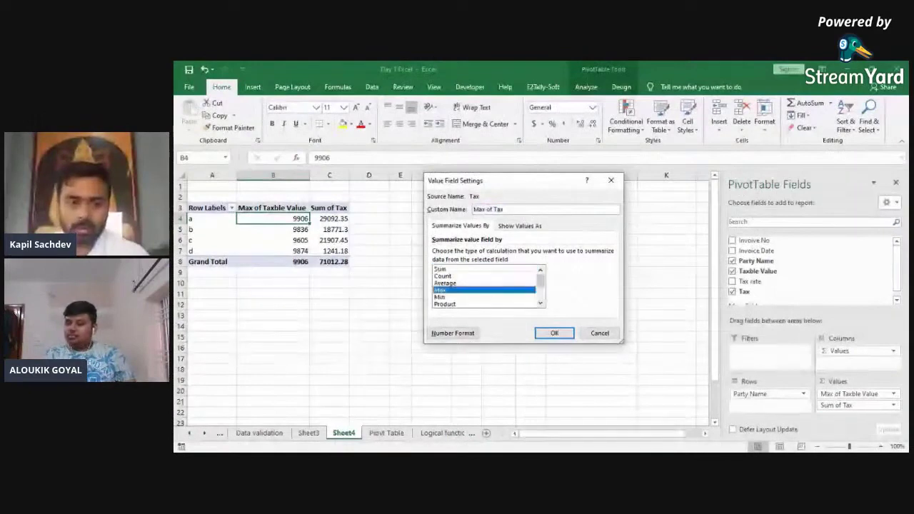
pyautogui.click(542, 333)
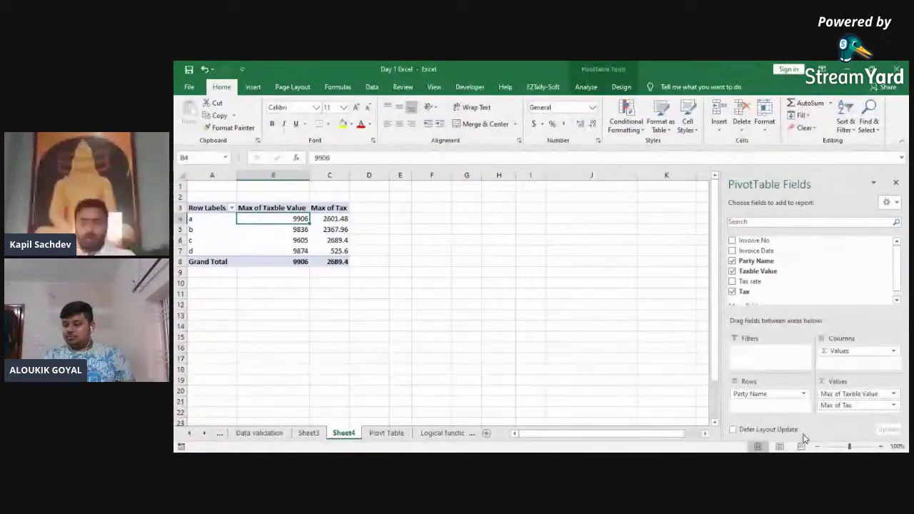
pyautogui.click(861, 399)
pyautogui.click(831, 379)
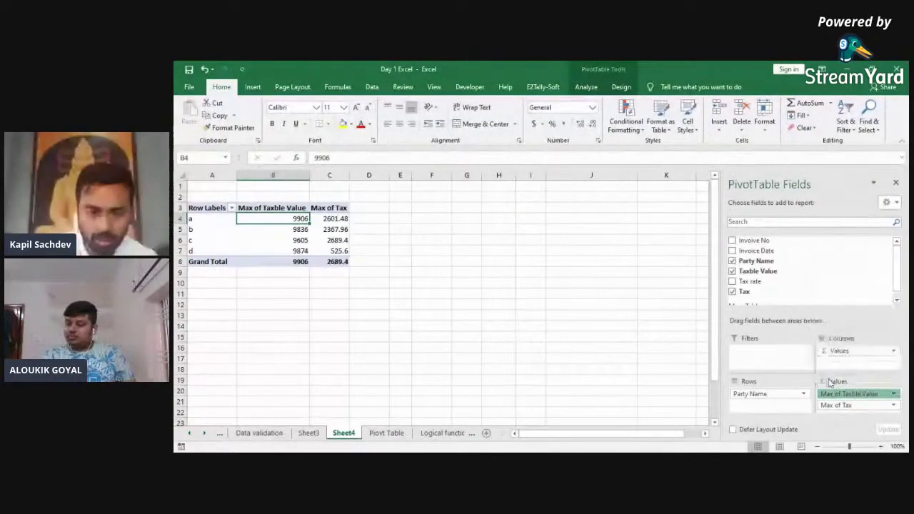
pyautogui.click(445, 282)
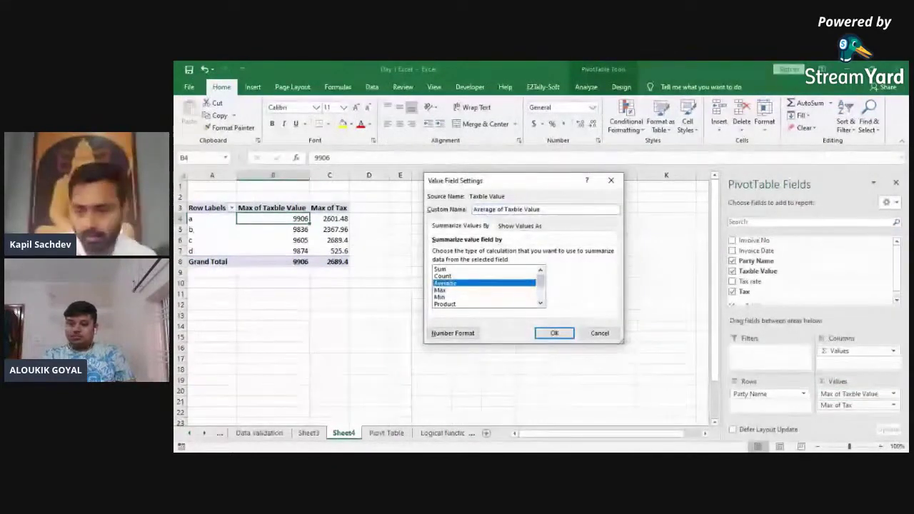
pyautogui.click(554, 333)
pyautogui.click(837, 405)
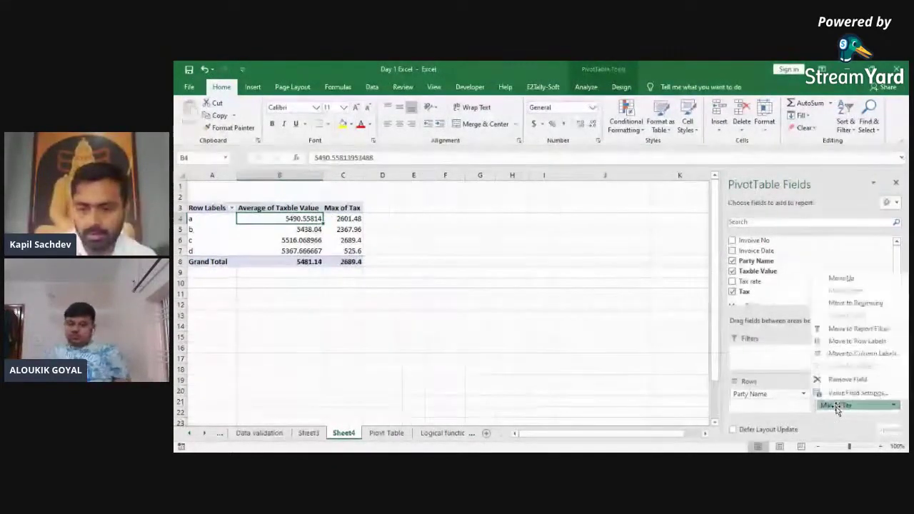
pyautogui.click(853, 393)
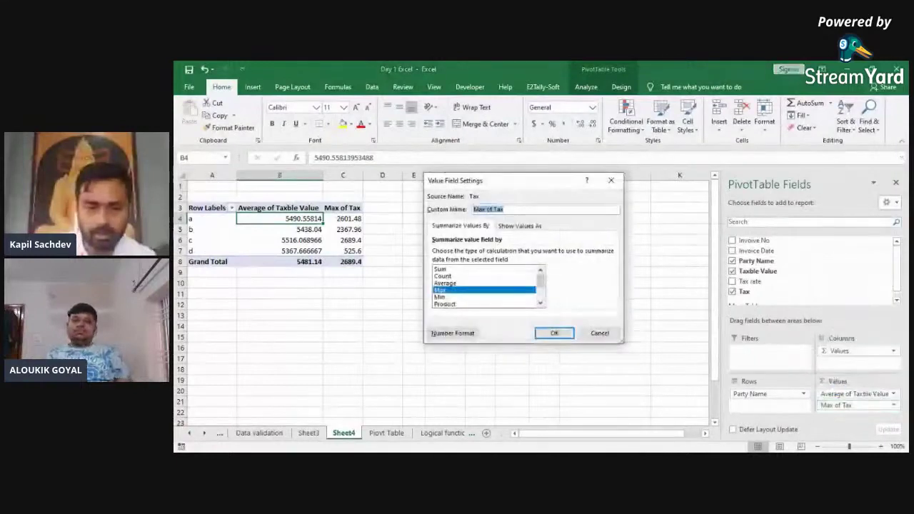
pyautogui.click(444, 283)
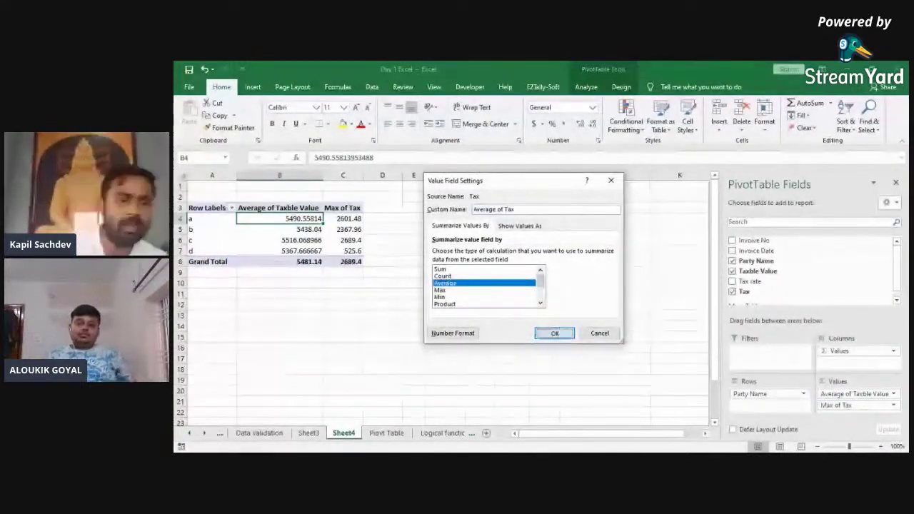
pyautogui.press('Return')
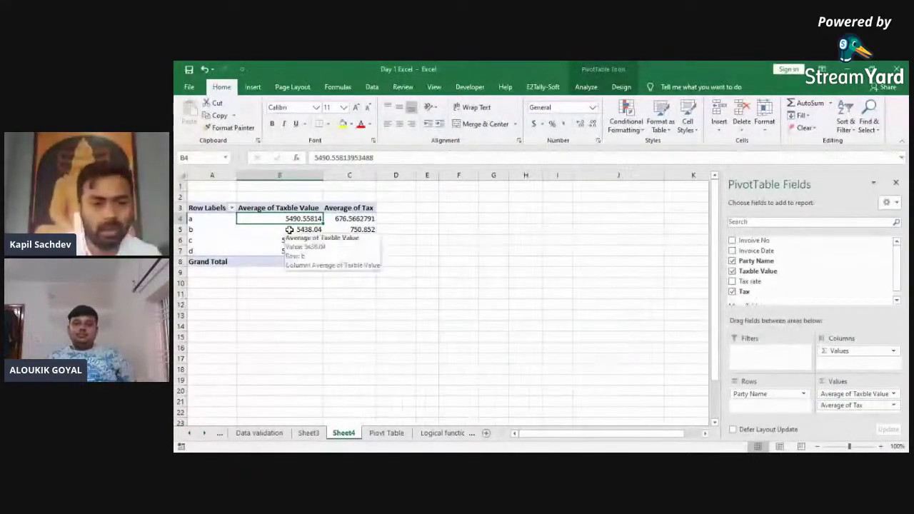
# Step: Format the pivot's value cells with two-decimal comma style
pyautogui.hotkey('ctrl', 'shift', 'Right')
pyautogui.hotkey('ctrl', 'shift', 'Down')
pyautogui.hotkey('ctrl', 'shift', '1')
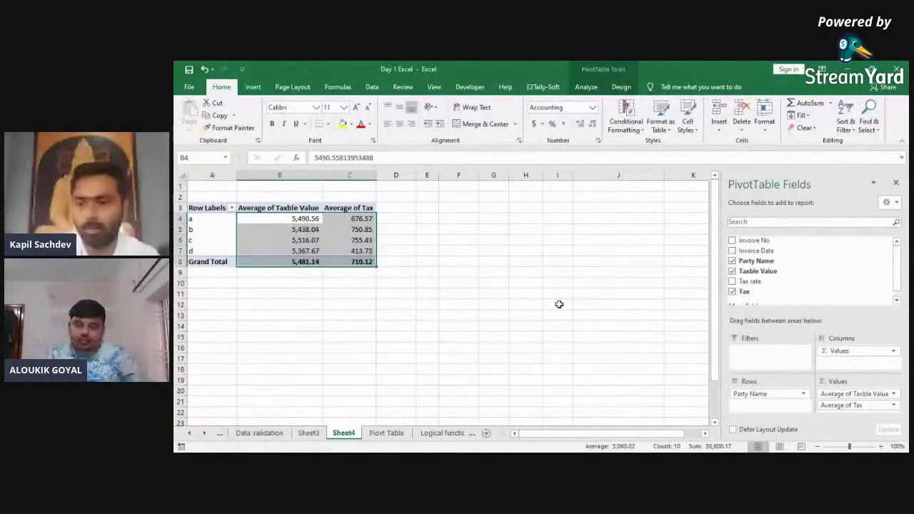
# Step: Add Invoice No to the pivot values as a count and check party b's count
pyautogui.moveTo(761, 257); pyautogui.dragTo(848, 394)
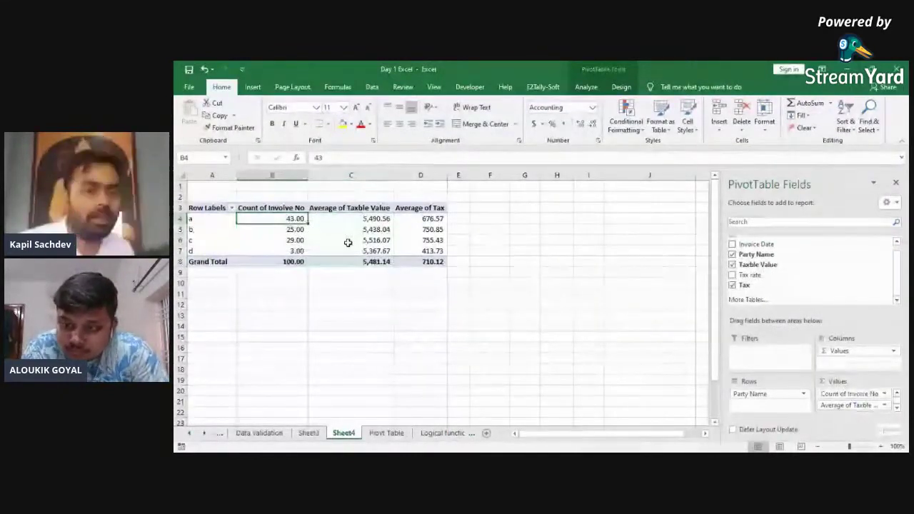
pyautogui.press('Right')
pyautogui.press('Right')
pyautogui.press('Left')
pyautogui.press('Left')
pyautogui.press('Left')
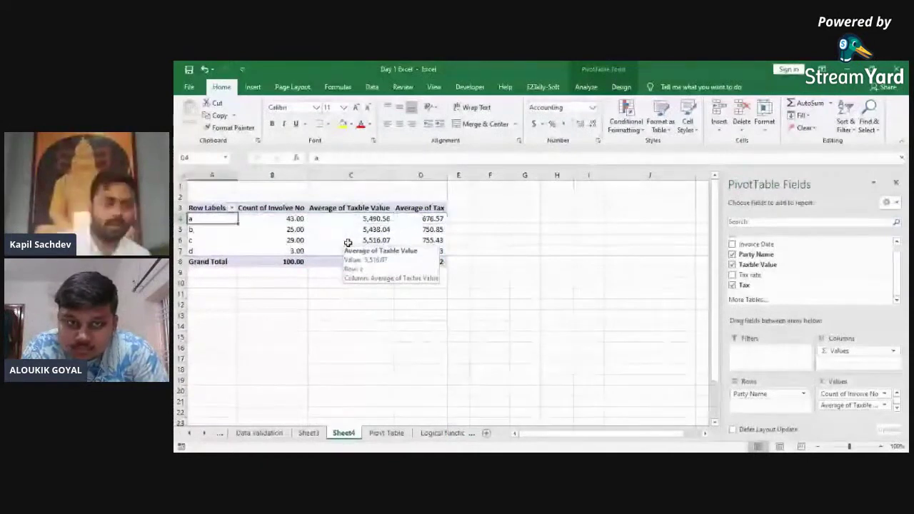
pyautogui.press('Right')
pyautogui.press('Down')
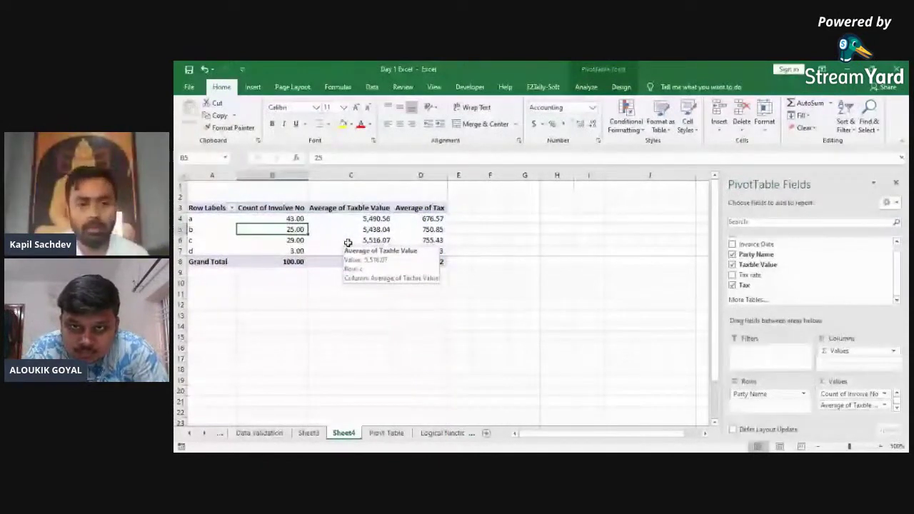
pyautogui.press('Right')
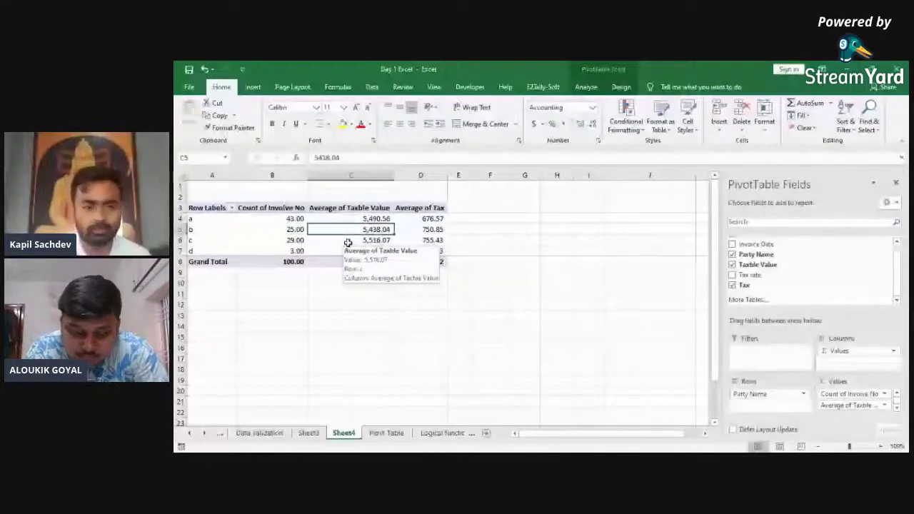
pyautogui.press('Left')
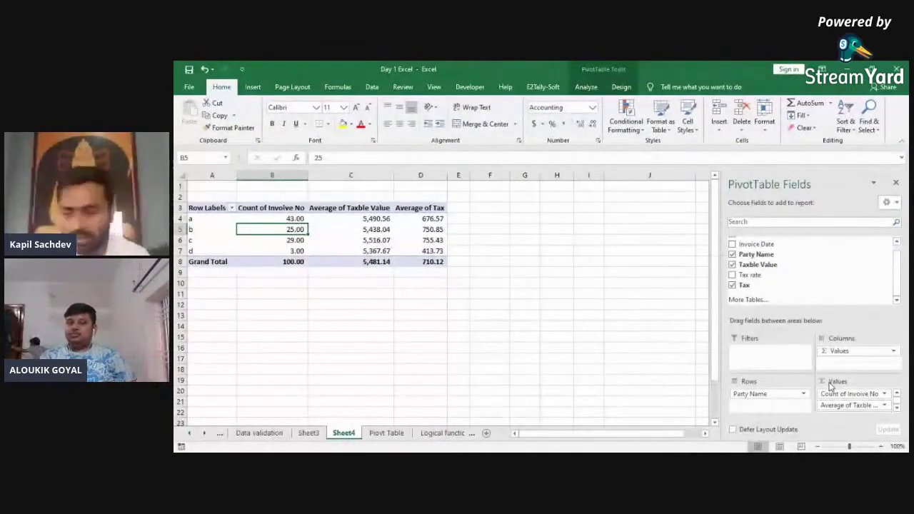
# Step: Open Value Field Settings for Count of Invoive No and cancel without changes
pyautogui.click(856, 397)
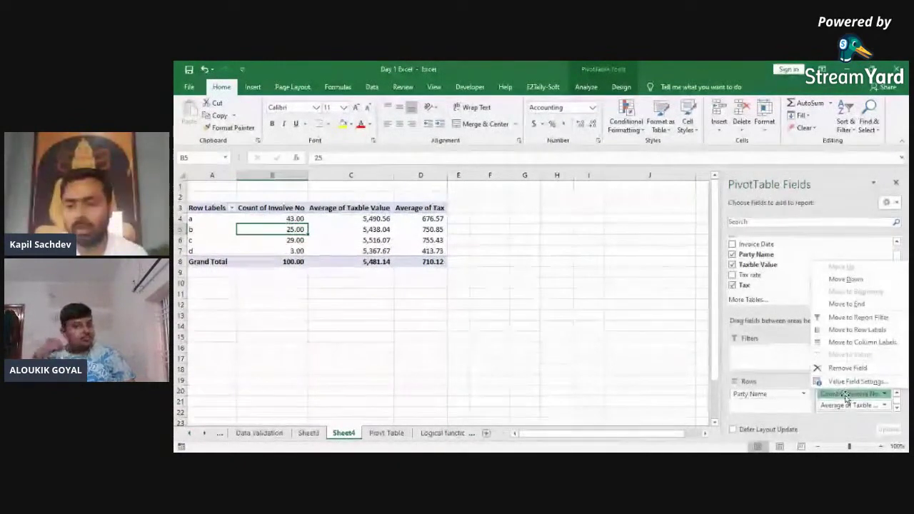
pyautogui.click(845, 395)
pyautogui.click(845, 395)
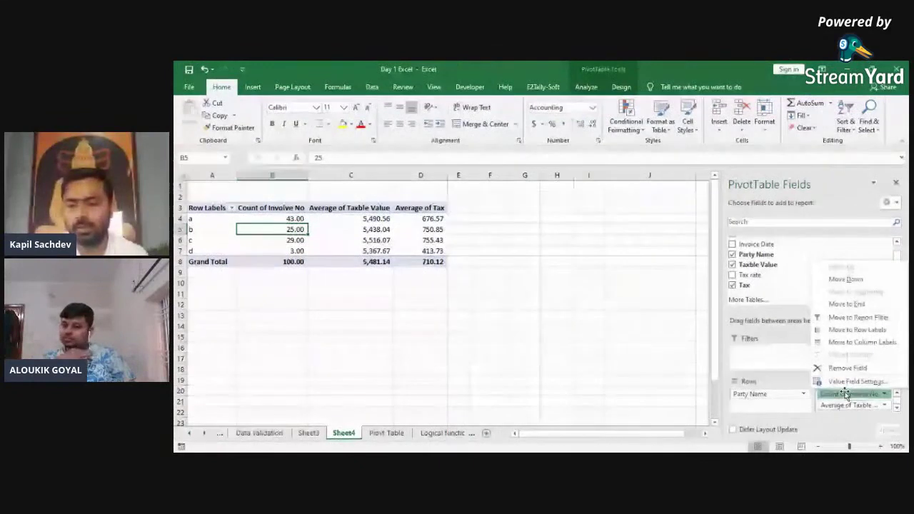
pyautogui.click(854, 381)
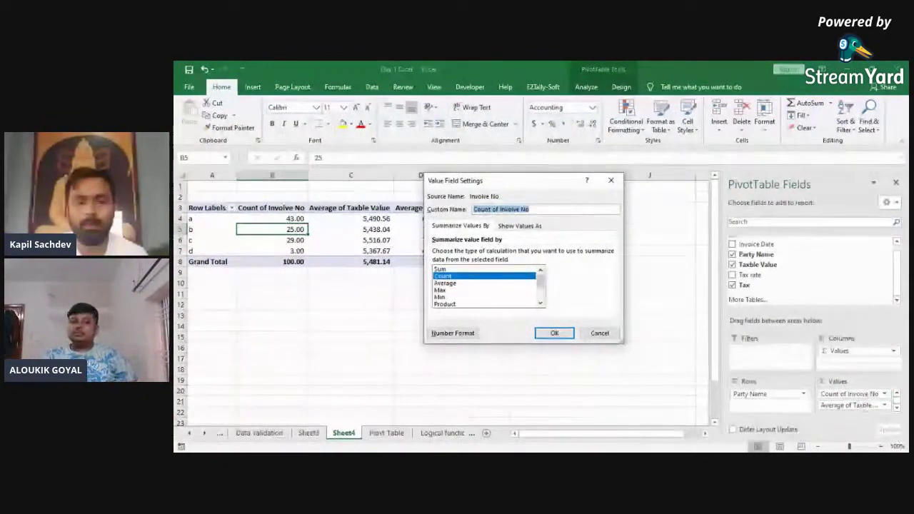
pyautogui.click(600, 333)
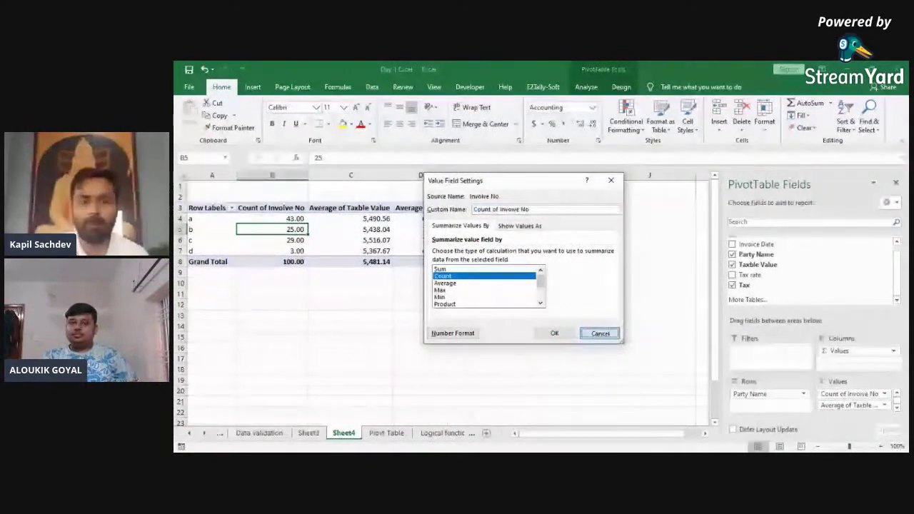
# Step: Select party d's row, glance at the Pivot Table data sheet, and return to Sheet4
pyautogui.click(230, 250)
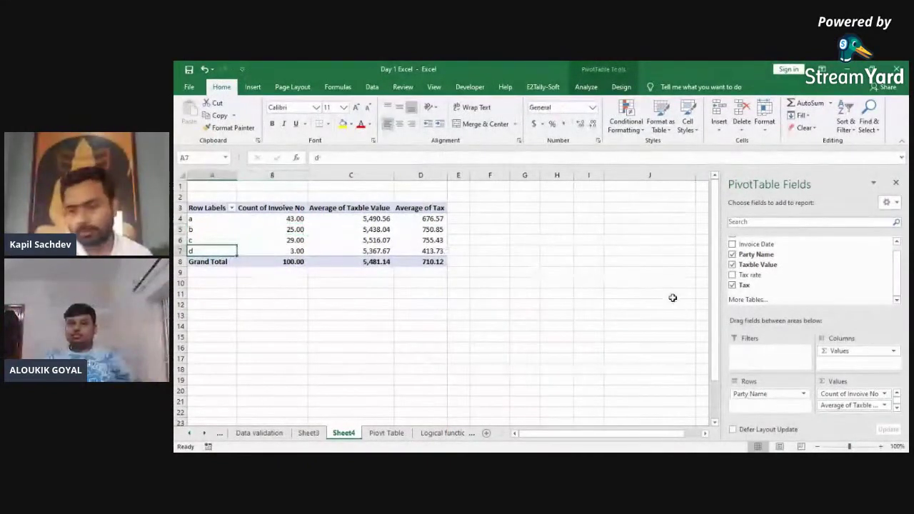
pyautogui.moveTo(898, 278); pyautogui.dragTo(898, 270)
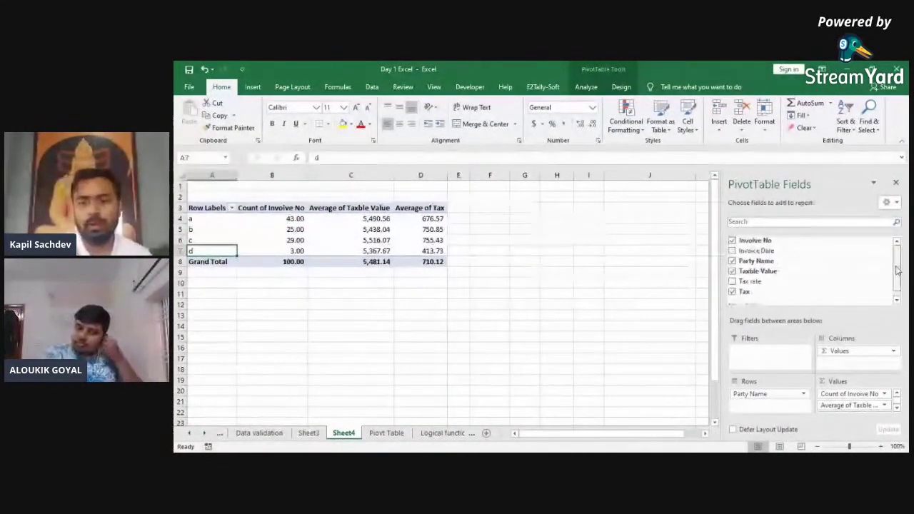
pyautogui.click(379, 433)
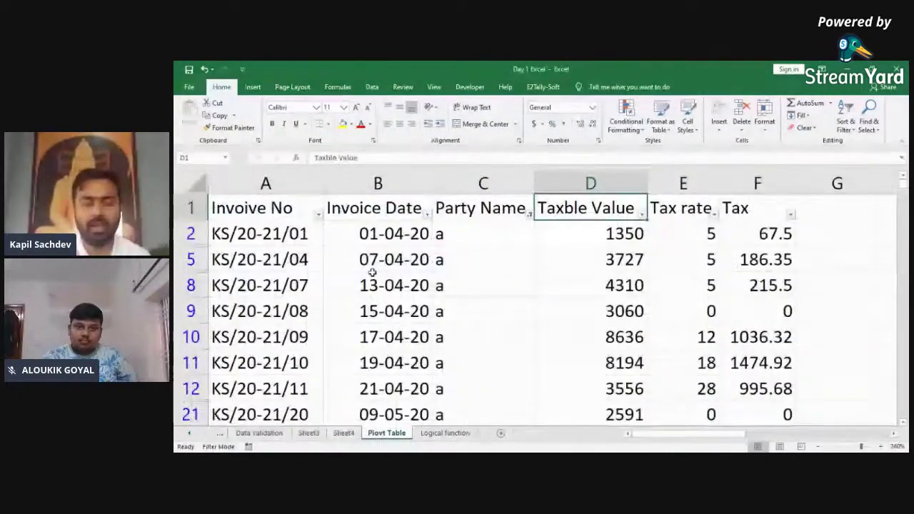
pyautogui.click(346, 434)
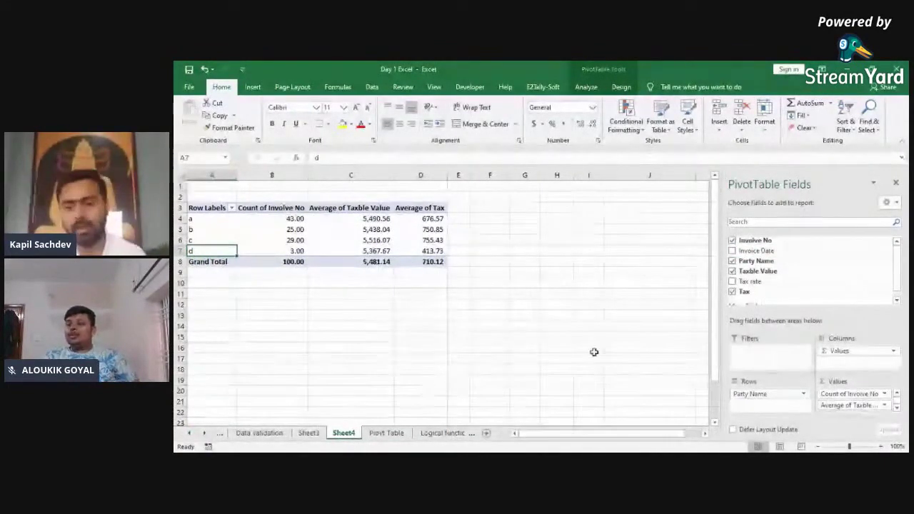
# Step: Replace Party Name with Invoice Date in the pivot rows and select the April row
pyautogui.moveTo(754, 397); pyautogui.dragTo(828, 303)
pyautogui.moveTo(770, 252); pyautogui.dragTo(769, 394)
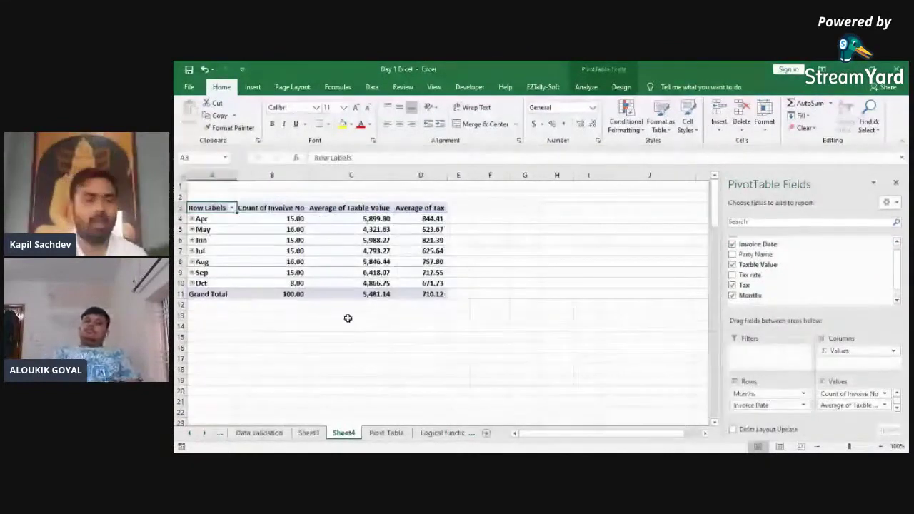
pyautogui.click(219, 241)
pyautogui.click(216, 243)
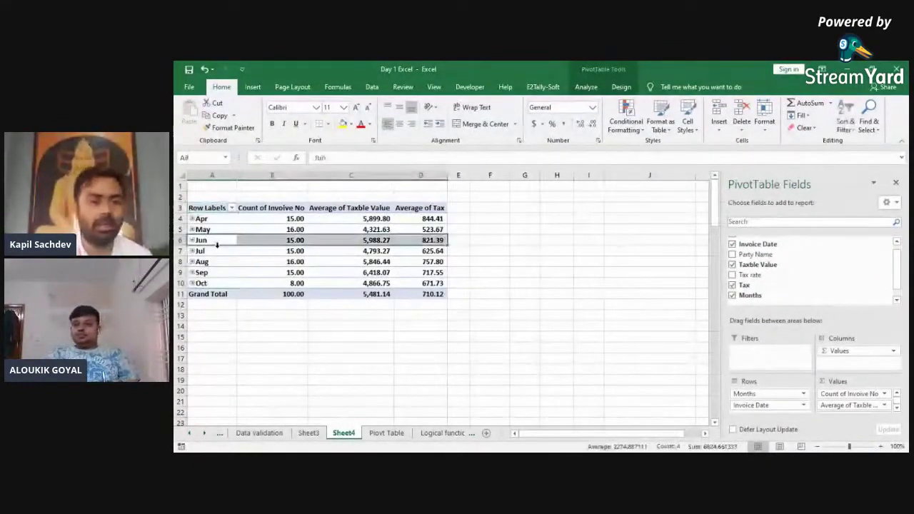
pyautogui.press('Up')
pyautogui.click(289, 219)
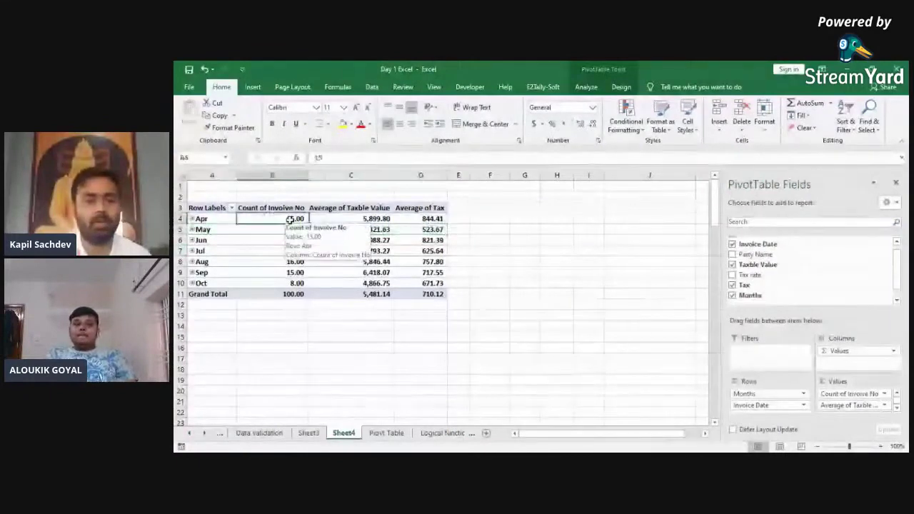
pyautogui.click(353, 219)
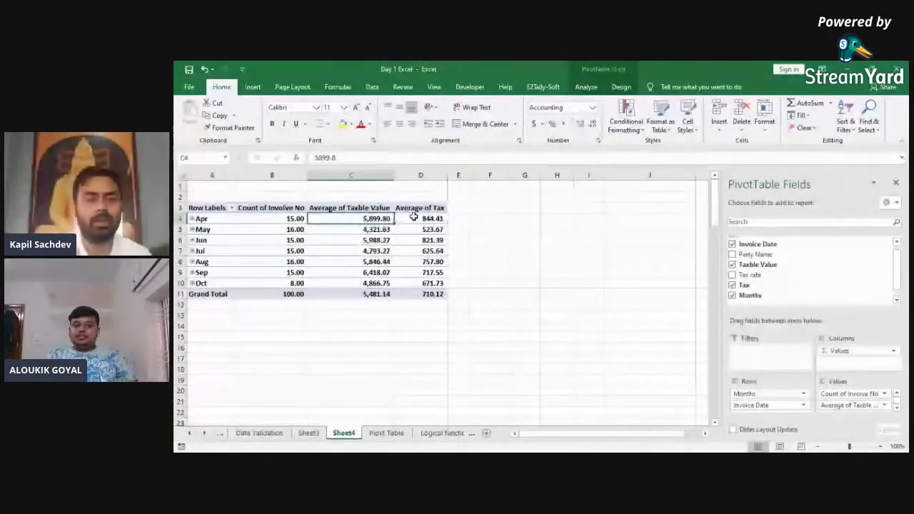
pyautogui.click(414, 218)
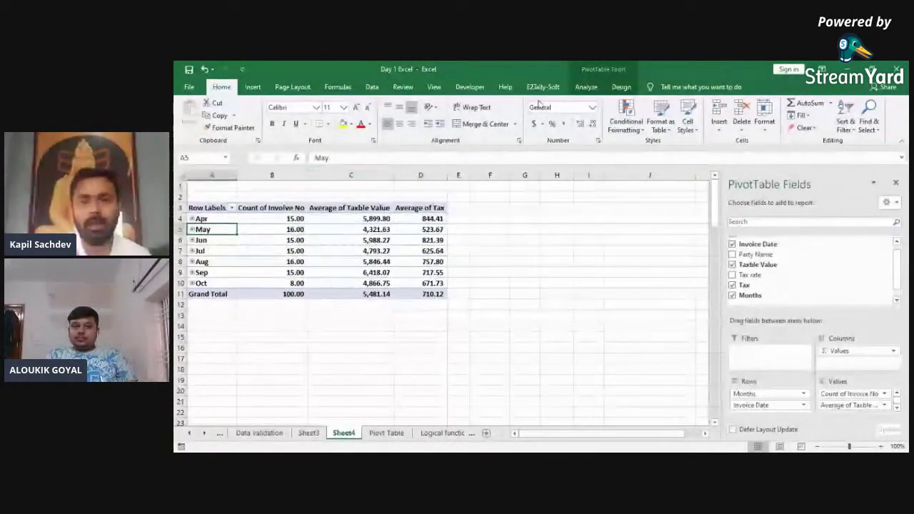
# Step: Group the invoice dates by Years and Months
pyautogui.click(588, 86)
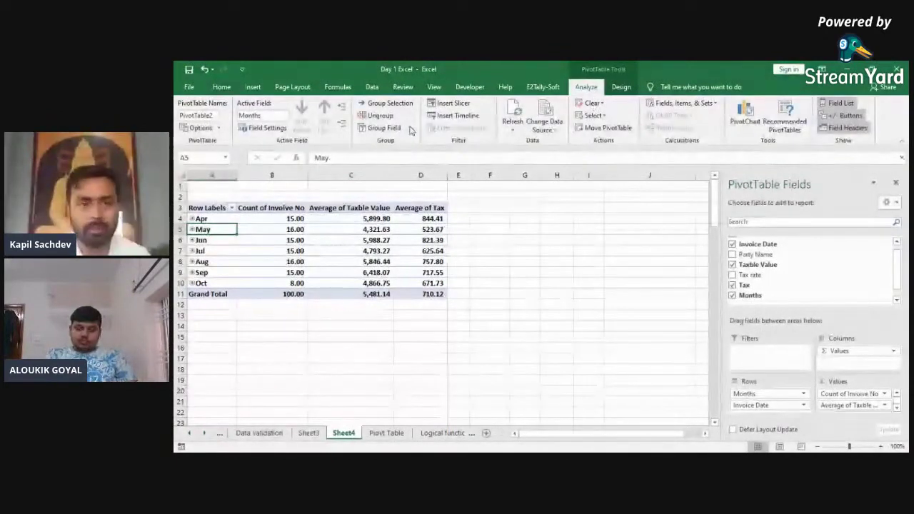
pyautogui.click(394, 108)
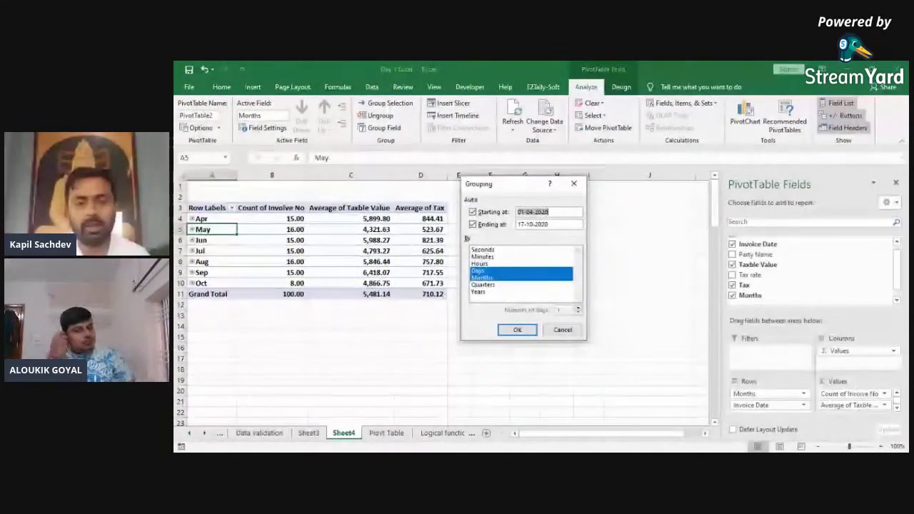
pyautogui.click(478, 270)
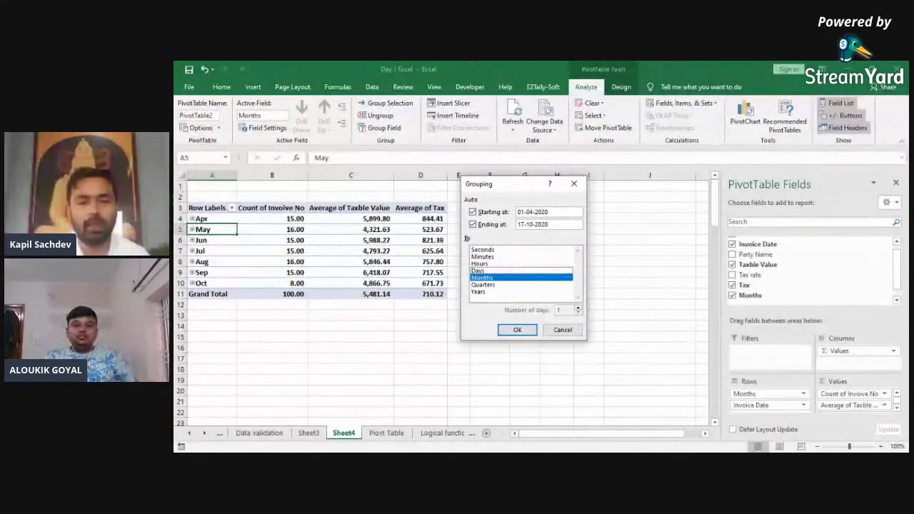
pyautogui.click(478, 291)
pyautogui.click(517, 329)
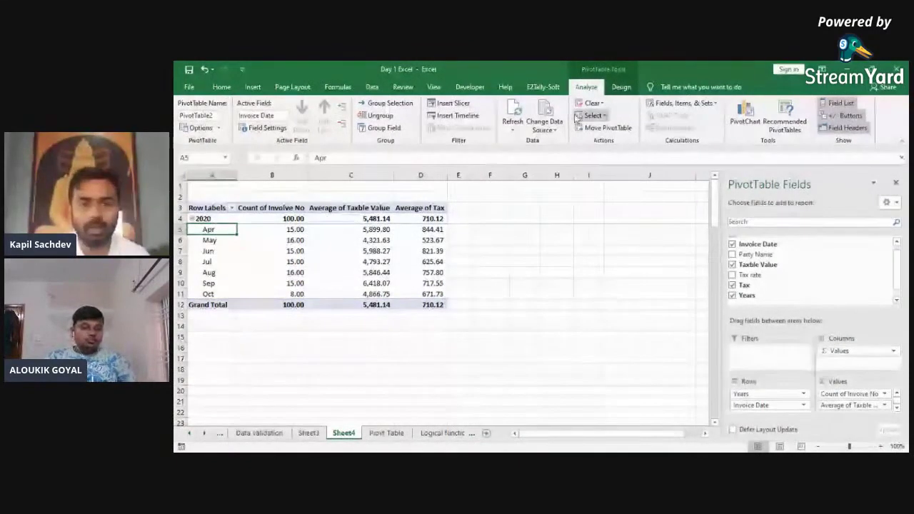
# Step: Regroup the dates by Years and Quarters, showing 2020 Qtr2, Qtr3 and Qtr4
pyautogui.click(390, 103)
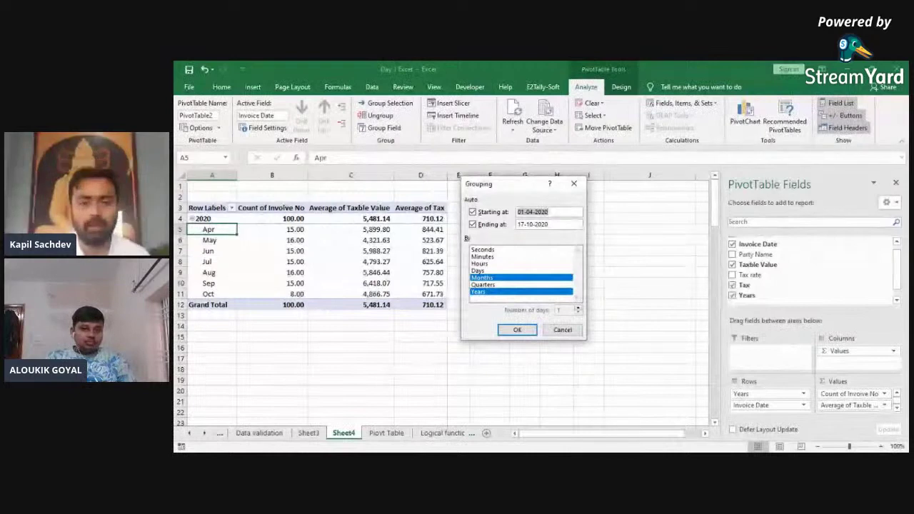
pyautogui.click(482, 278)
pyautogui.click(483, 285)
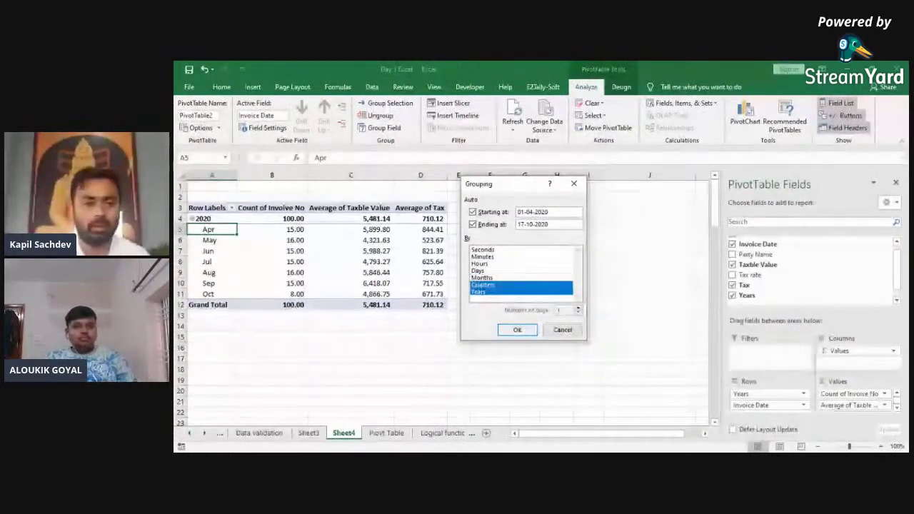
pyautogui.click(517, 330)
pyautogui.press('Right')
pyautogui.press('Right')
pyautogui.press('Left')
pyautogui.press('Left')
pyautogui.press('Right')
pyautogui.press('Down')
pyautogui.press('Right')
pyautogui.press('Up')
pyautogui.press('Left')
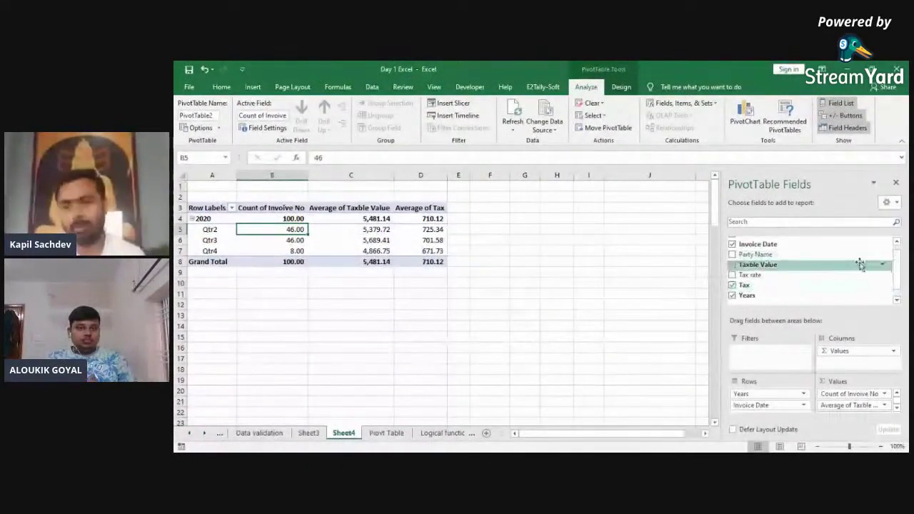
# Step: Add Party Name to the pivot columns
pyautogui.scroll(1, 901, 277)
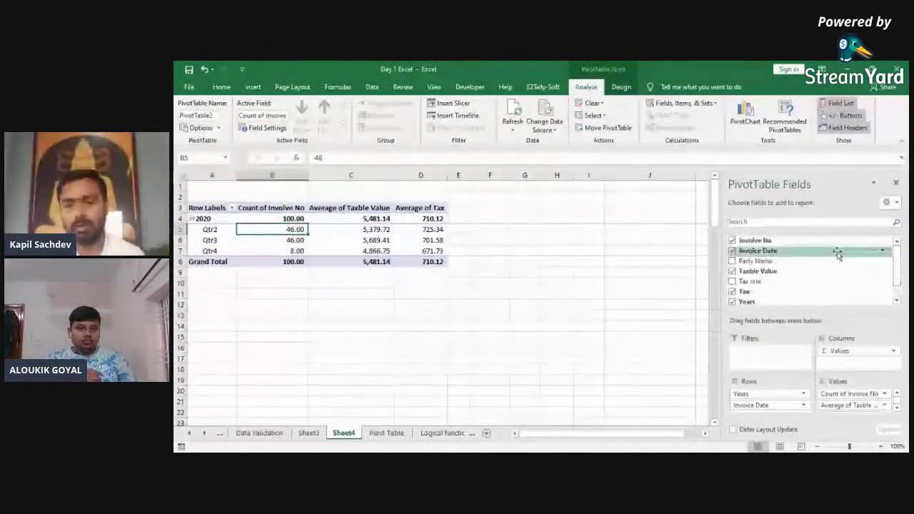
pyautogui.moveTo(806, 261); pyautogui.dragTo(841, 359)
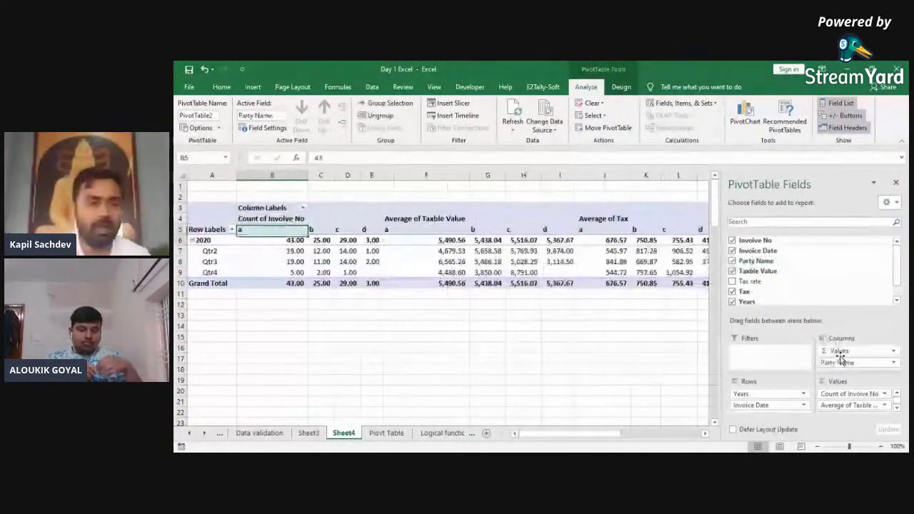
pyautogui.press('Down')
pyautogui.press('Down')
# Step: Move Party Name from columns into rows, listing parties a–d under each quarter
pyautogui.press('Down')
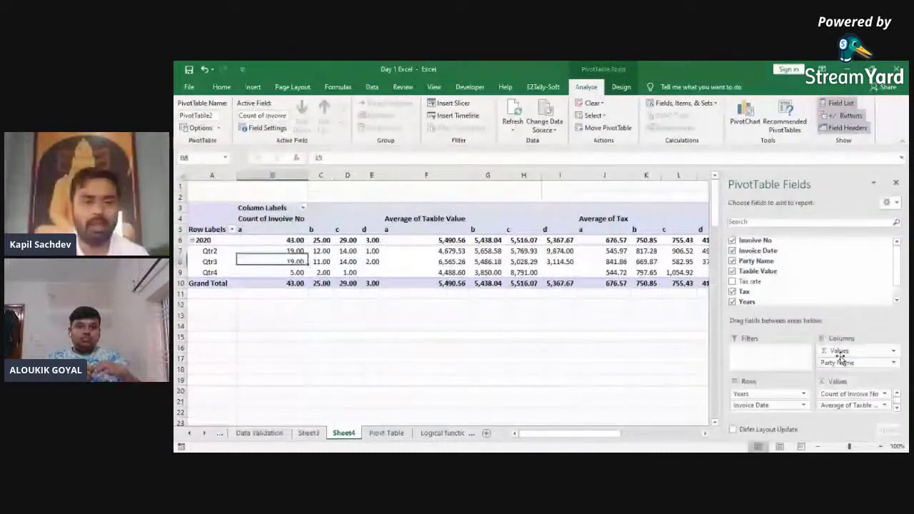
pyautogui.press('Right')
pyautogui.press('Right')
pyautogui.press('Right')
pyautogui.press('Right')
pyautogui.press('Left')
pyautogui.press('Left')
pyautogui.press('Left')
pyautogui.press('Left')
pyautogui.press('Left')
pyautogui.moveTo(841, 362); pyautogui.dragTo(781, 413)
pyautogui.press('Down')
pyautogui.press('Down')
pyautogui.press('Down')
pyautogui.press('Down')
pyautogui.press('Down')
pyautogui.press('Down')
pyautogui.press('Down')
pyautogui.press('Down')
pyautogui.press('Down')
pyautogui.press('Up')
pyautogui.press('Up')
pyautogui.press('Up')
pyautogui.press('Up')
pyautogui.press('Up')
pyautogui.press('Up')
pyautogui.press('Up')
pyautogui.press('Up')
pyautogui.press('Up')
pyautogui.press('Up')
pyautogui.press('Up')
pyautogui.press('Up')
pyautogui.press('Right')
pyautogui.press('Right')
pyautogui.press('Left')
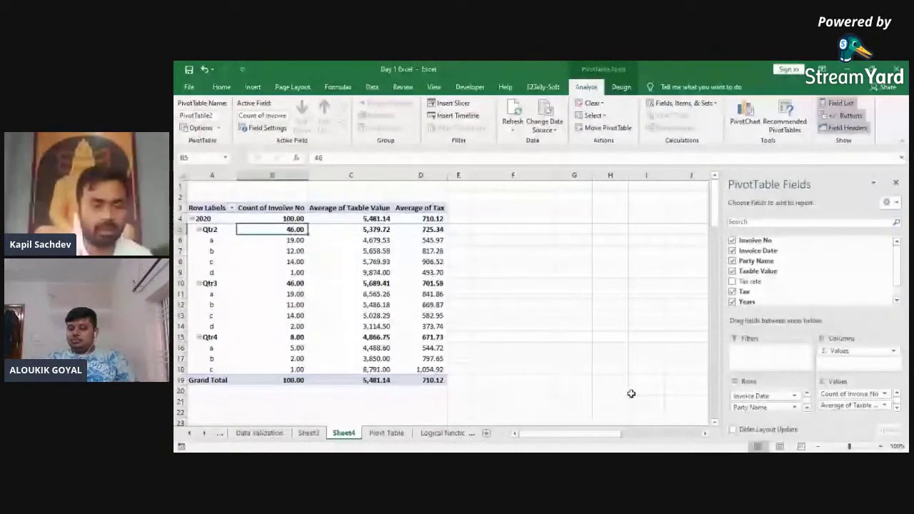
pyautogui.press('Left')
pyautogui.press('Right')
pyautogui.press('Right')
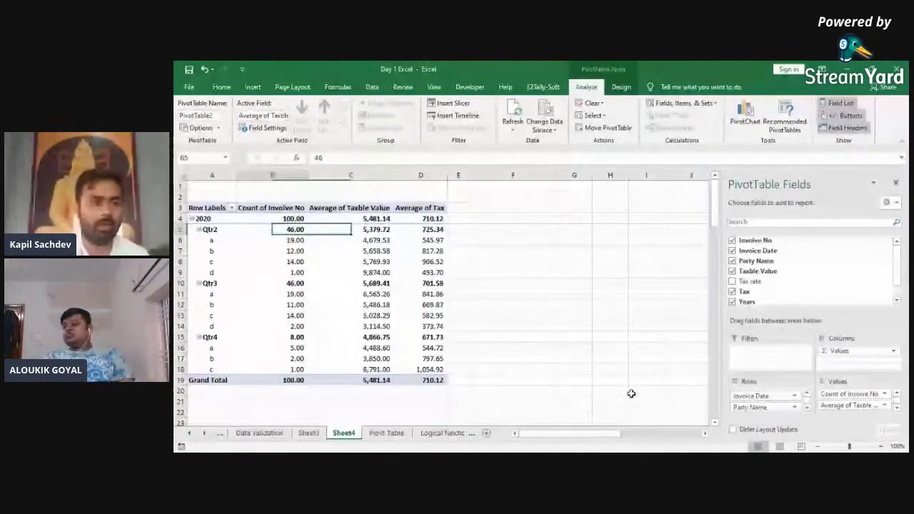
pyautogui.press('Left')
pyautogui.press('Right')
pyautogui.press('Right')
pyautogui.press('Left')
pyautogui.press('Left')
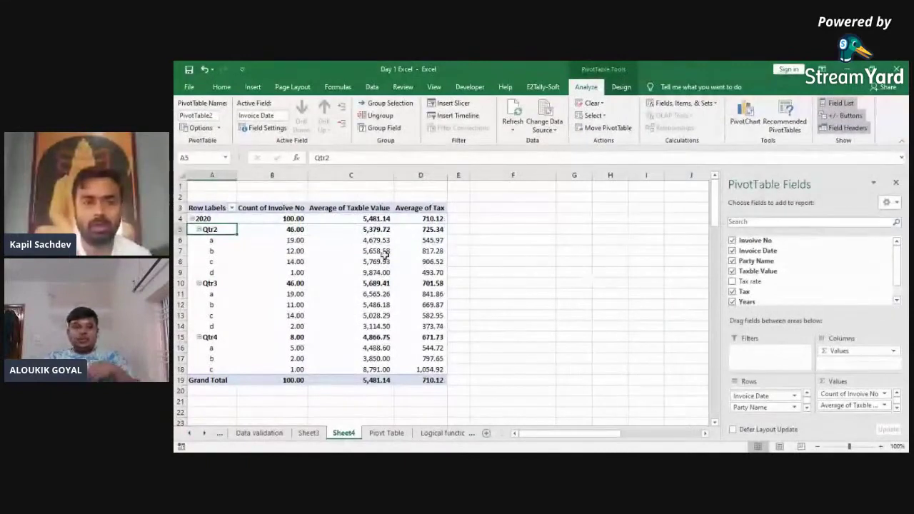
# Step: Select all party entries under the quarters and group them into Group1
pyautogui.click(254, 250)
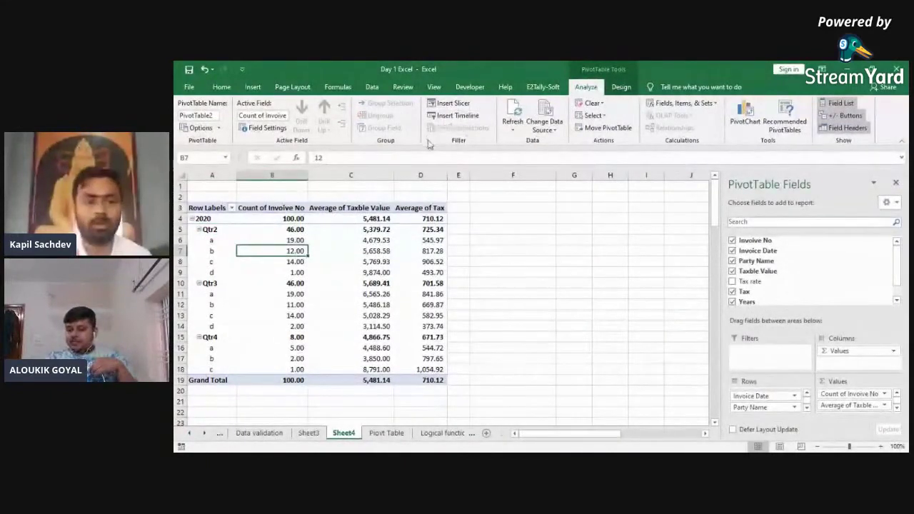
pyautogui.click(235, 237)
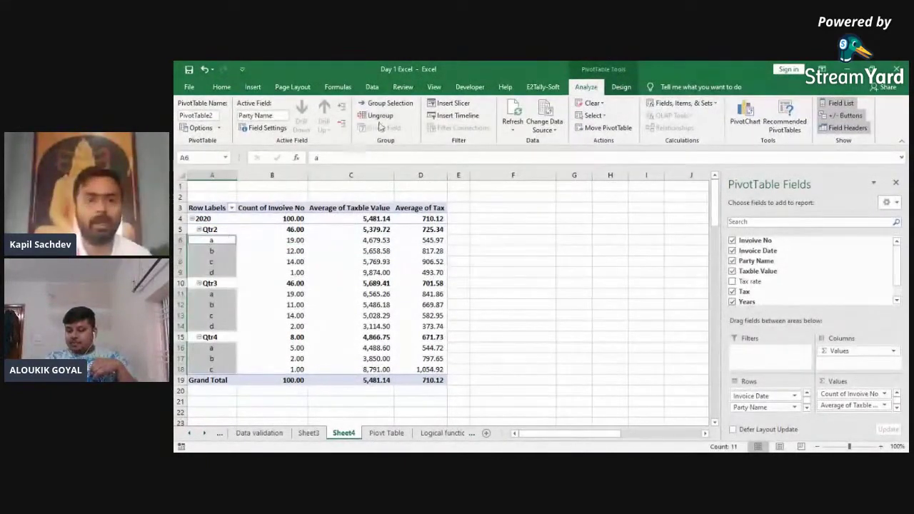
pyautogui.click(390, 104)
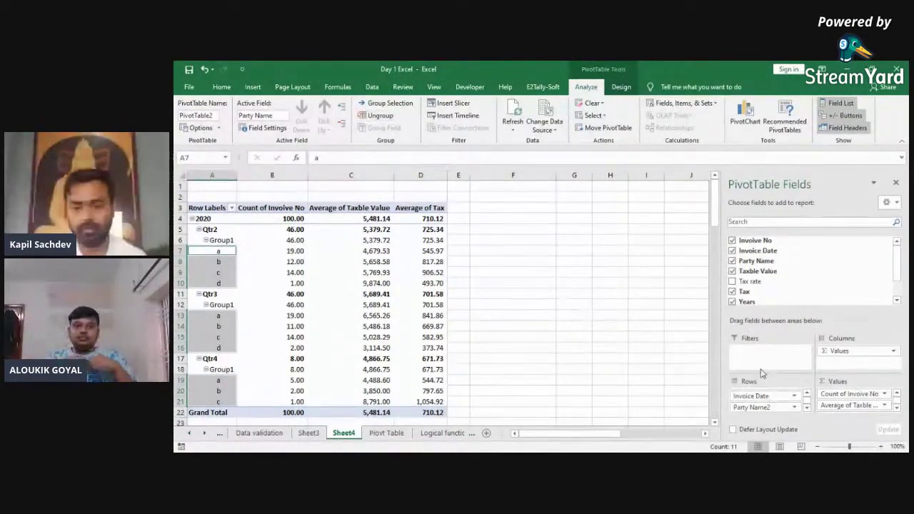
pyautogui.hotkey('ctrl', 'pagedown')
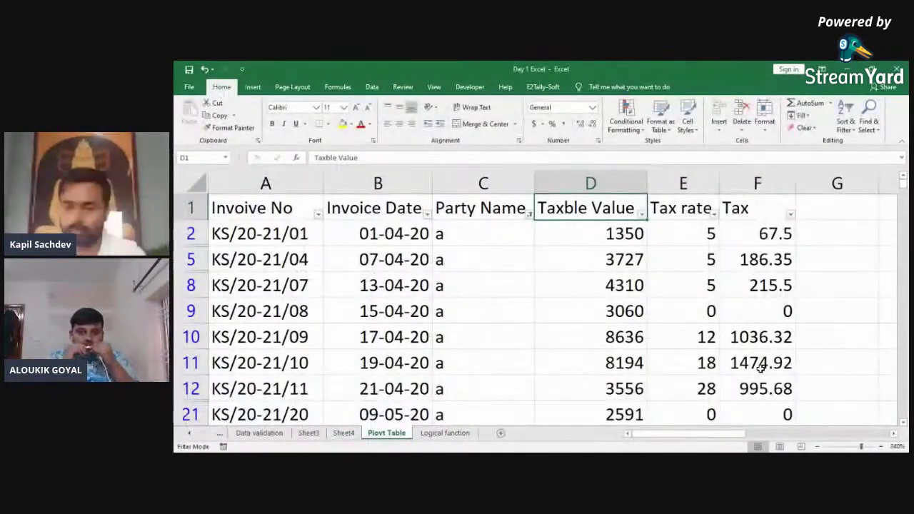
# Step: Clear the party 'a' AutoFilter on the Piovt Table sheet with Alt+D, F so all invoices show
pyautogui.hotkey('alt', 'Tab')
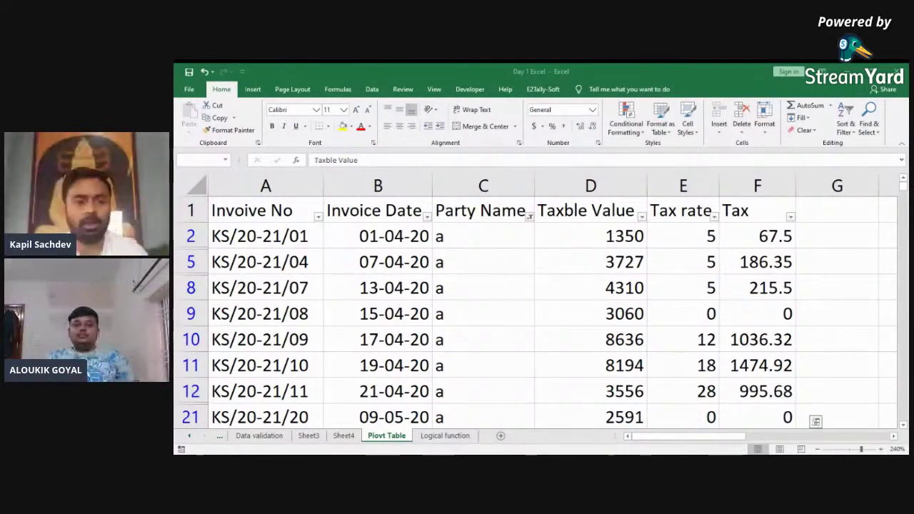
pyautogui.hotkey('alt', 'Tab')
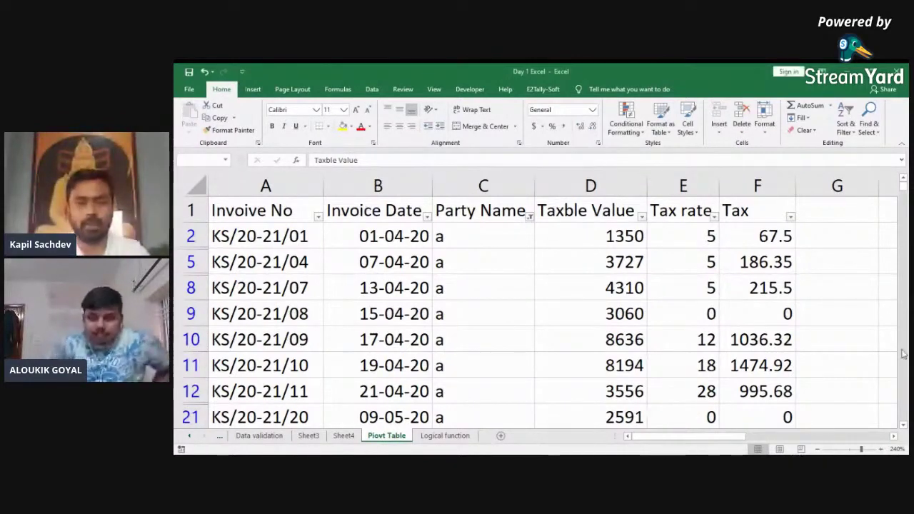
pyautogui.press('Left')
pyautogui.press('Left')
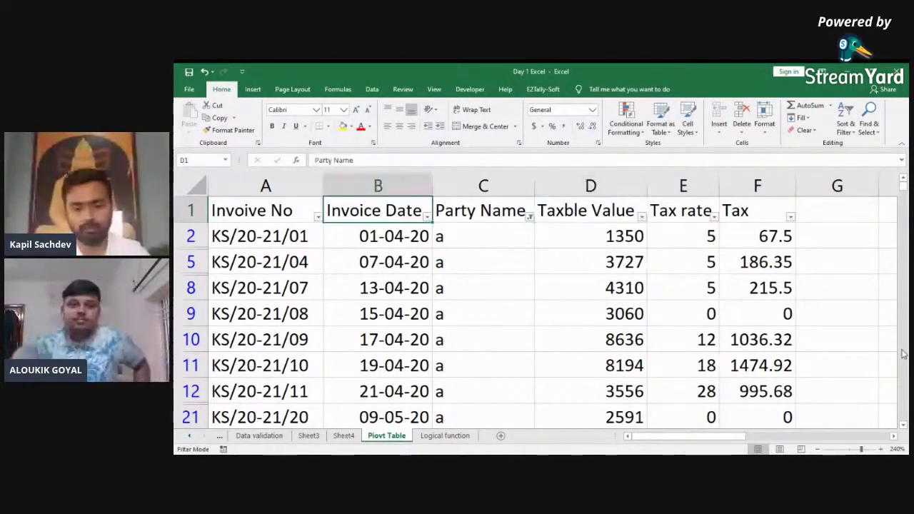
pyautogui.press('Left')
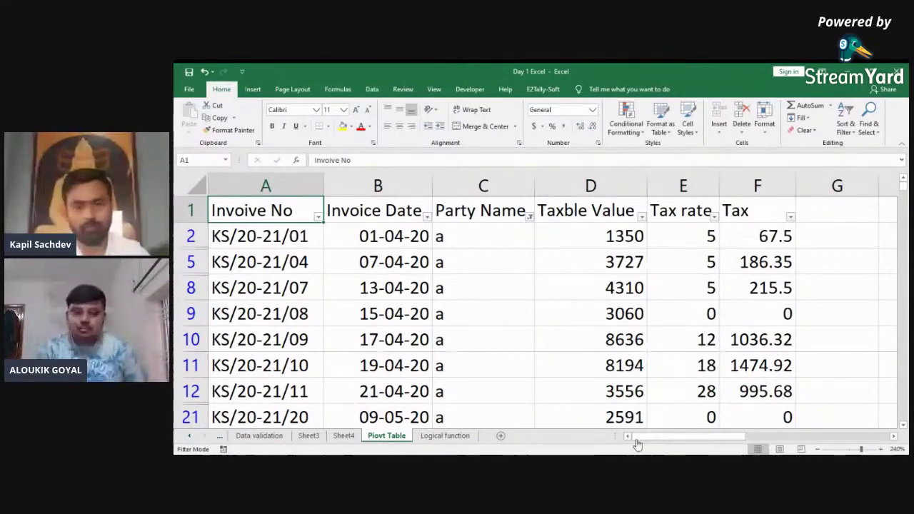
pyautogui.hotkey('alt', 'd')
pyautogui.press('f')
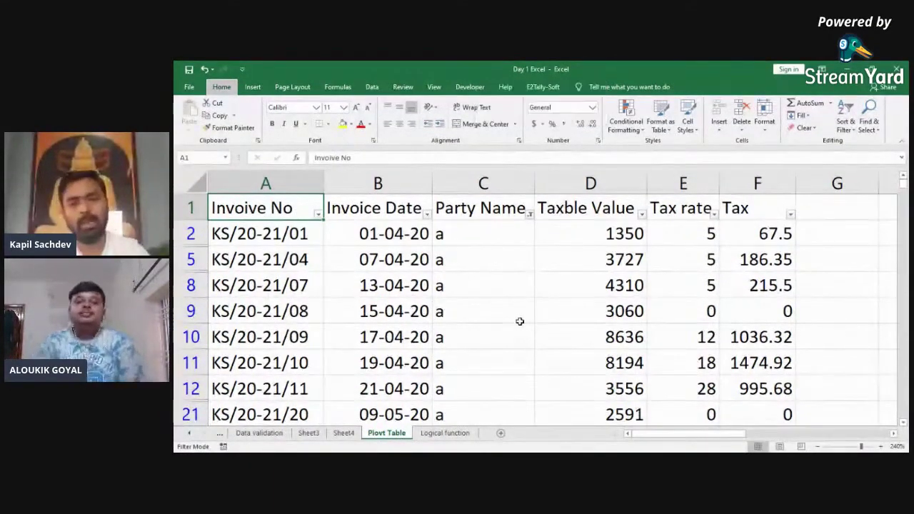
pyautogui.press('f')
pyautogui.scroll(-3, 520, 321)
pyautogui.scroll(3, 520, 322)
pyautogui.press('Right')
pyautogui.press('Right')
pyautogui.press('Down')
pyautogui.press('Left')
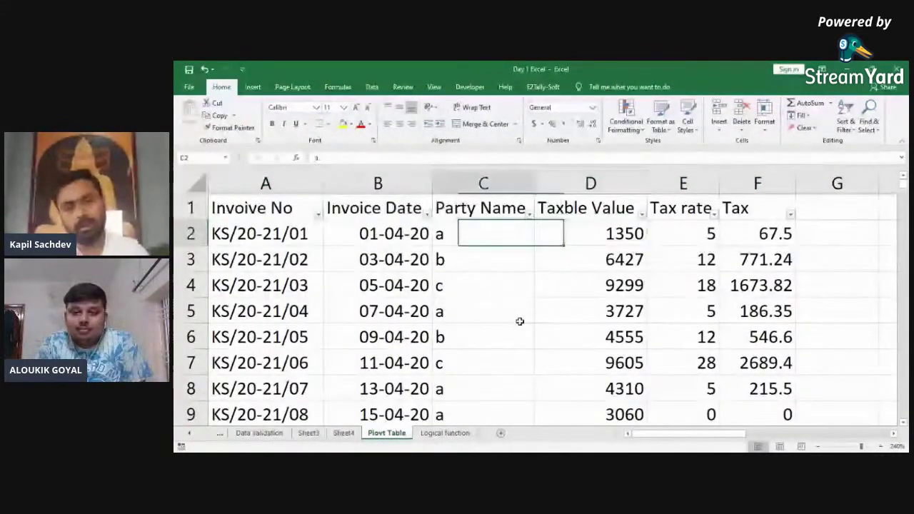
pyautogui.press('Left')
pyautogui.hotkey('ctrl', 'Down')
pyautogui.hotkey('ctrl', 'Up')
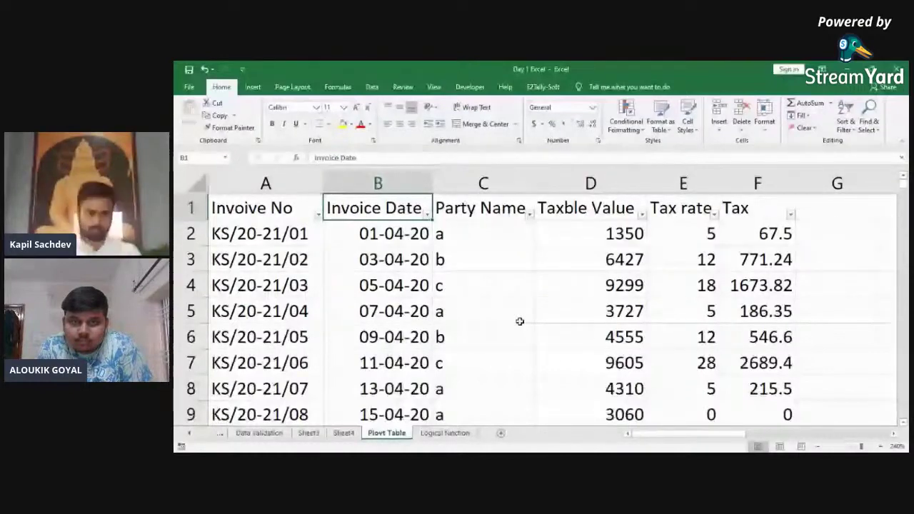
pyautogui.press('Down')
pyautogui.press('Down')
pyautogui.hotkey('ctrl', 'Down')
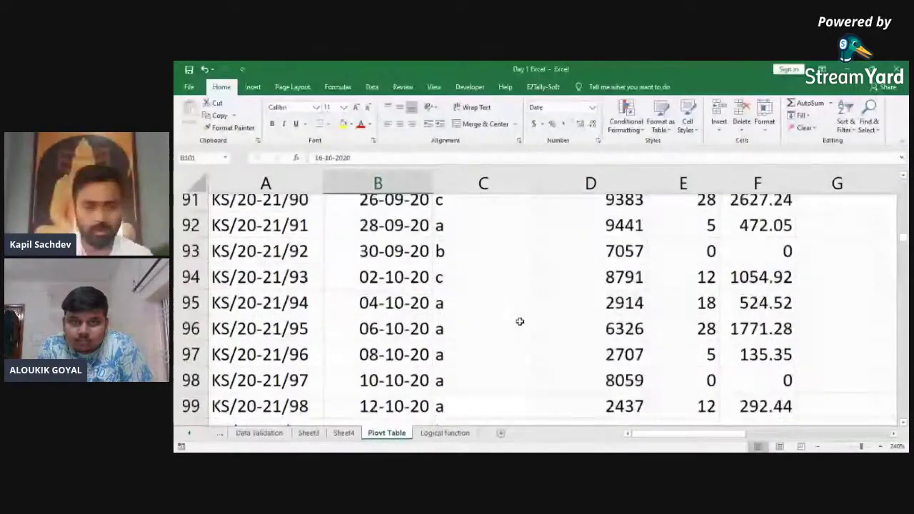
pyautogui.hotkey('ctrl', 'Up')
pyautogui.press('Down')
pyautogui.hotkey('ctrl', 'Down')
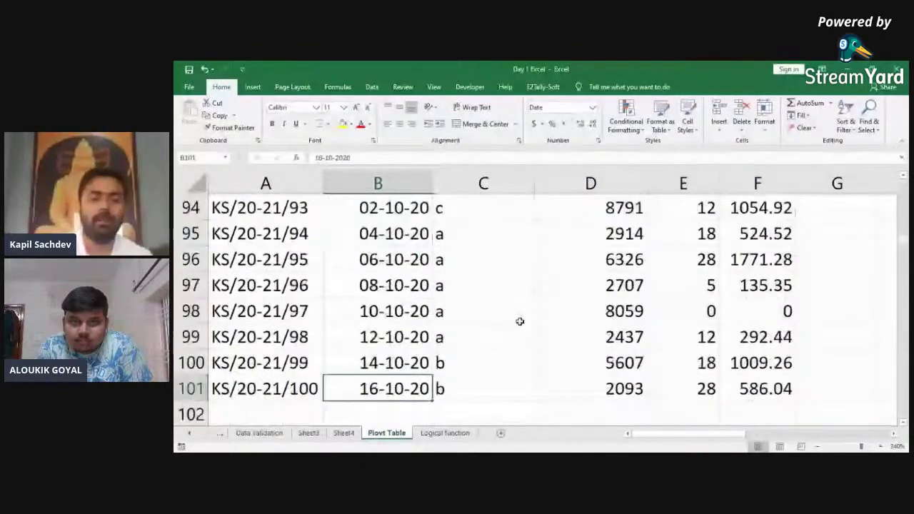
pyautogui.hotkey('ctrl', 'Up')
pyautogui.hotkey('ctrl', 'Down')
pyautogui.hotkey('ctrl', 'Up')
pyautogui.hotkey('ctrl', 'Down')
pyautogui.hotkey('ctrl', 'Up')
pyautogui.hotkey('ctrl', 'Left')
pyautogui.hotkey('ctrl', 'shift', 'End')
pyautogui.hotkey('ctrl', 'Up')
pyautogui.hotkey('ctrl', 'shift', 'Right')
pyautogui.hotkey('ctrl', 'shift', 'Left')
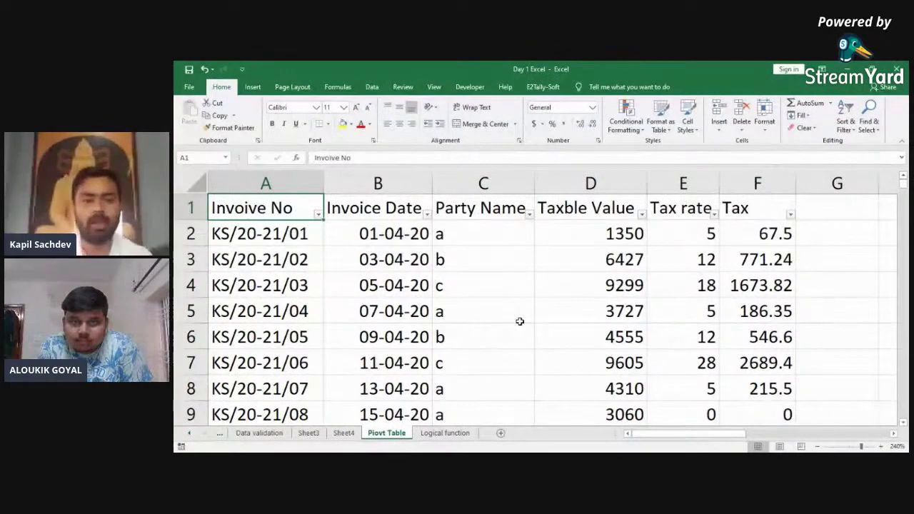
pyautogui.press('Right')
pyautogui.hotkey('ctrl', 'shift', 'Down')
pyautogui.hotkey('ctrl', 'Down')
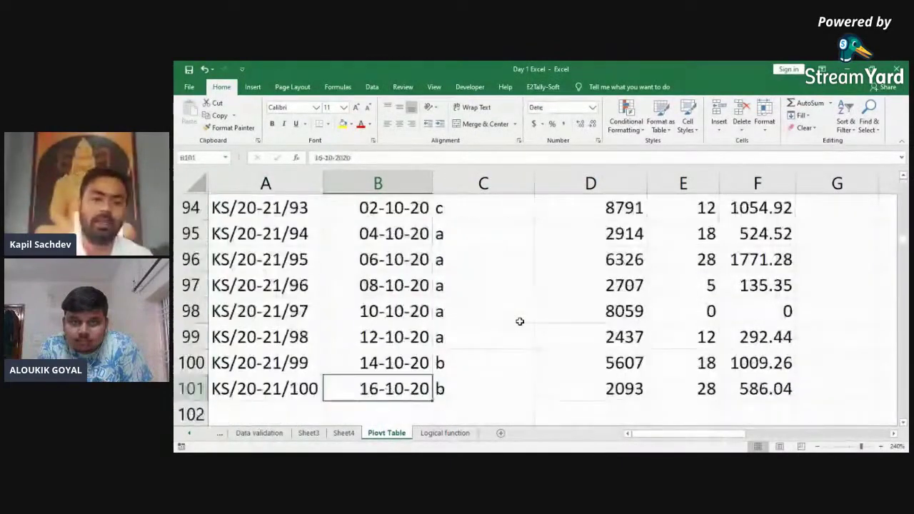
pyautogui.hotkey('ctrl', 'Up')
pyautogui.press('Right')
pyautogui.hotkey('ctrl', 'Right')
pyautogui.press('Right')
pyautogui.press('Right')
pyautogui.press('Left')
pyautogui.press('Right')
pyautogui.press('Right')
pyautogui.press('Left')
pyautogui.press('Left')
pyautogui.press('Left')
pyautogui.press('Left')
pyautogui.press('Left')
pyautogui.press('Left')
pyautogui.press('Left')
pyautogui.press('Left')
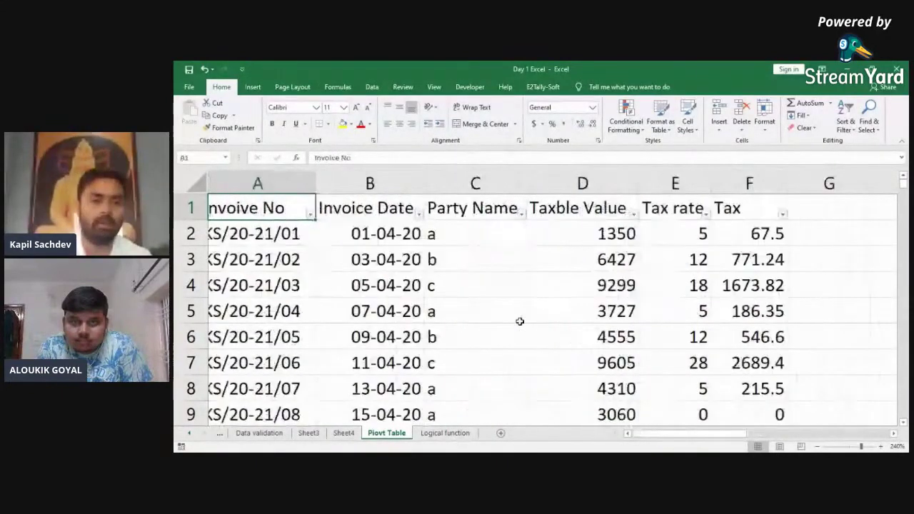
# Step: Insert a Cutoff Date column before Party Name and enter 31/12/20 in C2
pyautogui.press('Right')
pyautogui.press('Right')
pyautogui.hotkey('ctrl', 'space')
pyautogui.hotkey('ctrl', 'shift', '+')
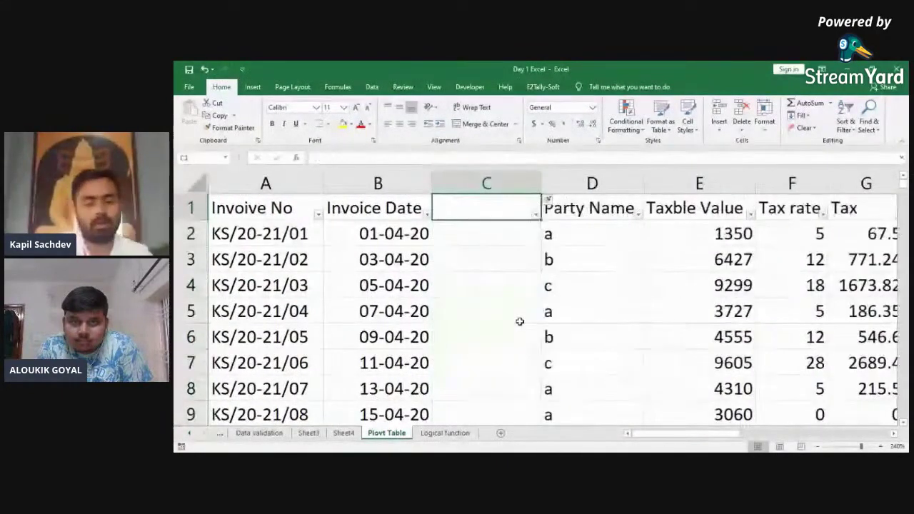
pyautogui.write('Cutoff Date')
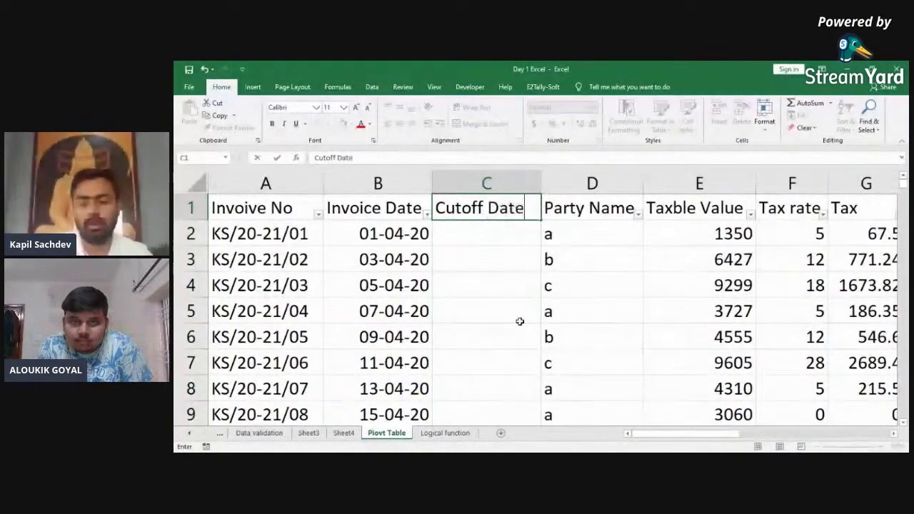
pyautogui.press('Return')
pyautogui.write('31')
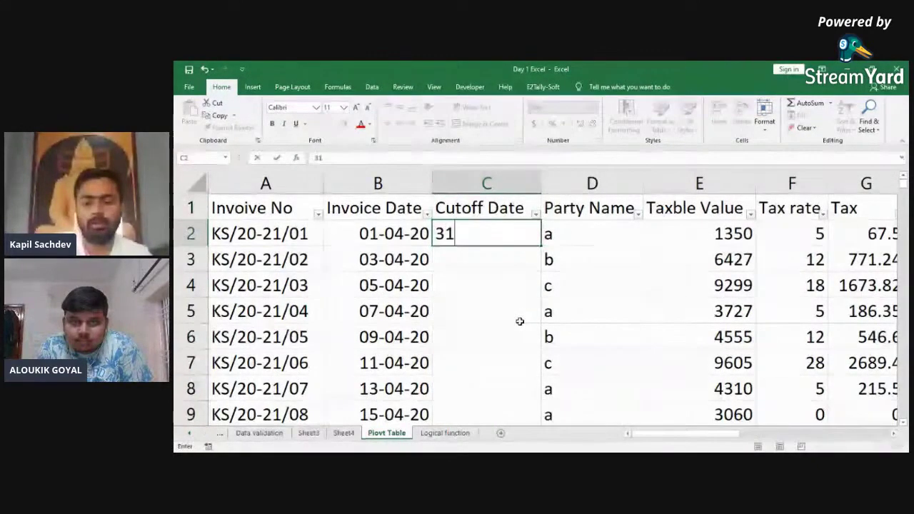
pyautogui.write('/12/2020')
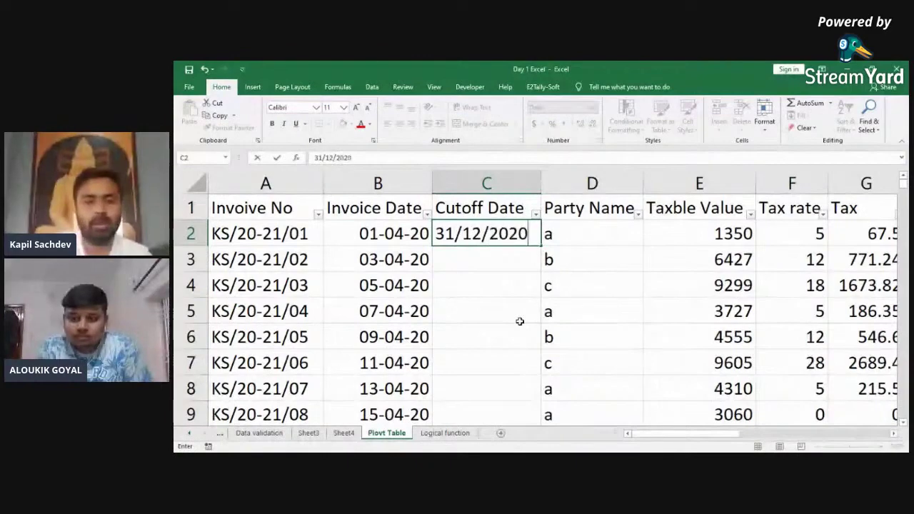
pyautogui.press('Return')
# Step: Fill 31-12-20 down the Cutoff Date column for all invoice rows to C101
pyautogui.press('Left')
pyautogui.hotkey('ctrl', 'Down')
pyautogui.press('Right')
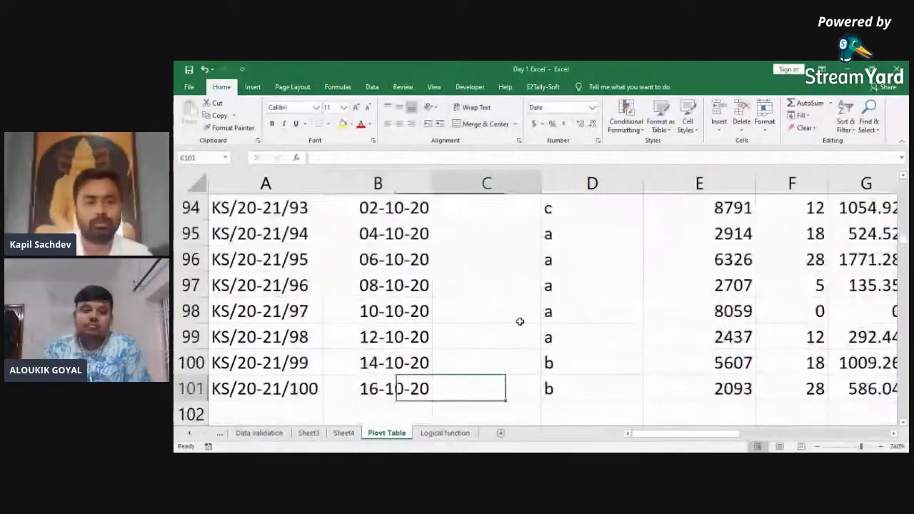
pyautogui.hotkey('ctrl', 'shift', 'Up')
pyautogui.hotkey('ctrl', 'd')
pyautogui.hotkey('ctrl', 'Up')
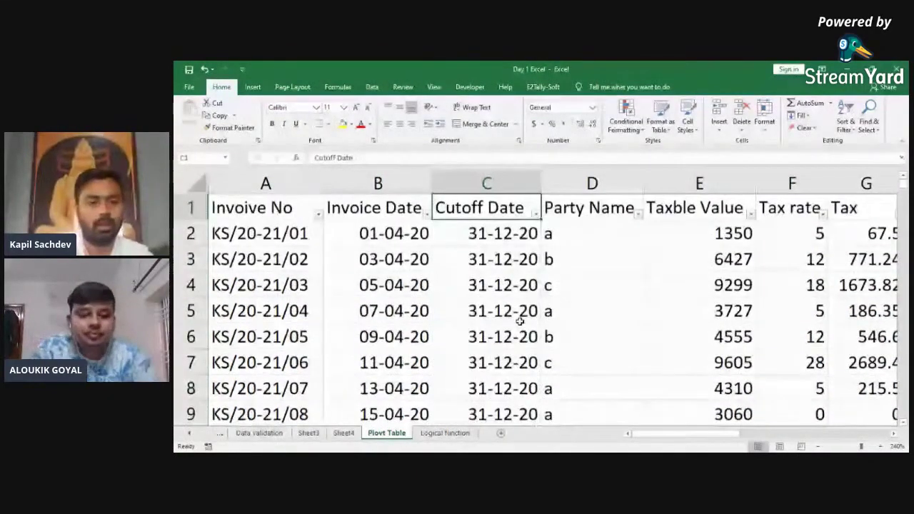
pyautogui.press('Down')
pyautogui.hotkey('ctrl', 'shift', 'Down')
pyautogui.hotkey('alt', 'e')
# Step: Insert a new column D before Party Name headed 'No of Days O/s'
pyautogui.press('c')
pyautogui.press('a')
pyautogui.hotkey('ctrl', 'Up')
pyautogui.press('Right')
pyautogui.hotkey('ctrl', 'space')
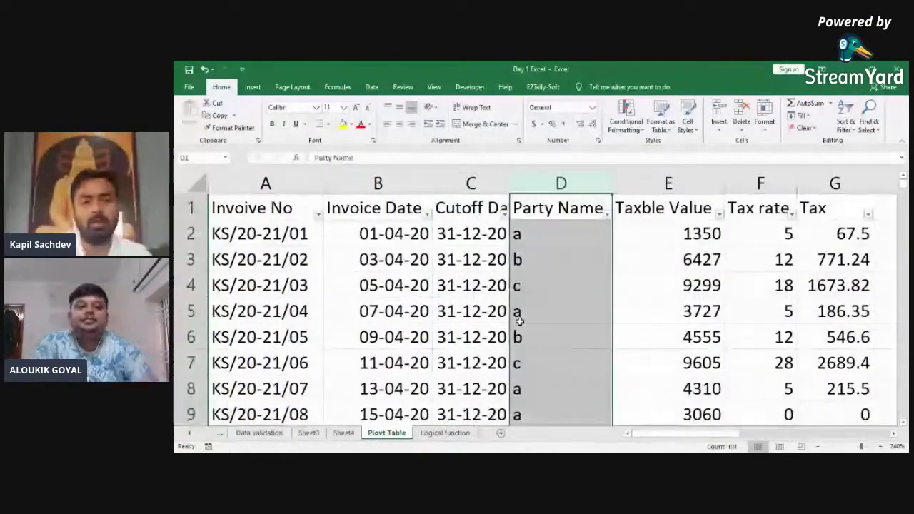
pyautogui.hotkey('ctrl', 'shift', '+')
pyautogui.press('Up')
pyautogui.write('No')
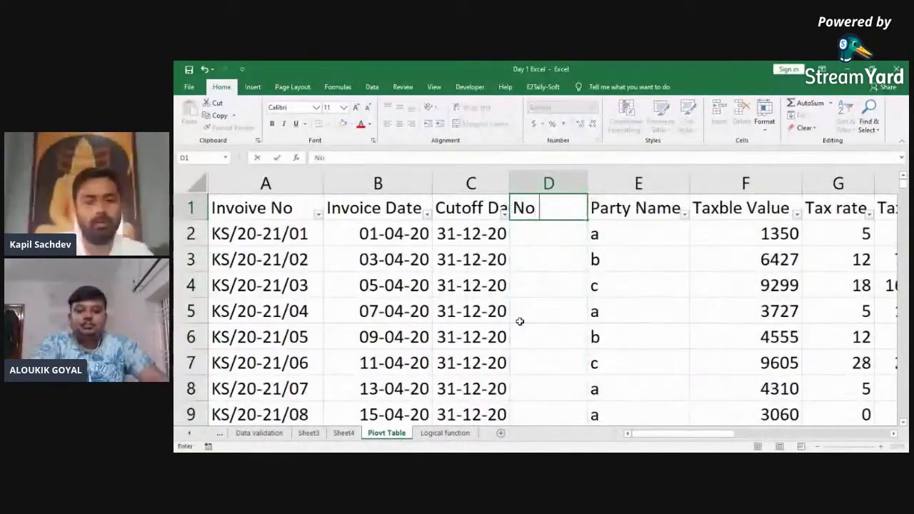
pyautogui.write(' of ')
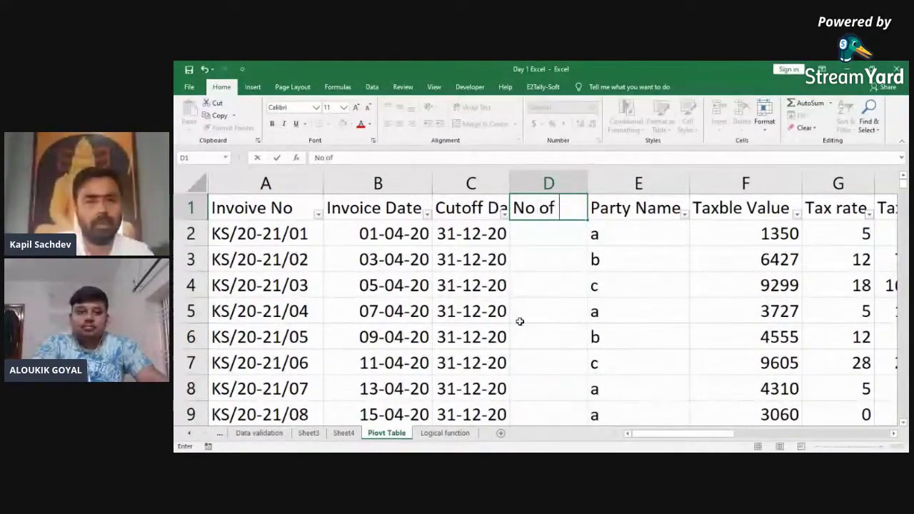
pyautogui.write('Days O')
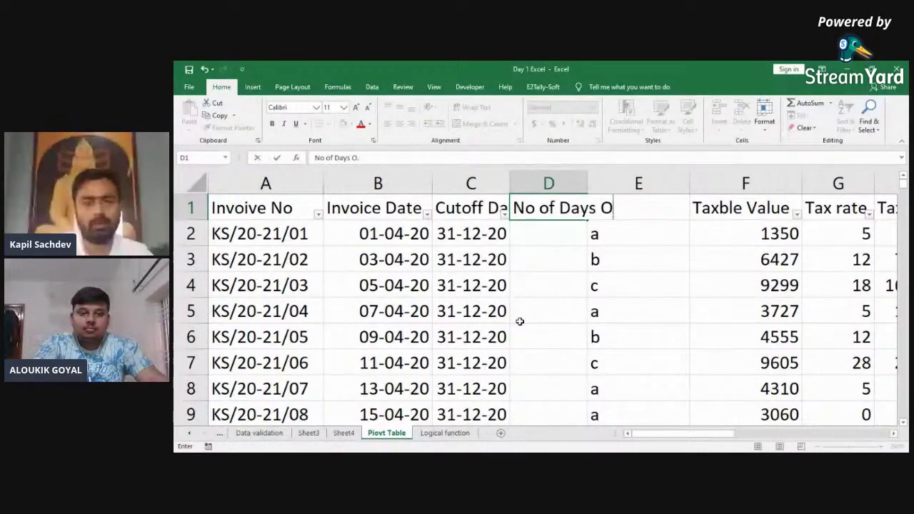
pyautogui.write('/s')
pyautogui.hotkey('ctrl', 'Return')
# Step: Autofit column D and enter the days-outstanding formula =+C2-B2 in D2
pyautogui.hotkey('ctrl', 'space')
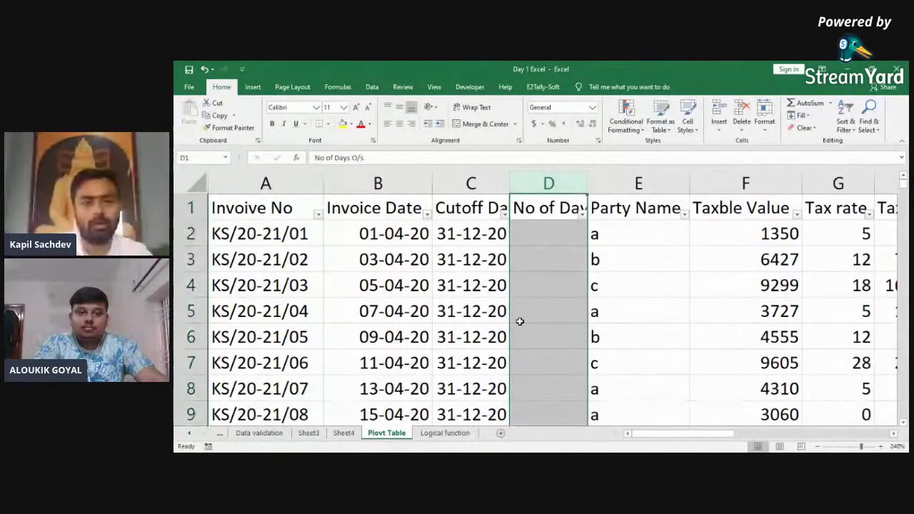
pyautogui.hotkey('alt', 'h')
pyautogui.press('o')
pyautogui.press('i')
pyautogui.press('Down')
pyautogui.write('+')
pyautogui.press('Left')
pyautogui.write('-')
pyautogui.press('Left')
pyautogui.press('Left')
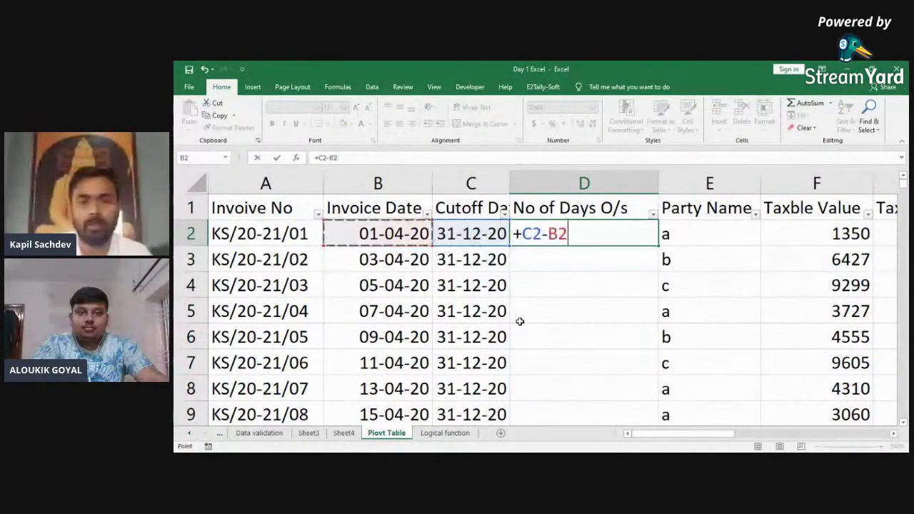
pyautogui.hotkey('ctrl', 'Return')
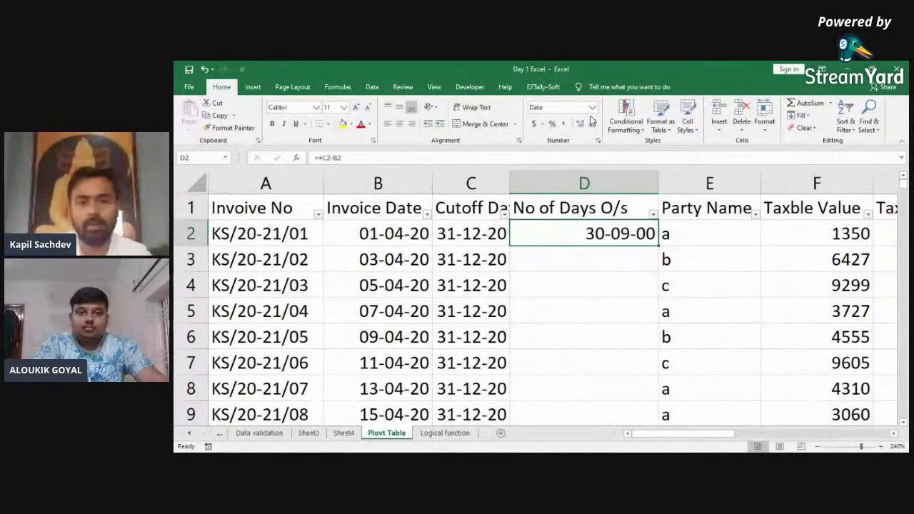
# Step: Format D2 as General and fill the day-count formula down D2:D101
pyautogui.click(592, 107)
pyautogui.click(586, 124)
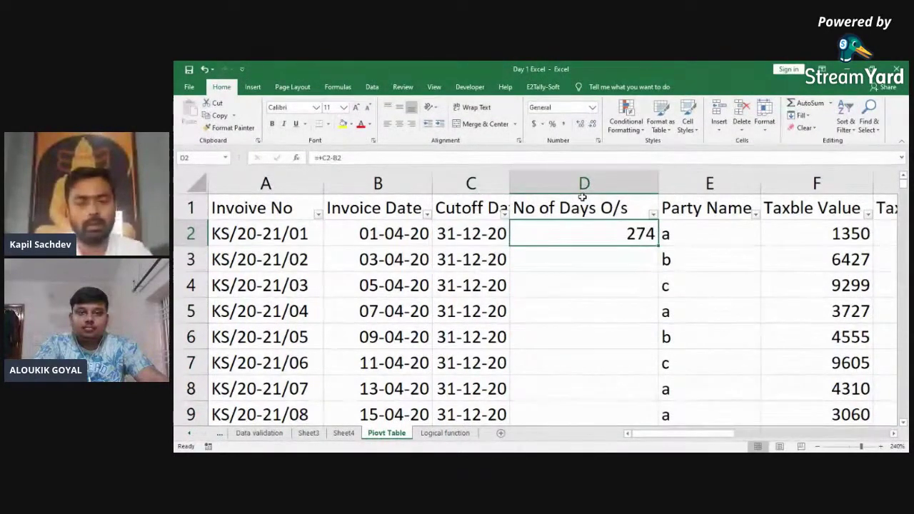
pyautogui.press('Left')
pyautogui.hotkey('ctrl', 'Down')
pyautogui.press('Right')
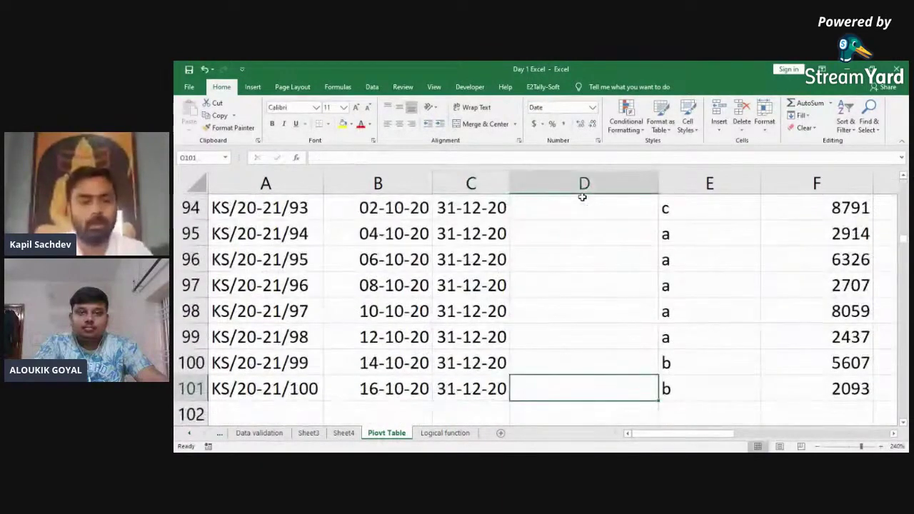
pyautogui.hotkey('ctrl', 'shift', 'Up')
pyautogui.hotkey('ctrl', 'd')
# Step: Review the filled day counts down to the last invoice in row 101
pyautogui.hotkey('ctrl', 'Up')
pyautogui.press('Down')
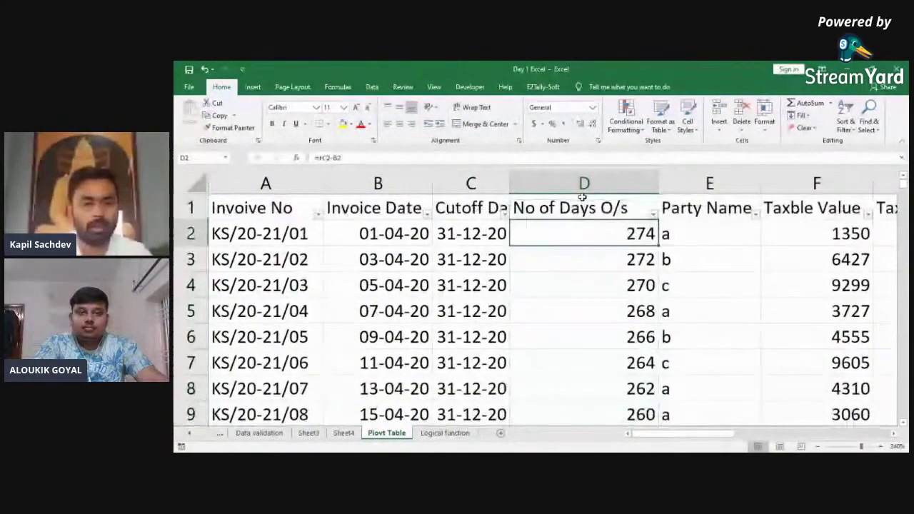
pyautogui.hotkey('ctrl', 'Down')
pyautogui.press('Up')
pyautogui.press('Up')
pyautogui.press('Up')
pyautogui.press('Up')
pyautogui.press('Up')
pyautogui.press('Up')
pyautogui.press('Up')
pyautogui.press('Up')
pyautogui.press('Up')
pyautogui.press('Up')
pyautogui.press('Up')
pyautogui.press('Up')
pyautogui.press('Up')
pyautogui.press('Up')
pyautogui.press('Up')
pyautogui.press('Up')
pyautogui.press('Down')
pyautogui.press('Down')
pyautogui.press('Down')
pyautogui.press('Down')
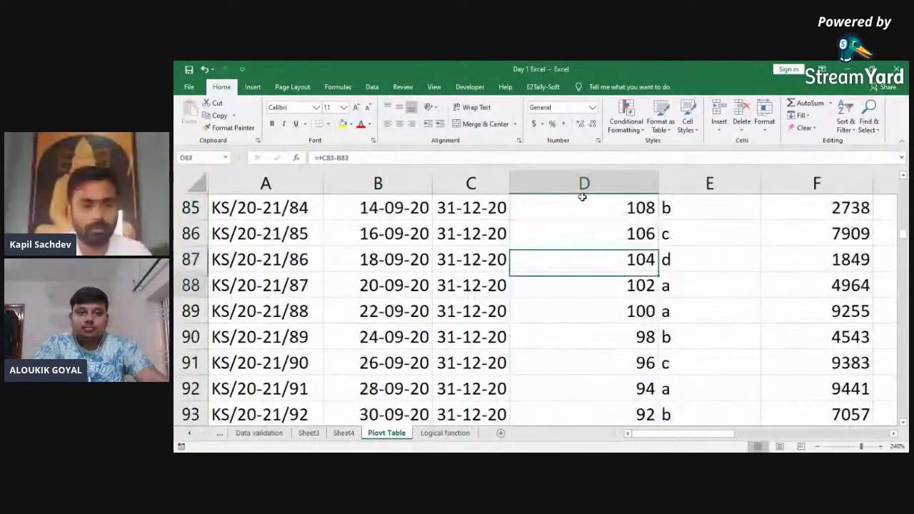
pyautogui.press('Down')
pyautogui.press('Down')
pyautogui.press('Down')
pyautogui.press('Down')
pyautogui.press('Down')
pyautogui.press('Down')
pyautogui.press('Down')
pyautogui.press('Down')
pyautogui.press('Up')
pyautogui.press('Up')
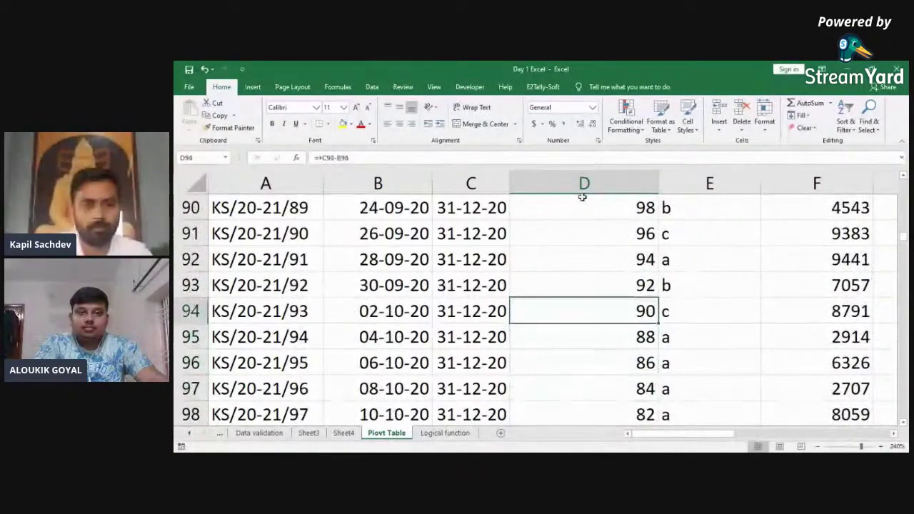
pyautogui.hotkey('ctrl', 'shift', 'Left')
pyautogui.hotkey('ctrl', 'shift', 'End')
pyautogui.hotkey('ctrl', 'Up')
# Step: Change the first cutoff date in C2 to 30/09/2020
pyautogui.press('Down')
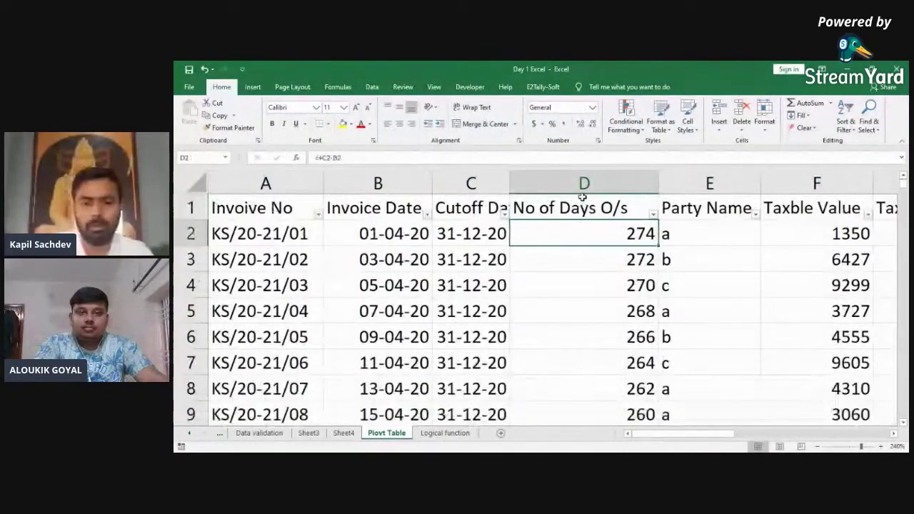
pyautogui.press('Left')
pyautogui.press('F2')
pyautogui.press('Escape')
pyautogui.write('30/06')
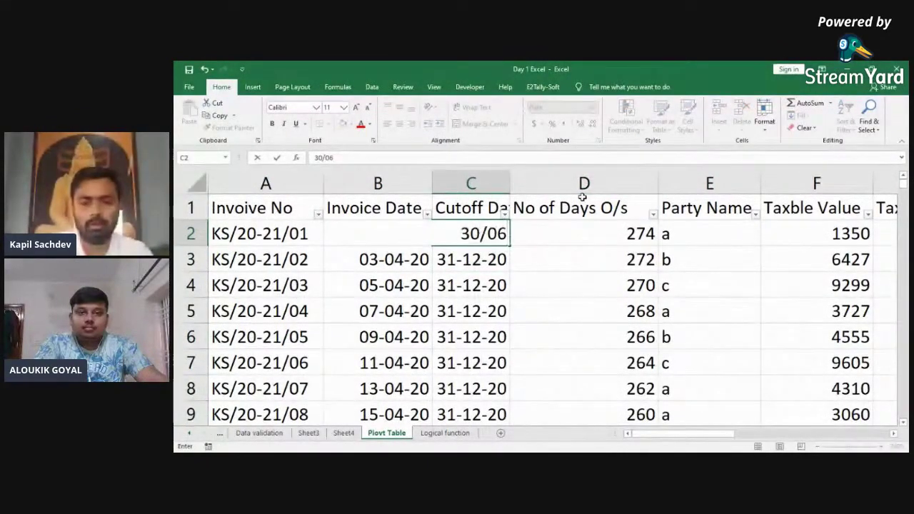
pyautogui.press('BackSpace')
pyautogui.write('9')
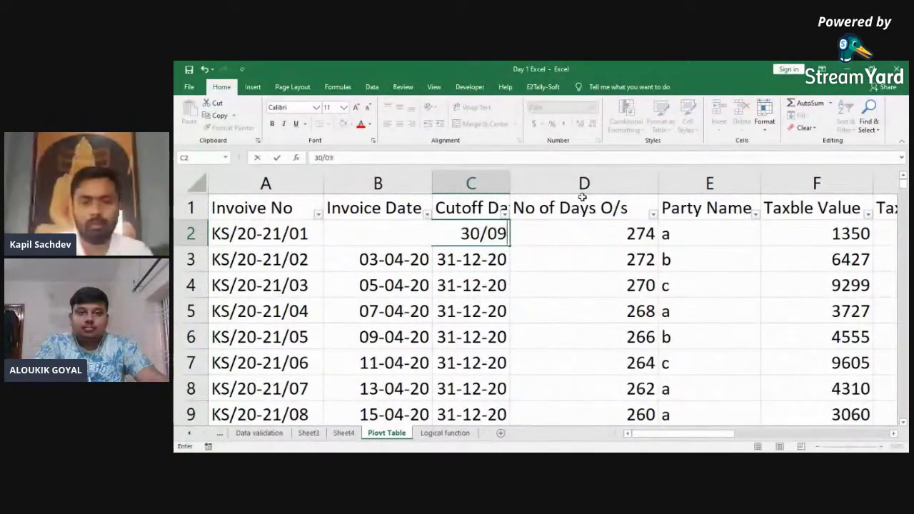
pyautogui.write('/2020')
pyautogui.press('Return')
# Step: Check that D2 now shows 182 days and review the day counts below it
pyautogui.press('Up')
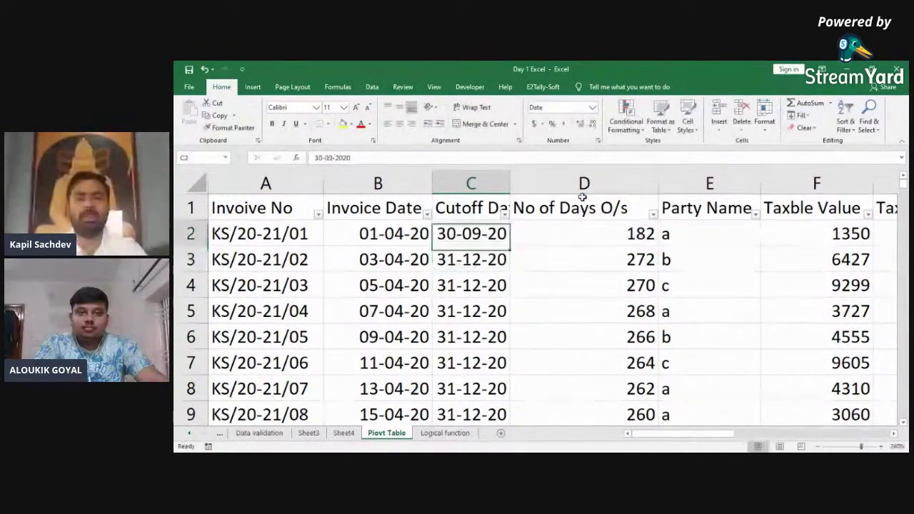
pyautogui.press('Right')
pyautogui.hotkey('ctrl', 'shift', 'Down')
pyautogui.press('Up')
pyautogui.press('Down')
pyautogui.press('Down')
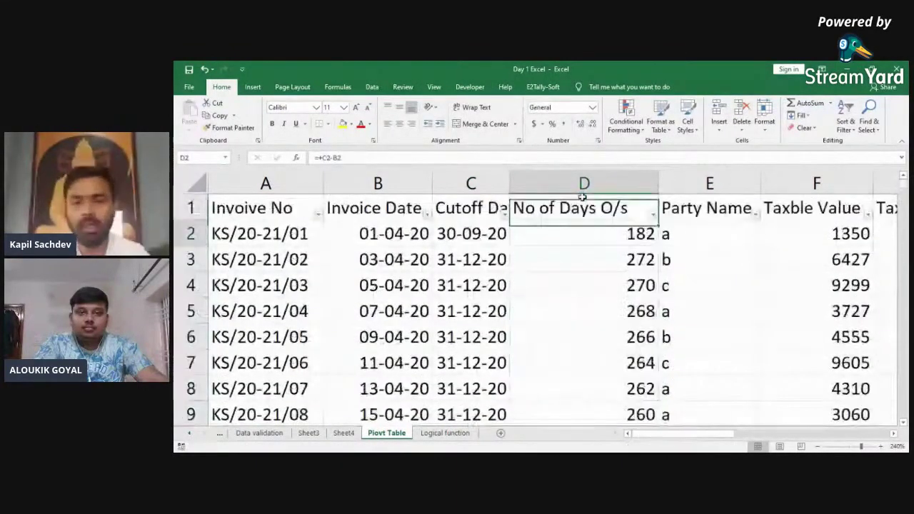
pyautogui.press('Down')
pyautogui.press('Down')
pyautogui.press('Up')
pyautogui.press('Up')
pyautogui.press('Up')
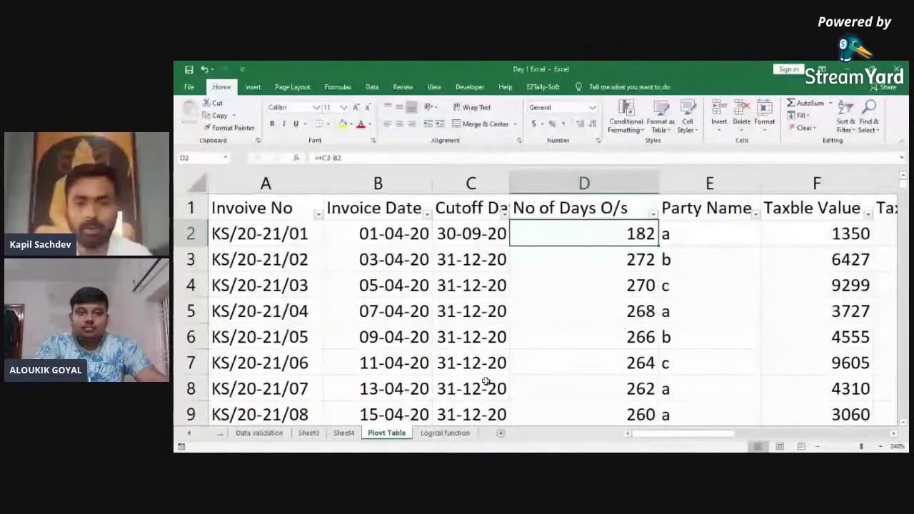
# Step: Refresh the Sheet4 pivot so it picks up the Cutoff Date and No of Days O/s fields
pyautogui.click(344, 433)
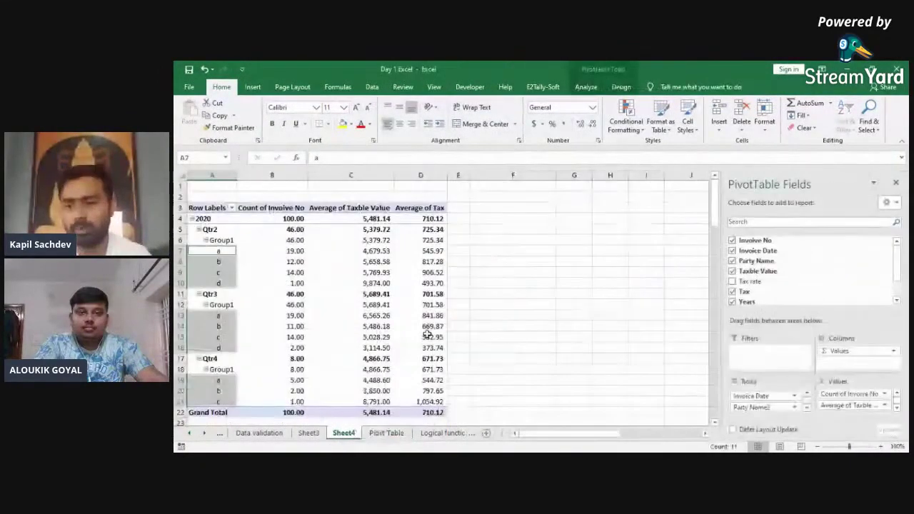
pyautogui.moveTo(898, 260)
pyautogui.mouseDown()
pyautogui.moveTo(901, 290)
pyautogui.moveTo(899, 257)
pyautogui.mouseUp()
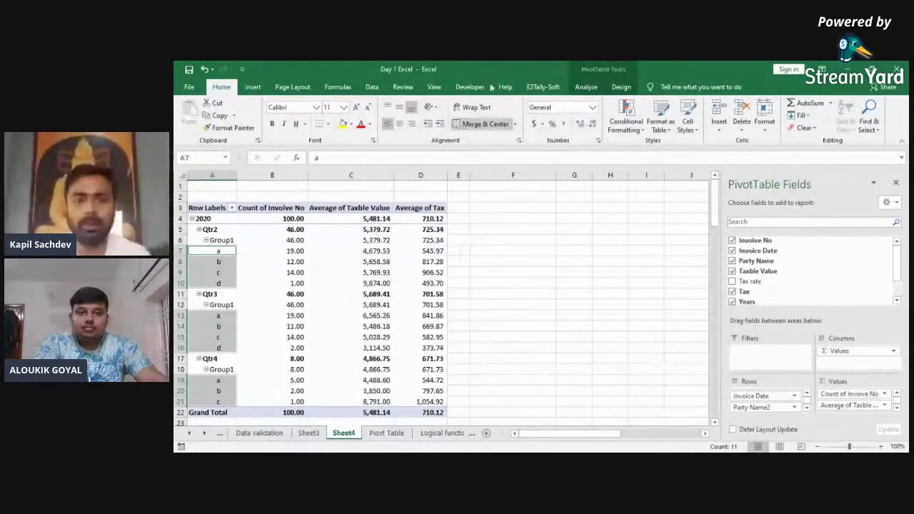
pyautogui.click(586, 88)
pyautogui.click(519, 127)
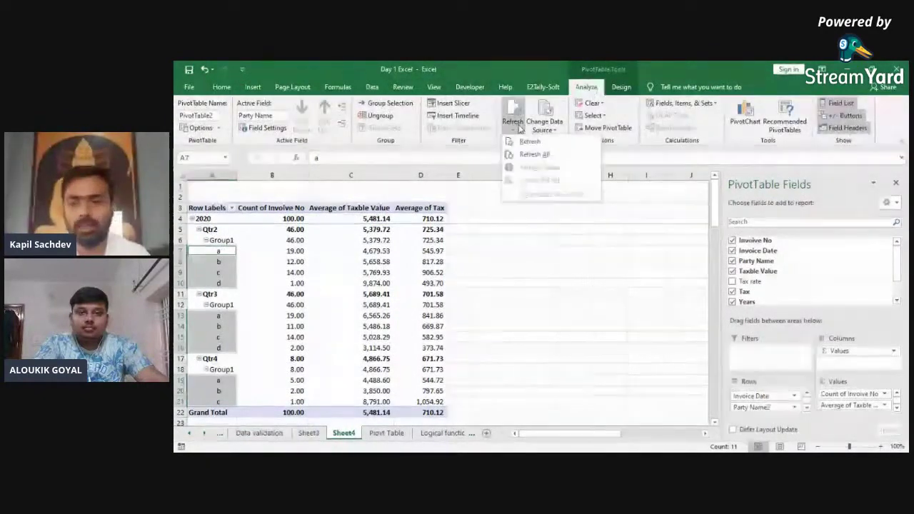
pyautogui.click(532, 141)
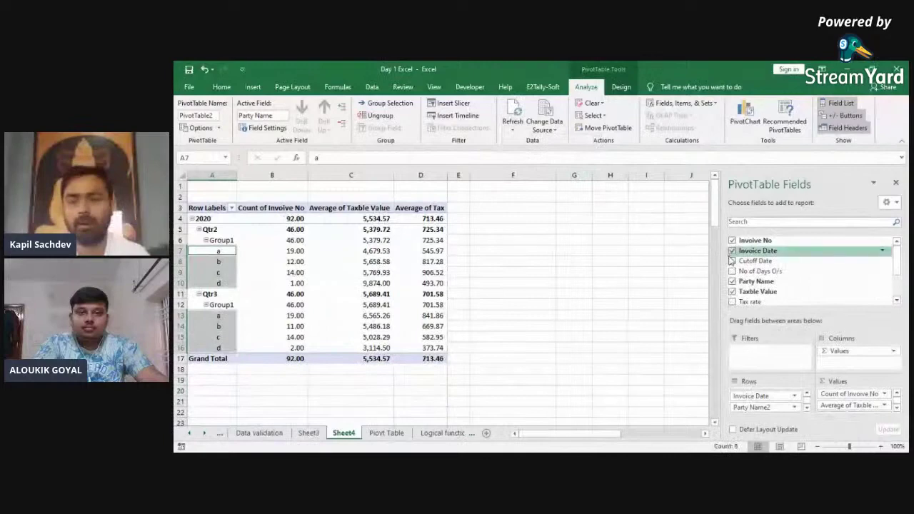
# Step: Remove Average of Taxble Value, Party Name2, Years and Party Name from the pivot
pyautogui.moveTo(746, 274); pyautogui.dragTo(830, 300)
pyautogui.moveTo(855, 389); pyautogui.dragTo(765, 293)
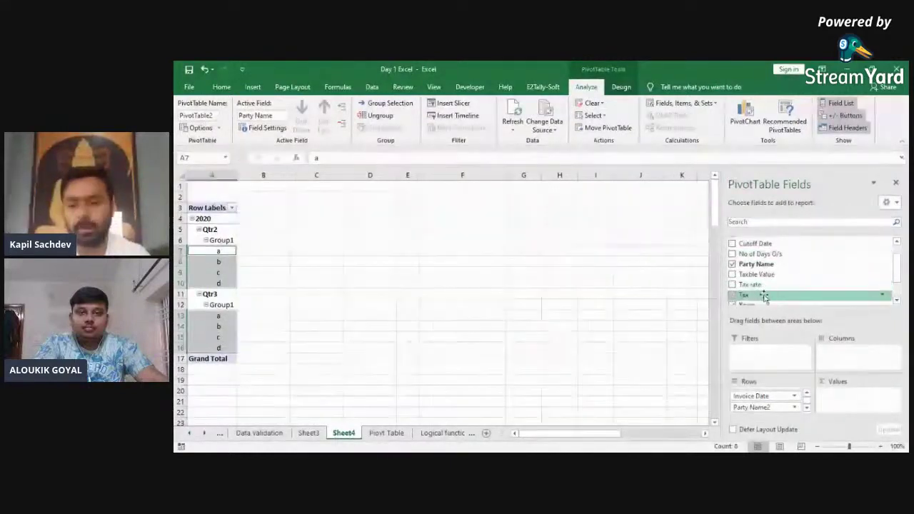
pyautogui.moveTo(762, 394); pyautogui.dragTo(772, 281)
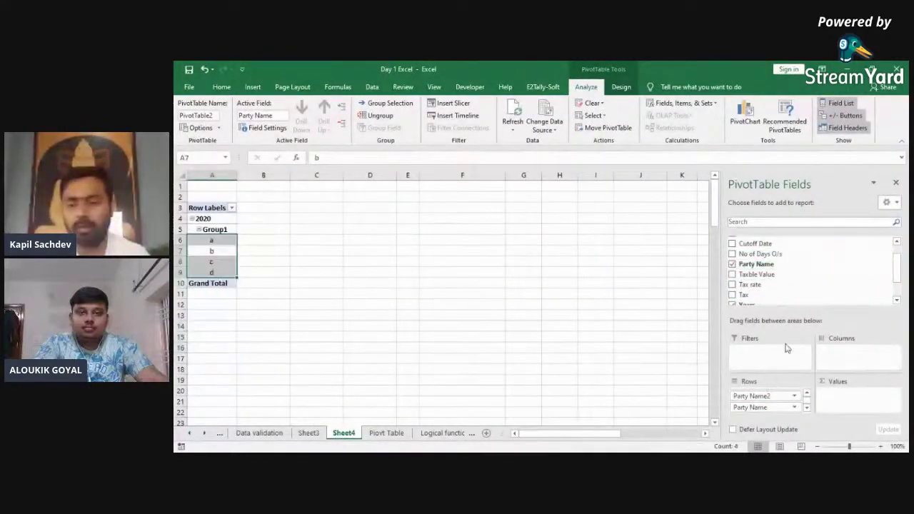
pyautogui.scroll(-2, 792, 286)
pyautogui.click(778, 289)
pyautogui.moveTo(765, 394); pyautogui.dragTo(795, 293)
pyautogui.moveTo(773, 398); pyautogui.dragTo(802, 287)
# Step: Put No of Days O/s in Rows and Sum of Taxble Value in Values, then check the totals
pyautogui.moveTo(898, 286); pyautogui.dragTo(897, 273)
pyautogui.moveTo(799, 253); pyautogui.dragTo(774, 398)
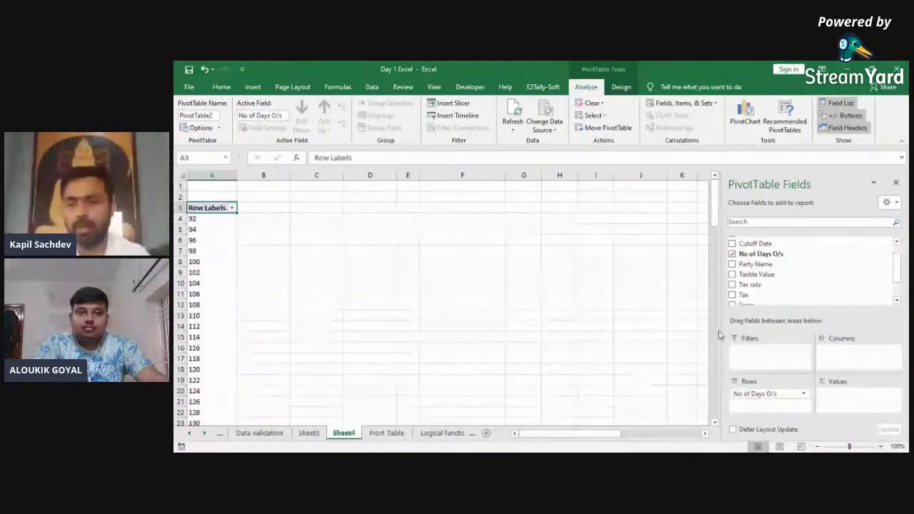
pyautogui.moveTo(758, 281); pyautogui.dragTo(861, 408)
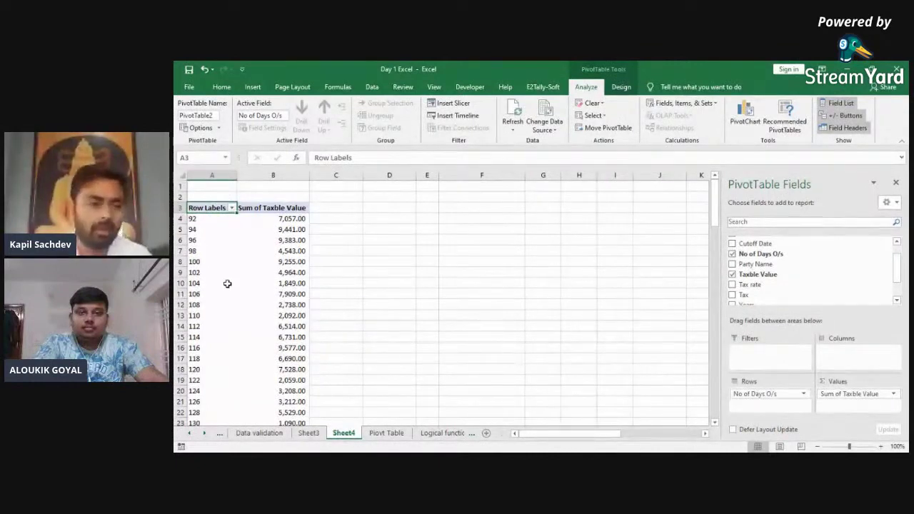
pyautogui.click(196, 260)
pyautogui.click(197, 243)
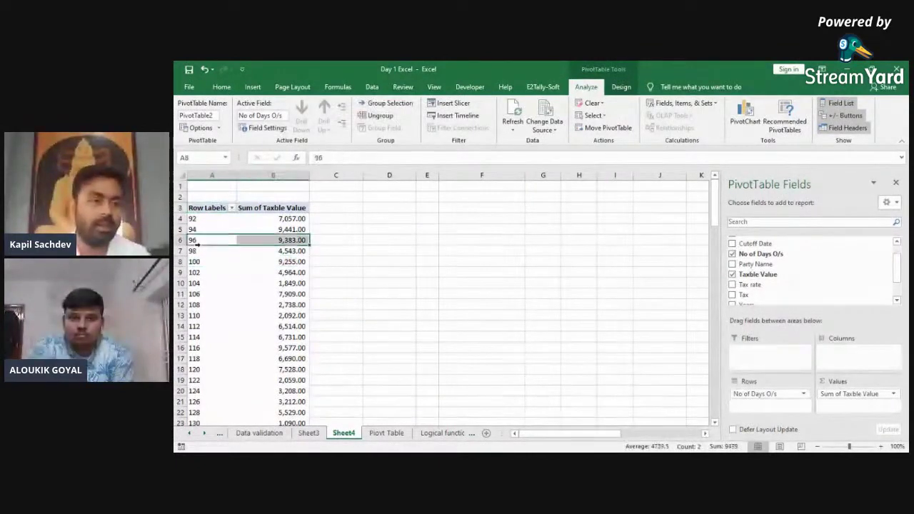
pyautogui.click(204, 276)
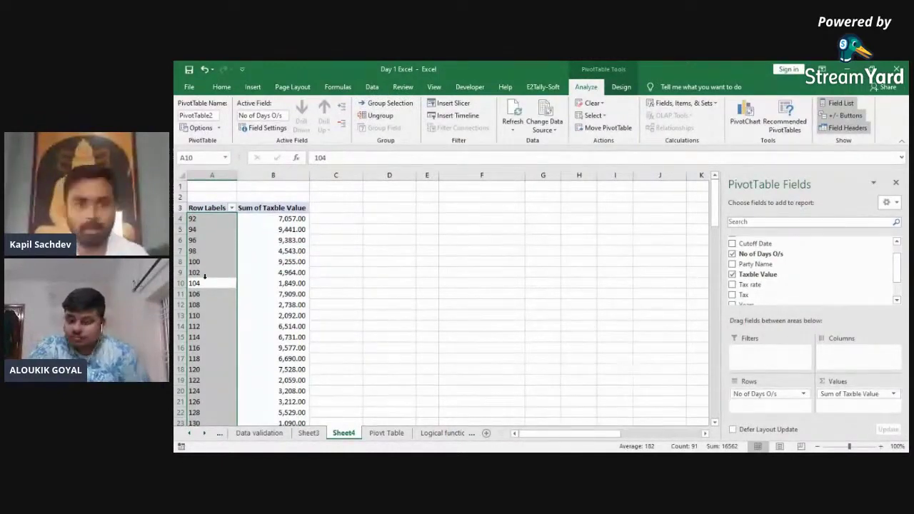
# Step: Group the days-outstanding row labels with an ending value of 180
pyautogui.click(400, 104)
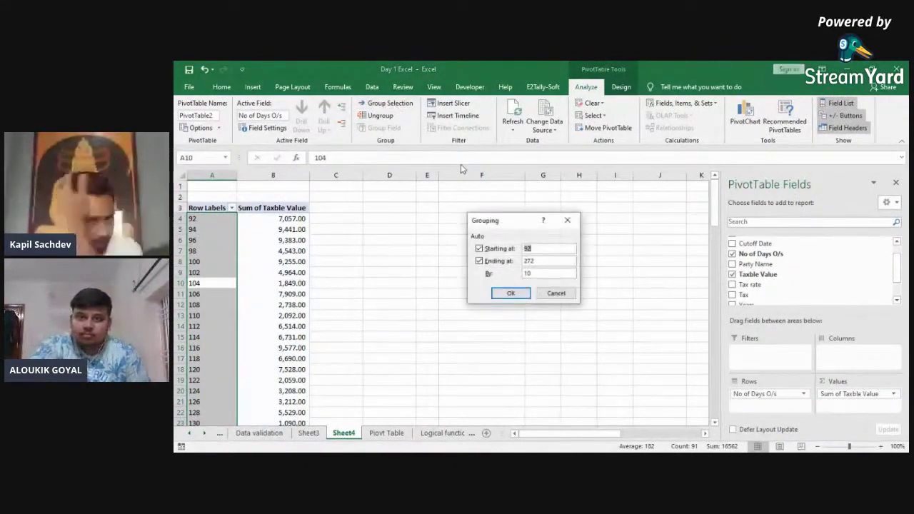
pyautogui.press('BackSpace')
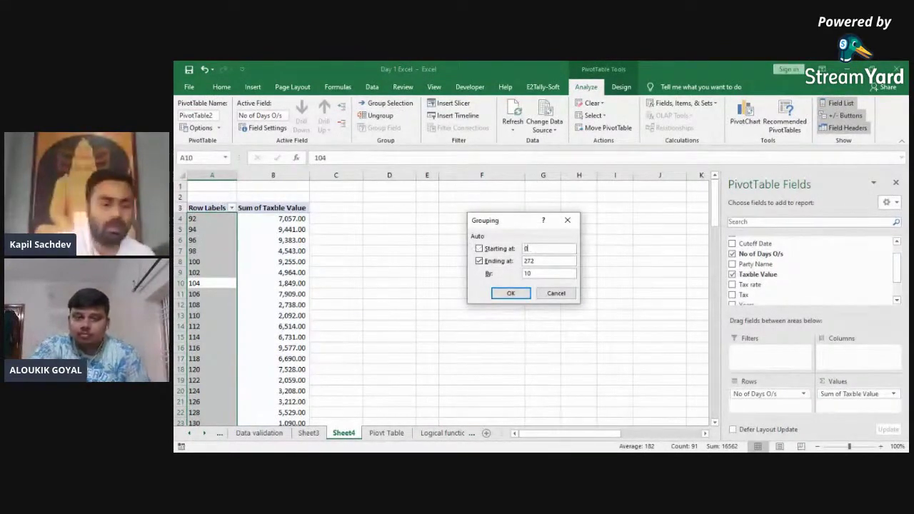
pyautogui.press('Tab')
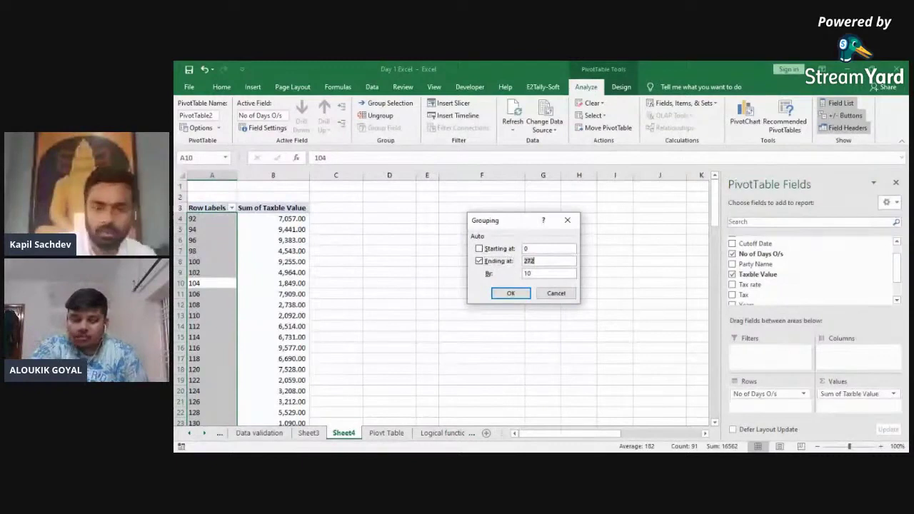
pyautogui.write('18')
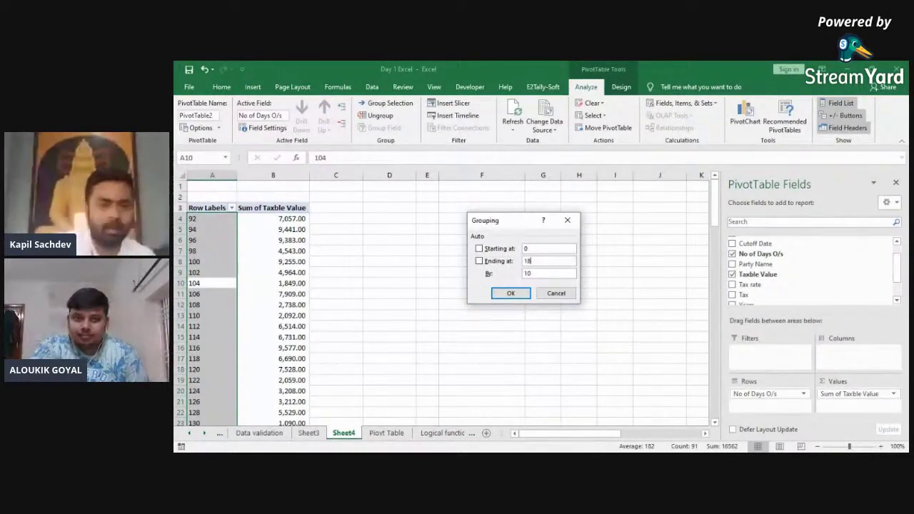
pyautogui.write('0')
pyautogui.press('Tab')
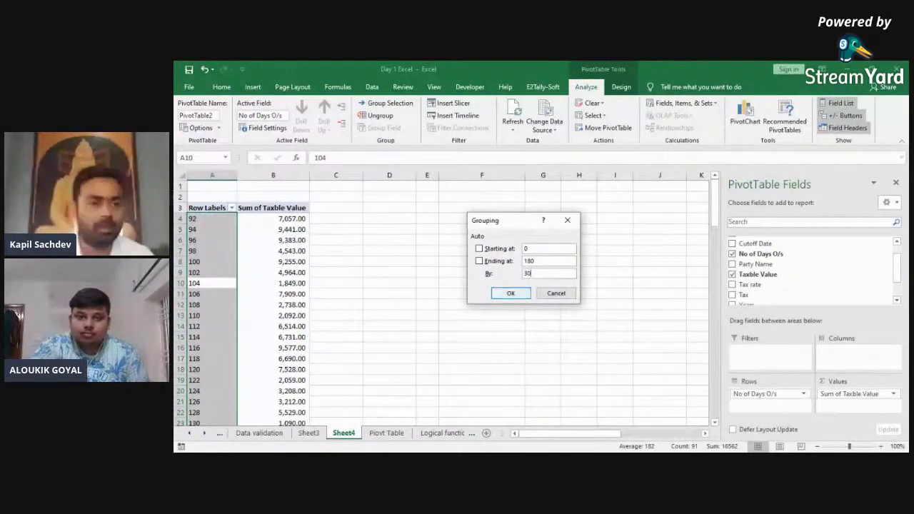
pyautogui.click(515, 292)
pyautogui.press('Down')
pyautogui.hotkey('shift', 'Right')
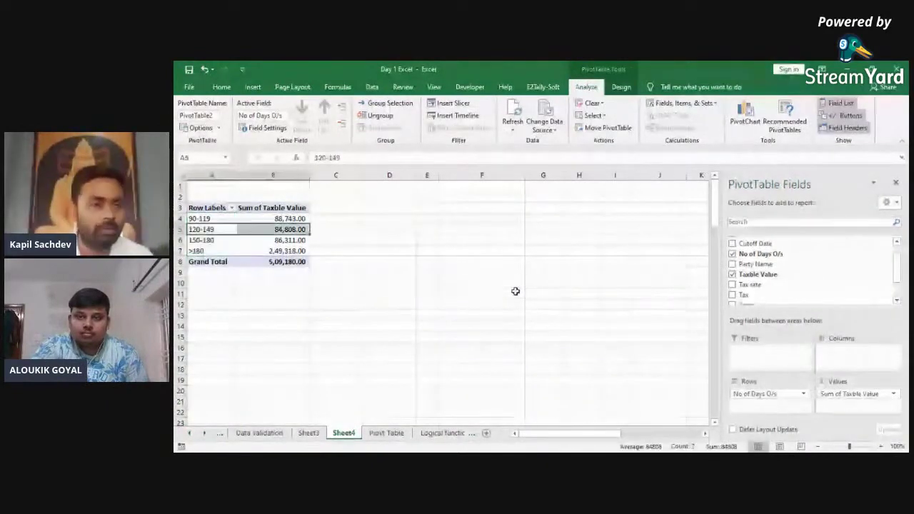
pyautogui.press('Up')
pyautogui.hotkey('shift', 'Right')
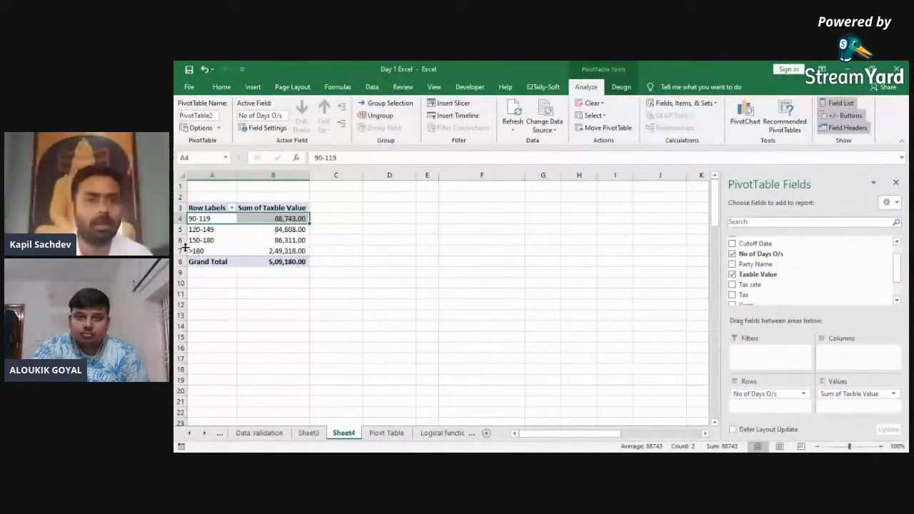
# Step: Regroup with a 90-day bucket size, then settle on 30-day buckets
pyautogui.click(385, 104)
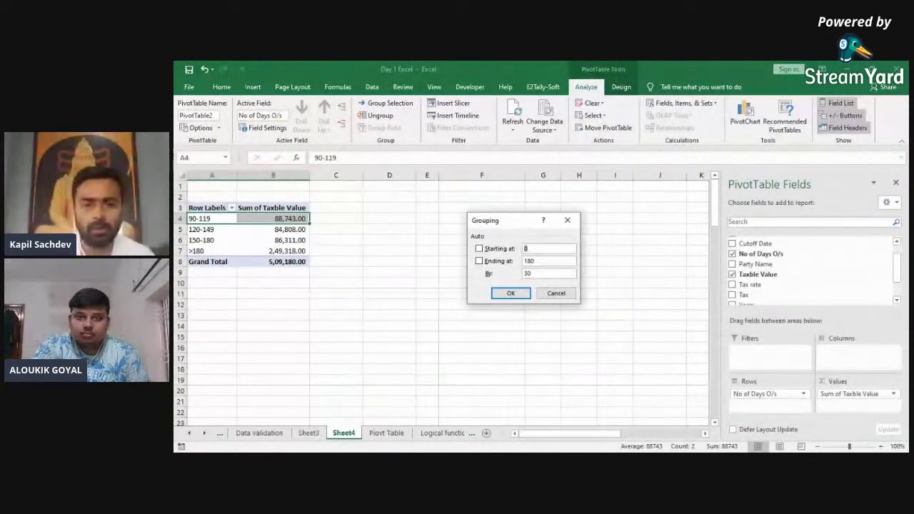
pyautogui.press('BackSpace')
pyautogui.press('BackSpace')
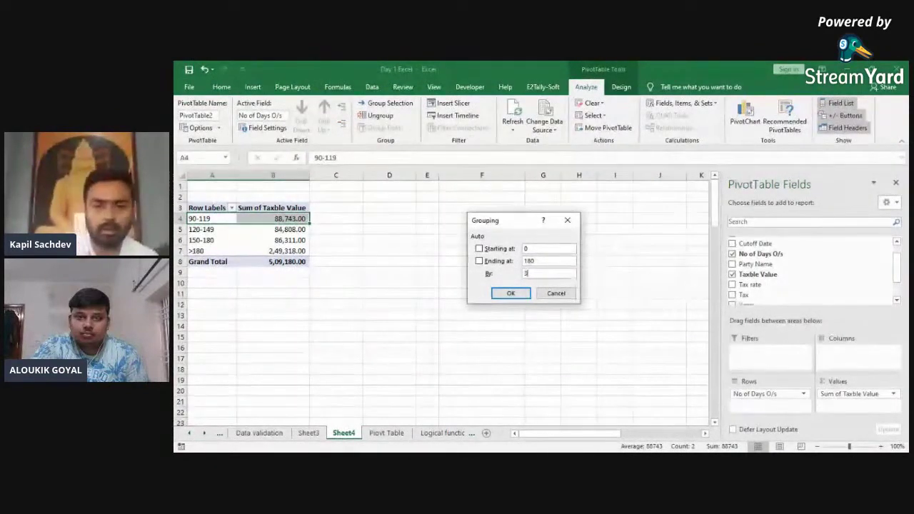
pyautogui.press('Return')
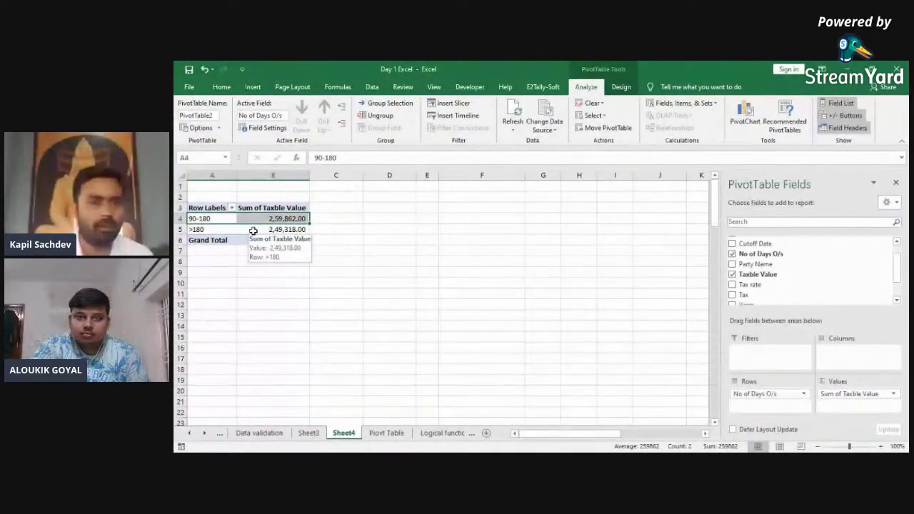
pyautogui.click(390, 104)
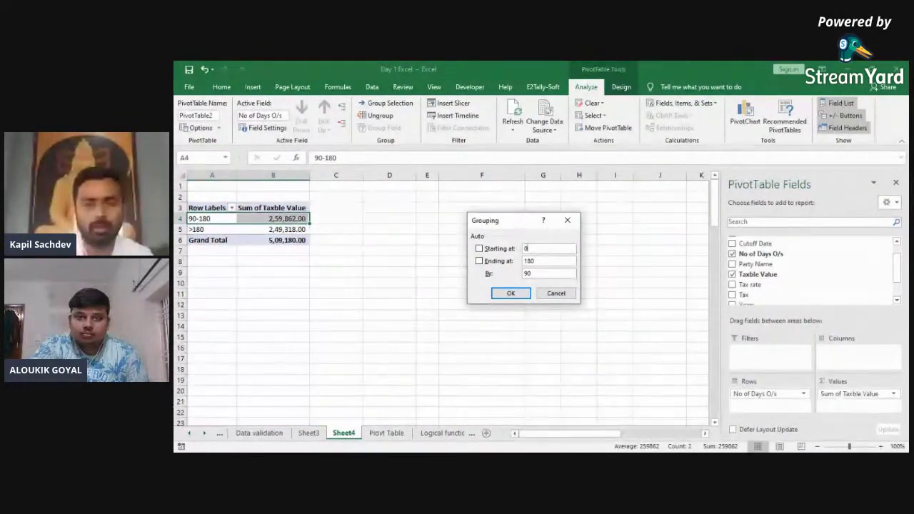
pyautogui.click(536, 274)
pyautogui.press('BackSpace')
pyautogui.press('BackSpace')
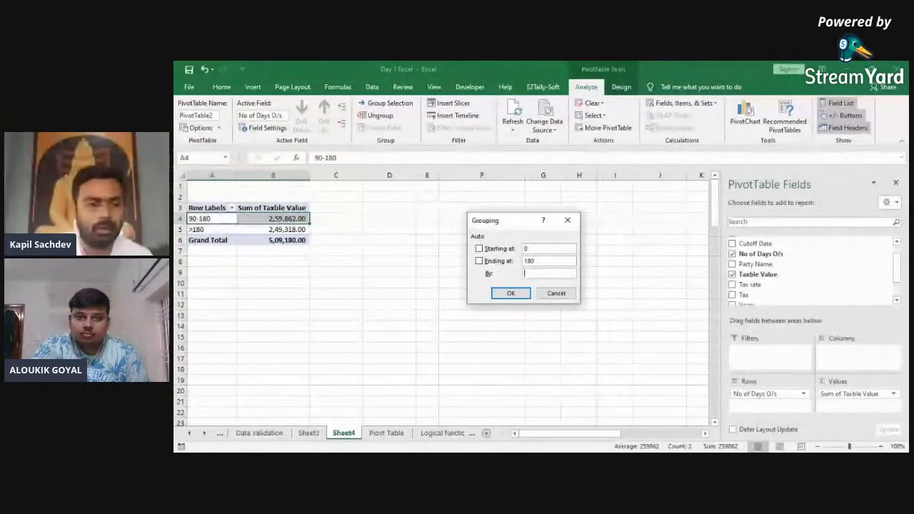
pyautogui.write('30')
pyautogui.press('Return')
# Step: Check the 60-119, 120-180 and >180 bucket labels and totals
pyautogui.click(212, 229)
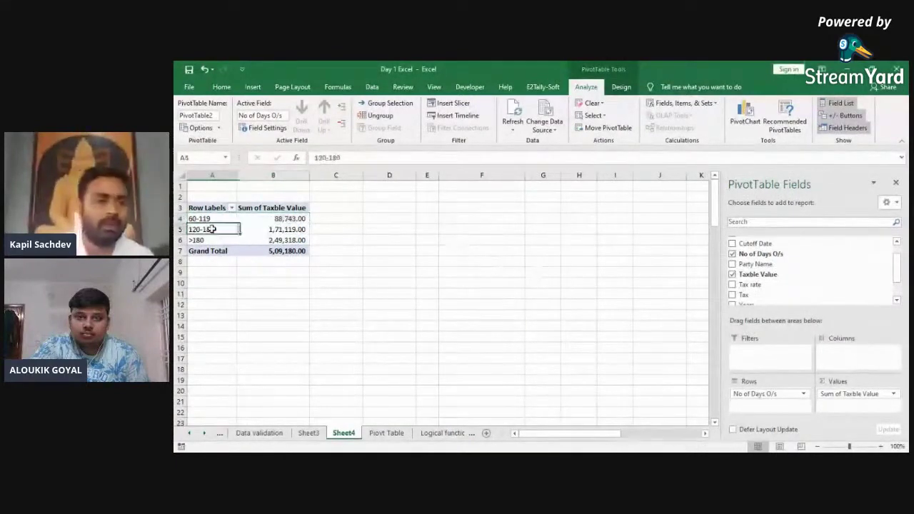
pyautogui.press('Up')
pyautogui.press('Right')
pyautogui.press('Down')
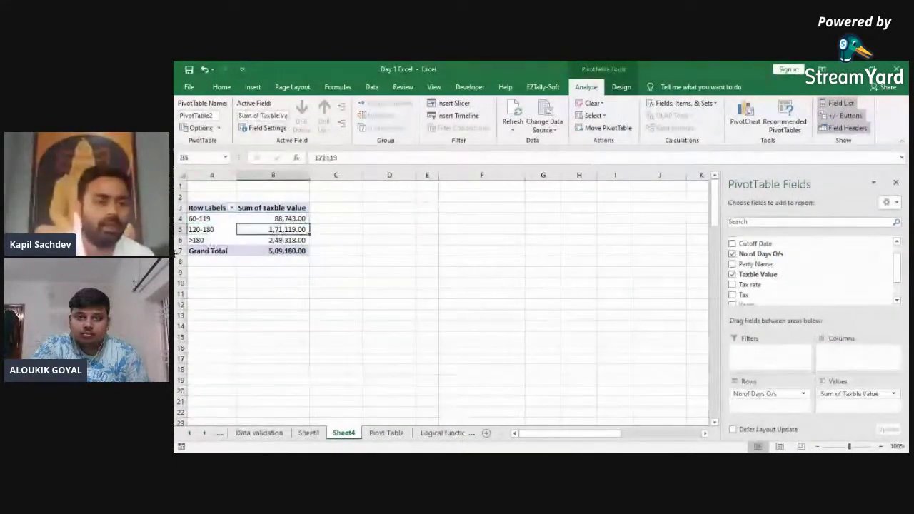
pyautogui.press('Left')
pyautogui.press('Down')
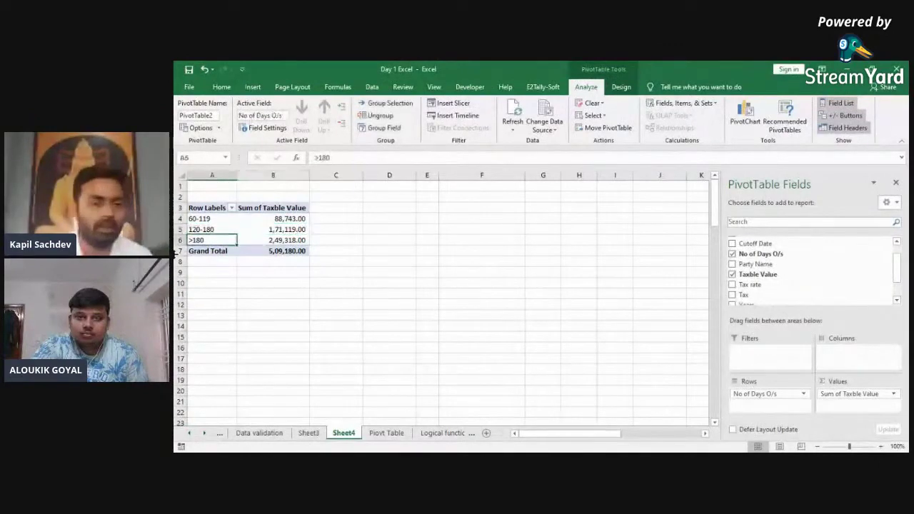
pyautogui.press('Right')
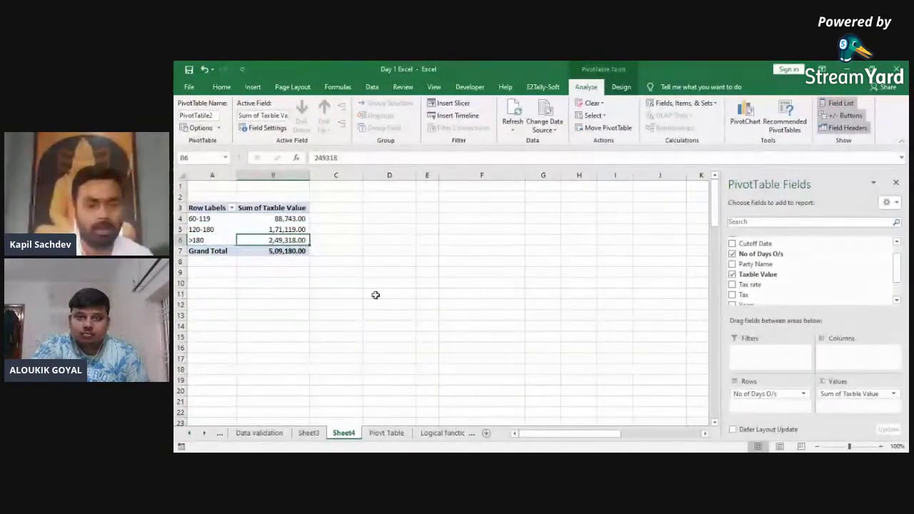
# Step: Inspect the Cutoff Date column on the invoice data sheet down to the last invoice
pyautogui.click(386, 432)
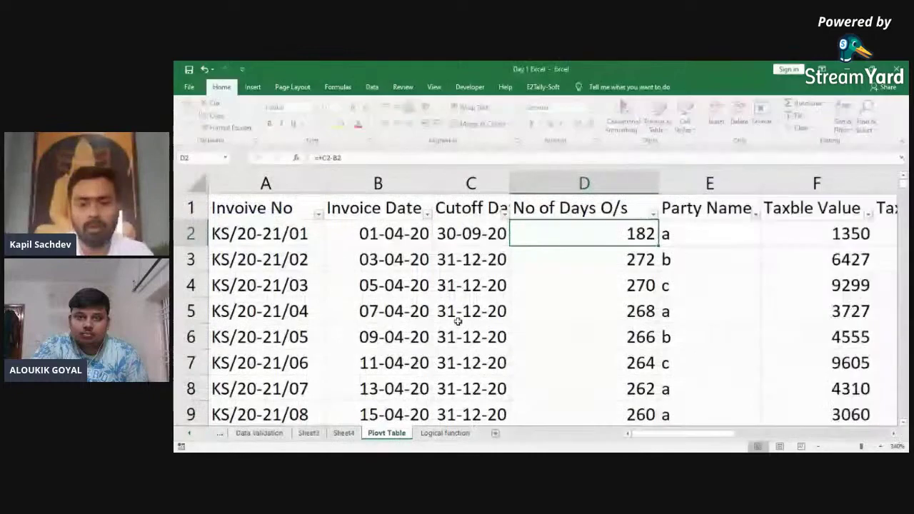
pyautogui.hotkey('ctrl', 'Down')
pyautogui.hotkey('ctrl', 'Up')
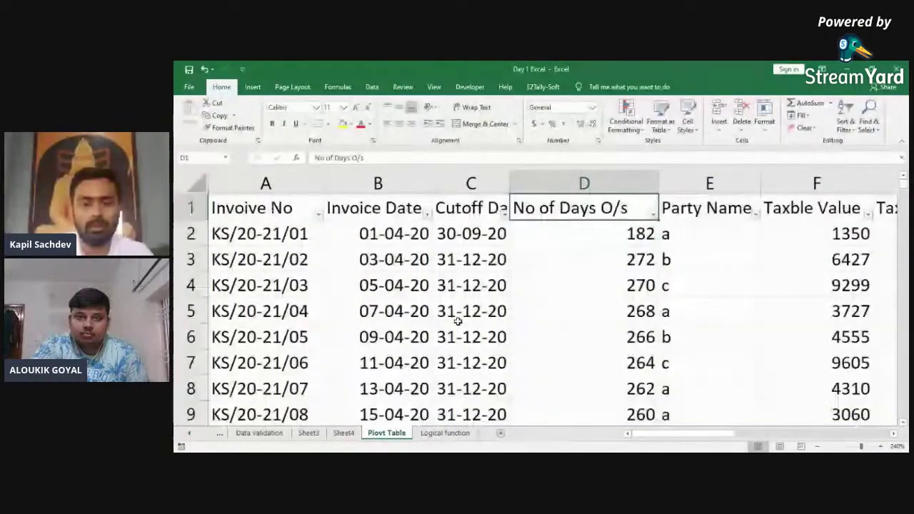
pyautogui.press('Left')
pyautogui.hotkey('ctrl', 'Down')
pyautogui.hotkey('ctrl', 'Up')
pyautogui.press('Down')
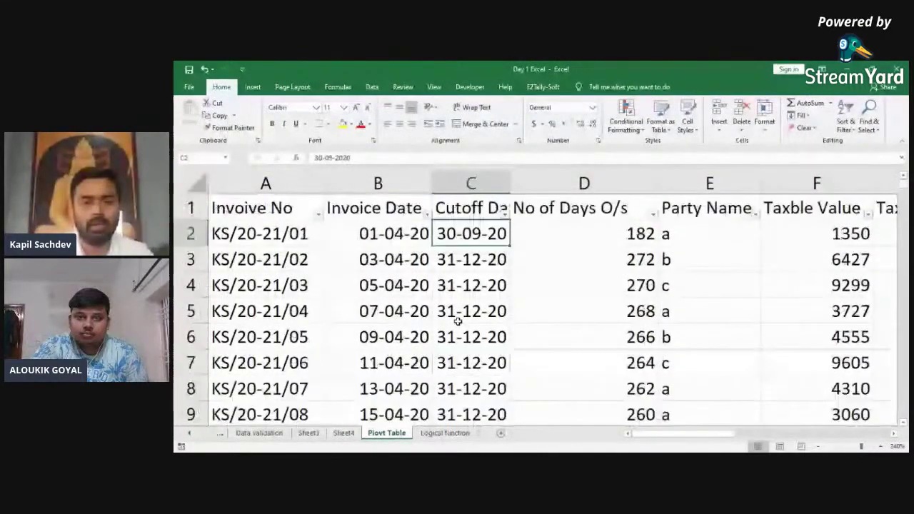
pyautogui.hotkey('ctrl', 'shift', 'Down')
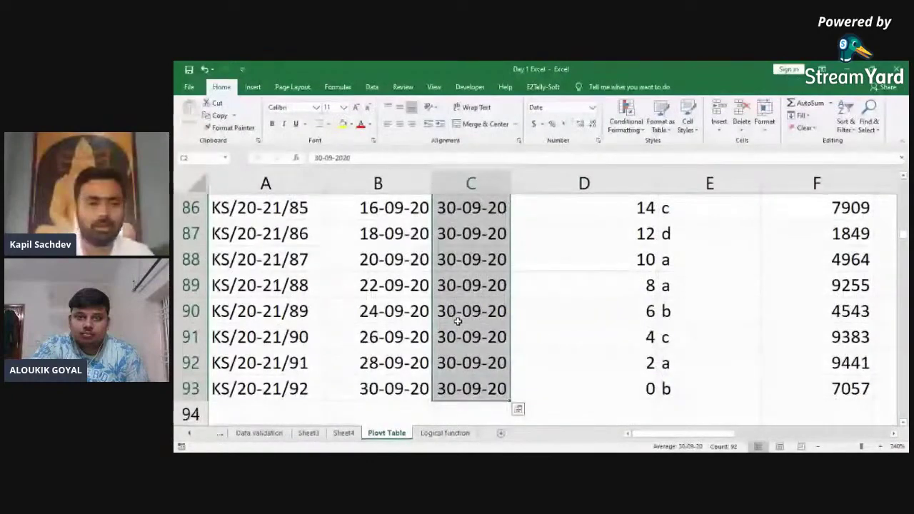
# Step: Refresh the Sheet4 pivot and review the 0-59, 60-119, 120-180 and >180 bucket totals
pyautogui.hotkey('ctrl', 'pageup')
pyautogui.rightClick(227, 227)
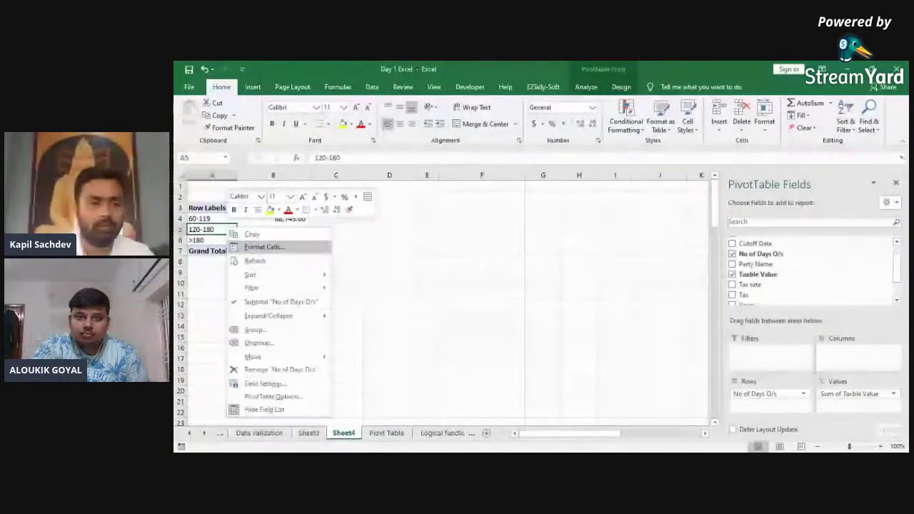
pyautogui.click(255, 261)
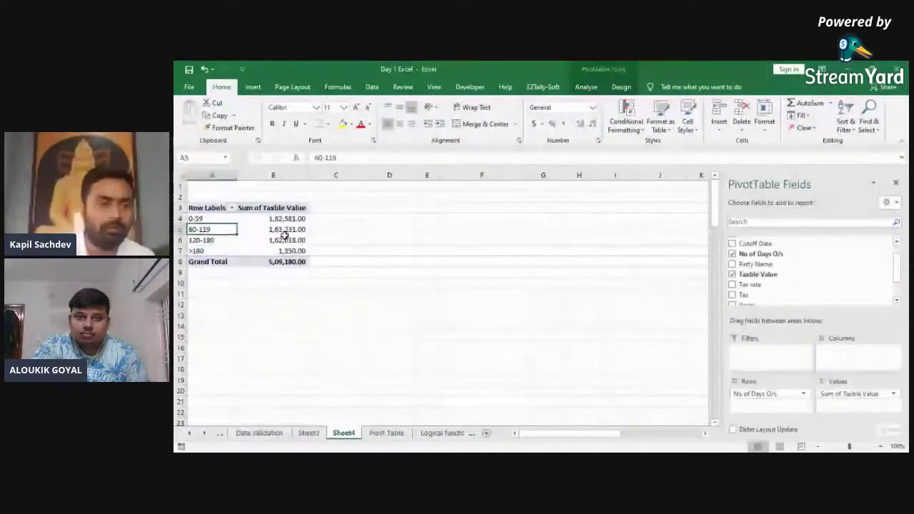
pyautogui.press('Right')
pyautogui.press('Down')
pyautogui.press('Left')
pyautogui.press('Right')
pyautogui.press('Left')
pyautogui.press('Down')
pyautogui.press('Right')
pyautogui.press('Left')
pyautogui.press('Down')
pyautogui.press('Right')
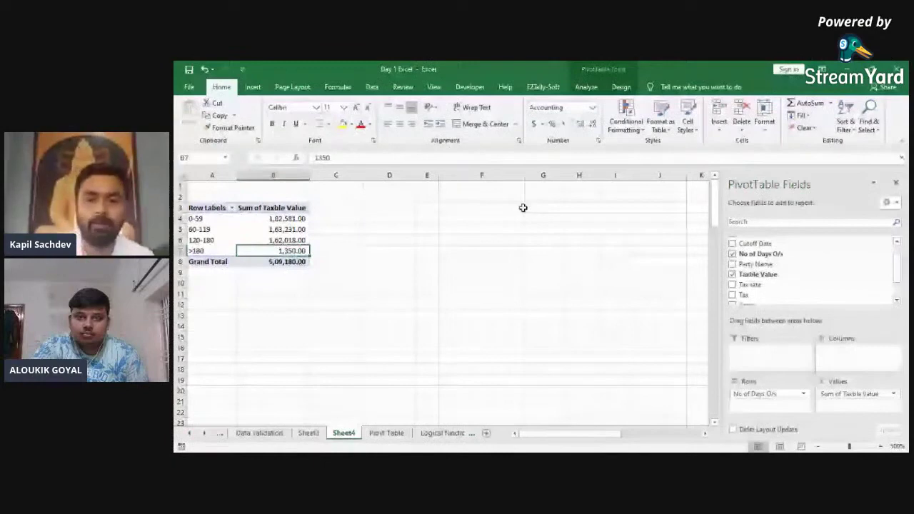
pyautogui.hotkey('ctrl', 'pagedown')
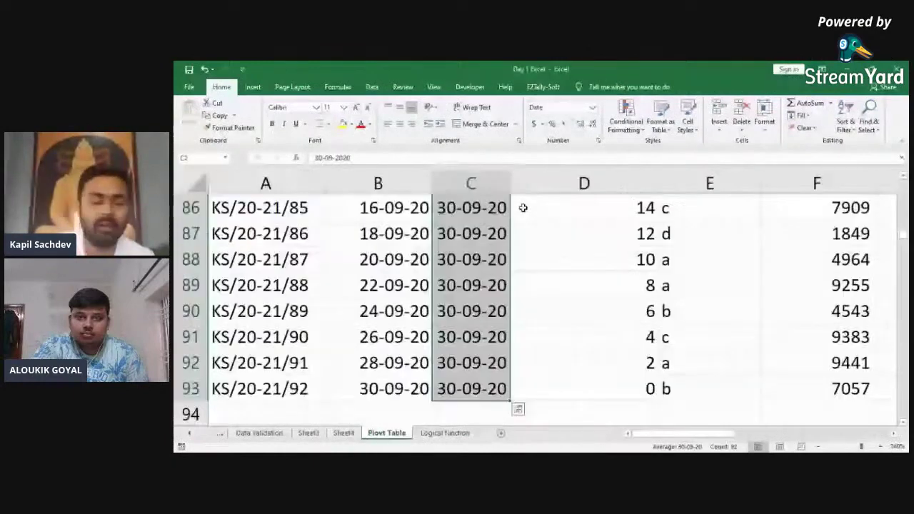
pyautogui.hotkey('ctrl', 'pageup')
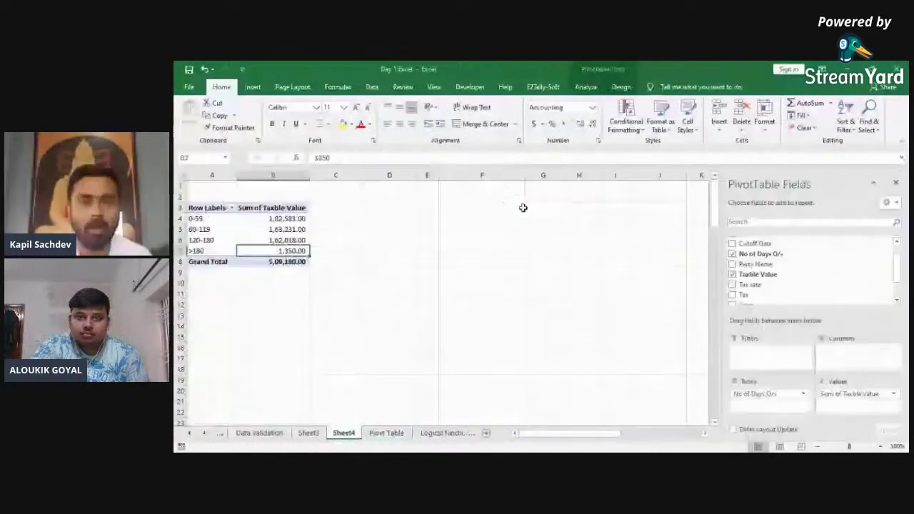
# Step: Regroup days outstanding with an ending value of 360 and check the new bucket totals
pyautogui.click(585, 88)
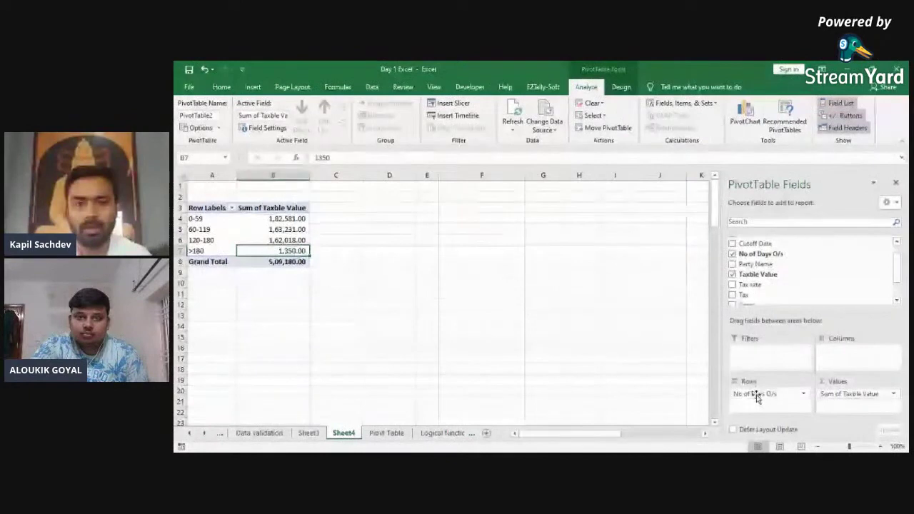
pyautogui.click(755, 394)
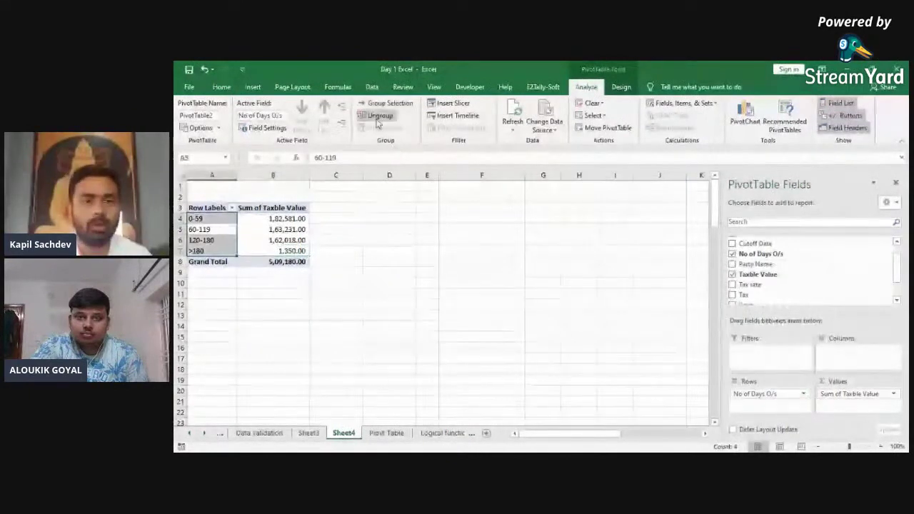
pyautogui.click(386, 103)
pyautogui.press('Tab')
pyautogui.press('Tab')
pyautogui.write('360')
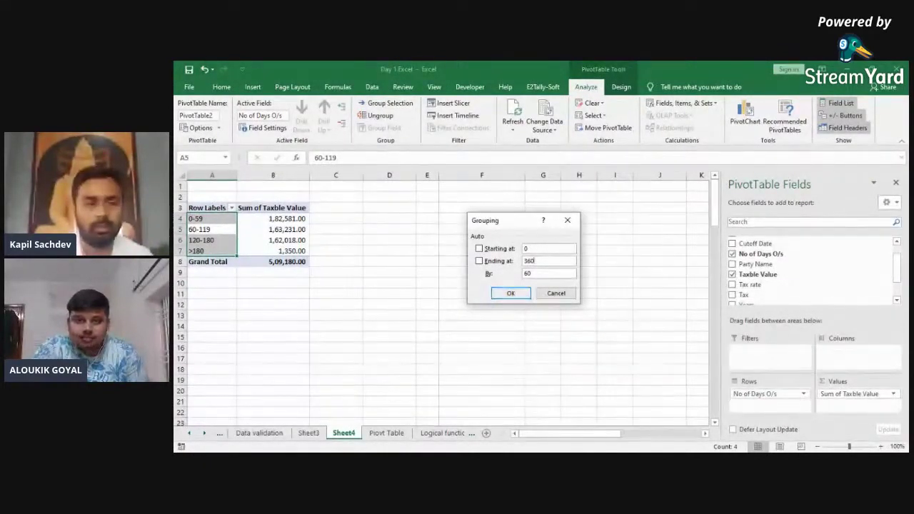
pyautogui.click(500, 294)
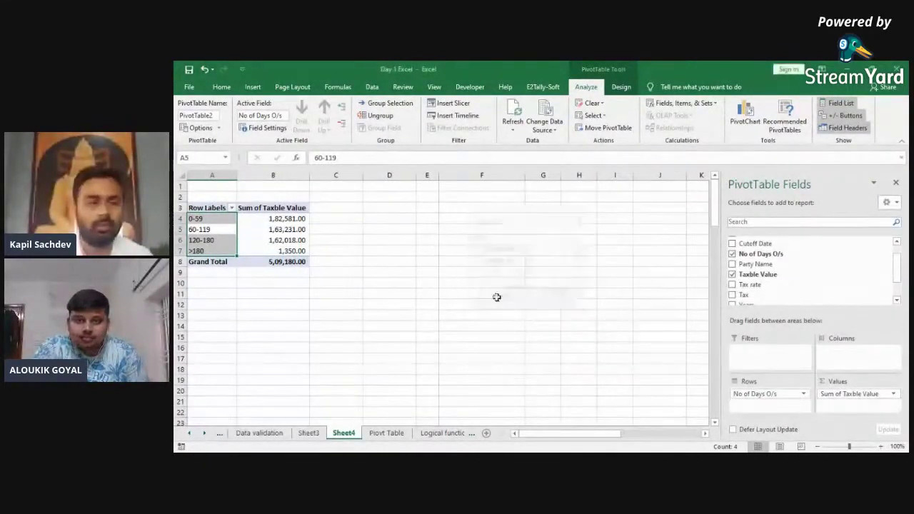
pyautogui.click(260, 220)
pyautogui.click(280, 229)
pyautogui.click(282, 240)
pyautogui.click(282, 251)
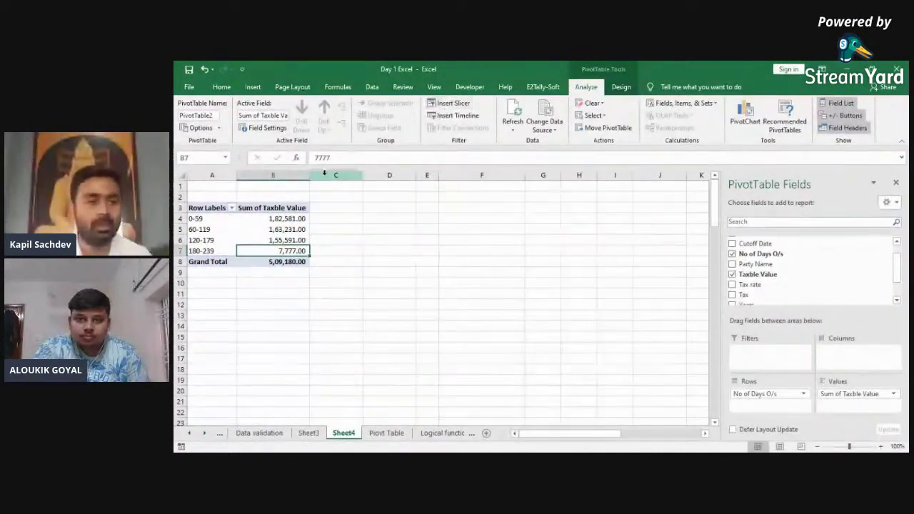
# Step: Regroup with the ending value back at 180, giving 0-59 through >180 buckets
pyautogui.click(214, 230)
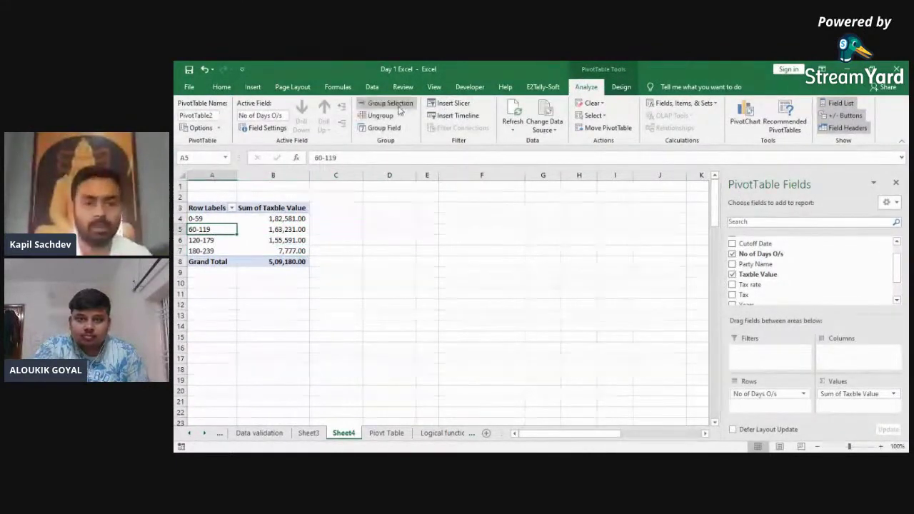
pyautogui.click(385, 102)
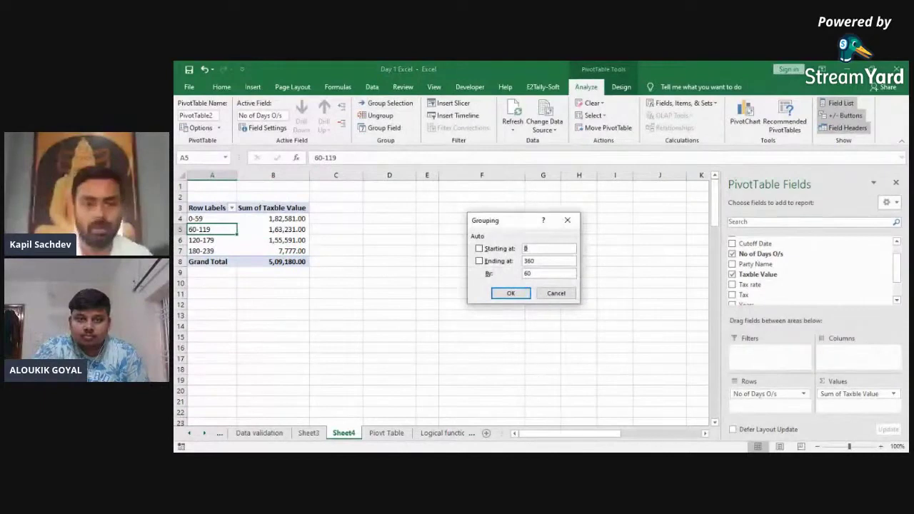
pyautogui.press('Tab')
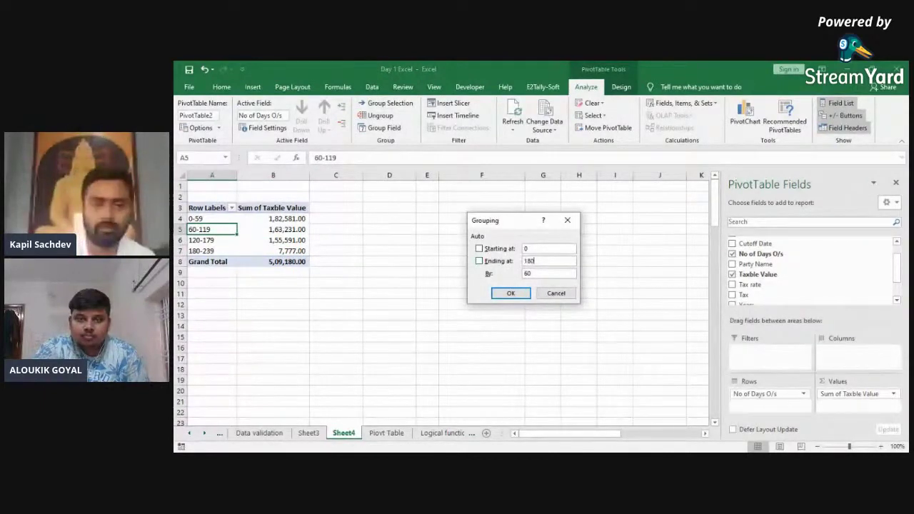
pyautogui.write('180')
pyautogui.press('Return')
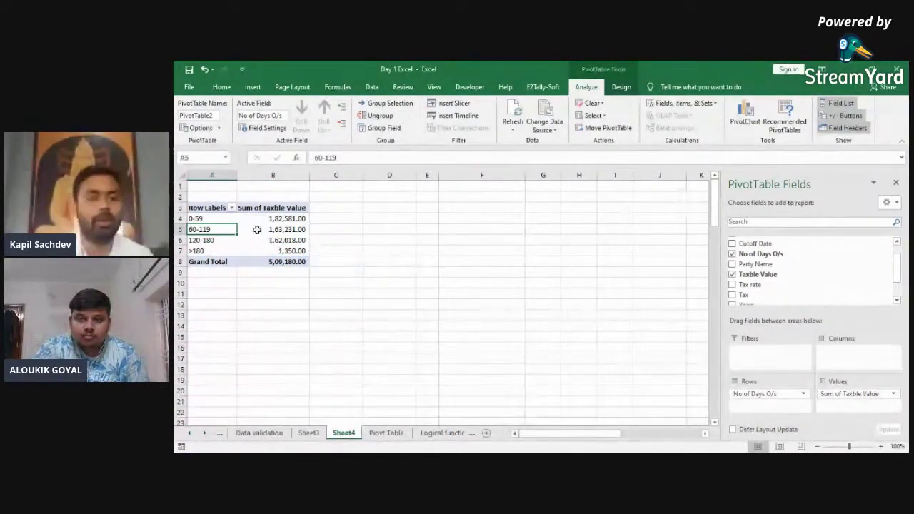
pyautogui.press('Up')
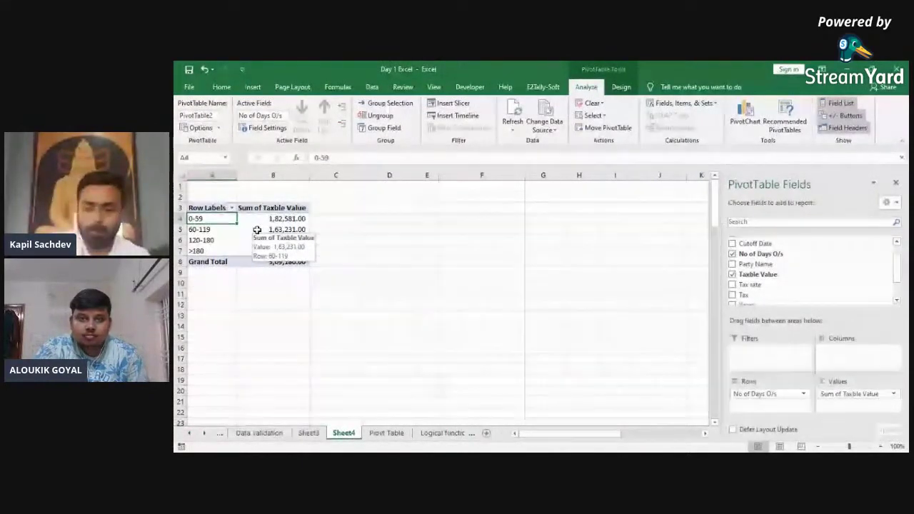
pyautogui.hotkey('ctrl', 'pagedown')
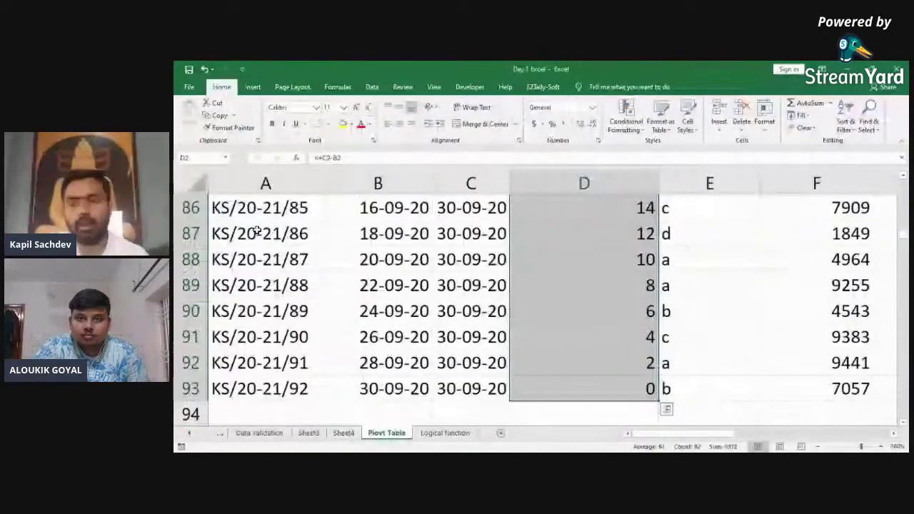
pyautogui.hotkey('ctrl', 'Up')
pyautogui.press('Right')
pyautogui.press('Right')
pyautogui.press('Right')
pyautogui.press('Right')
pyautogui.press('Right')
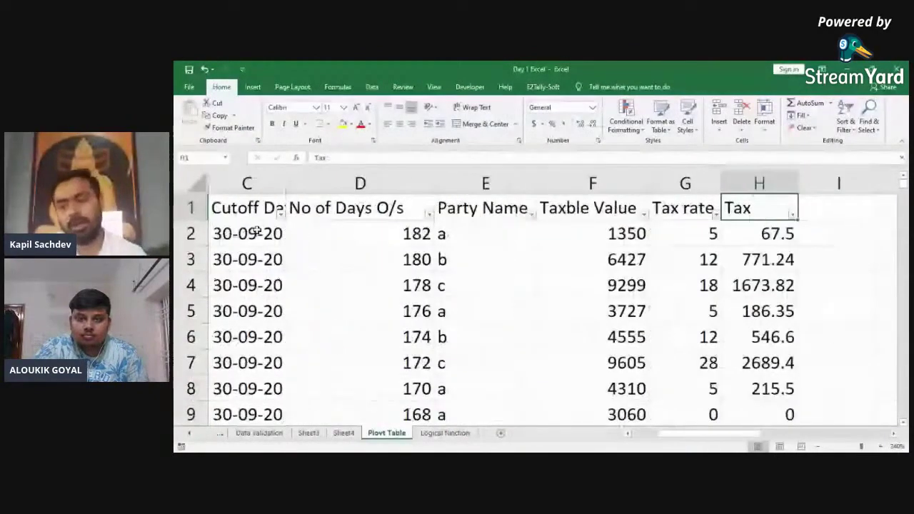
pyautogui.press('Left')
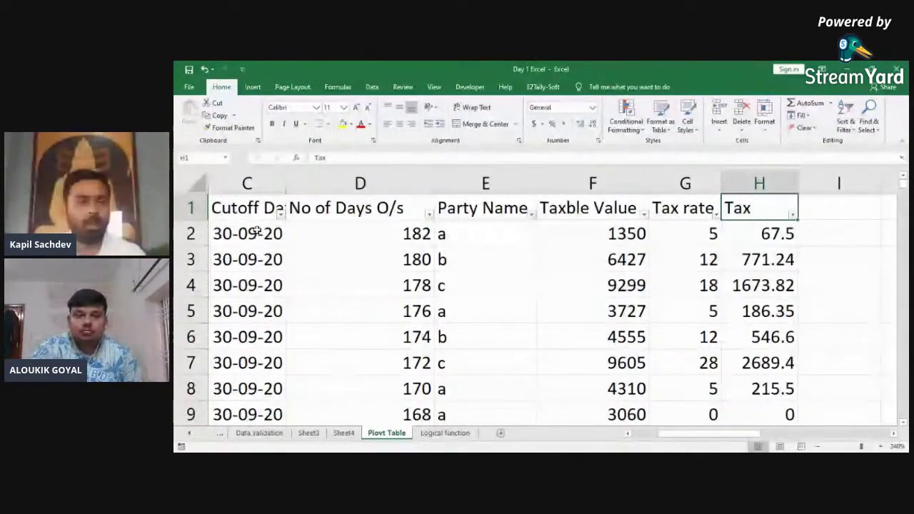
pyautogui.hotkey('ctrl', 'pageup')
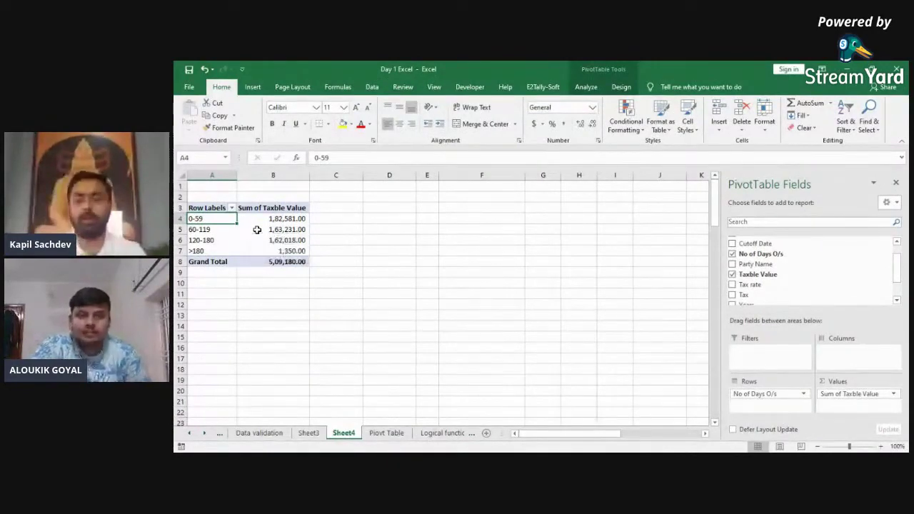
pyautogui.hotkey('ctrl', 'pagedown')
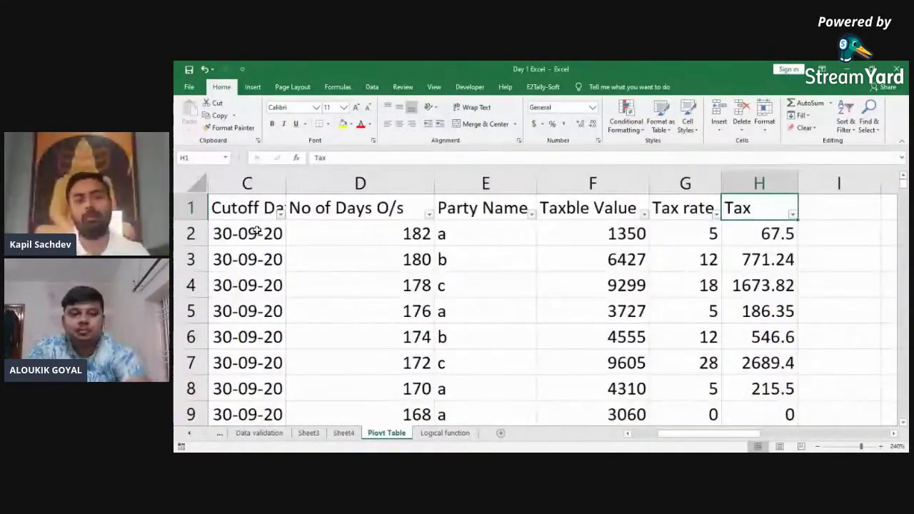
pyautogui.hotkey('ctrl', 'pageup')
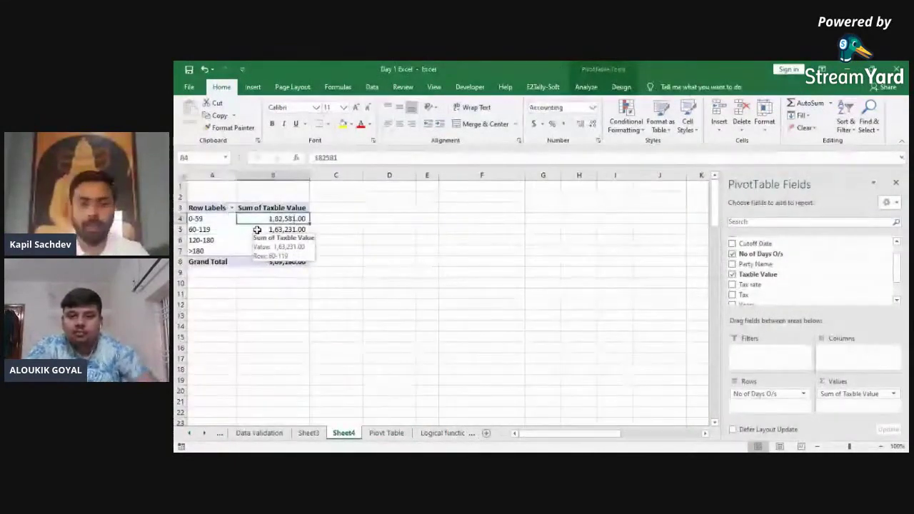
# Step: Select a pivot value cell and open Fields, Items & Sets on PivotTable Analyze
pyautogui.click(590, 90)
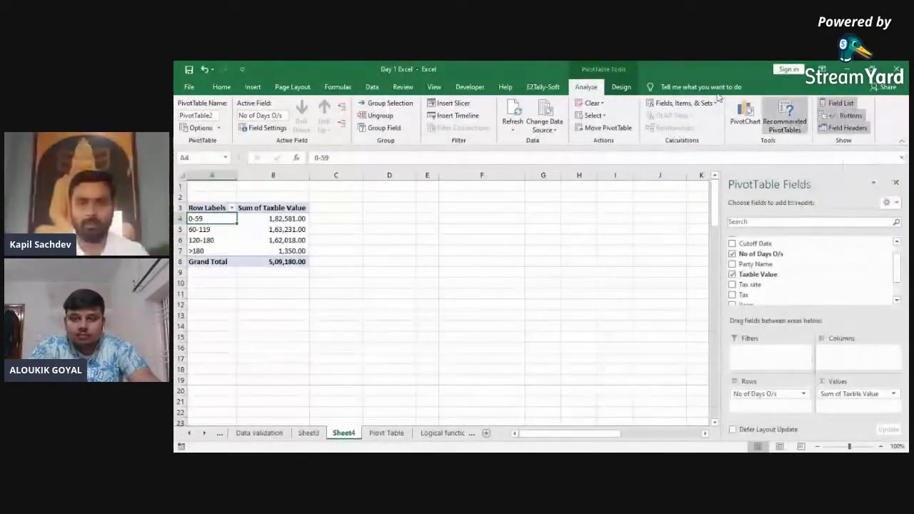
pyautogui.click(621, 87)
pyautogui.click(585, 87)
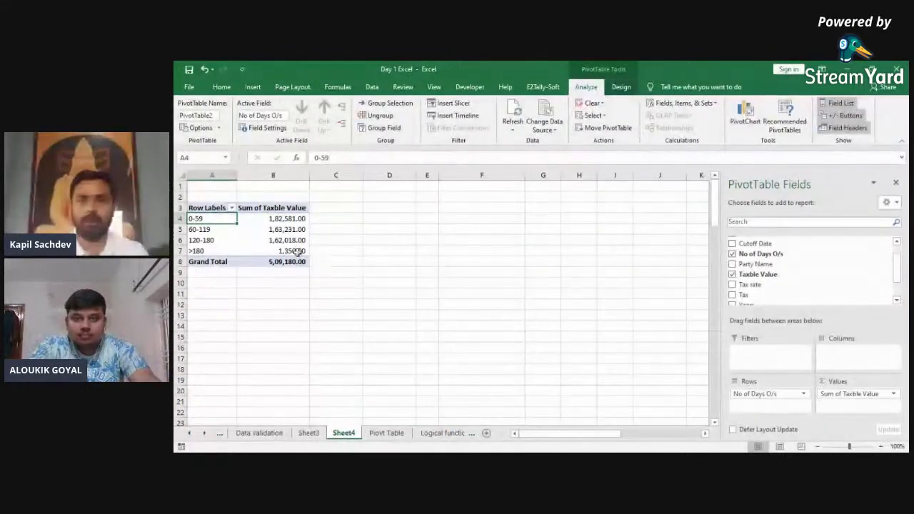
pyautogui.click(265, 243)
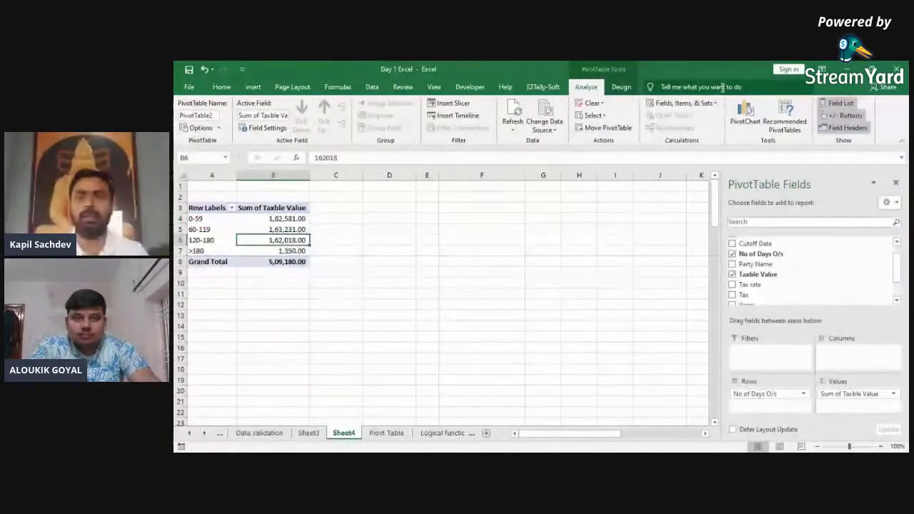
pyautogui.click(690, 105)
pyautogui.click(684, 117)
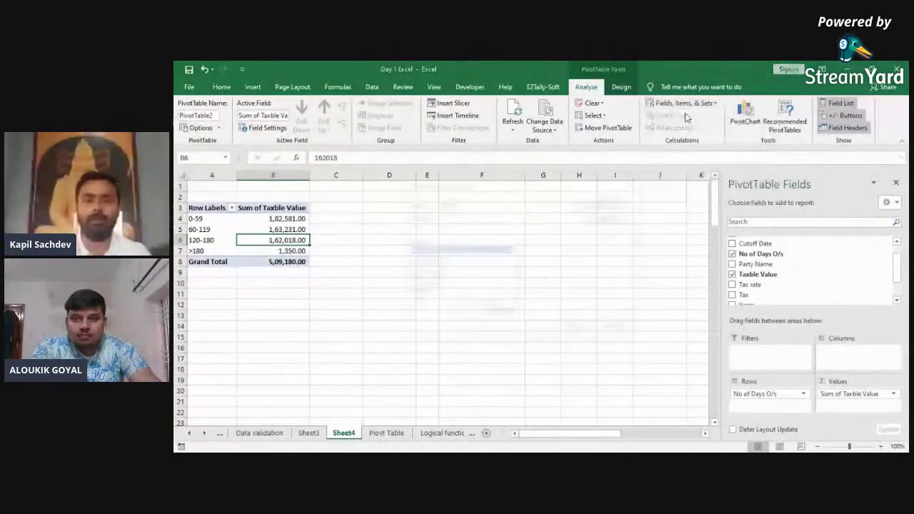
pyautogui.write('Inv')
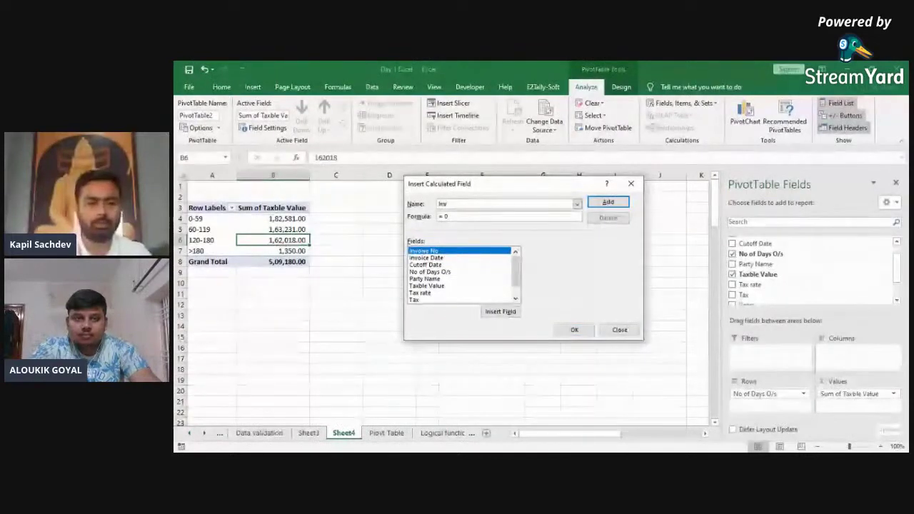
pyautogui.write('oice Value')
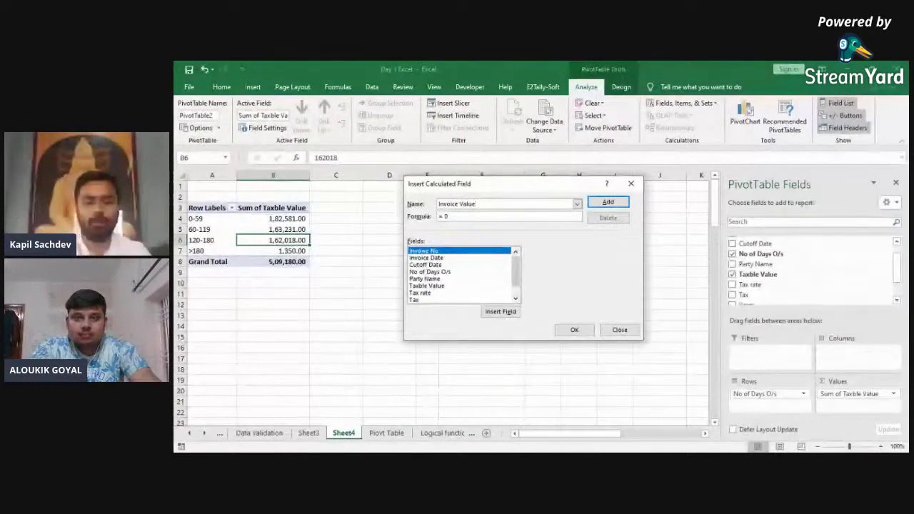
pyautogui.press('BackSpace')
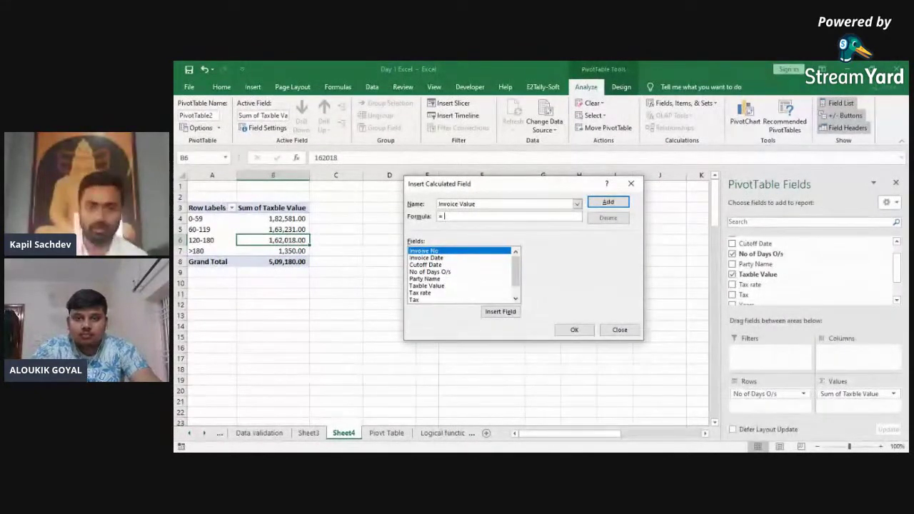
pyautogui.click(619, 330)
# Step: On the Piovt Table sheet, insert a column before Taxble Value headed 'Invoice Value'
pyautogui.hotkey('ctrl', 'pagedown')
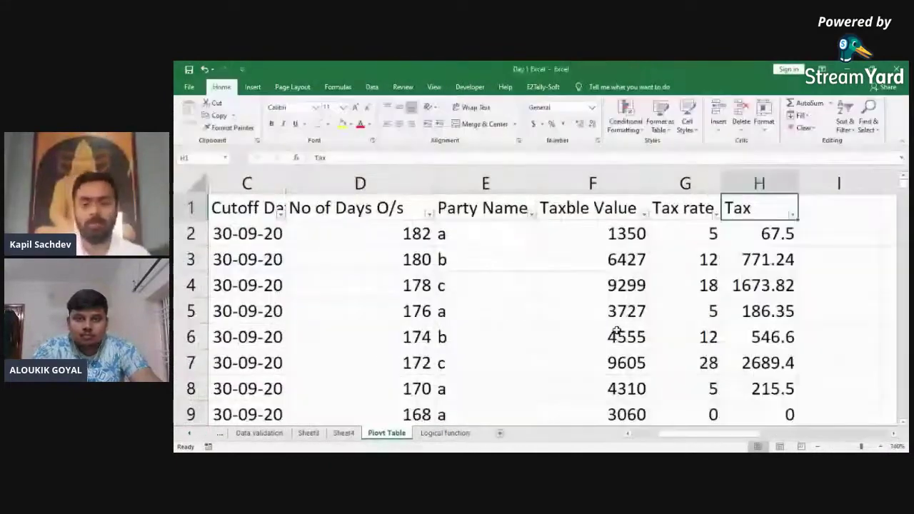
pyautogui.hotkey('ctrl', 'space')
pyautogui.hotkey('ctrl', 'shift', '=')
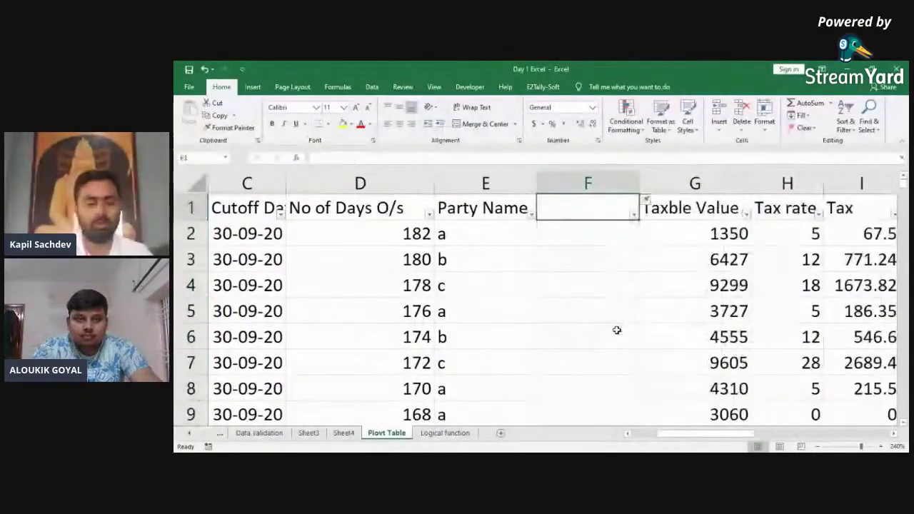
pyautogui.write('Invoi')
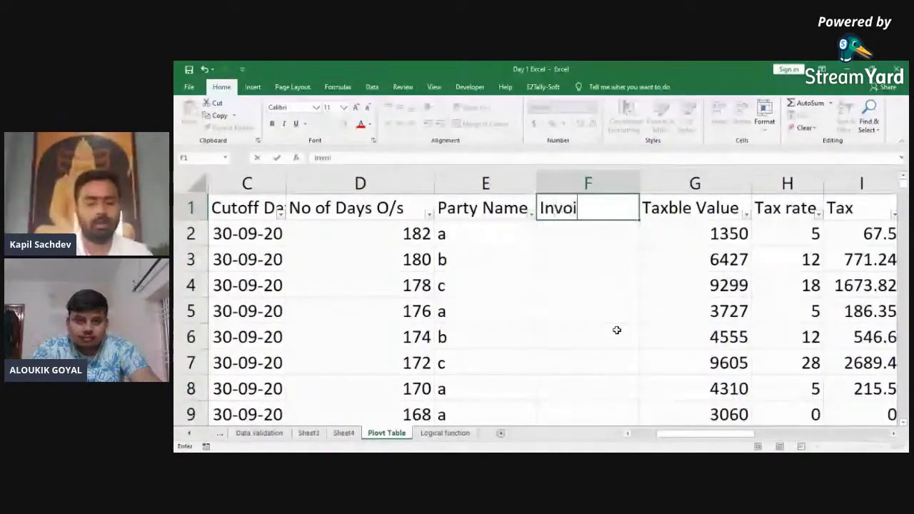
pyautogui.write('ce Value')
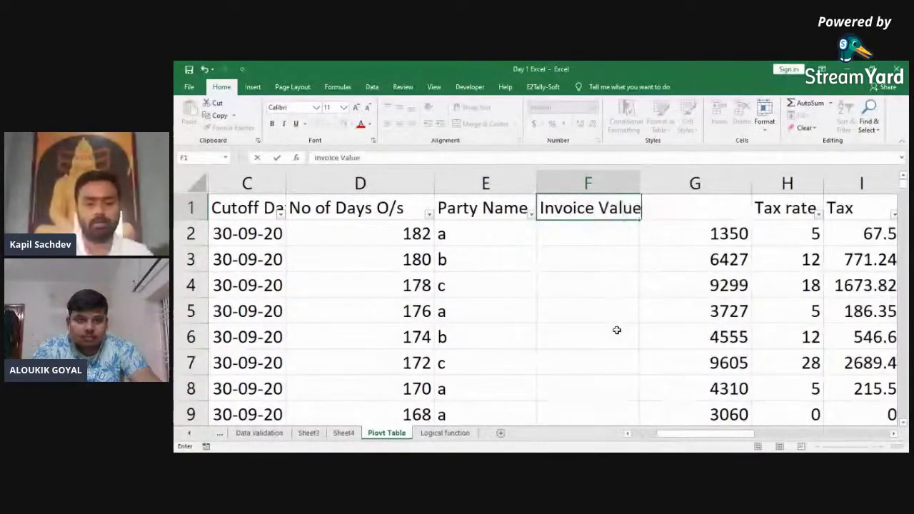
pyautogui.press('Return')
# Step: Autofit column F and enter the invoice value formula =G2+I2 in F2
pyautogui.press('Up')
pyautogui.hotkey('ctrl', 'space')
pyautogui.hotkey('alt', 'h')
pyautogui.press('o')
pyautogui.press('i')
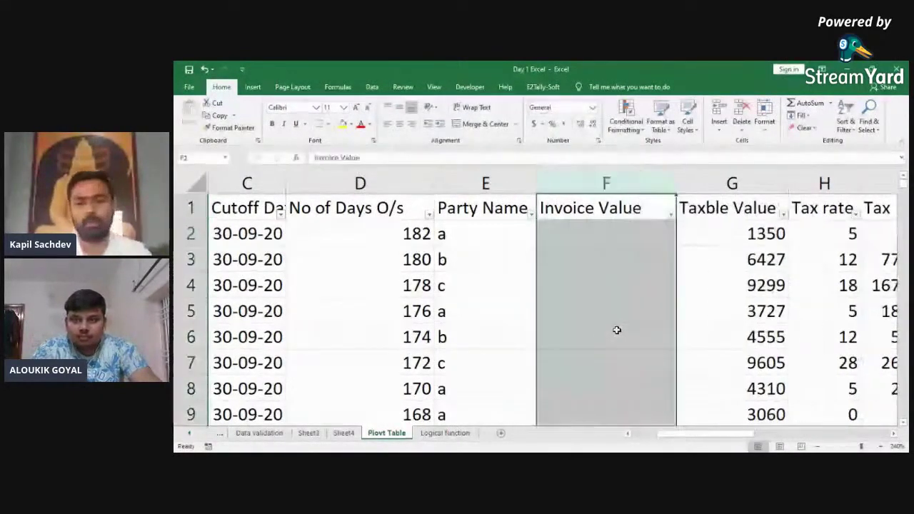
pyautogui.press('Down')
pyautogui.write('+')
pyautogui.press('Right')
pyautogui.write('+')
pyautogui.press('Right')
pyautogui.press('Right')
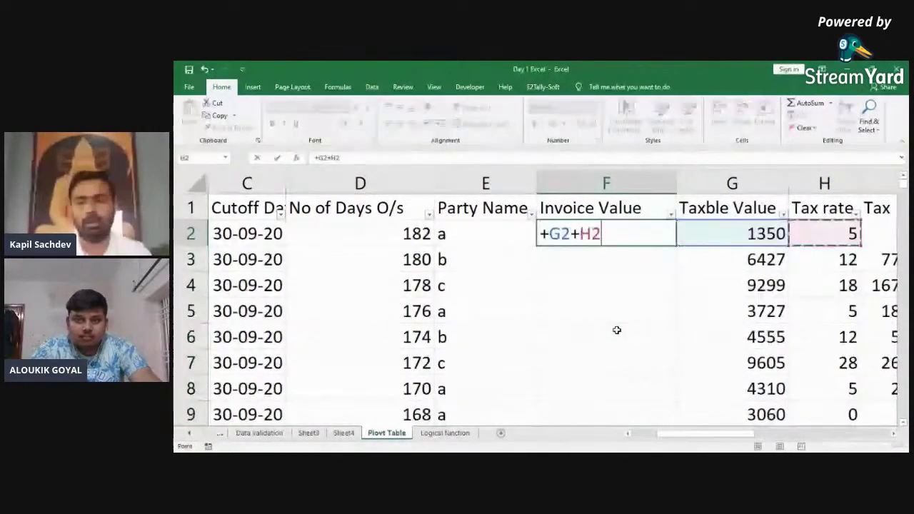
pyautogui.hotkey('ctrl', 'Return')
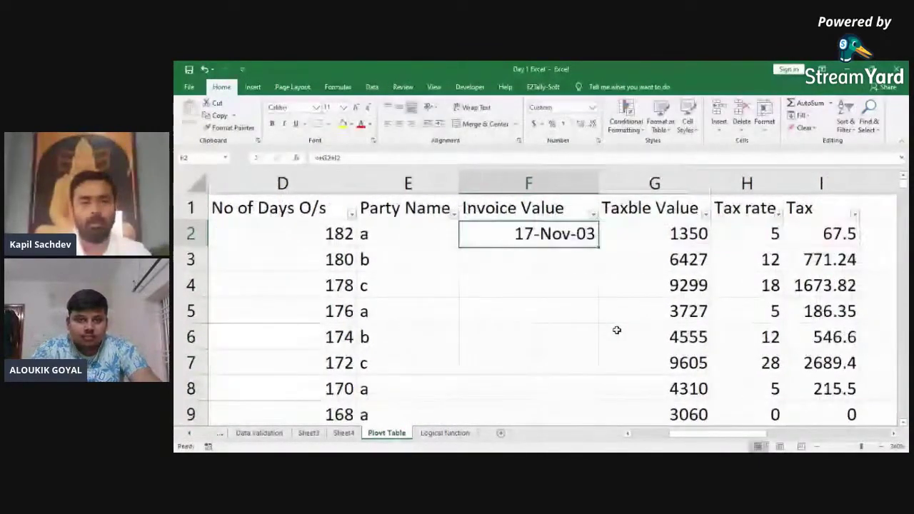
# Step: Fill the formula down to the last data row and format the Invoice Value column as General
pyautogui.press('Left')
pyautogui.hotkey('ctrl', 'Down')
pyautogui.press('Right')
pyautogui.hotkey('ctrl', 'shift', 'Up')
pyautogui.hotkey('ctrl', 'd')
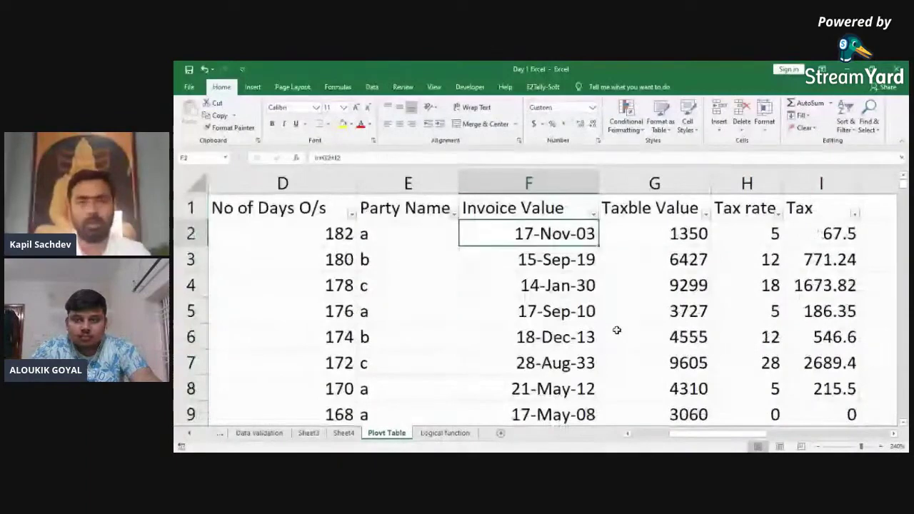
pyautogui.click(592, 108)
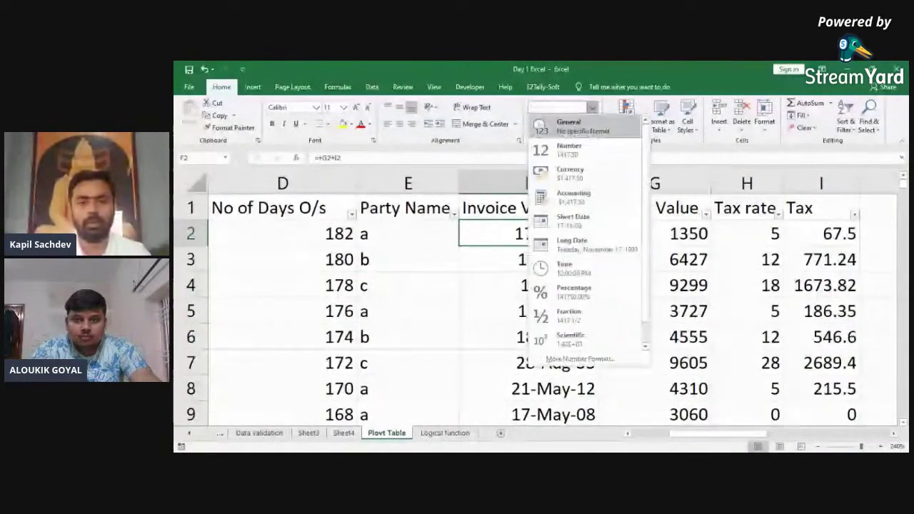
pyautogui.click(591, 127)
pyautogui.hotkey('ctrl', 'shift', 'Down')
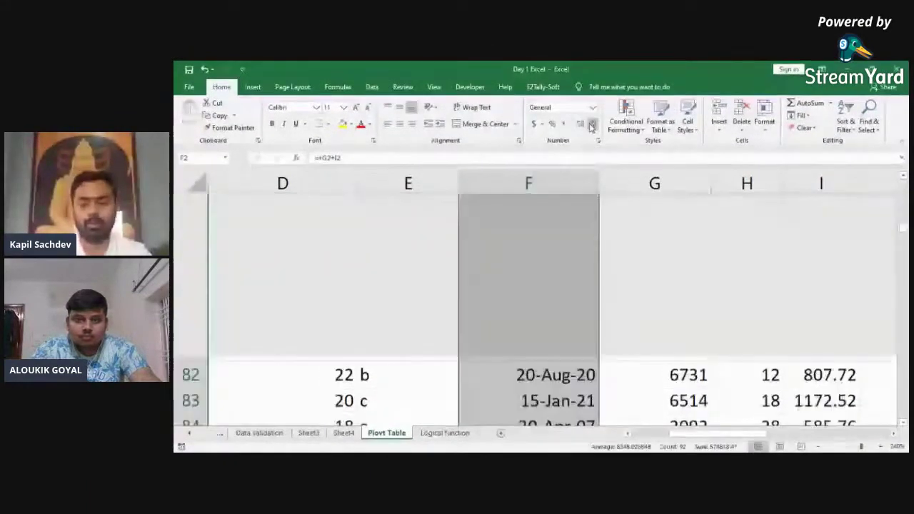
pyautogui.hotkey('ctrl', 'pageup')
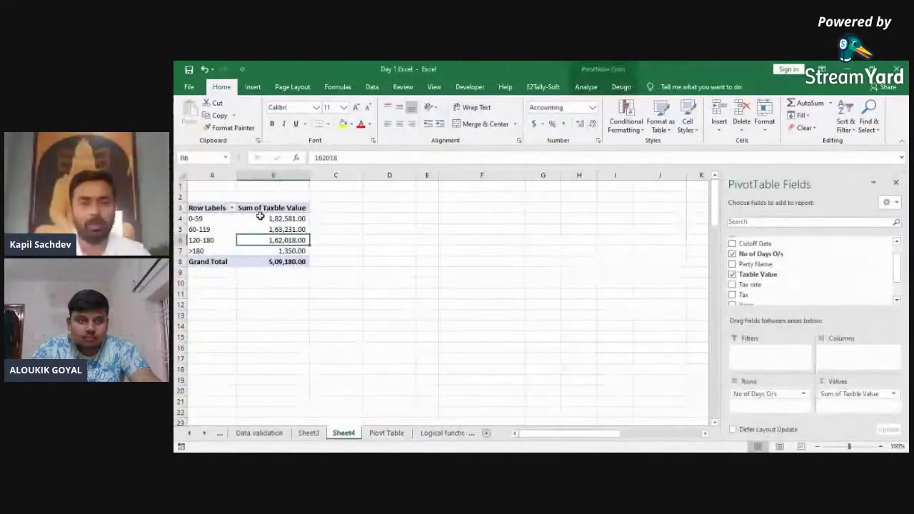
# Step: Refresh the Sheet4 pivot so it picks up the new Invoice Value column
pyautogui.rightClick(260, 218)
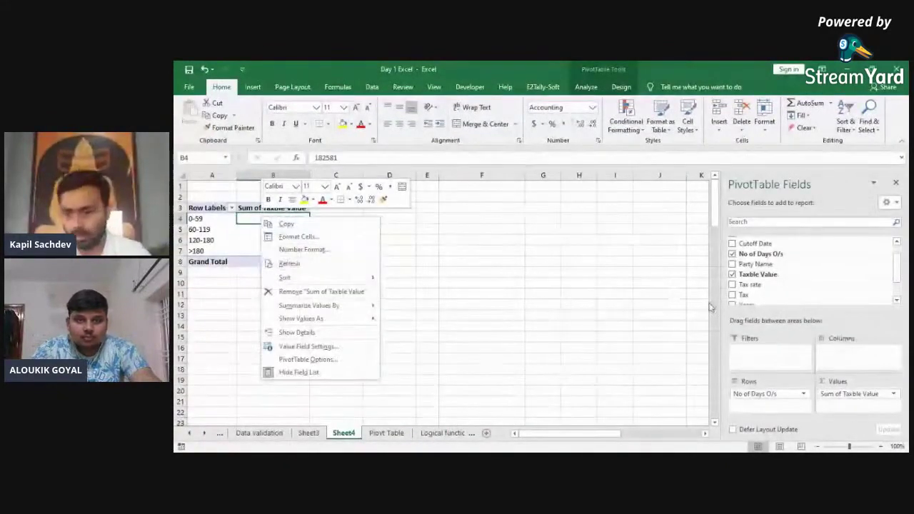
pyautogui.click(896, 266)
pyautogui.moveTo(895, 267); pyautogui.dragTo(899, 286)
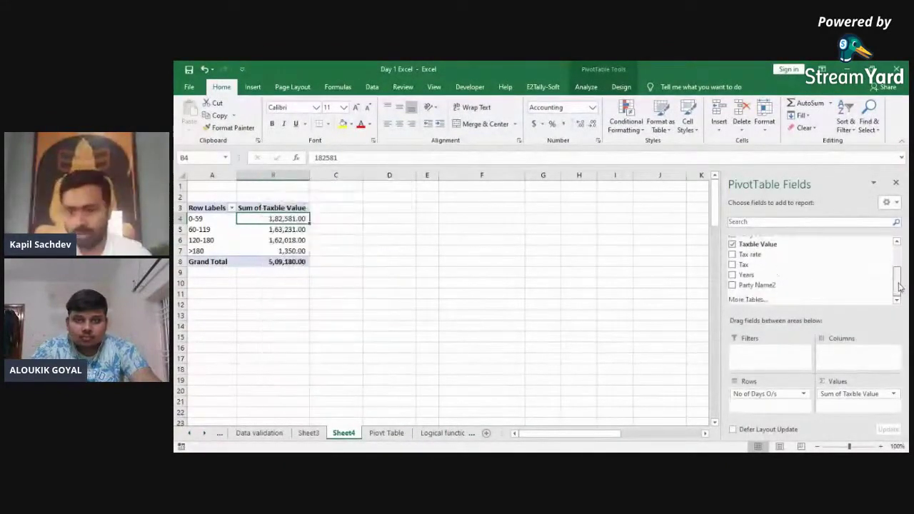
pyautogui.scroll(3, 900, 281)
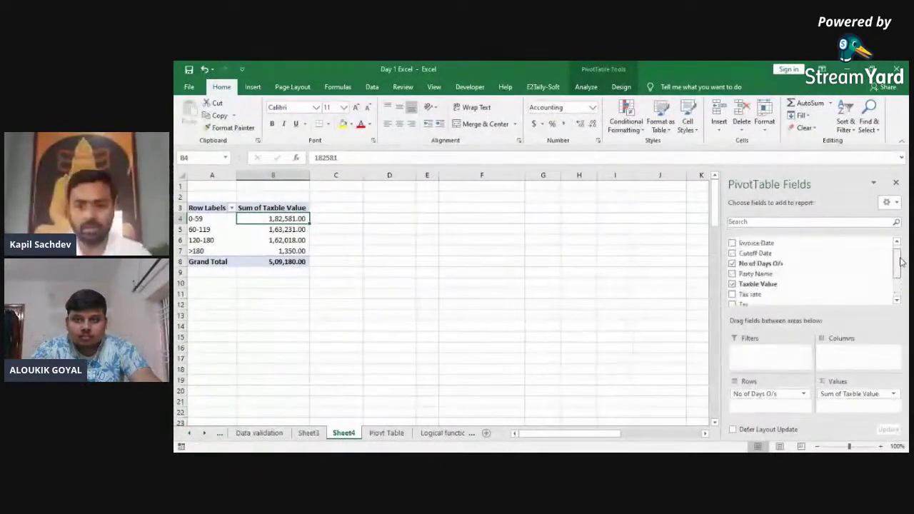
pyautogui.rightClick(223, 240)
pyautogui.click(246, 275)
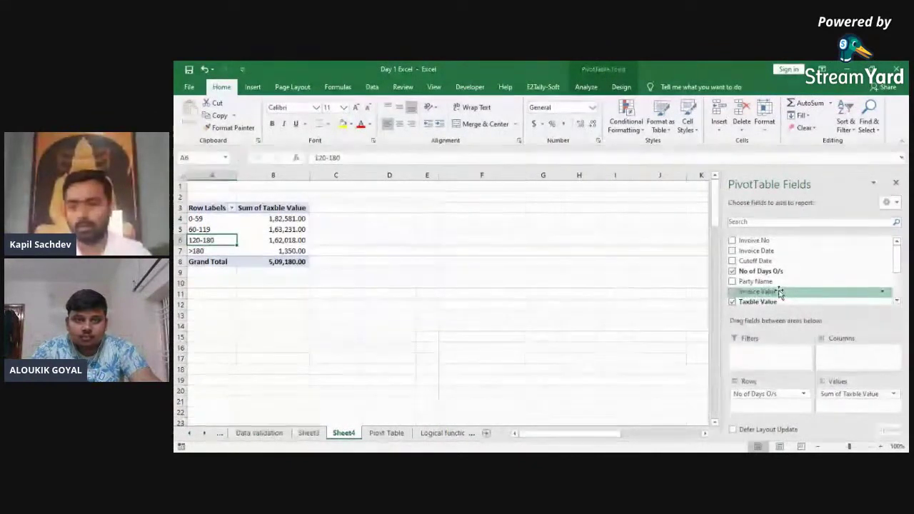
# Step: Add Invoice Value and Tax to the pivot Values beside Taxble Value
pyautogui.moveTo(763, 294); pyautogui.dragTo(850, 396)
pyautogui.moveTo(896, 271); pyautogui.dragTo(898, 293)
pyautogui.moveTo(762, 281); pyautogui.dragTo(844, 416)
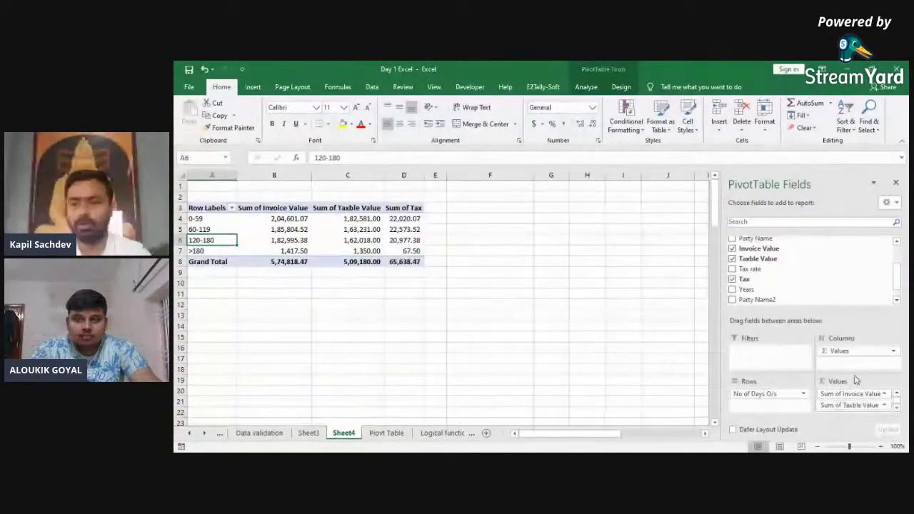
pyautogui.moveTo(898, 281); pyautogui.dragTo(900, 261)
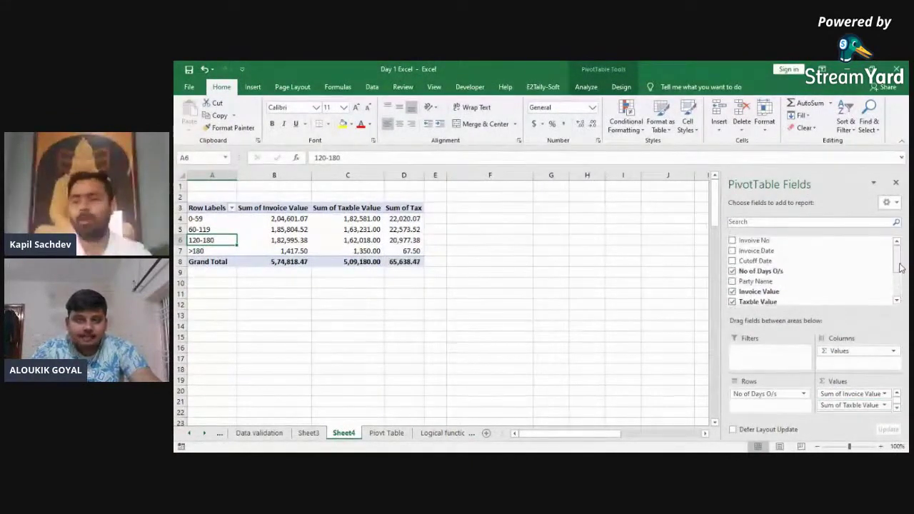
pyautogui.moveTo(793, 253); pyautogui.dragTo(513, 239)
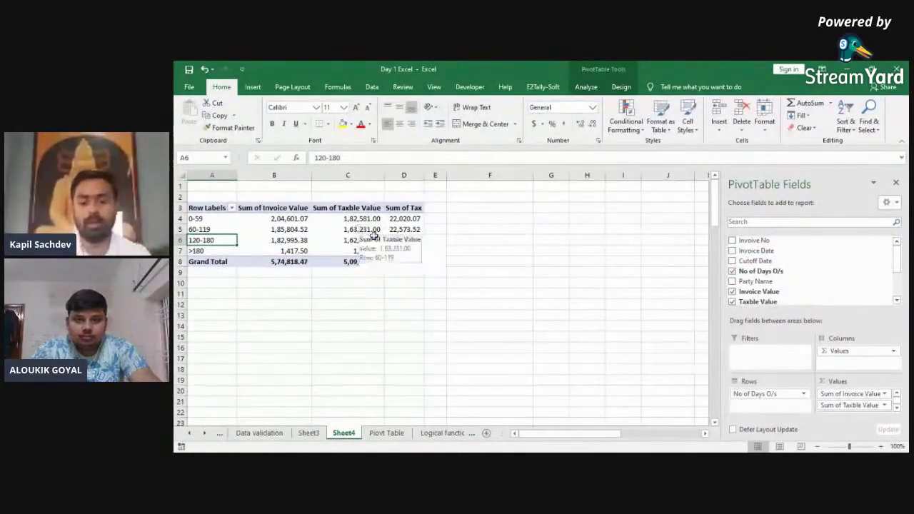
# Step: Delete the Invoice Value column (F) from the Piovt Table data sheet
pyautogui.hotkey('ctrl', 'pagedown')
pyautogui.hotkey('ctrl', 'Up')
pyautogui.press('Right')
pyautogui.press('Left')
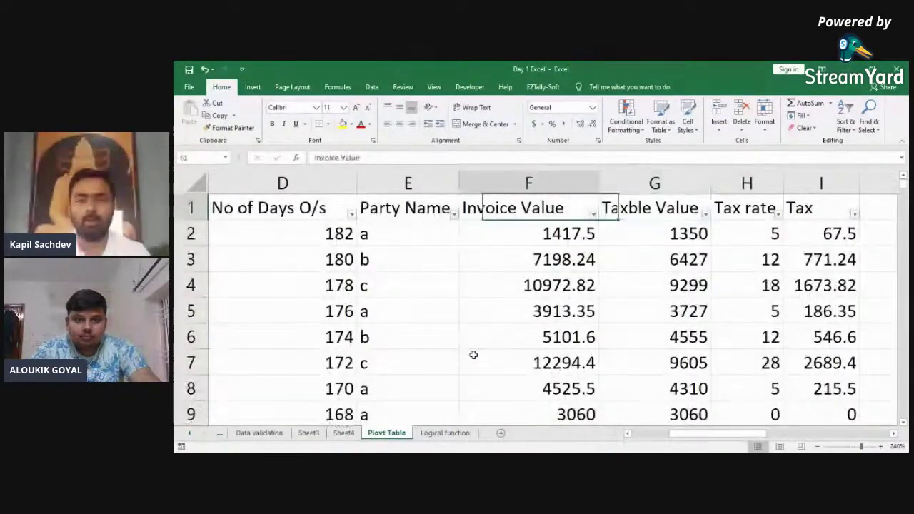
pyautogui.hotkey('ctrl', 'shift', 'Down')
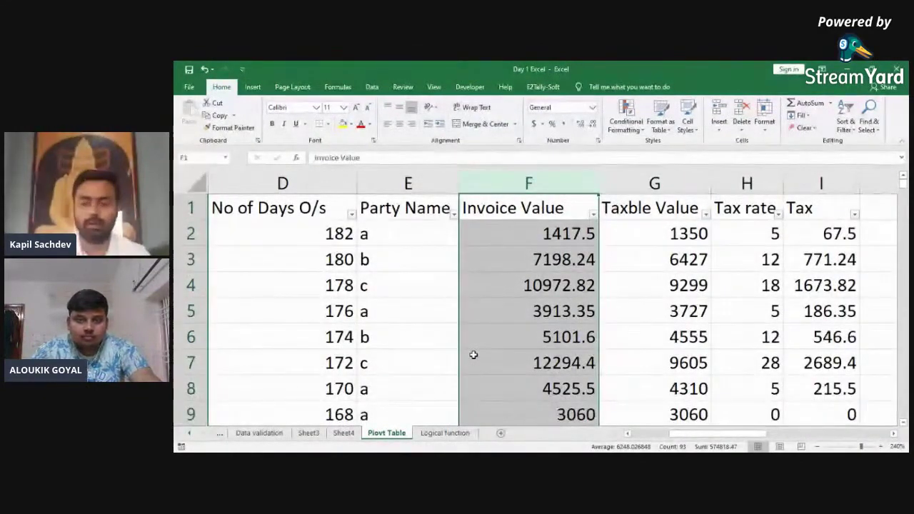
pyautogui.hotkey('ctrl', '-')
# Step: Remove Sum of Invoice Value from the Sheet4 pivot
pyautogui.hotkey('ctrl', 'pageup')
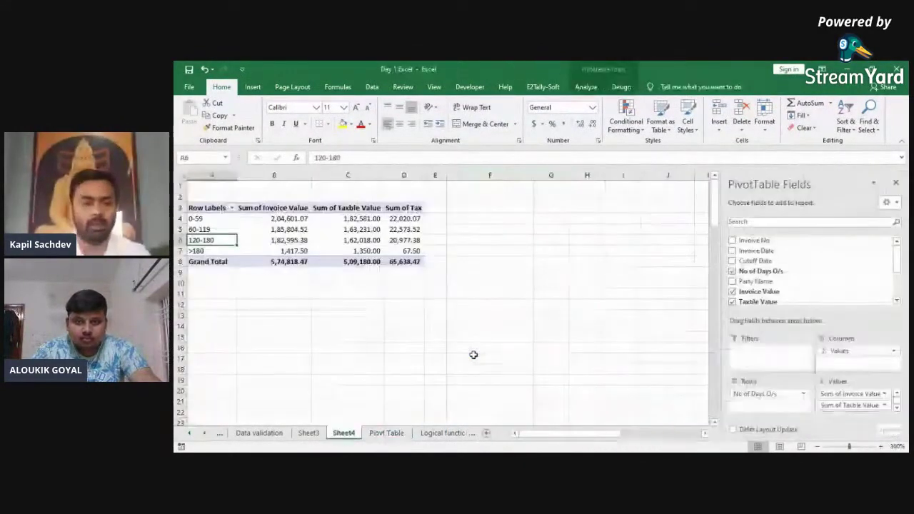
pyautogui.rightClick(258, 231)
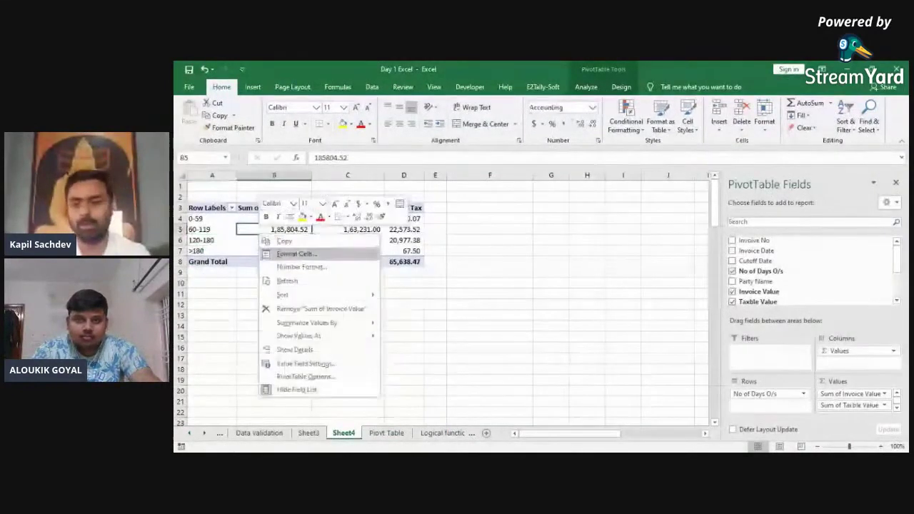
pyautogui.click(307, 308)
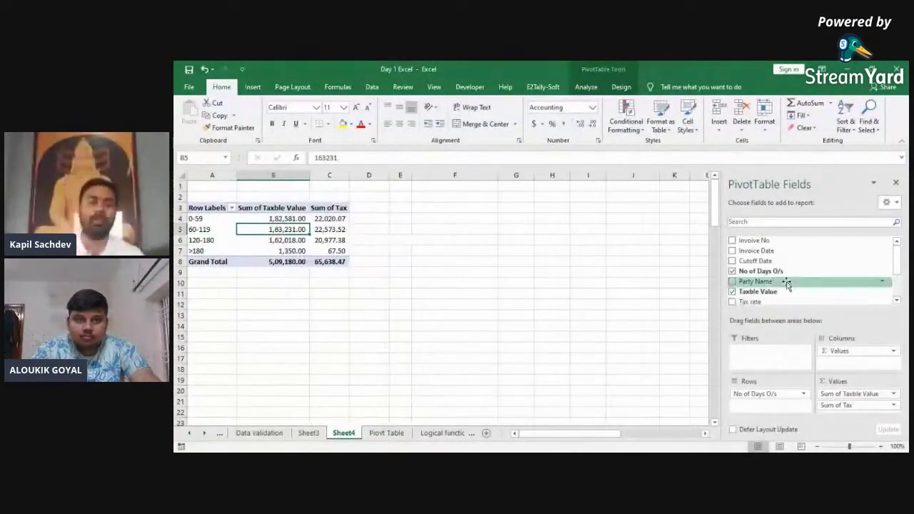
pyautogui.moveTo(786, 283); pyautogui.dragTo(721, 345)
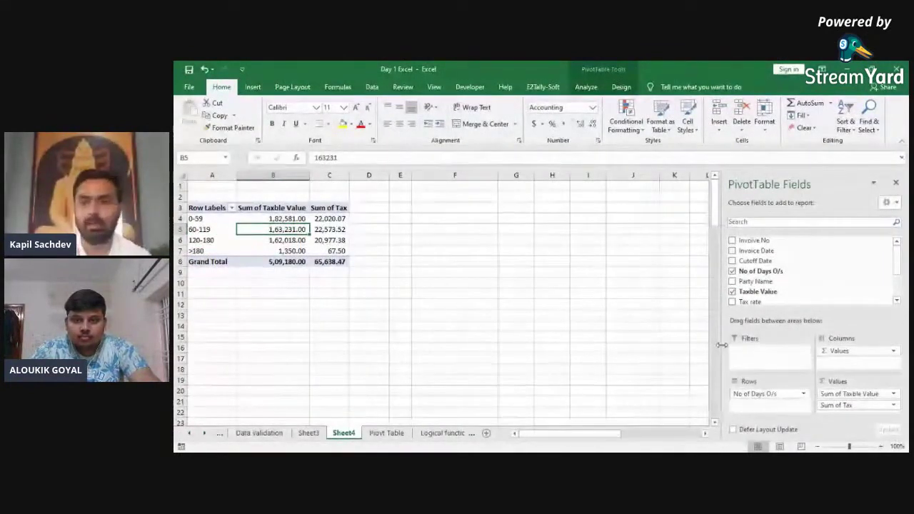
# Step: Add a calculated pivot field 'Invoice Value' with formula ='Taxble Value'+Tax
pyautogui.click(597, 90)
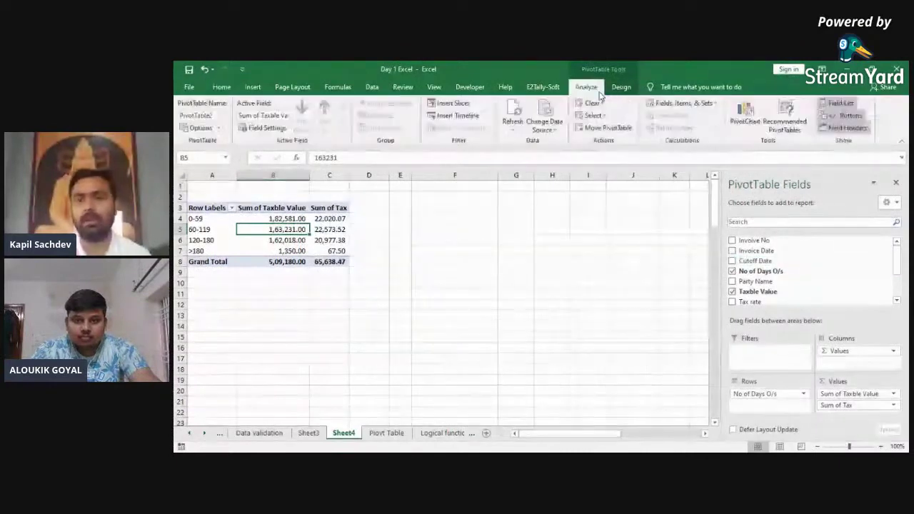
pyautogui.click(705, 104)
pyautogui.click(684, 116)
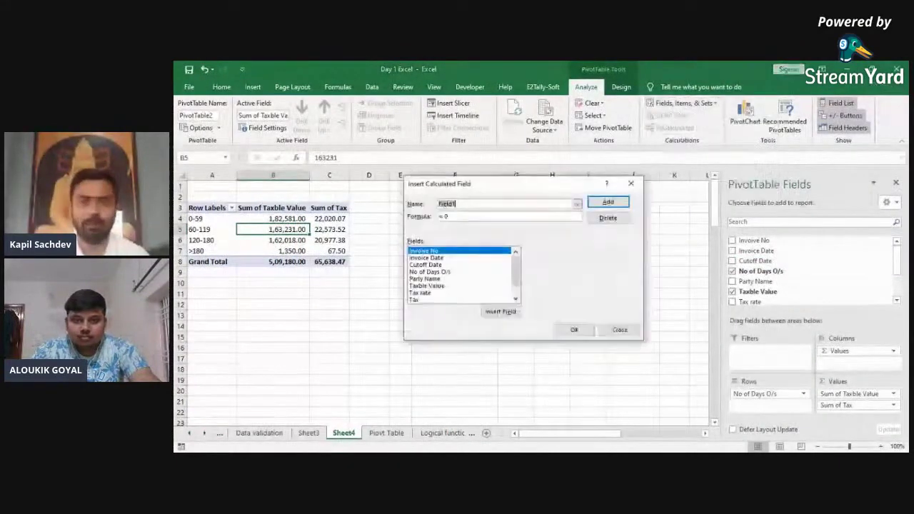
pyautogui.write('In')
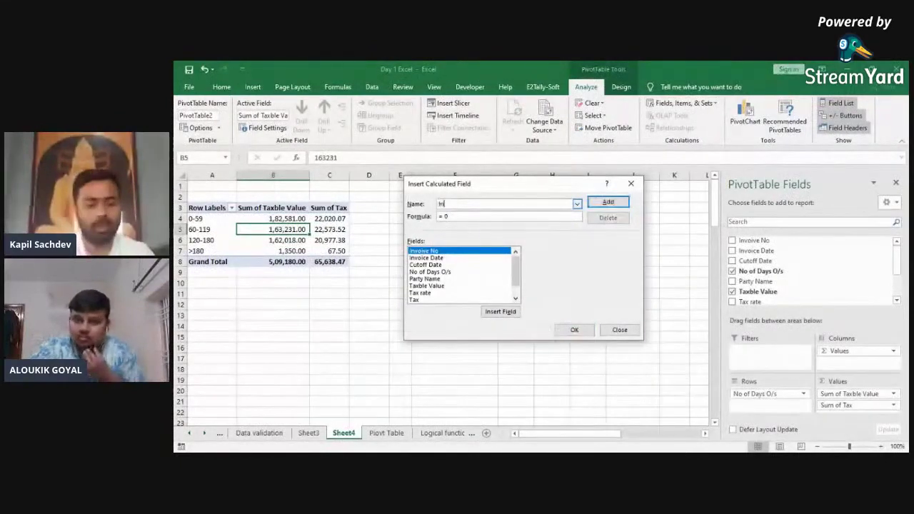
pyautogui.write('voice Value')
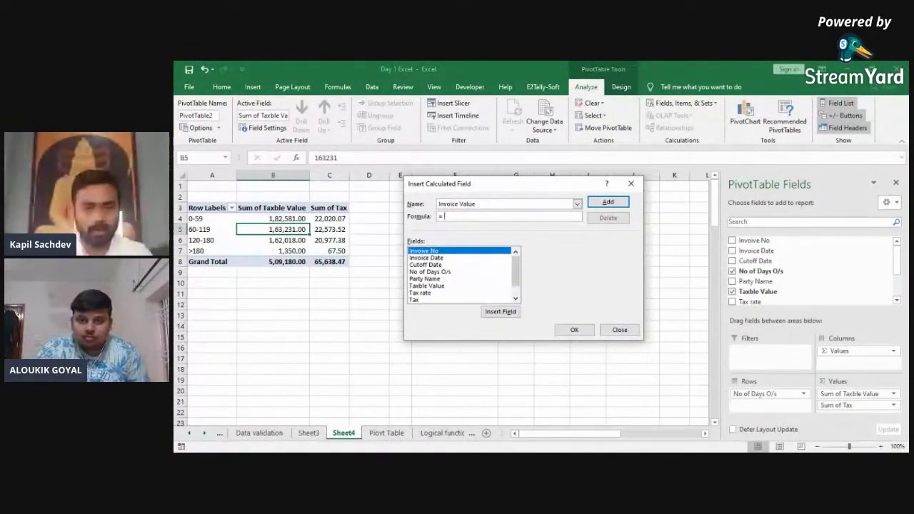
pyautogui.click(426, 285)
pyautogui.click(500, 311)
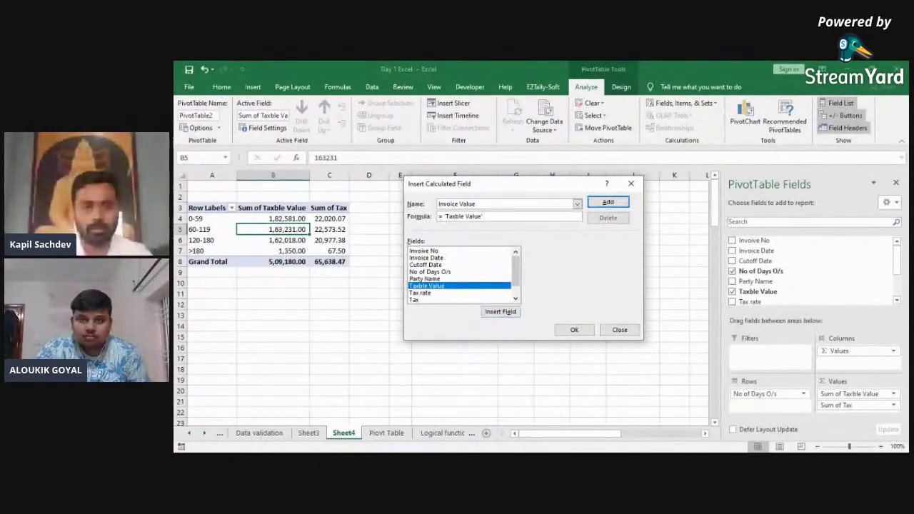
pyautogui.click(414, 300)
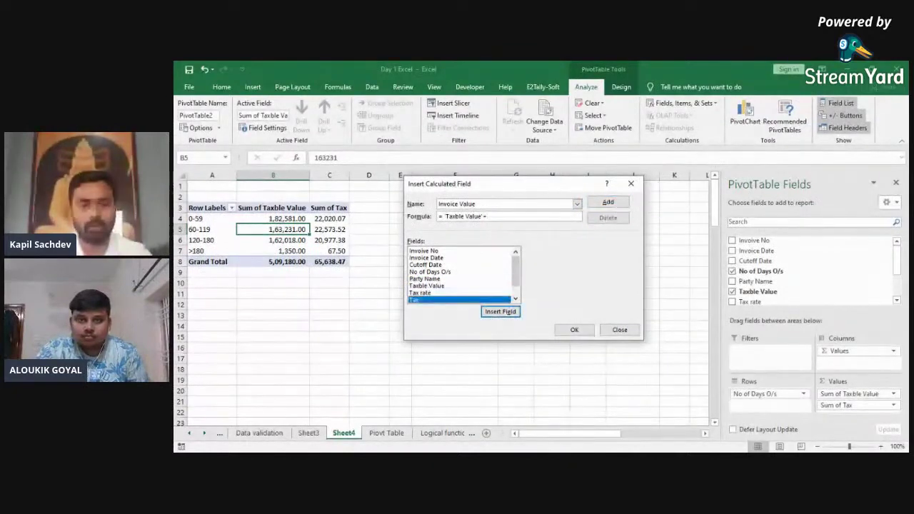
pyautogui.write('+')
pyautogui.click(500, 311)
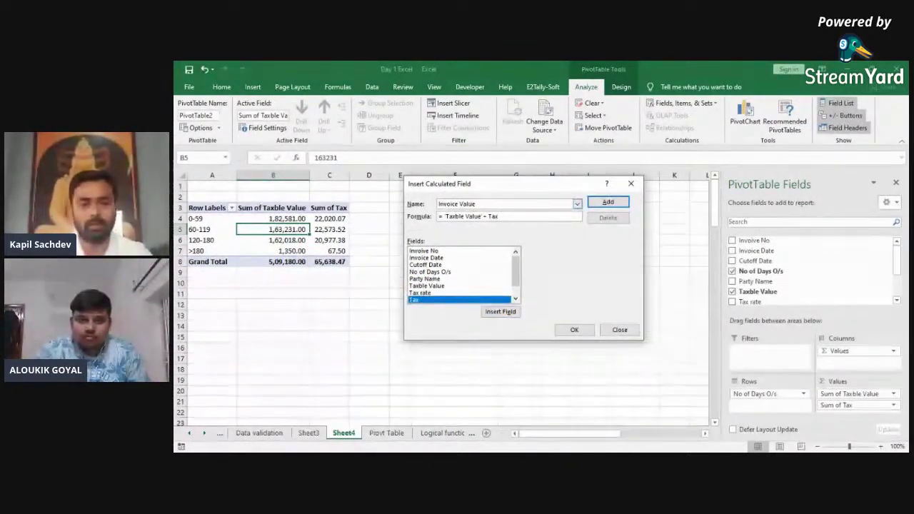
pyautogui.click(574, 329)
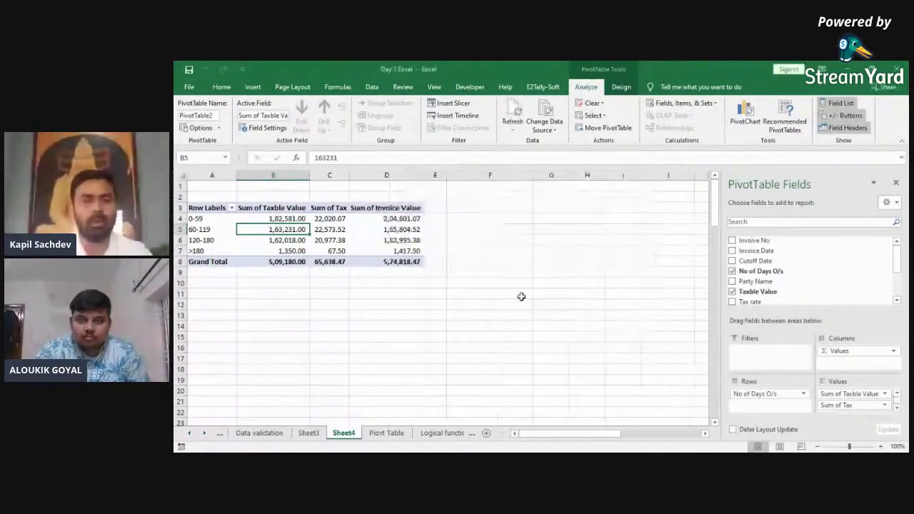
pyautogui.click(392, 230)
pyautogui.press('Up')
pyautogui.hotkey('shift', 'Down')
pyautogui.hotkey('shift', 'Down')
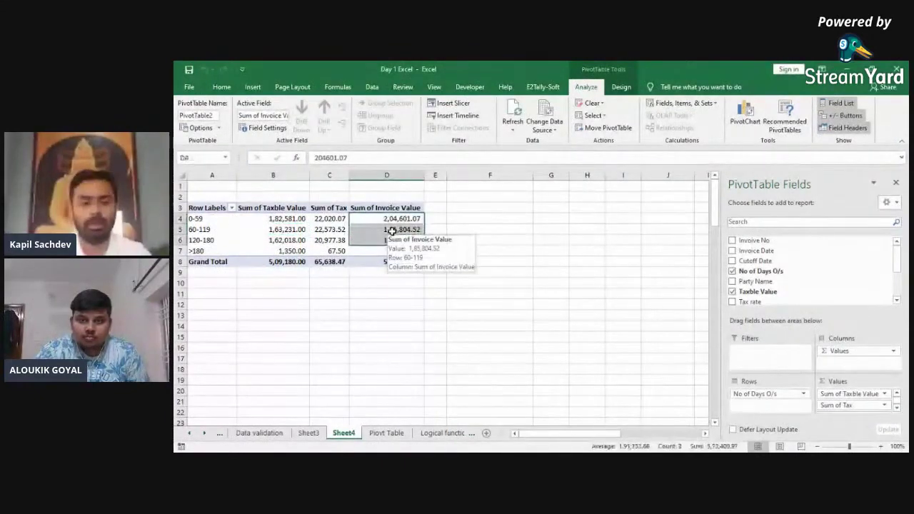
pyautogui.hotkey('ctrl', 'pagedown')
pyautogui.press('Left')
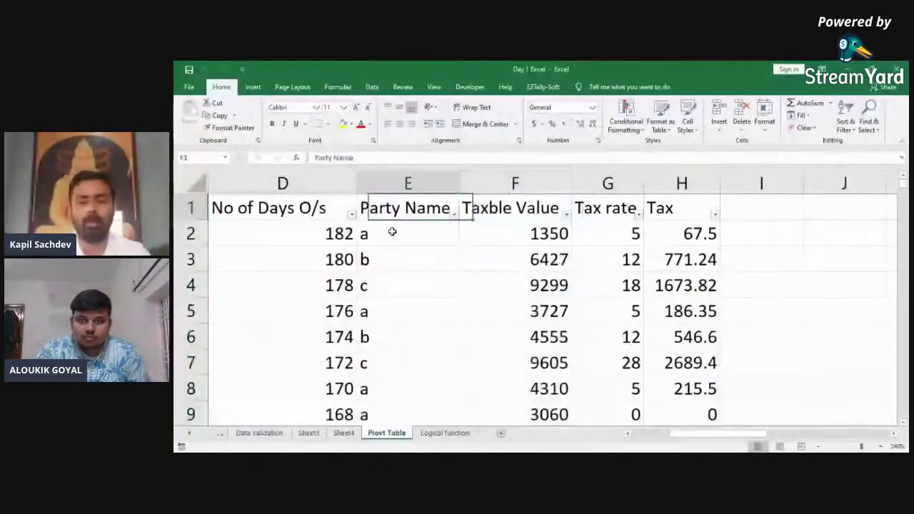
pyautogui.hotkey('ctrl', 'pageup')
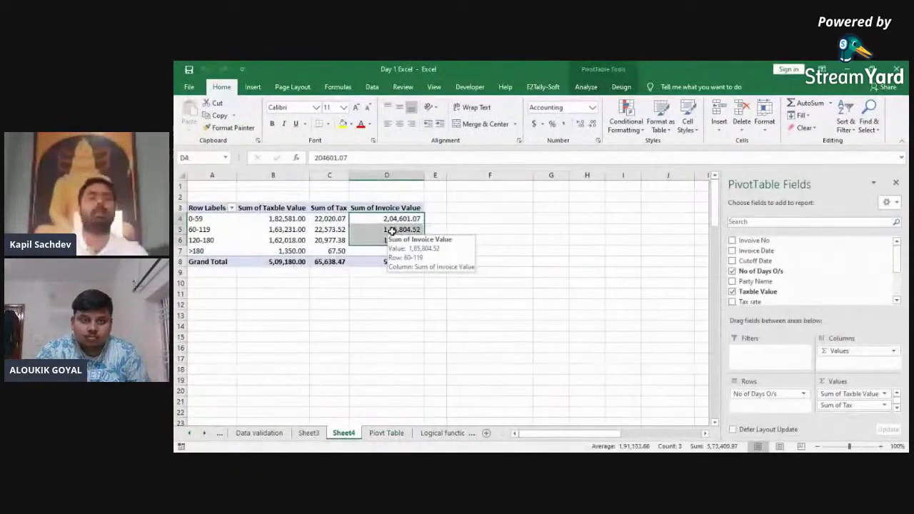
pyautogui.press('Left')
pyautogui.press('Left')
pyautogui.hotkey('shift', 'Right')
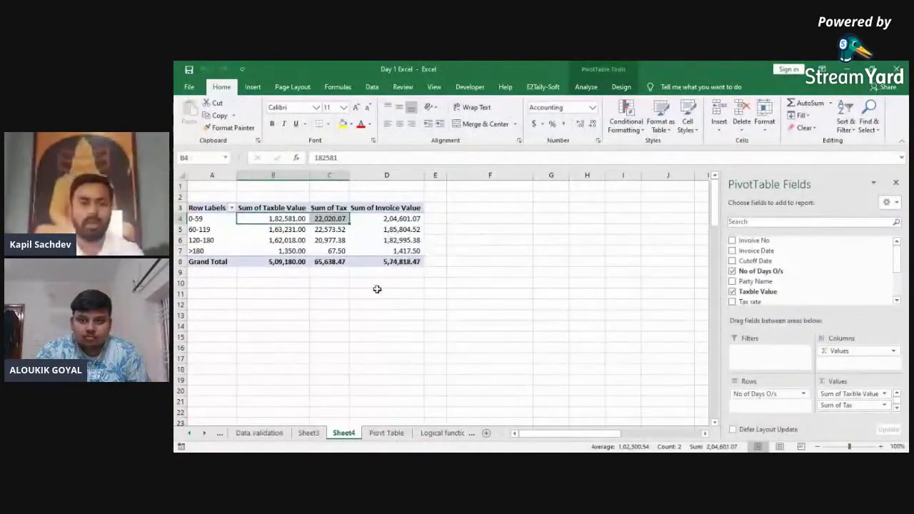
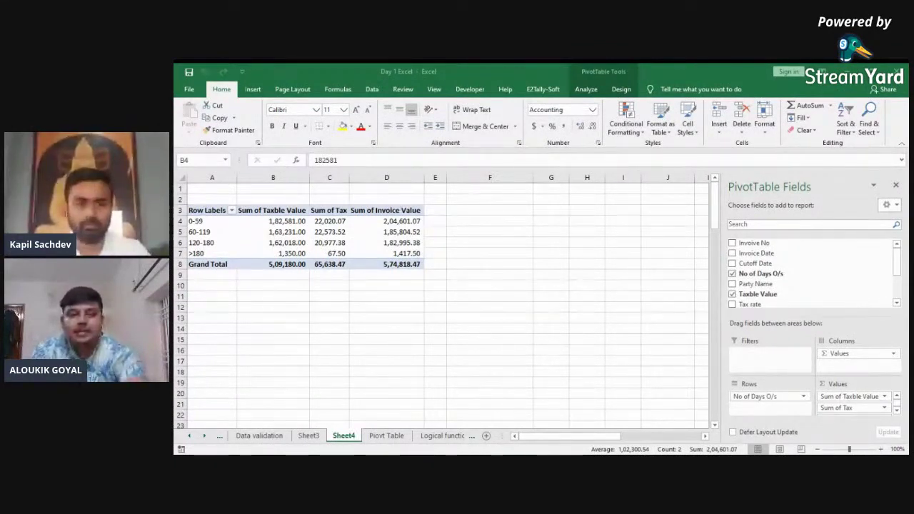
# Step: Select the whole pivot table range A3:D8 with the keyboard
pyautogui.press('Left')
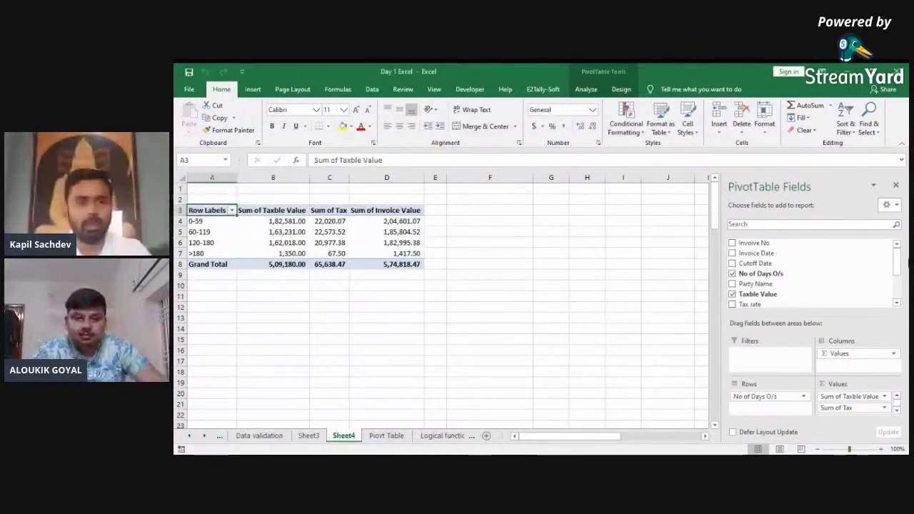
pyautogui.press('Down')
pyautogui.hotkey('ctrl', 'shift', 'Right')
pyautogui.hotkey('ctrl', 'shift', 'Down')
pyautogui.press('Left')
pyautogui.press('Up')
pyautogui.hotkey('ctrl', 'shift', 'Right')
pyautogui.hotkey('ctrl', 'shift', 'Down')
pyautogui.press('Left')
pyautogui.hotkey('ctrl', 'shift', 'Right')
pyautogui.hotkey('ctrl', 'shift', 'Down')
pyautogui.press('Left')
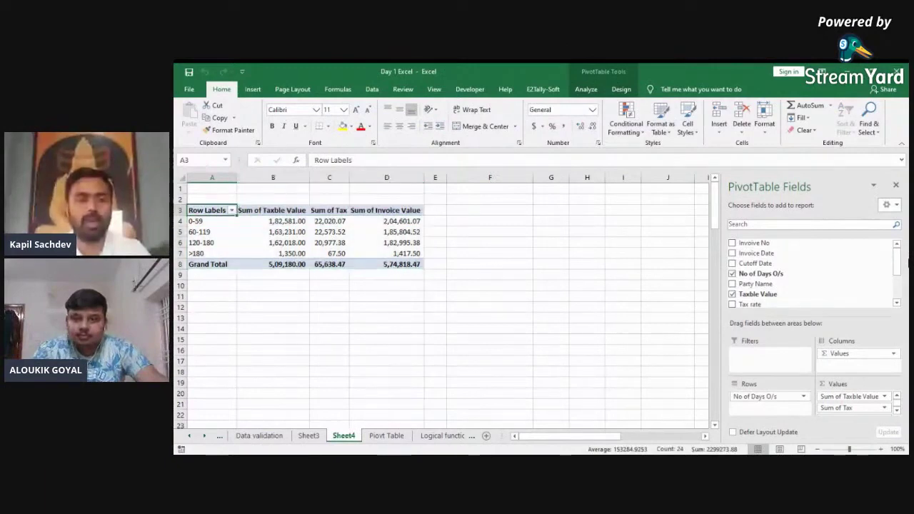
pyautogui.hotkey('ctrl', 'shift', 'Right')
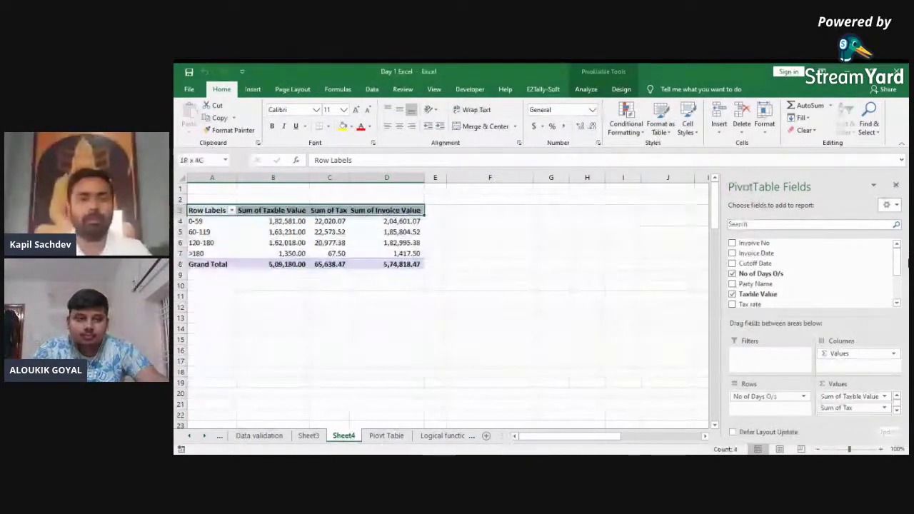
pyautogui.hotkey('ctrl', 'shift', 'Down')
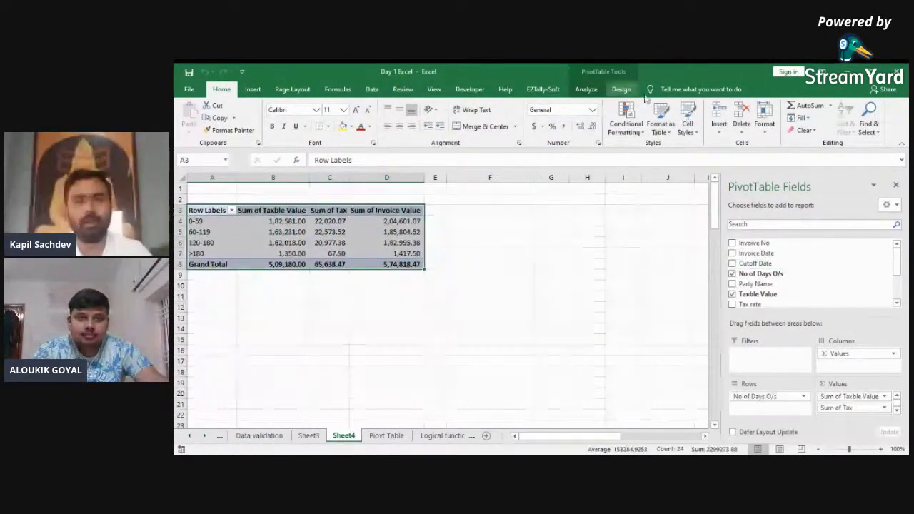
# Step: Look at the PivotTable analysis options and start a PivotChart, then cancel it
pyautogui.click(602, 94)
pyautogui.click(417, 221)
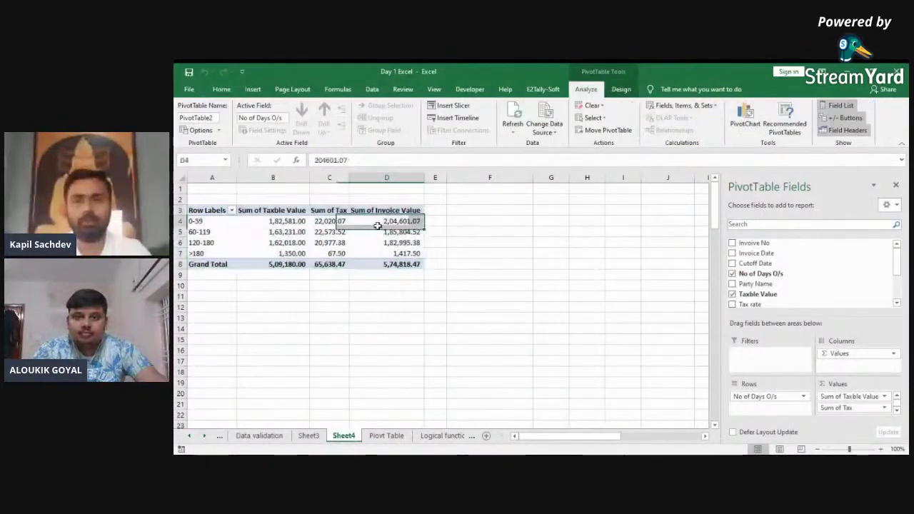
pyautogui.click(745, 118)
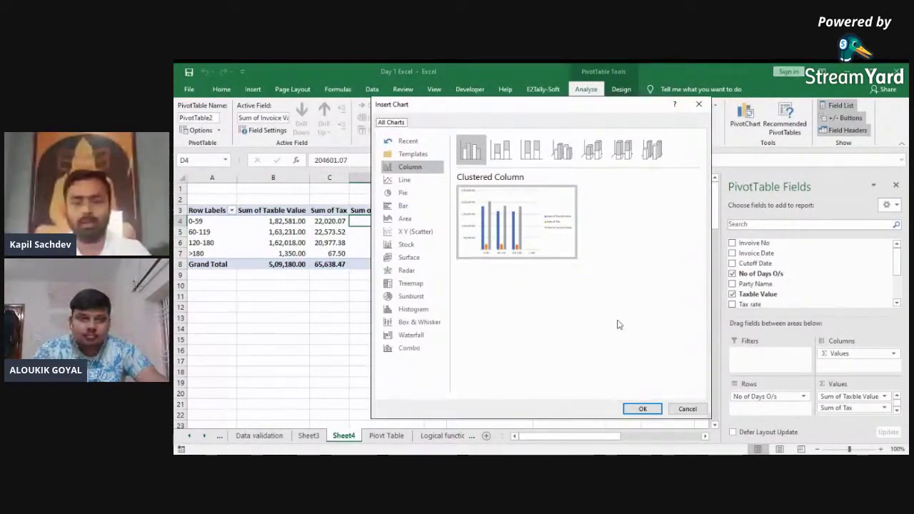
pyautogui.click(687, 410)
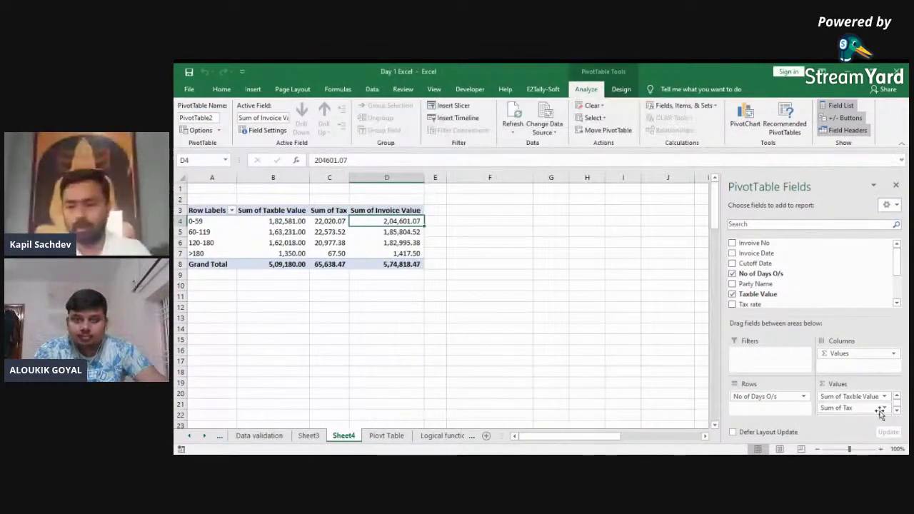
# Step: Remove Sum of Taxble Value and Sum of Tax from the pivot's Values area
pyautogui.moveTo(876, 397); pyautogui.dragTo(850, 304)
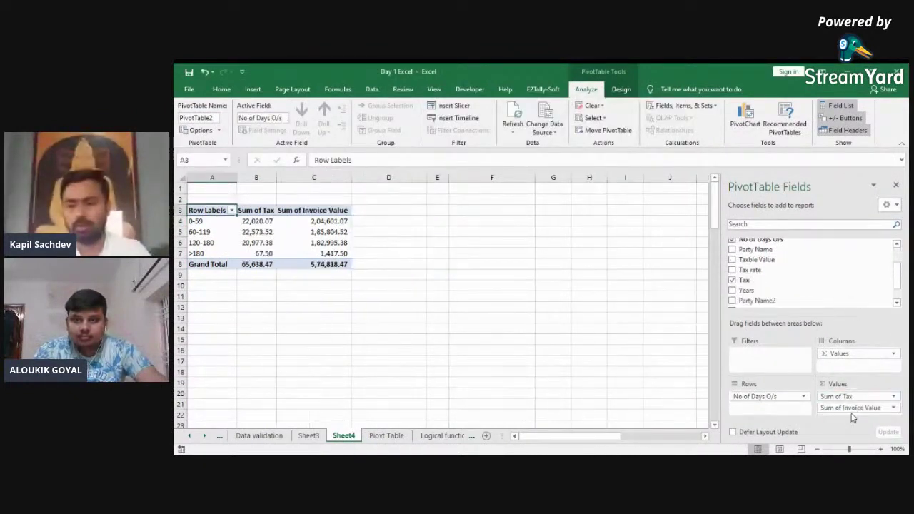
pyautogui.moveTo(845, 403); pyautogui.dragTo(827, 319)
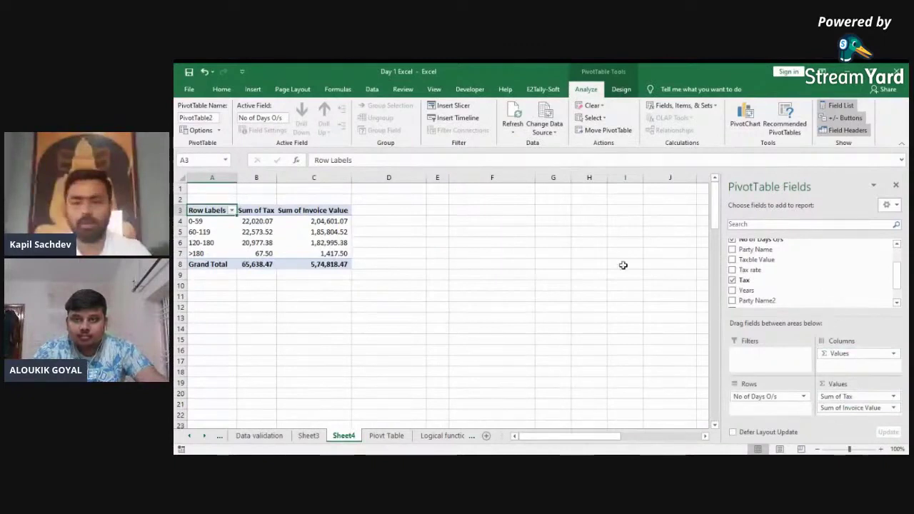
pyautogui.moveTo(839, 398); pyautogui.dragTo(821, 293)
# Step: Insert a pie PivotChart of Sum of Invoice Value on Sheet4
pyautogui.click(247, 242)
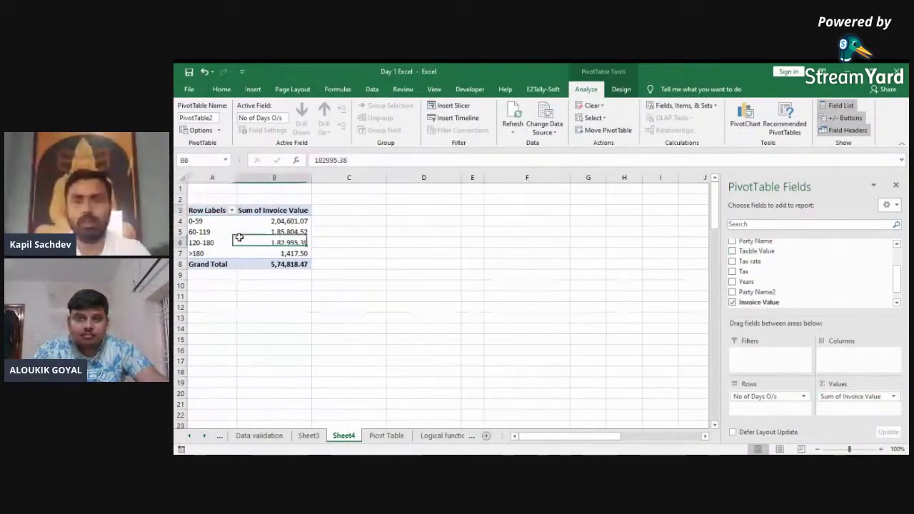
pyautogui.click(743, 129)
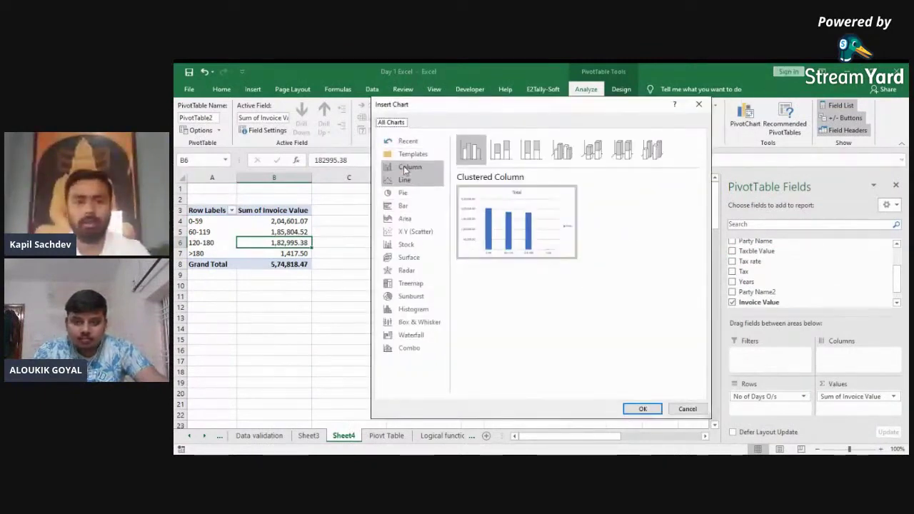
pyautogui.click(401, 193)
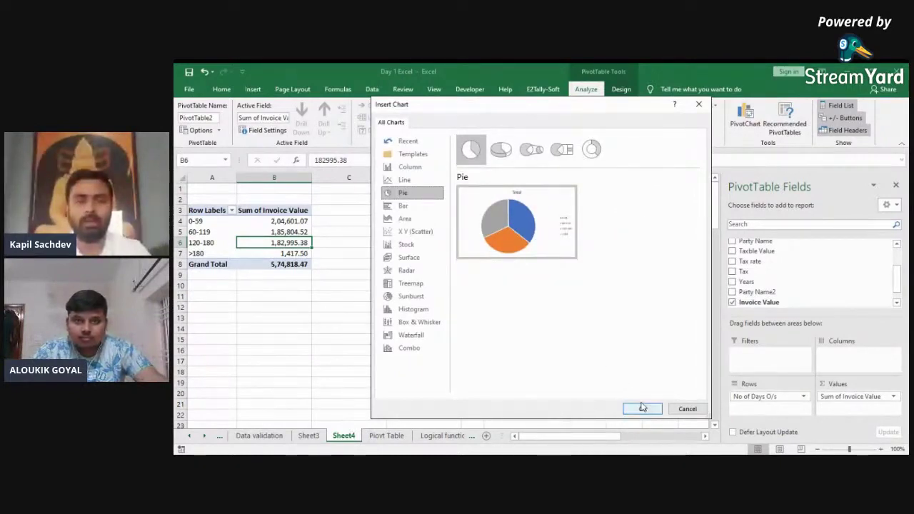
pyautogui.click(642, 407)
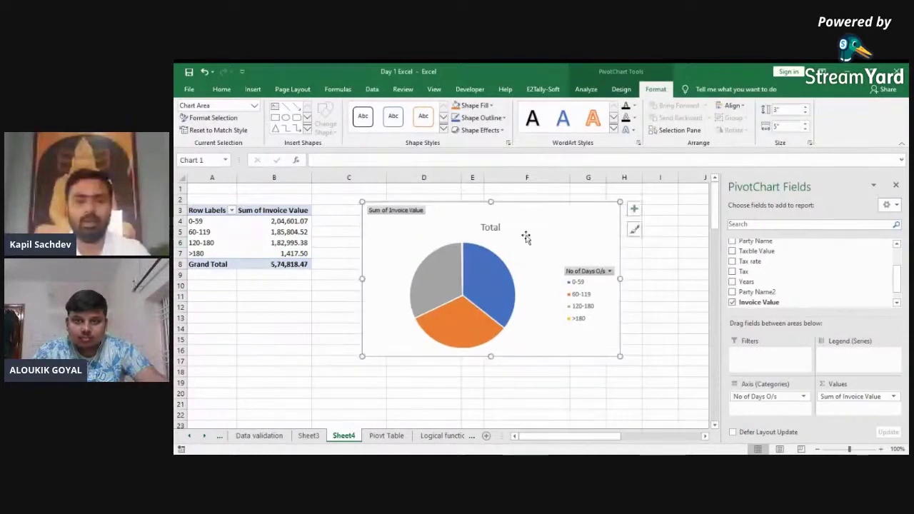
# Step: Try a hatched chart style on the pie and browse its quick layouts and formatting options
pyautogui.moveTo(446, 268)
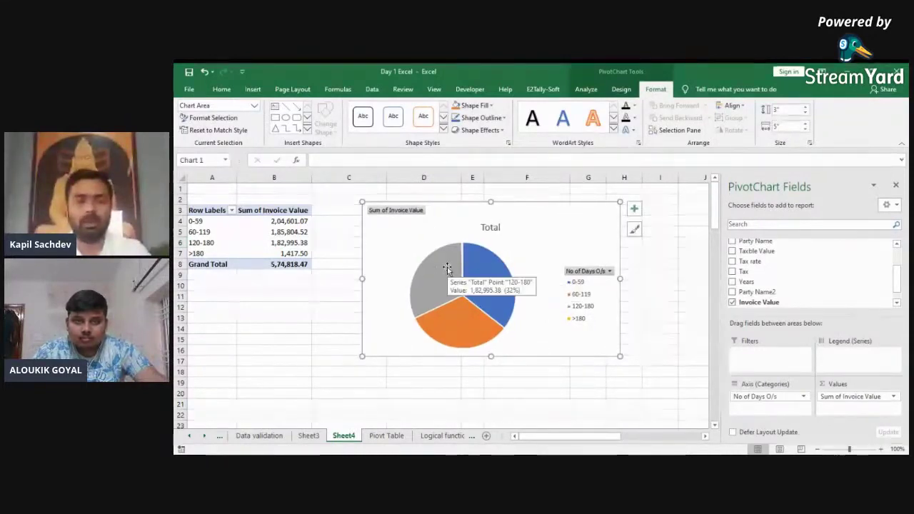
pyautogui.moveTo(464, 314)
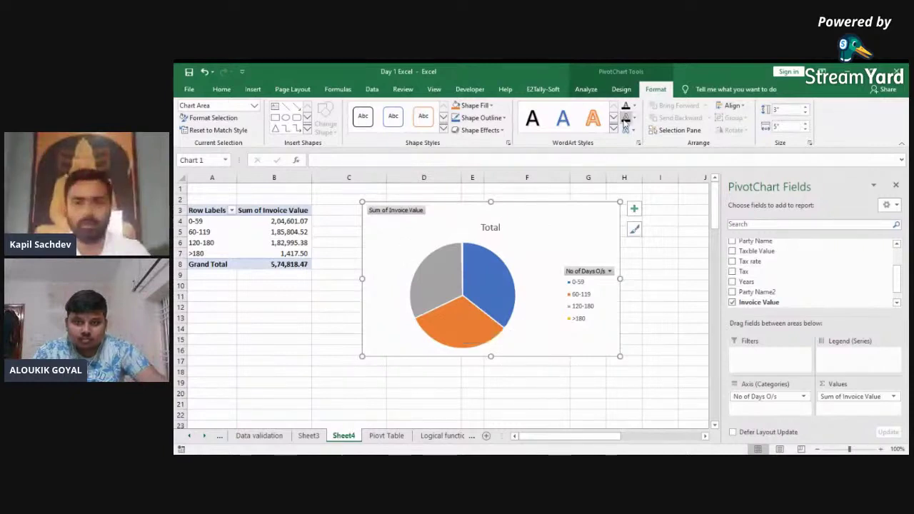
pyautogui.click(621, 89)
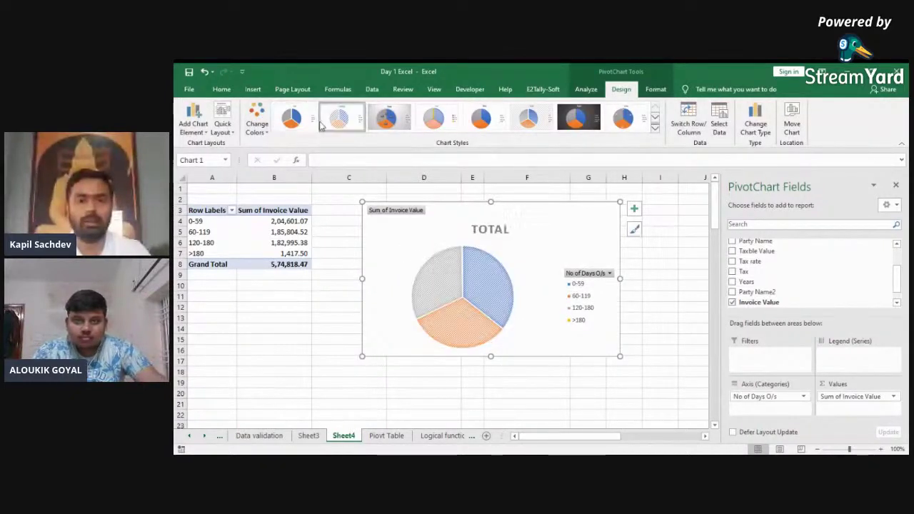
pyautogui.click(389, 127)
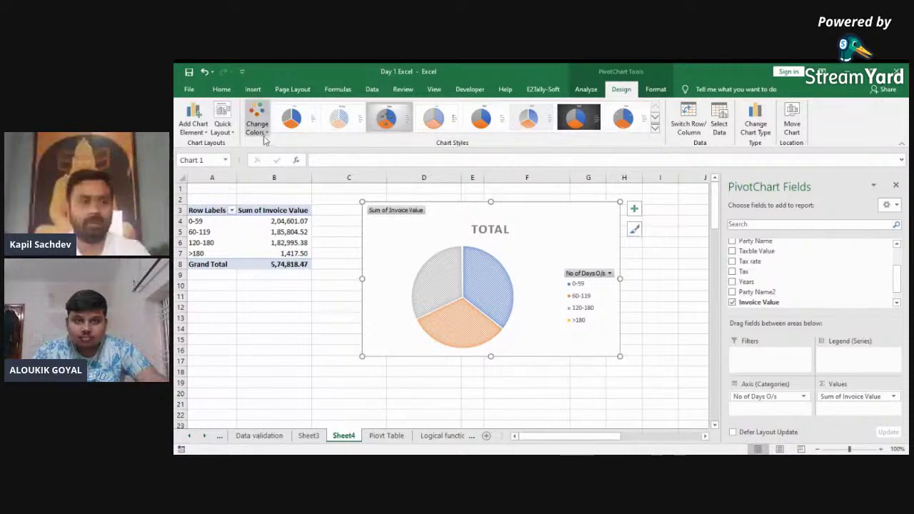
pyautogui.click(225, 133)
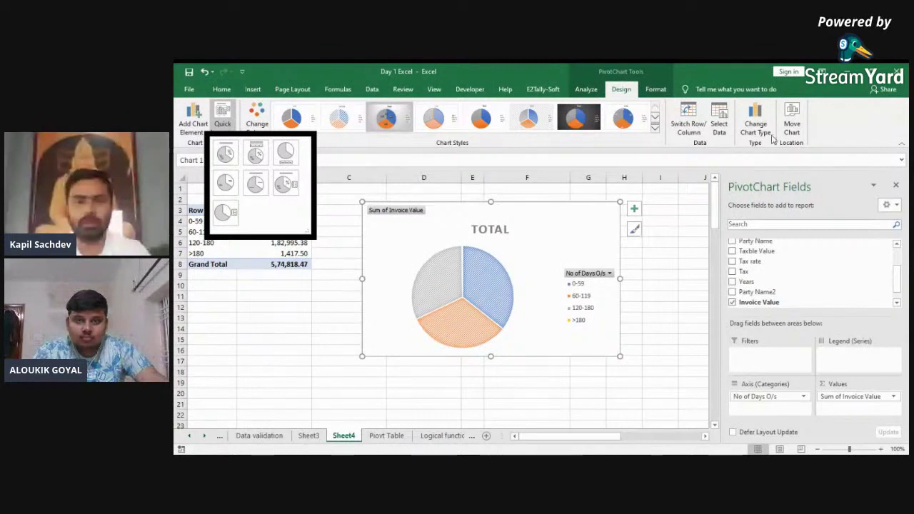
pyautogui.click(657, 90)
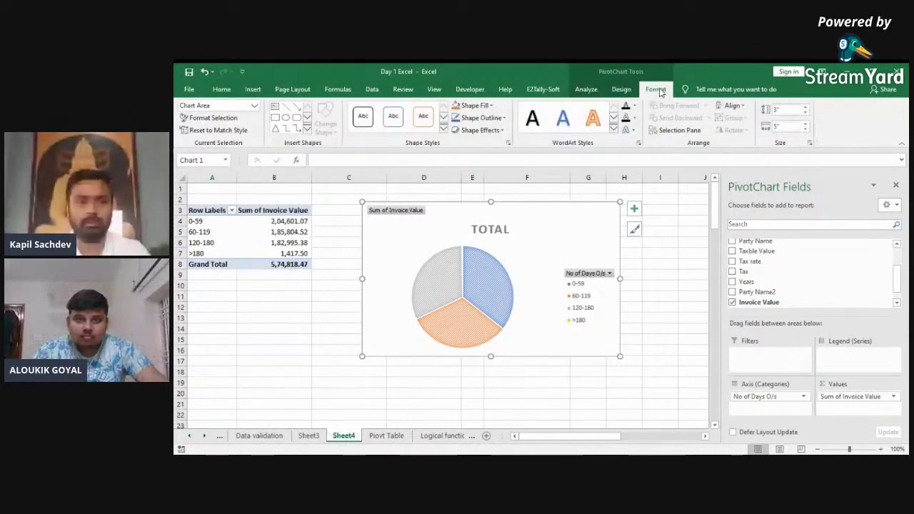
pyautogui.click(621, 89)
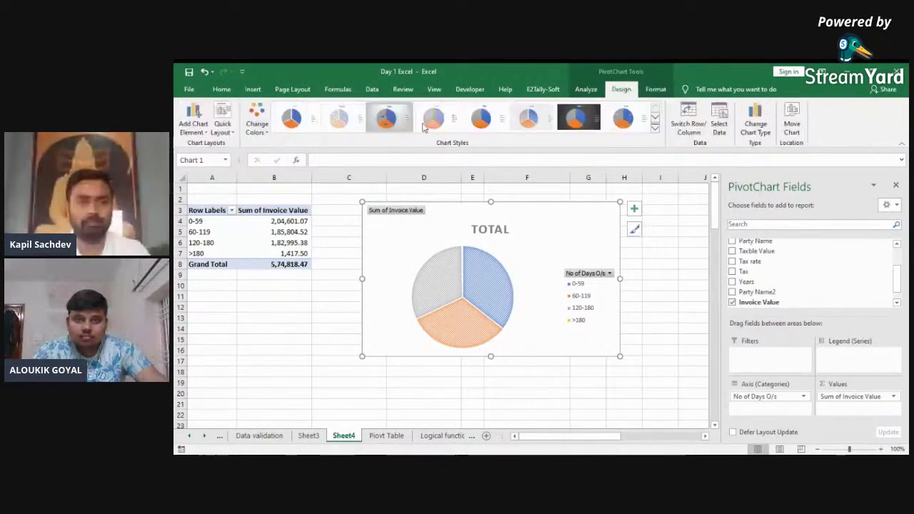
# Step: Add best-fit percentage data labels and apply the solid-colour style with a TOTAL title
pyautogui.click(194, 127)
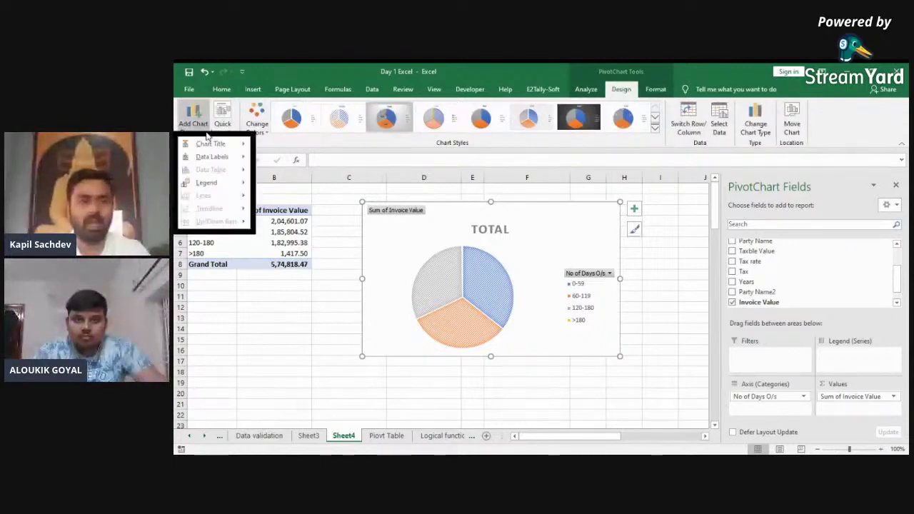
pyautogui.moveTo(213, 157)
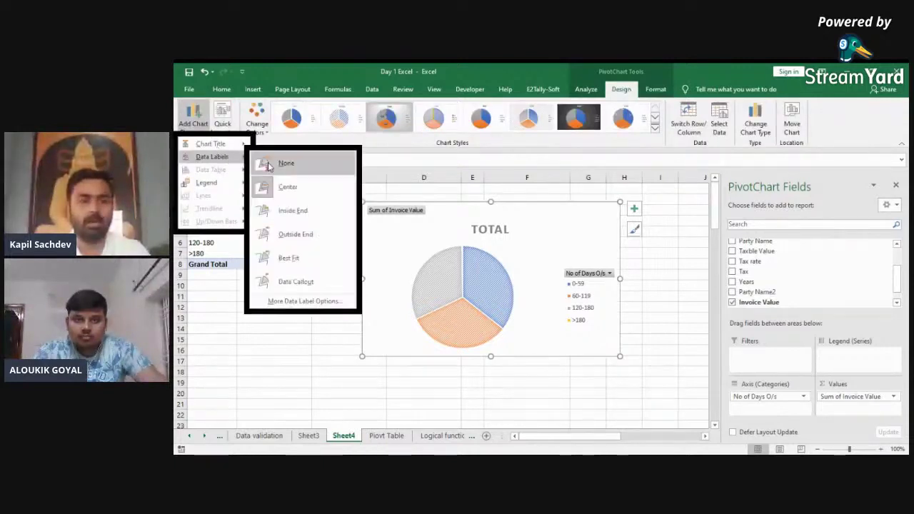
pyautogui.click(282, 258)
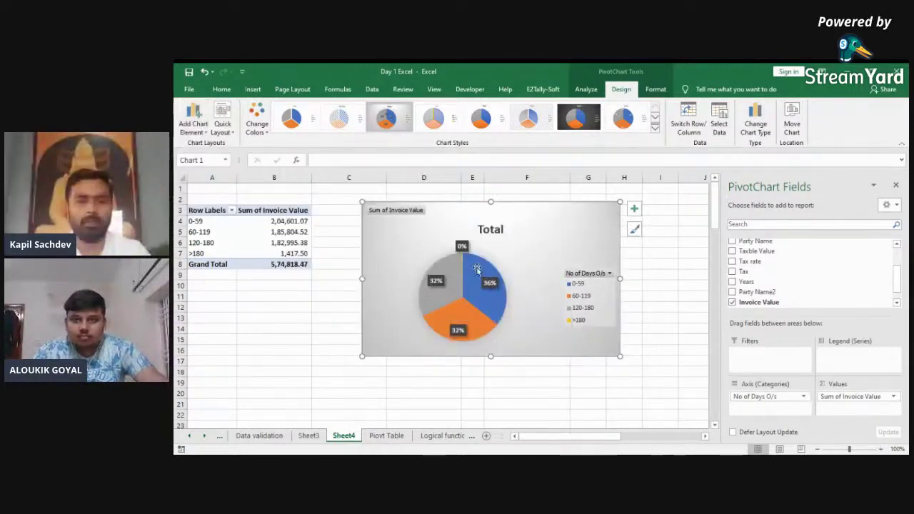
pyautogui.click(342, 122)
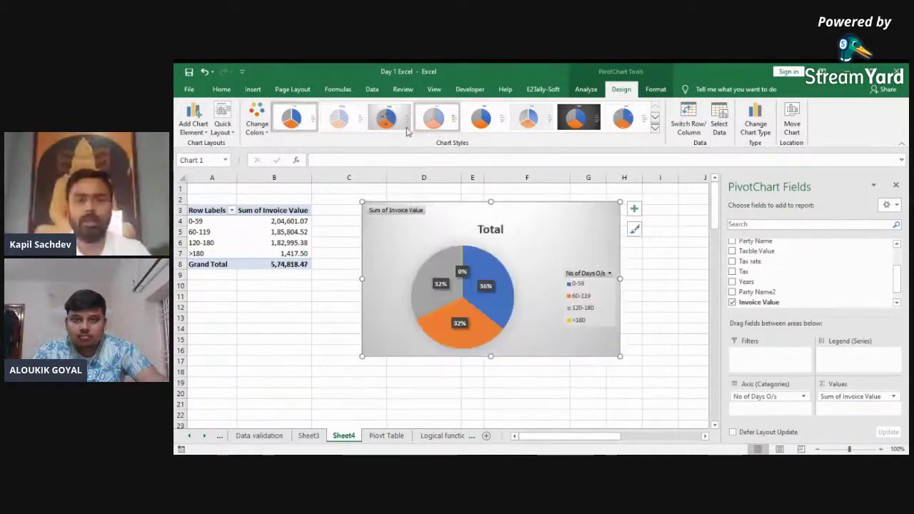
pyautogui.click(432, 122)
pyautogui.click(623, 118)
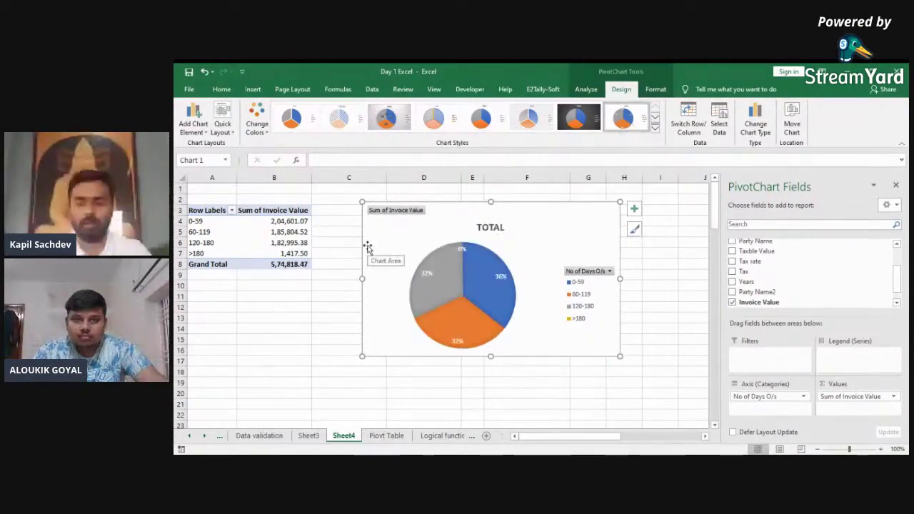
# Step: Glance at the Piovt Table data, return to Sheet4 and delete the pie chart
pyautogui.hotkey('ctrl', 'pagedown')
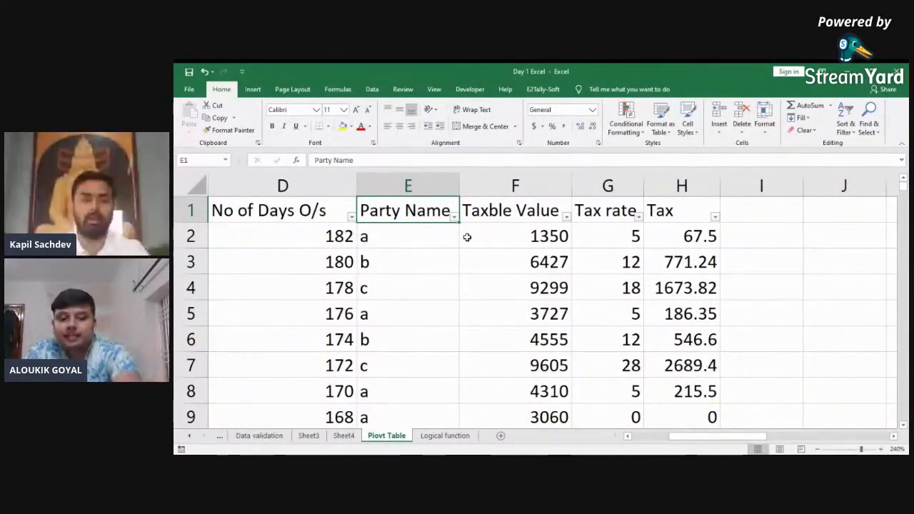
pyautogui.hotkey('ctrl', 'Home')
pyautogui.hotkey('ctrl', 'pageup')
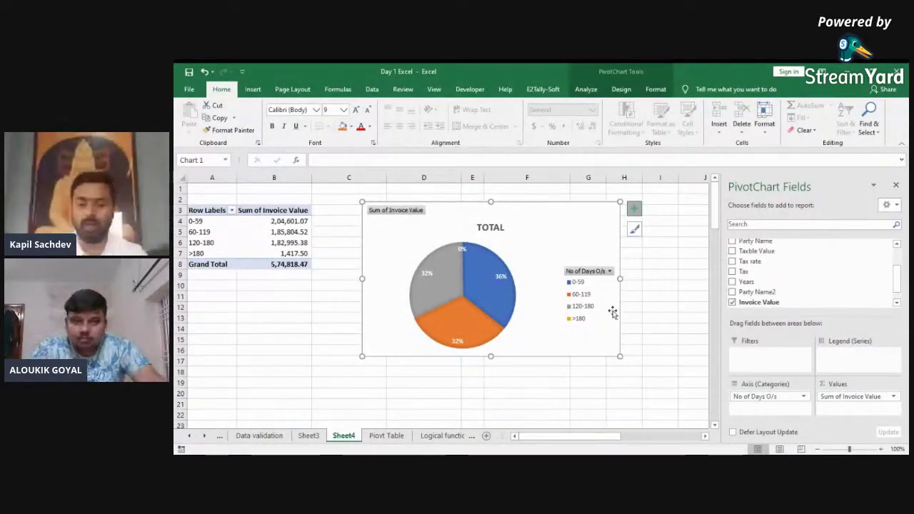
pyautogui.press('Delete')
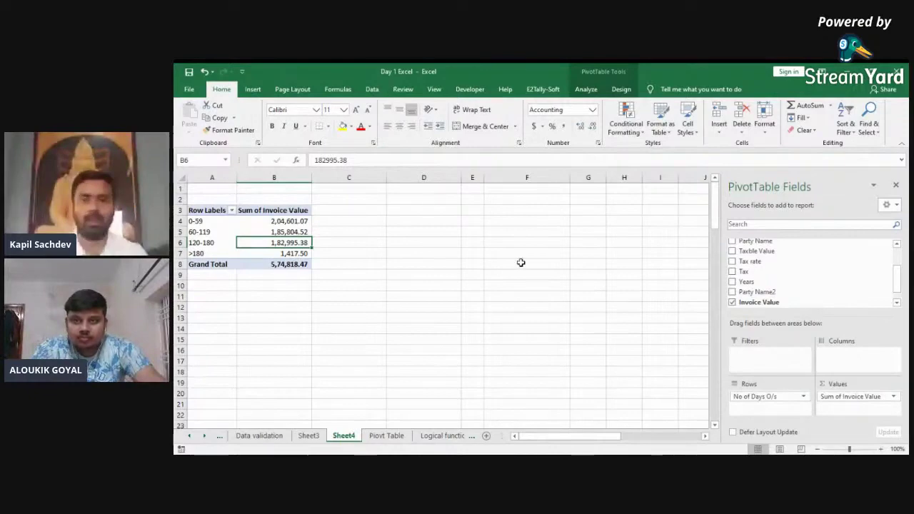
# Step: Select the remaining Sheet4 pivot table range A3:B8
pyautogui.click(422, 205)
pyautogui.hotkey('ctrl', 'Left')
pyautogui.press('Down')
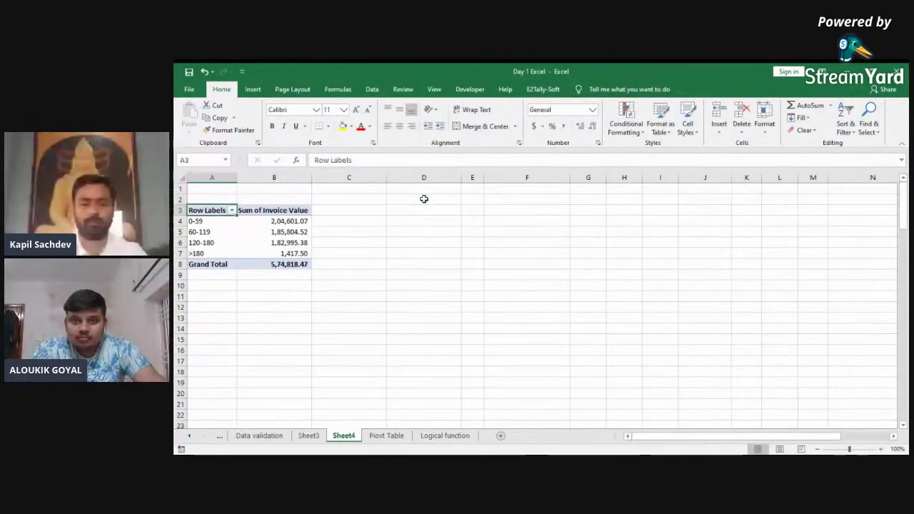
pyautogui.hotkey('ctrl', 'shift', 'Right')
pyautogui.hotkey('ctrl', 'shift', 'Down')
# Step: Delete Sheet3 from the workbook and confirm the permanent deletion
pyautogui.hotkey('ctrl', 'pageup')
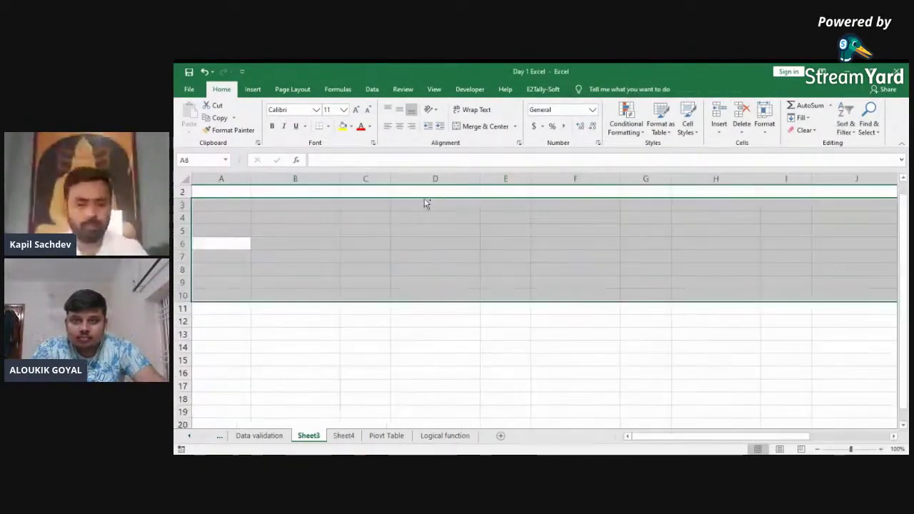
pyautogui.hotkey('ctrl', 'pagedown')
pyautogui.hotkey('ctrl', 'pageup')
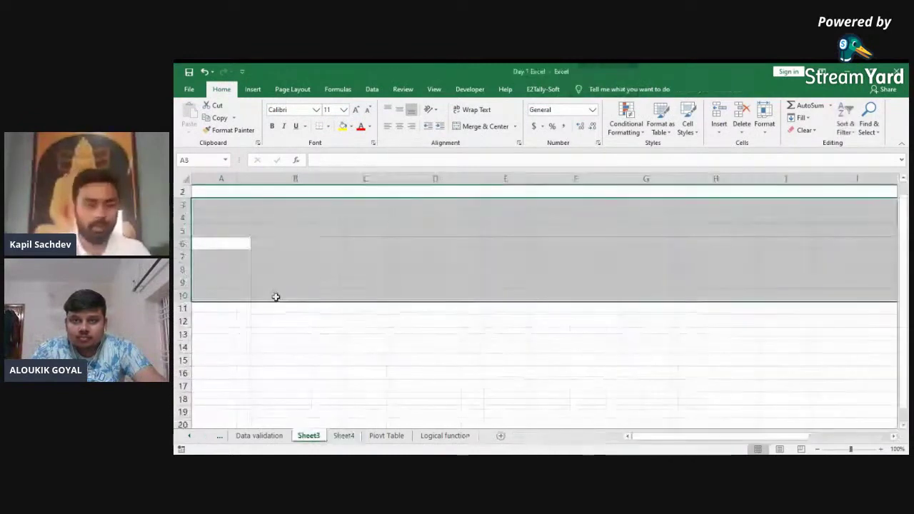
pyautogui.rightClick(305, 435)
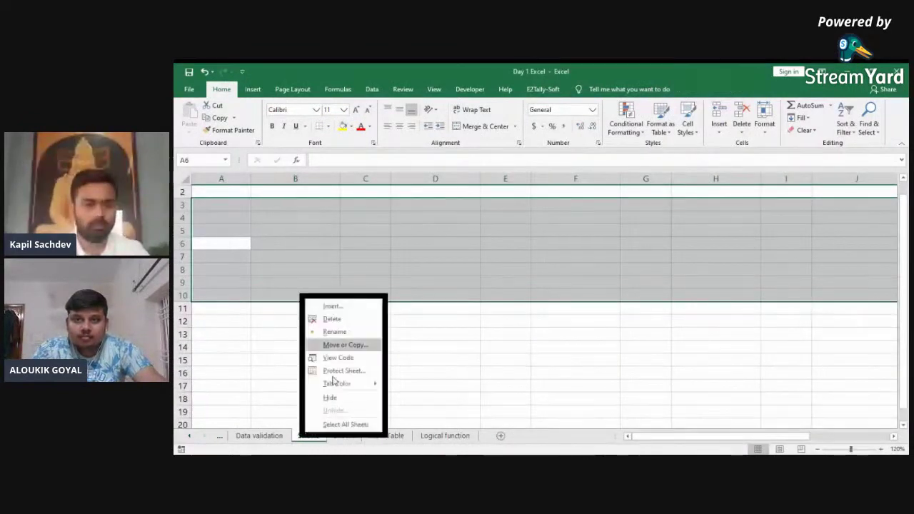
pyautogui.click(337, 319)
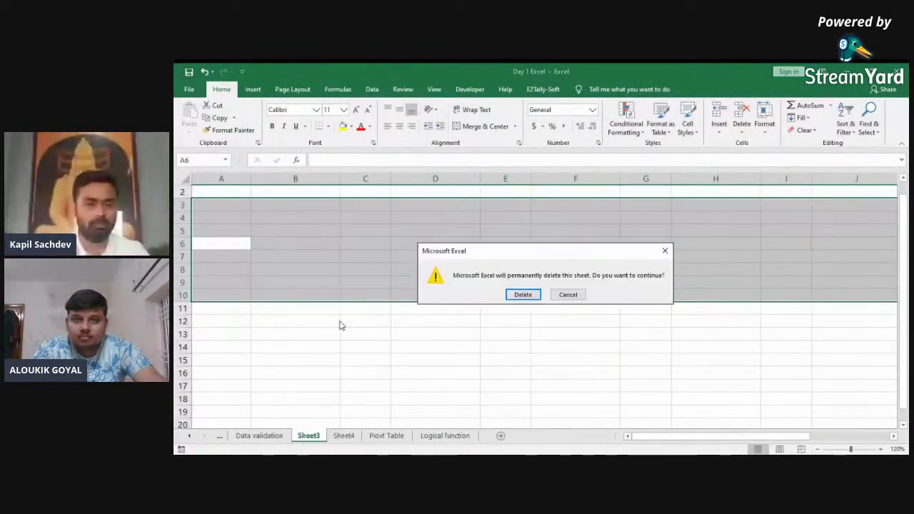
pyautogui.press('Return')
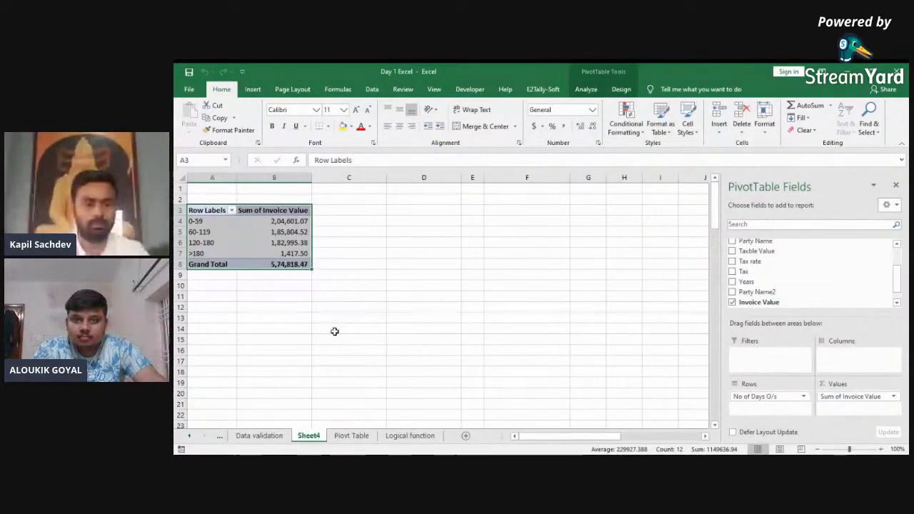
# Step: Rename the source sheet from 'Piovt Table' to 'Piovt Table data'
pyautogui.doubleClick(346, 435)
pyautogui.press('Right')
pyautogui.write('data')
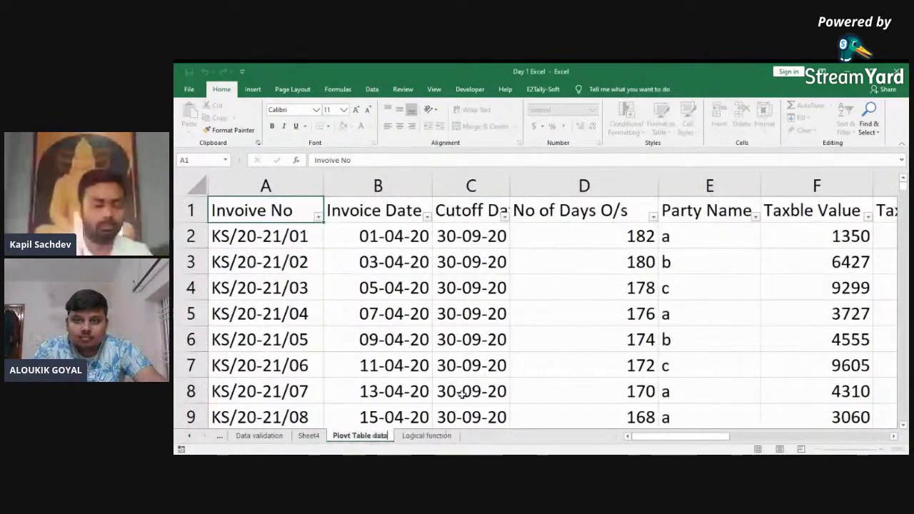
pyautogui.click(400, 365)
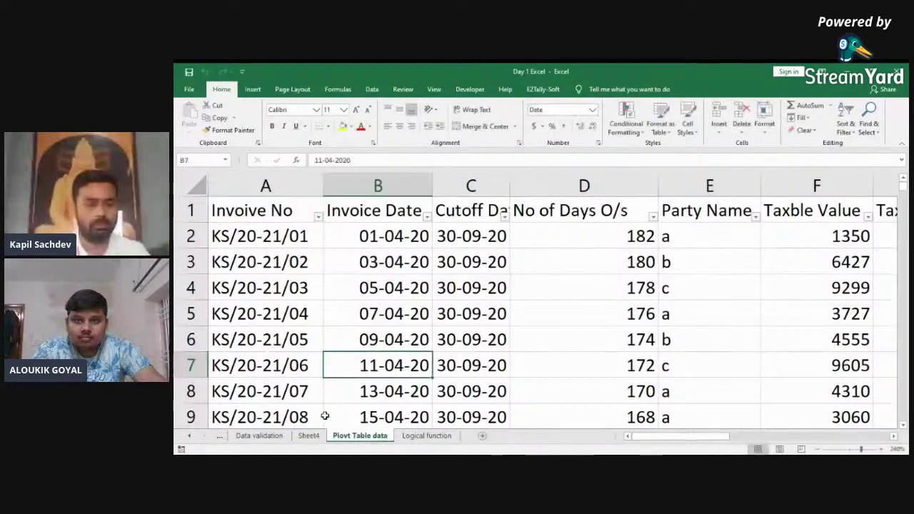
# Step: Rename Sheet4 to 'Piovt Table', correcting a typo in the name
pyautogui.click(309, 435)
pyautogui.doubleClick(316, 435)
pyautogui.write('Piovt Tav')
pyautogui.press('BackSpace')
pyautogui.write('ble')
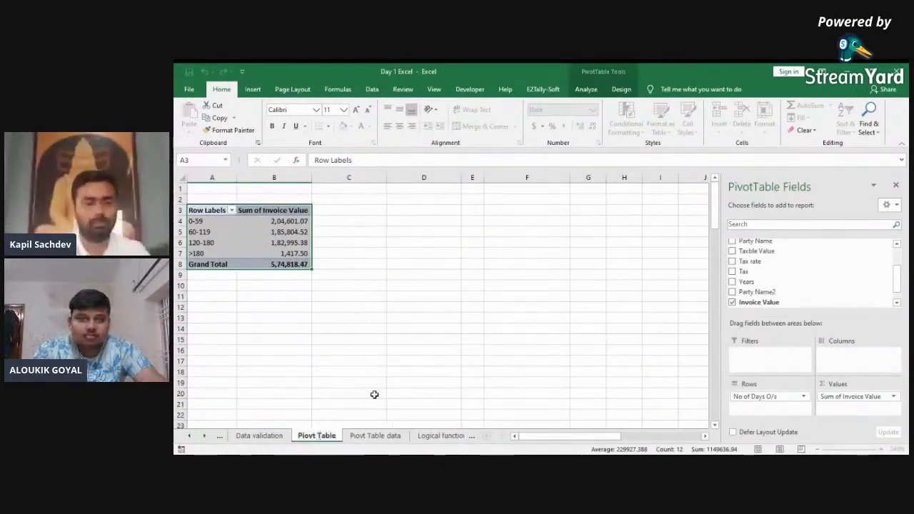
# Step: Confirm the 'Piovt Table' sheet name and browse the neighbouring sheets
pyautogui.click(375, 394)
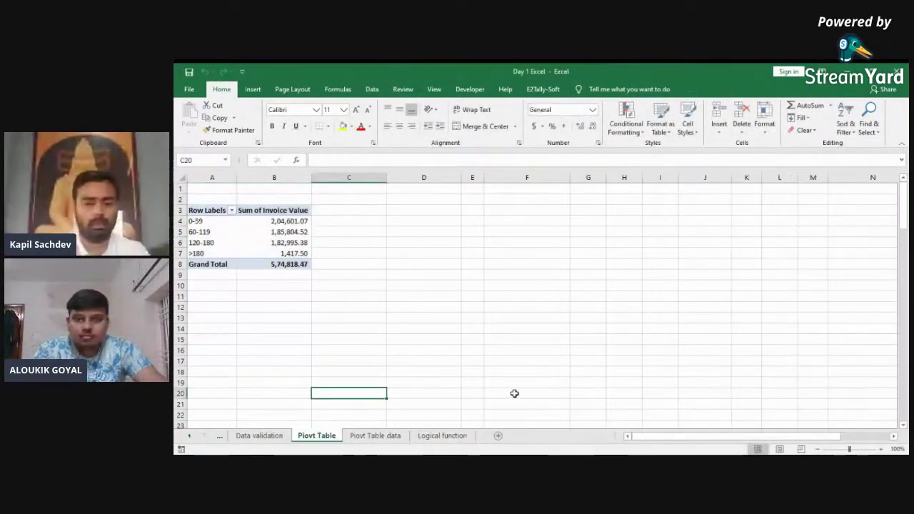
pyautogui.hotkey('ctrl', 'pagedown')
pyautogui.hotkey('ctrl', 'pageup')
pyautogui.hotkey('ctrl', 'pageup')
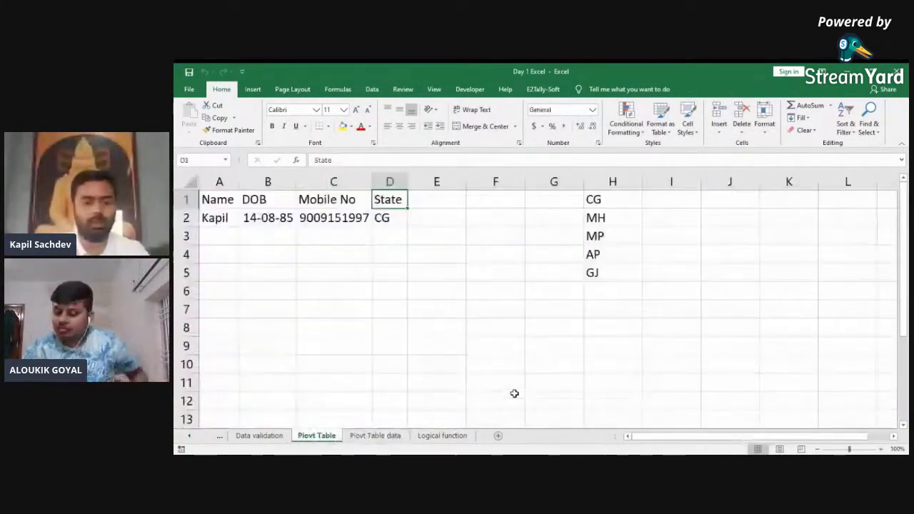
pyautogui.hotkey('ctrl', 'pagedown')
pyautogui.hotkey('ctrl', 'pageup')
pyautogui.hotkey('ctrl', 'pageup')
pyautogui.hotkey('ctrl', 'pageup')
pyautogui.hotkey('ctrl', 'pageup')
pyautogui.hotkey('ctrl', 'pageup')
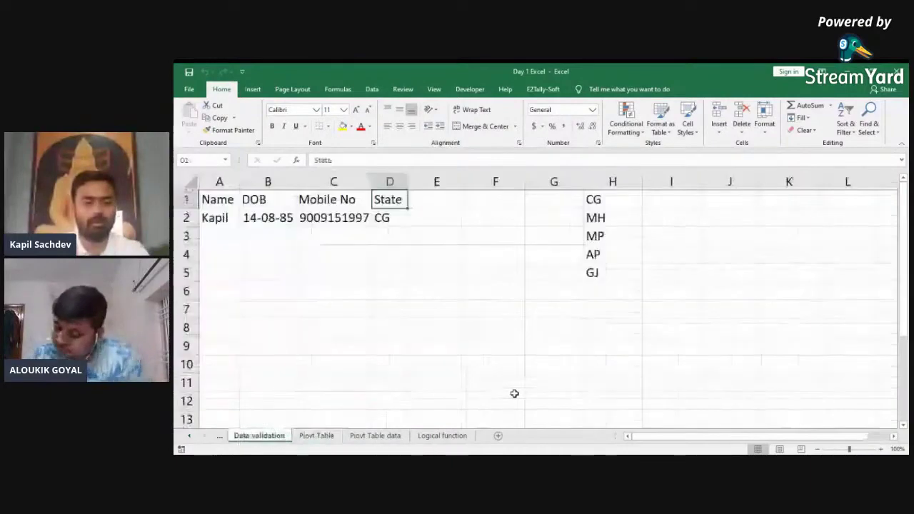
pyautogui.hotkey('ctrl', 'pagedown')
pyautogui.hotkey('ctrl', 'pagedown')
pyautogui.hotkey('ctrl', 'pagedown')
pyautogui.hotkey('ctrl', 'pagedown')
pyautogui.hotkey('ctrl', 'pagedown')
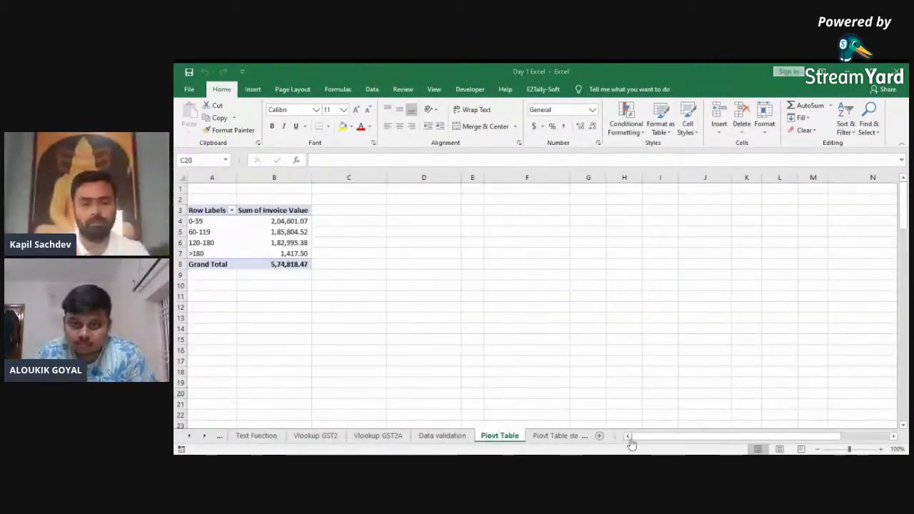
pyautogui.hotkey('ctrl', 'pagedown')
pyautogui.hotkey('ctrl', 'pagedown')
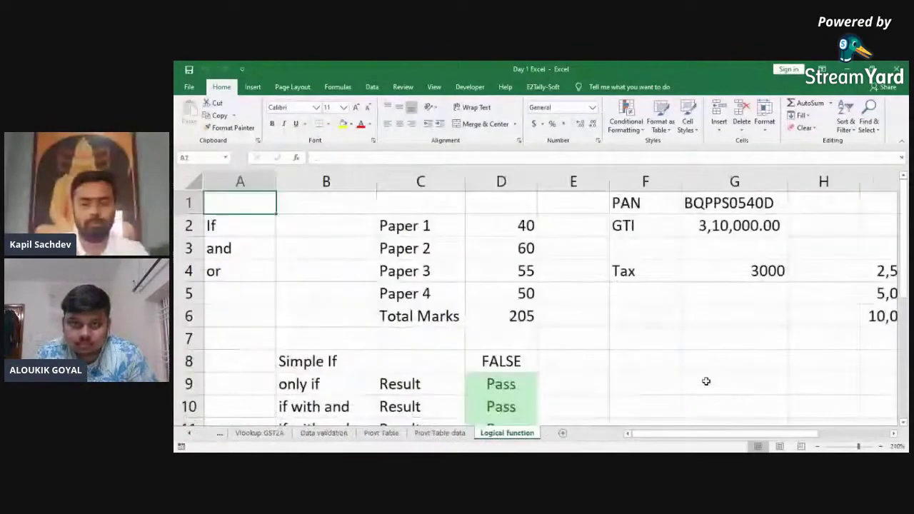
pyautogui.hotkey('ctrl', 'pageup')
pyautogui.hotkey('ctrl', 'pageup')
pyautogui.hotkey('ctrl', 'pageup')
pyautogui.hotkey('ctrl', 'pageup')
pyautogui.hotkey('ctrl', 'pageup')
pyautogui.hotkey('ctrl', 'pageup')
pyautogui.hotkey('ctrl', 'pageup')
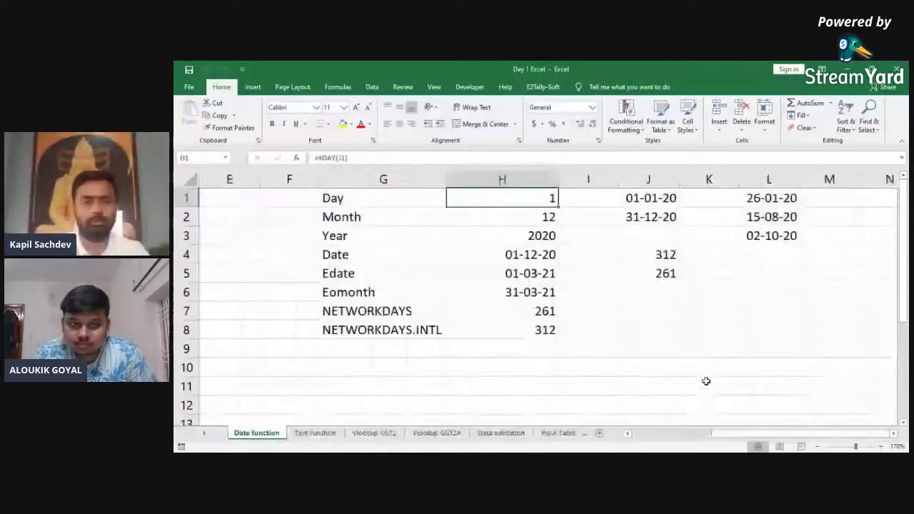
# Step: Look over the Insert, Formulas and Data ribbon tabs
pyautogui.click(250, 91)
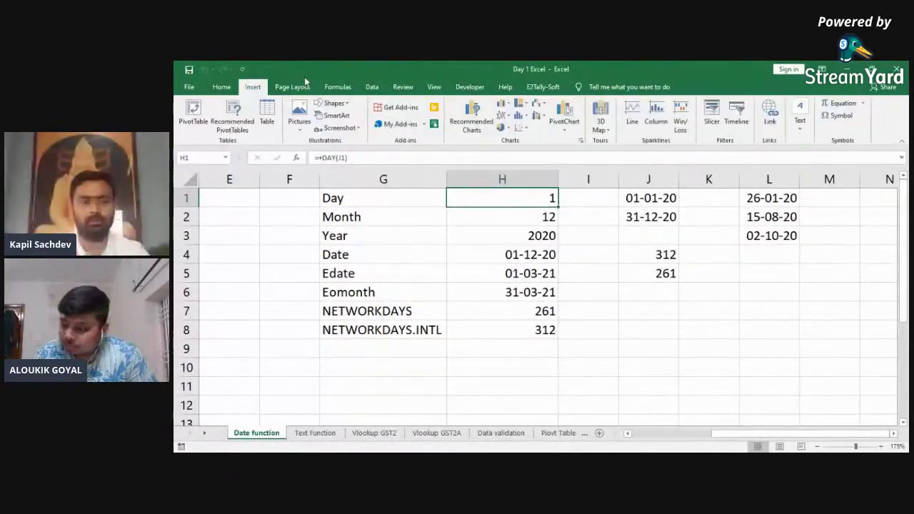
pyautogui.click(332, 87)
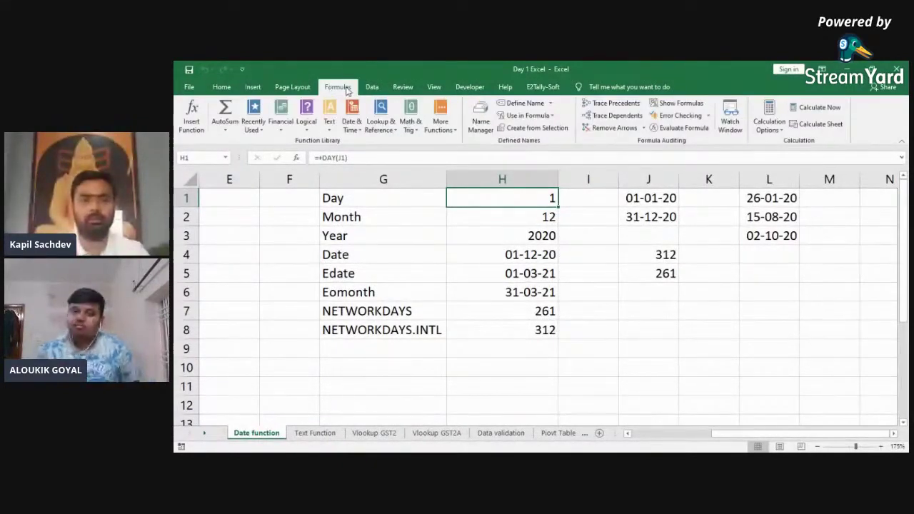
pyautogui.click(372, 87)
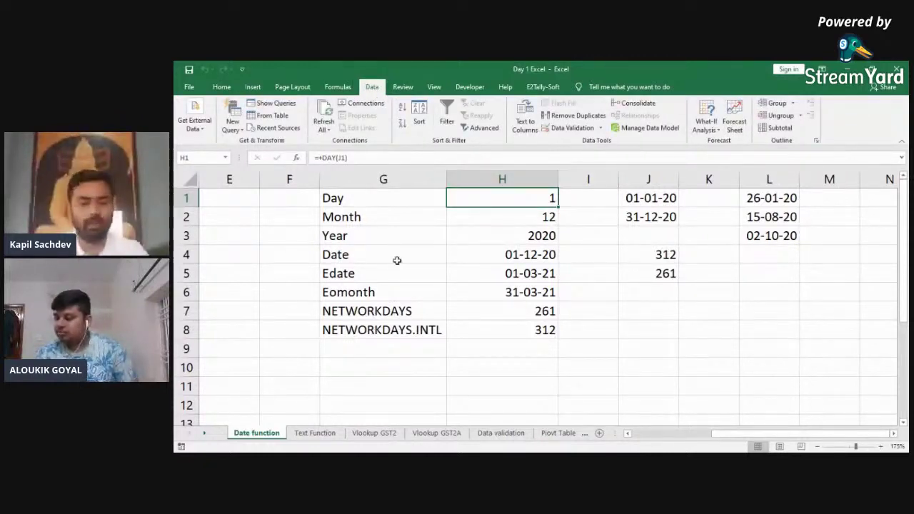
# Step: On the Vlookup GST2A sheet, select the invoice numbers B2:B10
pyautogui.hotkey('ctrl', 'pagedown')
pyautogui.hotkey('ctrl', 'pagedown')
pyautogui.hotkey('ctrl', 'pagedown')
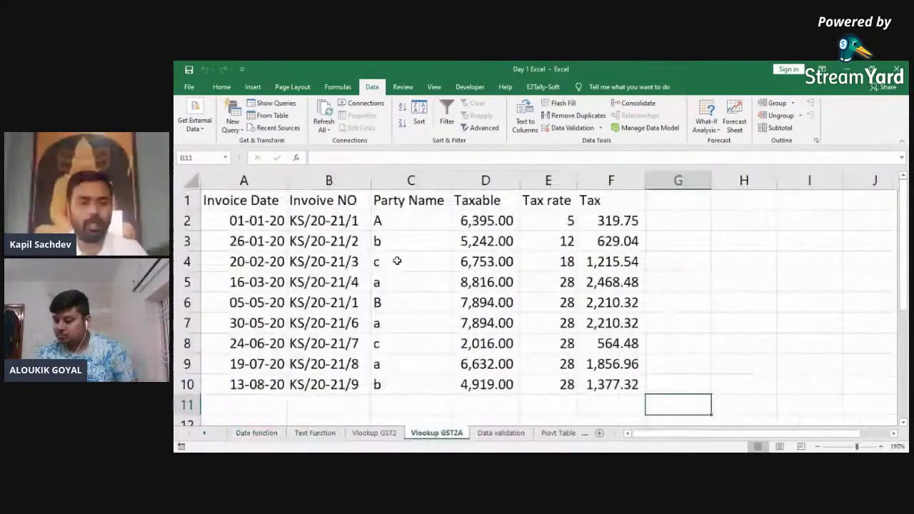
pyautogui.press('Home')
pyautogui.press('Up')
pyautogui.press('Up')
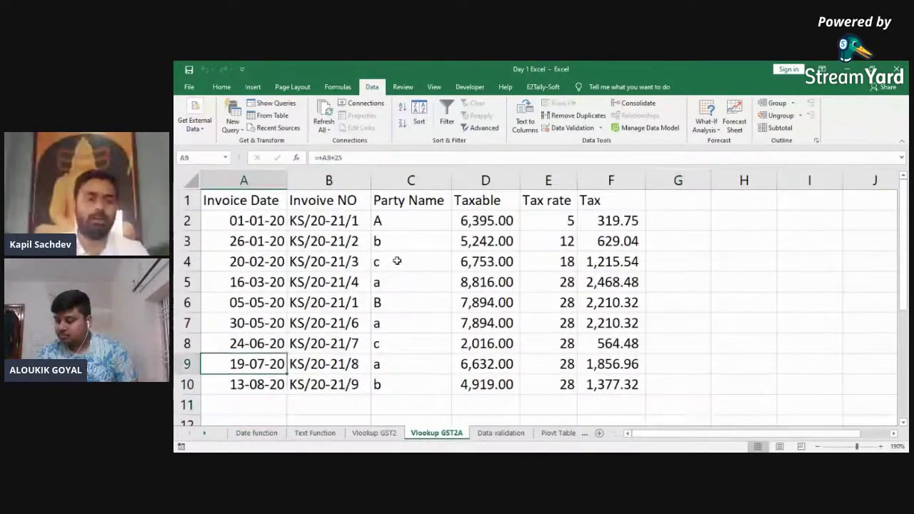
pyautogui.hotkey('ctrl', 'Home')
pyautogui.hotkey('ctrl', 'Down')
pyautogui.hotkey('ctrl', 'Up')
pyautogui.hotkey('ctrl', 'shift', 'Down')
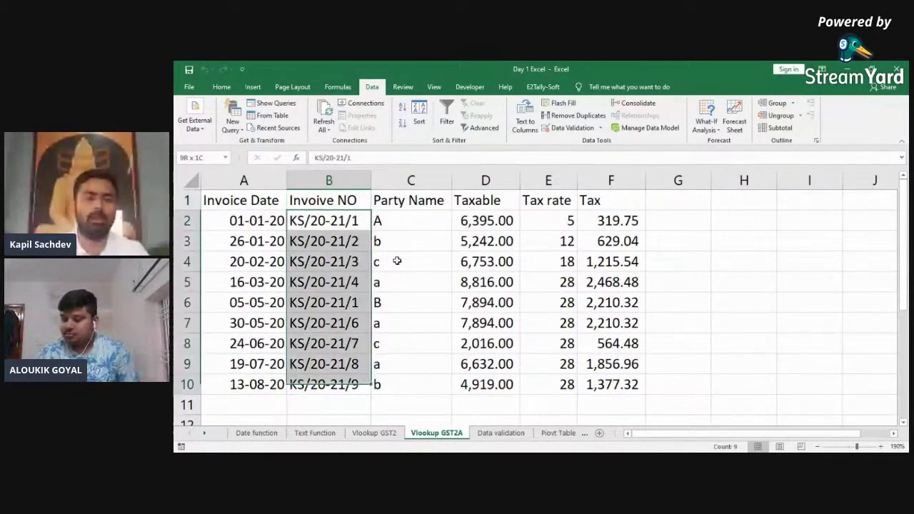
pyautogui.hotkey('shift', 'Up')
pyautogui.hotkey('shift', 'Up')
pyautogui.hotkey('shift', 'Up')
pyautogui.hotkey('shift', 'Up')
pyautogui.hotkey('shift', 'Up')
pyautogui.press('Right')
pyautogui.hotkey('ctrl', 'shift', 'Down')
pyautogui.hotkey('shift', 'Left')
pyautogui.hotkey('ctrl', 'shift', 'Up')
pyautogui.hotkey('ctrl', 'shift', 'Down')
pyautogui.press('Left')
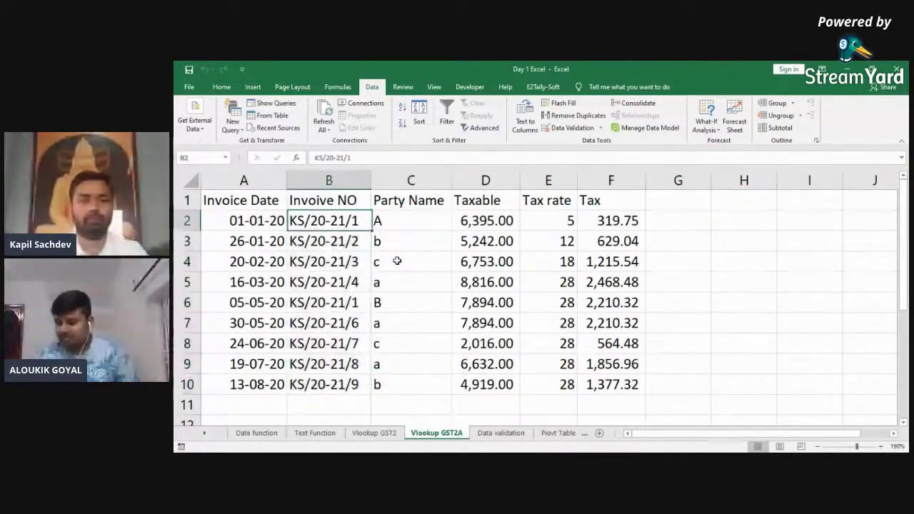
pyautogui.hotkey('ctrl', 'shift', 'Down')
pyautogui.hotkey('ctrl', 'shift', 'Up')
pyautogui.hotkey('ctrl', 'shift', 'Down')
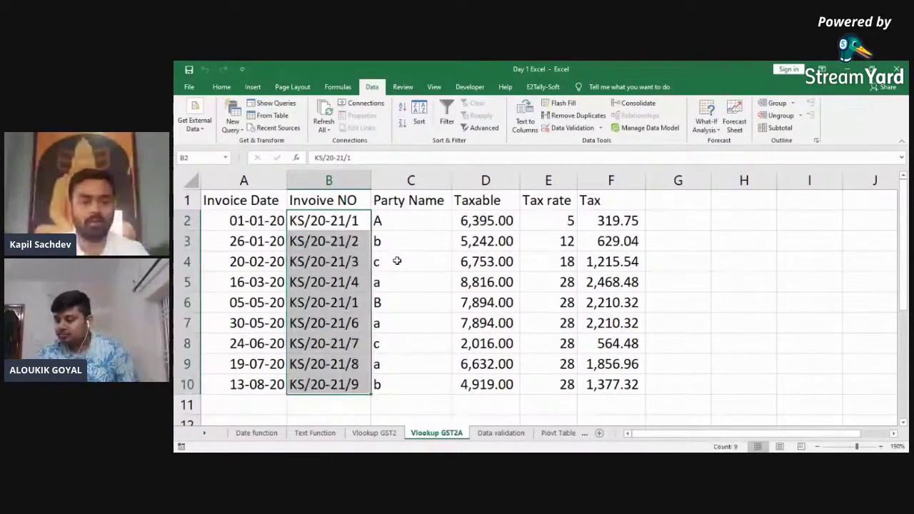
# Step: Copy B2:B10, cancel the copy, and move on to the Logical function sheet
pyautogui.hotkey('ctrl', 'c')
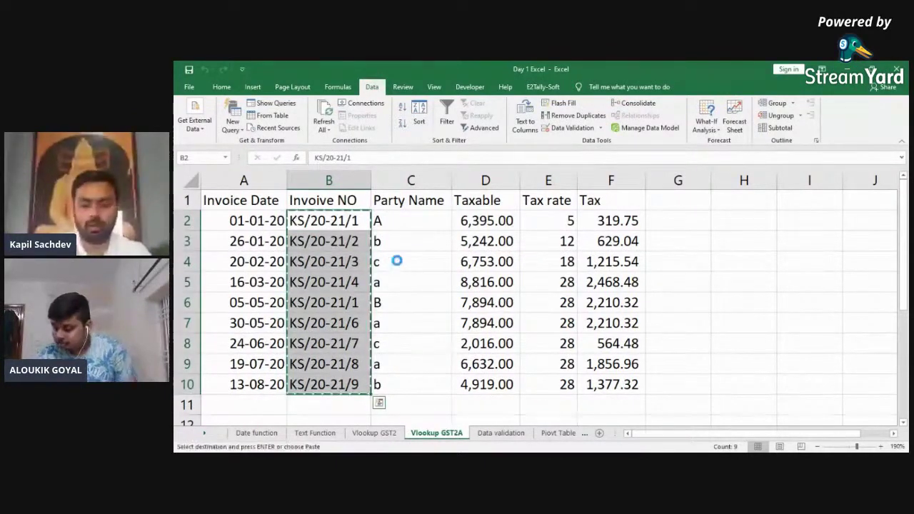
pyautogui.press('Escape')
pyautogui.hotkey('ctrl', 'pagedown')
pyautogui.hotkey('ctrl', 'pagedown')
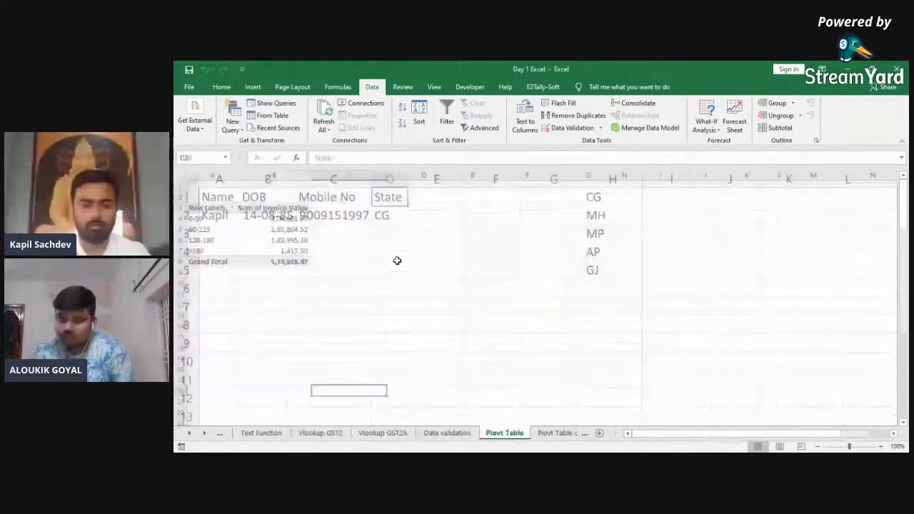
pyautogui.hotkey('ctrl', 'pagedown')
pyautogui.hotkey('ctrl', 'pageup')
pyautogui.hotkey('ctrl', 'pagedown')
pyautogui.hotkey('ctrl', 'pagedown')
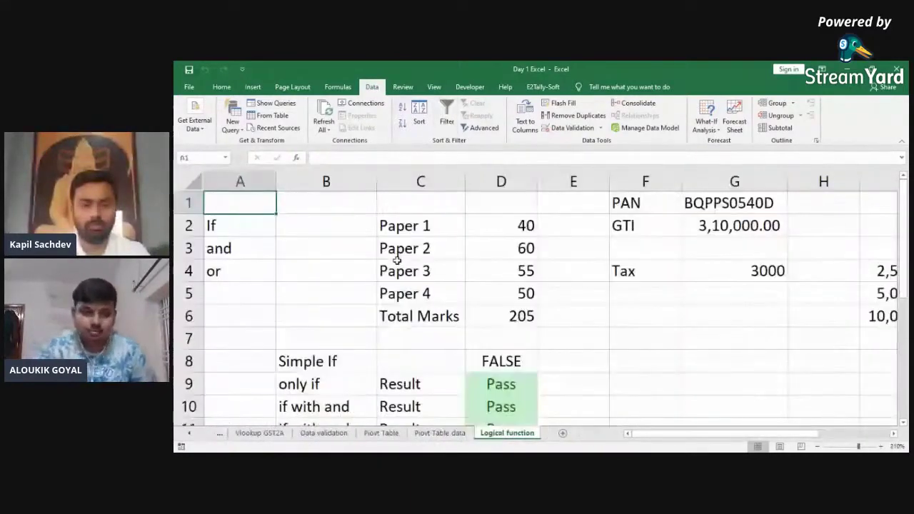
# Step: Add a new sheet and enter a, b, c, d, e, f down column A
pyautogui.click(563, 433)
pyautogui.write('a')
pyautogui.press('Return')
pyautogui.write('b')
pyautogui.press('Return')
pyautogui.write('c')
pyautogui.press('Return')
pyautogui.write('s')
pyautogui.press('Return')
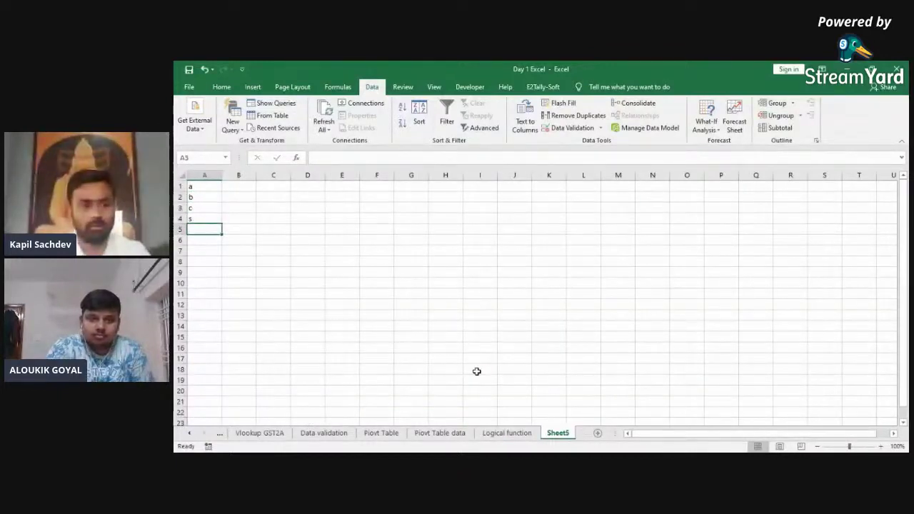
pyautogui.press('Up')
pyautogui.write('d')
pyautogui.press('Return')
pyautogui.write('e')
pyautogui.press('Return')
pyautogui.write('f')
pyautogui.press('Return')
# Step: Change A2 and A4 to 'a' to create duplicates, then select the list A1:A6
pyautogui.press('Up')
pyautogui.press('Up')
pyautogui.press('Up')
pyautogui.press('Up')
pyautogui.press('Up')
pyautogui.write('a')
pyautogui.press('Return')
pyautogui.press('Down')
pyautogui.write('a')
pyautogui.press('Return')
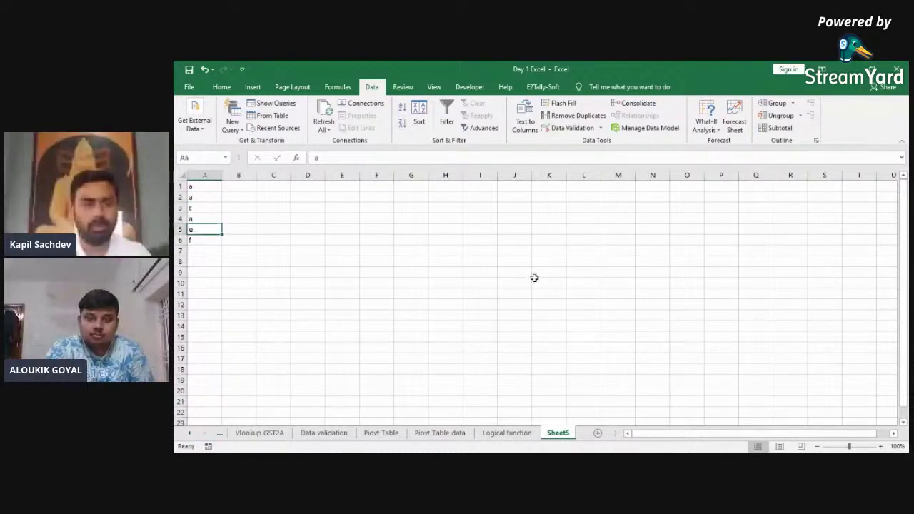
pyautogui.hotkey('ctrl', 'Up')
pyautogui.hotkey('ctrl', 'shift', 'Down')
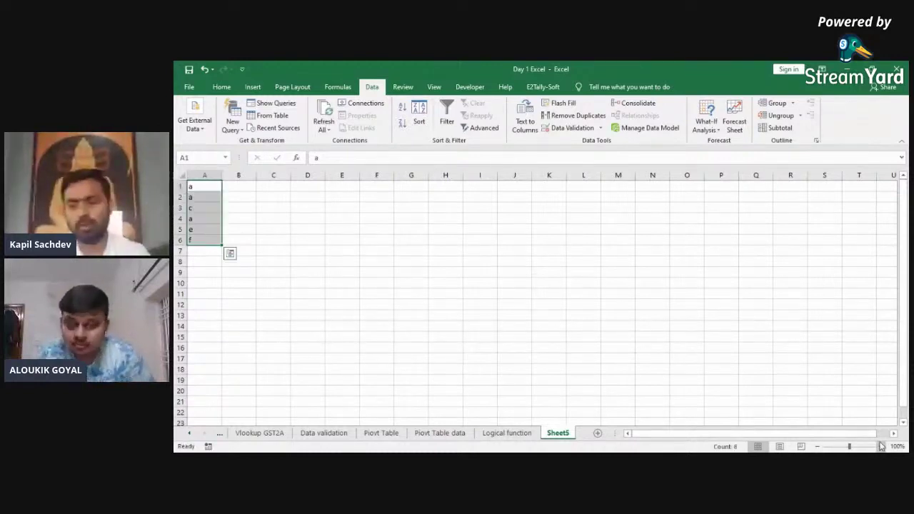
# Step: Zoom in and remove duplicate values from column A, leaving a, c, e, f
pyautogui.click(882, 446)
pyautogui.click(882, 447)
pyautogui.click(881, 446)
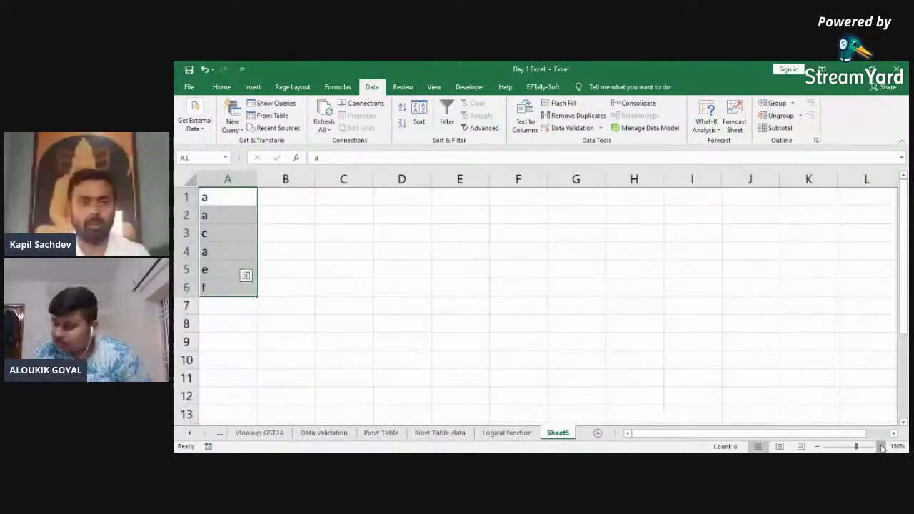
pyautogui.click(882, 446)
pyautogui.click(882, 447)
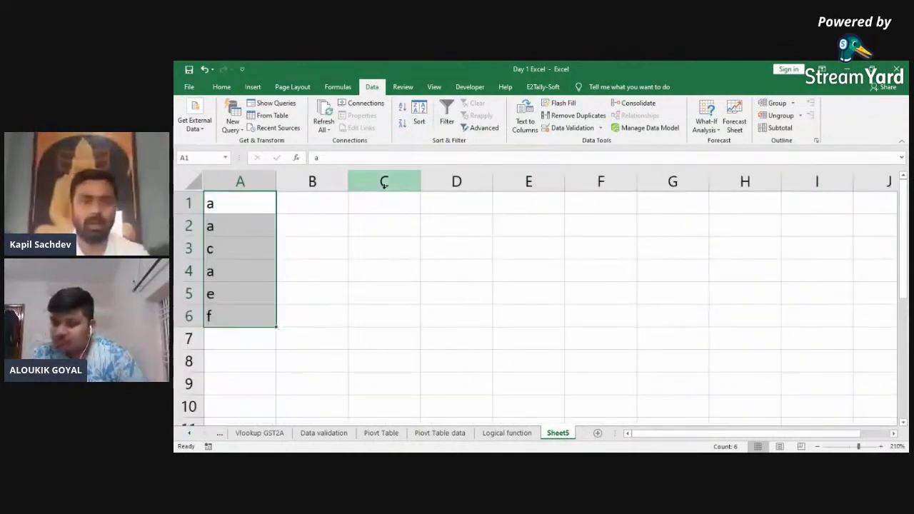
pyautogui.click(574, 115)
pyautogui.click(571, 328)
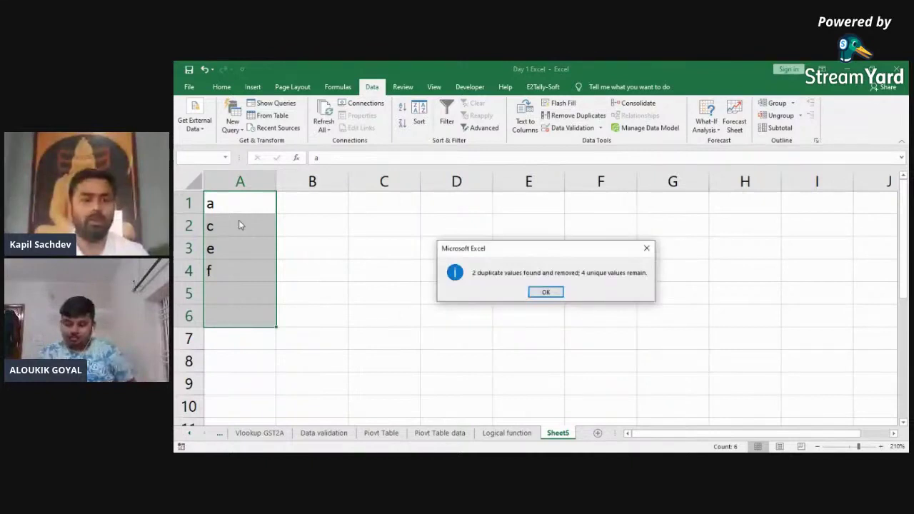
pyautogui.click(545, 292)
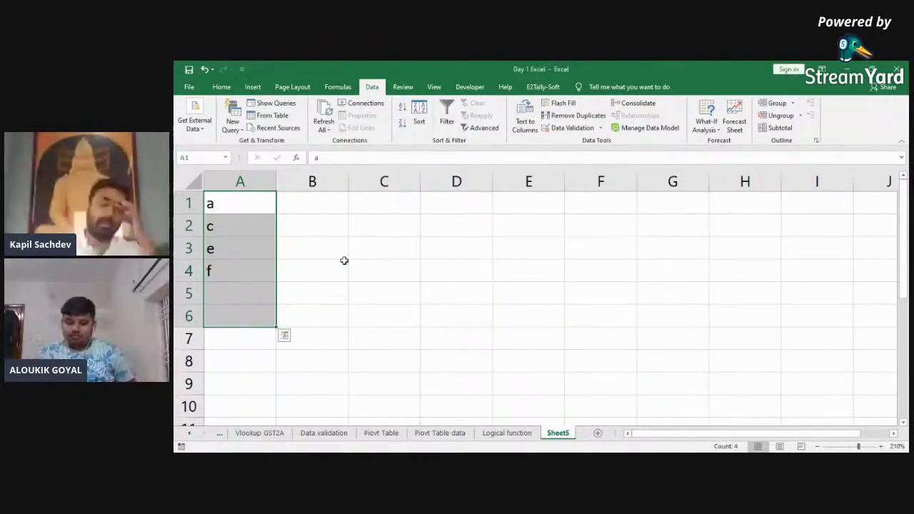
# Step: Select the remaining a, c, e, f list and clear its contents
pyautogui.click(231, 247)
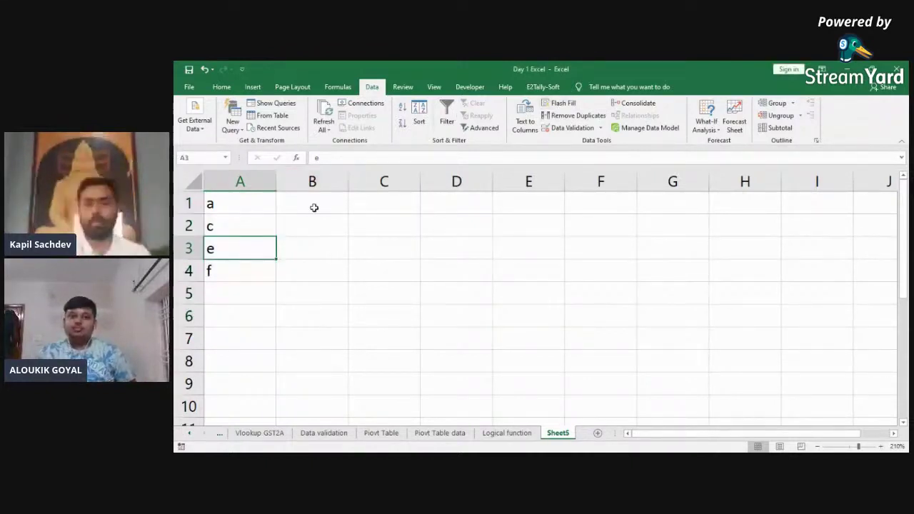
pyautogui.hotkey('ctrl', 'Up')
pyautogui.hotkey('ctrl', 'Down')
pyautogui.hotkey('ctrl', 'Up')
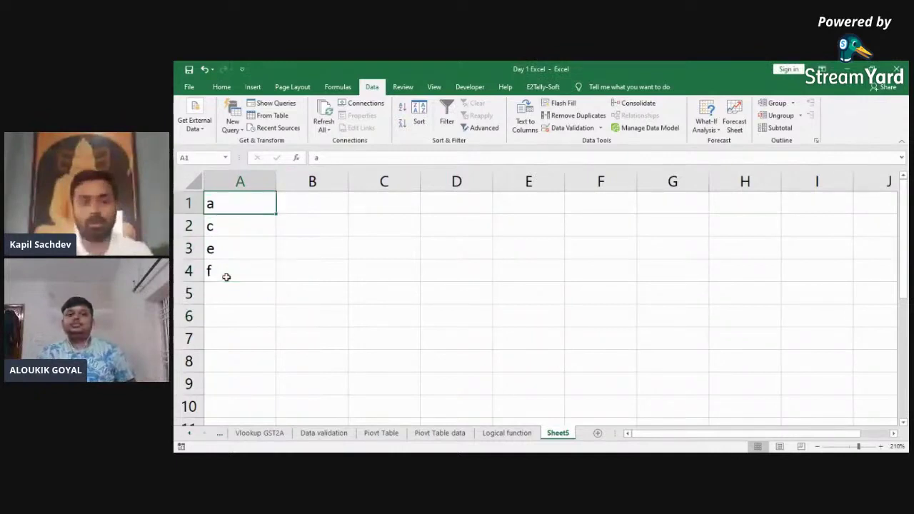
pyautogui.hotkey('ctrl', 'shift', 'Down')
pyautogui.press('Delete')
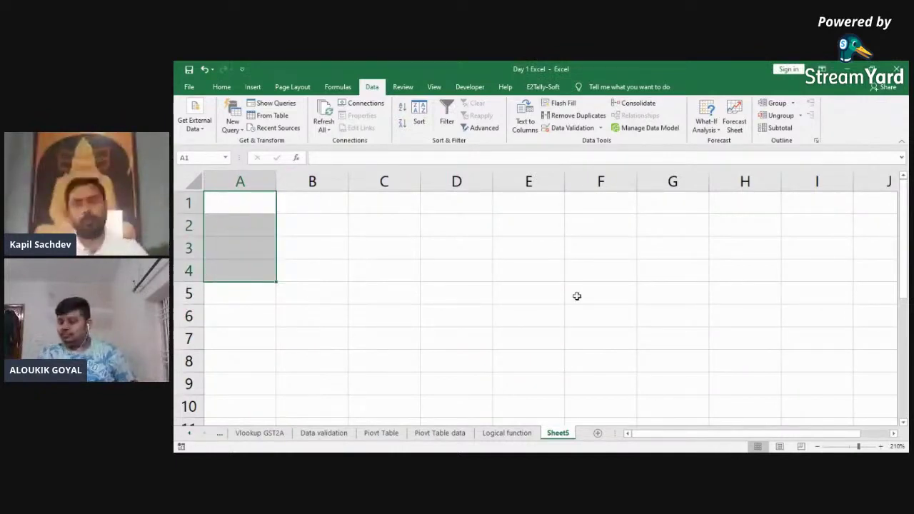
pyautogui.click(597, 285)
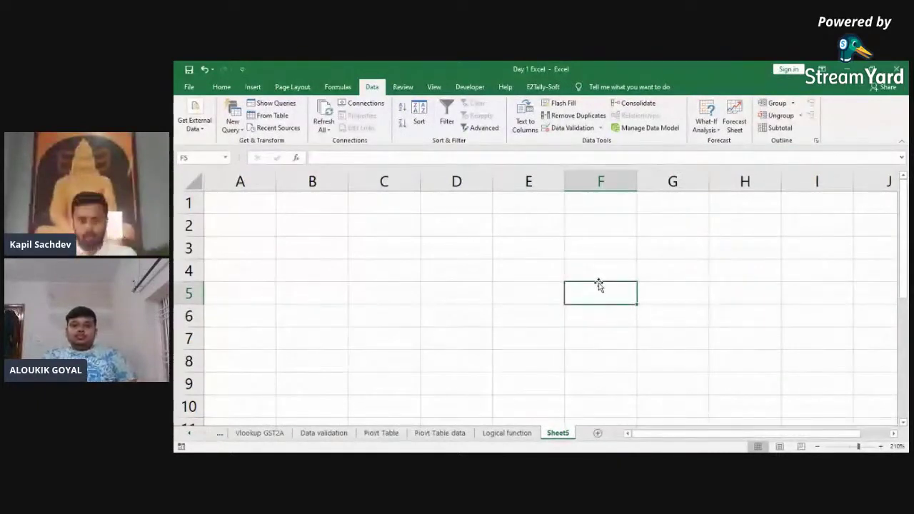
pyautogui.press('Home')
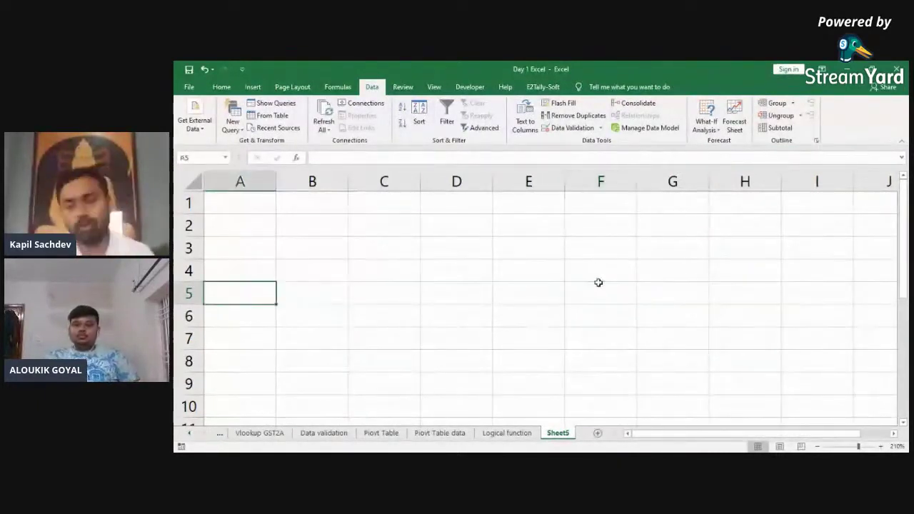
pyautogui.hotkey('ctrl', 'Home')
pyautogui.press('Right')
pyautogui.press('Left')
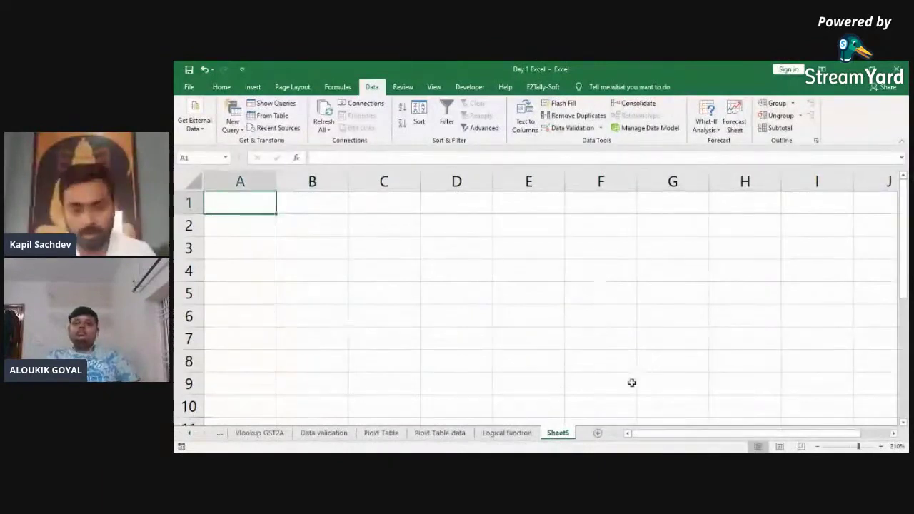
# Step: Rename Sheet5, Sheet6 and Sheet7 to April, May and June, ending on the April tab
pyautogui.keyDown('ctrl'); pyautogui.scroll(-7, 598, 434); pyautogui.keyUp('ctrl')
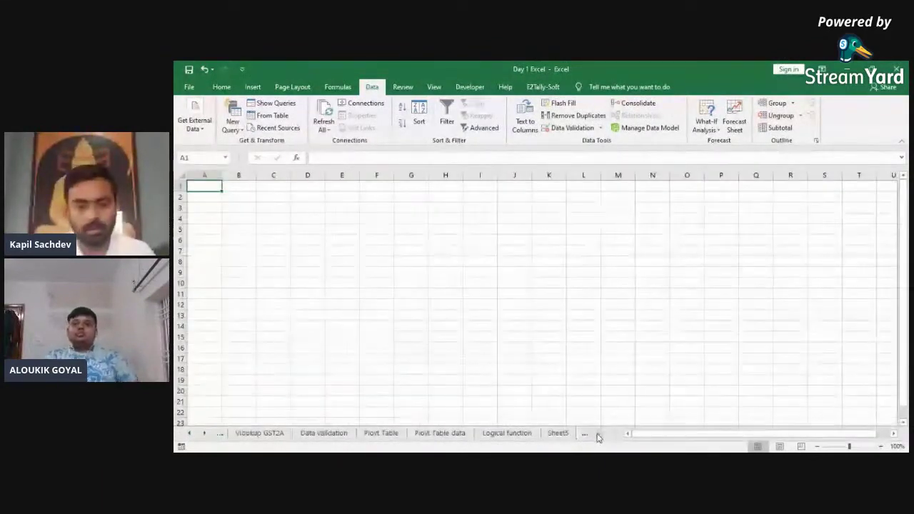
pyautogui.keyDown('ctrl'); pyautogui.scroll(7, 564, 438); pyautogui.keyUp('ctrl')
pyautogui.doubleClick(564, 437)
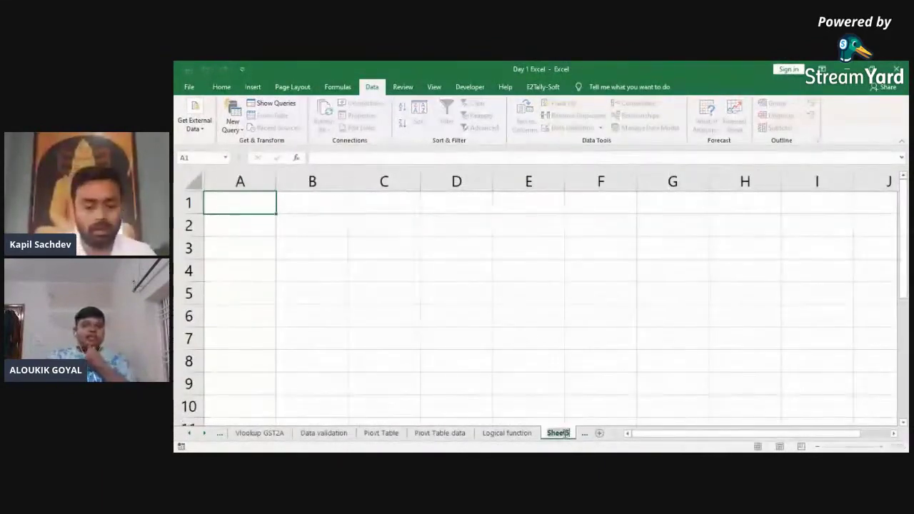
pyautogui.write('April')
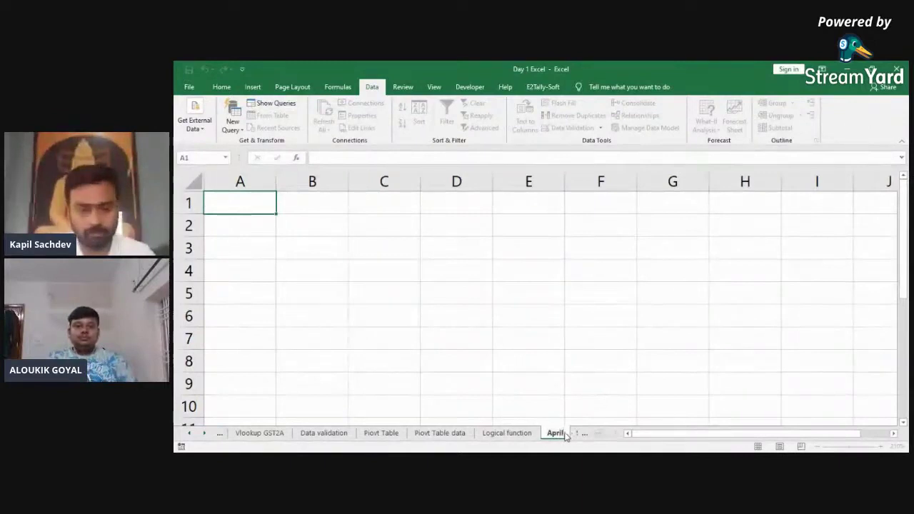
pyautogui.click(204, 435)
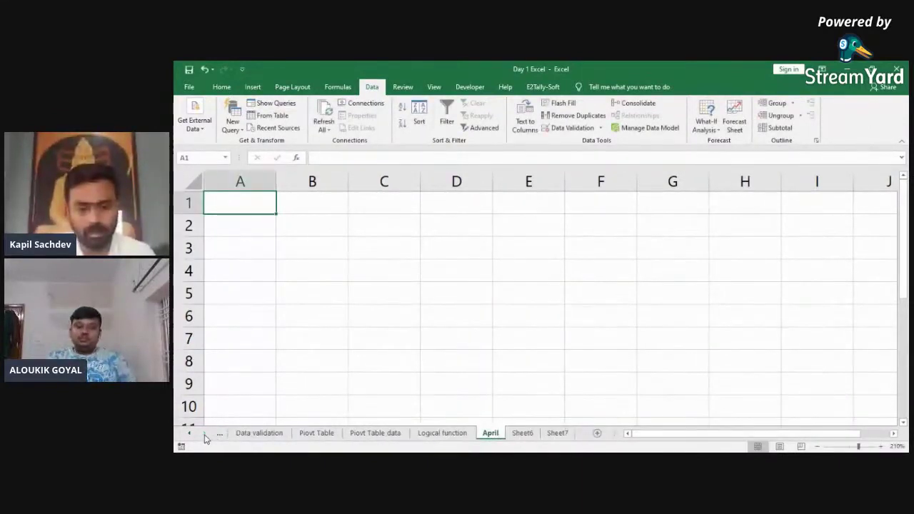
pyautogui.doubleClick(519, 434)
pyautogui.write('May')
pyautogui.press('Return')
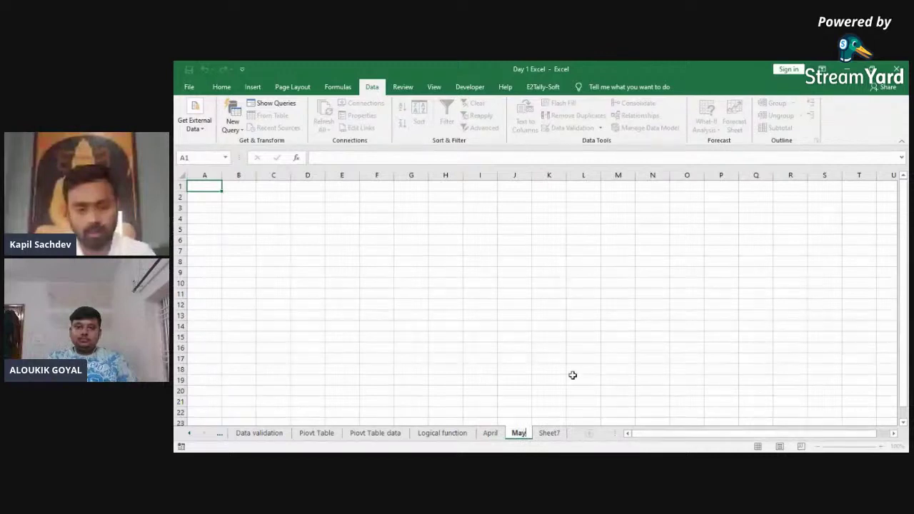
pyautogui.doubleClick(549, 434)
pyautogui.write('June')
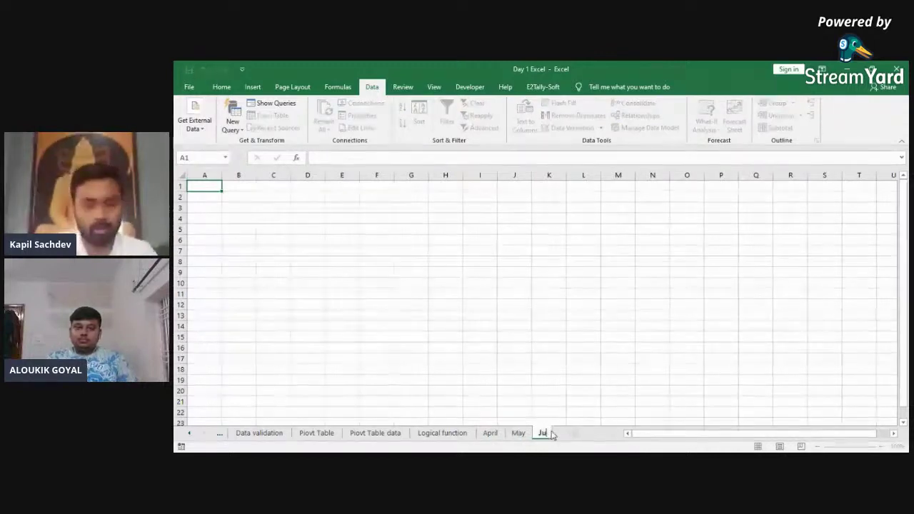
pyautogui.click(491, 433)
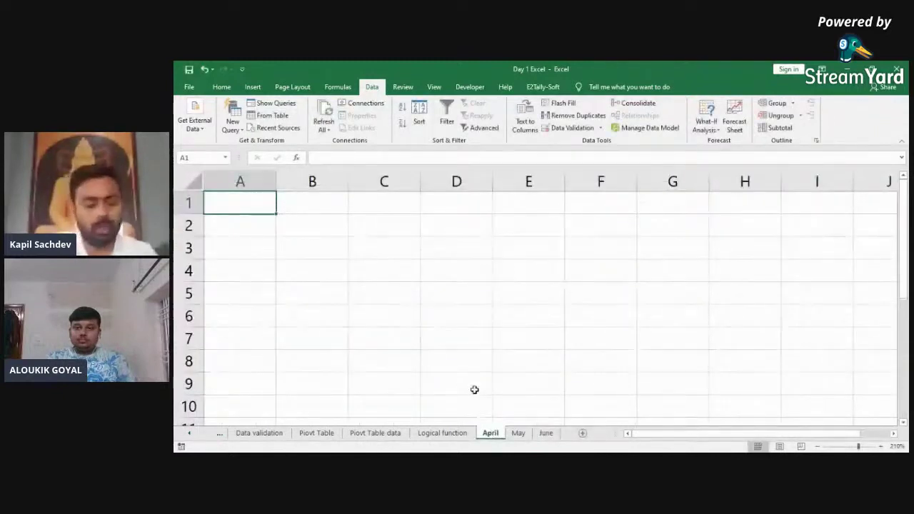
# Step: Enter the headings Tax rate, Taxable Amt and Tax in row 1, autofitting column B
pyautogui.write('Tax rate')
pyautogui.press('Return')
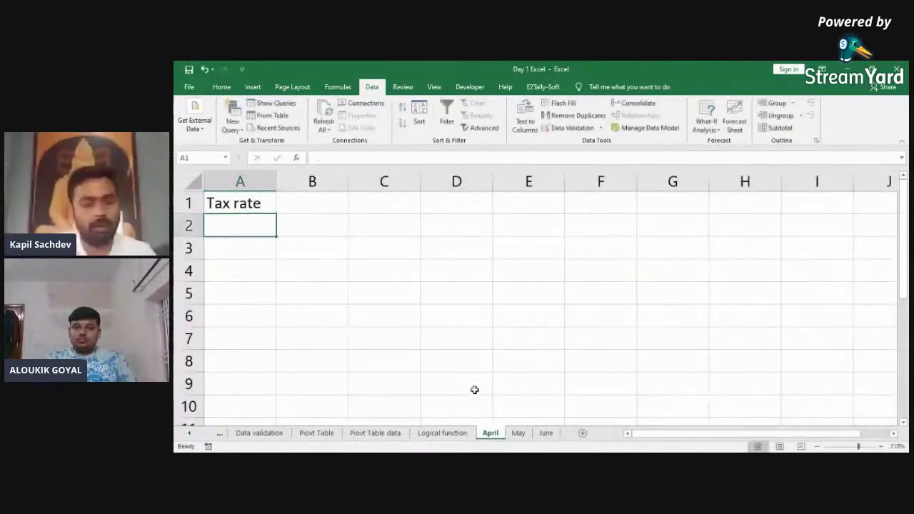
pyautogui.press('Up')
pyautogui.press('Right')
pyautogui.write('Tax')
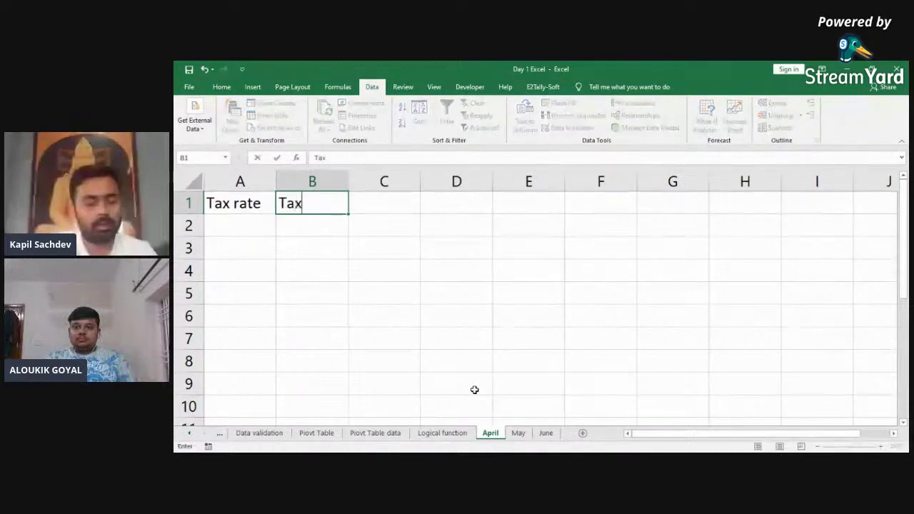
pyautogui.write('able Amt')
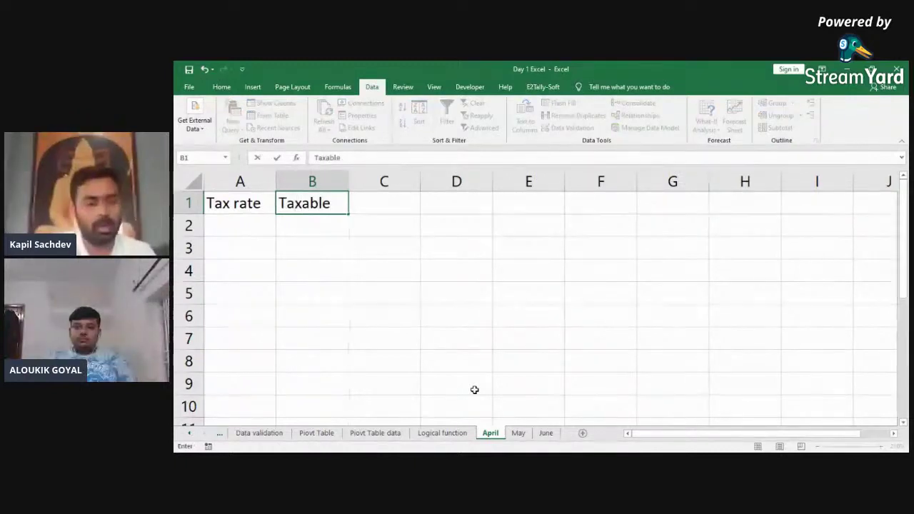
pyautogui.hotkey('ctrl', 'Return')
pyautogui.hotkey('ctrl', 'space')
pyautogui.hotkey('alt', 'o')
pyautogui.press('c')
pyautogui.press('a')
pyautogui.press('Right')
pyautogui.write('Tax')
pyautogui.press('Return')
# Step: Enter the tax rates 0, 5, 12, 18 and 28 down column A
pyautogui.press('Home')
pyautogui.write('0')
pyautogui.press('Return')
pyautogui.write('5')
pyautogui.press('Return')
pyautogui.write('12')
pyautogui.press('Return')
pyautogui.write('1')
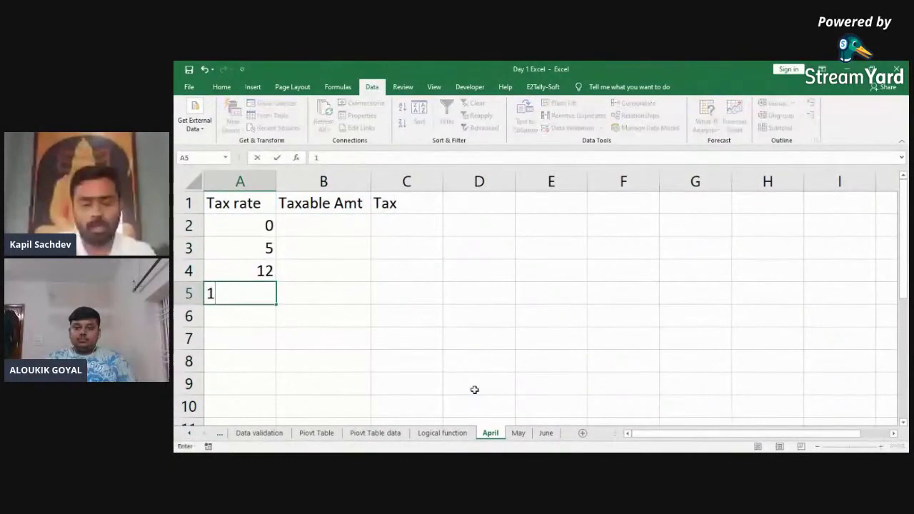
pyautogui.write('8')
pyautogui.press('Return')
pyautogui.write('28')
pyautogui.press('Return')
# Step: Fill B2:B6 with RANDBETWEEN random amounts and convert them to fixed values
pyautogui.press('Up')
pyautogui.hotkey('ctrl', 'Up')
pyautogui.press('Right')
pyautogui.press('Down')
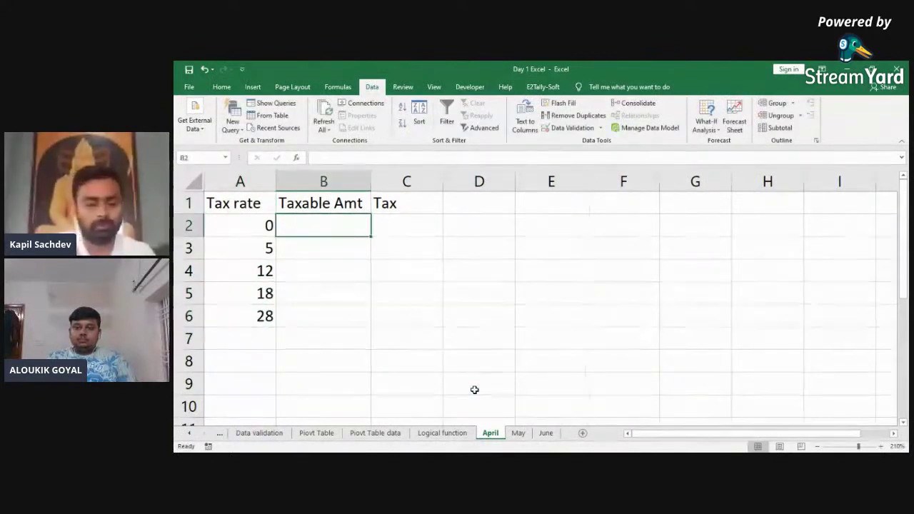
pyautogui.write('+ran')
pyautogui.press('Down')
pyautogui.press('Tab')
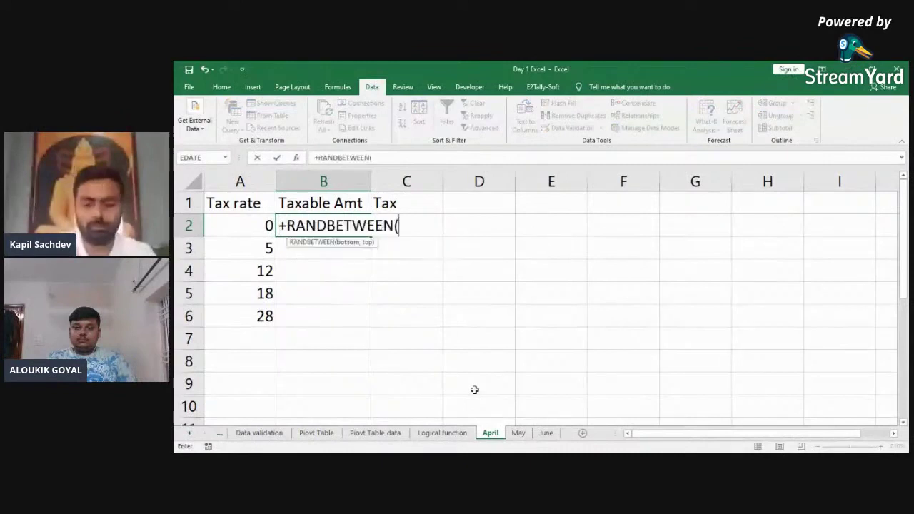
pyautogui.write('999')
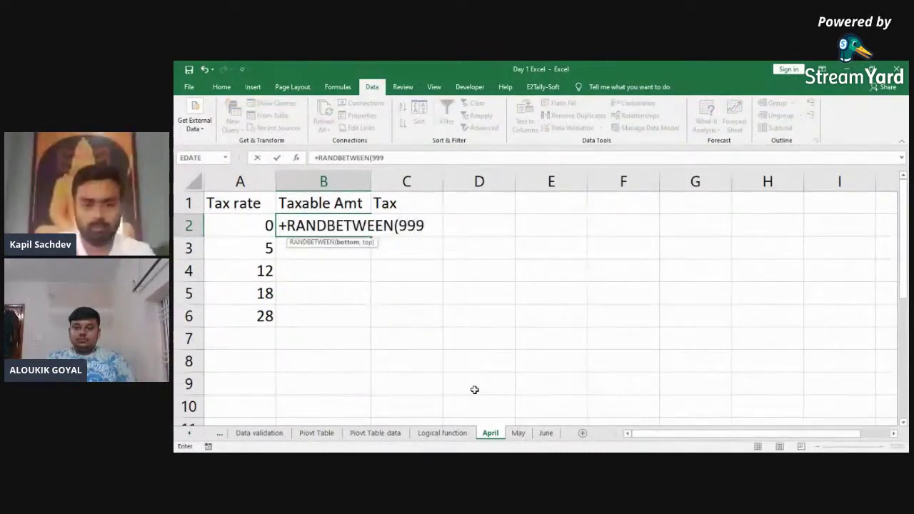
pyautogui.press('BackSpace')
pyautogui.press('BackSpace')
pyautogui.press('BackSpace')
pyautogui.write('111')
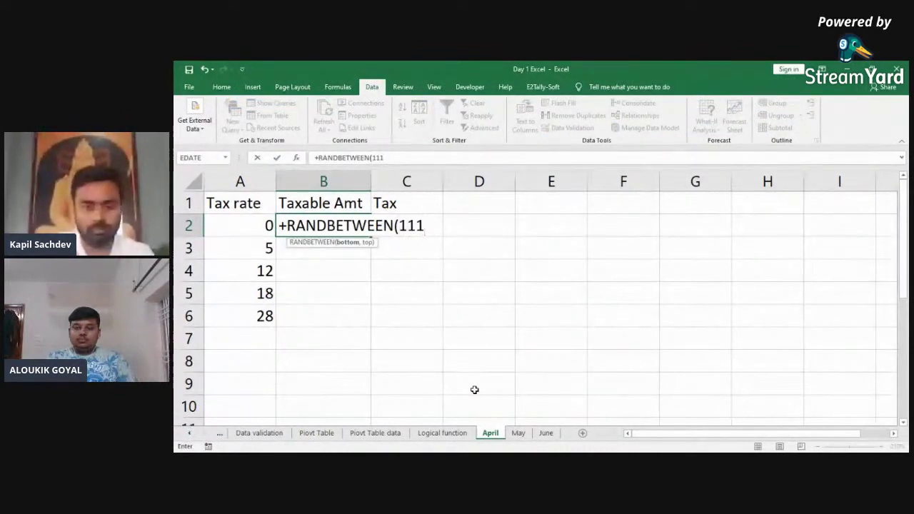
pyautogui.write('1000,999')
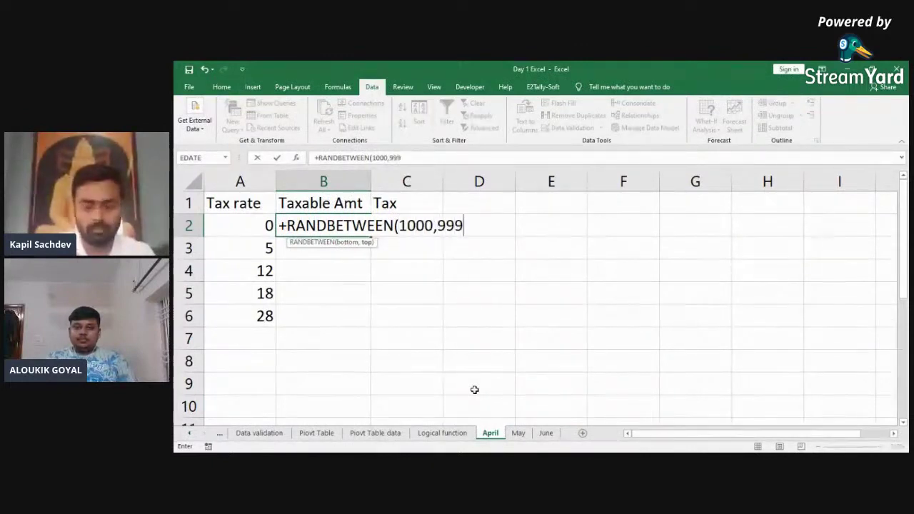
pyautogui.write('9)')
pyautogui.press('Left')
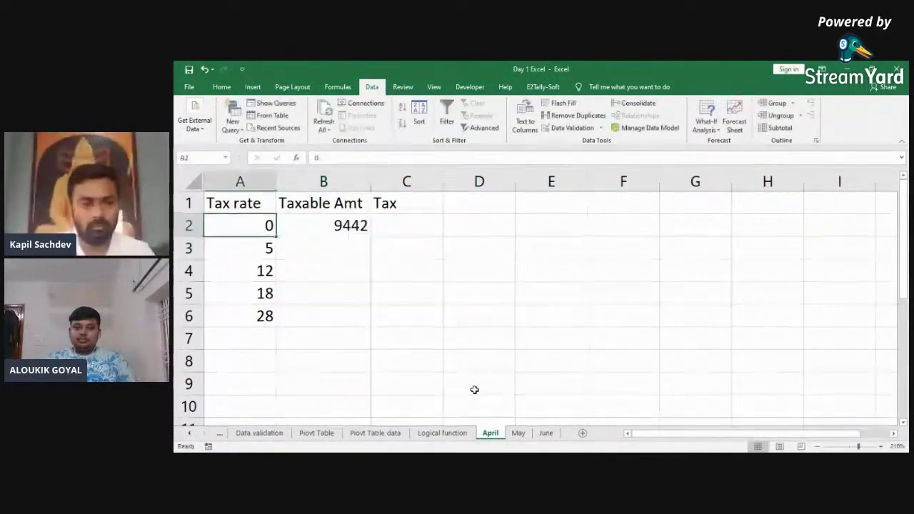
pyautogui.hotkey('ctrl', 'Down')
pyautogui.press('Right')
pyautogui.hotkey('ctrl', 'shift', 'Up')
pyautogui.hotkey('ctrl', 'd')
pyautogui.hotkey('ctrl', 'c')
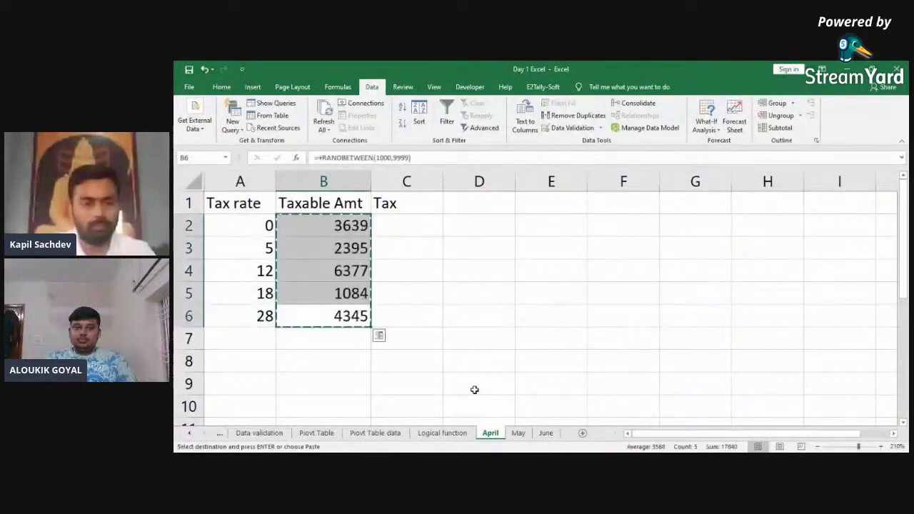
pyautogui.hotkey('ctrl', 'alt', 'v')
pyautogui.press('v')
pyautogui.press('Return')
pyautogui.press('Escape')
# Step: Replace the taxable amounts in B2:B6 with 1000, 2000, 3000, 4000 and 5000
pyautogui.press('Up')
pyautogui.hotkey('ctrl', 'Up')
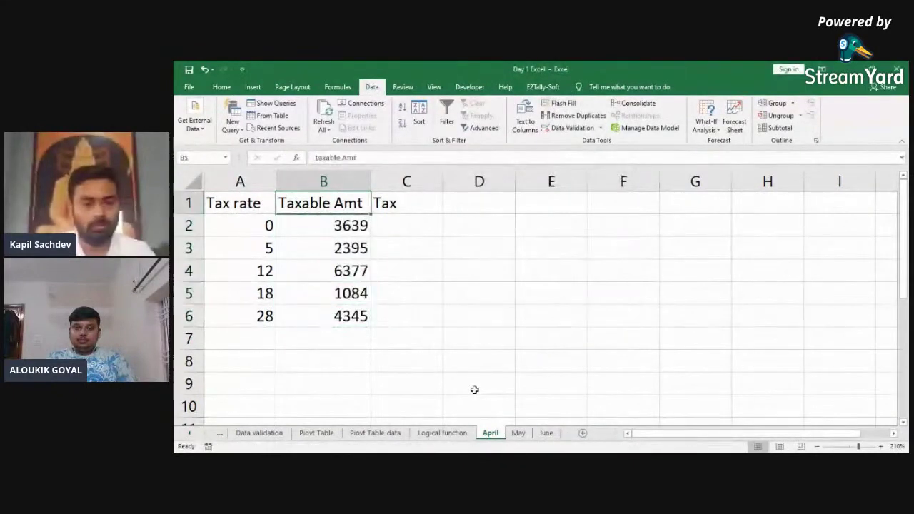
pyautogui.press('Right')
pyautogui.press('Down')
pyautogui.write('+')
pyautogui.press('Escape')
pyautogui.press('Left')
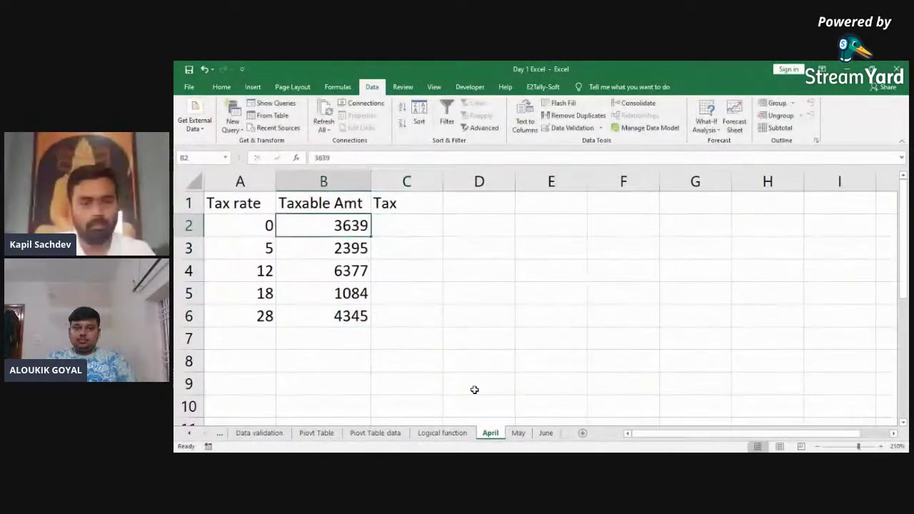
pyautogui.press('Right')
pyautogui.press('Left')
pyautogui.hotkey('ctrl', 'shift', 'Down')
pyautogui.press('Up')
pyautogui.press('Down')
pyautogui.write('1000')
pyautogui.press('Return')
pyautogui.write('2')
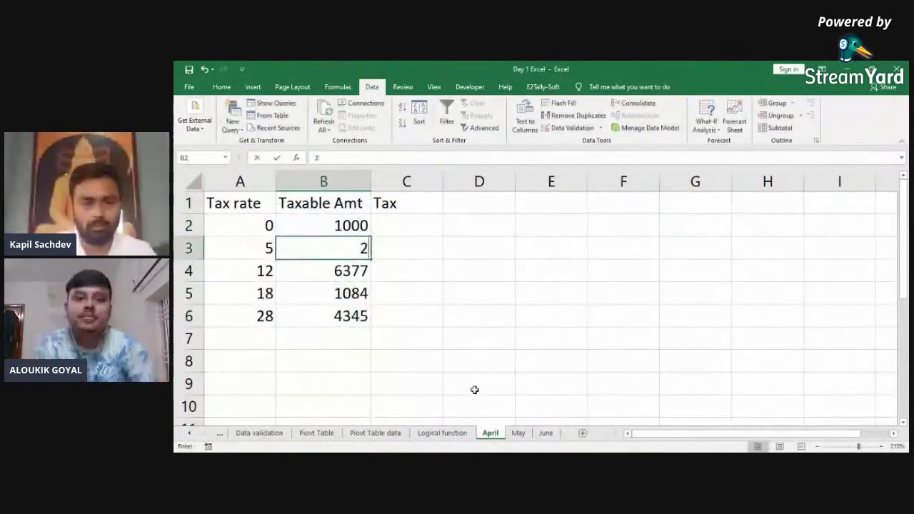
pyautogui.write('000')
pyautogui.press('Return')
pyautogui.write('3000')
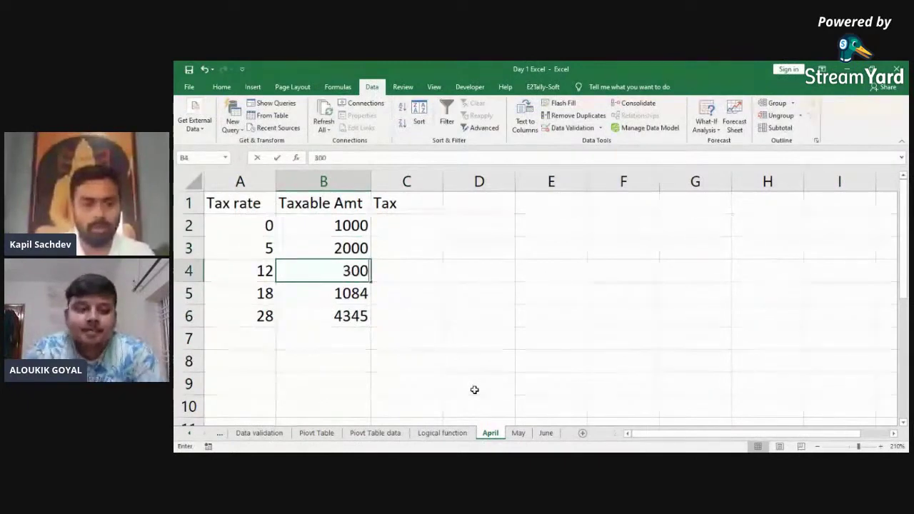
pyautogui.press('Return')
pyautogui.write('4000')
pyautogui.press('Return')
pyautogui.write('5')
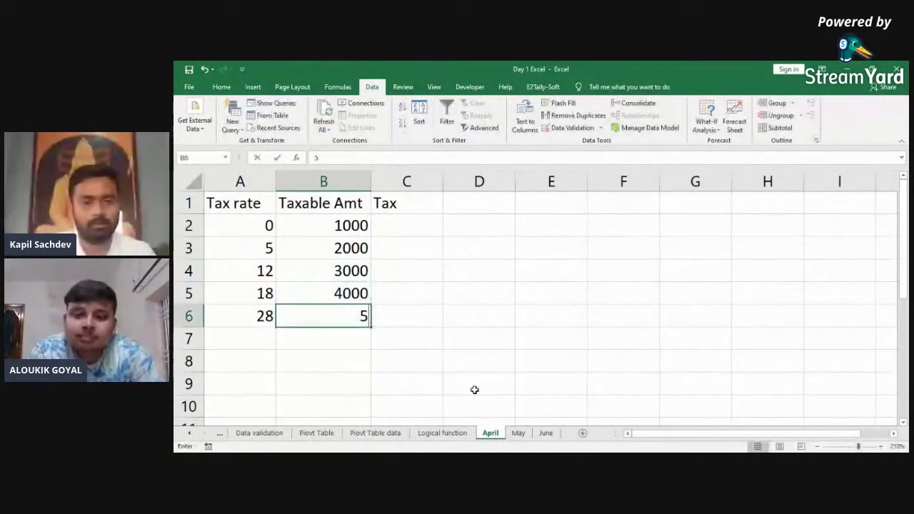
pyautogui.press('Return')
# Step: Enter the tax formula =A2*B2% in C2 and fill it down to C6
pyautogui.hotkey('ctrl', 'Up')
pyautogui.hotkey('ctrl', 'Up')
pyautogui.press('Right')
pyautogui.press('Down')
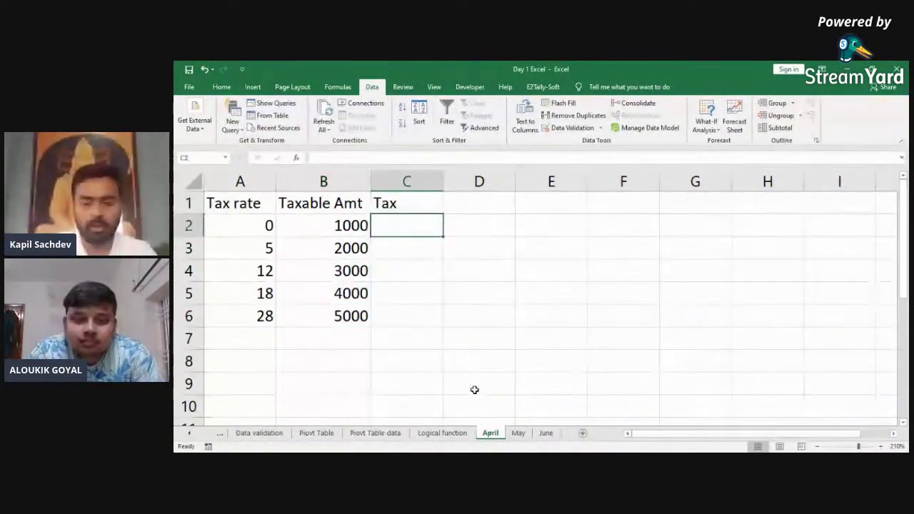
pyautogui.write('+')
pyautogui.press('Left')
pyautogui.press('Left')
pyautogui.write('*')
pyautogui.press('Left')
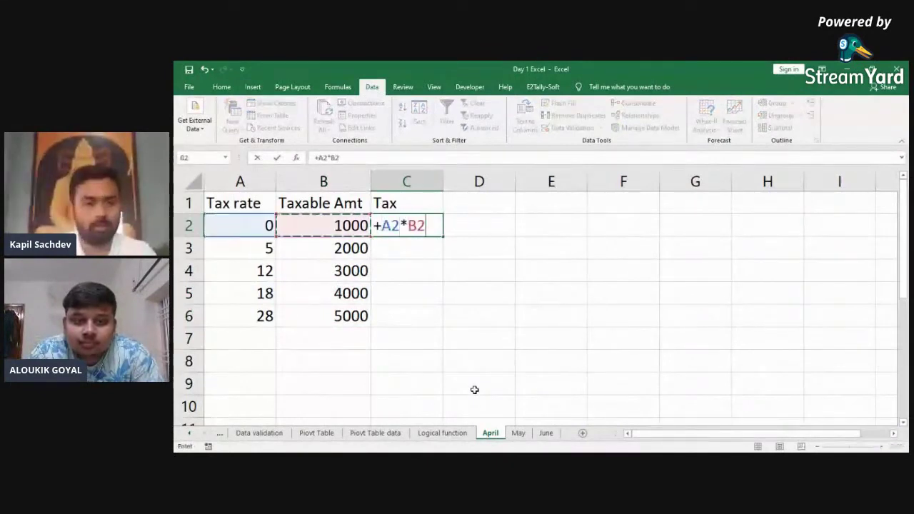
pyautogui.write('%')
pyautogui.press('Return')
pyautogui.press('Left')
pyautogui.hotkey('ctrl', 'Down')
pyautogui.press('Right')
pyautogui.hotkey('ctrl', 'shift', 'Up')
pyautogui.hotkey('ctrl', 'd')
# Step: Select the whole A1:C6 tax table and copy it
pyautogui.hotkey('ctrl', 'Home')
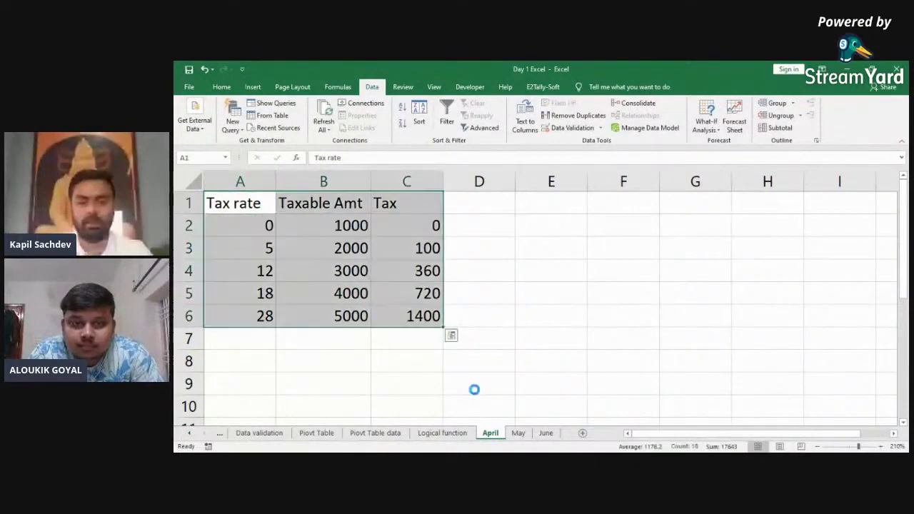
pyautogui.hotkey('ctrl', 'a')
pyautogui.hotkey('ctrl', 'c')
# Step: Paste the tax table into the May sheet, autofit its columns, and zoom in
pyautogui.hotkey('ctrl', 'pagedown')
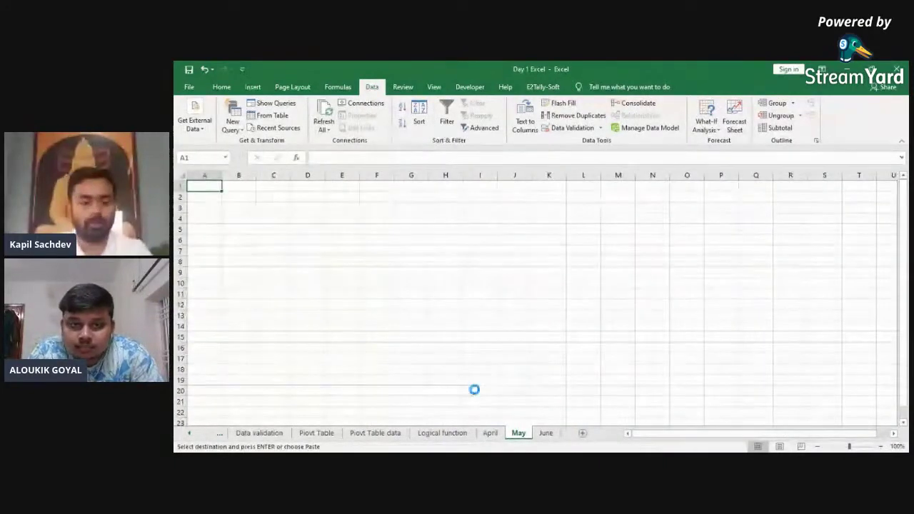
pyautogui.hotkey('ctrl', 'v')
pyautogui.hotkey('alt', 'o')
pyautogui.press('c')
pyautogui.press('a')
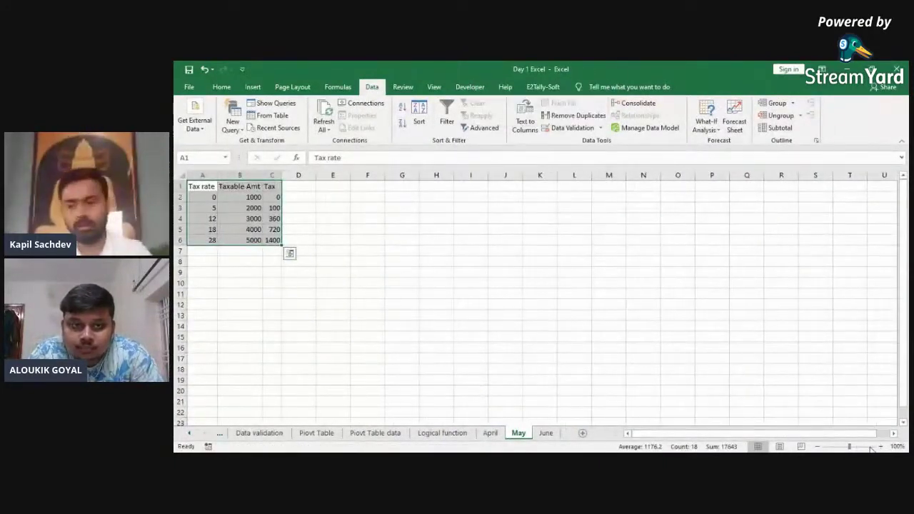
pyautogui.click(880, 446)
pyautogui.click(881, 446)
pyautogui.click(880, 446)
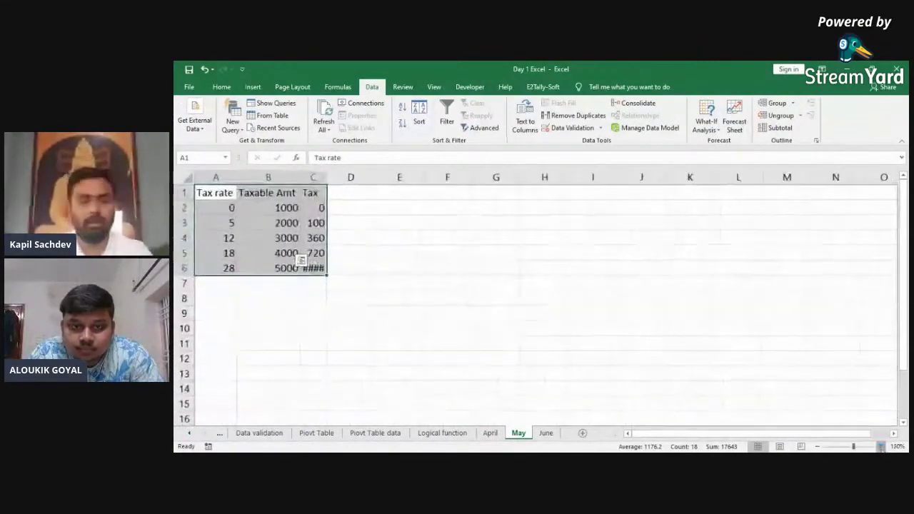
pyautogui.click(881, 446)
pyautogui.click(880, 447)
pyautogui.click(880, 447)
pyautogui.click(880, 446)
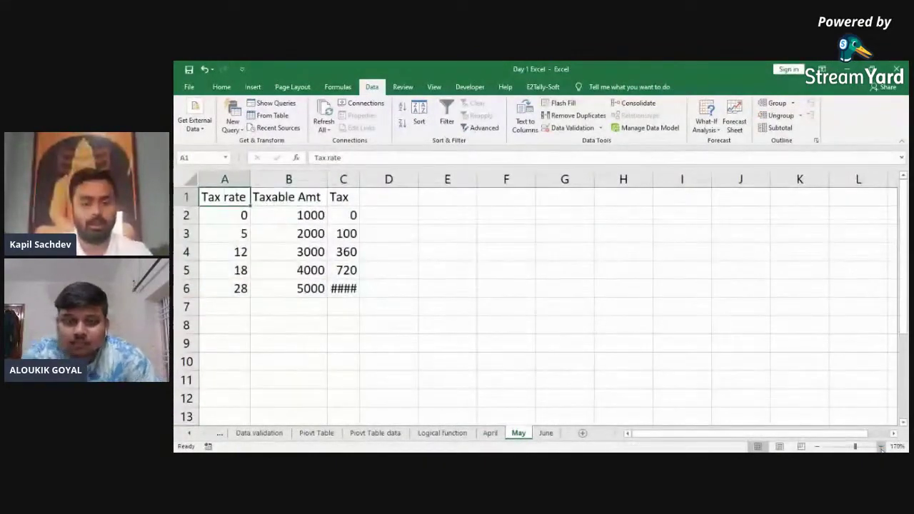
# Step: Change May's taxable amounts to 10000, 20000, 30000, 40000 and 50000
pyautogui.hotkey('ctrl', 'a')
pyautogui.hotkey('alt', 'o')
pyautogui.press('c')
pyautogui.press('a')
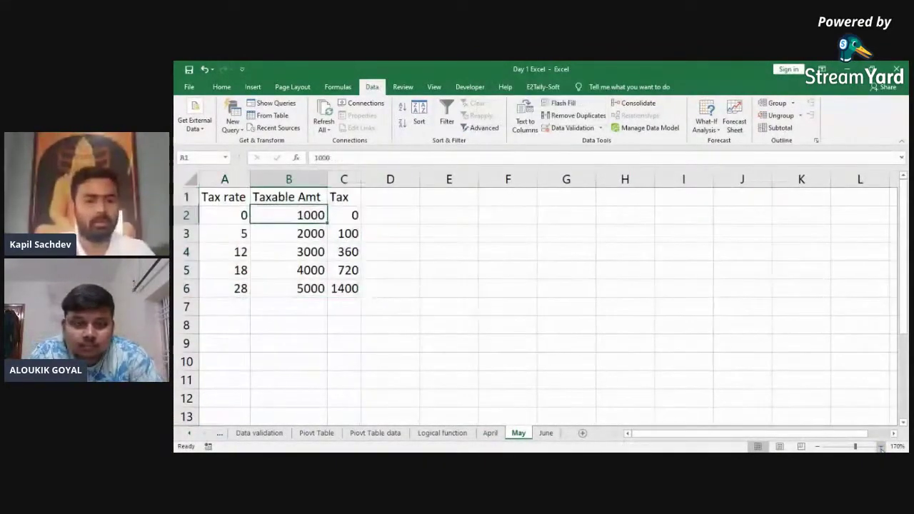
pyautogui.press('F2')
pyautogui.write('0')
pyautogui.press('Return')
pyautogui.press('F2')
pyautogui.write('0')
pyautogui.press('Return')
pyautogui.press('F2')
pyautogui.write('0')
pyautogui.press('Return')
pyautogui.press('F2')
pyautogui.write('0')
pyautogui.press('Return')
pyautogui.press('F2')
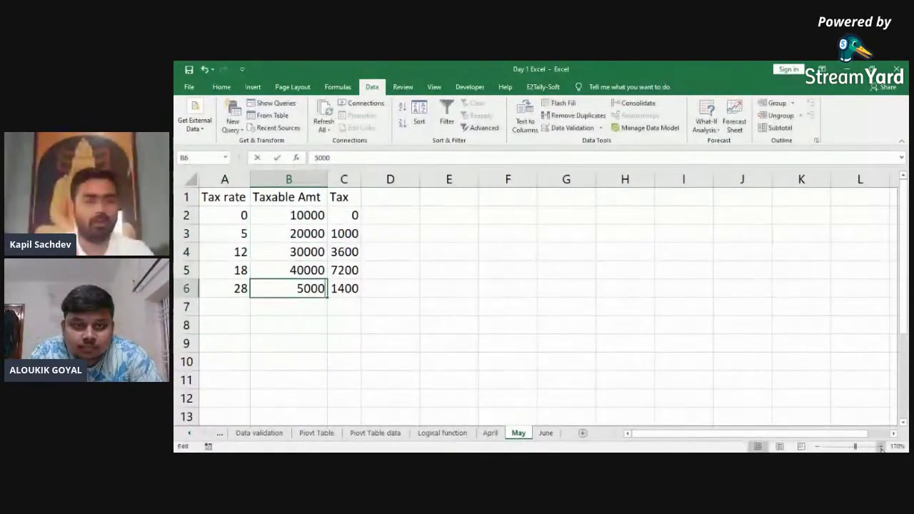
pyautogui.write('0')
pyautogui.press('Return')
# Step: Select the whole May table and autofit its columns so 14000 shows
pyautogui.press('Up')
pyautogui.hotkey('ctrl', 'Up')
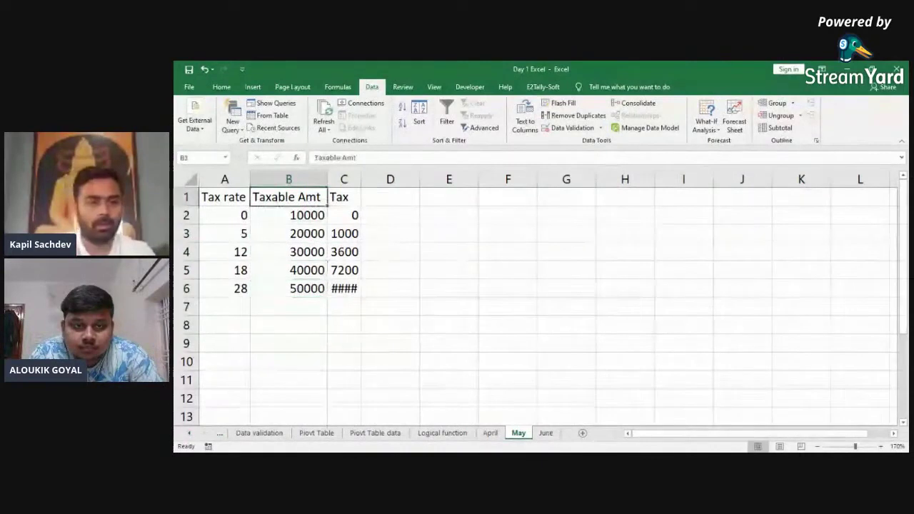
pyautogui.press('Right')
pyautogui.hotkey('ctrl', 'Down')
pyautogui.hotkey('ctrl', 'Left')
pyautogui.hotkey('ctrl', 'shift', 'Right')
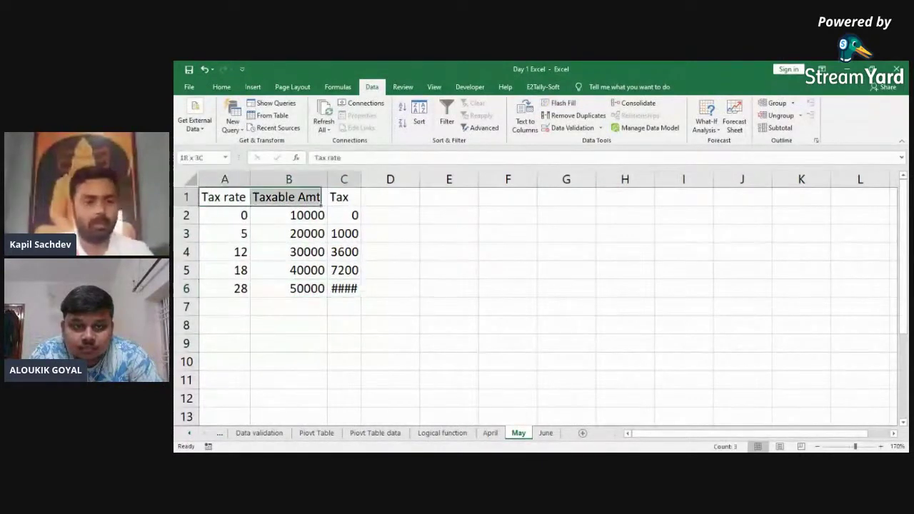
pyautogui.hotkey('ctrl', 'shift', 'Down')
pyautogui.hotkey('alt', 'o')
pyautogui.press('c')
pyautogui.press('a')
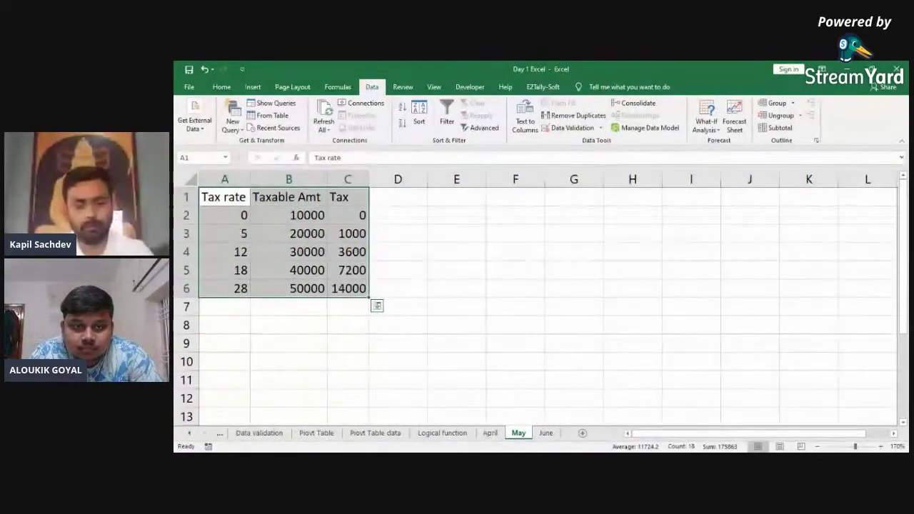
# Step: Copy the May tax table into the June sheet and zoom in
pyautogui.hotkey('ctrl', 'c')
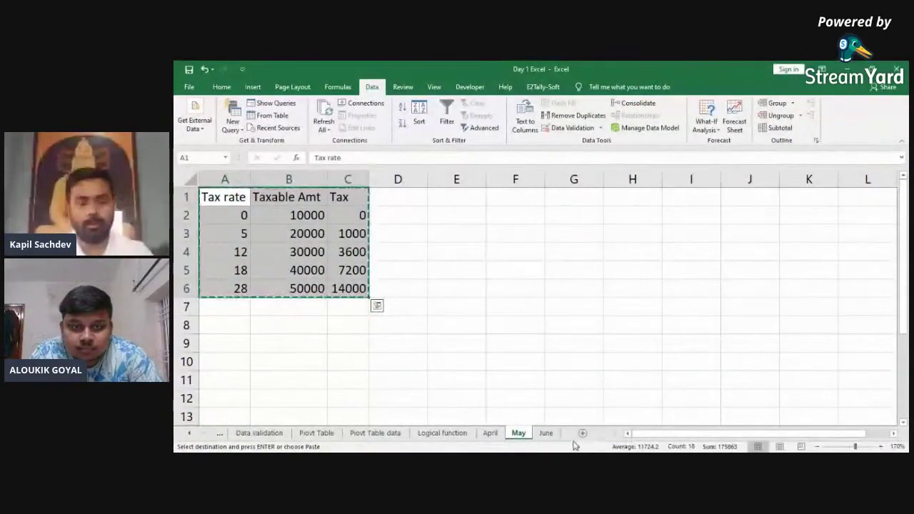
pyautogui.click(549, 433)
pyautogui.hotkey('ctrl', 'v')
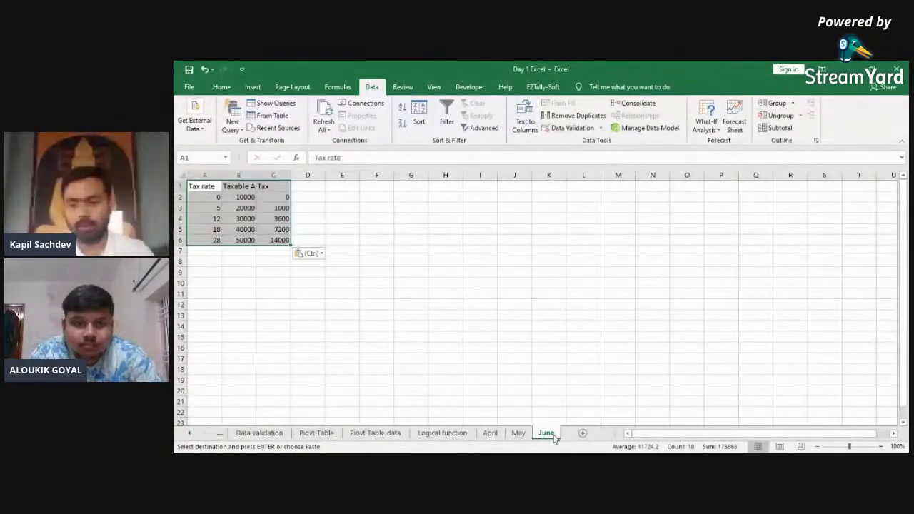
pyautogui.click(880, 446)
pyautogui.click(880, 447)
pyautogui.click(880, 446)
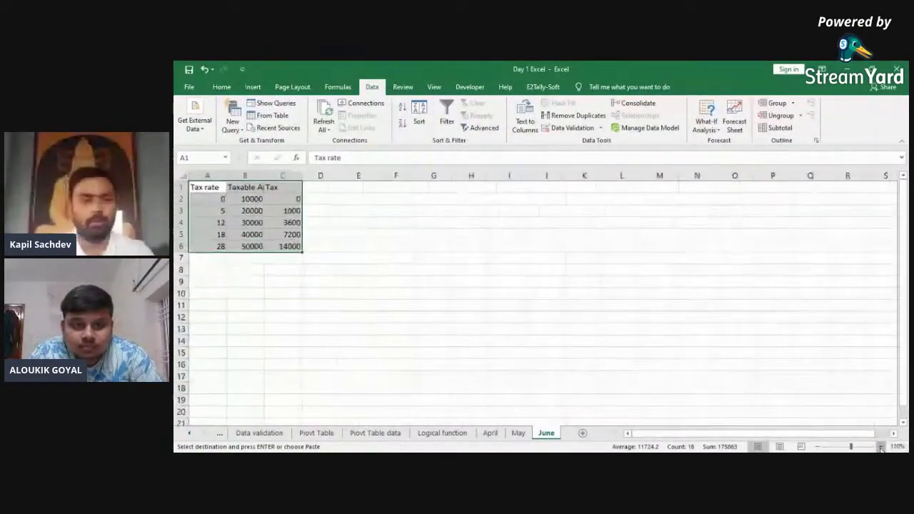
pyautogui.click(881, 447)
pyautogui.click(880, 447)
pyautogui.click(880, 447)
pyautogui.click(880, 447)
pyautogui.click(881, 447)
pyautogui.click(881, 446)
# Step: Enter June amounts 100000–500000 and add a new blank sheet after June
pyautogui.press('Down')
pyautogui.press('Right')
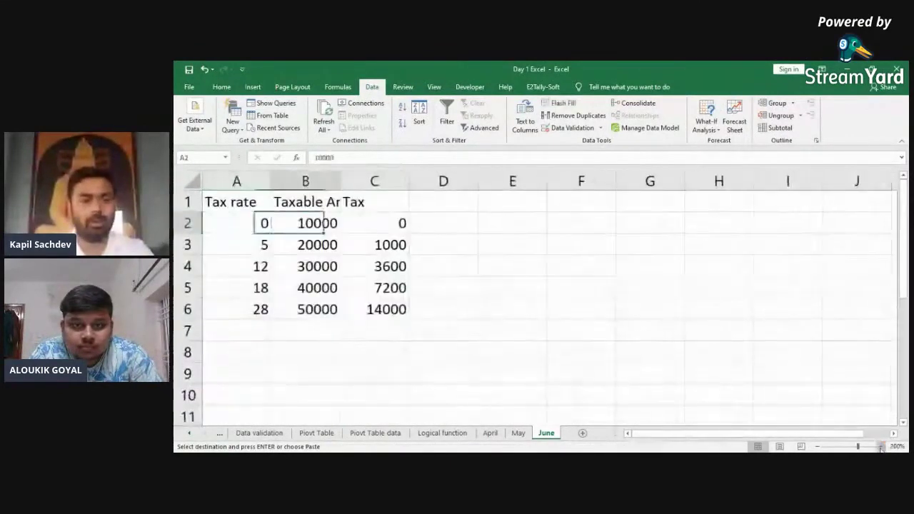
pyautogui.write('100000')
pyautogui.press('Return')
pyautogui.write('200000')
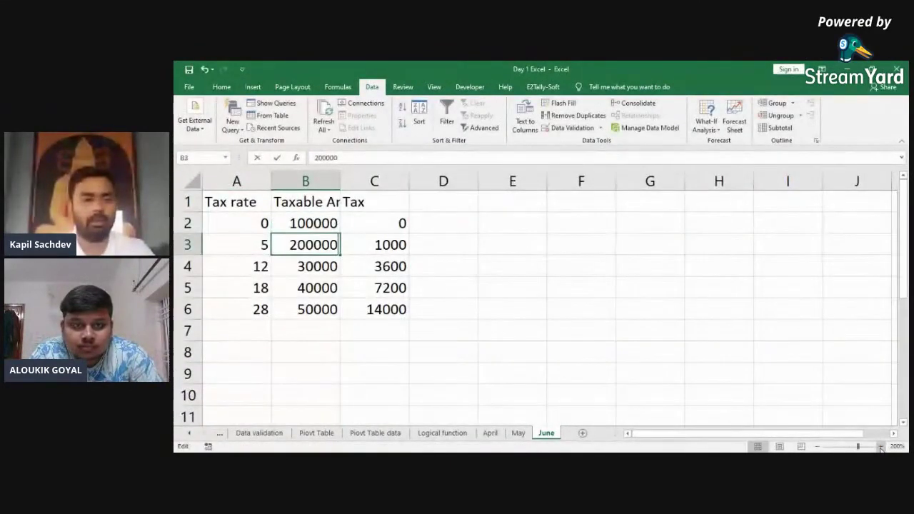
pyautogui.press('Return')
pyautogui.write('300000')
pyautogui.press('Return')
pyautogui.write('400000')
pyautogui.press('Return')
pyautogui.write('500000')
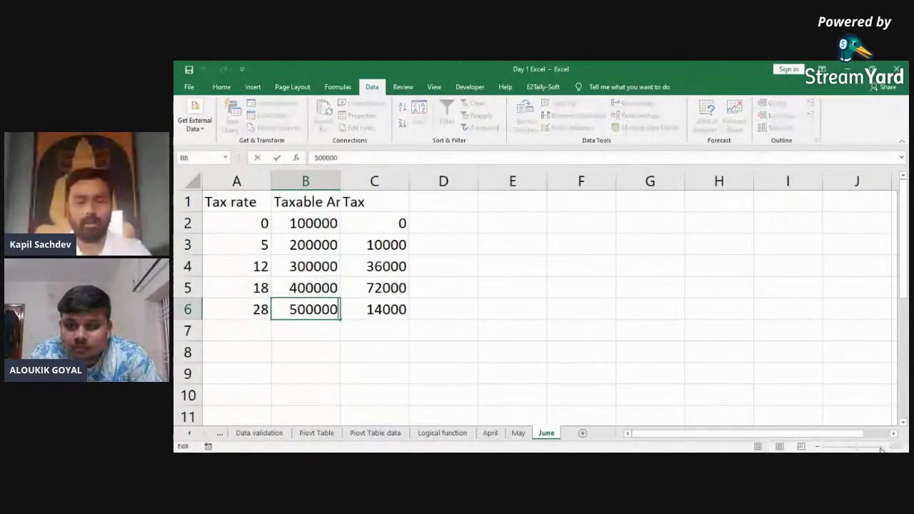
pyautogui.press('Return')
pyautogui.hotkey('ctrl', 'Up')
pyautogui.hotkey('ctrl', 'Up')
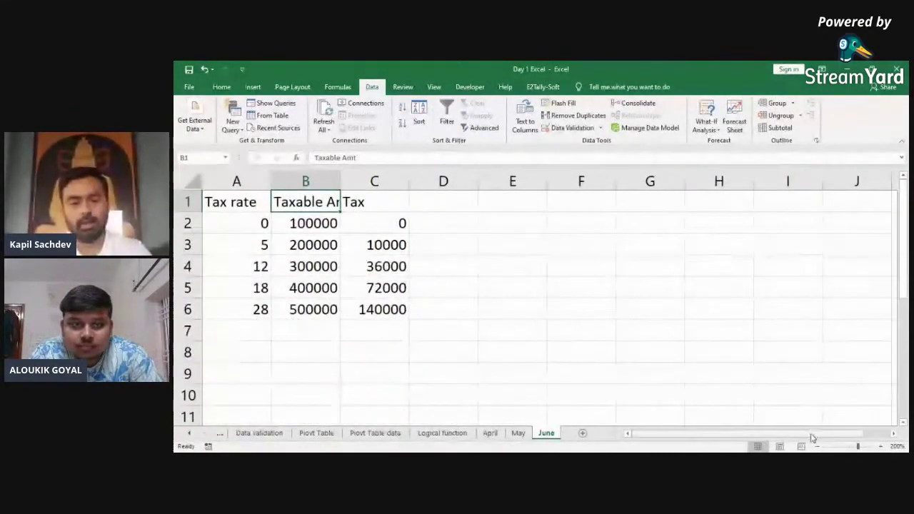
pyautogui.click(582, 432)
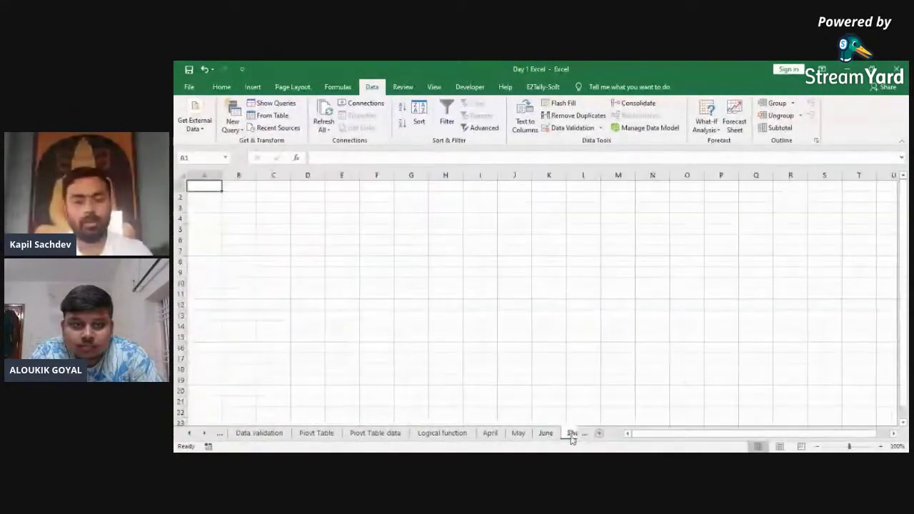
# Step: Rename the new sheet to Qtr 1 and return to the June sheet
pyautogui.doubleClick(521, 434)
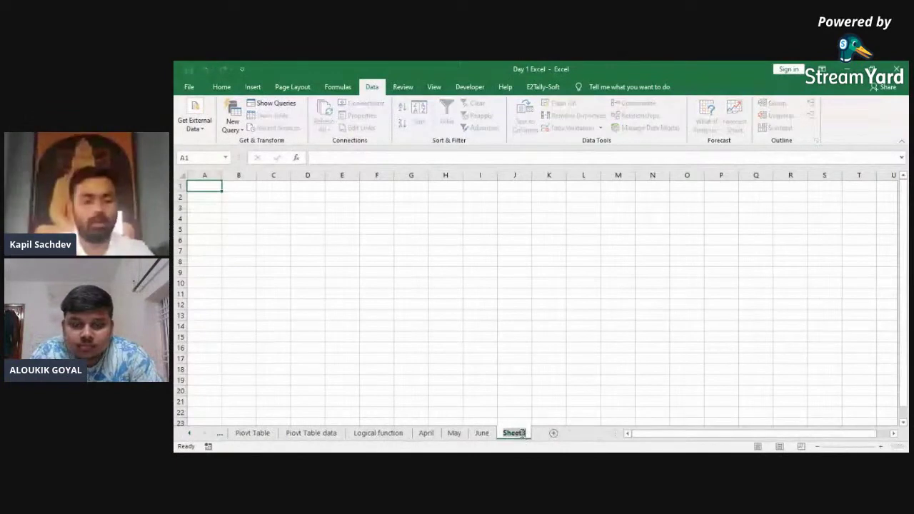
pyautogui.write('QTr')
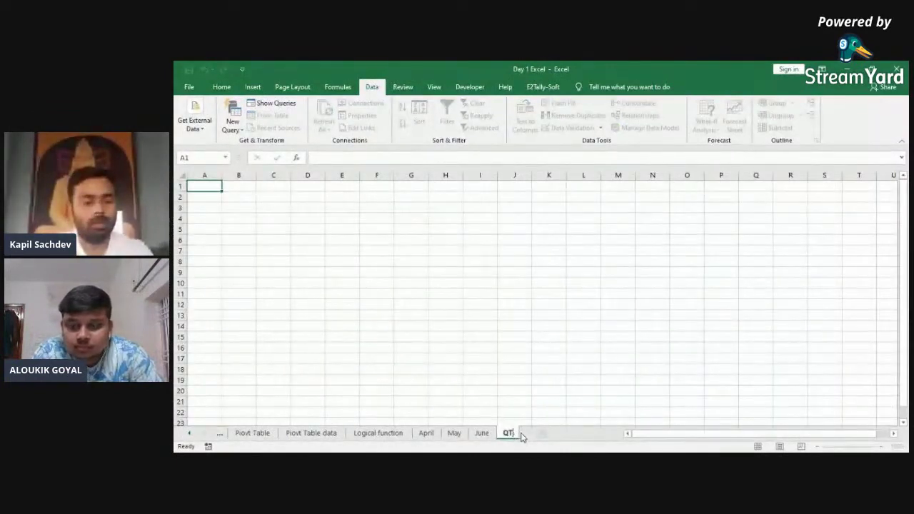
pyautogui.press('Return')
pyautogui.click(495, 388)
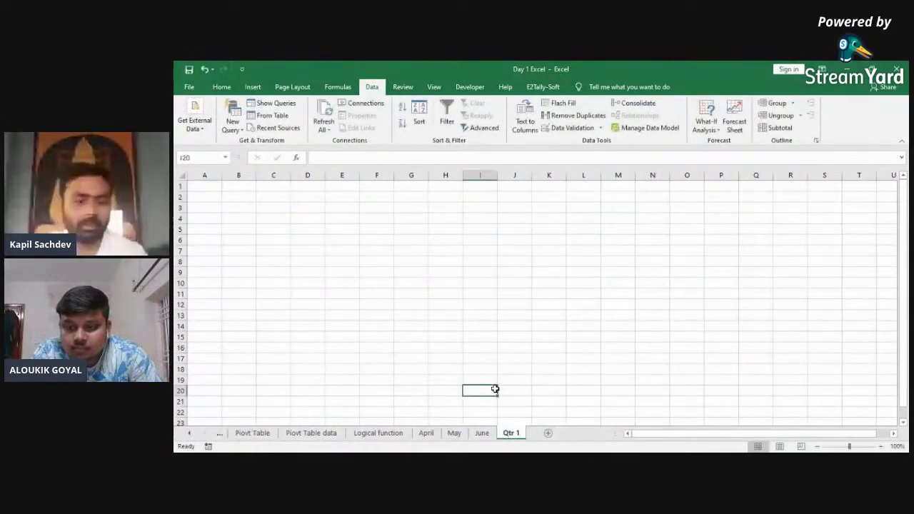
pyautogui.hotkey('ctrl', 'pageup')
pyautogui.hotkey('ctrl', 'pageup')
pyautogui.hotkey('ctrl', 'pageup')
pyautogui.hotkey('ctrl', 'pageup')
pyautogui.hotkey('ctrl', 'pageup')
pyautogui.hotkey('ctrl', 'pagedown')
pyautogui.hotkey('ctrl', 'pagedown')
pyautogui.hotkey('ctrl', 'pagedown')
pyautogui.hotkey('ctrl', 'pagedown')
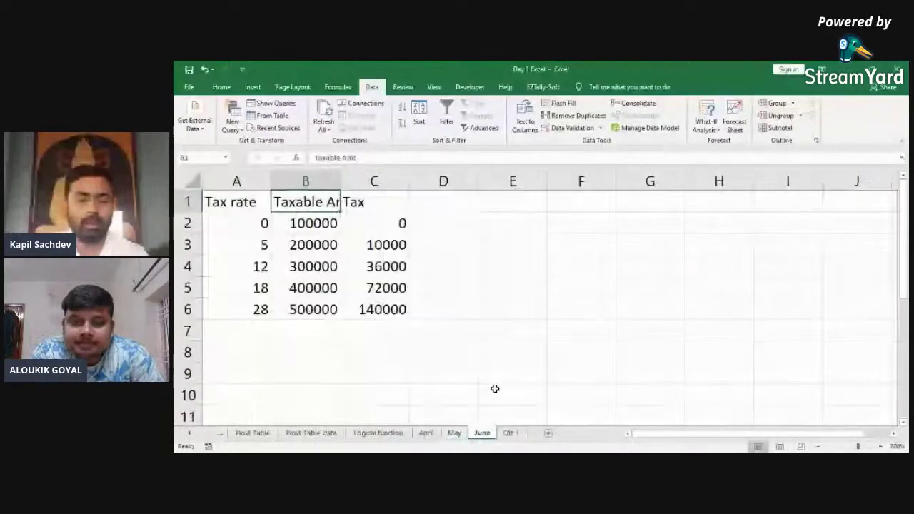
pyautogui.hotkey('ctrl', 'pagedown')
pyautogui.hotkey('ctrl', 'Up')
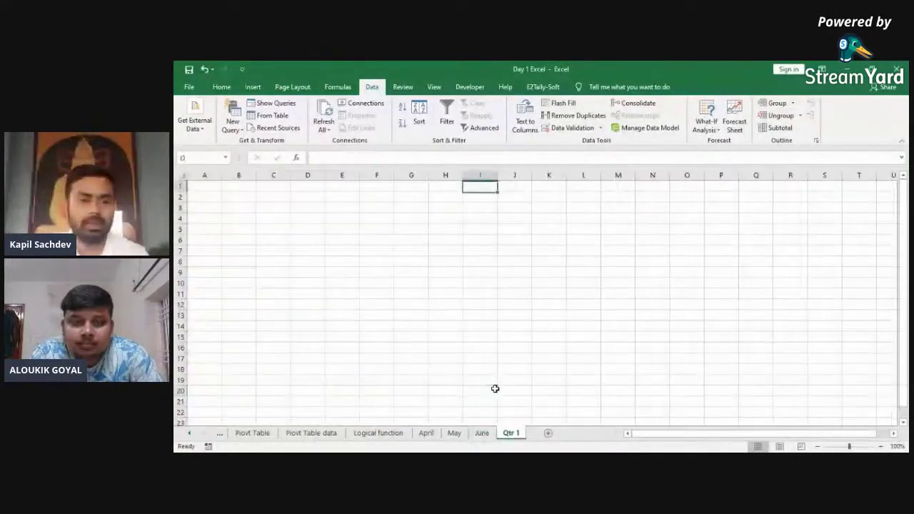
pyautogui.hotkey('ctrl', 'pageup')
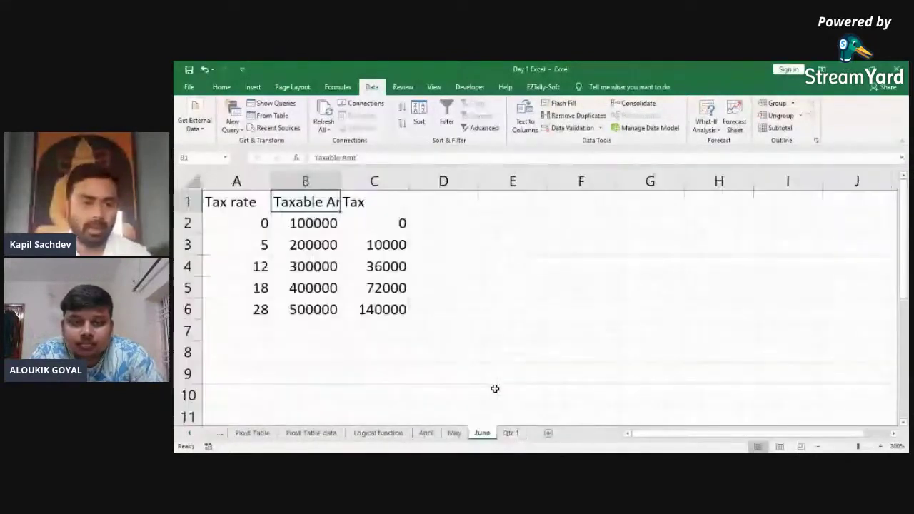
# Step: Widen June's column B, then copy June's tax table into Qtr 1 at A1
pyautogui.moveTo(342, 182); pyautogui.dragTo(361, 182)
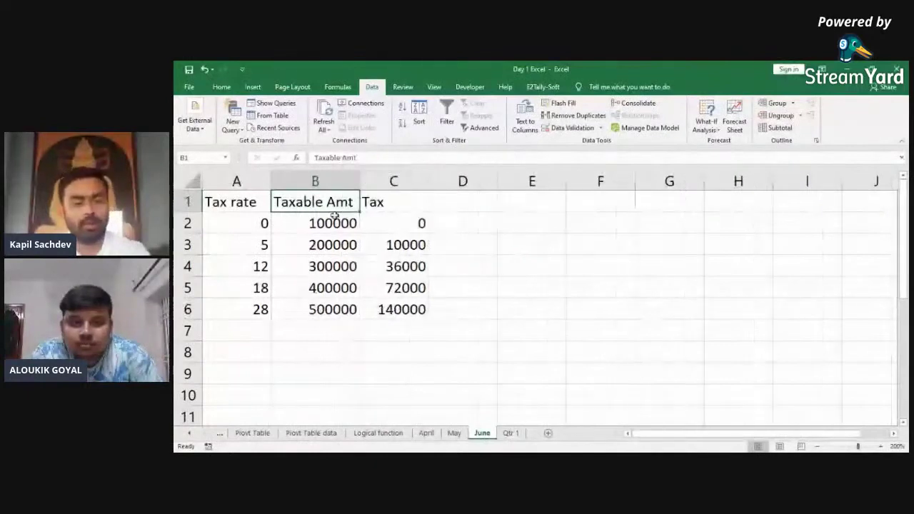
pyautogui.press('Left')
pyautogui.hotkey('ctrl', 'a')
pyautogui.hotkey('ctrl', 'c')
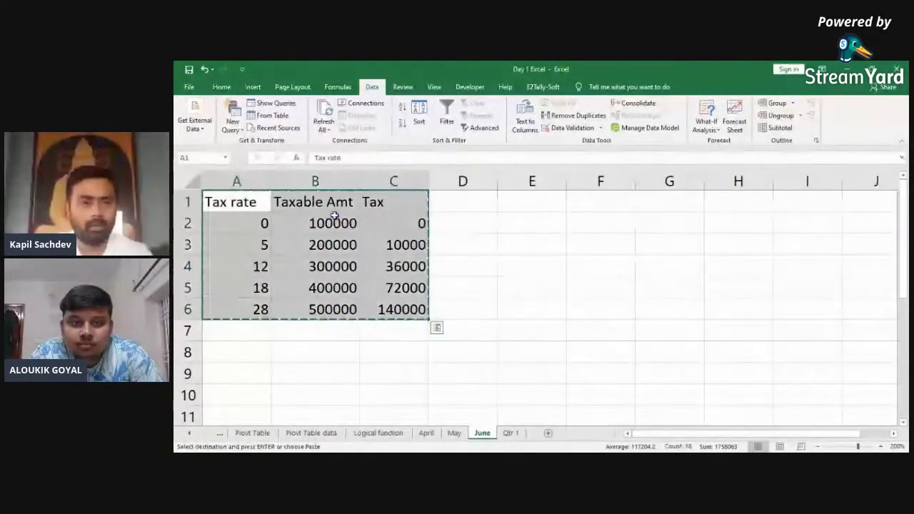
pyautogui.hotkey('ctrl', 'pagedown')
pyautogui.hotkey('ctrl', 'Home')
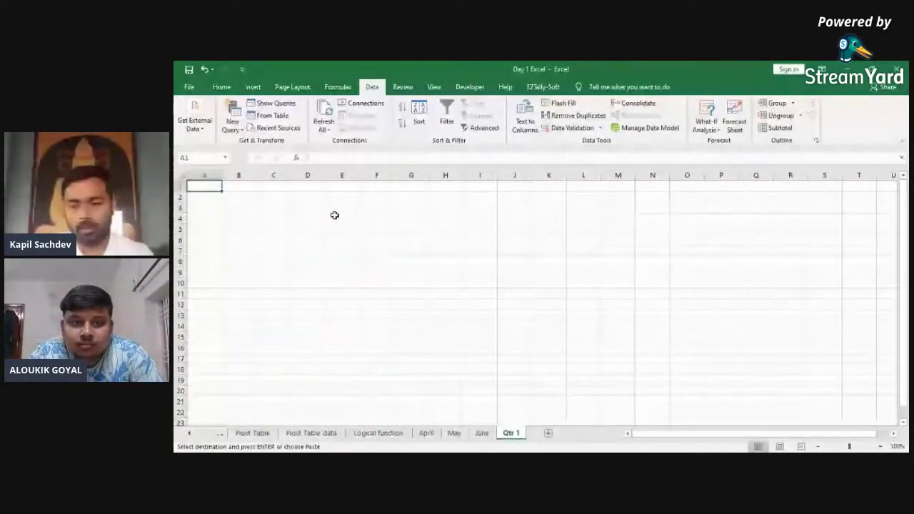
pyautogui.press('Return')
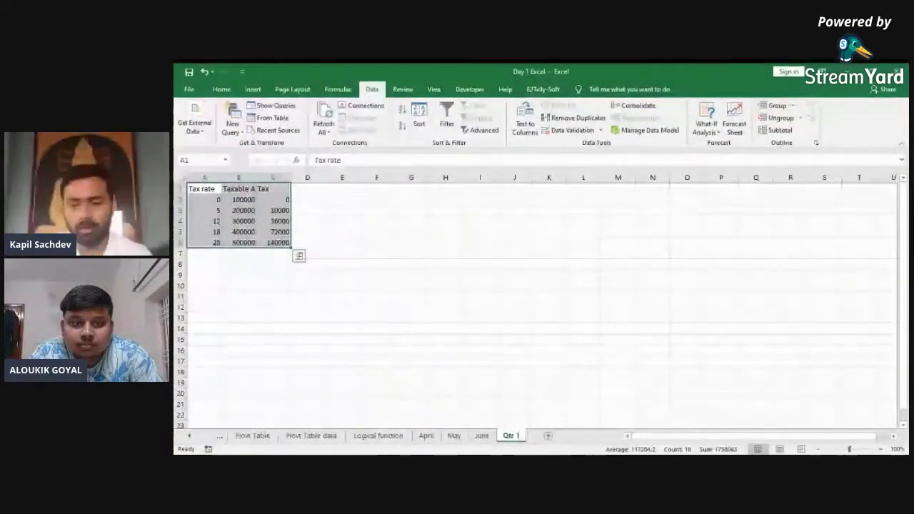
# Step: Zoom in on Qtr 1 and select the Taxable Amt values B2:B6
pyautogui.click(880, 449)
pyautogui.click(880, 448)
pyautogui.click(881, 448)
pyautogui.click(880, 449)
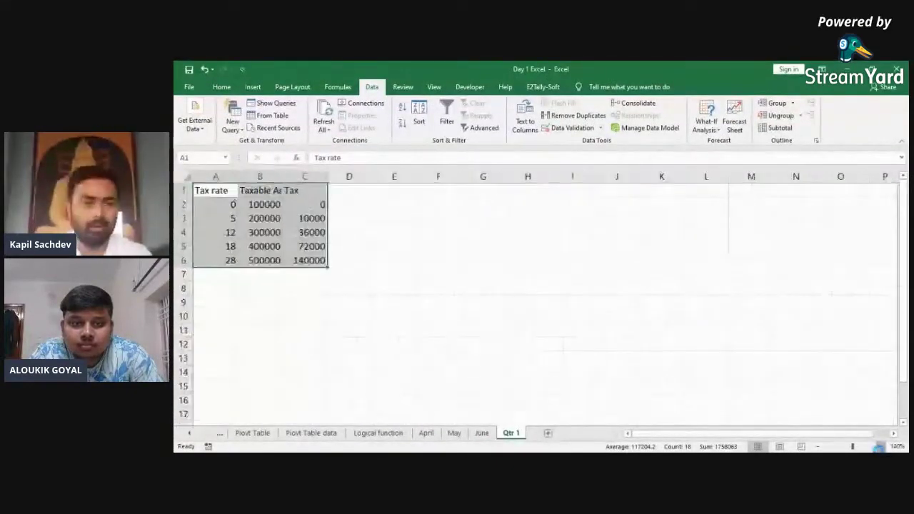
pyautogui.click(881, 448)
pyautogui.moveTo(300, 222); pyautogui.dragTo(303, 302)
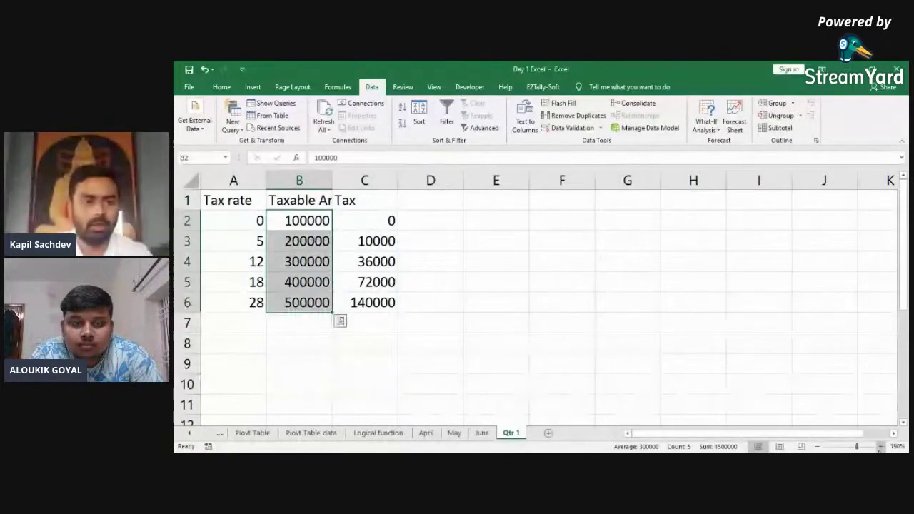
# Step: Clear B2:B6 and enter =+April!B2+May!B2+June!B2 in B2
pyautogui.press('Delete')
pyautogui.press('Up')
pyautogui.press('Down')
pyautogui.write('+')
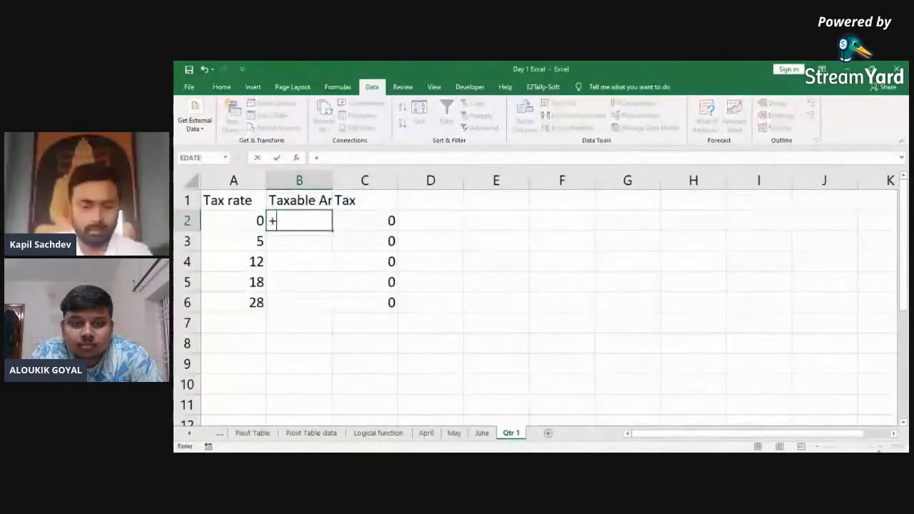
pyautogui.hotkey('ctrl', 'pageup')
pyautogui.hotkey('ctrl', 'pageup')
pyautogui.hotkey('ctrl', 'pageup')
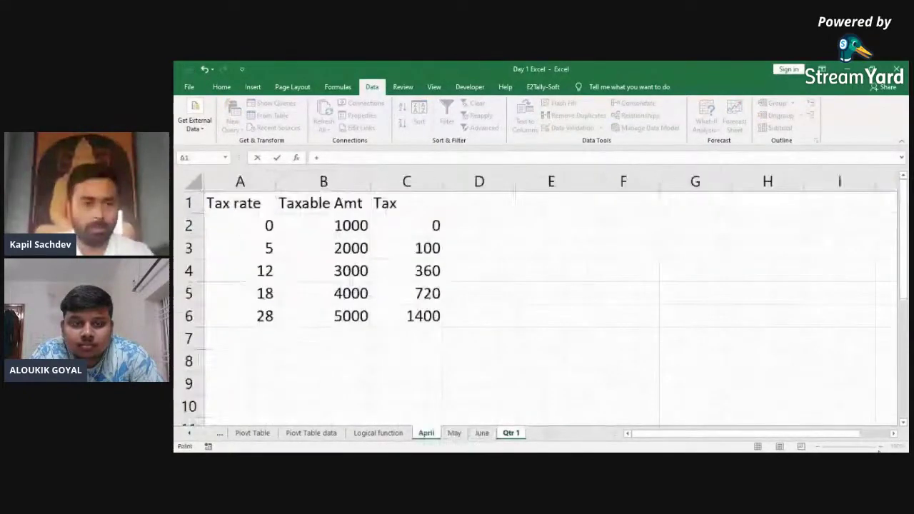
pyautogui.click(350, 227)
pyautogui.write('+')
pyautogui.hotkey('ctrl', 'pagedown')
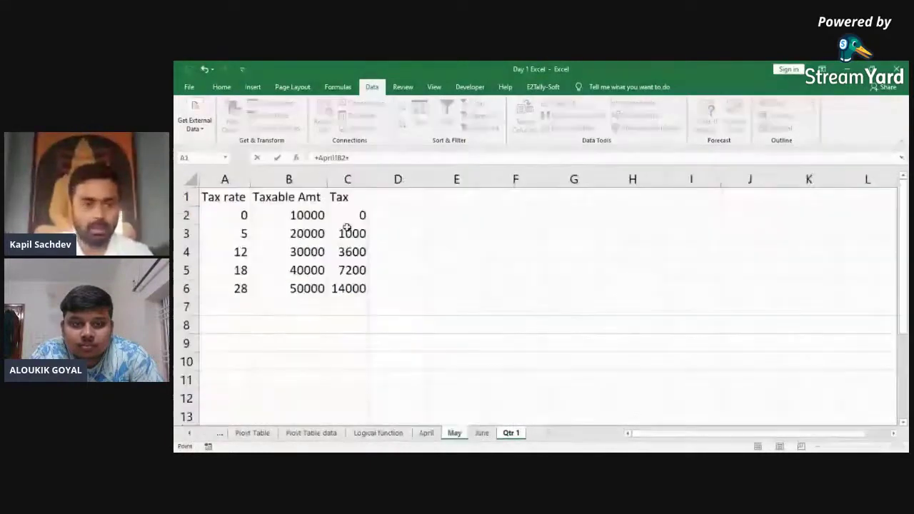
pyautogui.click(303, 221)
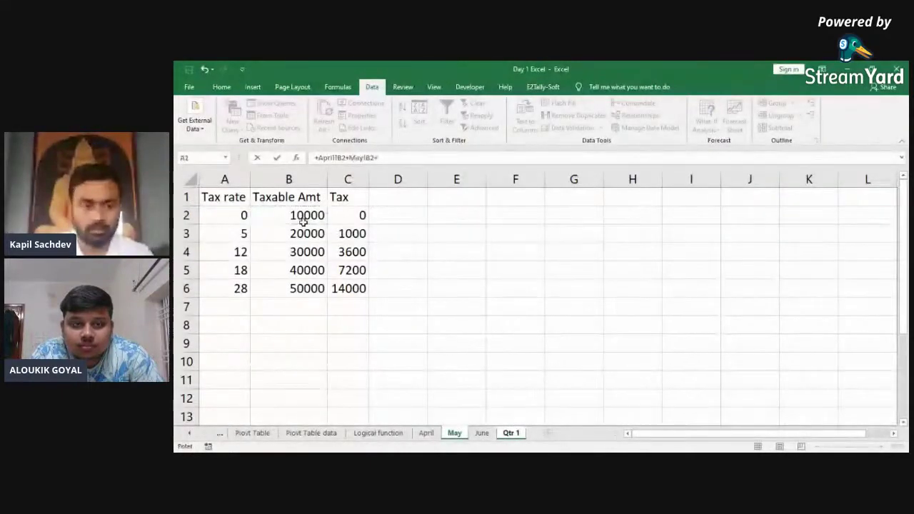
pyautogui.write('+')
pyautogui.hotkey('ctrl', 'pagedown')
pyautogui.click(320, 223)
pyautogui.press('Return')
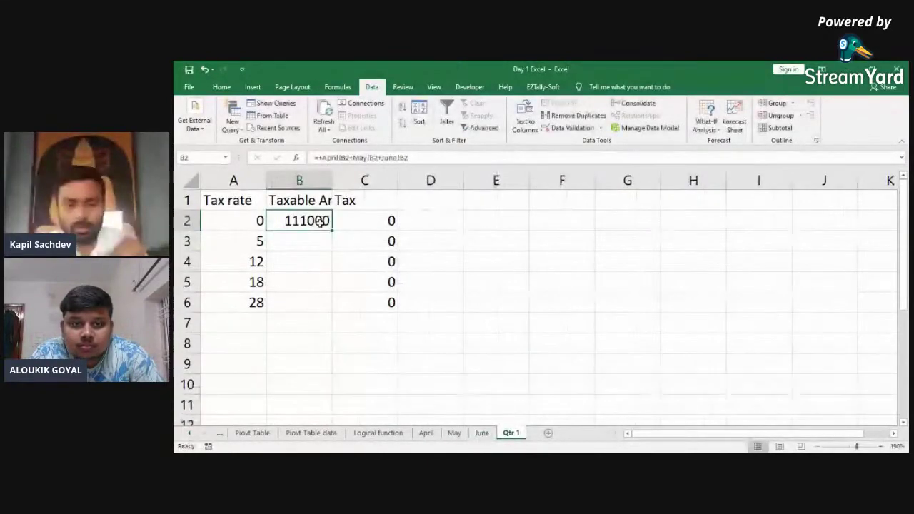
# Step: Fill the sum formula down to B6 and autofit columns A:C
pyautogui.hotkey('shift', 'Down')
pyautogui.hotkey('shift', 'Down')
pyautogui.hotkey('shift', 'Down')
pyautogui.hotkey('shift', 'Down')
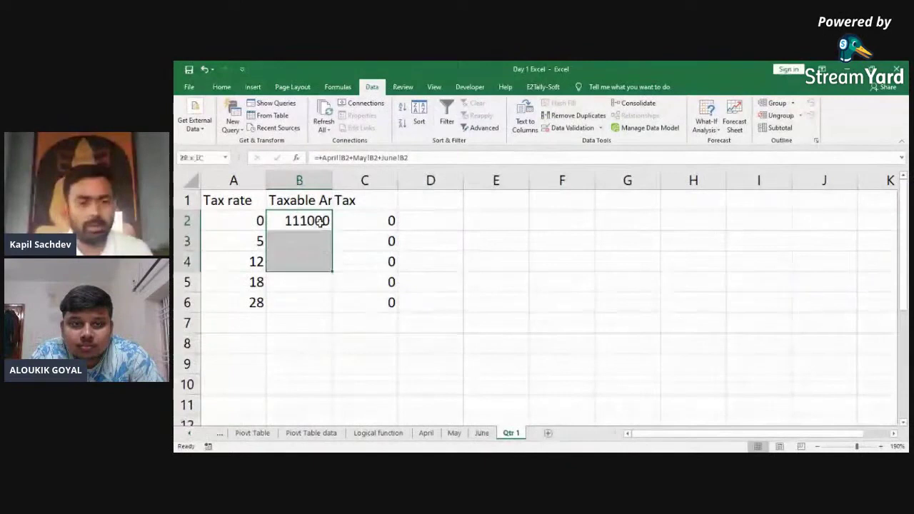
pyautogui.hotkey('ctrl', 'd')
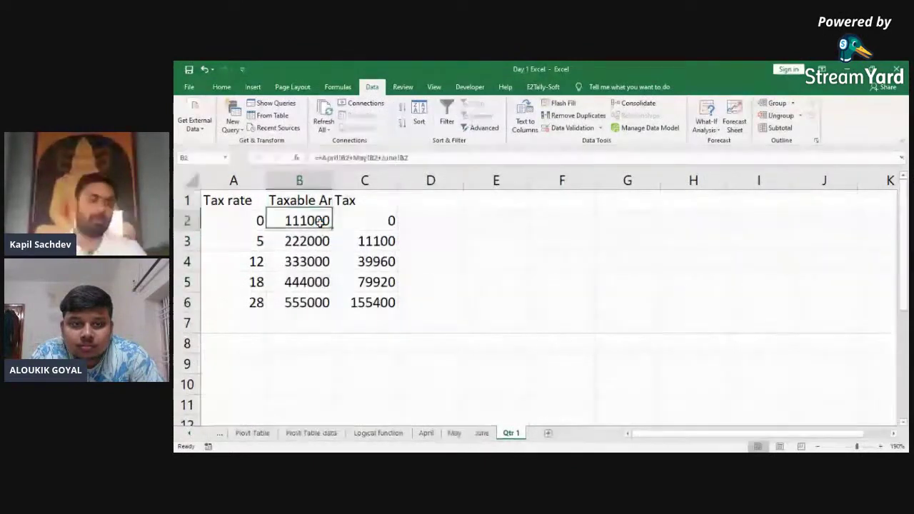
pyautogui.press('Left')
pyautogui.hotkey('ctrl', 'a')
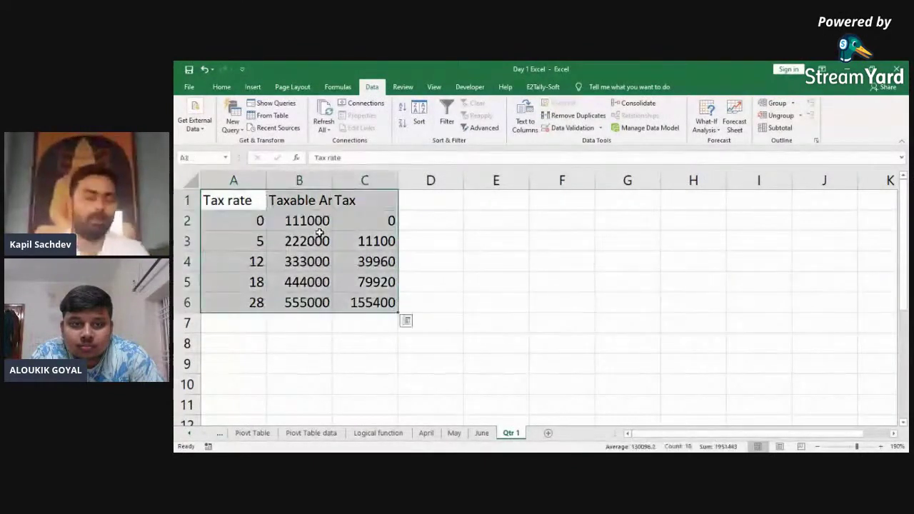
pyautogui.hotkey('alt', 'o')
pyautogui.press('c')
pyautogui.press('a')
pyautogui.press('Right')
pyautogui.press('Down')
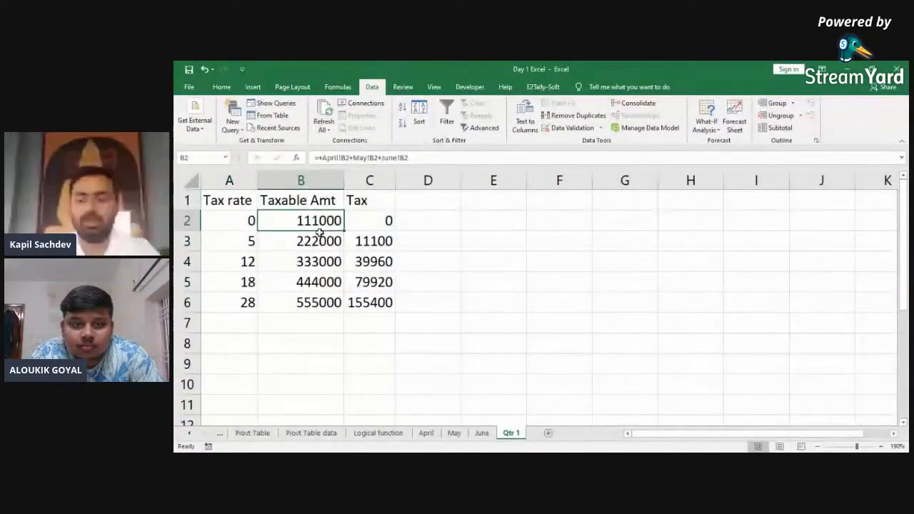
# Step: On the May sheet, select the 18 tax-rate row (40000, 7200) and cut it
pyautogui.hotkey('ctrl', 'pageup')
pyautogui.hotkey('ctrl', 'pageup')
pyautogui.hotkey('ctrl', 'pageup')
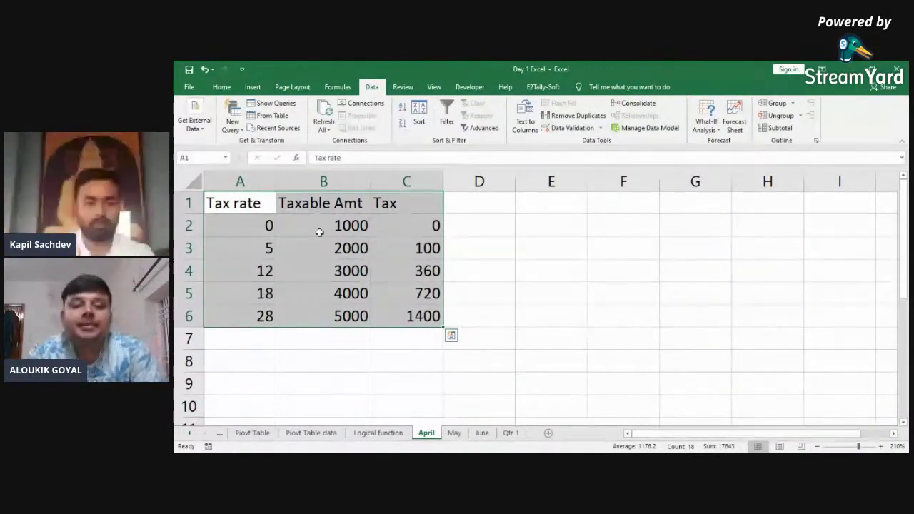
pyautogui.press('Down')
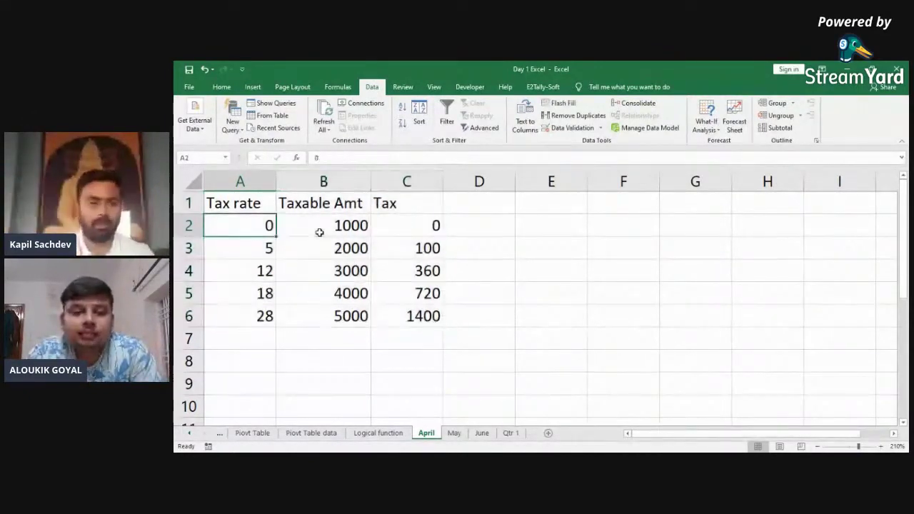
pyautogui.hotkey('ctrl', 'pagedown')
pyautogui.press('Down')
pyautogui.press('Down')
pyautogui.press('Down')
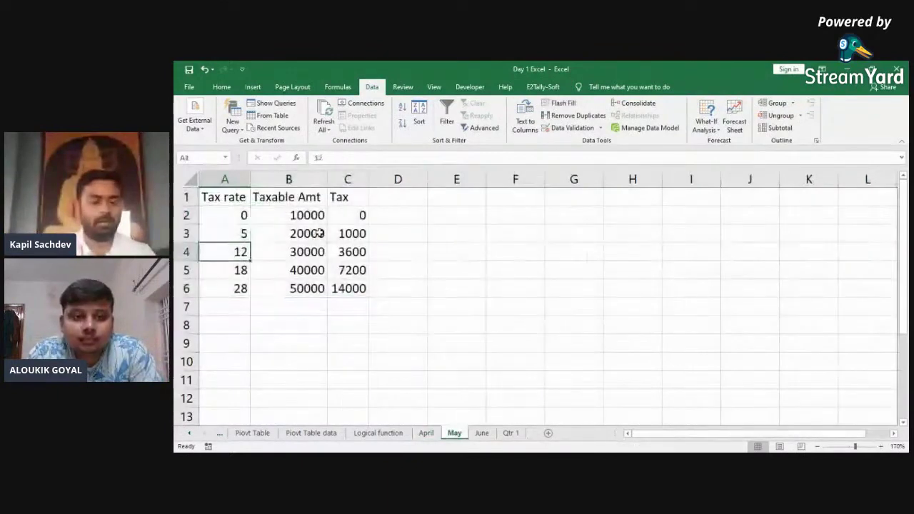
pyautogui.press('Down')
pyautogui.hotkey('shift', 'space')
pyautogui.hotkey('ctrl', 'c')
pyautogui.press('Up')
pyautogui.press('Up')
pyautogui.press('Up')
# Step: Insert the cut 18 tax-rate row at May's row 2 via Insert Cut Cells
pyautogui.hotkey('shift', 'F10')
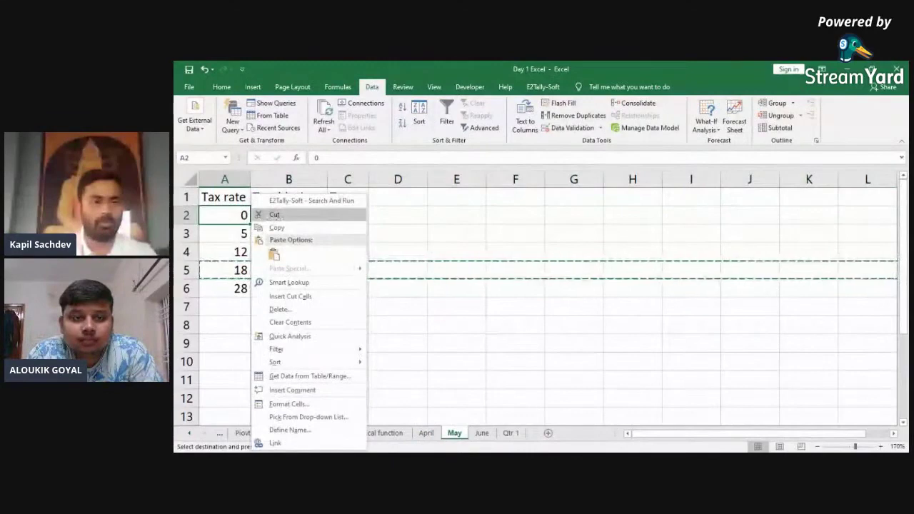
pyautogui.press('Down')
pyautogui.press('Down')
pyautogui.press('Down')
pyautogui.press('Down')
pyautogui.hotkey('shift', 'space')
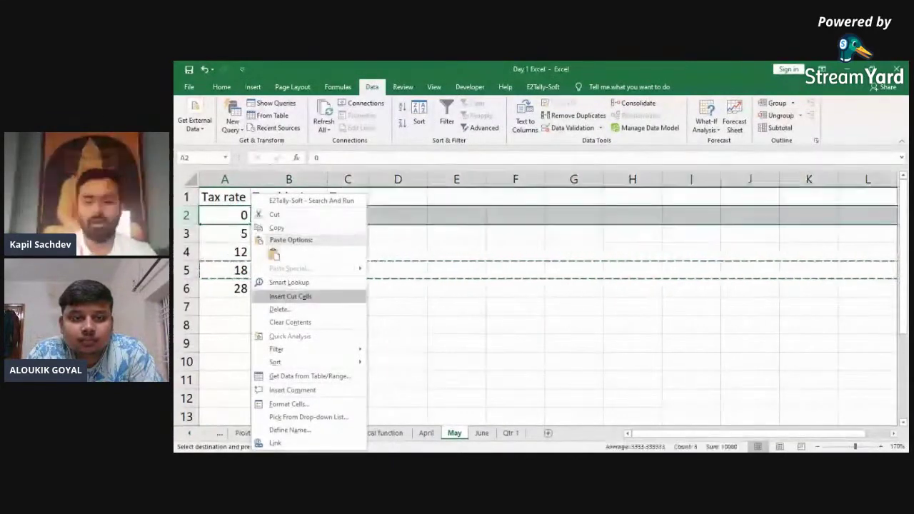
pyautogui.press('Return')
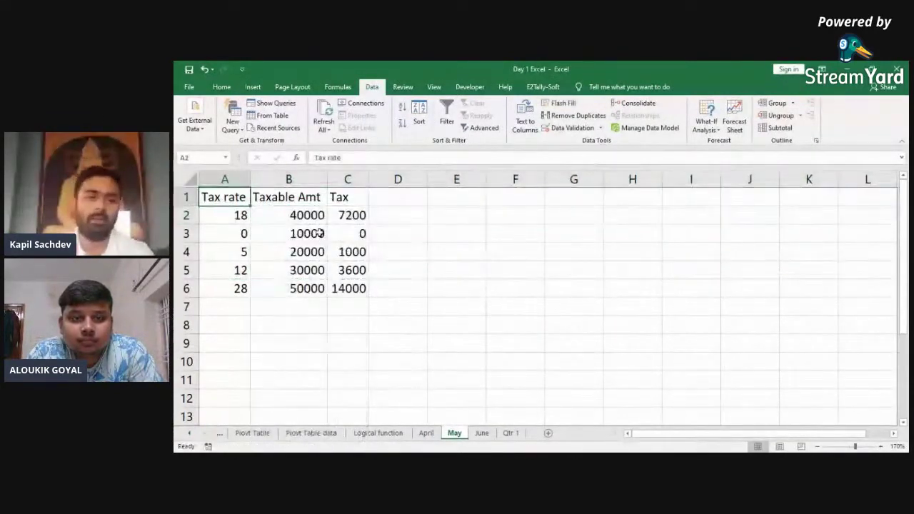
pyautogui.hotkey('ctrl', 'pagedown')
pyautogui.hotkey('ctrl', 'pagedown')
pyautogui.hotkey('ctrl', 'pageup')
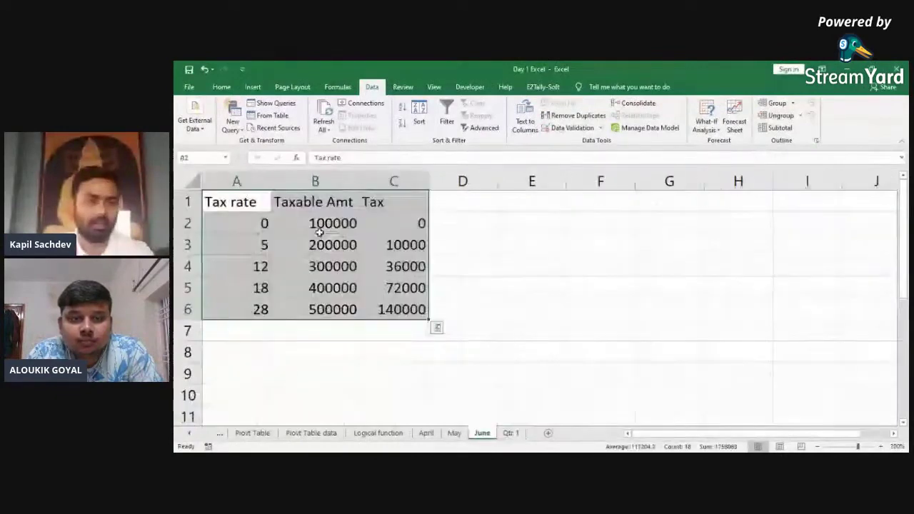
pyautogui.hotkey('ctrl', 'pageup')
pyautogui.hotkey('ctrl', 'pagedown')
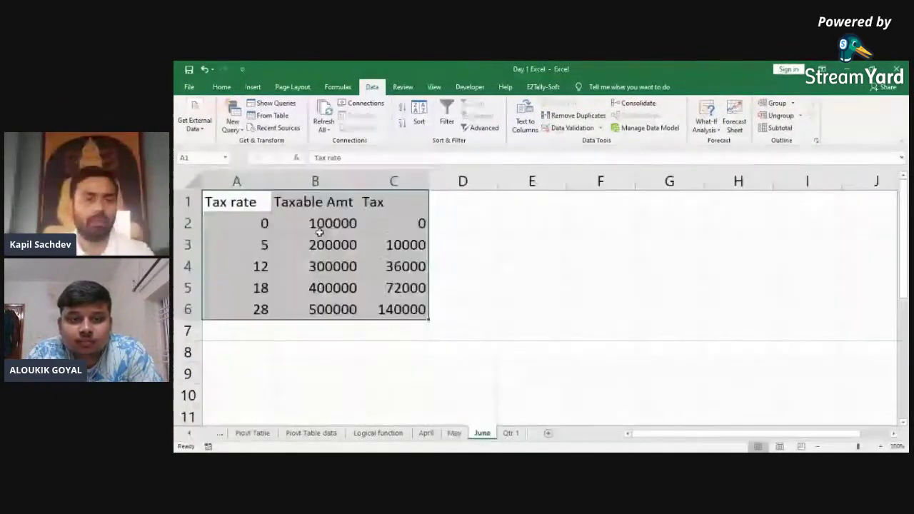
pyautogui.hotkey('ctrl', 'pageup')
pyautogui.hotkey('ctrl', 'pagedown')
pyautogui.hotkey('ctrl', 'pagedown')
pyautogui.hotkey('ctrl', 'pageup')
# Step: Delete June's 18 tax-rate row, leaving #REF! errors in Qtr 1's row 5
pyautogui.press('Down')
pyautogui.press('Down')
pyautogui.press('Down')
pyautogui.press('Down')
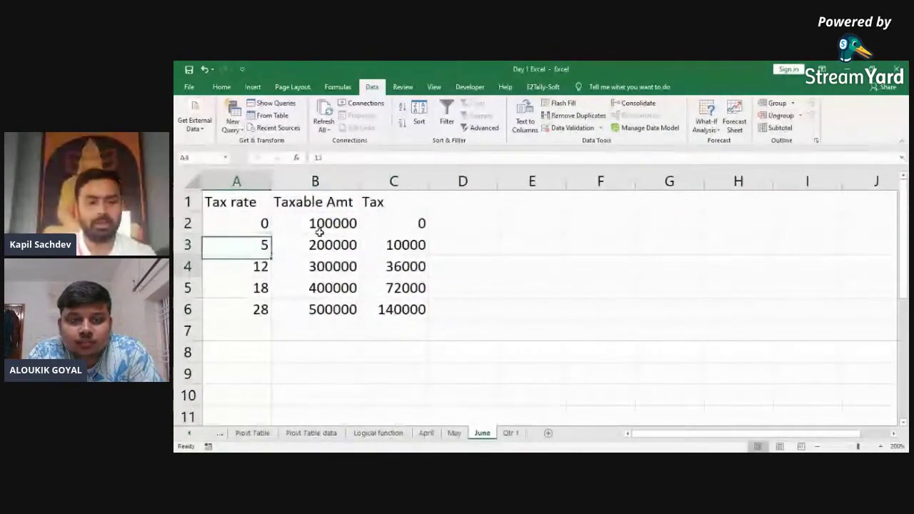
pyautogui.hotkey('shift', 'space')
pyautogui.hotkey('ctrl', '-')
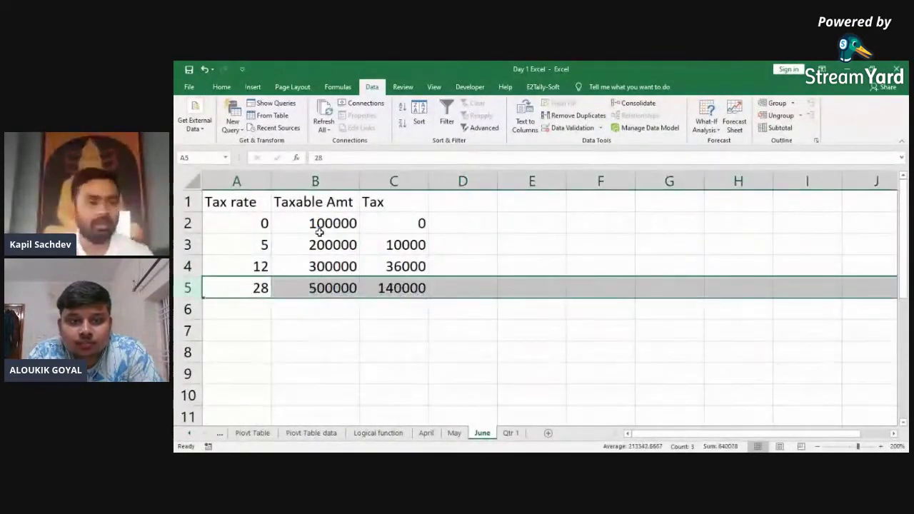
pyautogui.hotkey('ctrl', 'pagedown')
pyautogui.press('Down')
pyautogui.press('Down')
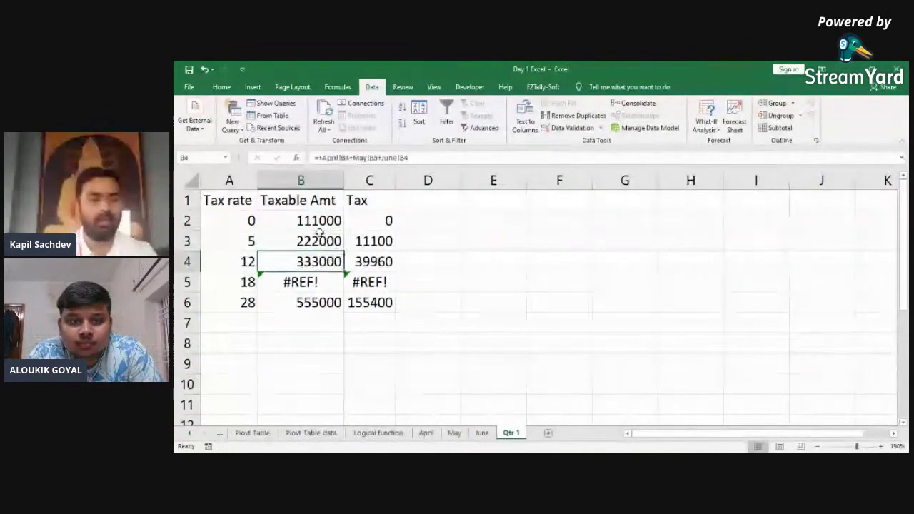
# Step: Undo to restore Qtr 1's 18% row totals to 554000 and 99720 Tax
pyautogui.hotkey('ctrl', 'z')
pyautogui.press('Up')
pyautogui.press('Up')
pyautogui.press('Up')
pyautogui.press('Up')
pyautogui.press('Down')
pyautogui.hotkey('ctrl', 'shift', 'Down')
pyautogui.press('Left')
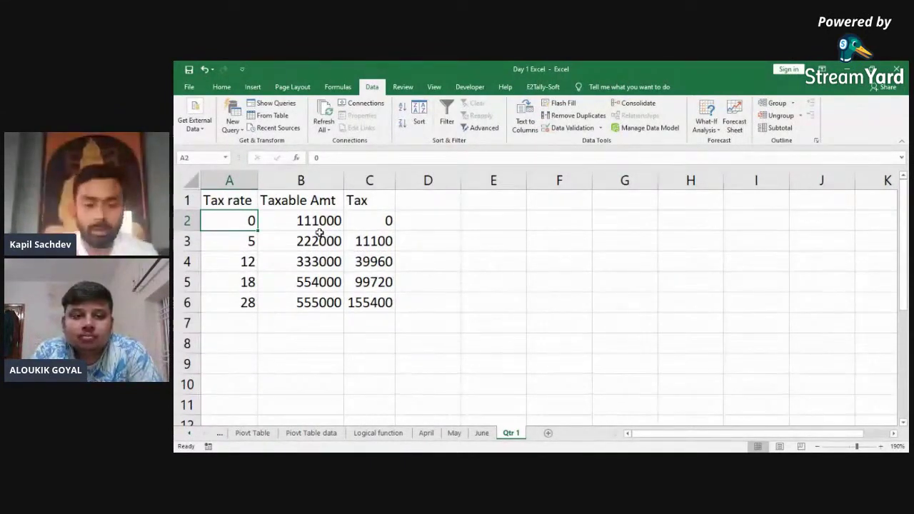
# Step: Clear the entire Qtr 1 tax table and switch to the June sheet
pyautogui.hotkey('ctrl', 'pageup')
pyautogui.hotkey('ctrl', 'pageup')
pyautogui.hotkey('ctrl', 'pageup')
pyautogui.hotkey('ctrl', 'pagedown')
pyautogui.hotkey('ctrl', 'pagedown')
pyautogui.hotkey('ctrl', 'pagedown')
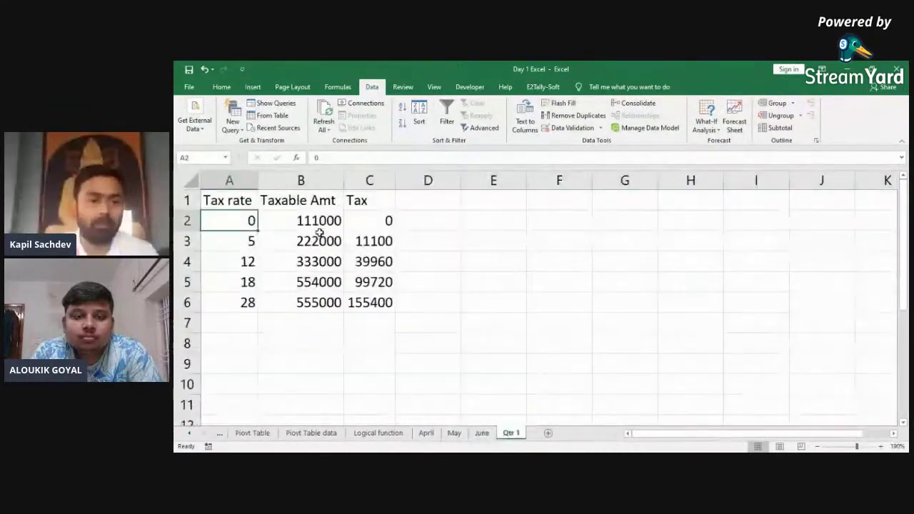
pyautogui.hotkey('ctrl', 'Home')
pyautogui.hotkey('ctrl', 'a')
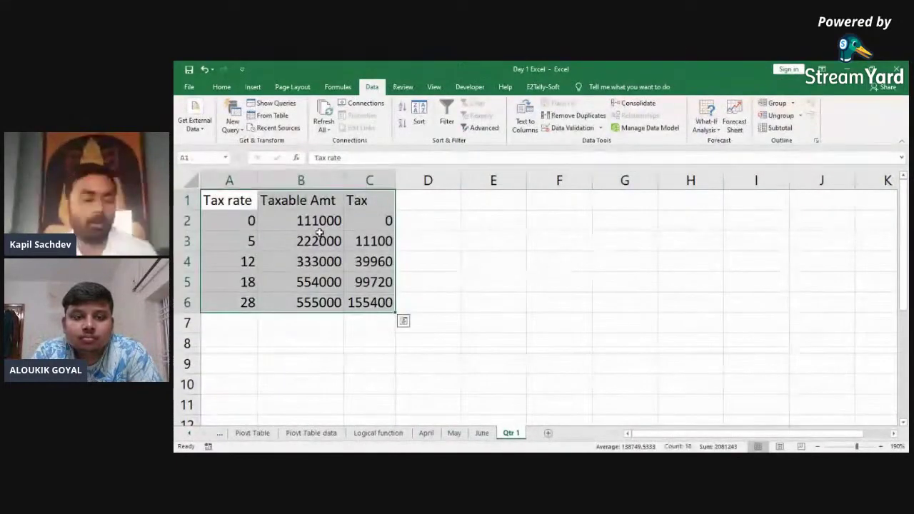
pyautogui.press('Delete')
pyautogui.hotkey('ctrl', 'pageup')
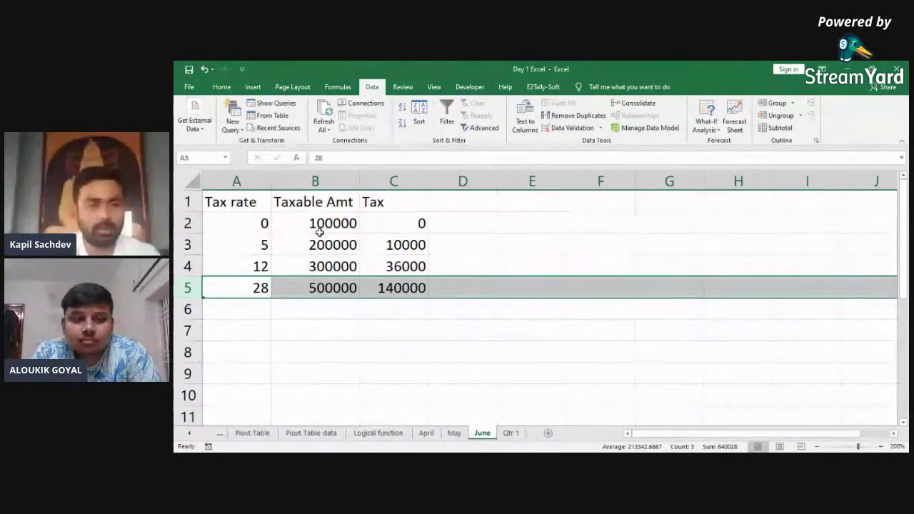
# Step: Sort the May tax table by Tax rate, largest to smallest (28 down to 0)
pyautogui.hotkey('ctrl', 'pageup')
pyautogui.hotkey('ctrl', 'a')
pyautogui.hotkey('alt', 'd')
pyautogui.press('s')
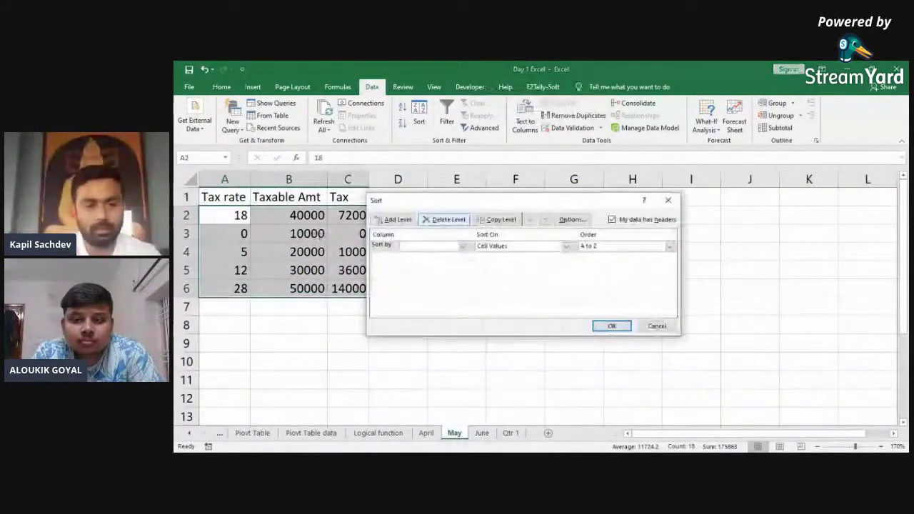
pyautogui.click(463, 246)
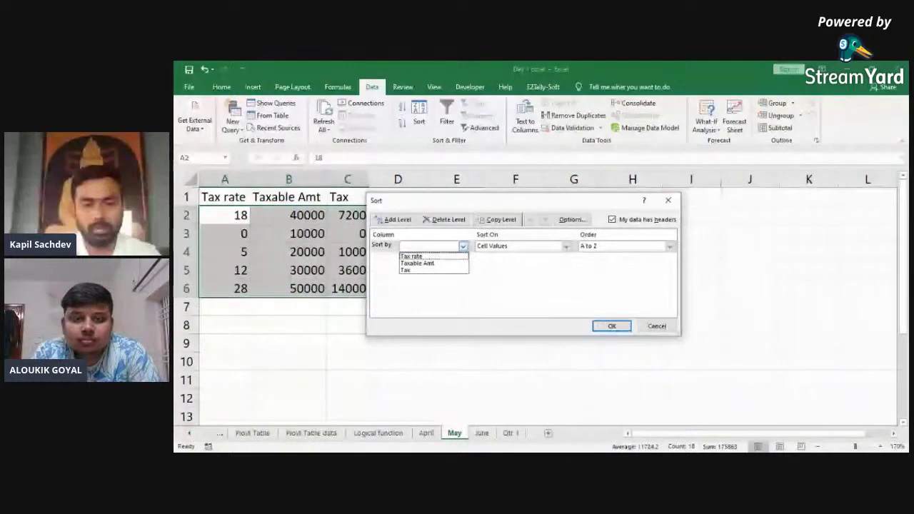
pyautogui.click(411, 255)
pyautogui.click(670, 246)
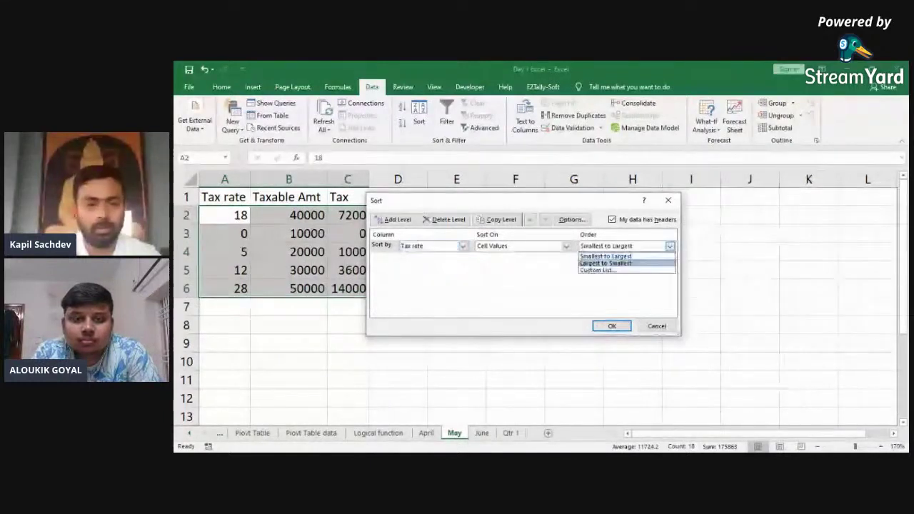
pyautogui.click(606, 263)
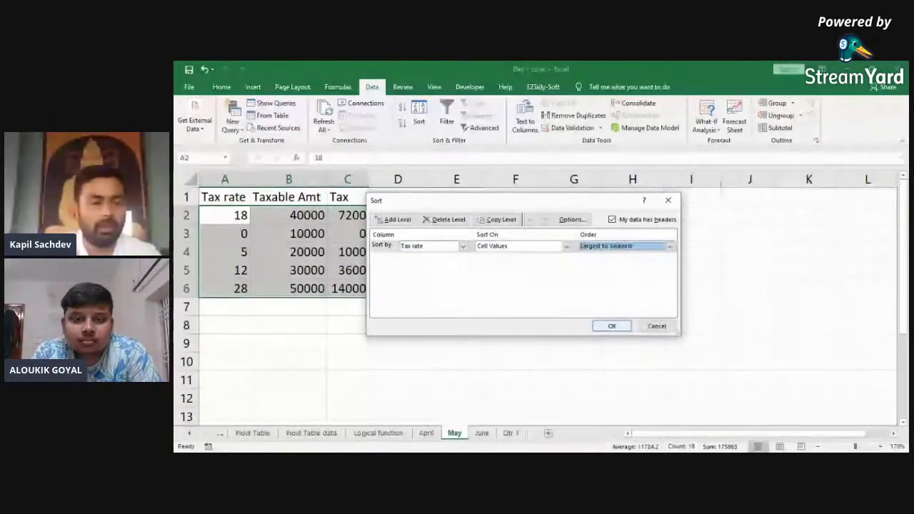
pyautogui.press('Return')
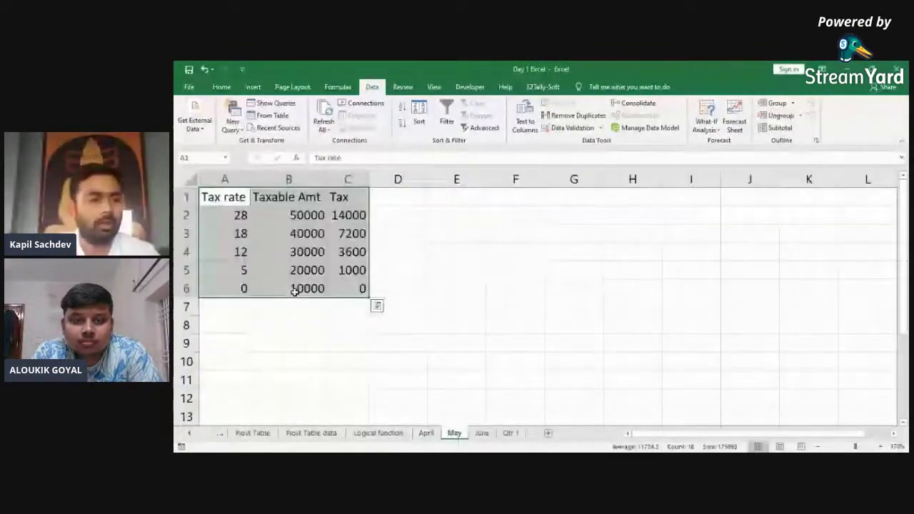
pyautogui.hotkey('ctrl', 'pagedown')
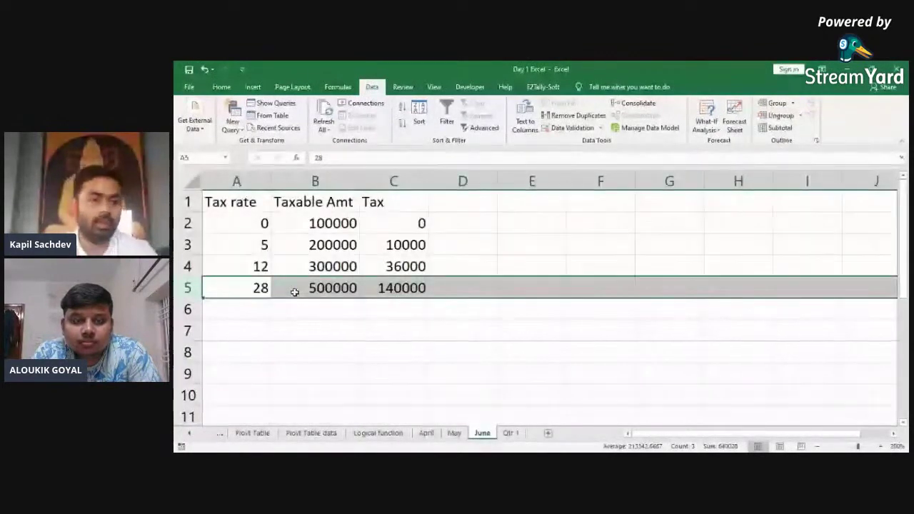
pyautogui.hotkey('ctrl', 'pageup')
pyautogui.hotkey('ctrl', 'pageup')
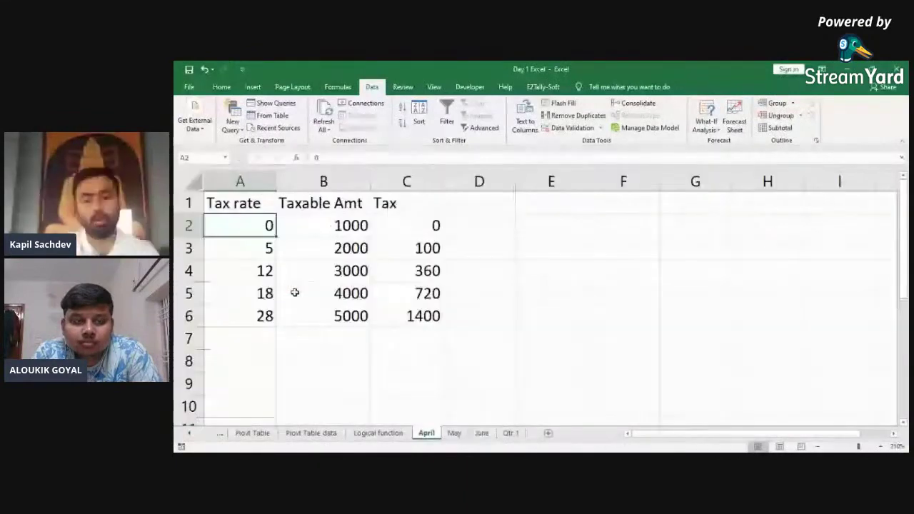
# Step: Flip through the April, May and June tax sheets, ending on the blank Qtr 1 sheet
pyautogui.hotkey('ctrl', 'pagedown')
pyautogui.hotkey('ctrl', 'pagedown')
pyautogui.hotkey('ctrl', 'pagedown')
pyautogui.hotkey('ctrl', 'pageup')
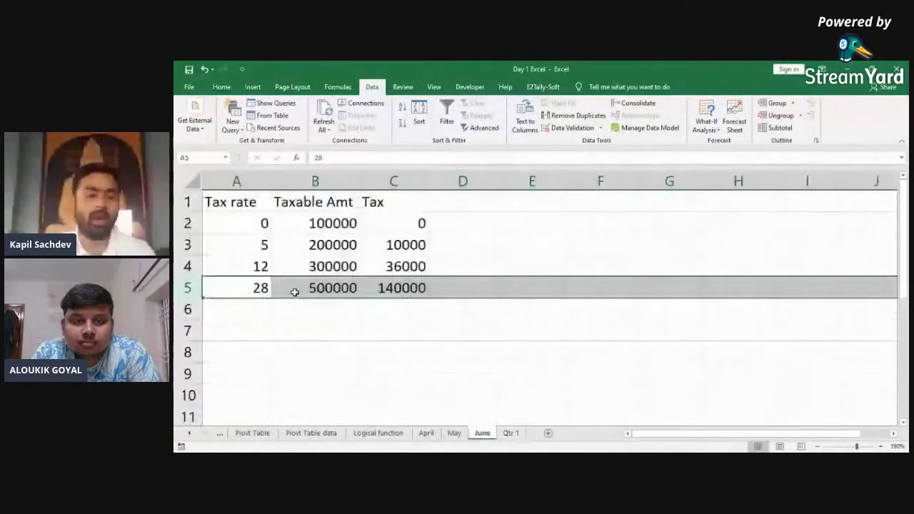
pyautogui.hotkey('ctrl', 'pageup')
pyautogui.hotkey('ctrl', 'pageup')
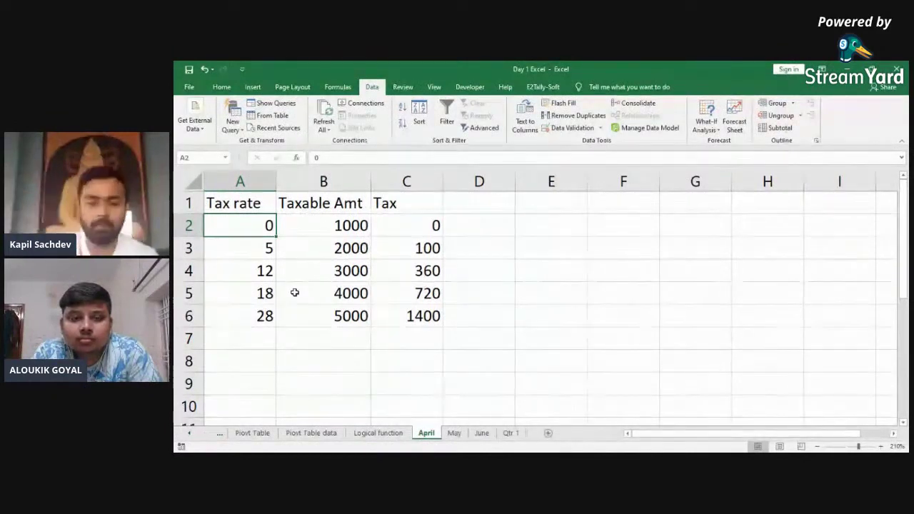
pyautogui.hotkey('ctrl', 'pagedown')
pyautogui.hotkey('ctrl', 'pagedown')
pyautogui.hotkey('ctrl', 'pagedown')
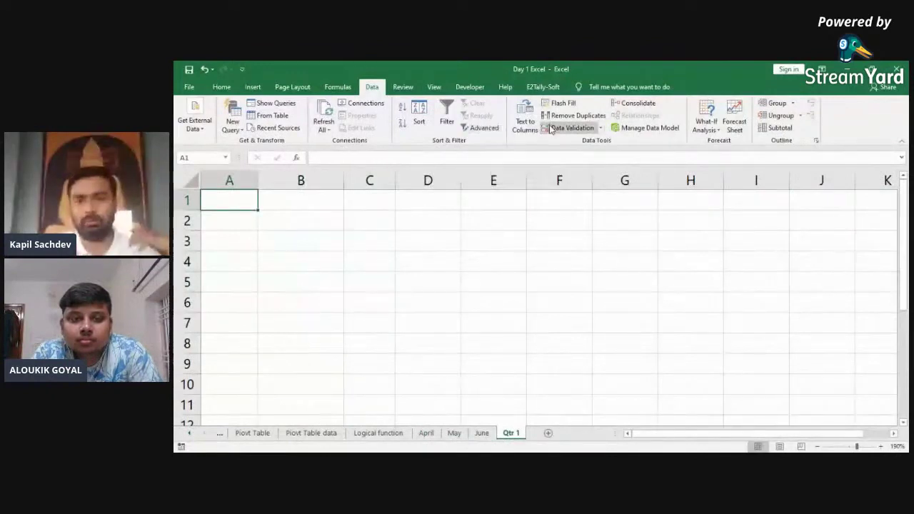
# Step: Open Consolidate and browse for a source file, then cancel without consolidating
pyautogui.click(639, 103)
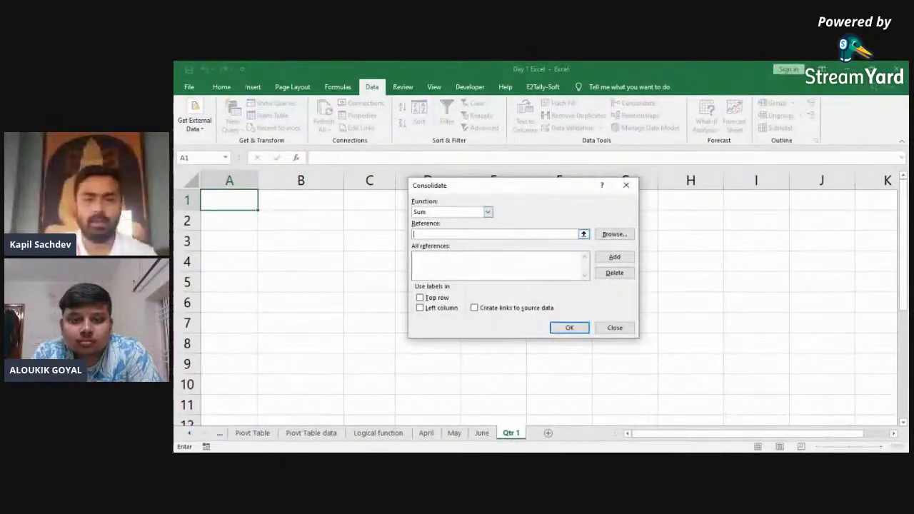
pyautogui.click(614, 234)
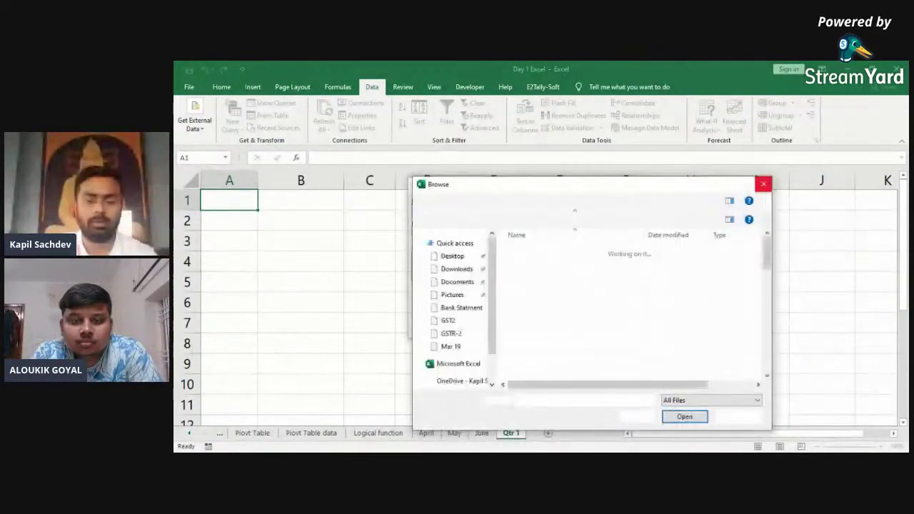
pyautogui.click(763, 184)
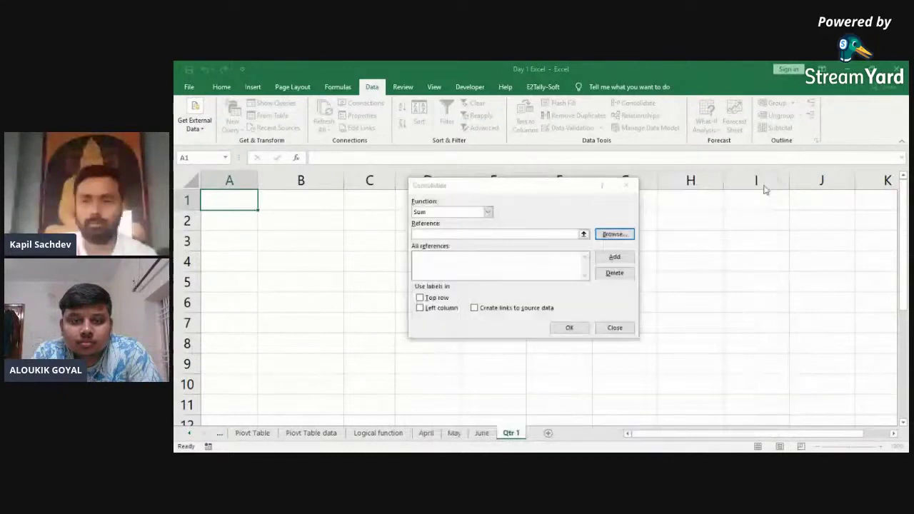
pyautogui.press('Escape')
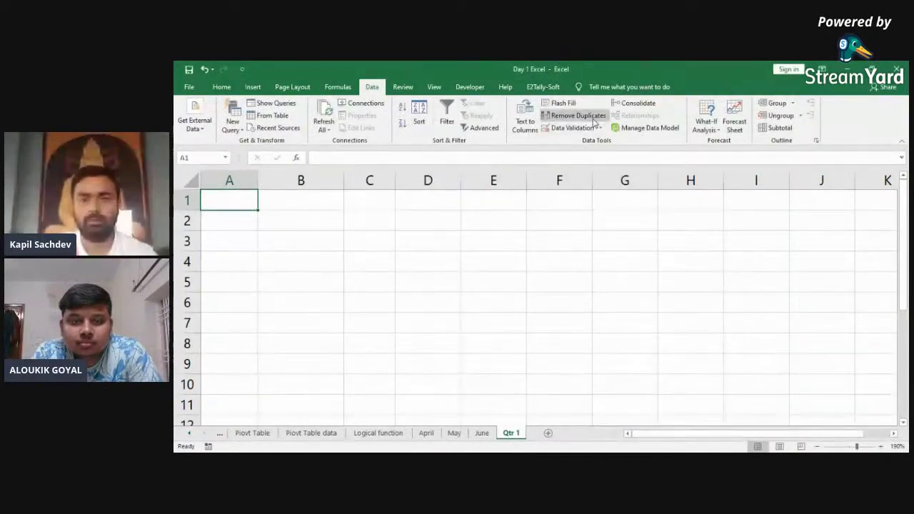
# Step: Reopen Consolidate and add April's A1:C6 table as the first source reference
pyautogui.click(637, 104)
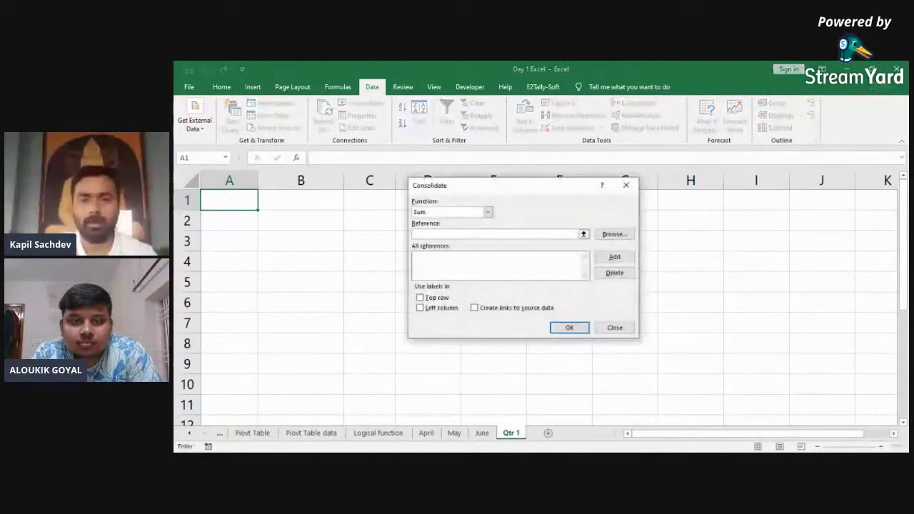
pyautogui.click(583, 234)
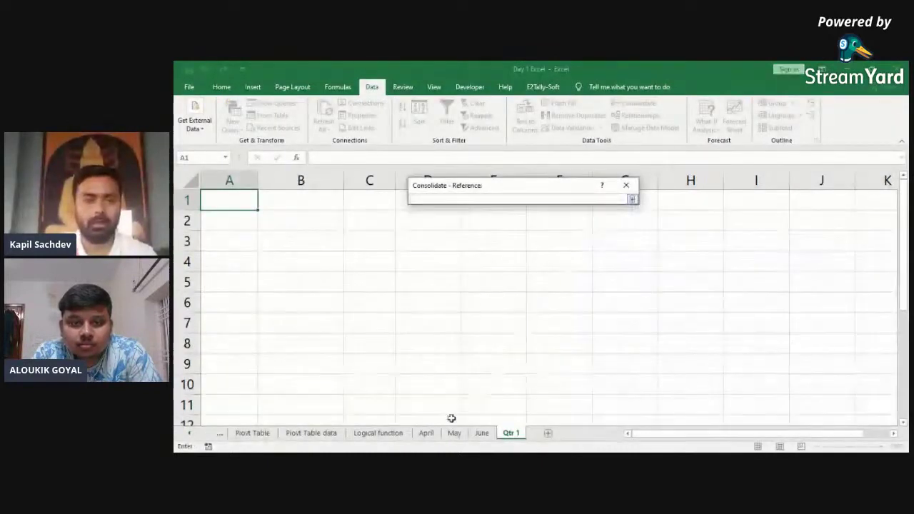
pyautogui.click(432, 434)
pyautogui.click(274, 272)
pyautogui.hotkey('ctrl', 'Up')
pyautogui.hotkey('ctrl', 'shift', 'Right')
pyautogui.hotkey('ctrl', 'shift', 'Down')
pyautogui.press('Return')
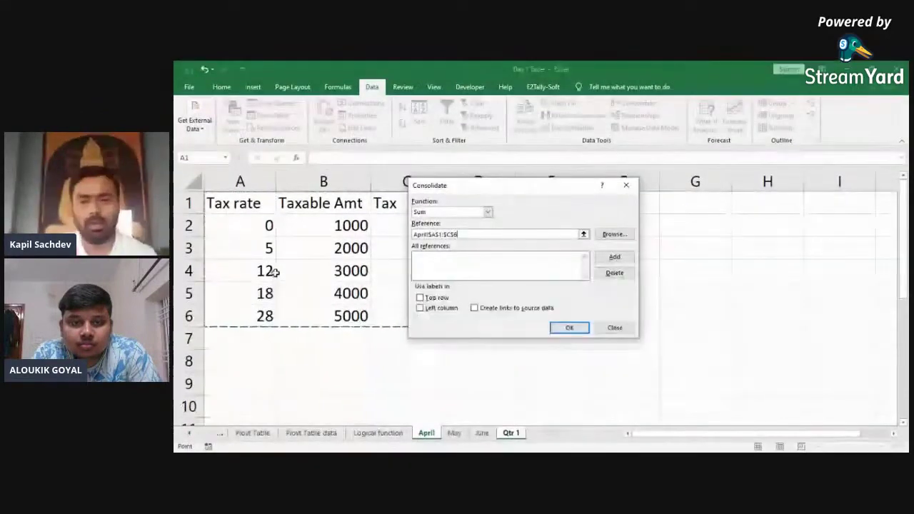
pyautogui.click(608, 257)
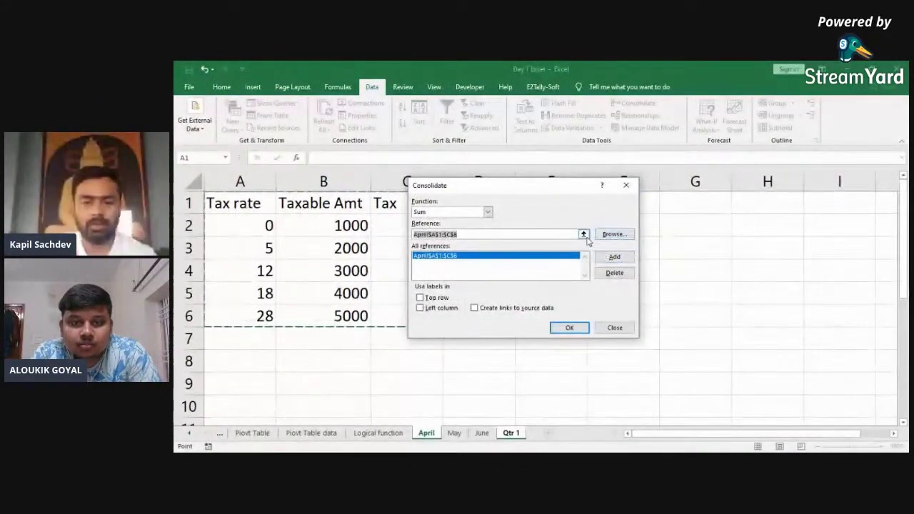
# Step: Add the May and June ranges, use Top row labels, and run the consolidation into Qtr 1
pyautogui.click(454, 432)
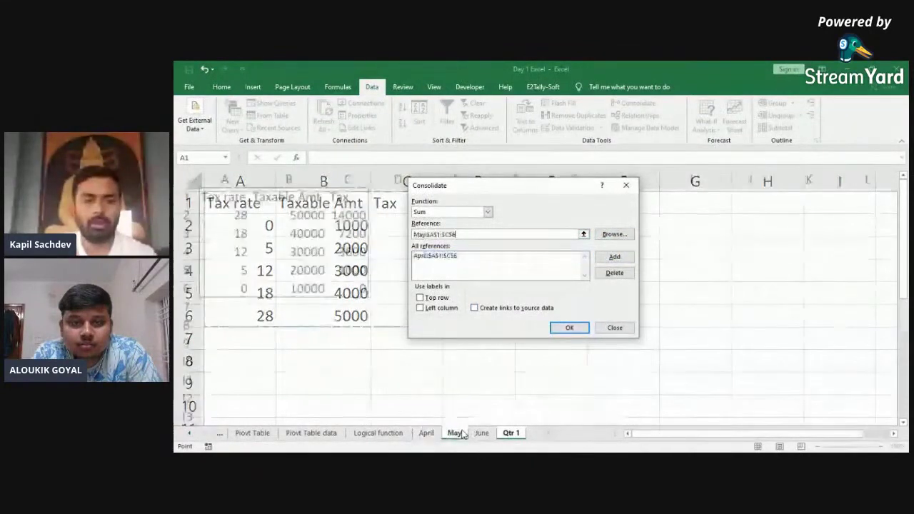
pyautogui.click(611, 257)
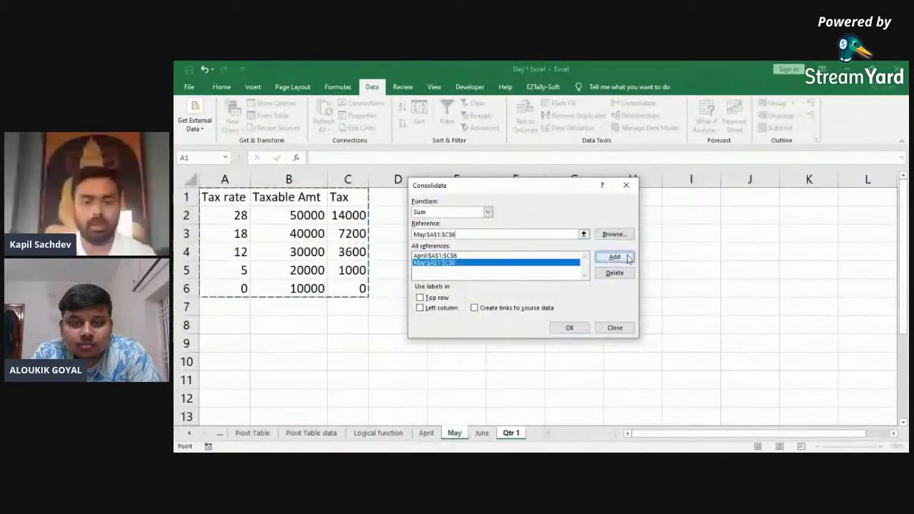
pyautogui.click(483, 433)
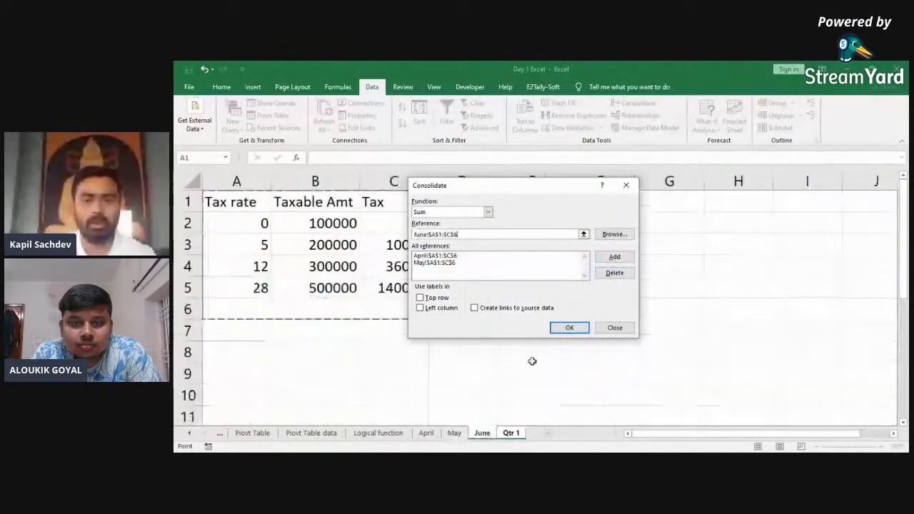
pyautogui.click(615, 257)
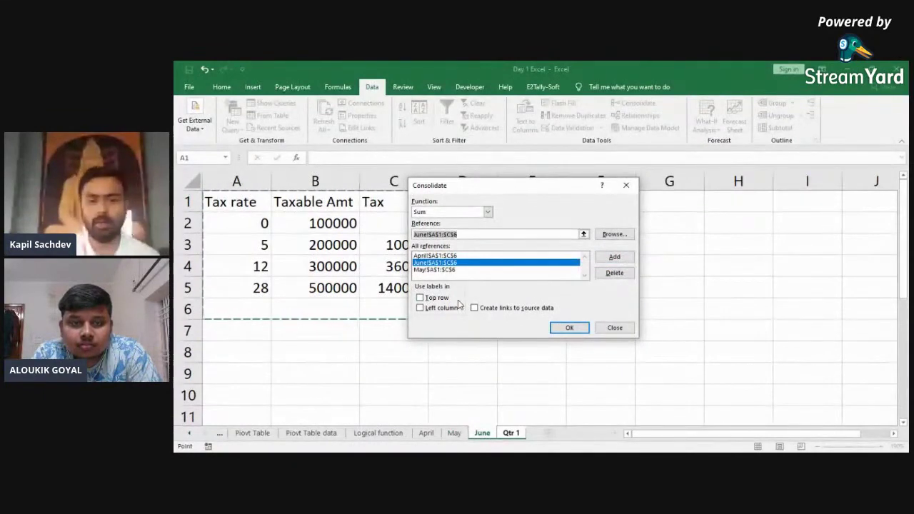
pyautogui.click(420, 298)
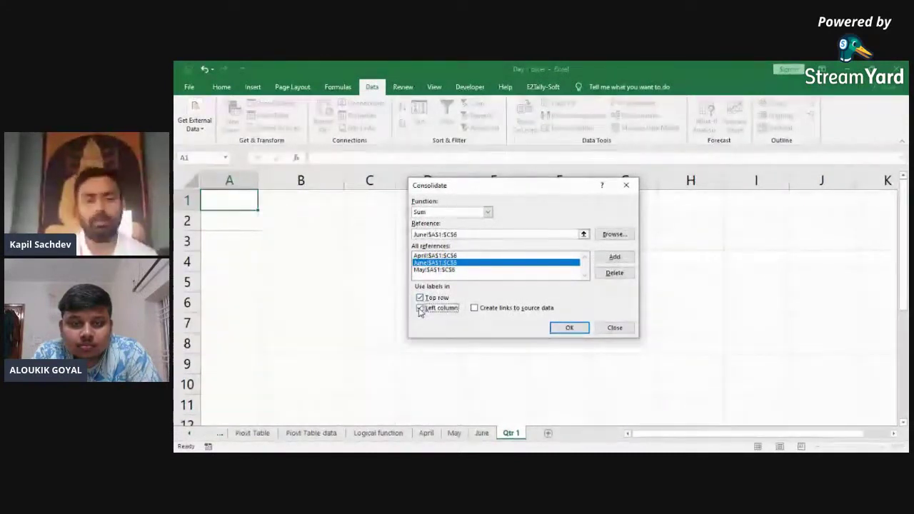
pyautogui.click(569, 327)
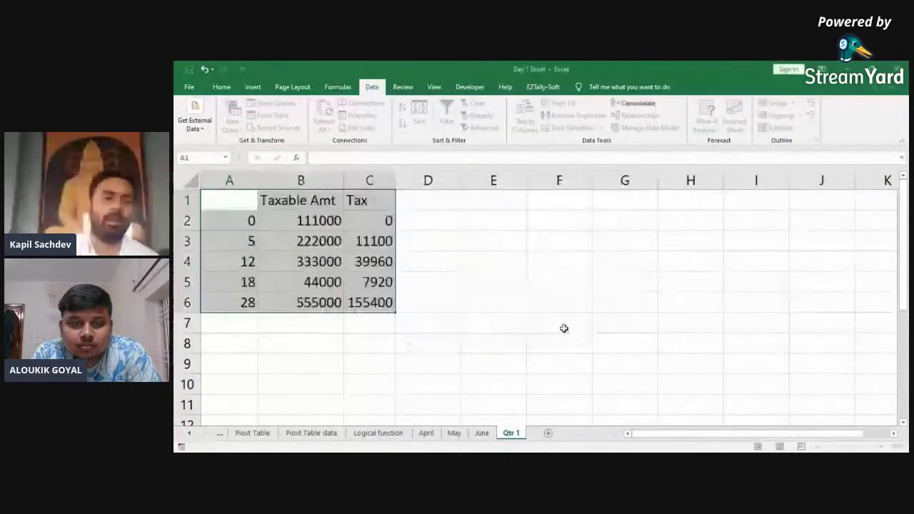
# Step: Compare Qtr 1's consolidated Taxable Amt totals against the June and May sheets
pyautogui.click(324, 248)
pyautogui.press('Down')
pyautogui.press('Down')
pyautogui.press('Down')
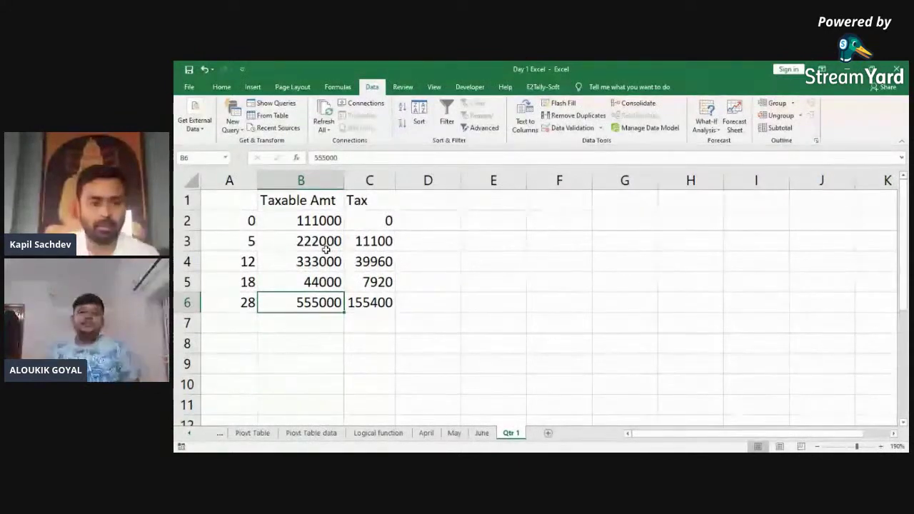
pyautogui.hotkey('ctrl', 'pageup')
pyautogui.hotkey('ctrl', 'pageup')
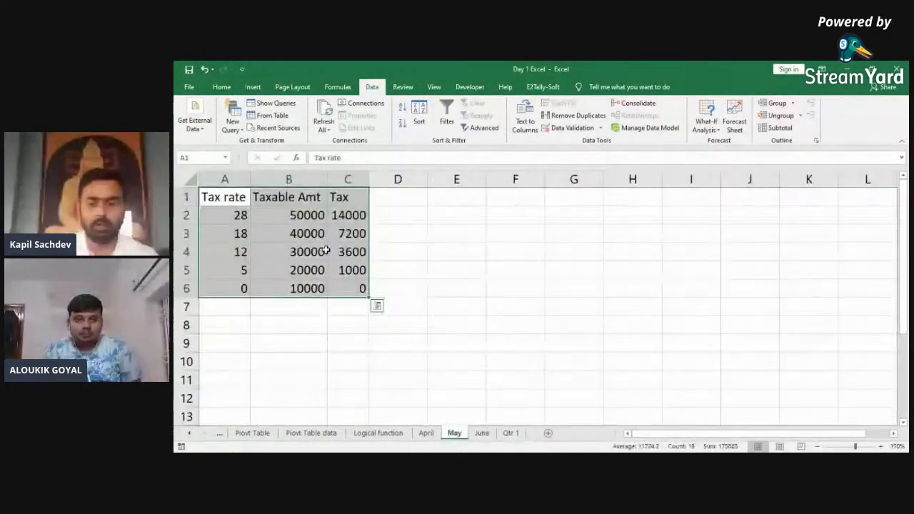
pyautogui.click(325, 248)
pyautogui.press('Down')
pyautogui.press('Down')
pyautogui.press('Down')
# Step: Apply comma number format to June's Taxable Amt values B2:B5
pyautogui.hotkey('ctrl', 'pagedown')
pyautogui.press('Up')
pyautogui.press('Up')
pyautogui.press('Up')
pyautogui.press('Right')
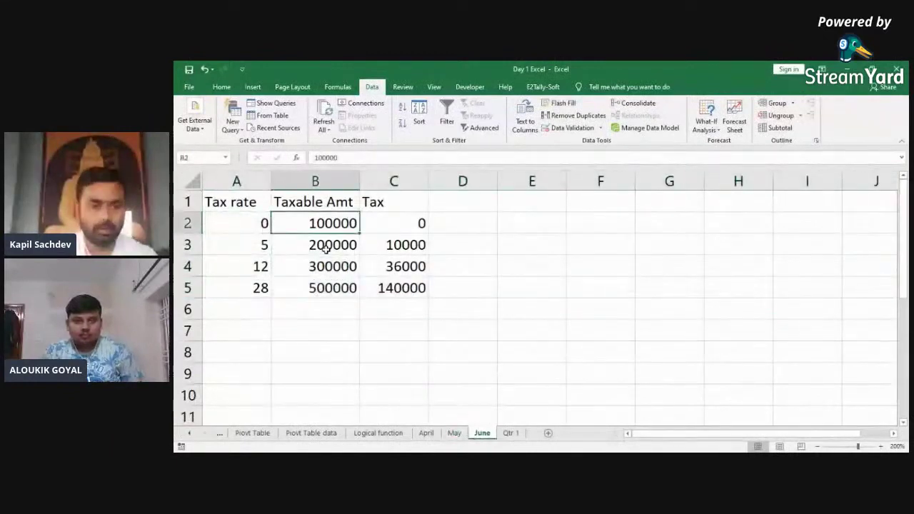
pyautogui.hotkey('ctrl', 'shift', 'Down')
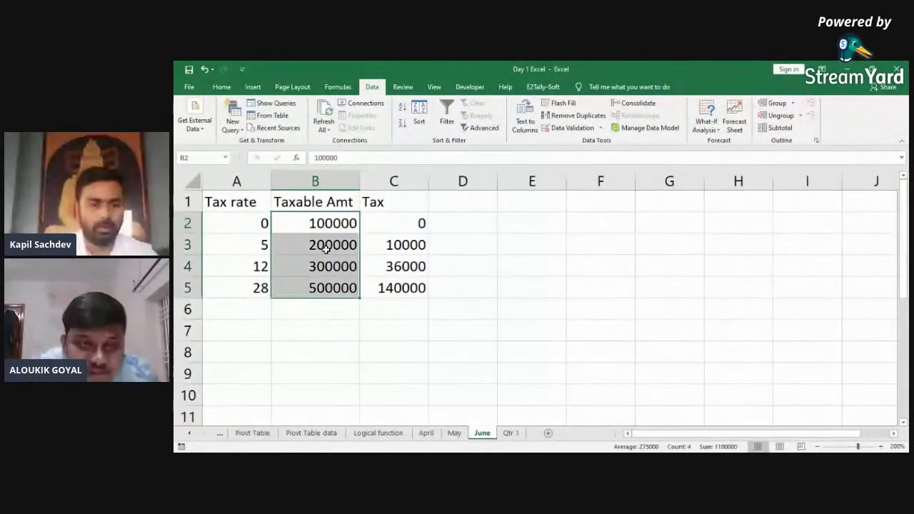
pyautogui.hotkey('alt', 'h')
pyautogui.press('k')
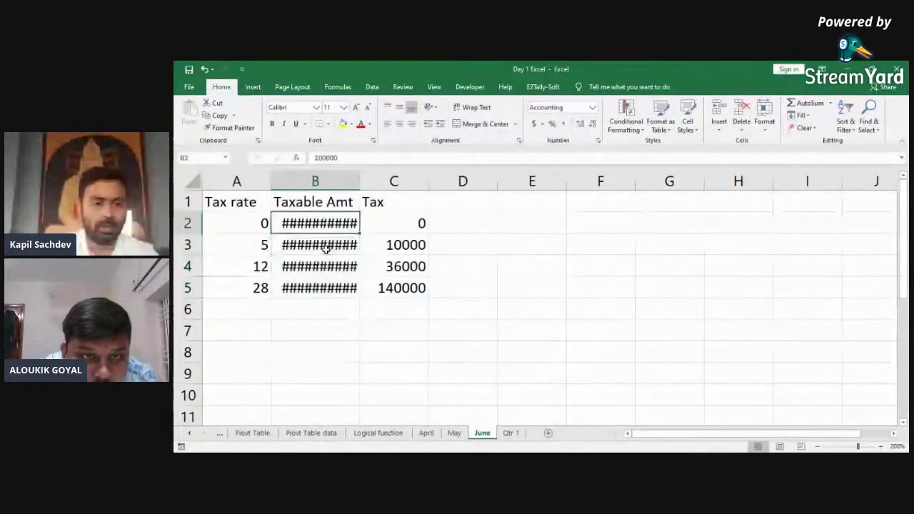
pyautogui.hotkey('alt', 'h')
pyautogui.press('o')
pyautogui.press('i')
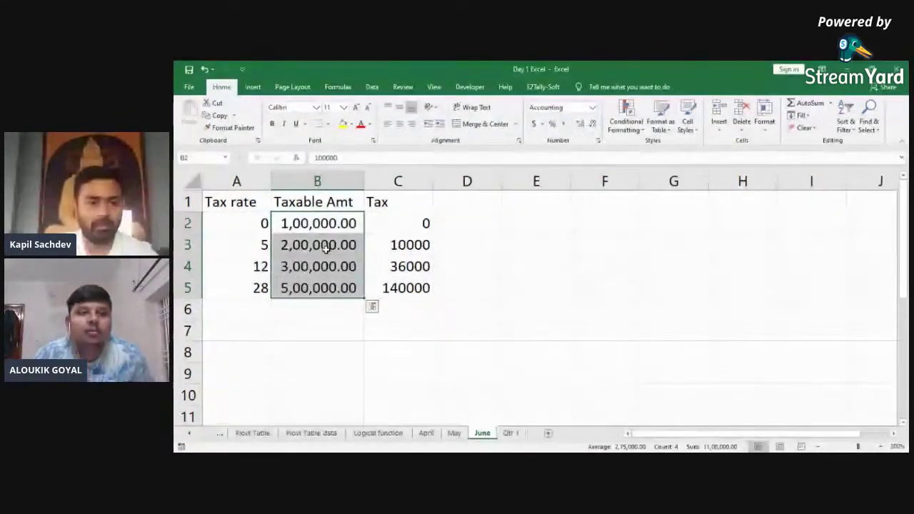
# Step: Flip through the May, April and June sheets and return to Qtr 1
pyautogui.hotkey('ctrl', 'pageup')
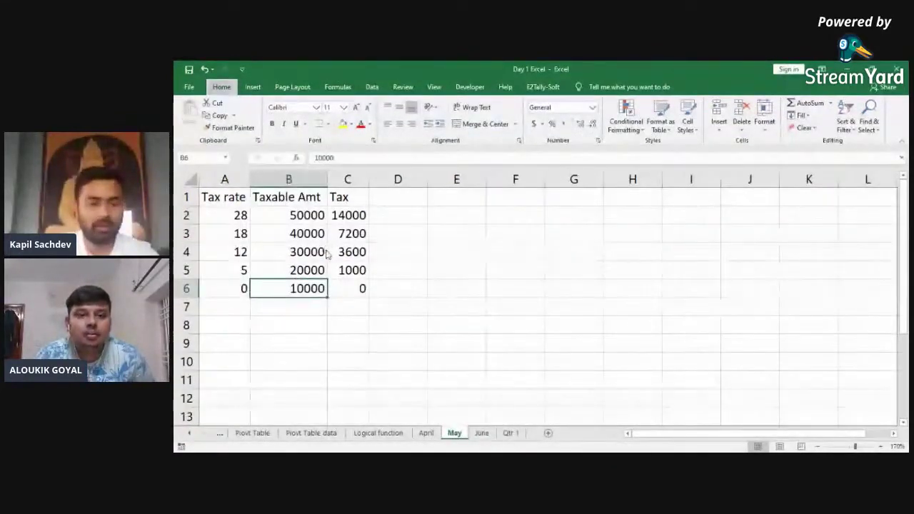
pyautogui.press('alt')
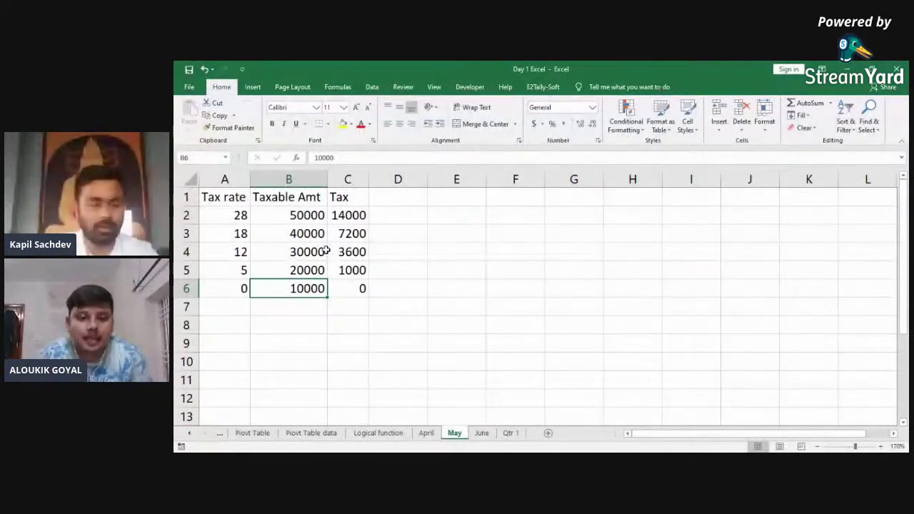
pyautogui.hotkey('ctrl', 'pagedown')
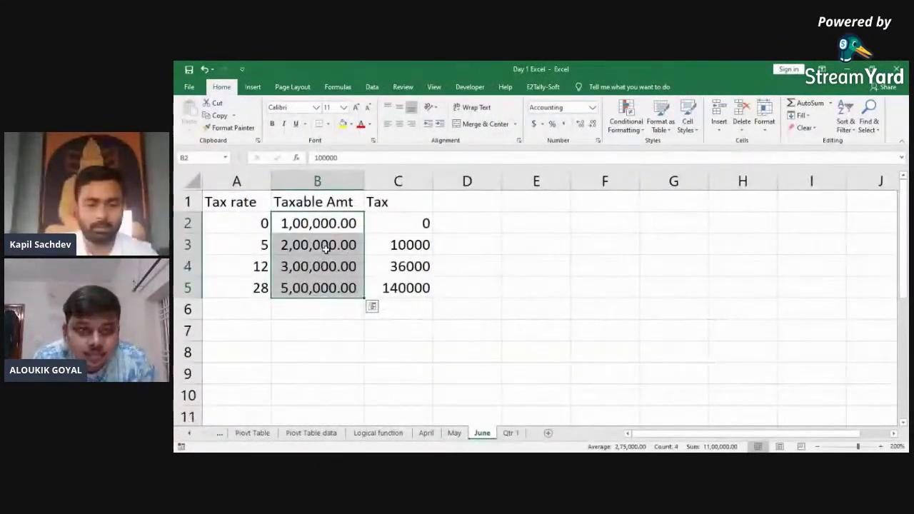
pyautogui.hotkey('ctrl', 'pageup')
pyautogui.hotkey('ctrl', 'pageup')
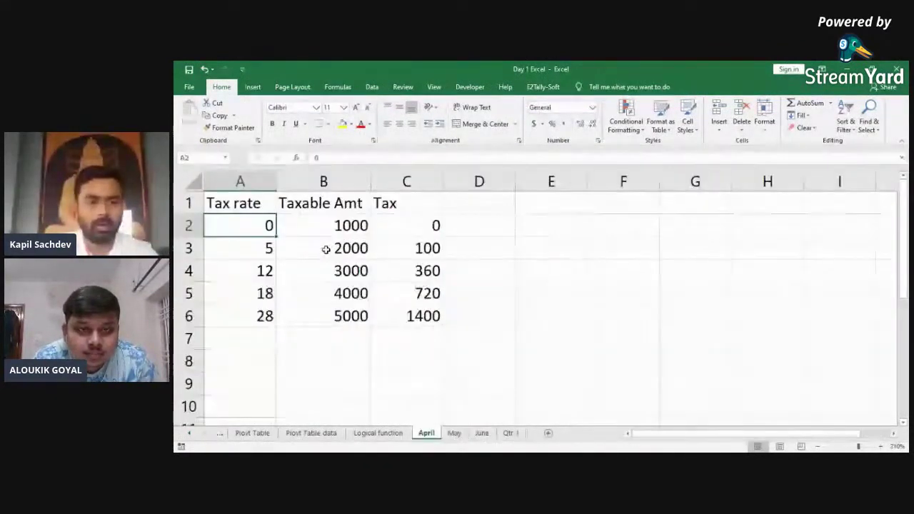
pyautogui.hotkey('ctrl', 'pagedown')
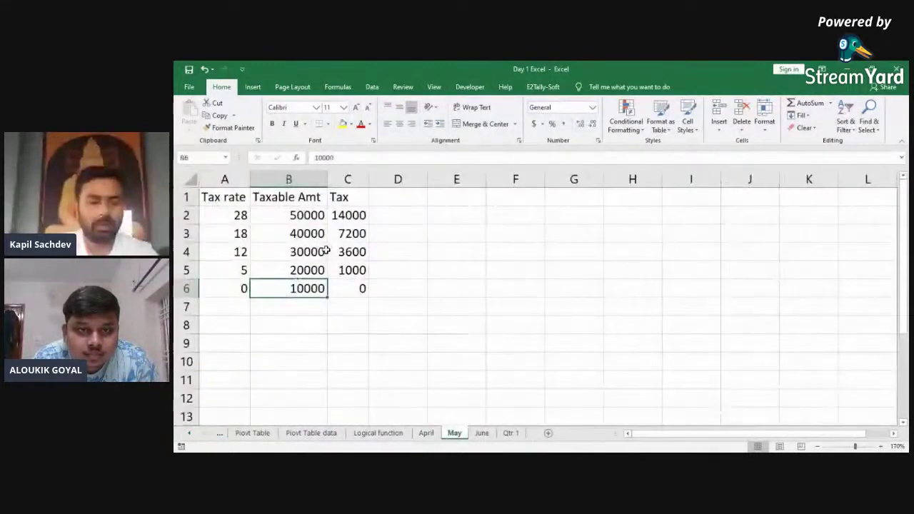
pyautogui.hotkey('ctrl', 'pagedown')
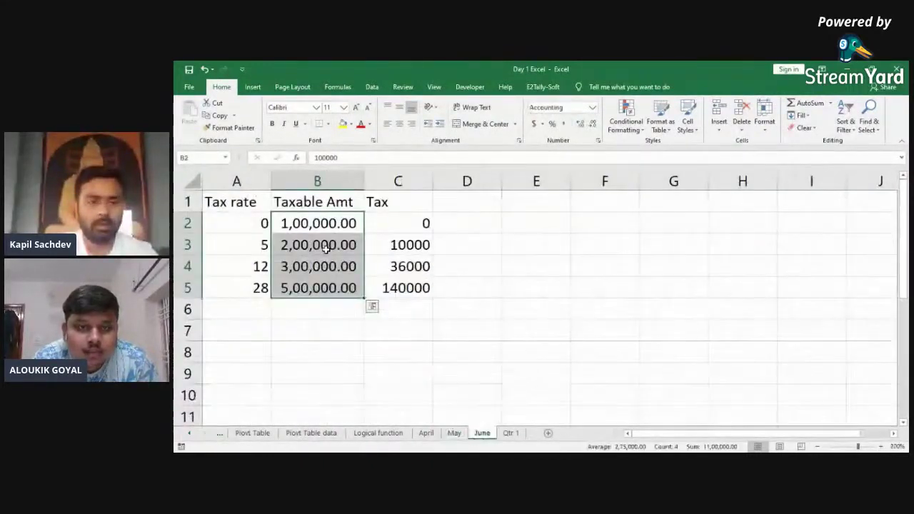
pyautogui.hotkey('ctrl', 'pagedown')
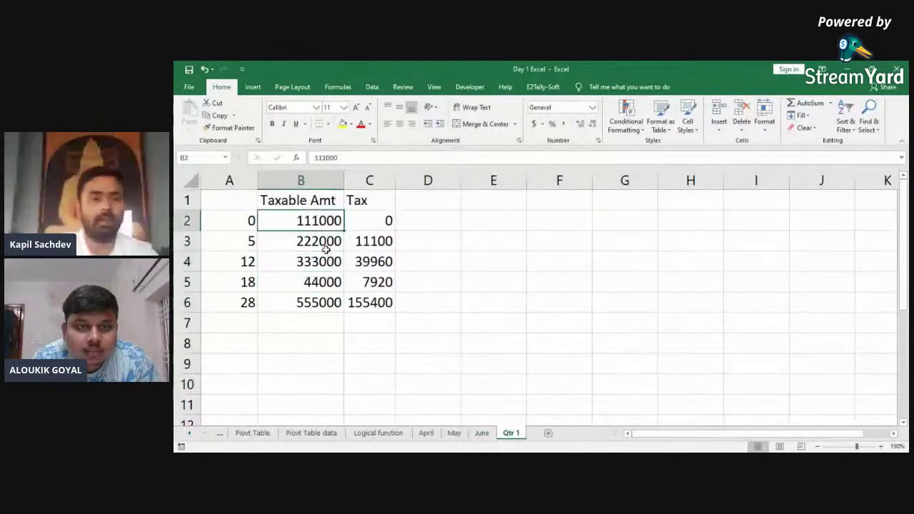
# Step: Apply Comma Style to Qtr 1's Taxable Amt values B2:B6
pyautogui.click(326, 251)
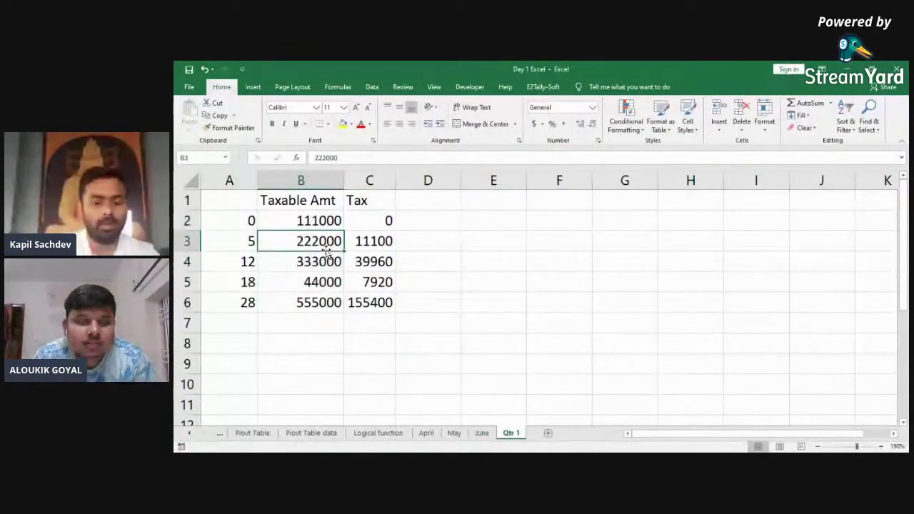
pyautogui.moveTo(301, 221); pyautogui.dragTo(301, 303)
pyautogui.hotkey('alt', 'h')
pyautogui.press('k')
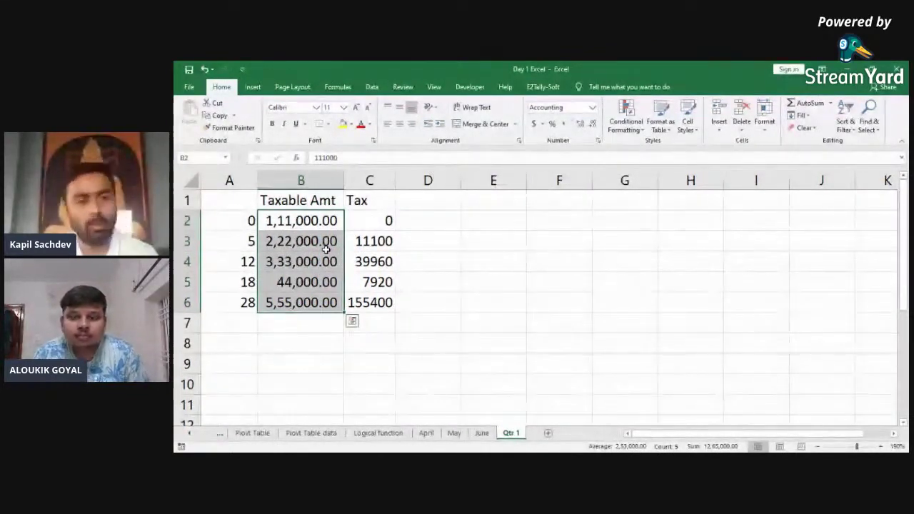
# Step: Inspect the raw values stored in Qtr 1 cells B2 and B3
pyautogui.click(326, 248)
pyautogui.press('Up')
pyautogui.press('Down')
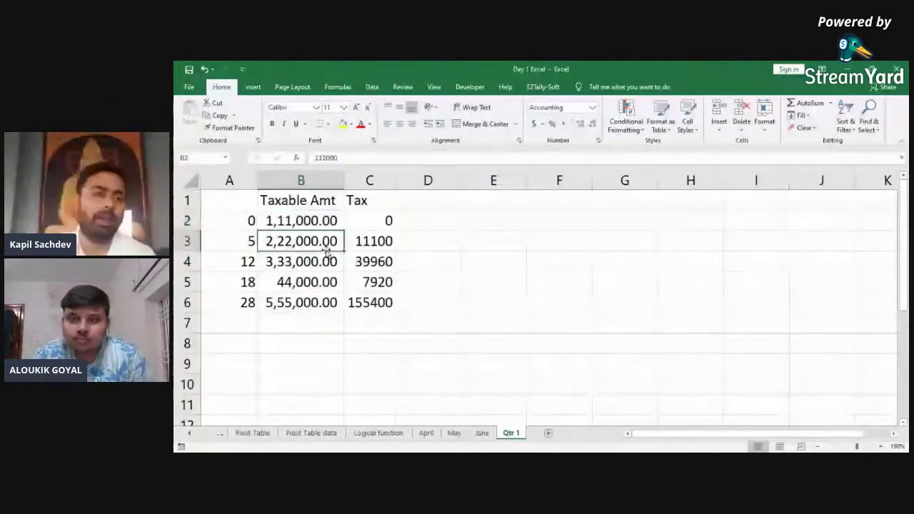
pyautogui.press('Up')
pyautogui.press('Up')
pyautogui.press('Right')
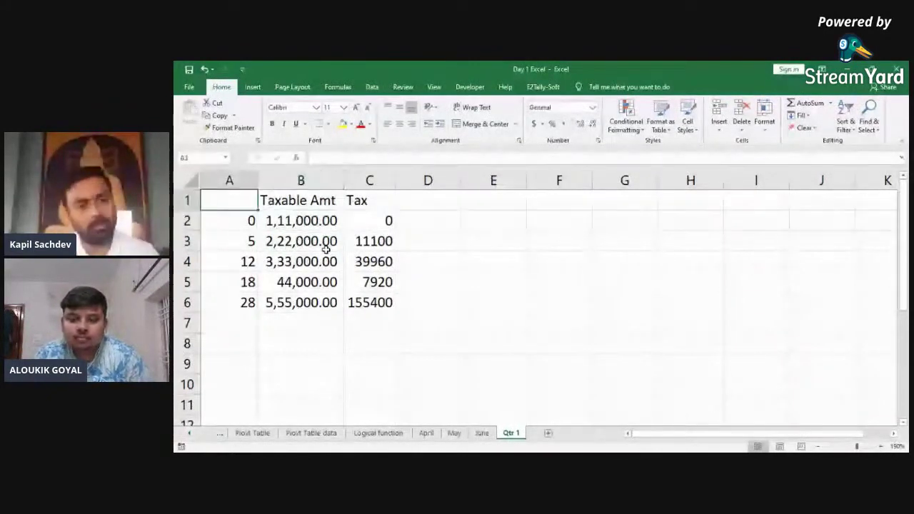
pyautogui.press('F2')
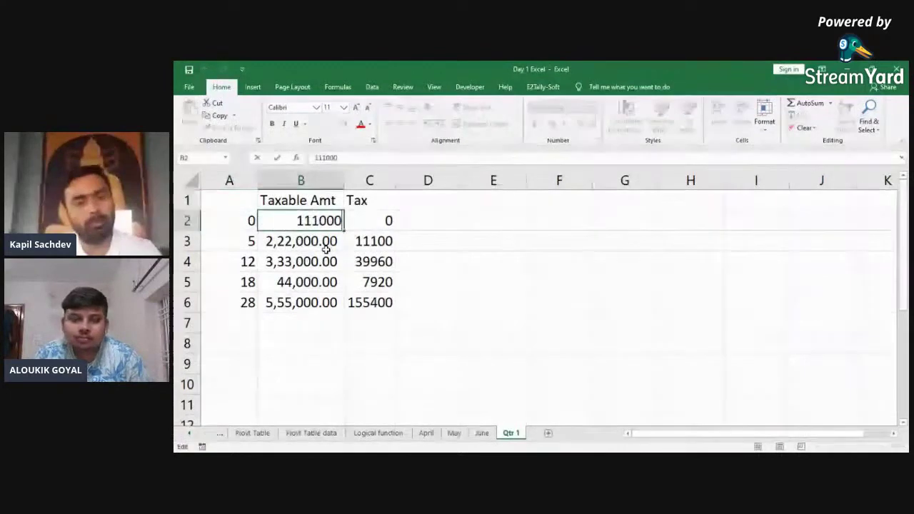
pyautogui.press('Return')
pyautogui.press('F2')
# Step: Select Qtr 1's table A1:C6 and delete its contents
pyautogui.press('Tab')
pyautogui.press('Left')
pyautogui.press('Left')
pyautogui.press('Up')
pyautogui.press('Up')
pyautogui.hotkey('shift', 'Right')
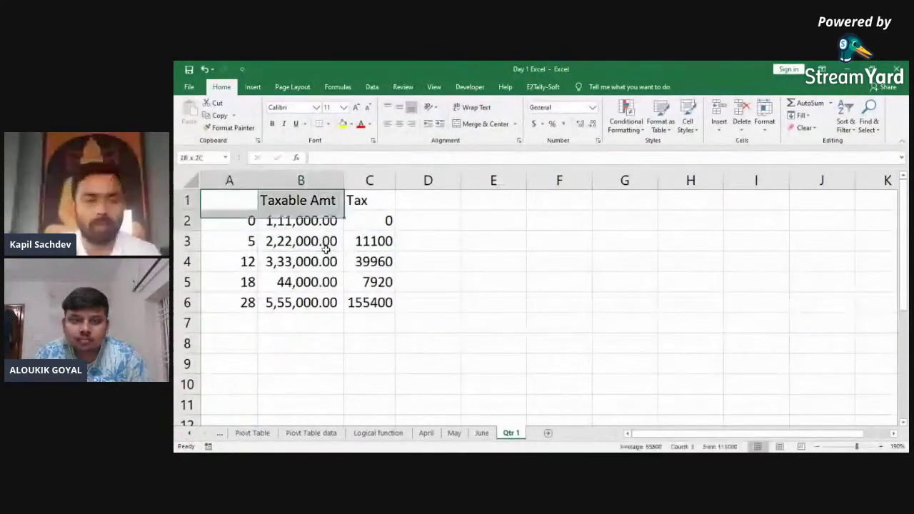
pyautogui.hotkey('shift', 'Down')
pyautogui.hotkey('shift', 'Down')
pyautogui.hotkey('shift', 'Right')
pyautogui.hotkey('shift', 'Down')
pyautogui.hotkey('shift', 'Down')
pyautogui.hotkey('shift', 'Down')
pyautogui.press('Delete')
pyautogui.hotkey('ctrl', 'Home')
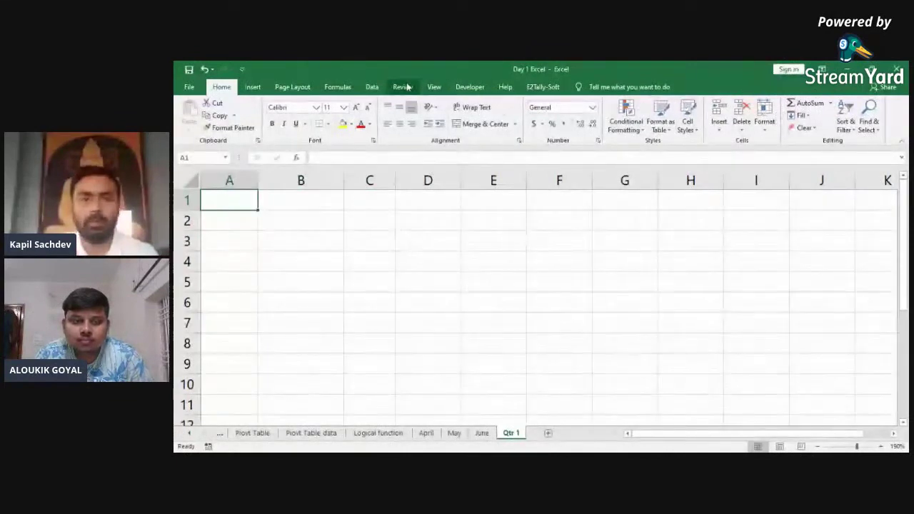
# Step: Rerun the consolidation into Qtr 1 with Create links to source data enabled
pyautogui.click(372, 87)
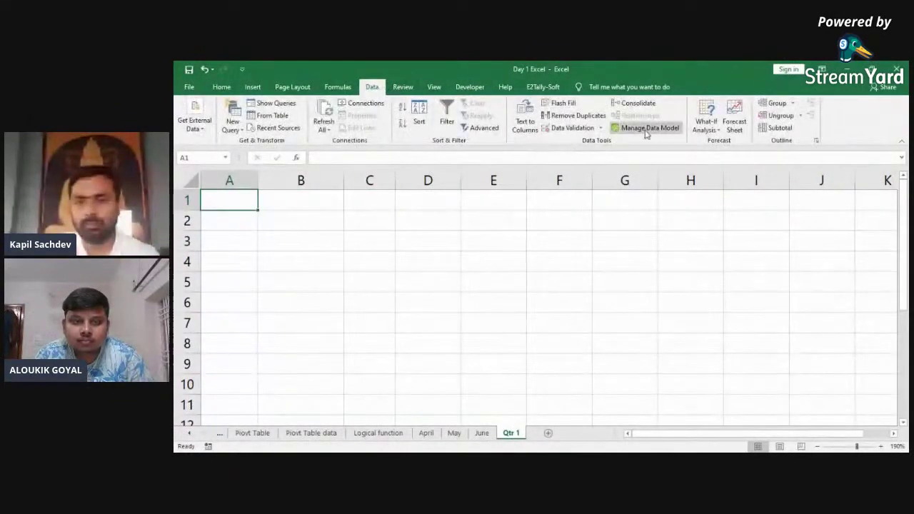
pyautogui.click(635, 102)
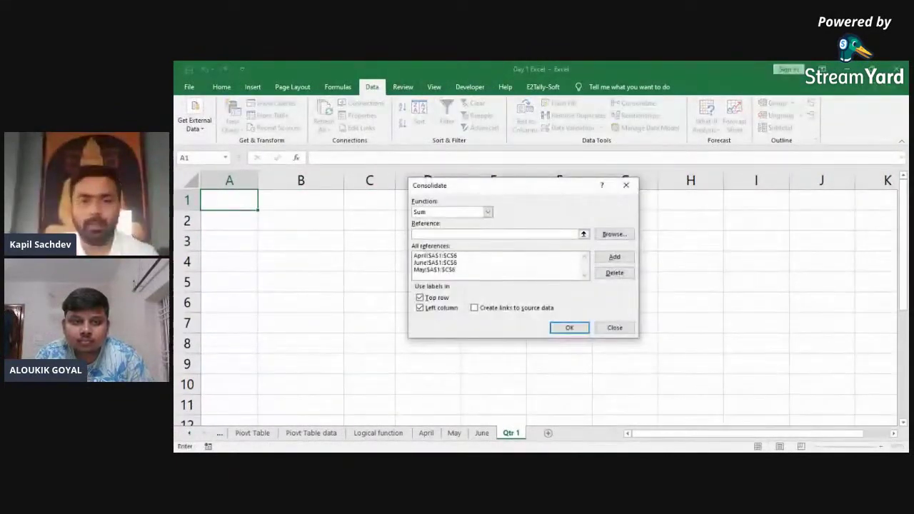
pyautogui.click(474, 308)
pyautogui.click(569, 328)
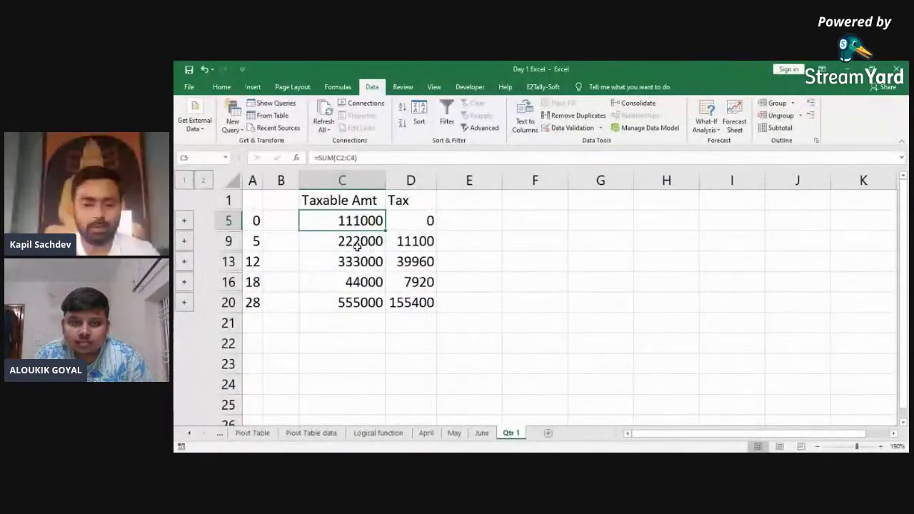
# Step: Change June's first Taxable Amt in B2 to 0
pyautogui.hotkey('ctrl', 'pageup')
pyautogui.hotkey('ctrl', 'q')
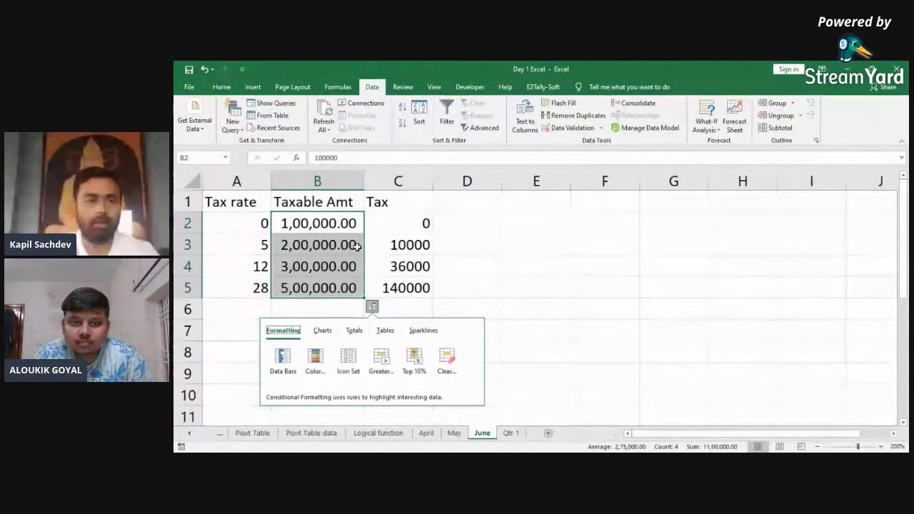
pyautogui.press('Escape')
pyautogui.click(357, 245)
pyautogui.press('Up')
pyautogui.write('0')
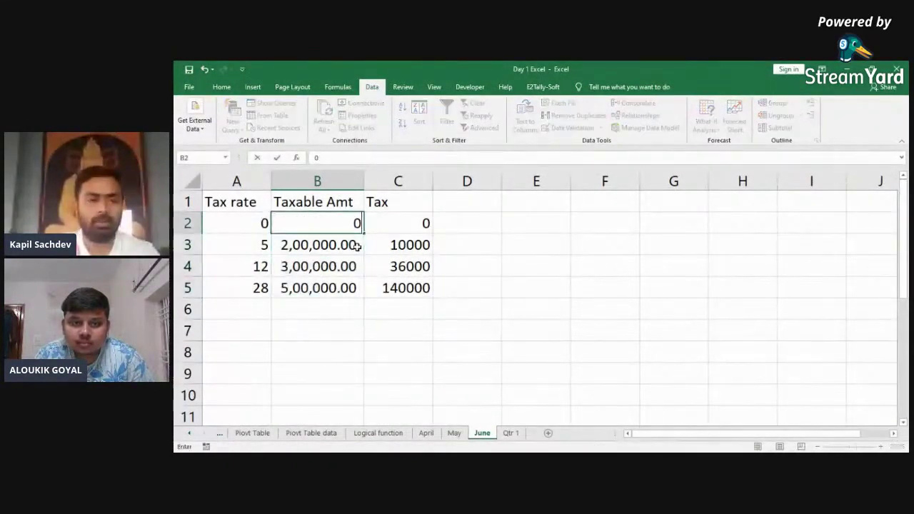
pyautogui.press('Return')
# Step: Check that Qtr 1's linked total in C5 updated to 11000
pyautogui.hotkey('ctrl', 'pagedown')
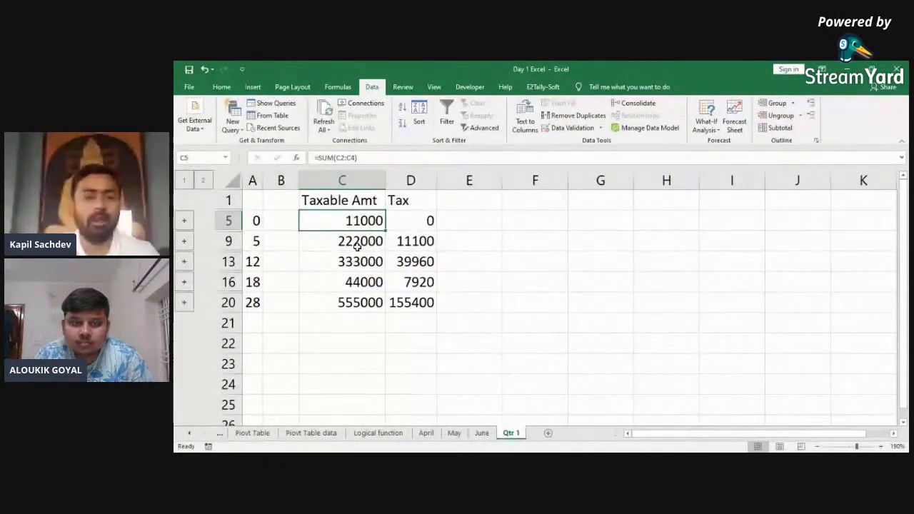
pyautogui.hotkey('ctrl', 'pageup')
pyautogui.hotkey('ctrl', 'pagedown')
pyautogui.press('F2')
pyautogui.press('Return')
pyautogui.press('Up')
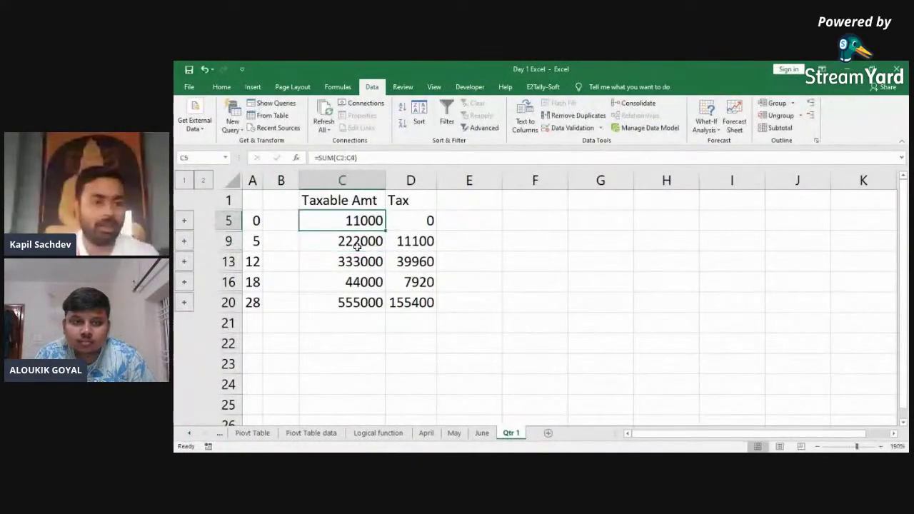
pyautogui.click(183, 221)
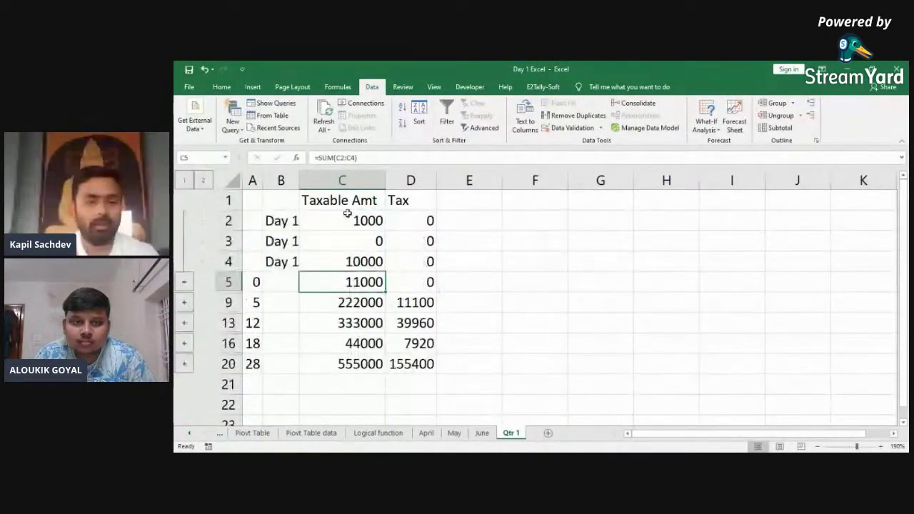
pyautogui.press('Up')
pyautogui.press('Up')
pyautogui.press('Up')
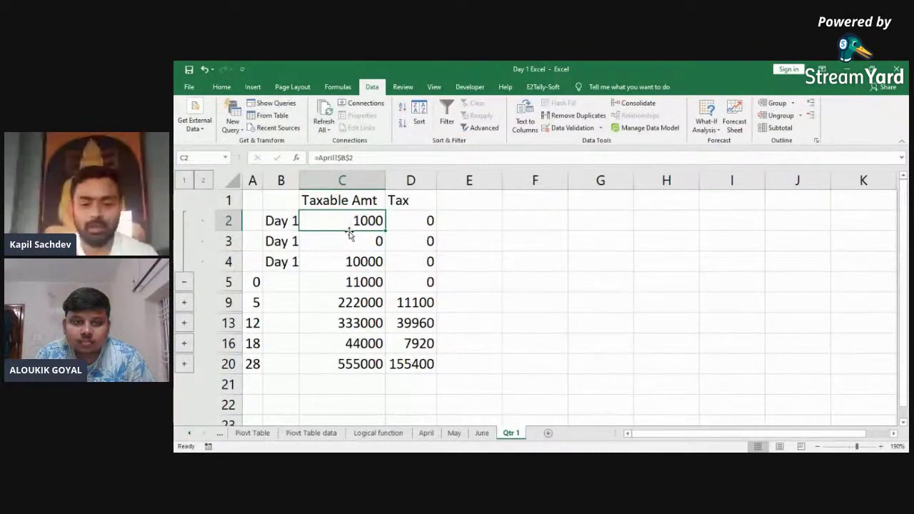
pyautogui.press('Down')
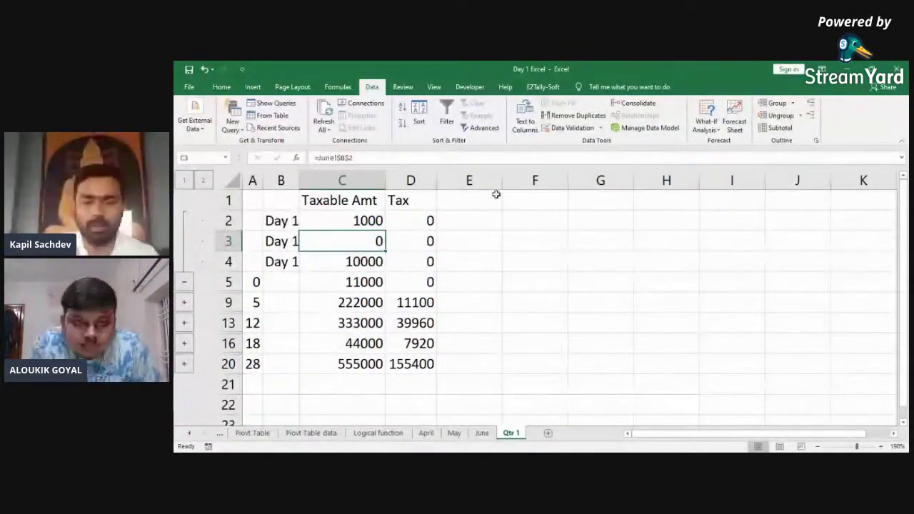
pyautogui.hotkey('ctrl', 'pageup')
pyautogui.hotkey('ctrl', 'pageup')
pyautogui.hotkey('ctrl', 'pagedown')
pyautogui.hotkey('ctrl', 'pagedown')
pyautogui.hotkey('ctrl', 'pageup')
pyautogui.hotkey('ctrl', 'pageup')
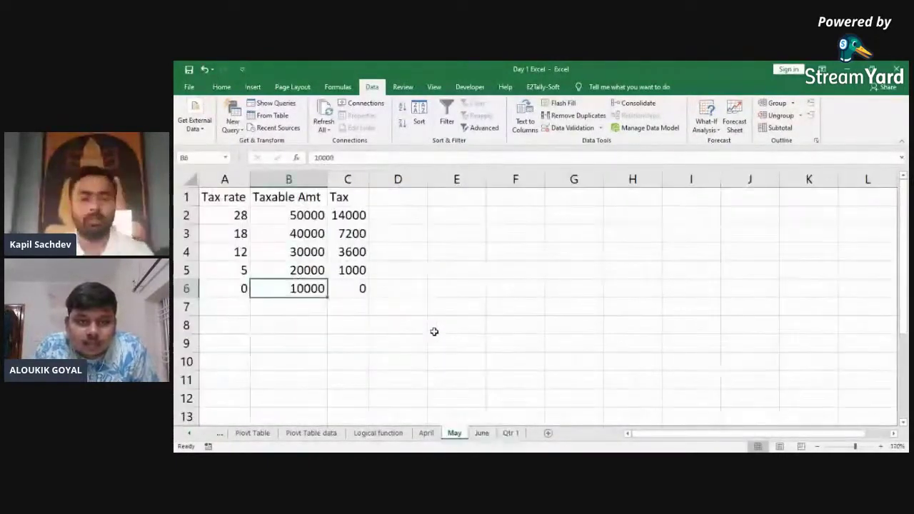
pyautogui.hotkey('ctrl', 'pageup')
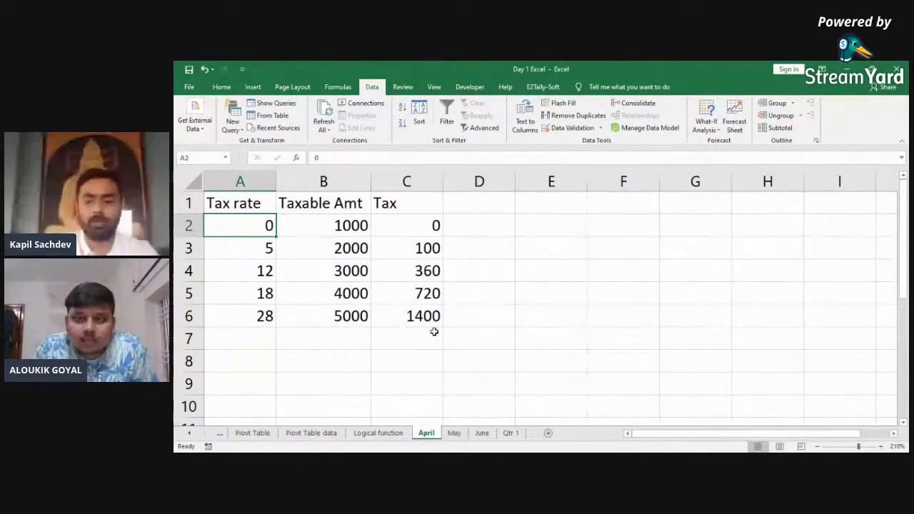
pyautogui.hotkey('ctrl', 'pagedown')
pyautogui.hotkey('ctrl', 'pagedown')
pyautogui.hotkey('ctrl', 'pagedown')
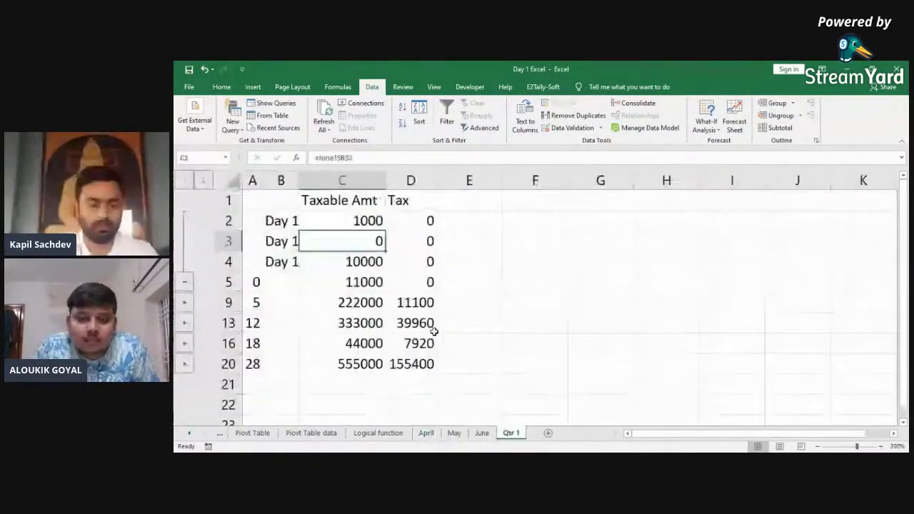
pyautogui.press('Up')
pyautogui.press('Left')
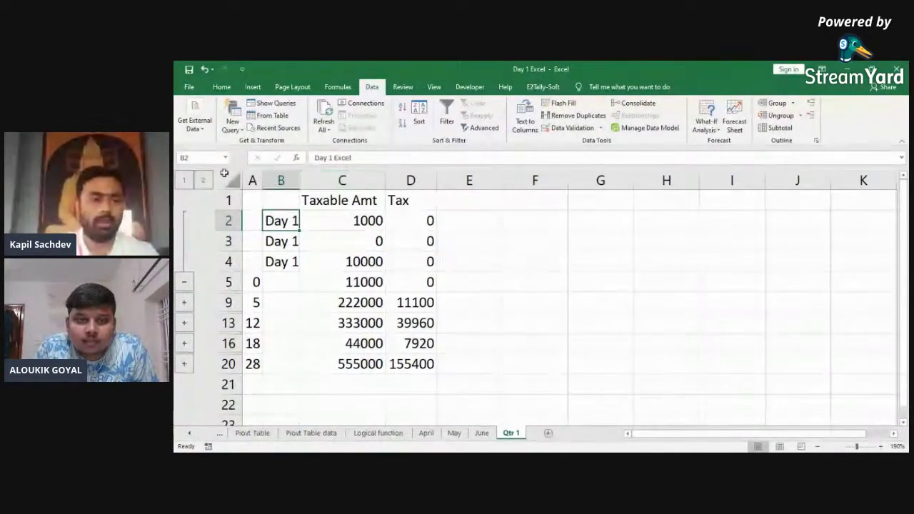
pyautogui.click(183, 278)
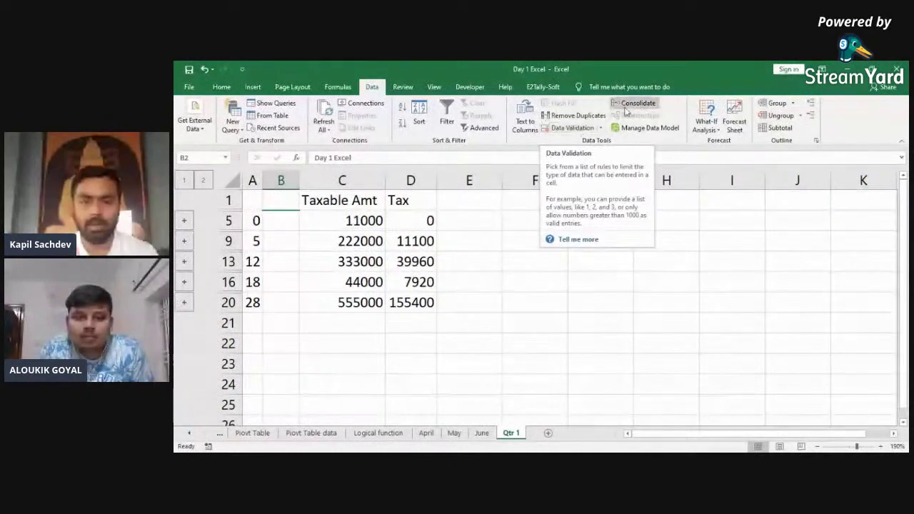
# Step: Rerun the consolidation using Average as the summary function
pyautogui.click(634, 103)
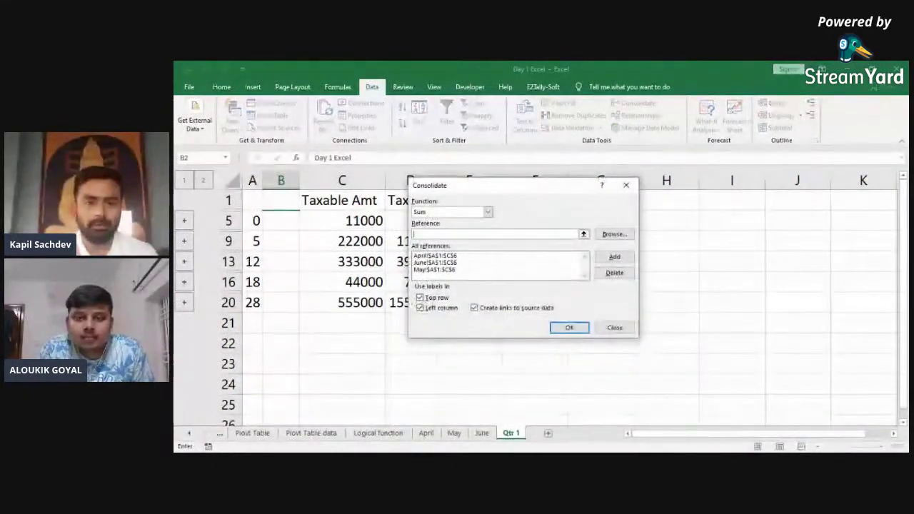
pyautogui.click(487, 212)
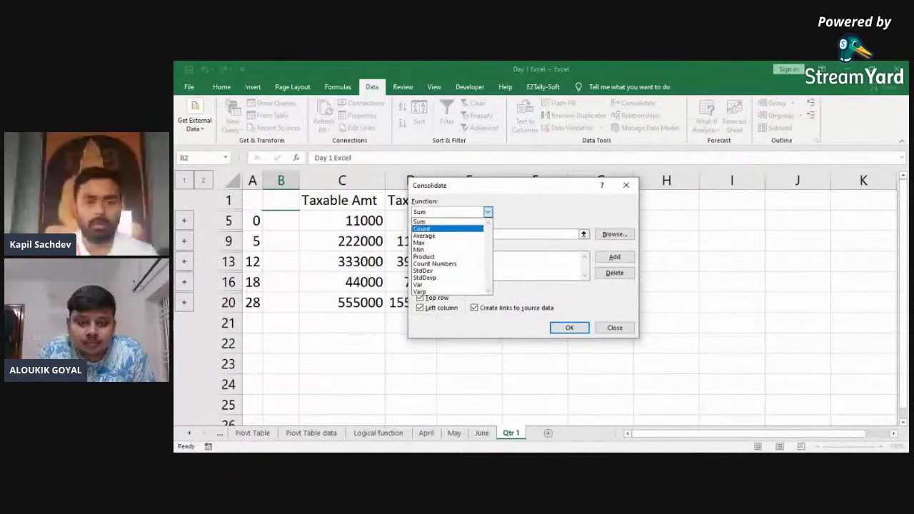
pyautogui.click(424, 236)
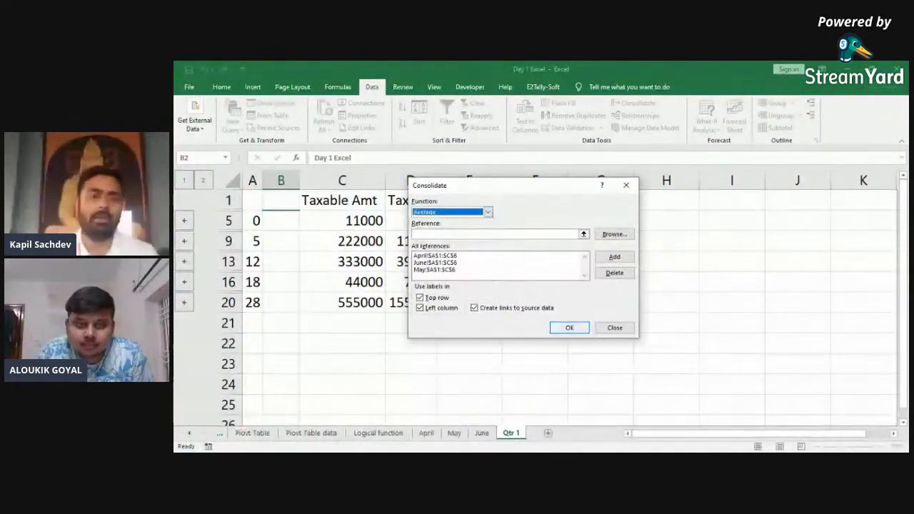
pyautogui.click(569, 327)
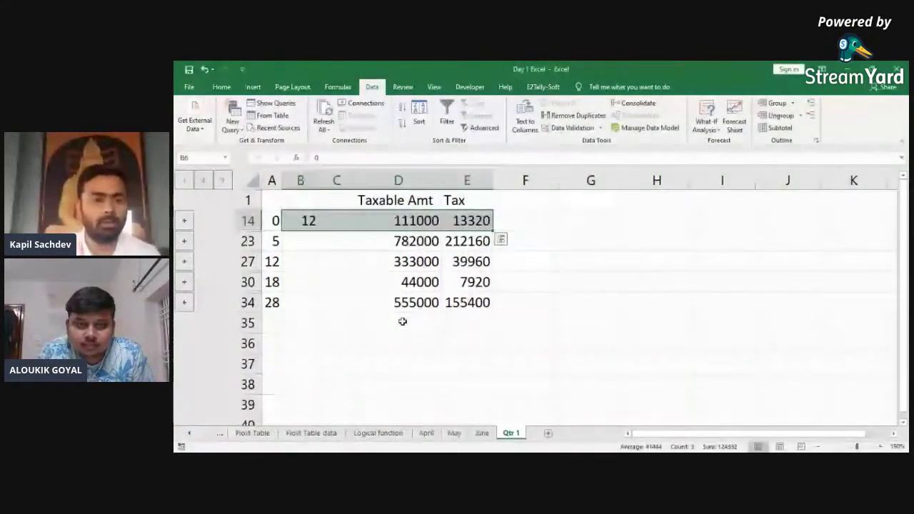
# Step: Select the consolidated Qtr 1 range A1:E34
pyautogui.hotkey('ctrl', 'Home')
pyautogui.hotkey('shift', 'Right')
pyautogui.hotkey('shift', 'Right')
pyautogui.hotkey('shift', 'Right')
pyautogui.hotkey('shift', 'Down')
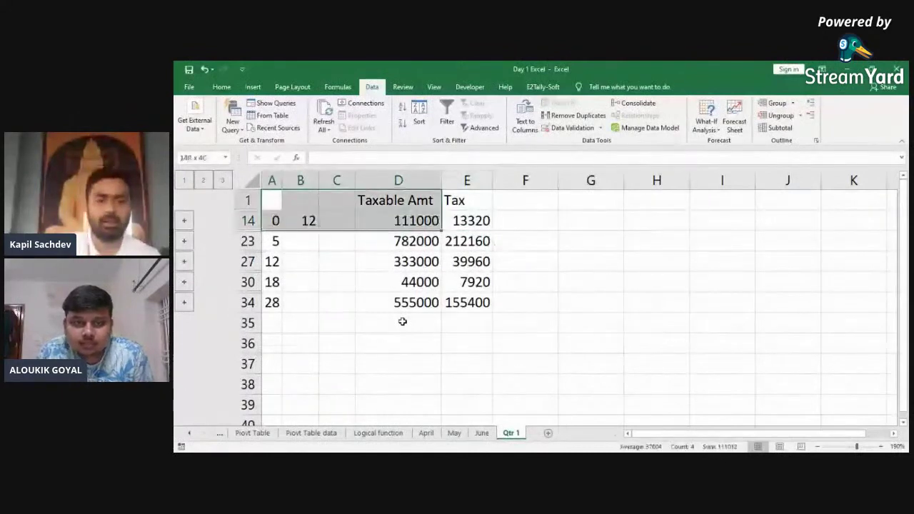
pyautogui.hotkey('shift', 'Right')
pyautogui.hotkey('shift', 'Down')
pyautogui.hotkey('shift', 'Down')
pyautogui.hotkey('shift', 'Down')
pyautogui.hotkey('shift', 'Down')
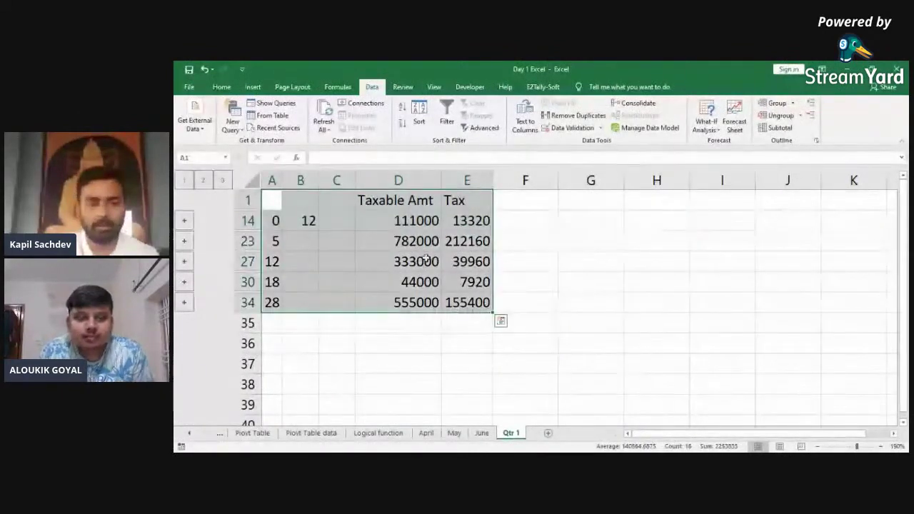
pyautogui.rightClick(426, 260)
pyautogui.press('Escape')
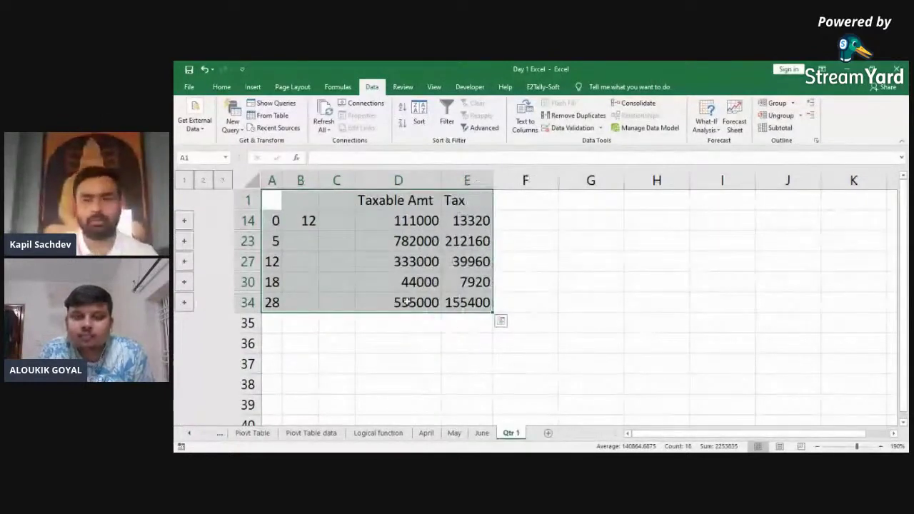
pyautogui.click(500, 320)
# Step: Remove the April, June and May source references from Consolidate and apply
pyautogui.click(635, 103)
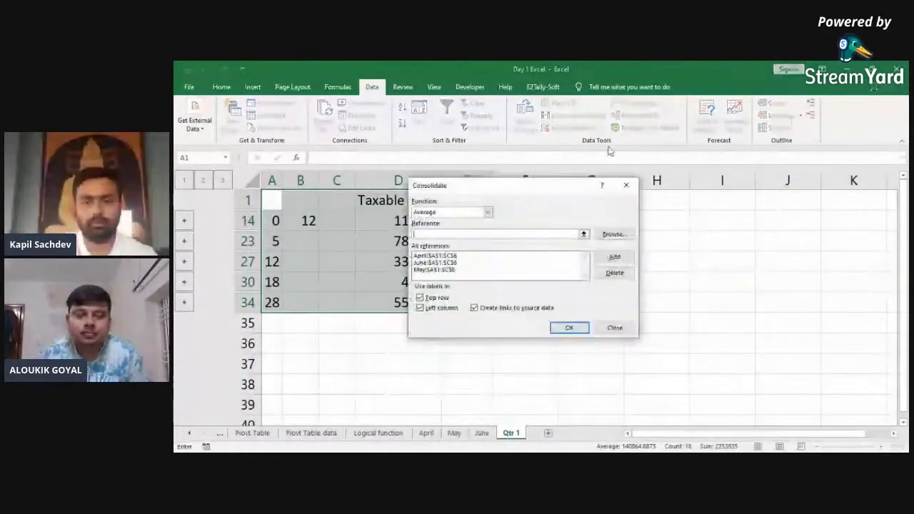
pyautogui.click(614, 273)
pyautogui.click(615, 273)
pyautogui.click(446, 256)
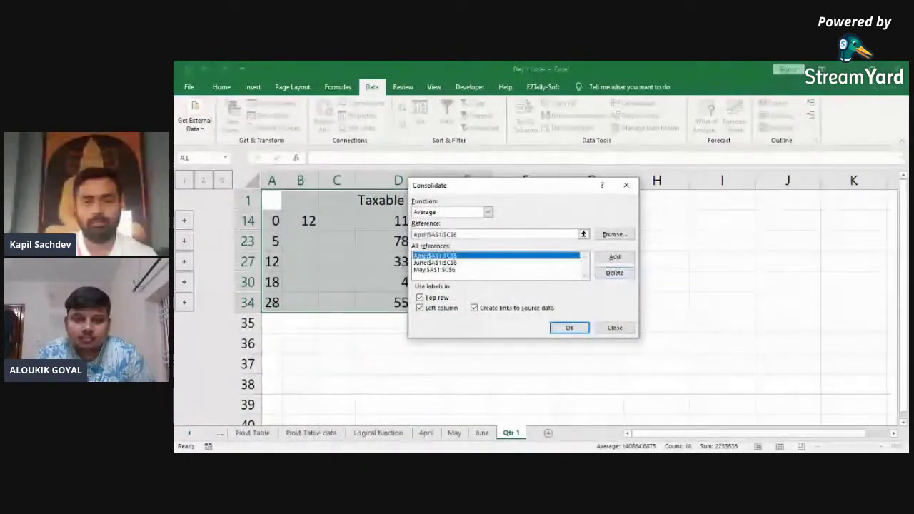
pyautogui.click(615, 273)
pyautogui.click(435, 256)
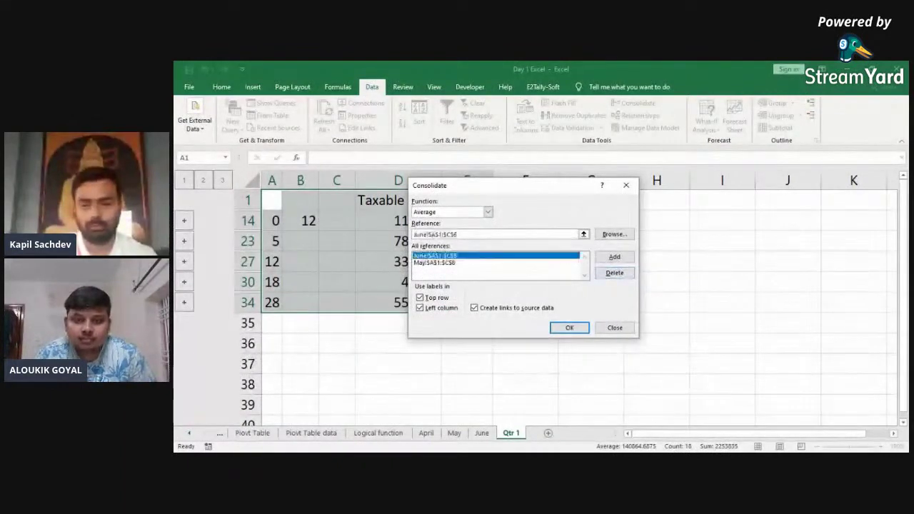
pyautogui.click(615, 273)
pyautogui.click(436, 255)
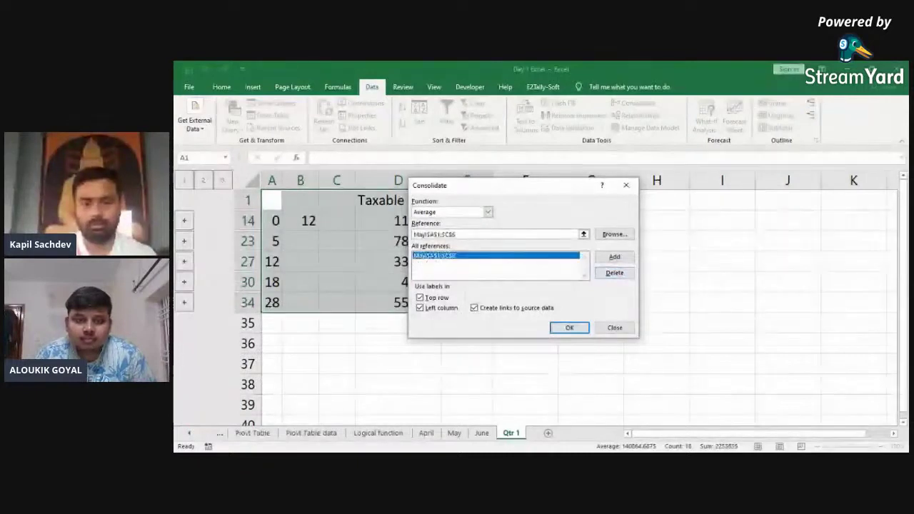
pyautogui.click(615, 273)
pyautogui.click(569, 327)
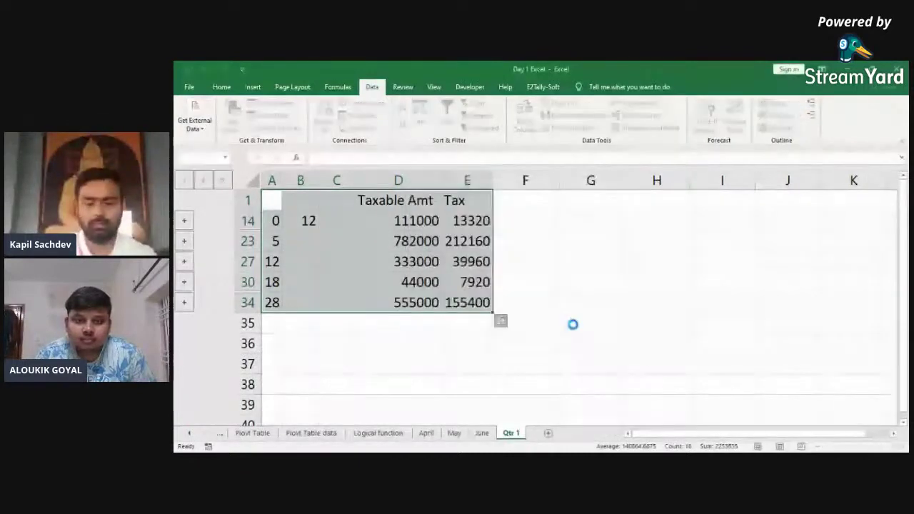
pyautogui.click(542, 292)
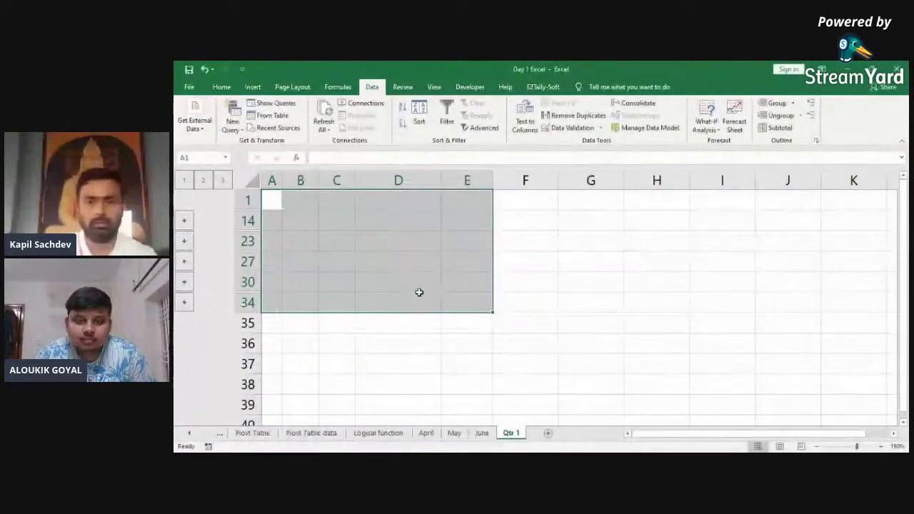
# Step: Delete the Qtr 1 sheet permanently
pyautogui.rightClick(512, 433)
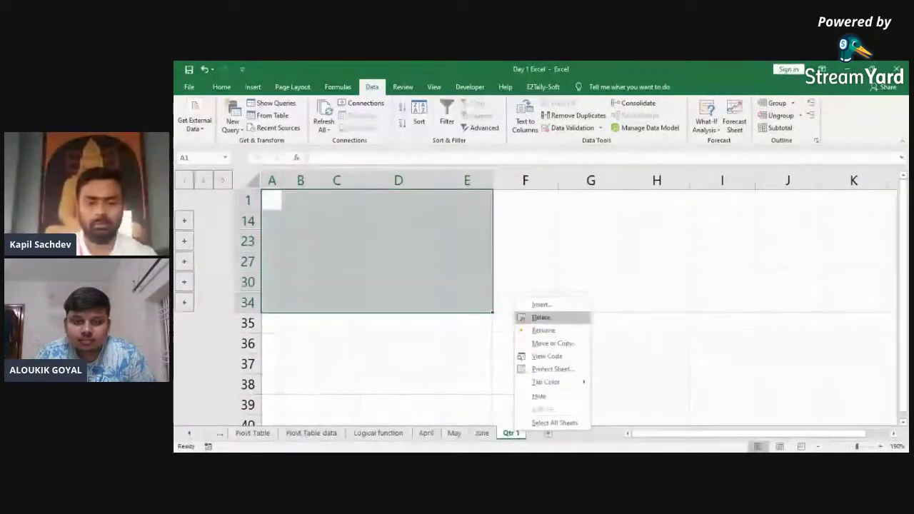
pyautogui.click(540, 317)
pyautogui.press('Return')
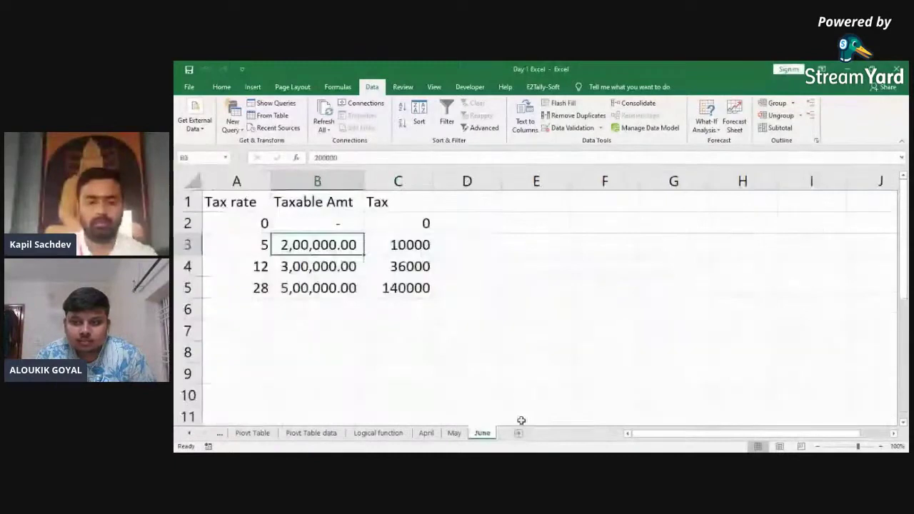
# Step: Add a new blank sheet after June and name it 'Qtr 1'
pyautogui.click(519, 432)
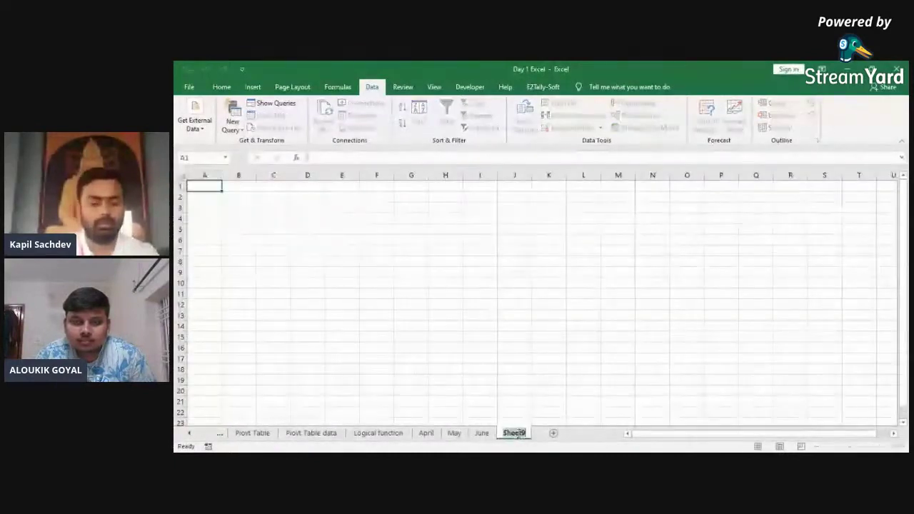
pyautogui.doubleClick(515, 433)
pyautogui.write('Qtr')
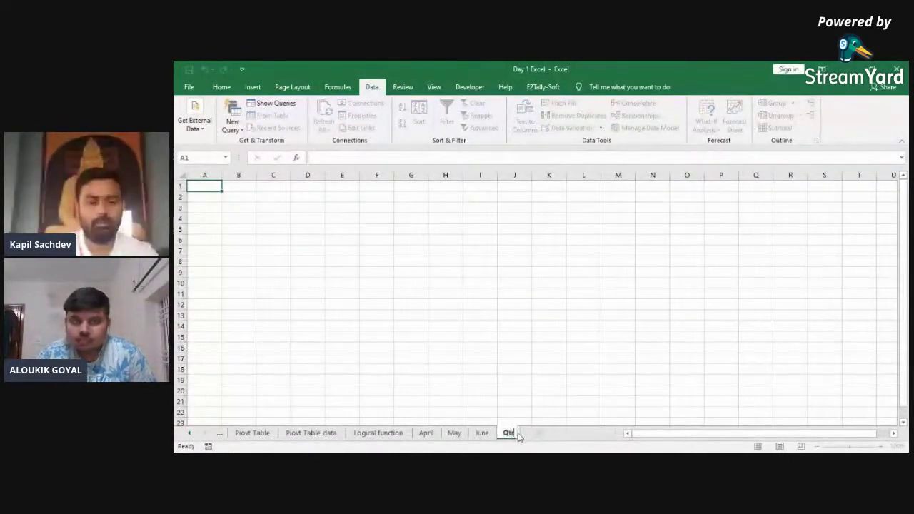
pyautogui.write(' 1')
pyautogui.press('Return')
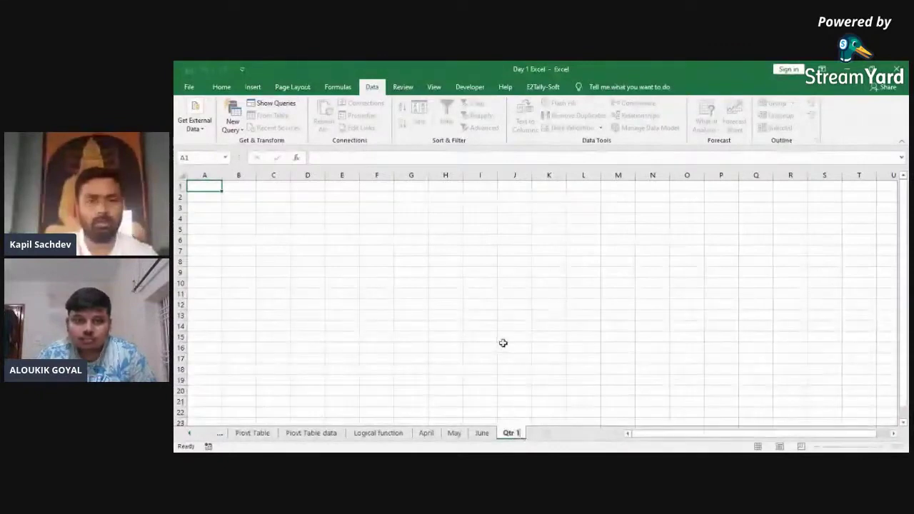
pyautogui.click(503, 344)
pyautogui.hotkey('ctrl', 'Left')
pyautogui.hotkey('ctrl', 'Up')
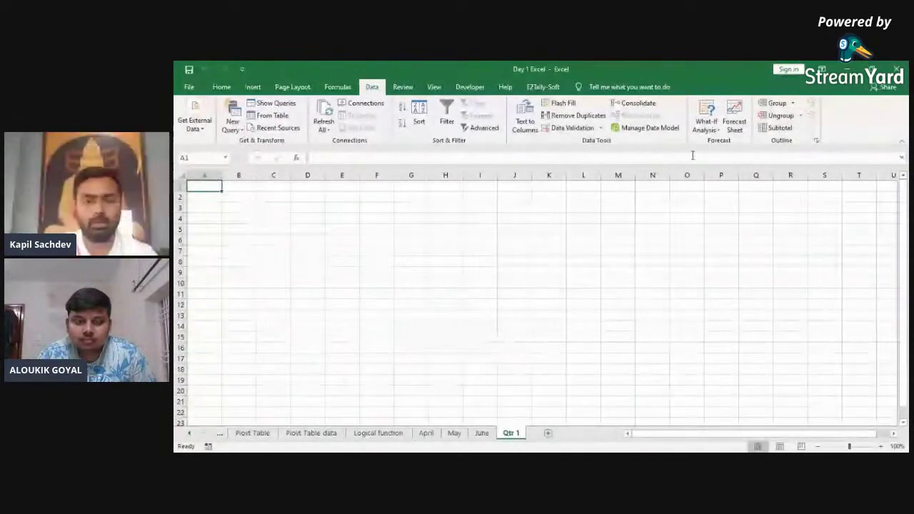
# Step: In Consolidate, add April's A1:C6 table as the first source reference
pyautogui.click(635, 103)
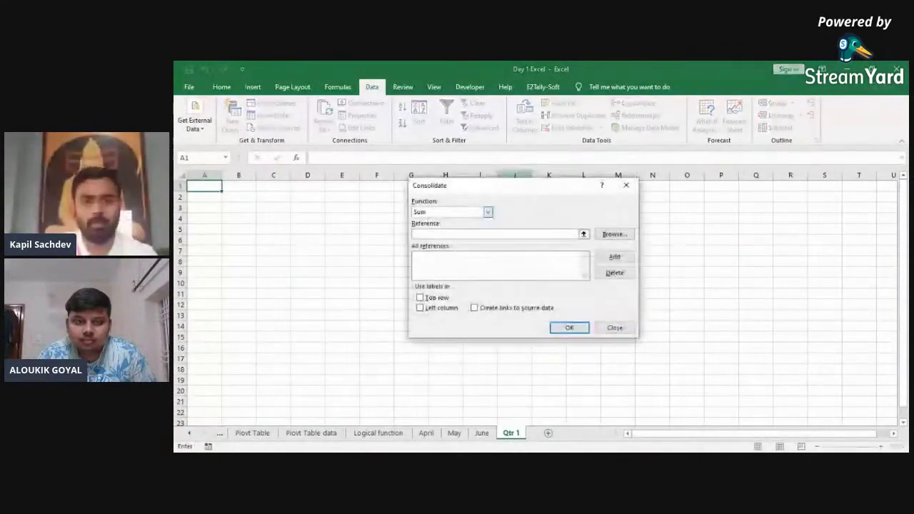
pyautogui.click(614, 234)
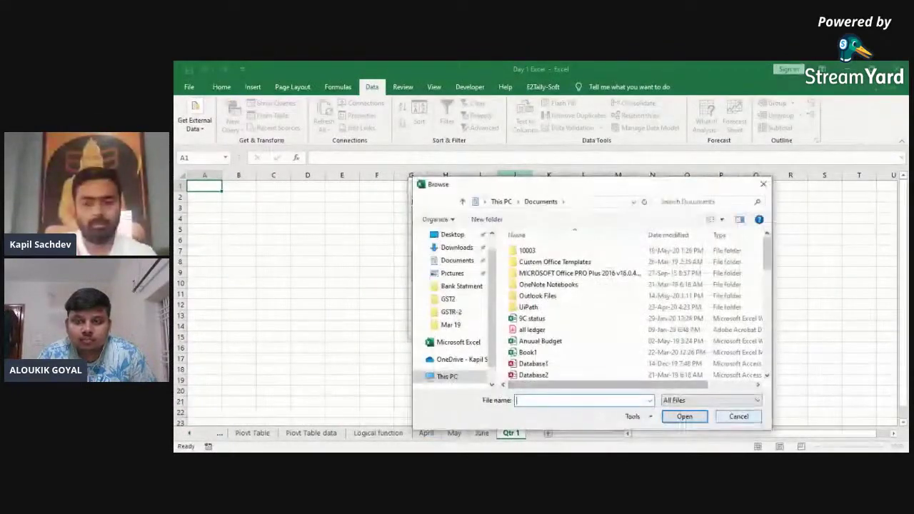
pyautogui.click(738, 415)
pyautogui.click(583, 233)
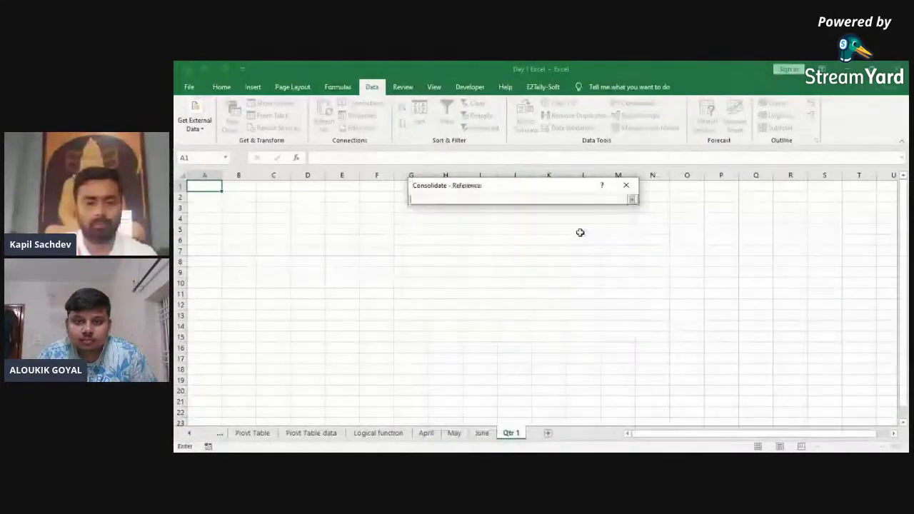
pyautogui.click(310, 289)
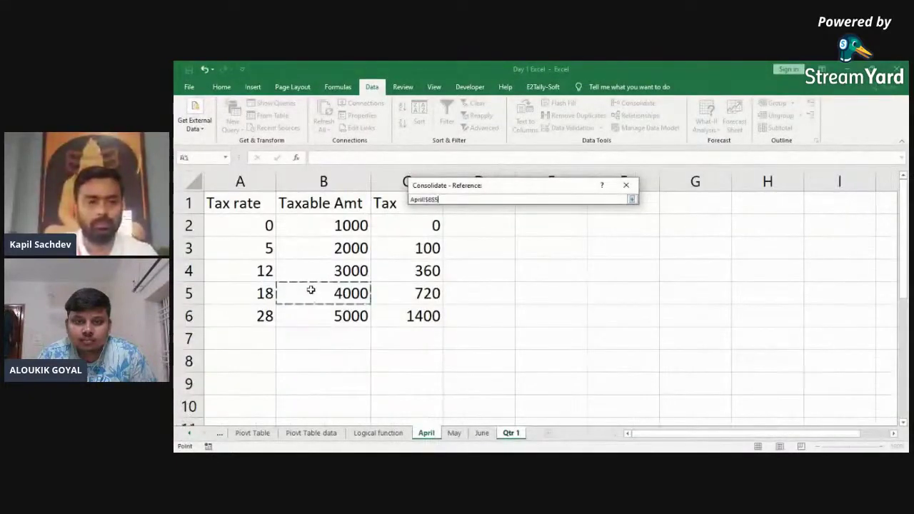
pyautogui.hotkey('ctrl', 'a')
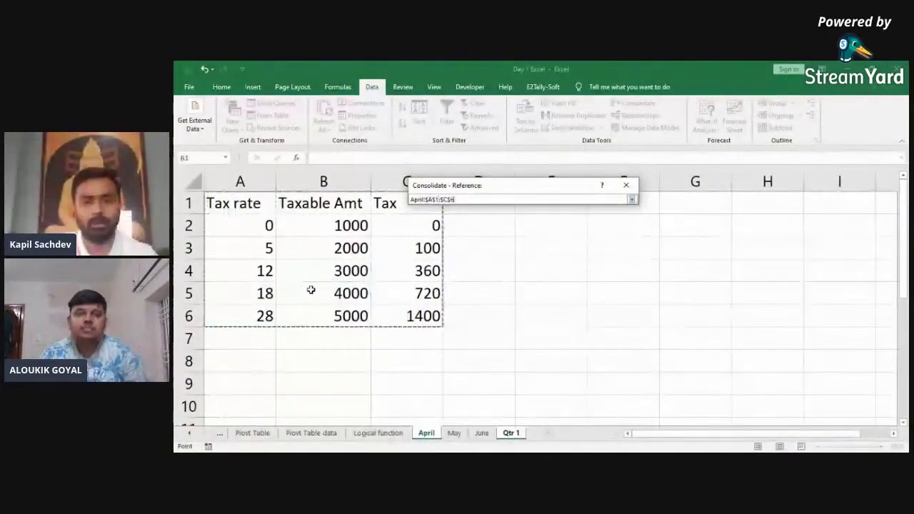
pyautogui.press('Return')
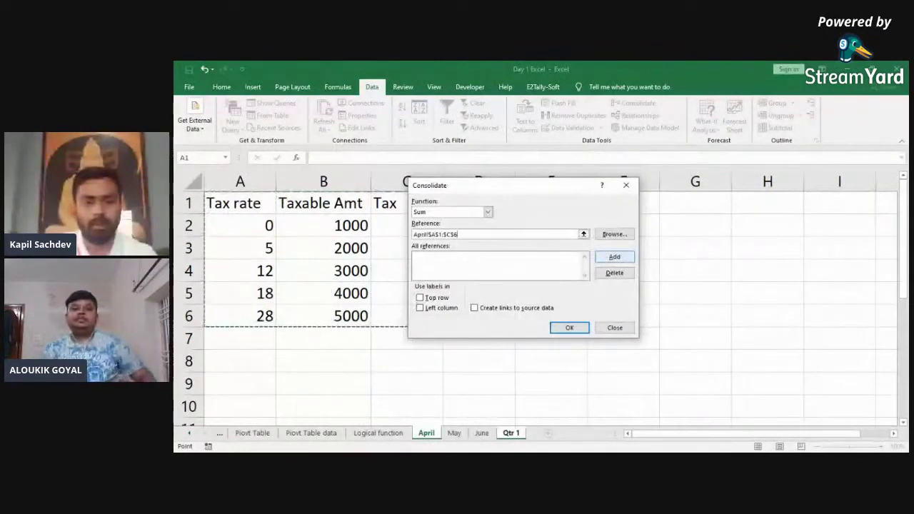
pyautogui.click(512, 432)
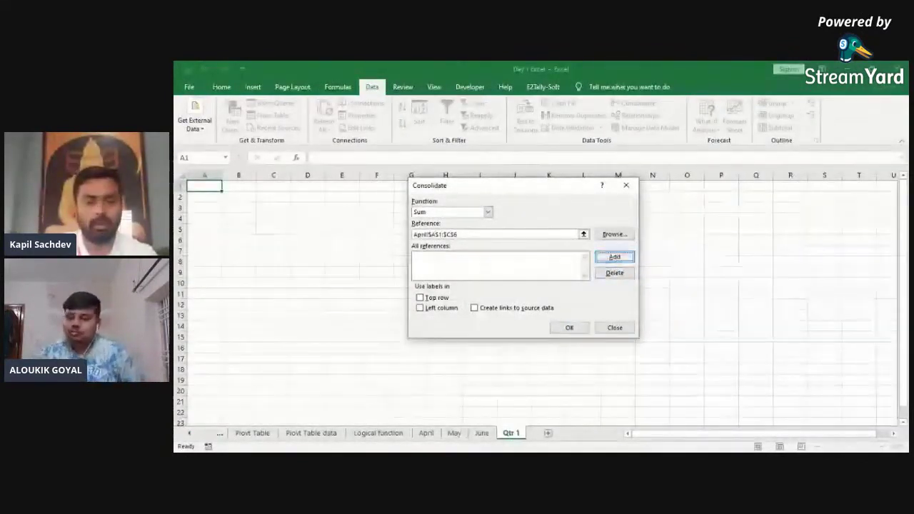
pyautogui.click(614, 256)
# Step: Add May's and June's A1:C6 tables to the consolidation sources
pyautogui.click(455, 433)
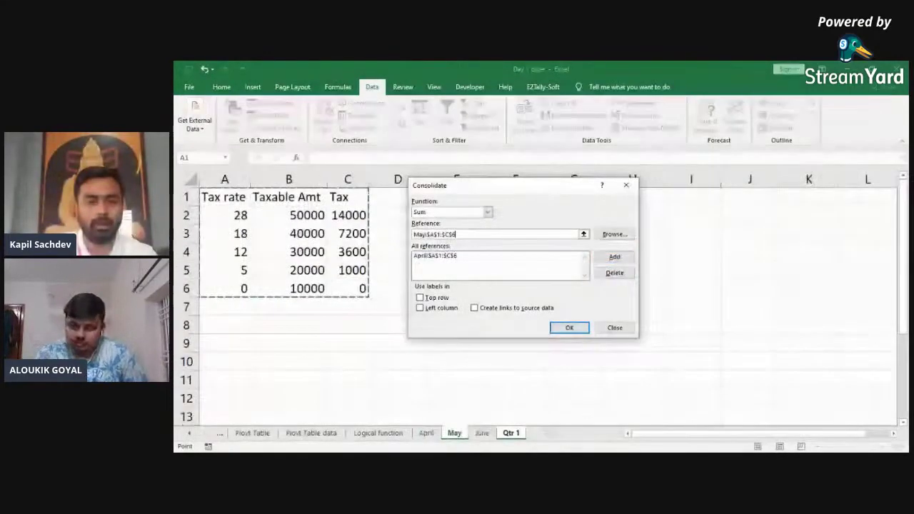
pyautogui.click(614, 256)
pyautogui.click(480, 431)
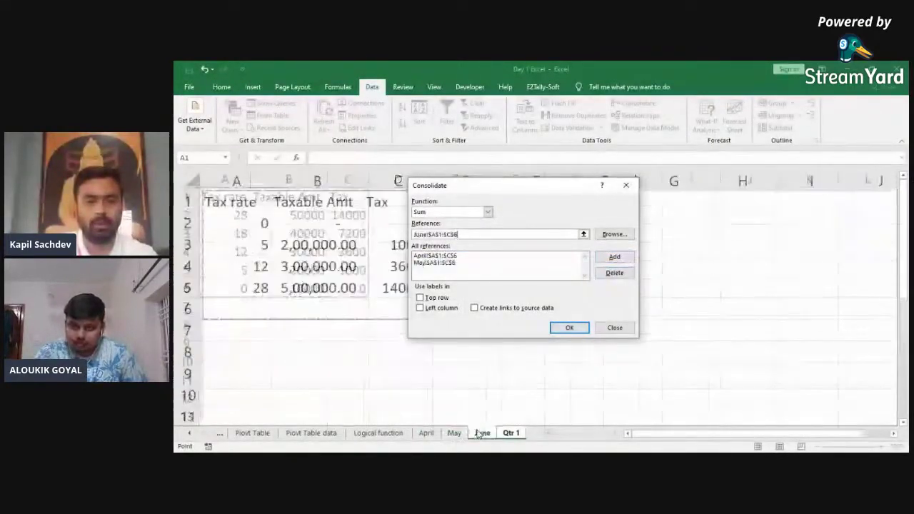
pyautogui.hotkey('alt', 'a')
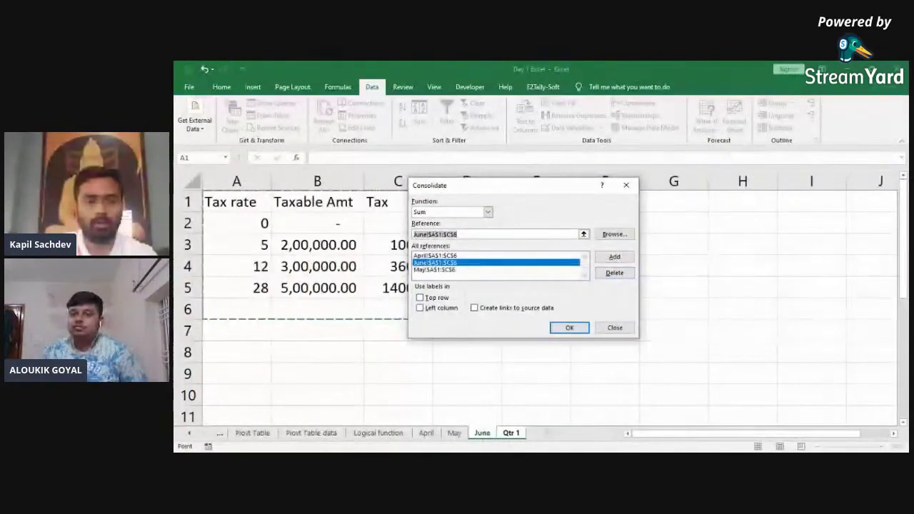
# Step: Use Top row and Left column labels and run the Sum consolidation onto Qtr 1
pyautogui.press('Tab')
pyautogui.press('Tab')
pyautogui.press('space')
pyautogui.press('Tab')
pyautogui.press('space')
pyautogui.press('Tab')
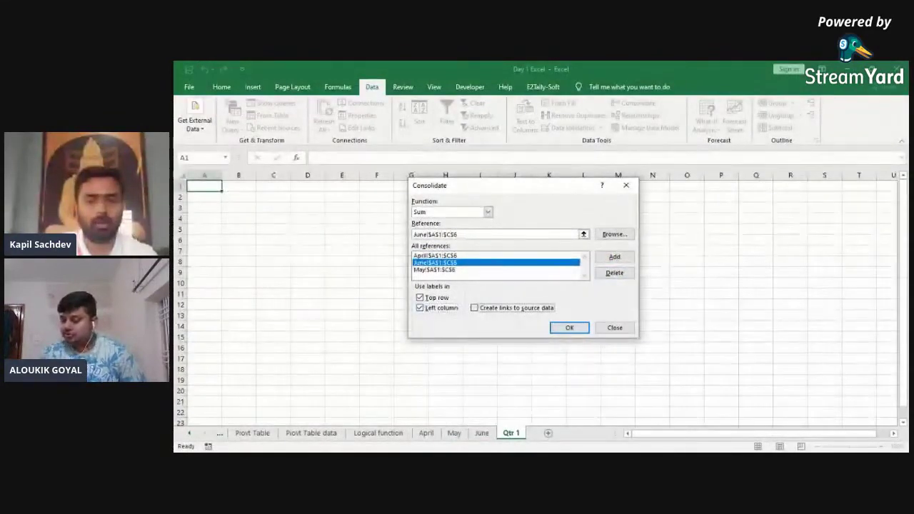
pyautogui.click(569, 327)
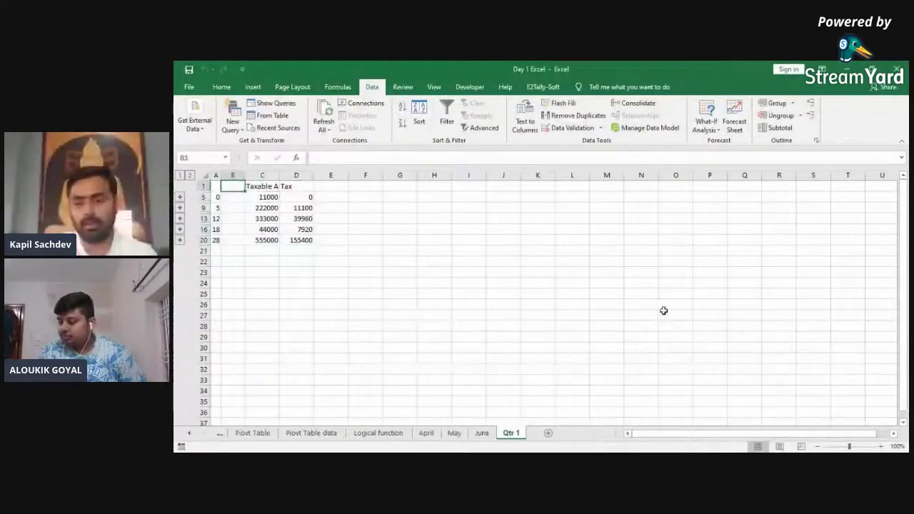
# Step: Zoom in, widen column A, and select the whole consolidated result on Qtr 1
pyautogui.click(879, 446)
pyautogui.click(880, 446)
pyautogui.click(879, 446)
pyautogui.click(880, 447)
pyautogui.click(879, 446)
pyautogui.click(880, 446)
pyautogui.click(880, 446)
pyautogui.click(880, 446)
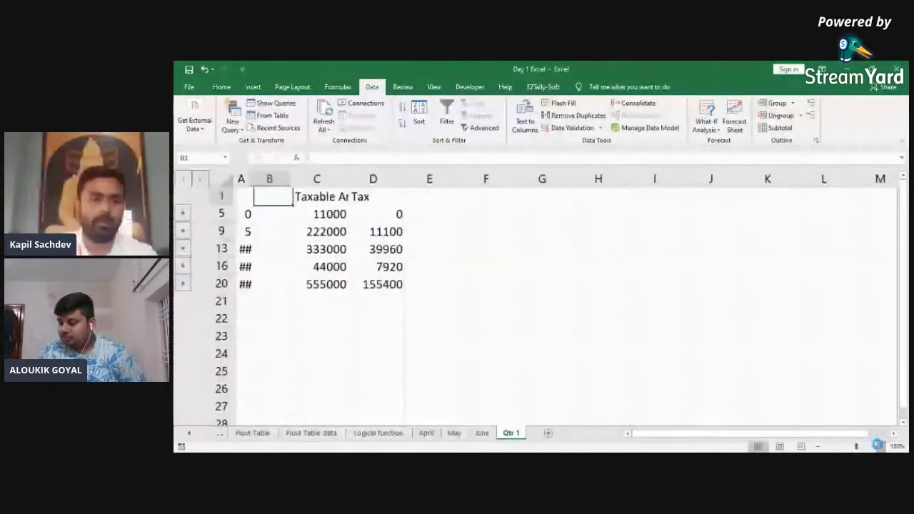
pyautogui.moveTo(275, 182); pyautogui.dragTo(291, 181)
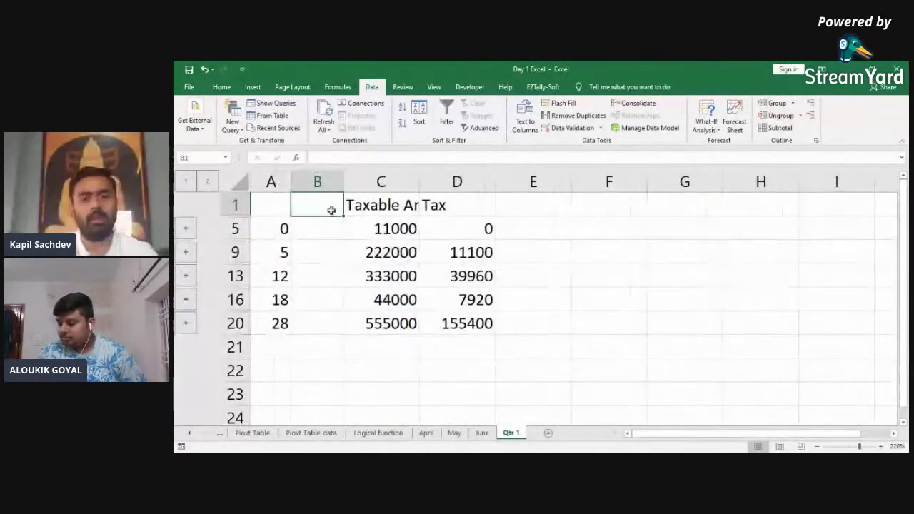
pyautogui.press('Left')
pyautogui.press('Down')
pyautogui.press('Up')
pyautogui.hotkey('shift', 'Right')
pyautogui.hotkey('shift', 'Right')
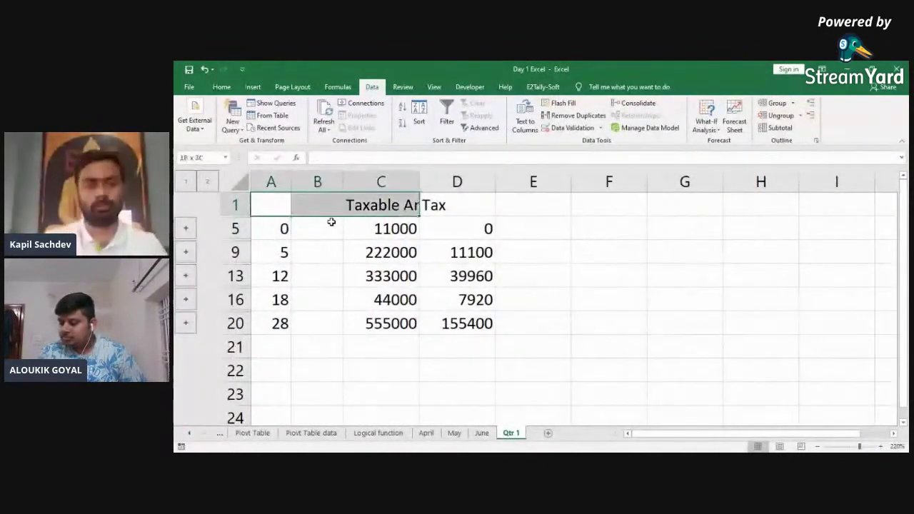
pyautogui.hotkey('shift', 'Down')
pyautogui.hotkey('shift', 'Right')
pyautogui.hotkey('shift', 'Down')
pyautogui.hotkey('shift', 'Down')
pyautogui.hotkey('shift', 'Down')
pyautogui.hotkey('shift', 'Down')
# Step: Auto-fit the widths of columns A to D, then move back to the April sheet
pyautogui.hotkey('alt', 'o')
pyautogui.press('c')
pyautogui.press('a')
pyautogui.press('Left')
pyautogui.press('Right')
pyautogui.press('Left')
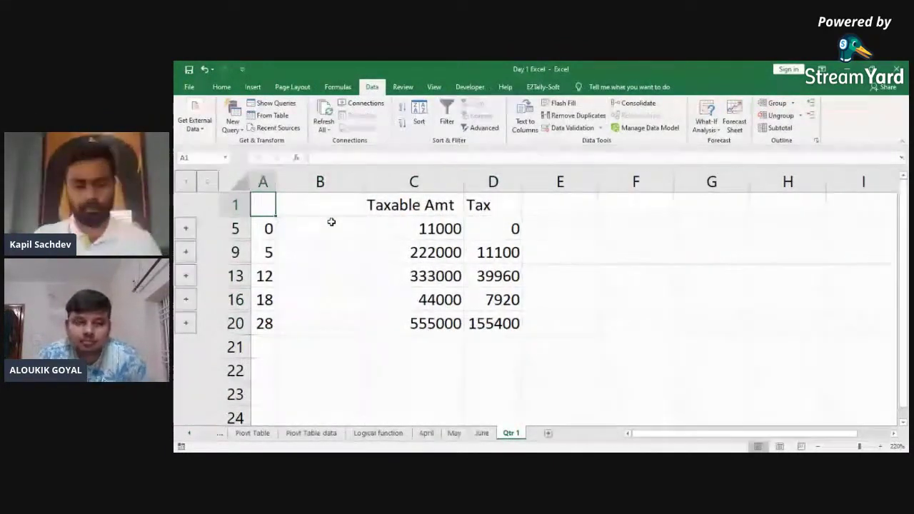
pyautogui.hotkey('ctrl', 'pageup')
pyautogui.hotkey('ctrl', 'pageup')
pyautogui.hotkey('ctrl', 'pageup')
pyautogui.hotkey('ctrl', 'pageup')
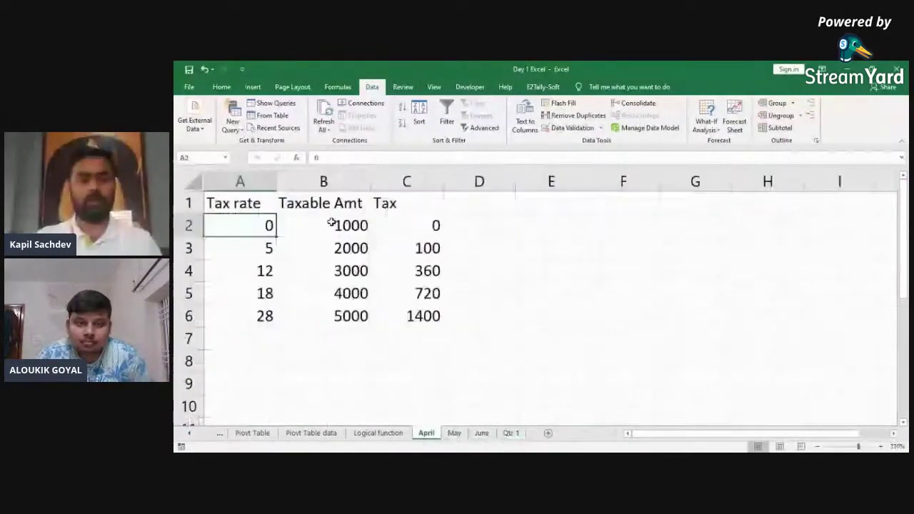
pyautogui.hotkey('ctrl', 'pageup')
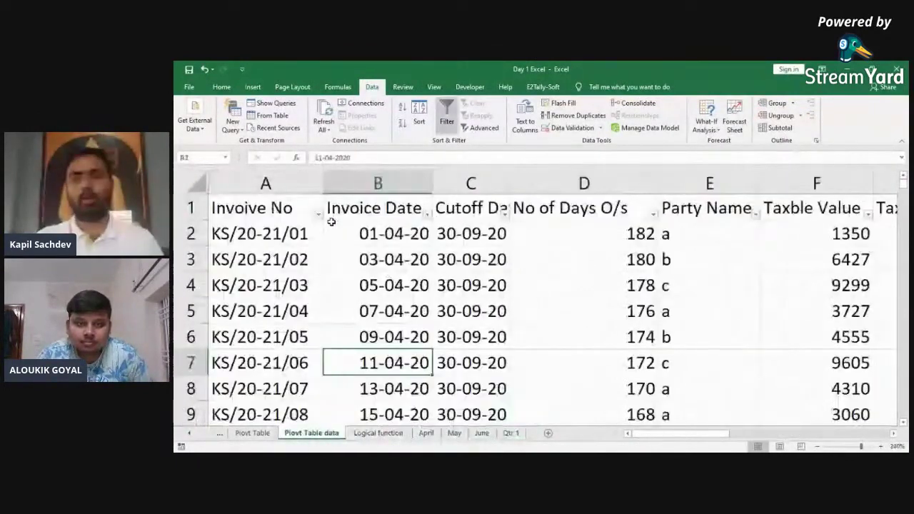
# Step: Select the invoice table on Pivot Table data and inspect its header row
pyautogui.hotkey('ctrl', 'shift', 'End')
pyautogui.hotkey('ctrl', 'Up')
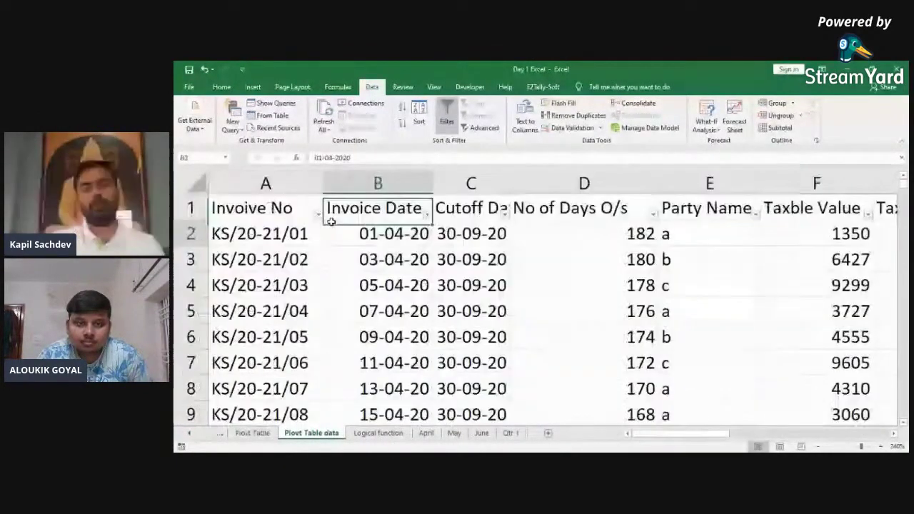
pyautogui.press('Up')
pyautogui.press('Right')
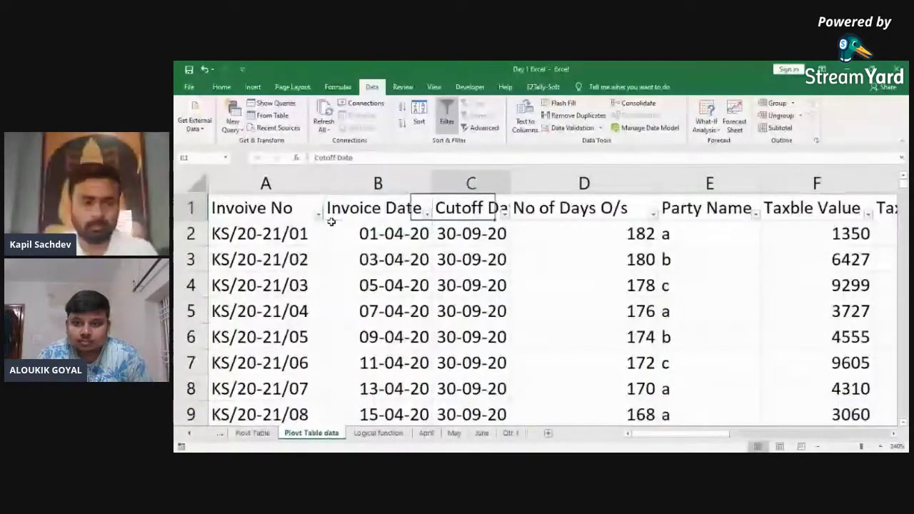
pyautogui.press('Home')
pyautogui.hotkey('ctrl', 'shift', 'End')
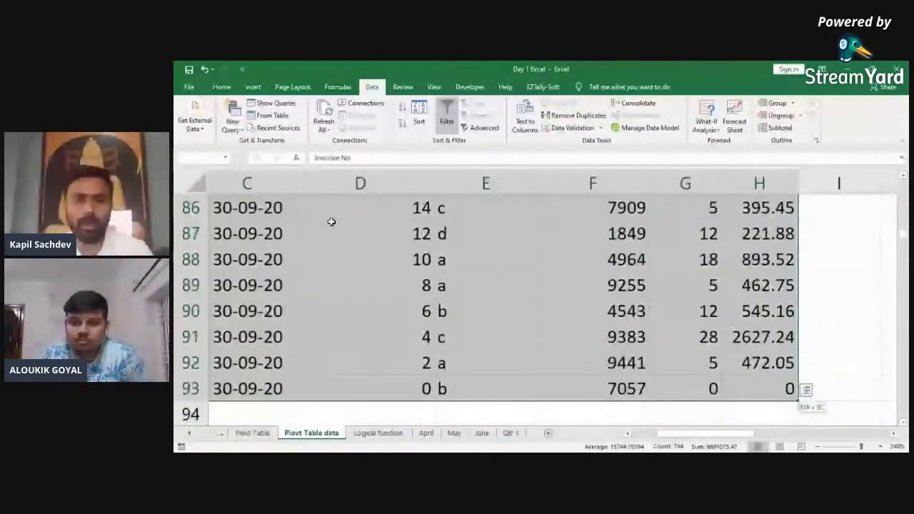
pyautogui.hotkey('ctrl', 'shift', 'Up')
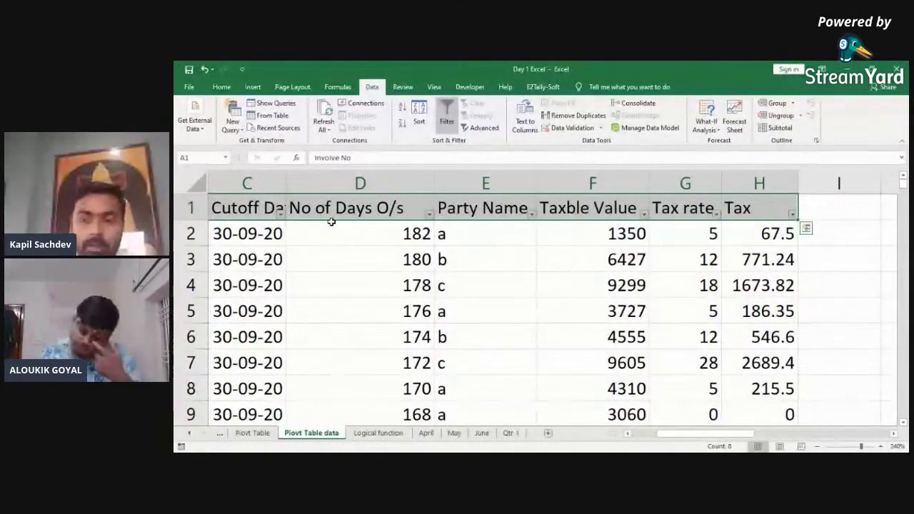
pyautogui.press('Down')
pyautogui.press('Down')
pyautogui.press('Down')
pyautogui.press('Down')
pyautogui.press('Down')
# Step: Sort the invoices by Party Name A to Z and select the rows down to the last invoice
pyautogui.press('Right')
pyautogui.press('Right')
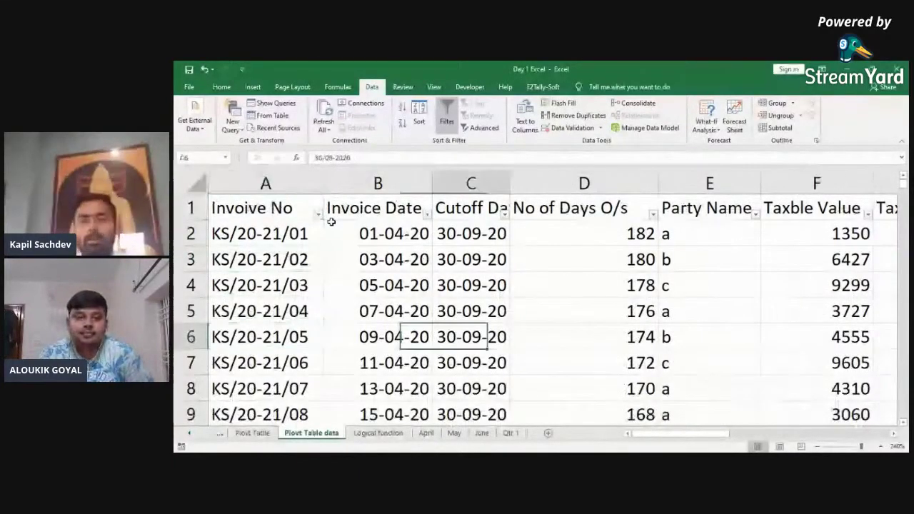
pyautogui.hotkey('ctrl', 'Up')
pyautogui.press('Right')
pyautogui.press('Right')
pyautogui.hotkey('alt', 'Down')
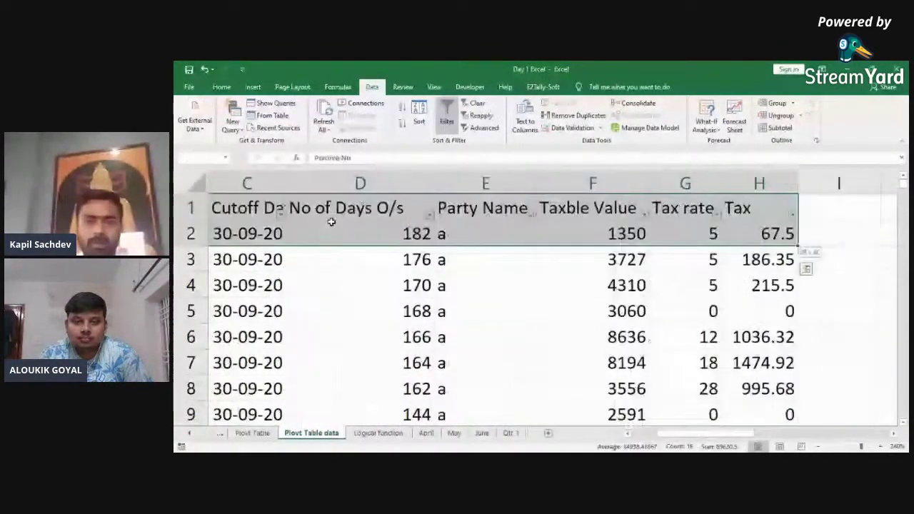
pyautogui.hotkey('shift', 'Down')
pyautogui.hotkey('ctrl', 'shift', 'Down')
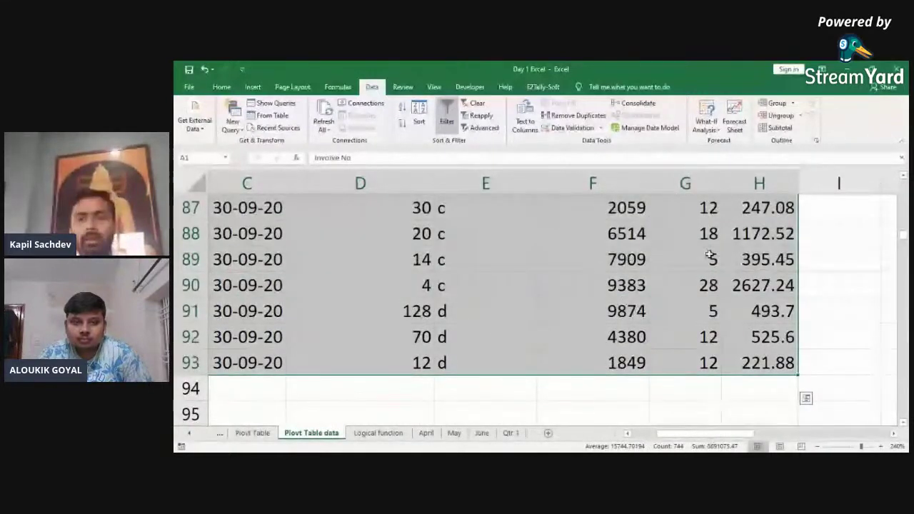
# Step: Add Sum subtotals of Taxable Value and Tax at each change in Party Name
pyautogui.click(788, 130)
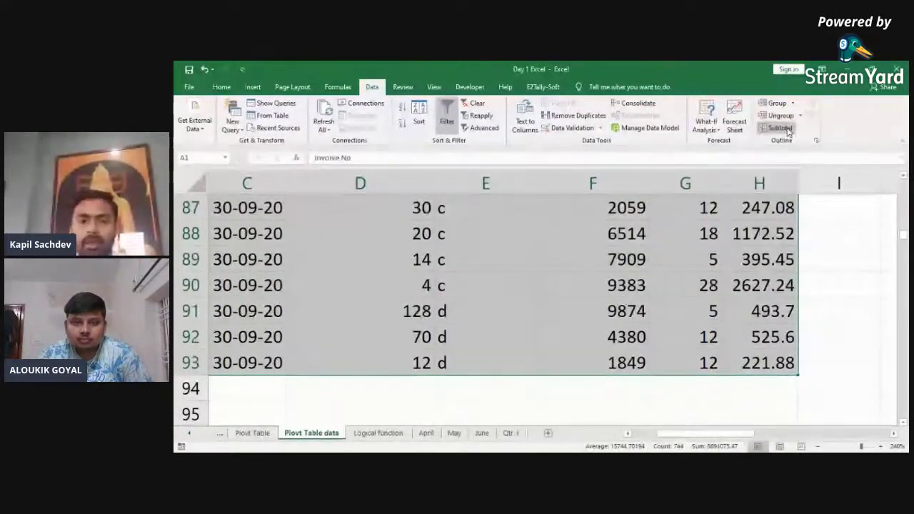
pyautogui.click(463, 285)
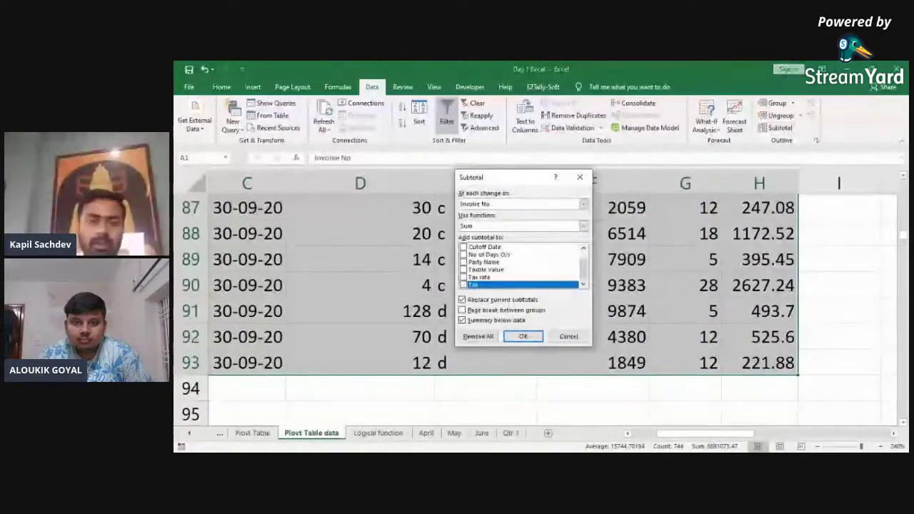
pyautogui.click(463, 270)
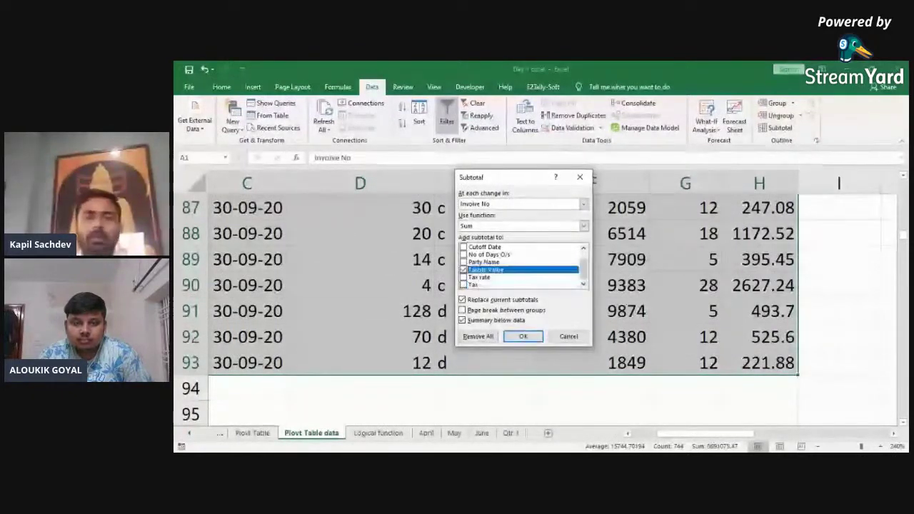
pyautogui.click(464, 284)
pyautogui.click(583, 204)
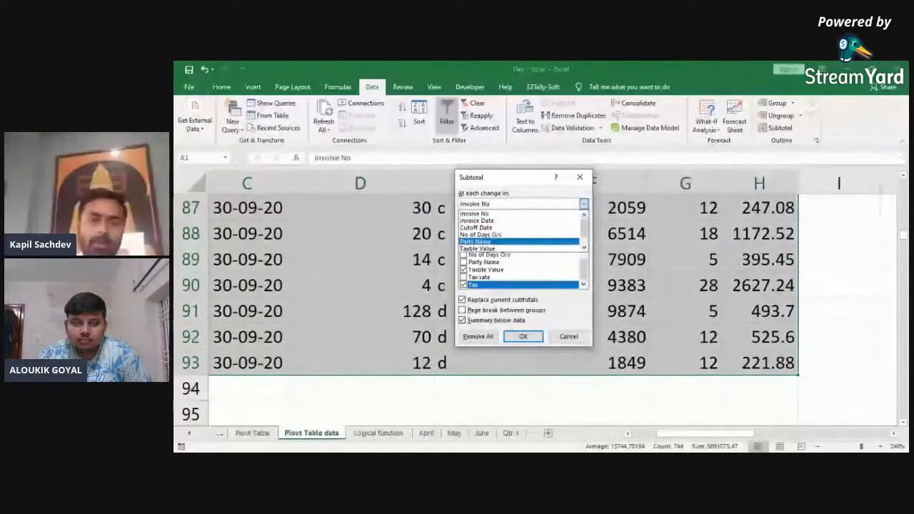
pyautogui.press('Return')
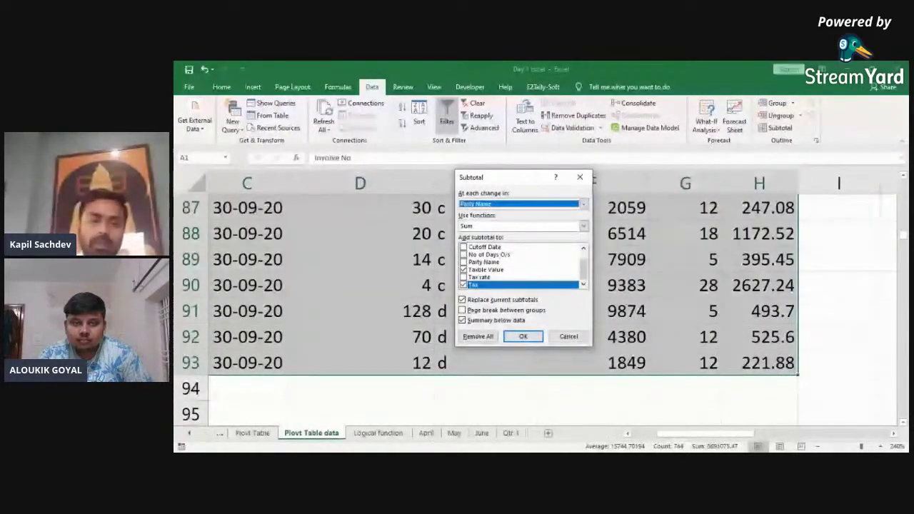
pyautogui.click(523, 337)
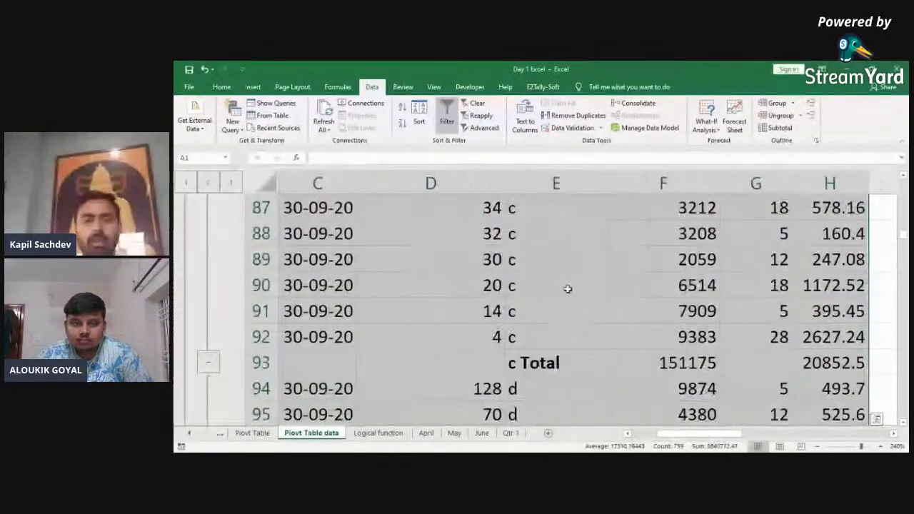
pyautogui.click(568, 288)
# Step: Review the subtotalled rows down the Tax and Party Name columns
pyautogui.hotkey('ctrl', 'Up')
pyautogui.hotkey('ctrl', 'Left')
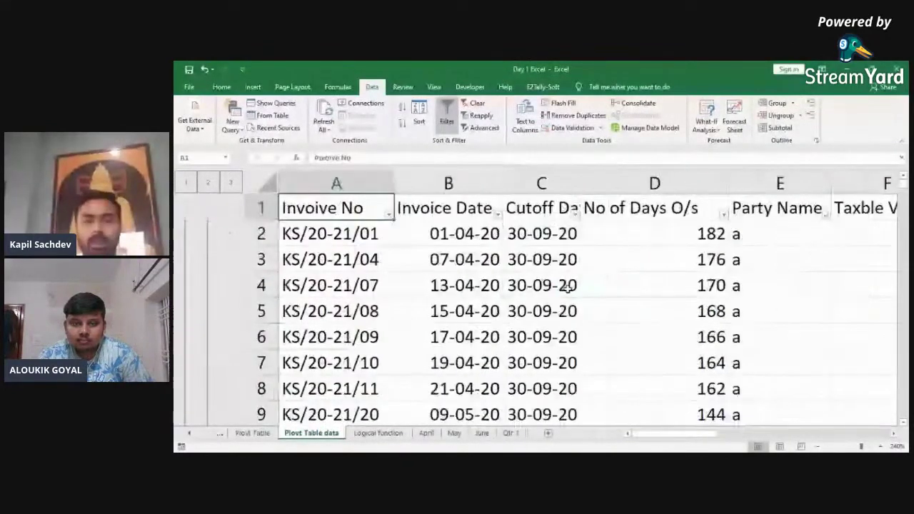
pyautogui.press('Down')
pyautogui.press('Right')
pyautogui.press('Right')
pyautogui.press('Right')
pyautogui.press('Right')
pyautogui.press('Right')
pyautogui.press('Right')
pyautogui.press('Right')
pyautogui.press('Down')
pyautogui.press('Down')
pyautogui.press('Down')
pyautogui.press('Down')
pyautogui.press('Down')
pyautogui.press('Down')
pyautogui.press('Down')
pyautogui.press('Down')
pyautogui.press('Down')
pyautogui.press('Down')
pyautogui.press('Down')
pyautogui.press('Down')
pyautogui.press('Down')
pyautogui.press('Down')
pyautogui.press('Down')
pyautogui.press('Down')
pyautogui.press('Down')
pyautogui.press('Down')
pyautogui.press('Down')
pyautogui.press('Down')
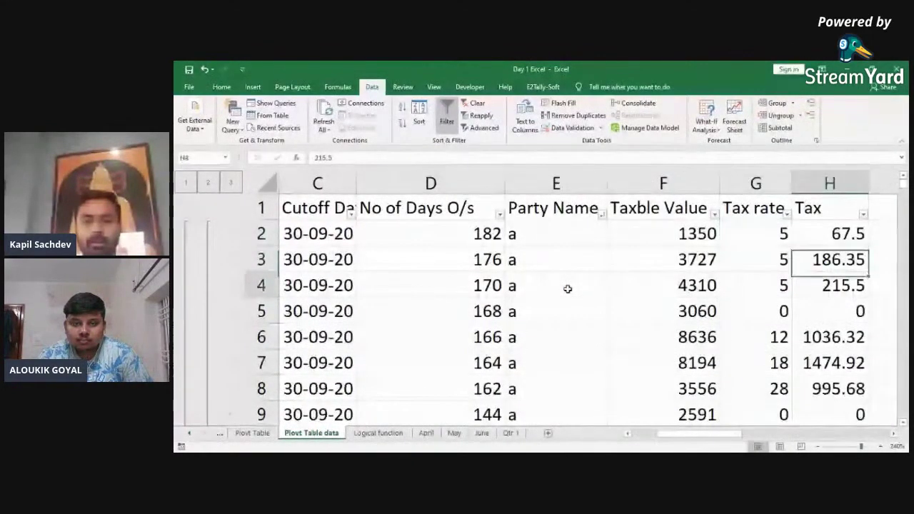
pyautogui.press('Down')
pyautogui.press('Down')
pyautogui.press('Down')
pyautogui.press('Down')
pyautogui.press('Down')
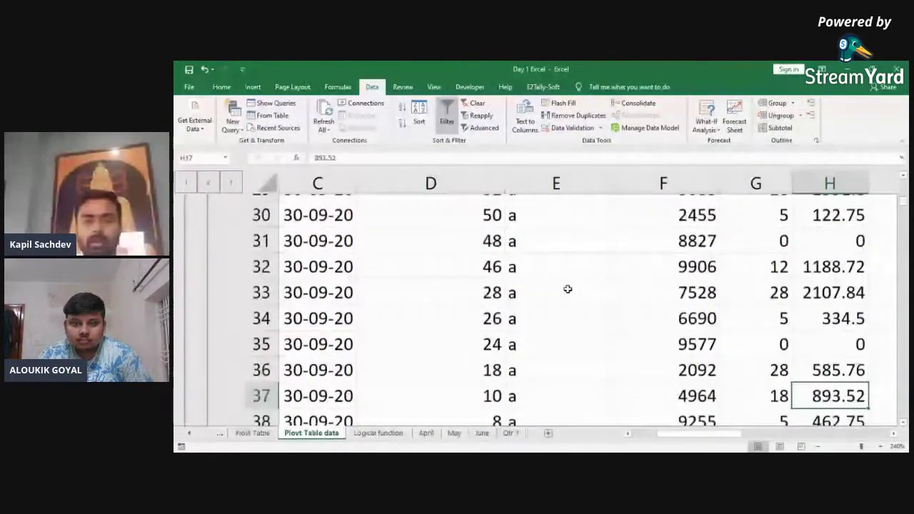
pyautogui.click(568, 288)
pyautogui.press('Down')
pyautogui.press('Down')
pyautogui.press('Down')
pyautogui.press('Down')
pyautogui.press('Down')
pyautogui.press('Down')
pyautogui.press('Down')
pyautogui.press('Down')
pyautogui.press('Down')
pyautogui.press('Down')
pyautogui.press('Down')
pyautogui.press('Down')
pyautogui.press('Down')
pyautogui.press('Down')
pyautogui.press('Down')
pyautogui.press('Down')
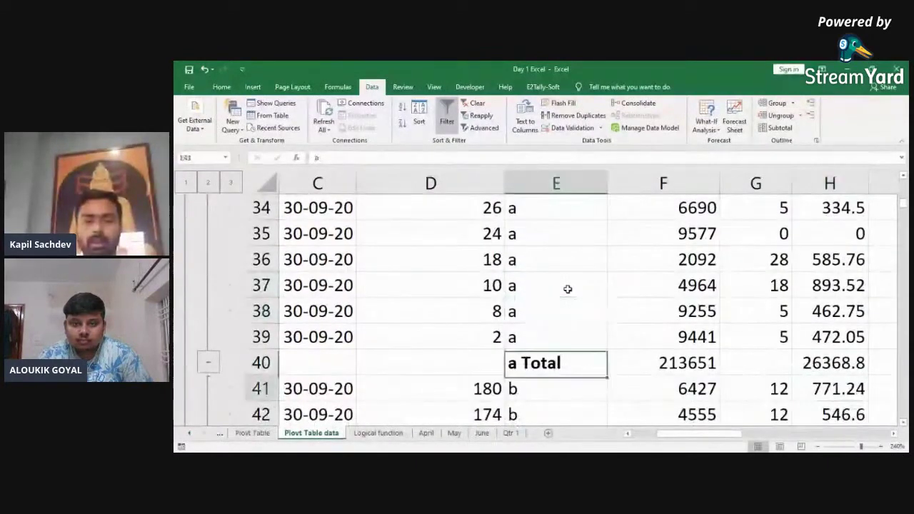
pyautogui.press('Down')
pyautogui.press('Down')
pyautogui.press('Down')
pyautogui.press('Down')
pyautogui.press('Down')
pyautogui.press('Down')
pyautogui.press('Down')
pyautogui.press('Down')
pyautogui.press('Down')
pyautogui.press('Down')
pyautogui.press('Down')
pyautogui.press('Down')
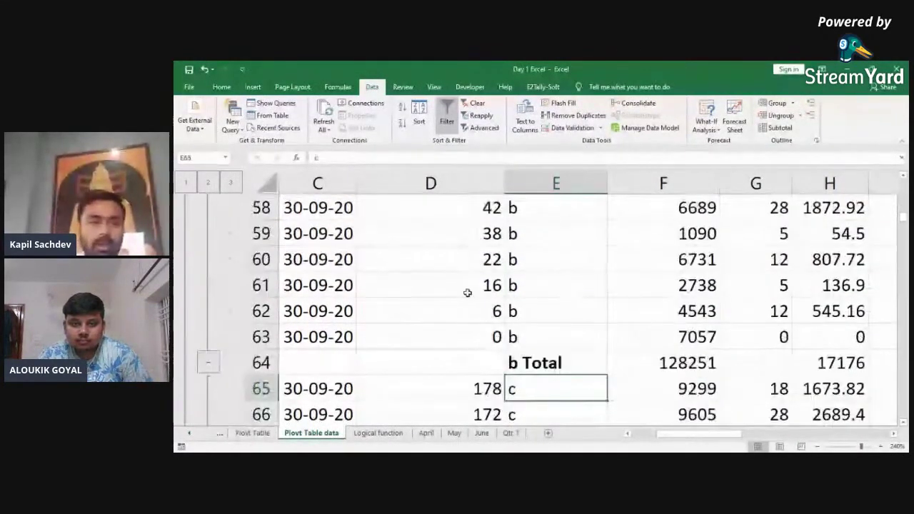
# Step: Collapse to outline level 2 and select the a to d Total labels
pyautogui.click(212, 184)
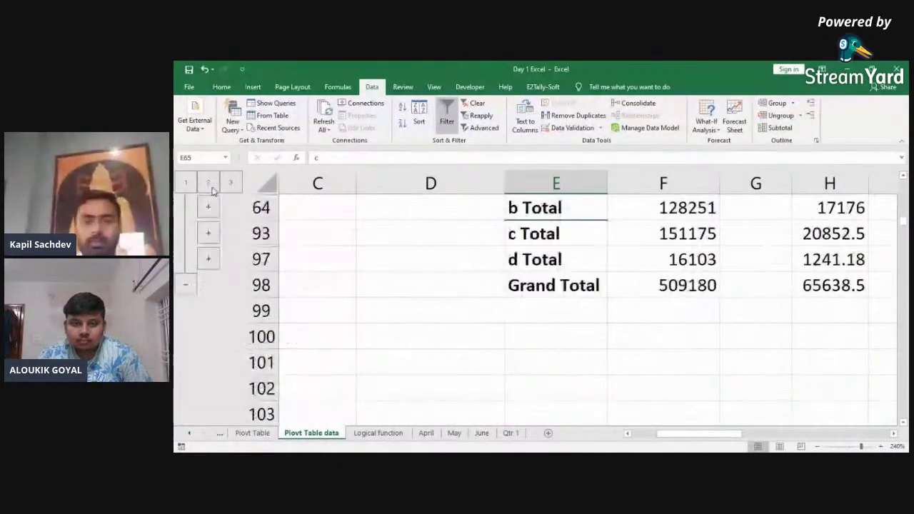
pyautogui.press('Up')
pyautogui.scroll(1, 212, 189)
pyautogui.press('Up')
pyautogui.hotkey('shift', 'Down')
pyautogui.hotkey('shift', 'Down')
pyautogui.hotkey('shift', 'Down')
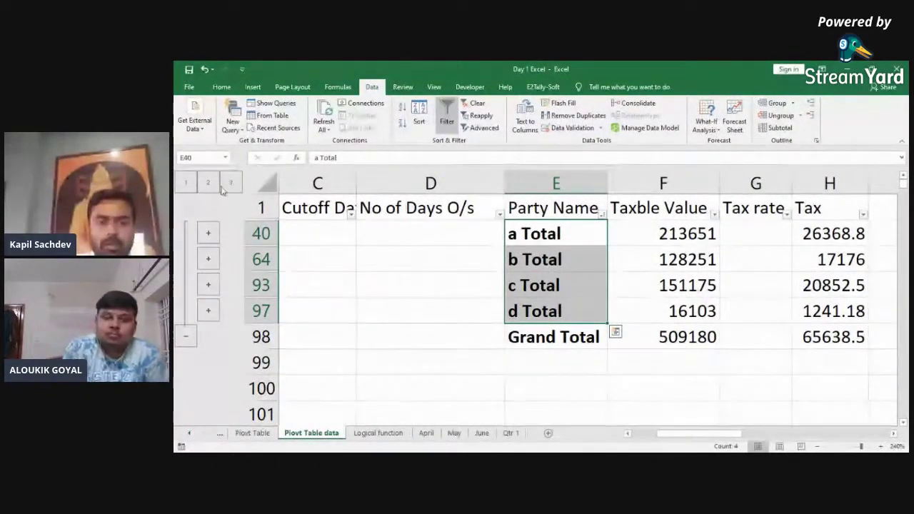
# Step: Switch between outline levels 1–3, end with all rows shown, and insert blank Sheet10
pyautogui.click(230, 183)
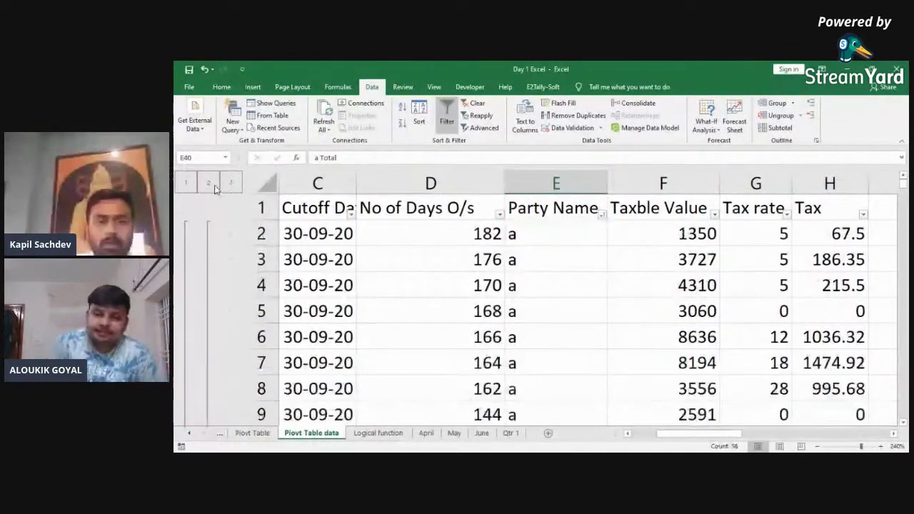
pyautogui.click(208, 184)
pyautogui.click(187, 183)
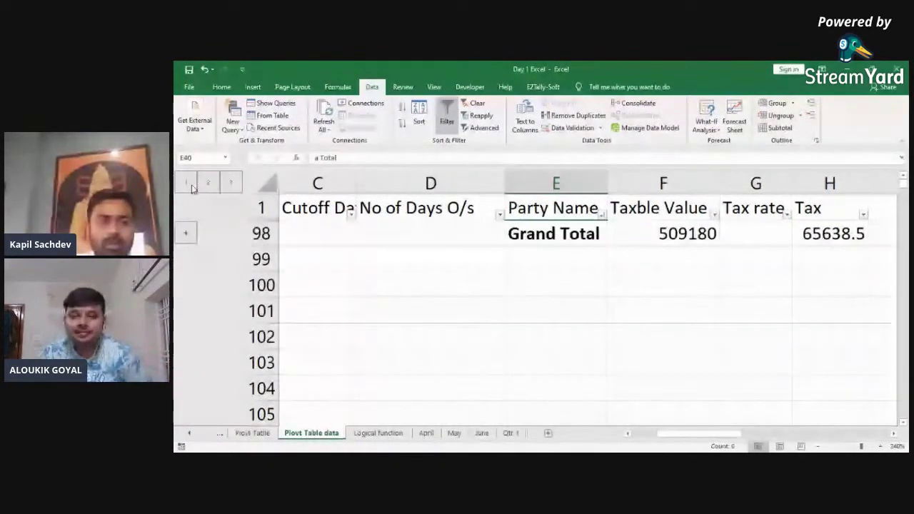
pyautogui.click(206, 185)
pyautogui.click(231, 183)
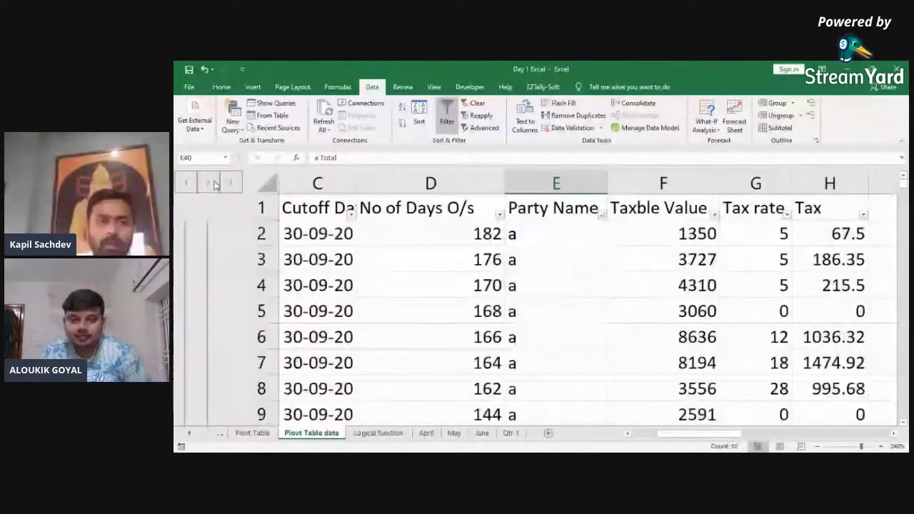
pyautogui.click(207, 184)
pyautogui.click(204, 184)
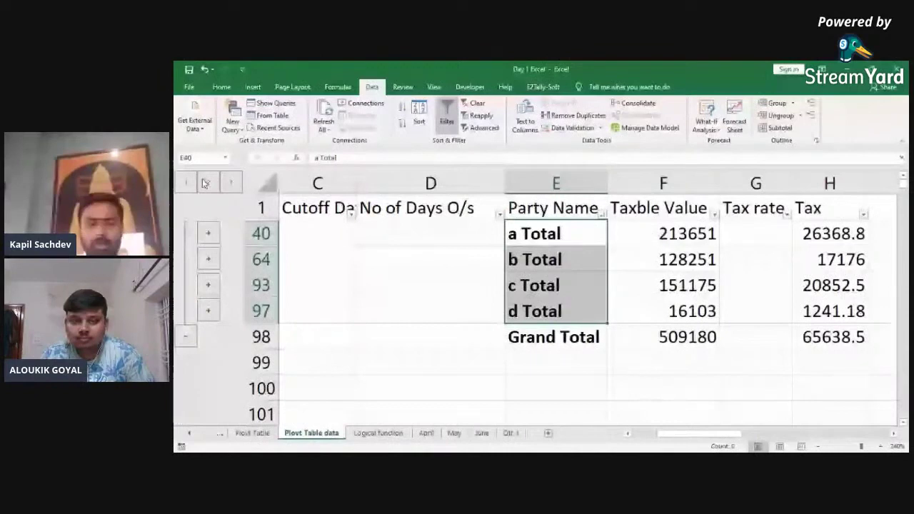
pyautogui.click(231, 182)
pyautogui.click(380, 212)
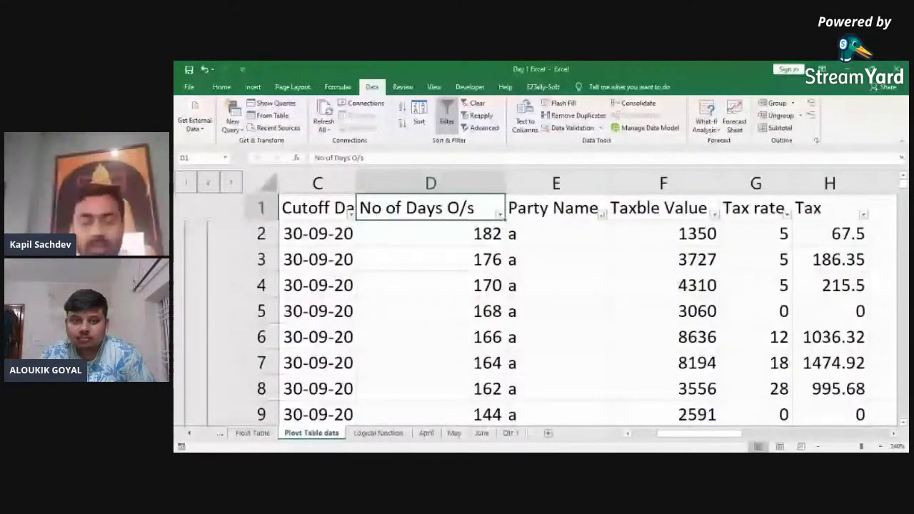
pyautogui.click(547, 433)
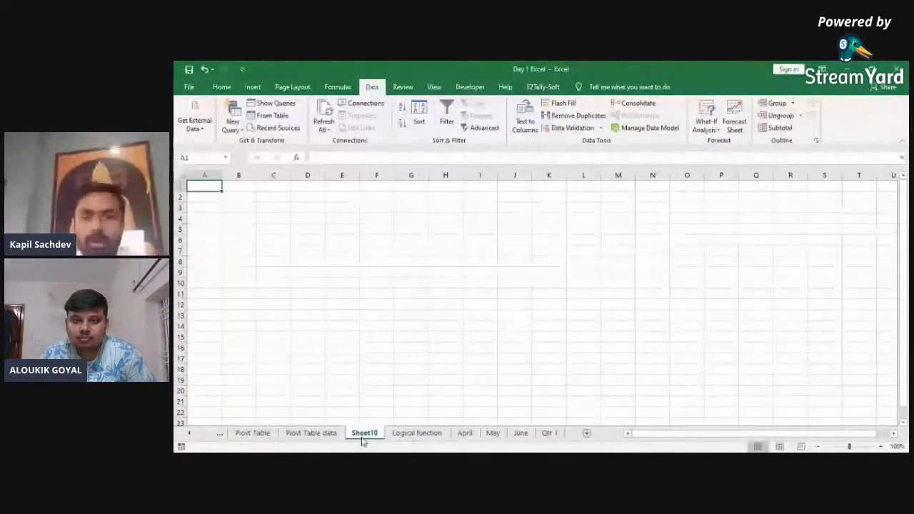
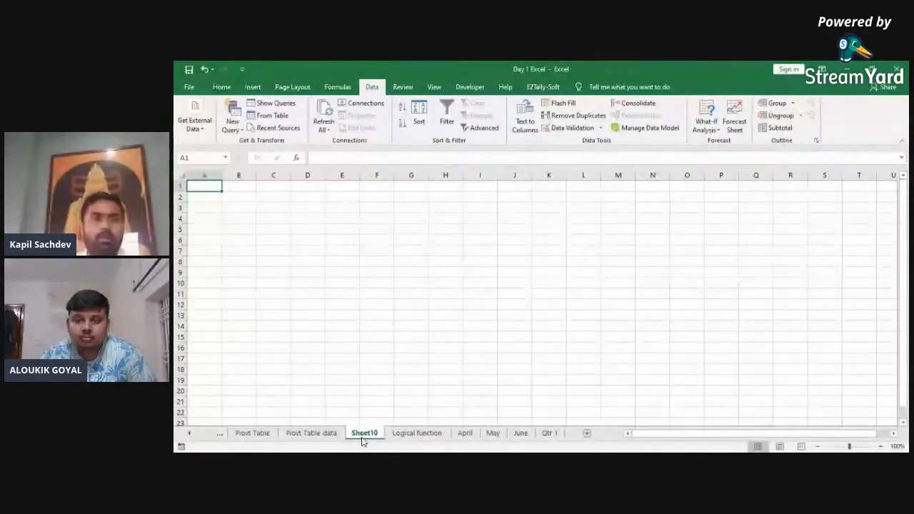
# Step: Show the Developer tools on blank Sheet10 and select cell D7 as the target
pyautogui.click(469, 87)
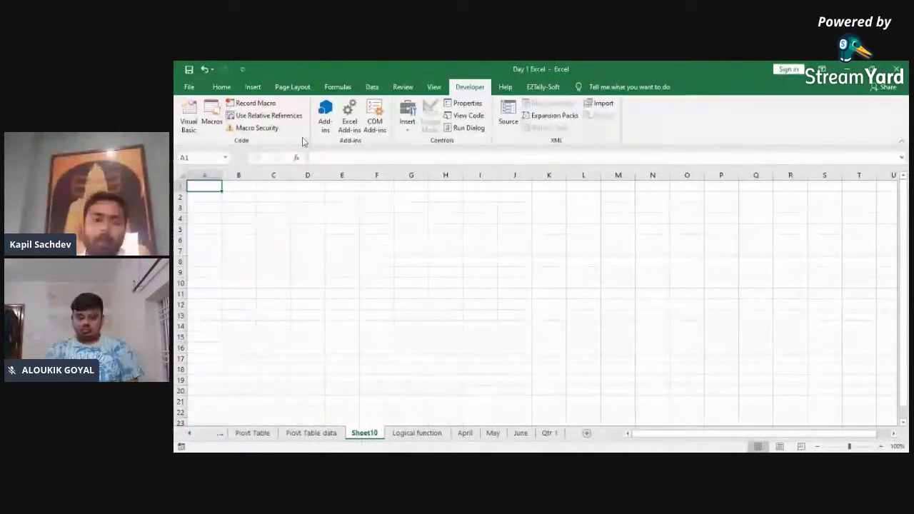
pyautogui.click(339, 229)
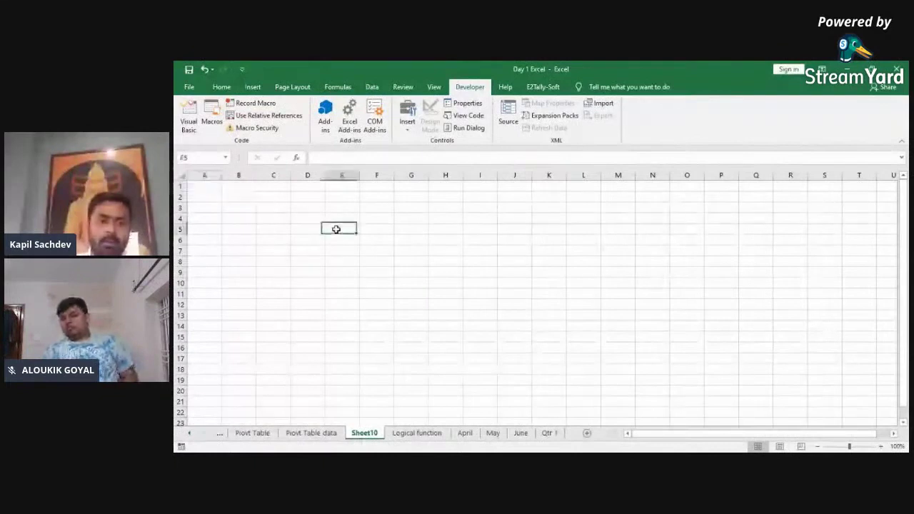
pyautogui.click(411, 247)
pyautogui.click(300, 251)
pyautogui.click(411, 218)
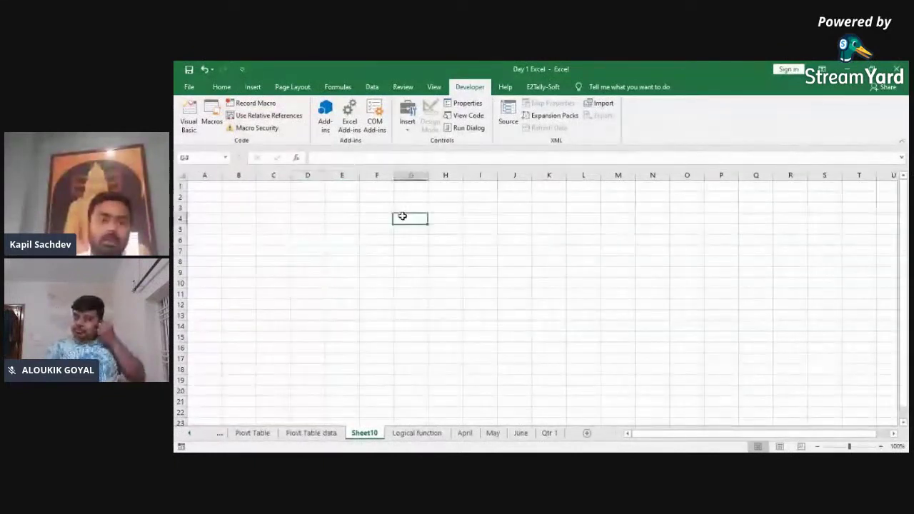
pyautogui.click(301, 238)
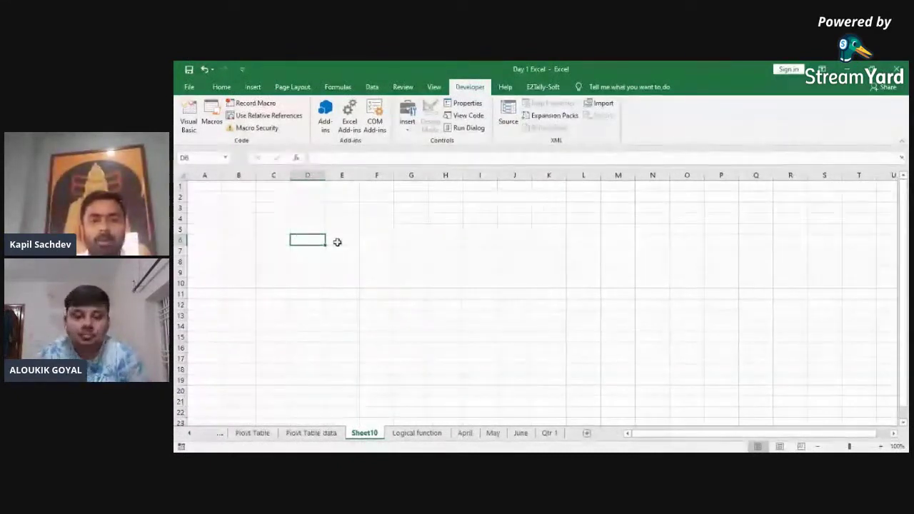
pyautogui.click(477, 269)
pyautogui.click(576, 268)
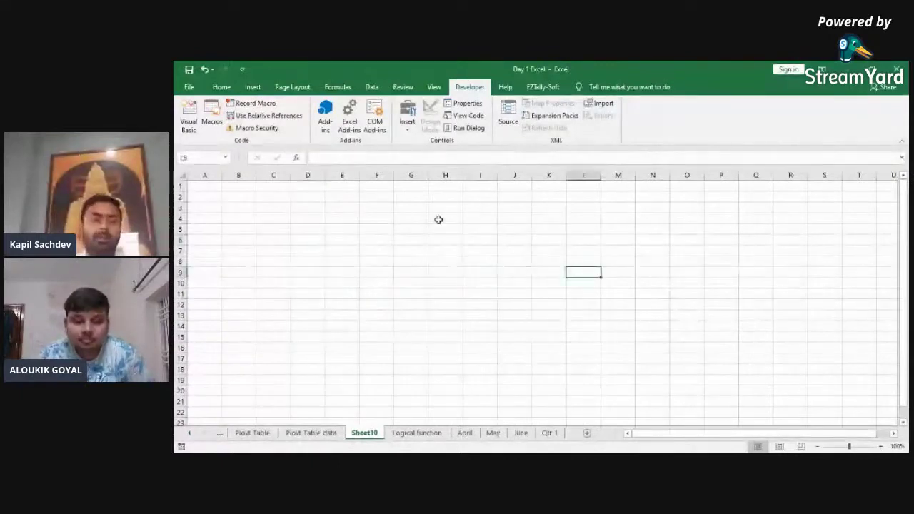
pyautogui.click(439, 218)
pyautogui.click(243, 289)
pyautogui.click(308, 249)
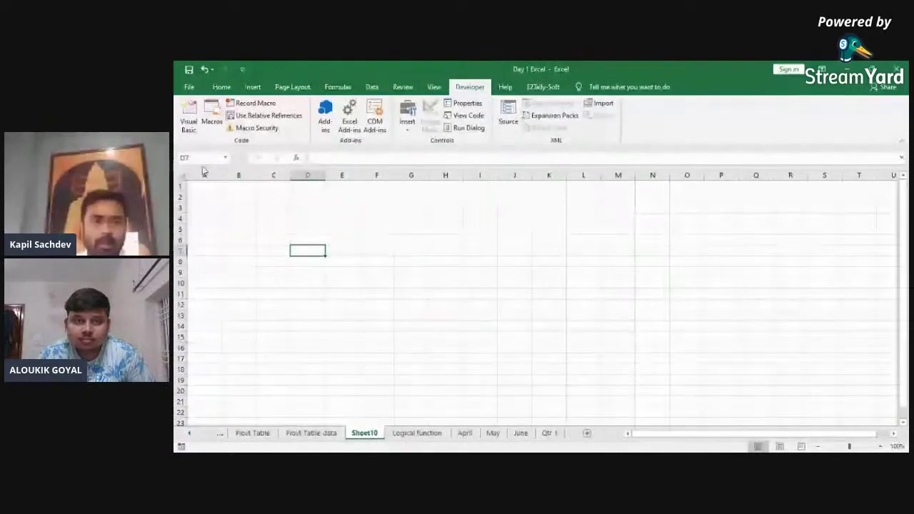
# Step: Record Macro1 applying a yellow fill to D7, then stop recording
pyautogui.click(255, 104)
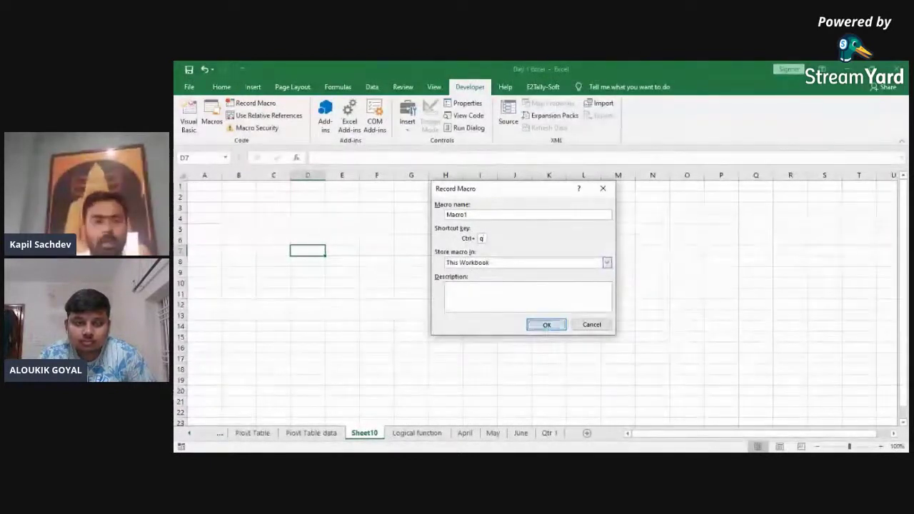
pyautogui.click(546, 324)
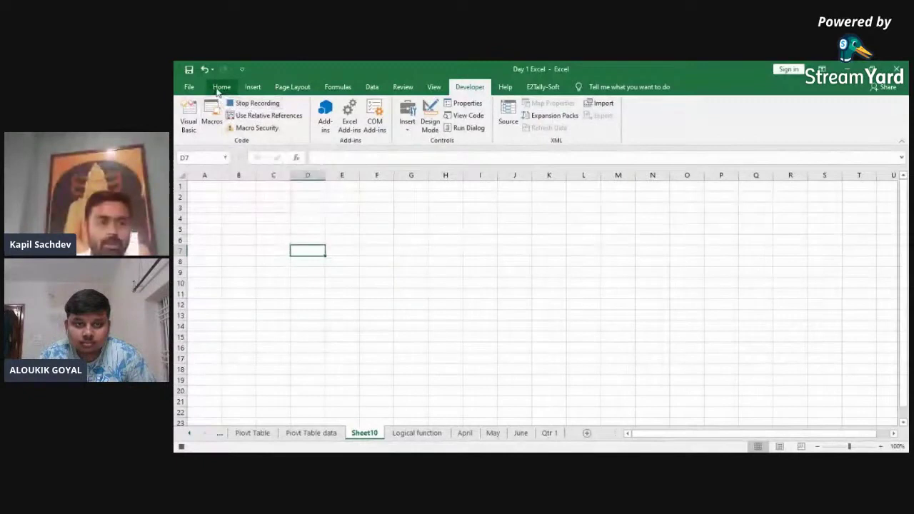
pyautogui.click(218, 87)
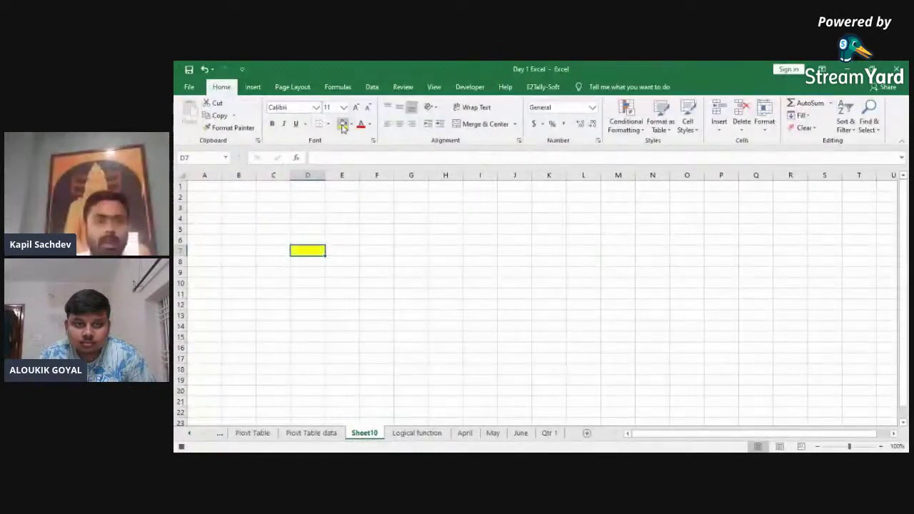
pyautogui.click(470, 87)
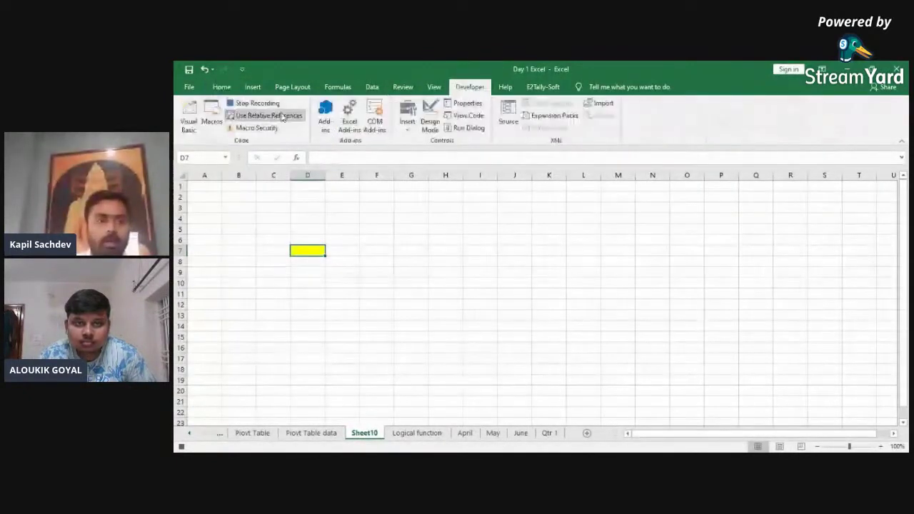
pyautogui.click(262, 106)
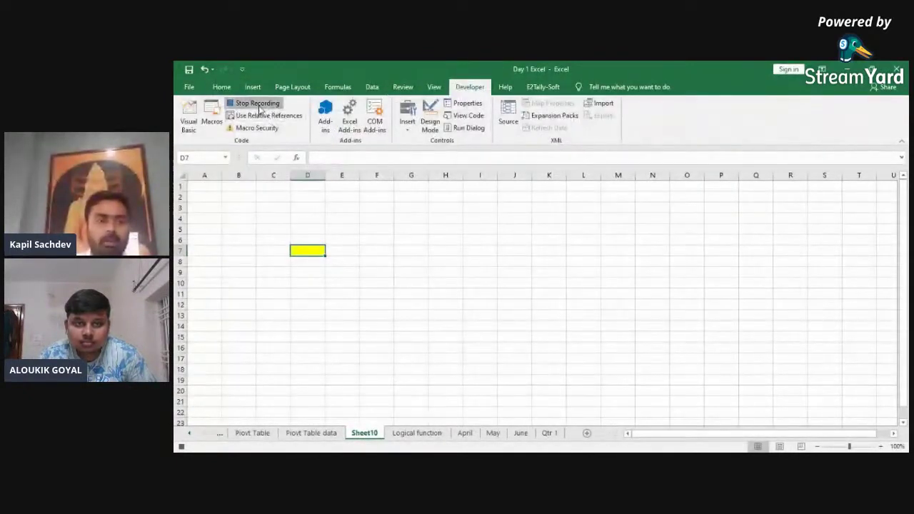
pyautogui.click(363, 208)
pyautogui.click(313, 248)
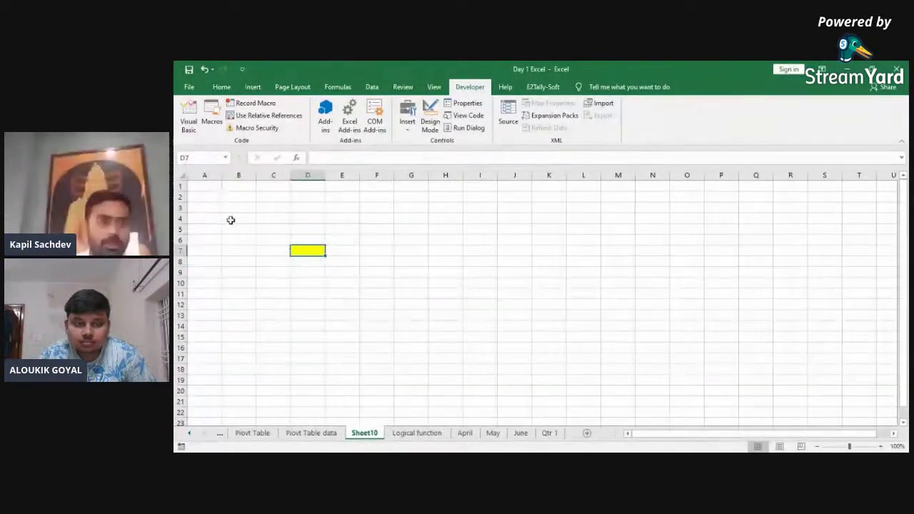
pyautogui.click(188, 118)
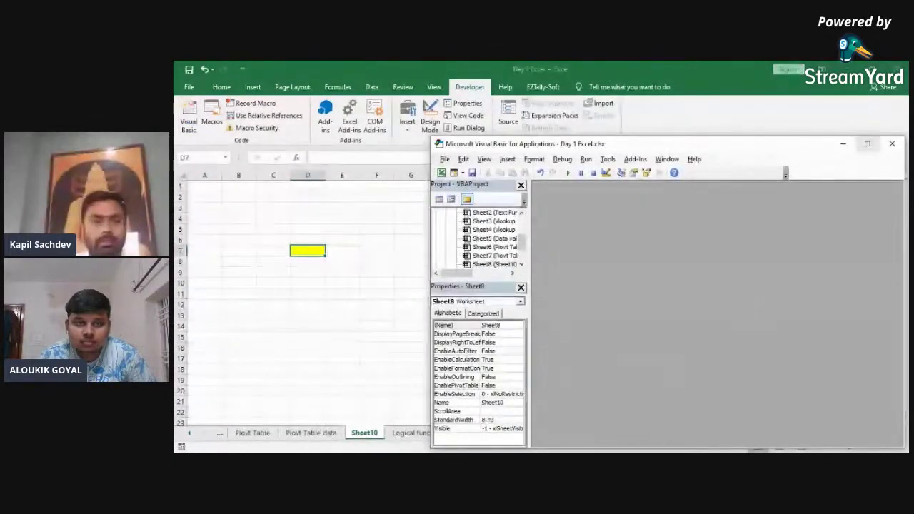
pyautogui.click(892, 144)
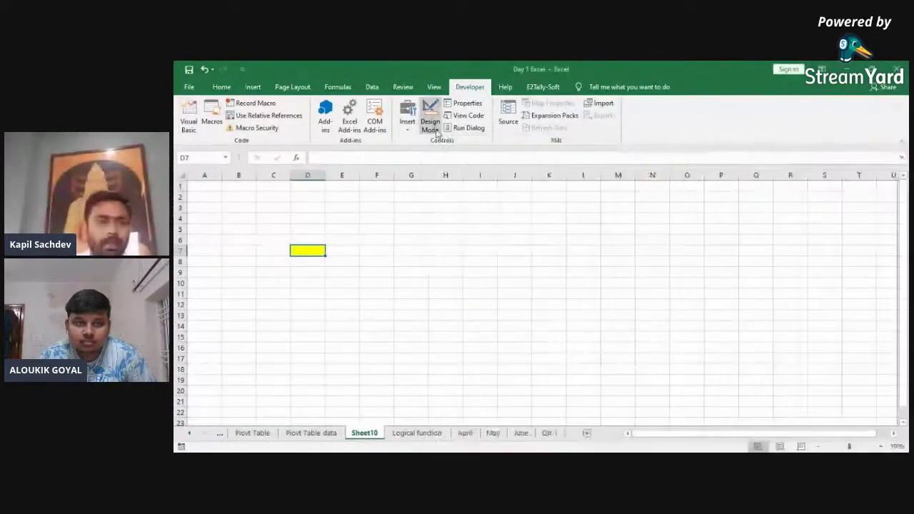
pyautogui.click(216, 125)
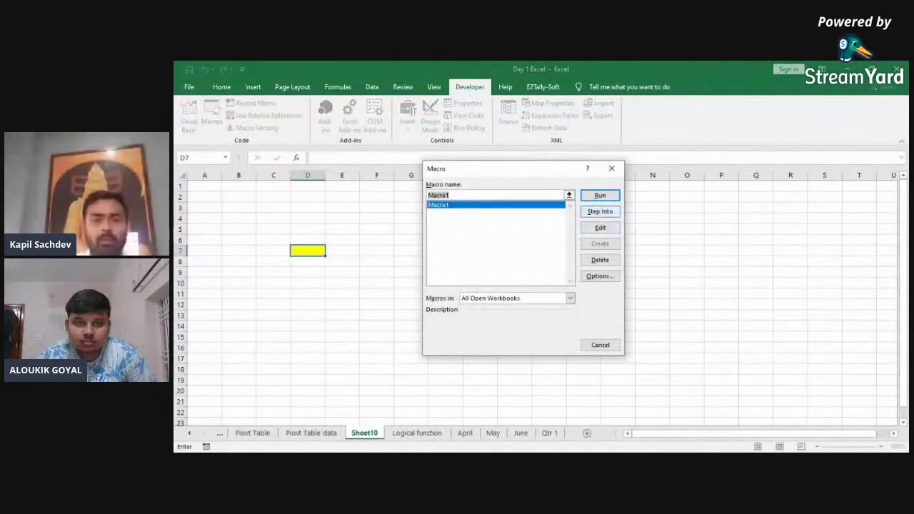
pyautogui.click(599, 212)
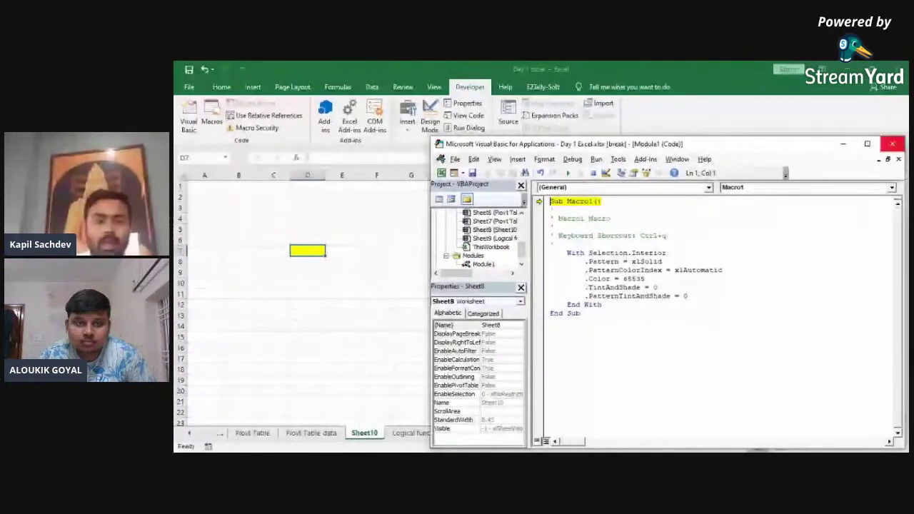
pyautogui.hotkey('ctrl', 'q')
pyautogui.press('Return')
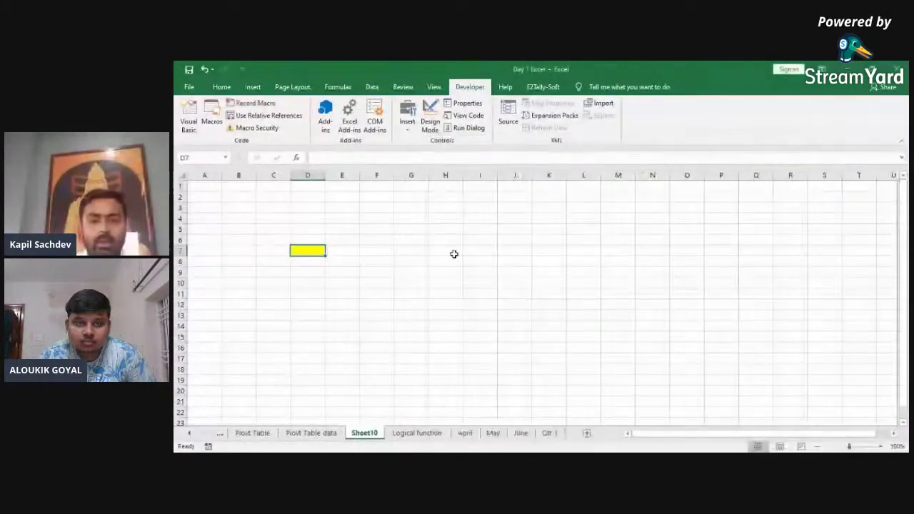
pyautogui.click(330, 256)
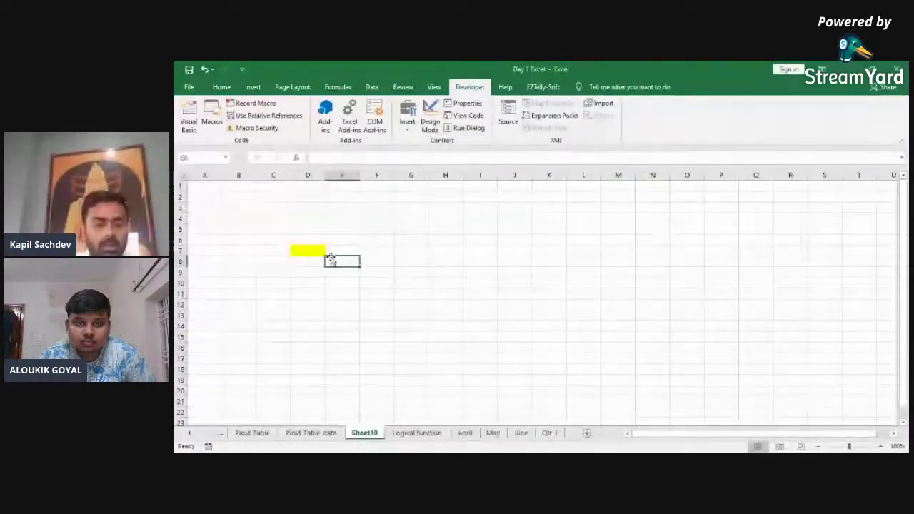
pyautogui.hotkey('ctrl', 'z')
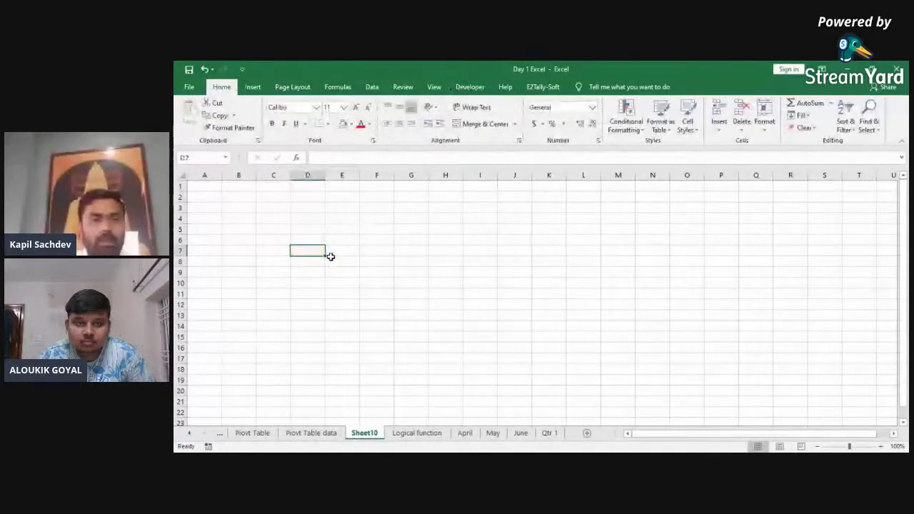
pyautogui.click(470, 87)
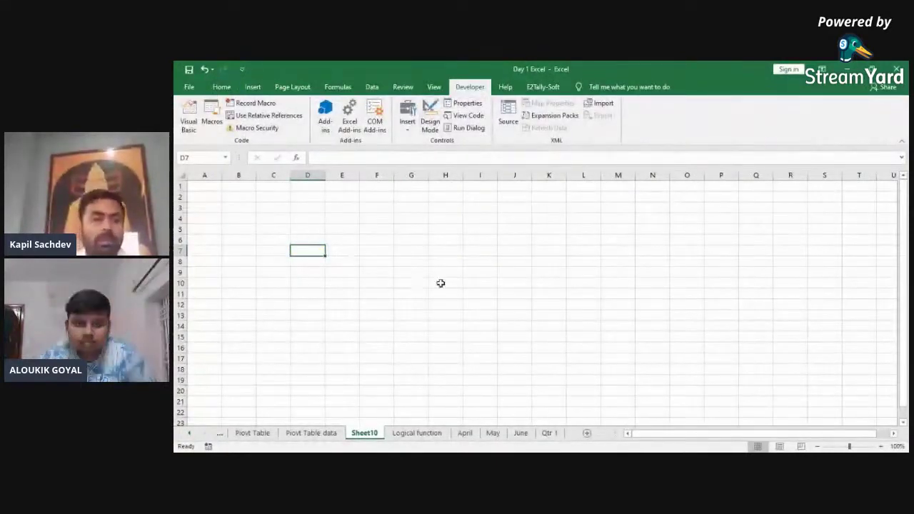
pyautogui.hotkey('ctrl', 'shift', 'y')
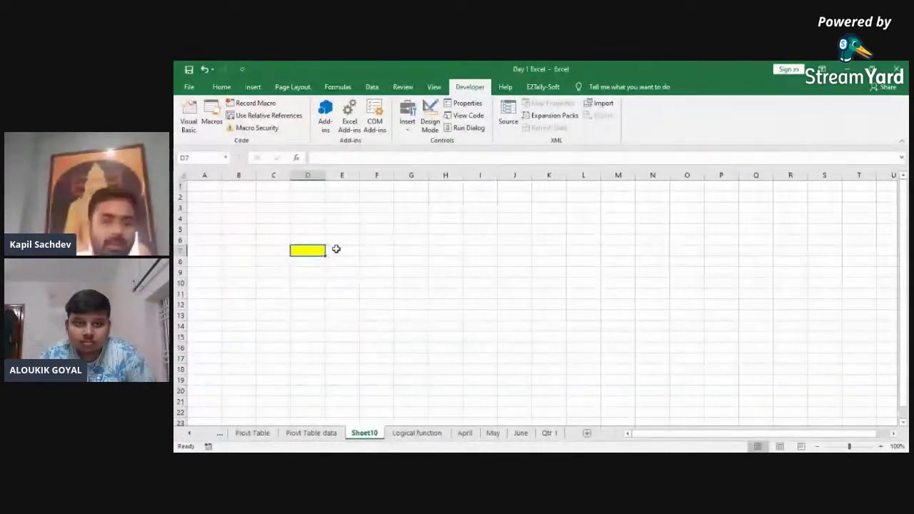
# Step: Add Sheet11 and run Macro1 with F4 to fill A1 yellow
pyautogui.click(586, 433)
pyautogui.press('F4')
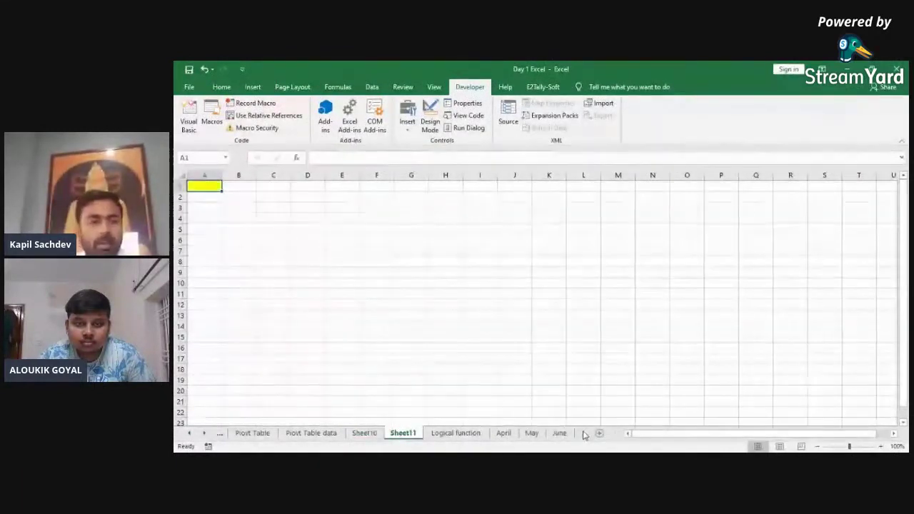
pyautogui.hotkey('ctrl', 'pageup')
pyautogui.hotkey('ctrl', 'pagedown')
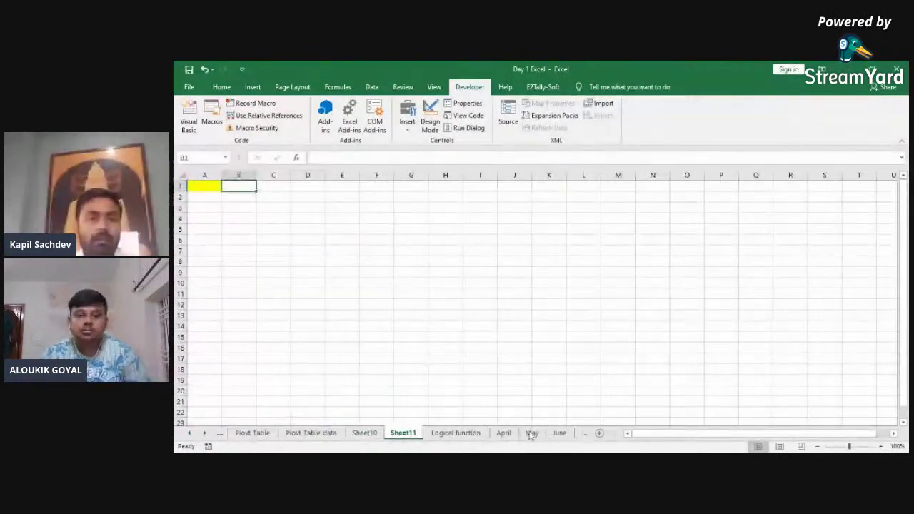
pyautogui.click(361, 241)
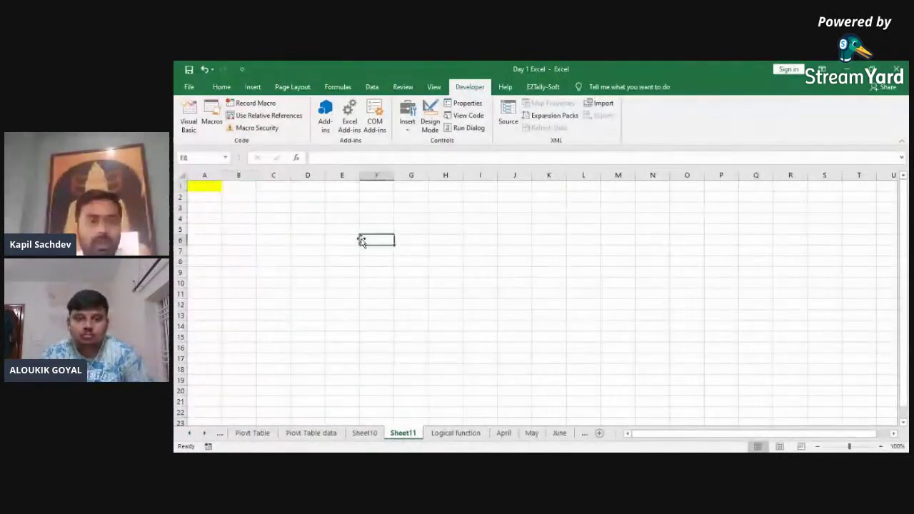
pyautogui.click(379, 292)
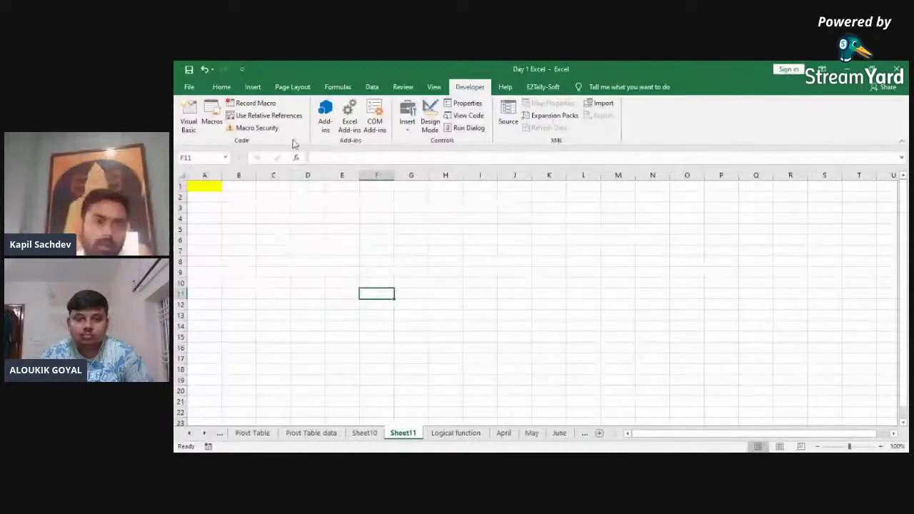
# Step: Switch macro recording to Use Relative References
pyautogui.click(257, 104)
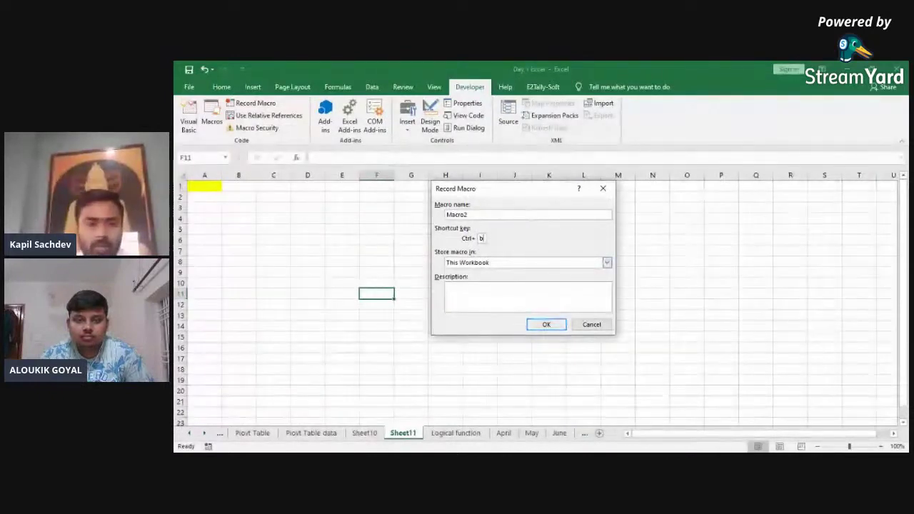
pyautogui.click(546, 324)
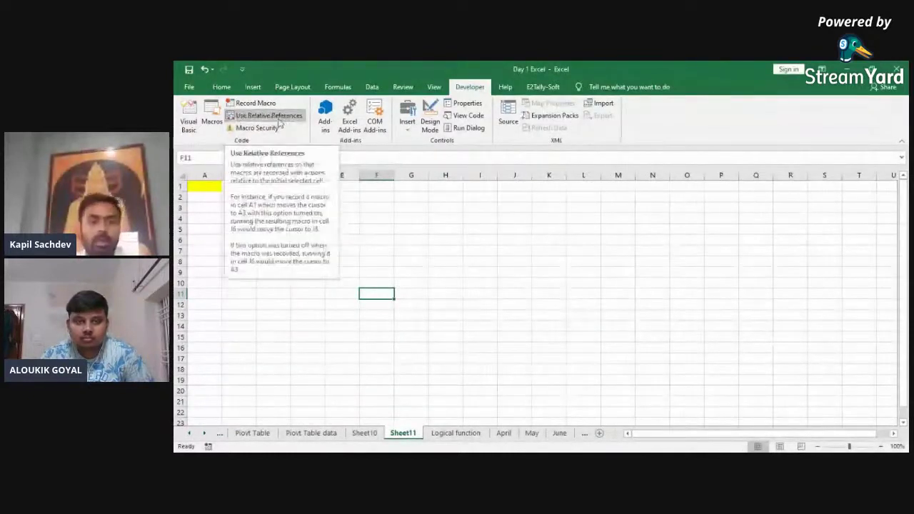
pyautogui.click(479, 253)
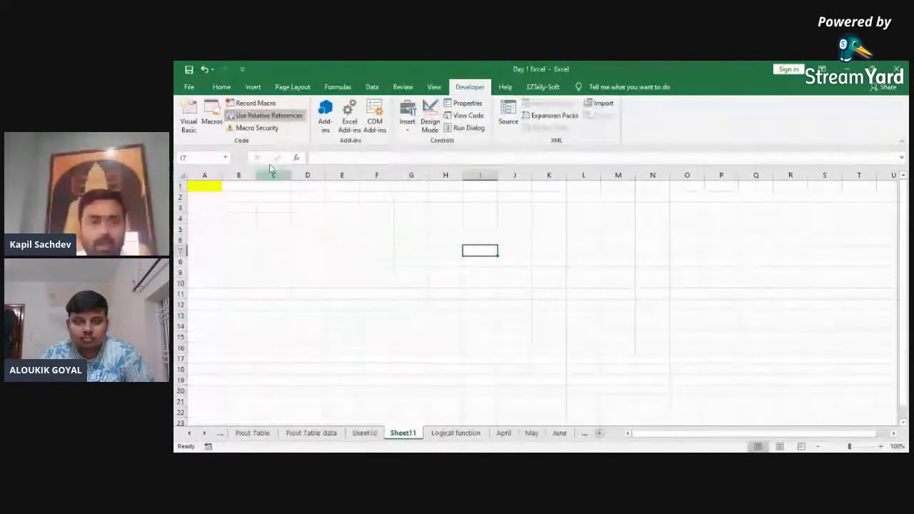
# Step: Start recording Macro2 with a shortcut key and fill I7 blue-gray
pyautogui.click(248, 106)
pyautogui.press('Tab')
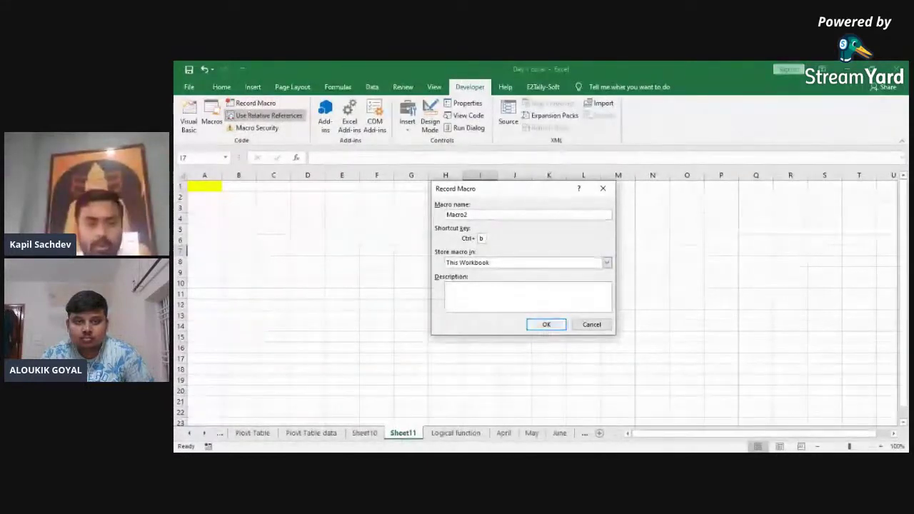
pyautogui.click(545, 324)
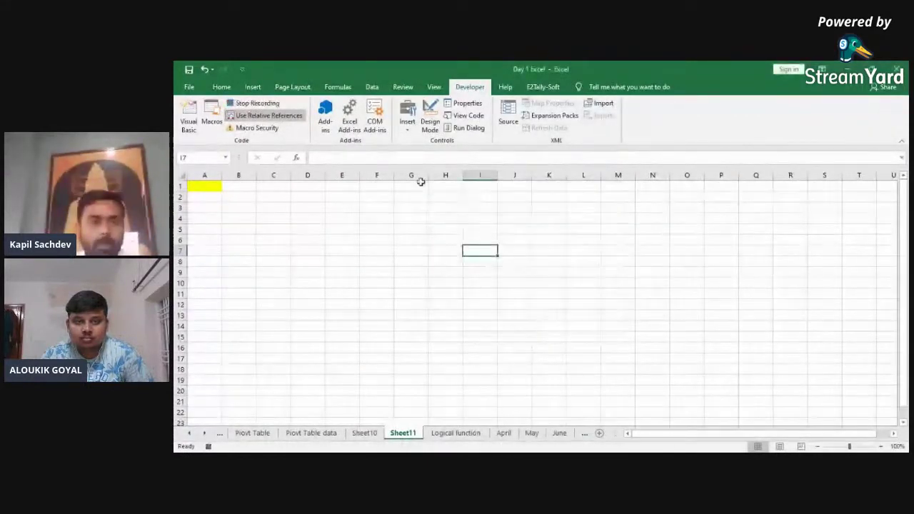
pyautogui.click(221, 86)
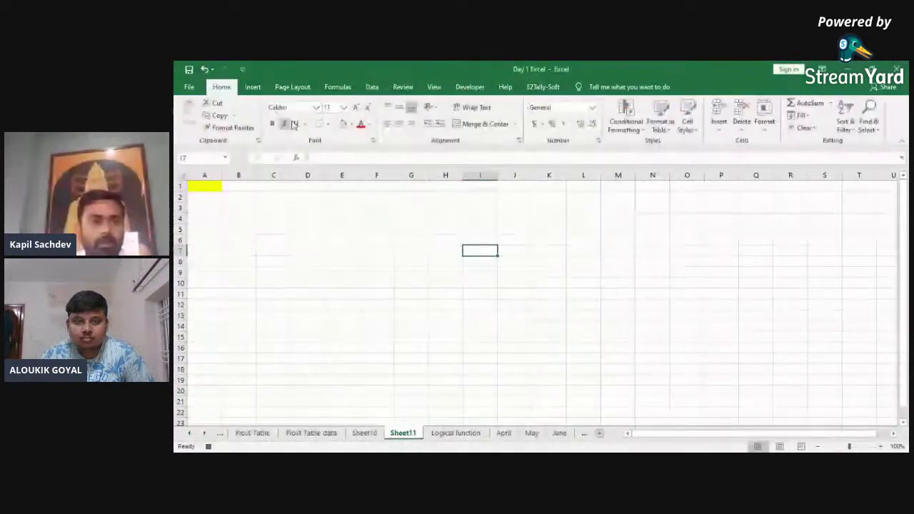
pyautogui.click(352, 126)
pyautogui.click(370, 167)
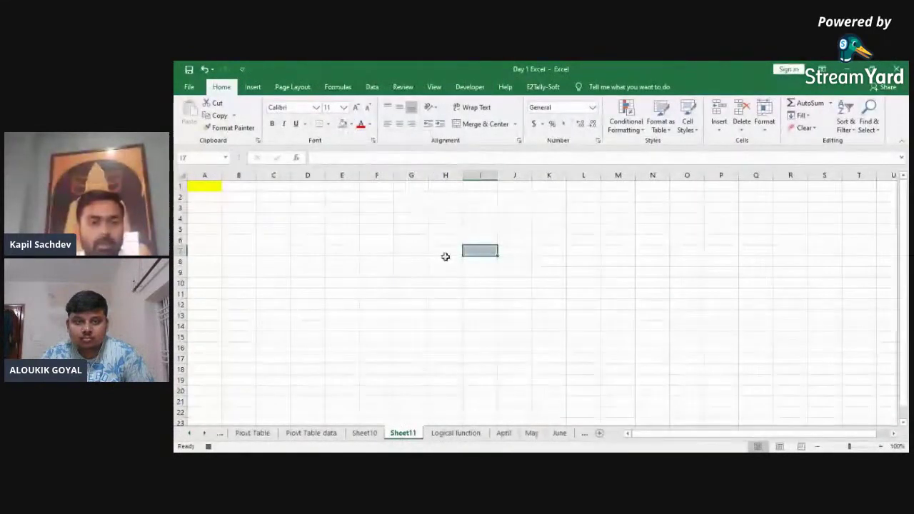
# Step: Fill H7, J7 and I6 with the same blue-gray to form the plus shape
pyautogui.click(449, 250)
pyautogui.click(341, 127)
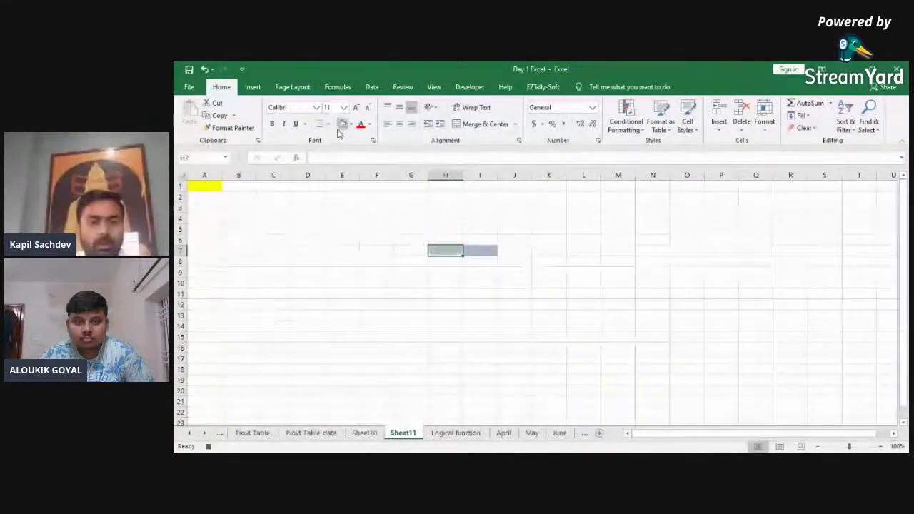
pyautogui.click(508, 245)
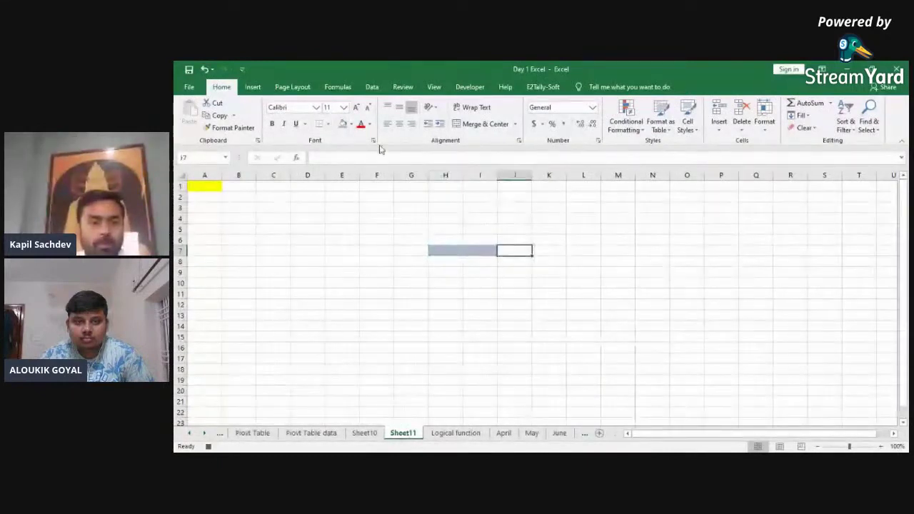
pyautogui.click(344, 126)
pyautogui.click(480, 239)
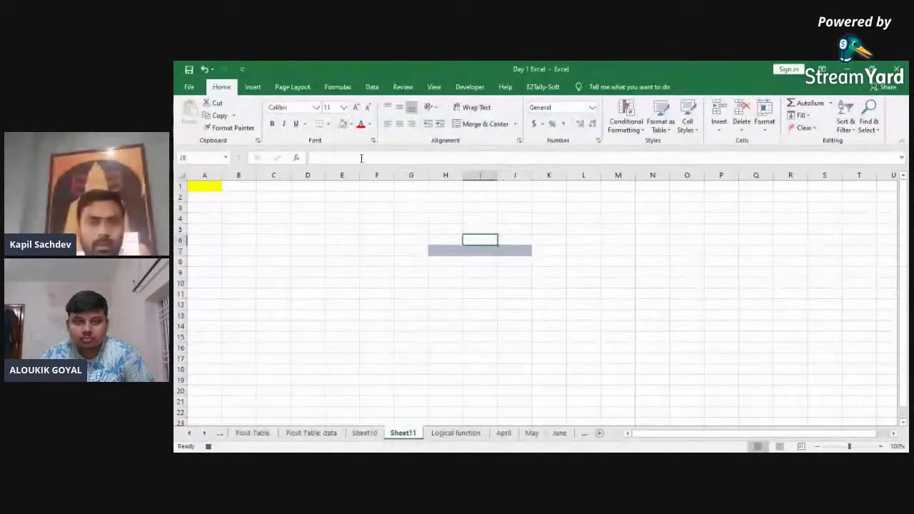
pyautogui.click(342, 126)
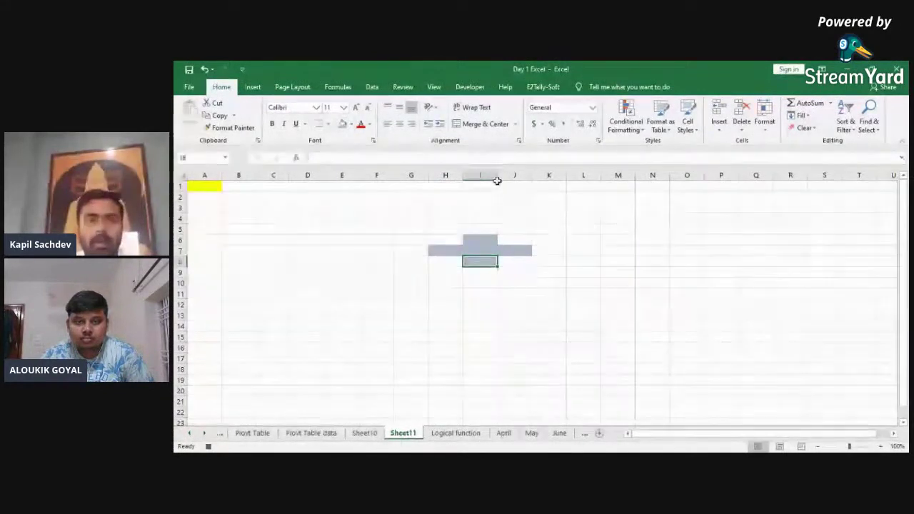
# Step: Stop recording Macro2 and move to a new centre cell to replay it
pyautogui.click(482, 87)
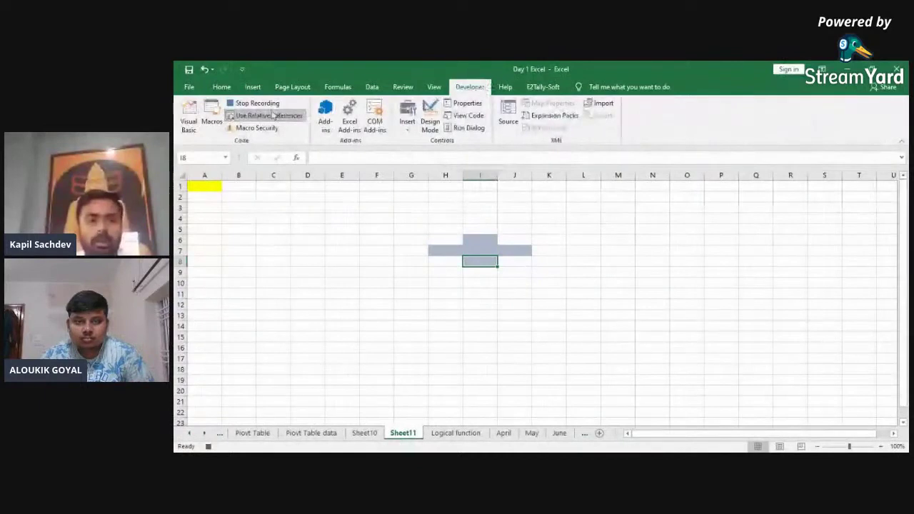
pyautogui.click(266, 114)
pyautogui.click(371, 271)
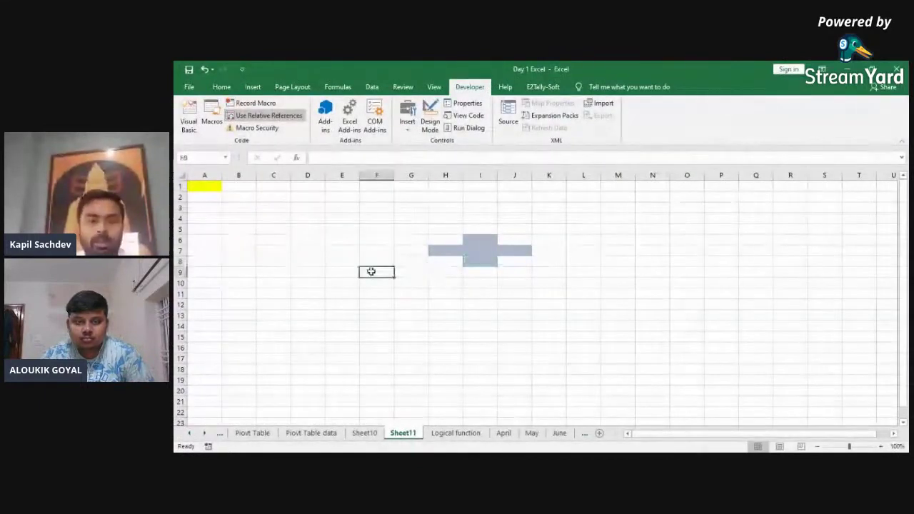
pyautogui.press('Up')
pyautogui.press('Right')
pyautogui.press('Right')
pyautogui.press('Right')
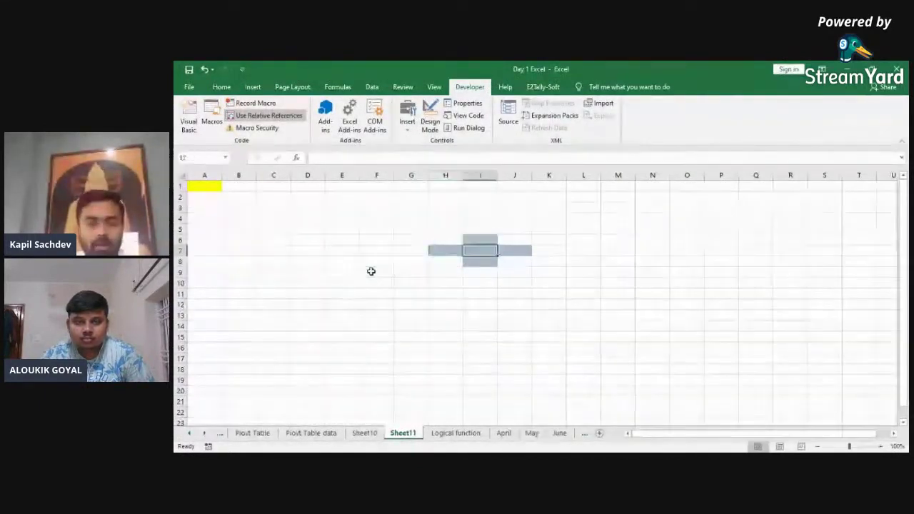
# Step: Stamp more plus shapes down Sheet11 with Ctrl+Shift+M, around rows 51, 85 and 115
pyautogui.press('Down')
pyautogui.press('Down')
pyautogui.press('Down')
pyautogui.press('Down')
pyautogui.press('Down')
pyautogui.press('Down')
pyautogui.press('Down')
pyautogui.press('Down')
pyautogui.press('Down')
pyautogui.press('Down')
pyautogui.press('Down')
pyautogui.press('Down')
pyautogui.press('Down')
pyautogui.press('Down')
pyautogui.press('Down')
pyautogui.press('Down')
pyautogui.press('Down')
pyautogui.press('Down')
pyautogui.press('Down')
pyautogui.press('Down')
pyautogui.press('Left')
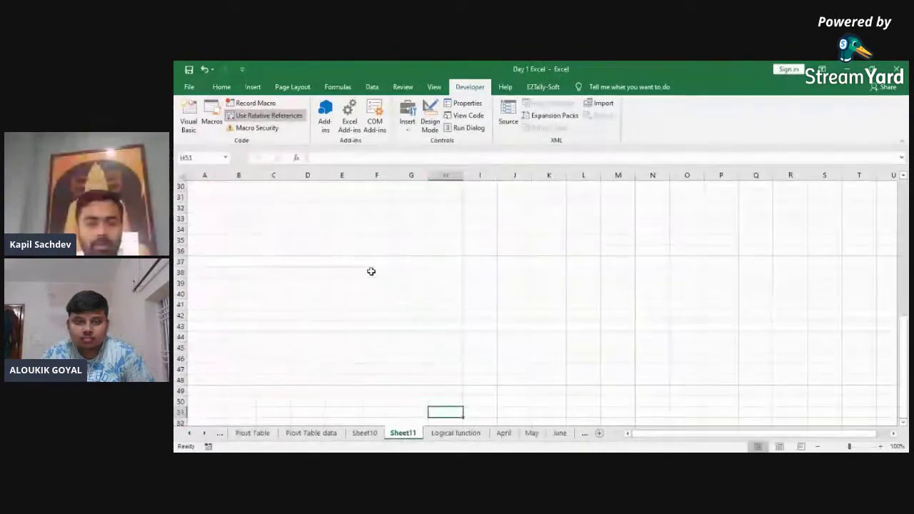
pyautogui.press('Down')
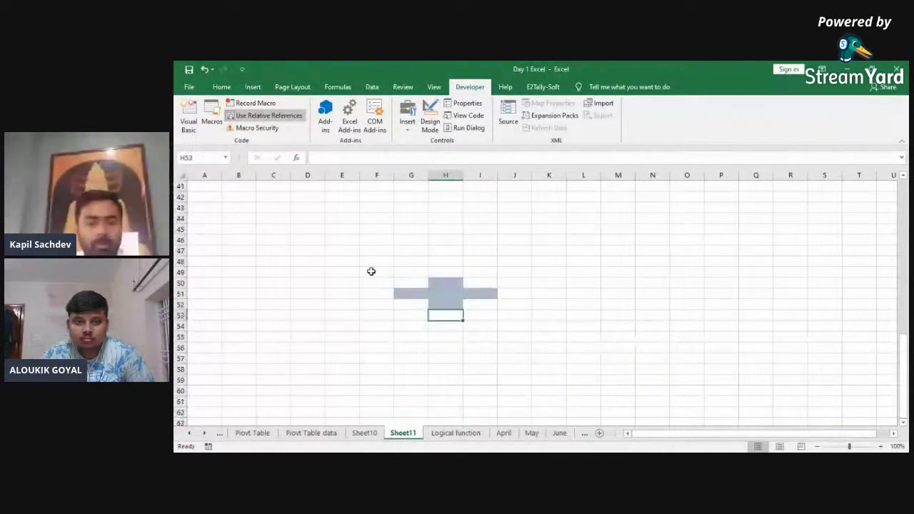
pyautogui.press('Down')
pyautogui.press('Down')
pyautogui.press('Down')
pyautogui.press('Down')
pyautogui.press('Down')
pyautogui.press('Down')
pyautogui.press('Down')
pyautogui.press('Down')
pyautogui.press('Down')
pyautogui.press('Down')
pyautogui.press('Down')
pyautogui.press('Down')
pyautogui.press('Down')
pyautogui.press('Down')
pyautogui.press('Down')
pyautogui.press('Down')
pyautogui.press('Down')
pyautogui.press('Down')
pyautogui.press('Down')
pyautogui.press('Down')
pyautogui.hotkey('ctrl', 'shift', 'm')
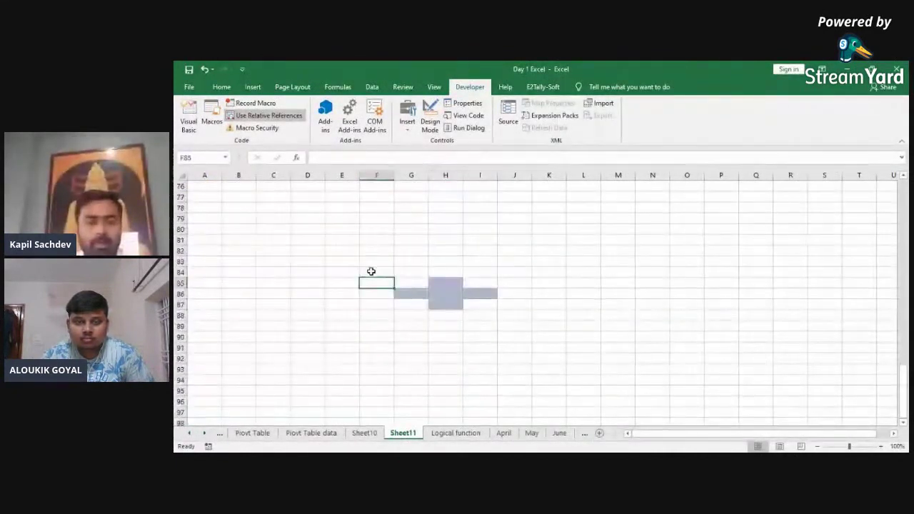
pyautogui.press('Down')
pyautogui.press('Down')
pyautogui.press('Down')
pyautogui.press('Down')
pyautogui.press('Down')
pyautogui.press('Down')
pyautogui.press('Down')
pyautogui.press('Down')
pyautogui.press('Down')
pyautogui.press('Down')
pyautogui.press('Down')
pyautogui.press('Down')
pyautogui.press('Down')
pyautogui.press('Down')
pyautogui.press('Down')
pyautogui.press('Down')
pyautogui.press('Down')
pyautogui.press('Down')
pyautogui.press('Down')
pyautogui.press('Down')
pyautogui.hotkey('ctrl', 'shift', 'm')
pyautogui.press('Up')
pyautogui.press('Up')
pyautogui.press('Up')
pyautogui.press('Up')
pyautogui.press('Up')
pyautogui.press('Up')
pyautogui.press('Up')
pyautogui.press('Up')
pyautogui.press('Up')
pyautogui.press('Up')
pyautogui.press('Up')
pyautogui.press('Up')
pyautogui.press('Up')
pyautogui.press('Up')
pyautogui.press('Up')
pyautogui.press('Up')
pyautogui.press('Up')
pyautogui.press('Up')
pyautogui.press('Up')
pyautogui.press('Up')
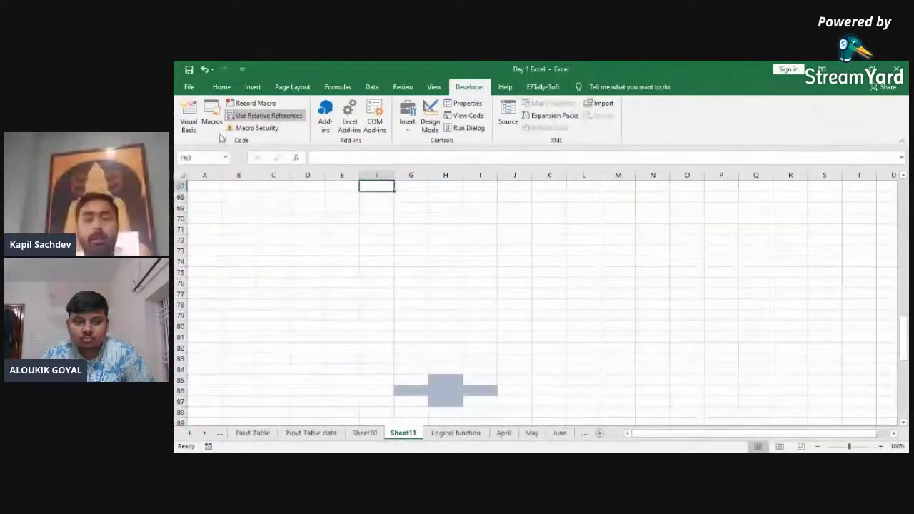
# Step: Step into Macro2's code from the Macros list, then close the editor and stop the debugger
pyautogui.click(211, 122)
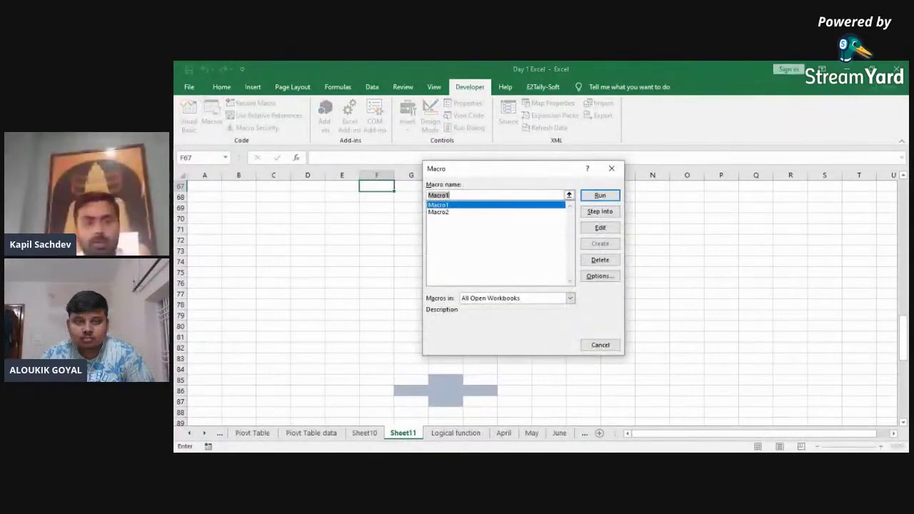
pyautogui.click(438, 212)
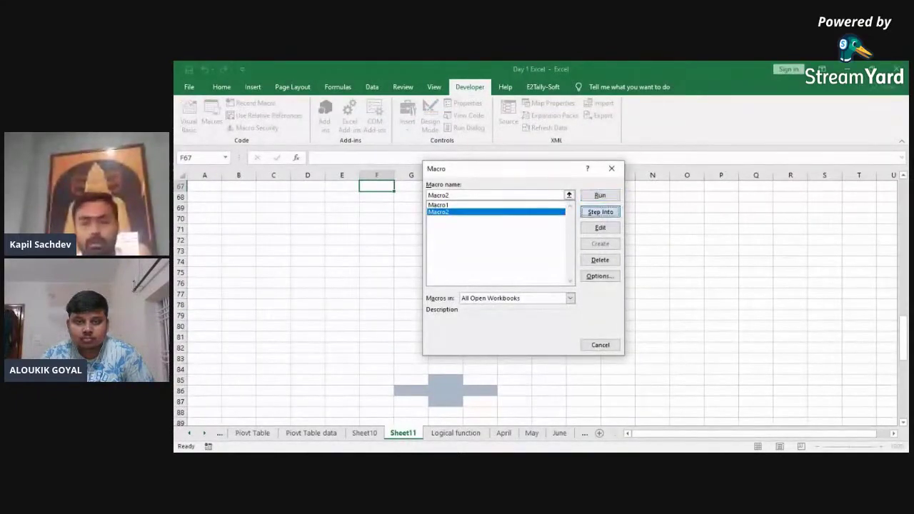
pyautogui.click(599, 212)
pyautogui.click(483, 264)
pyautogui.press('Return')
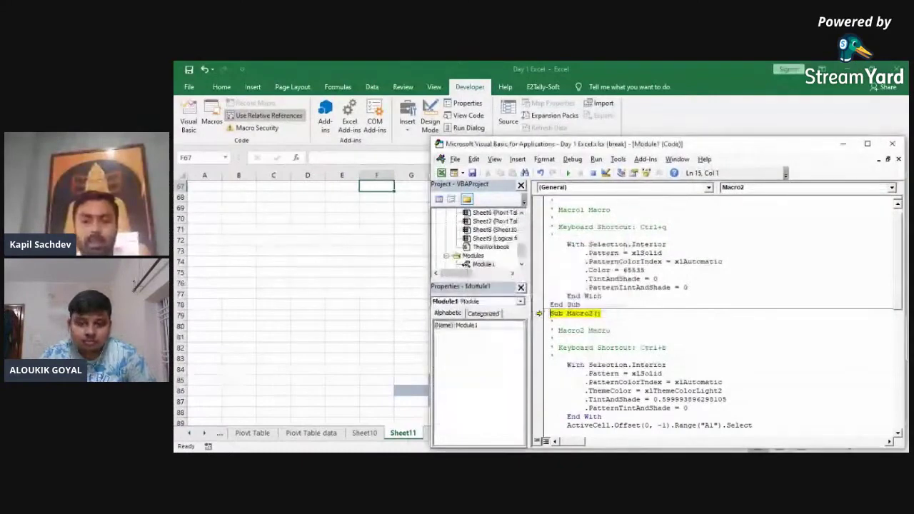
pyautogui.click(483, 265)
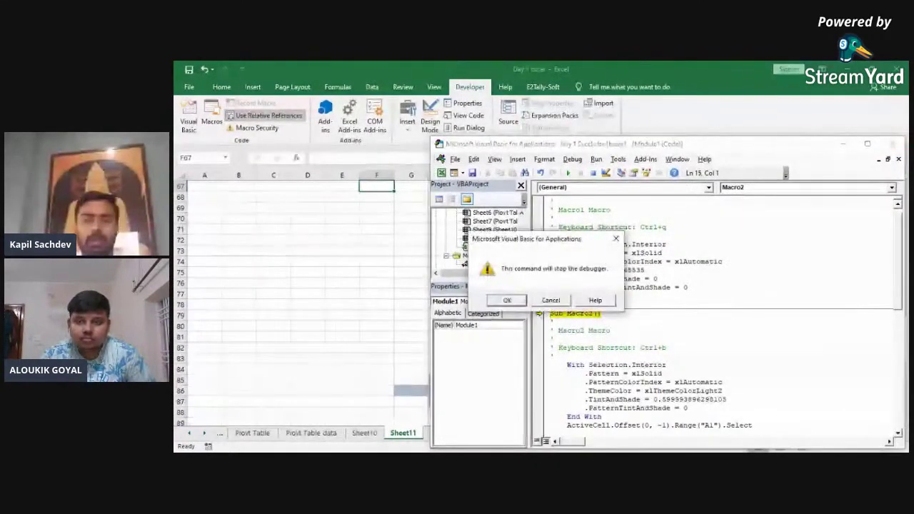
pyautogui.press('Return')
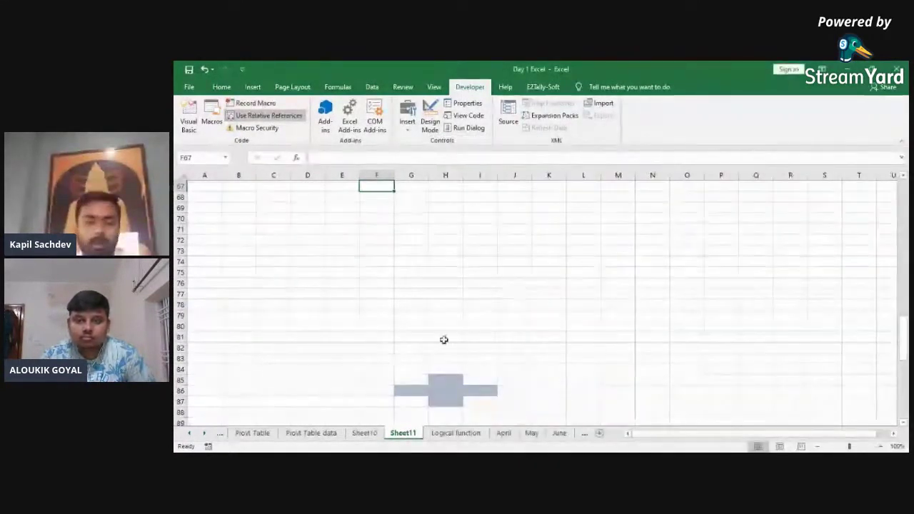
# Step: Delete Sheet11 and Sheet10 permanently
pyautogui.rightClick(405, 433)
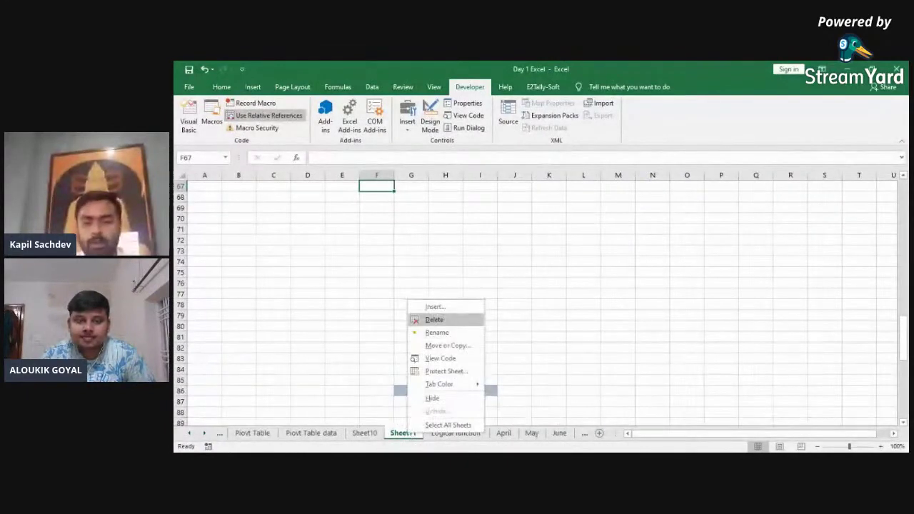
pyautogui.click(465, 320)
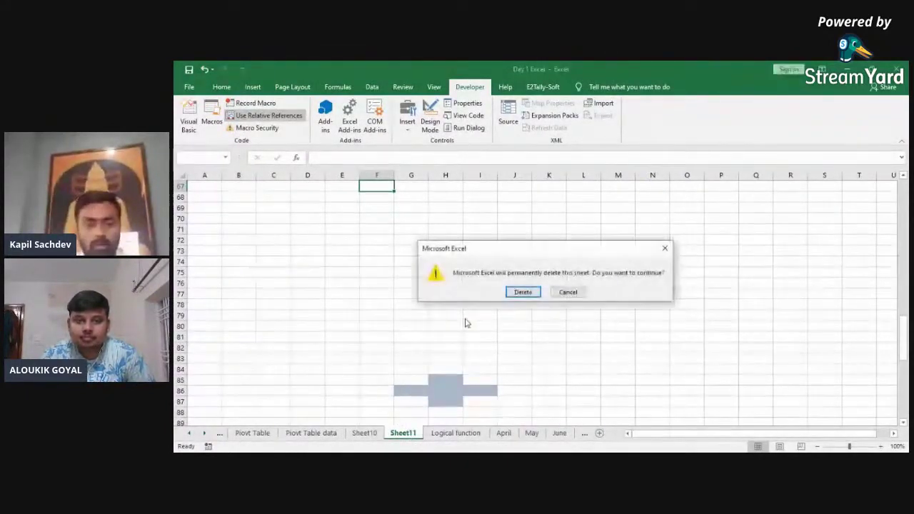
pyautogui.click(523, 292)
pyautogui.rightClick(365, 434)
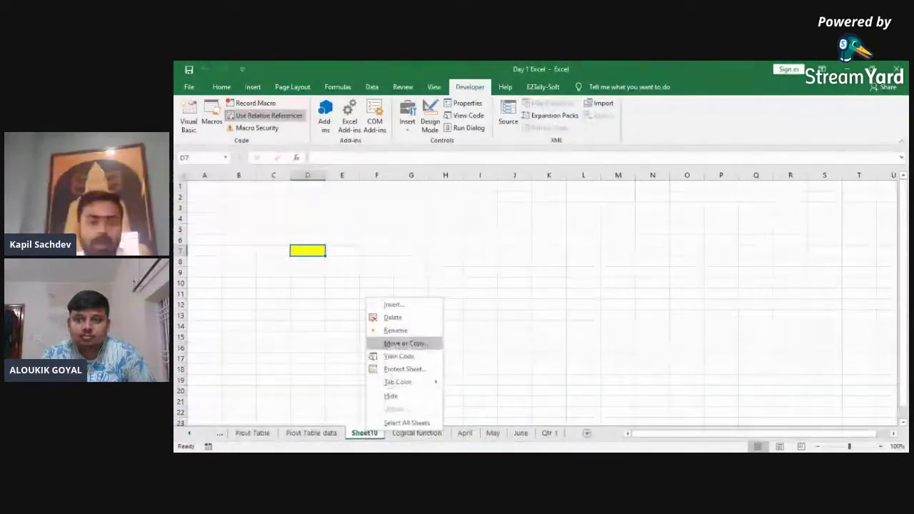
pyautogui.click(393, 317)
pyautogui.press('Return')
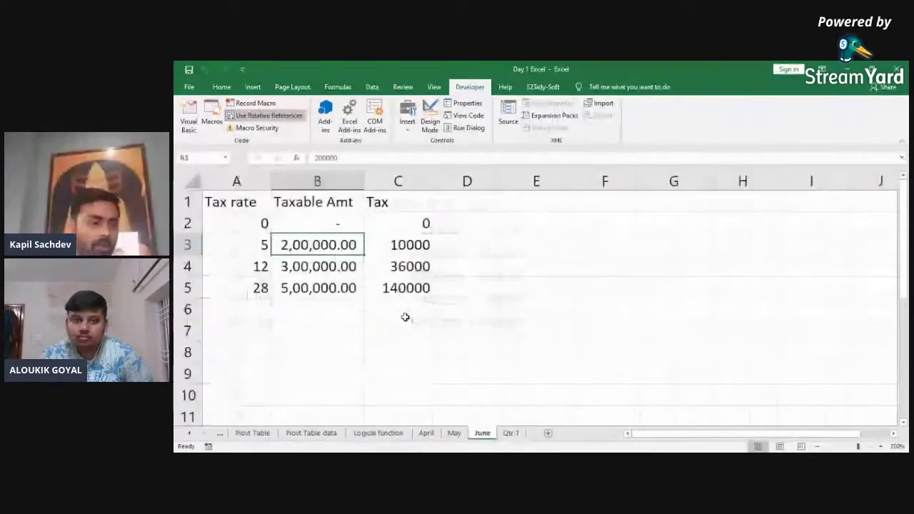
pyautogui.hotkey('ctrl', 'pageup')
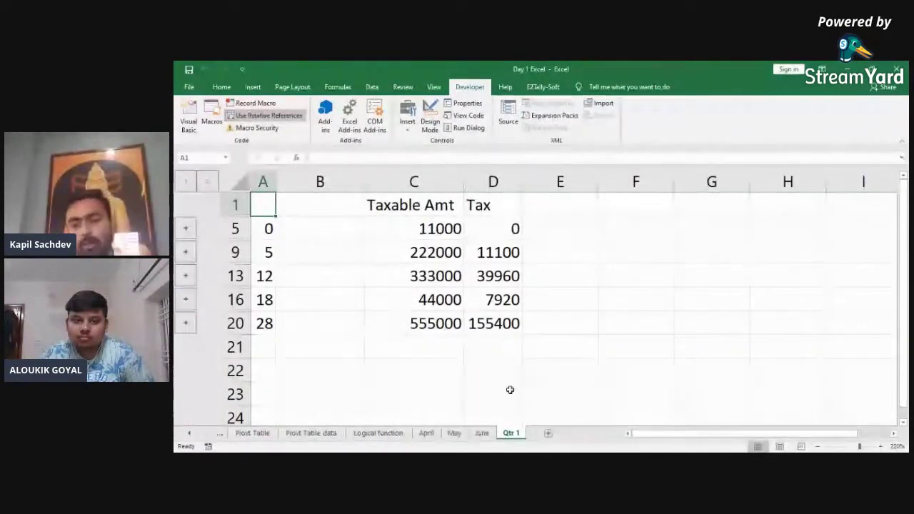
# Step: Add two new sheets named 'User Form' and 'User Master data'
pyautogui.click(547, 432)
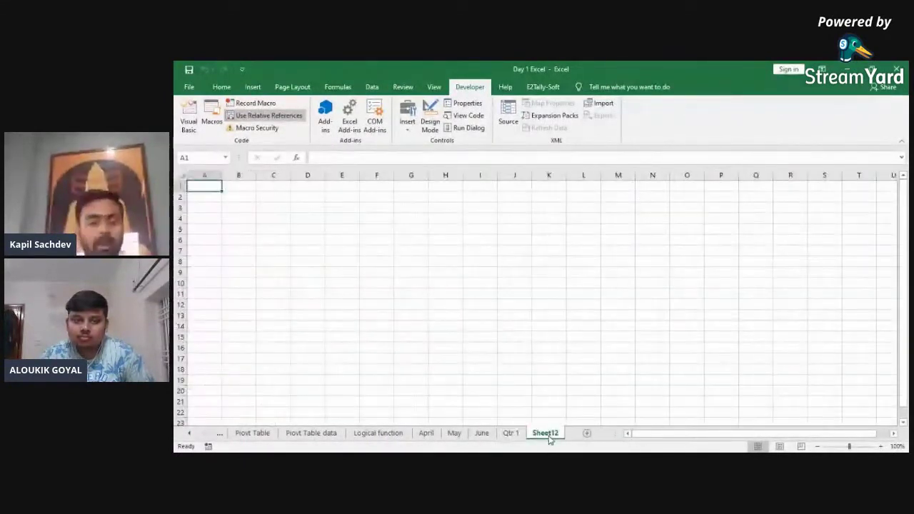
pyautogui.write('User Fo')
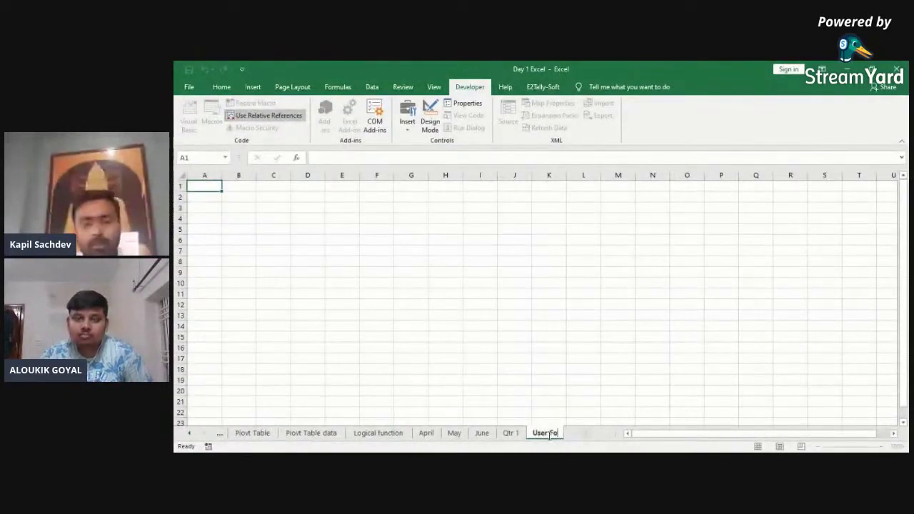
pyautogui.write('rm')
pyautogui.click(574, 413)
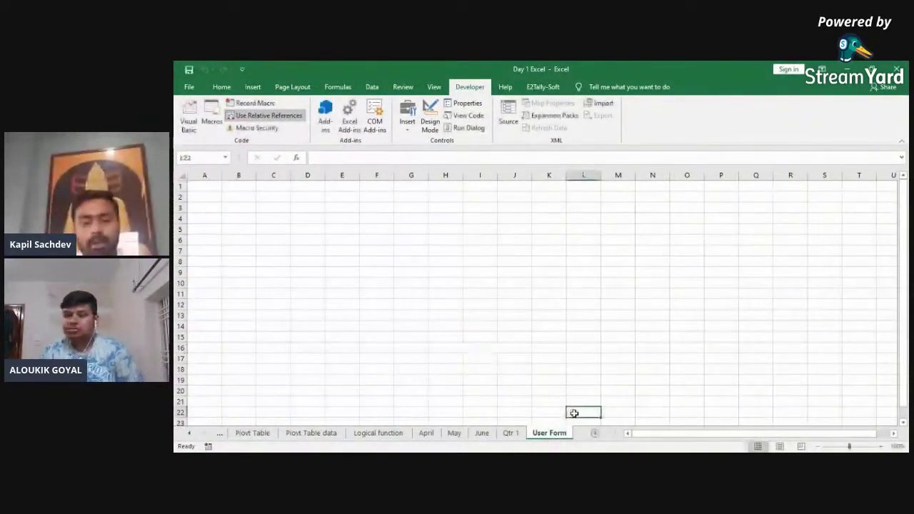
pyautogui.click(593, 433)
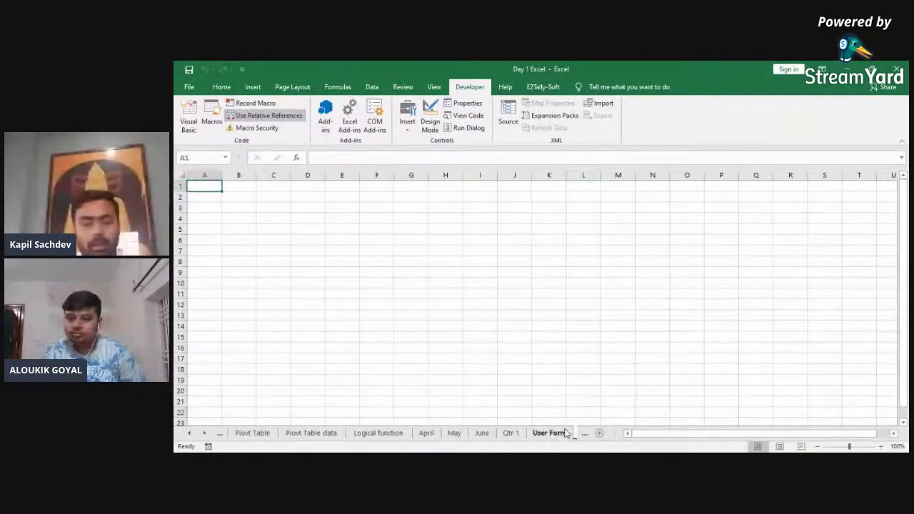
pyautogui.click(205, 432)
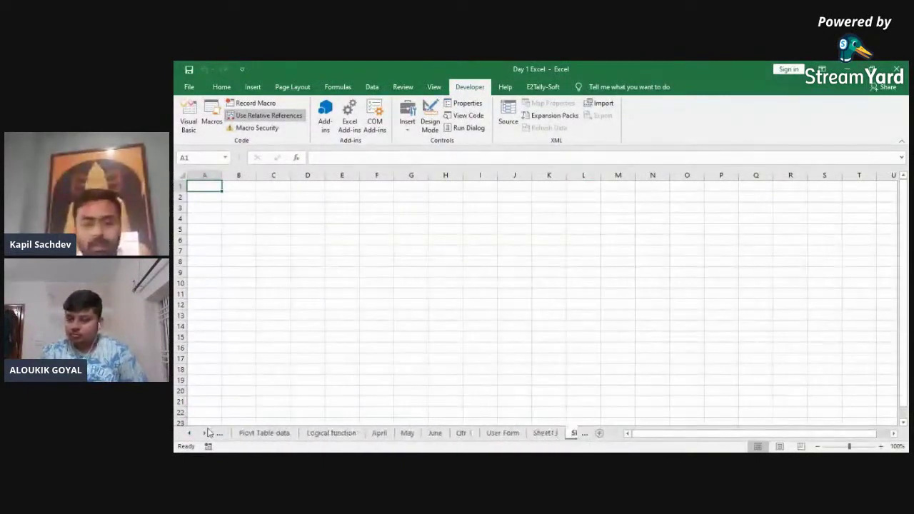
pyautogui.doubleClick(547, 435)
pyautogui.write('Us')
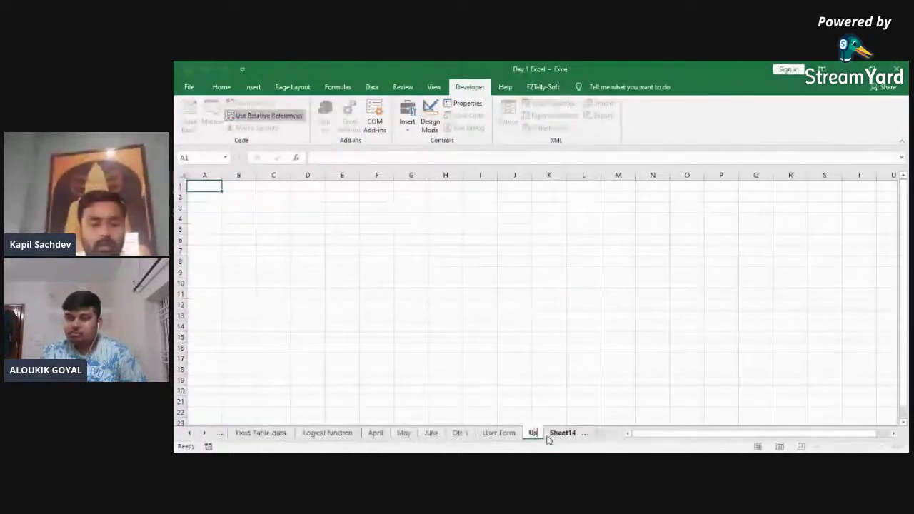
pyautogui.write('er Master data')
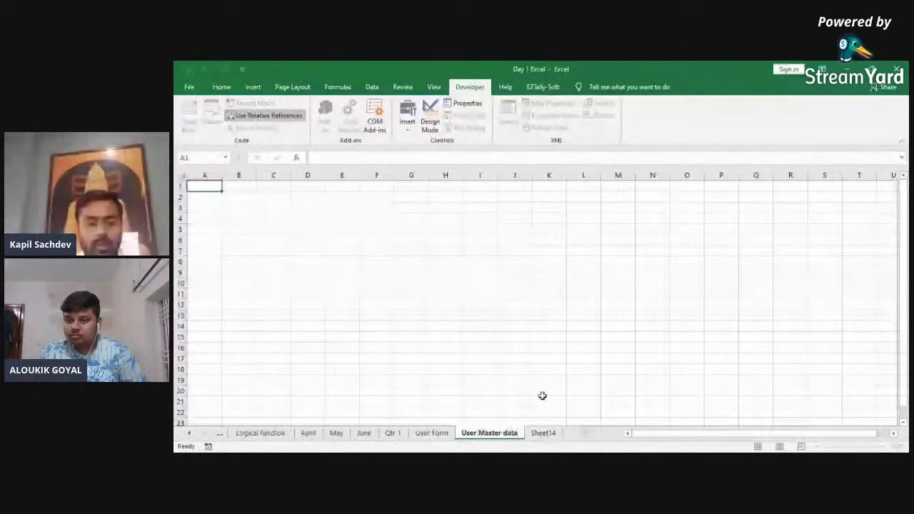
# Step: On User Form, enter the header 'Name' in C5
pyautogui.click(447, 429)
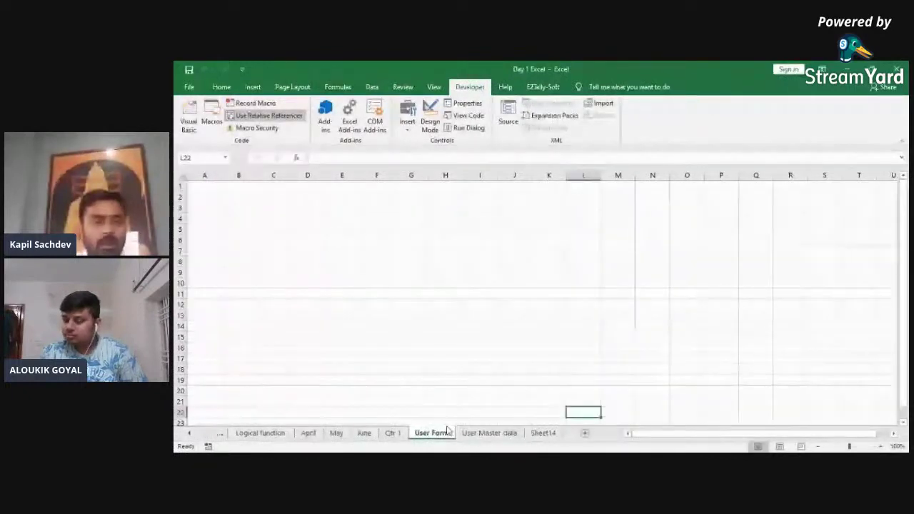
pyautogui.write('NAm')
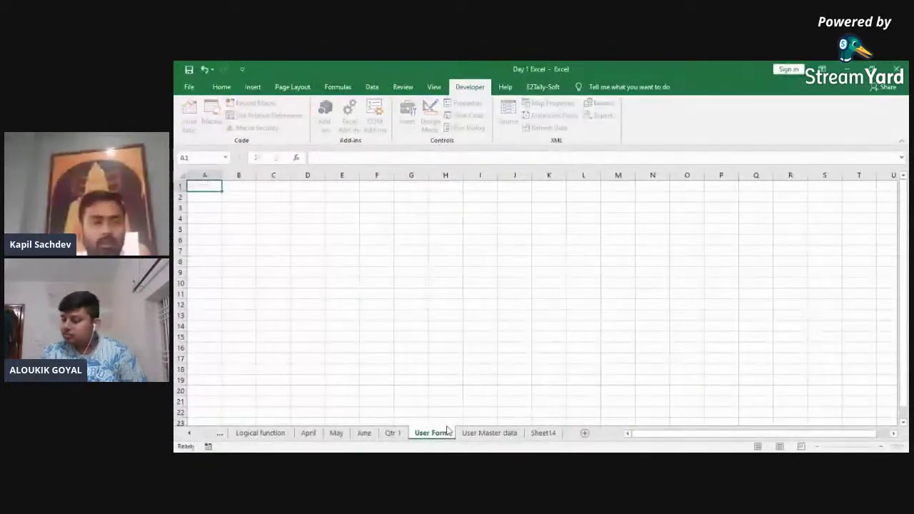
pyautogui.press('Down')
pyautogui.press('Right')
pyautogui.press('Down')
pyautogui.press('Right')
pyautogui.press('Down')
pyautogui.press('Down')
pyautogui.write('B')
pyautogui.press('BackSpace')
pyautogui.write('Name')
pyautogui.press('Tab')
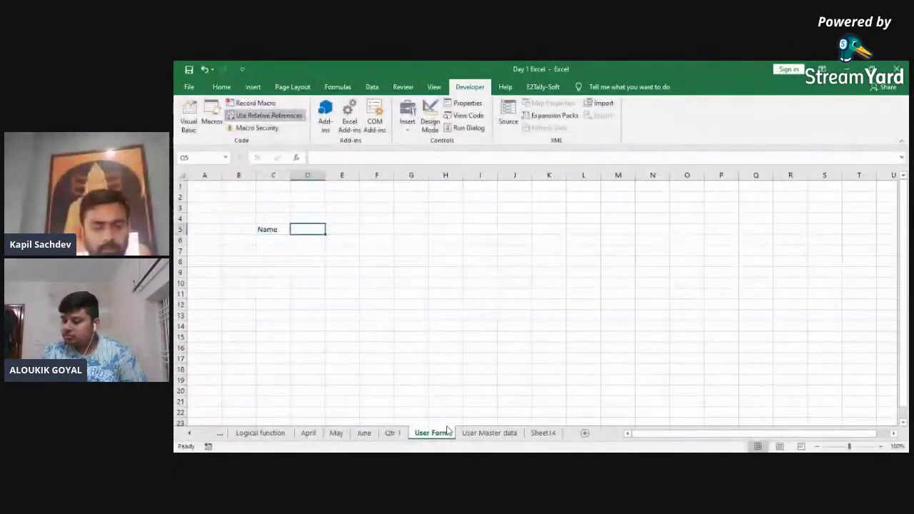
# Step: Enter the City and Mobile No headers in D5 and E5
pyautogui.write('City')
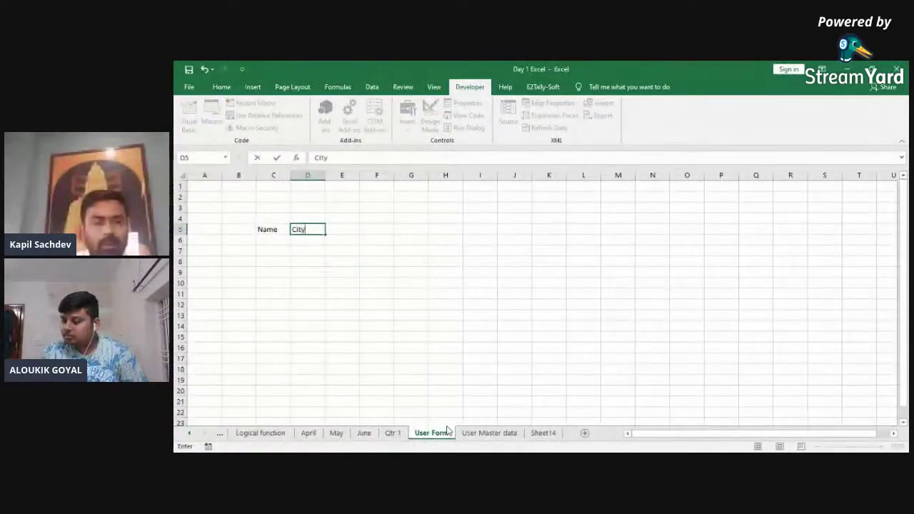
pyautogui.press('Tab')
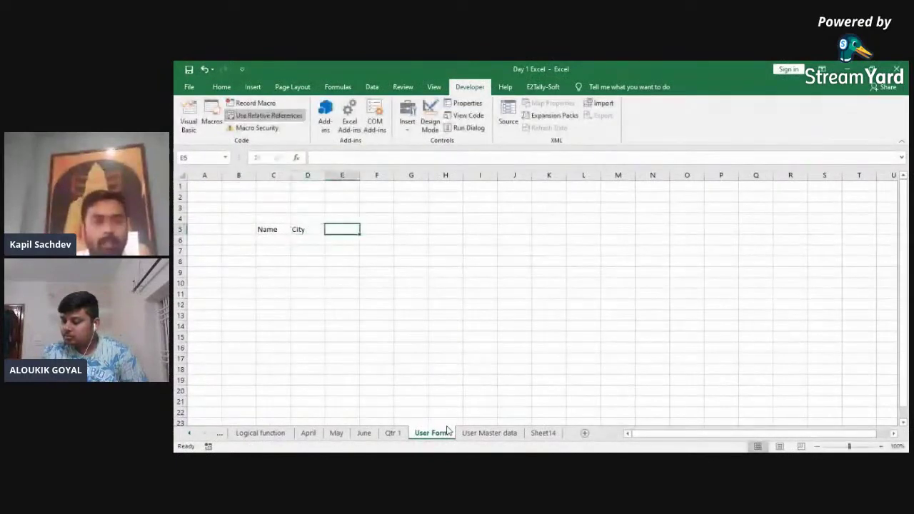
pyautogui.write('B')
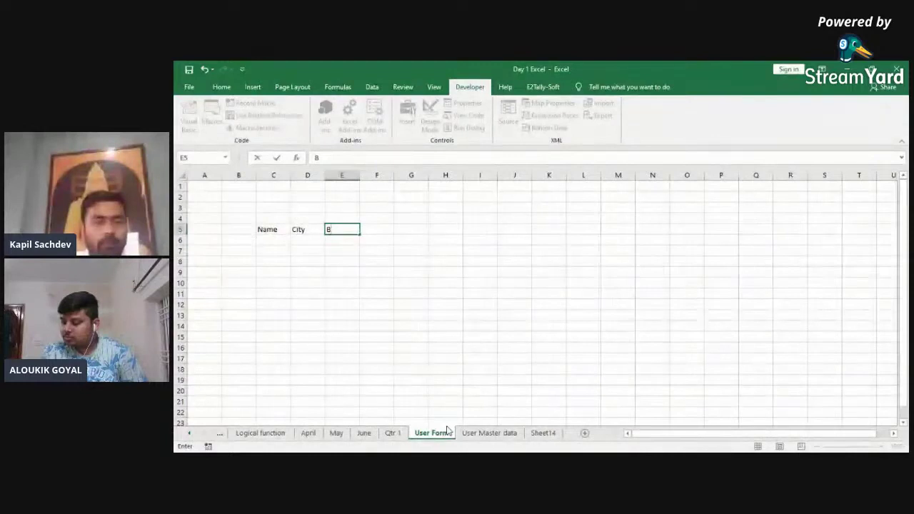
pyautogui.press('Escape')
pyautogui.press('Left')
pyautogui.press('Left')
pyautogui.press('Right')
pyautogui.press('Right')
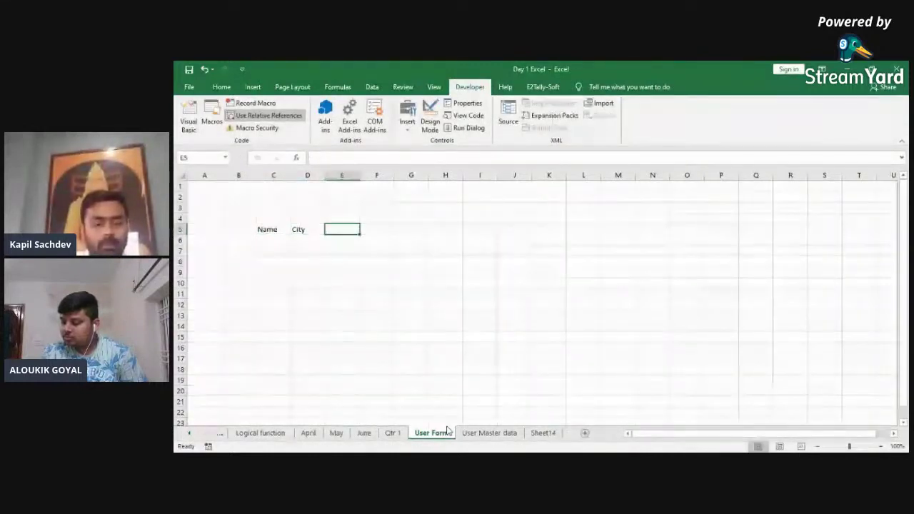
pyautogui.write('B')
pyautogui.write('obile No')
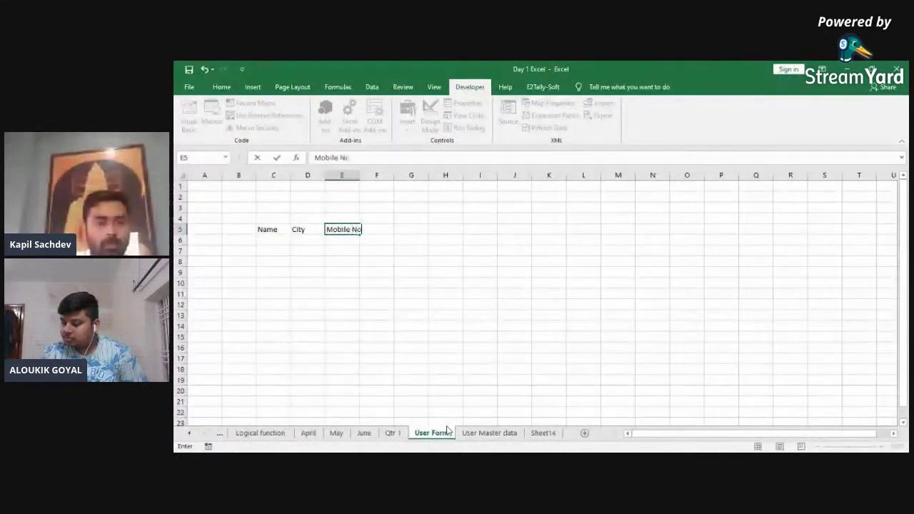
pyautogui.hotkey('ctrl', 'Return')
# Step: Replace the City header in D5 with 'State', keeping Mobile No in E5
pyautogui.hotkey('ctrl', 'space')
pyautogui.hotkey('ctrl', 'shift', '+')
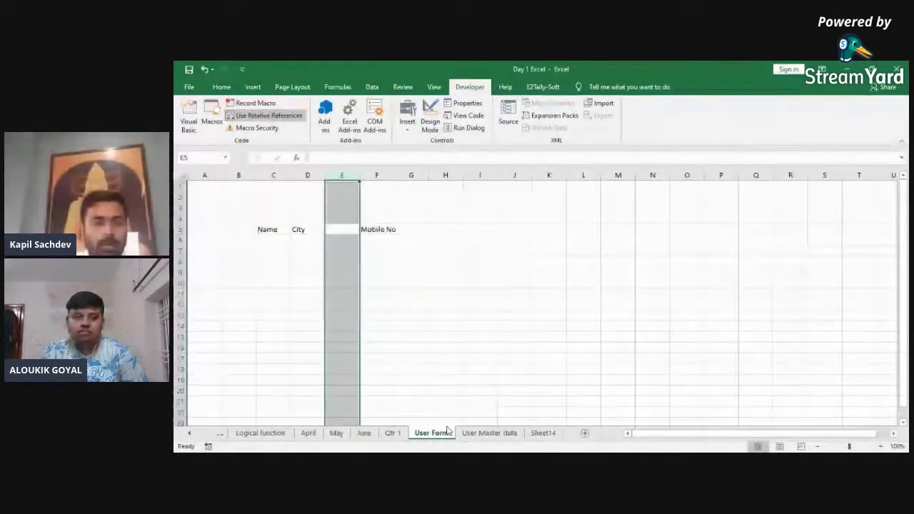
pyautogui.press('Left')
pyautogui.press('Right')
pyautogui.press('Left')
pyautogui.write('S')
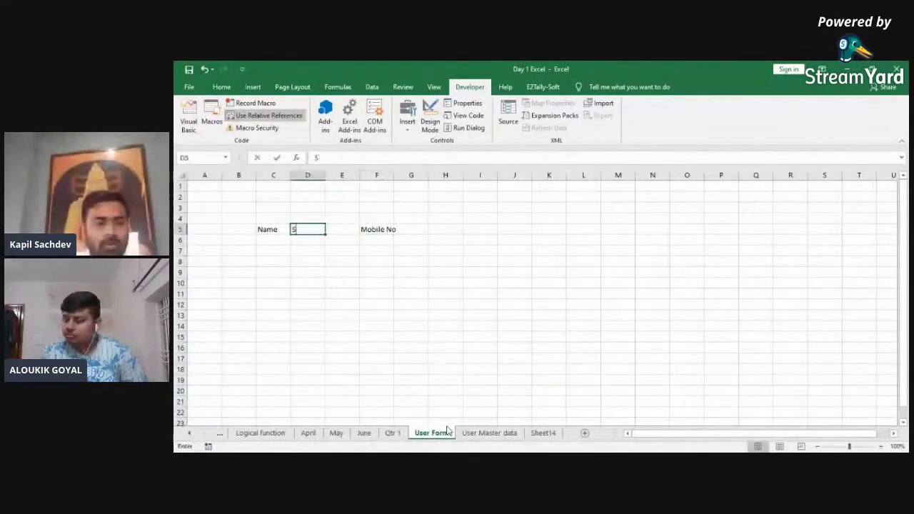
pyautogui.write('tate')
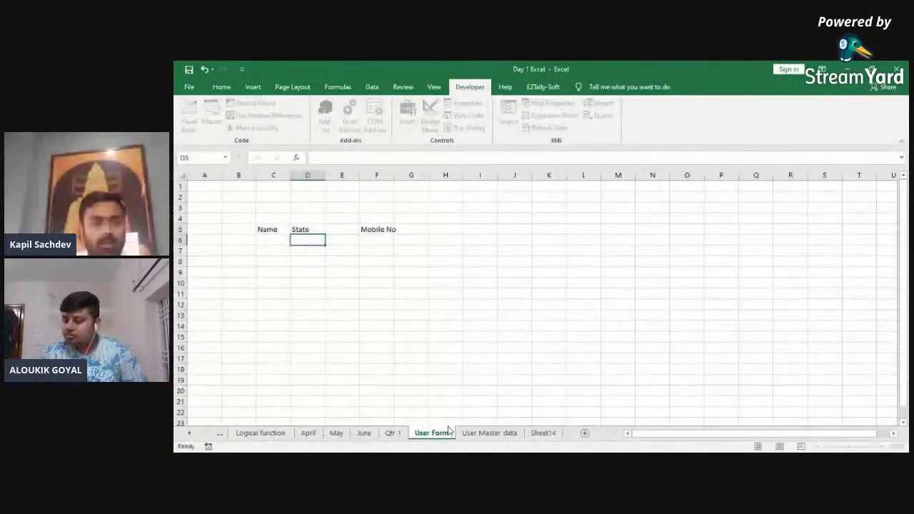
pyautogui.press('Up')
pyautogui.press('Right')
pyautogui.hotkey('ctrl', 'space')
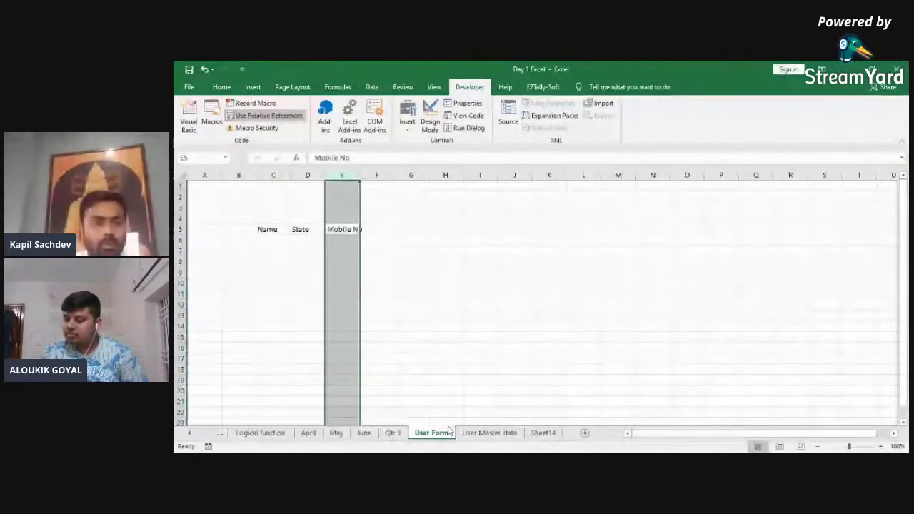
pyautogui.hotkey('ctrl', '-')
# Step: Fill the C5:E6 form block blue and set the header font size to 24
pyautogui.press('Left')
pyautogui.press('Left')
pyautogui.hotkey('shift', 'Right')
pyautogui.hotkey('shift', 'Right')
pyautogui.hotkey('shift', 'Down')
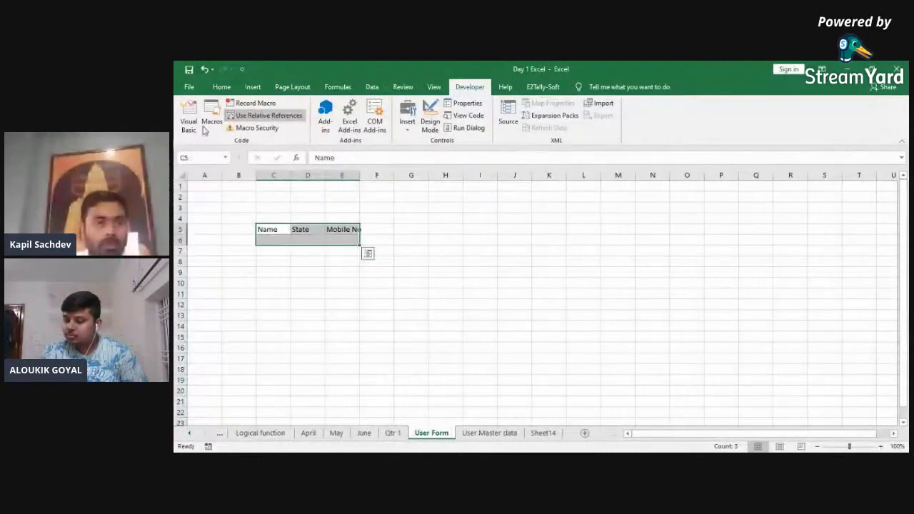
pyautogui.click(189, 86)
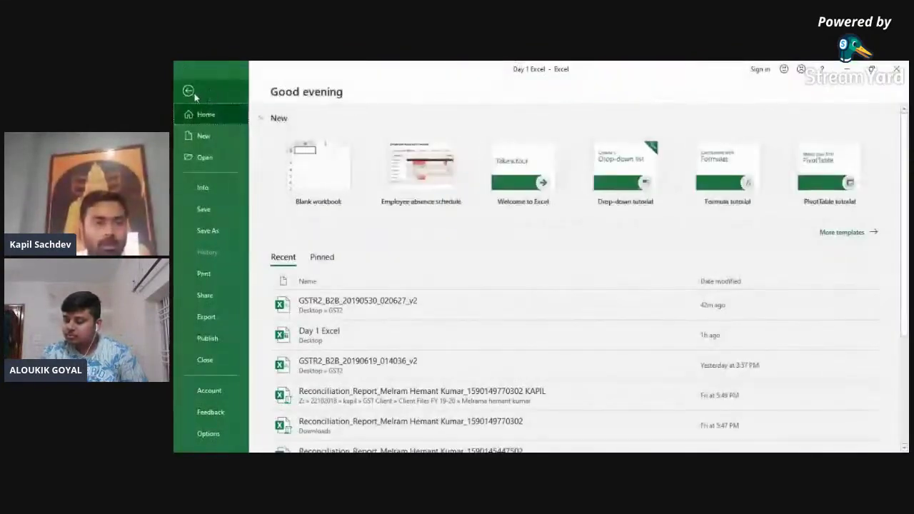
pyautogui.click(188, 91)
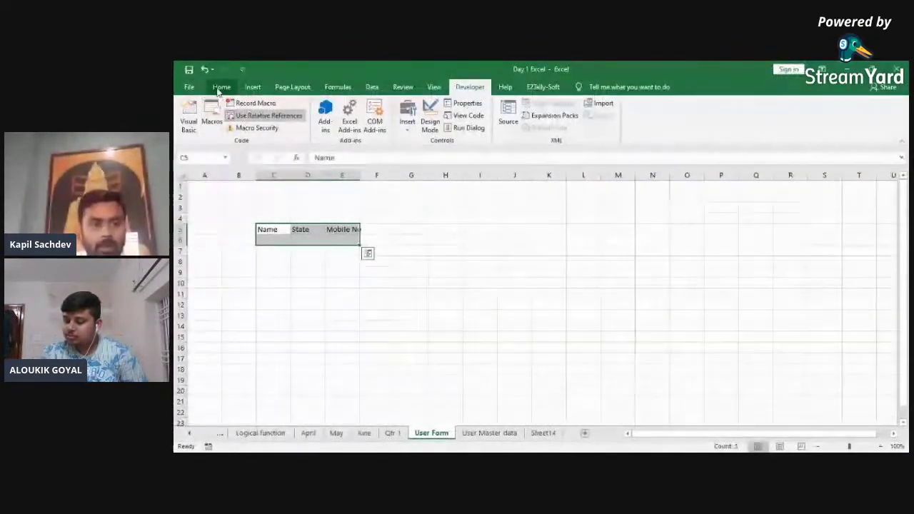
pyautogui.click(230, 91)
pyautogui.click(349, 124)
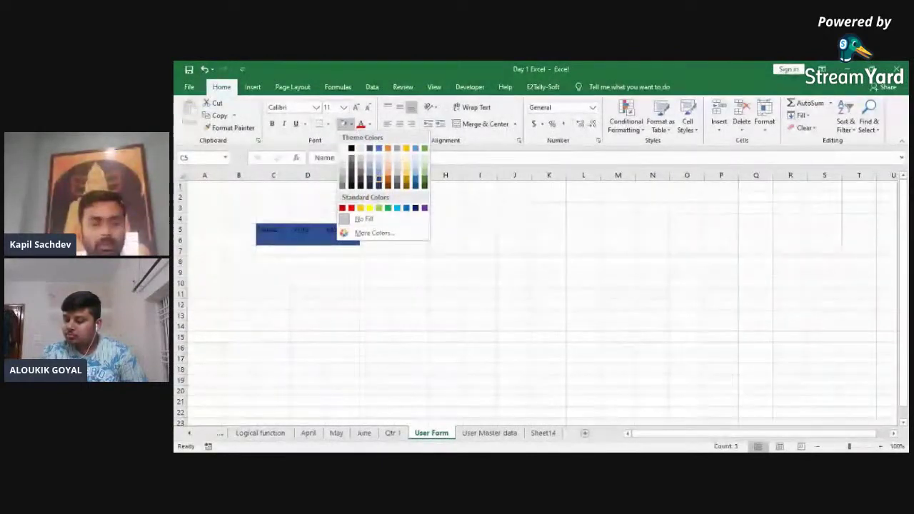
pyautogui.click(378, 178)
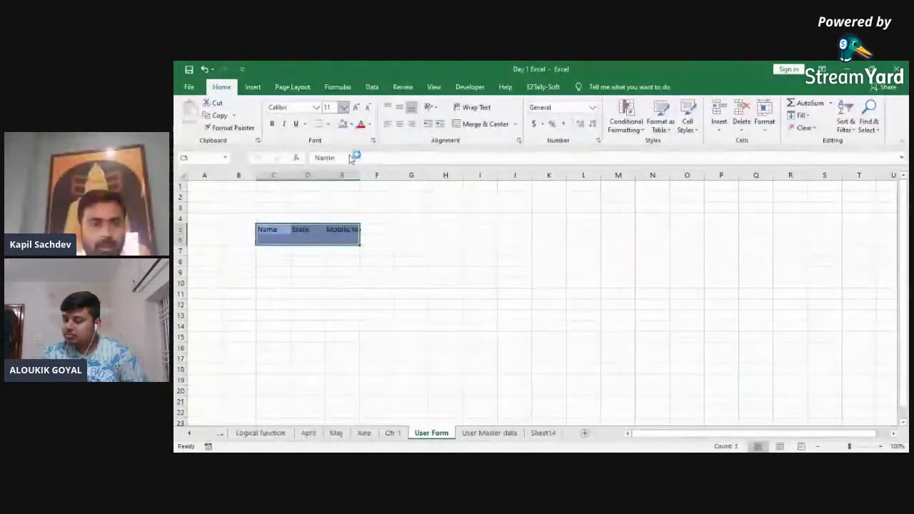
pyautogui.click(344, 107)
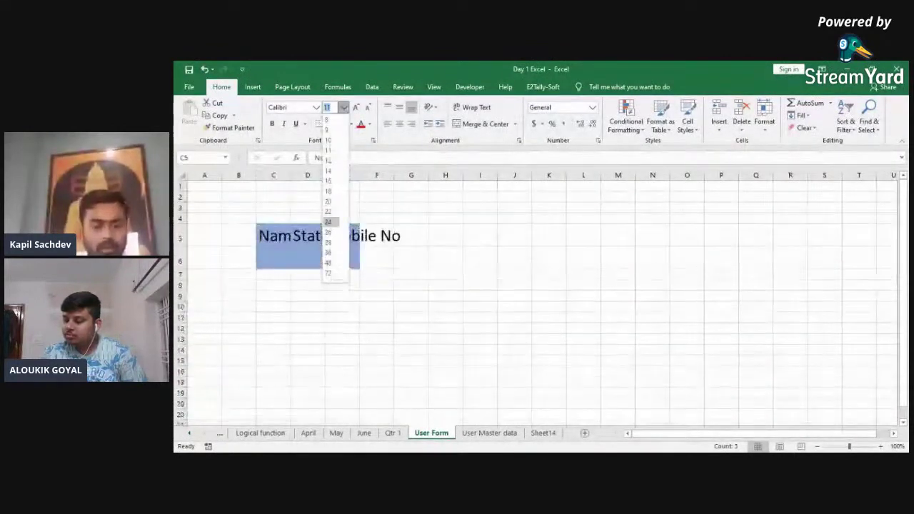
pyautogui.click(328, 221)
# Step: Widen columns C to E to fit the Name, State and Mobile No headers
pyautogui.hotkey('alt', 'h')
pyautogui.press('o')
pyautogui.press('i')
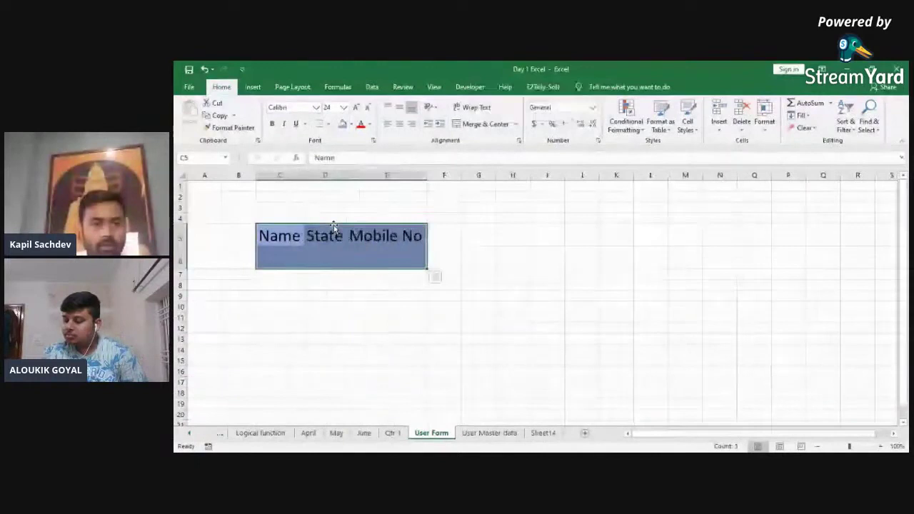
pyautogui.moveTo(348, 176); pyautogui.dragTo(370, 176)
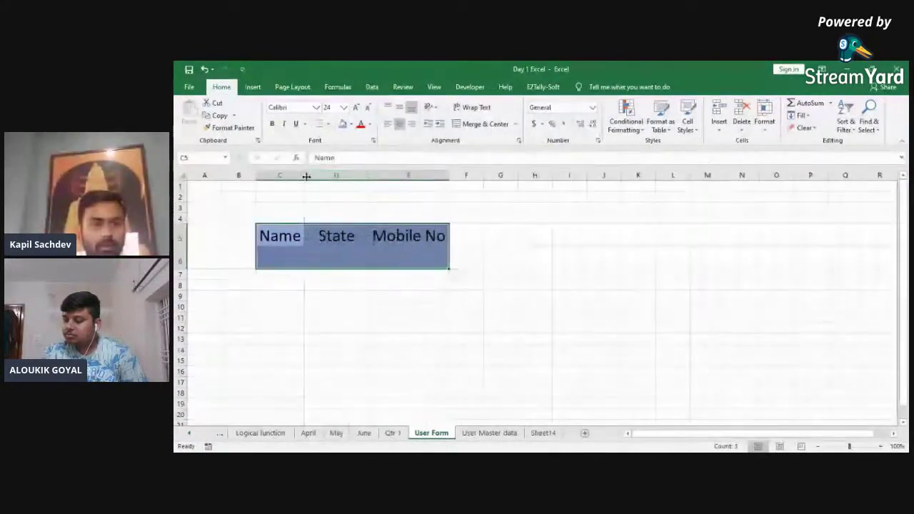
pyautogui.moveTo(306, 175); pyautogui.dragTo(333, 176)
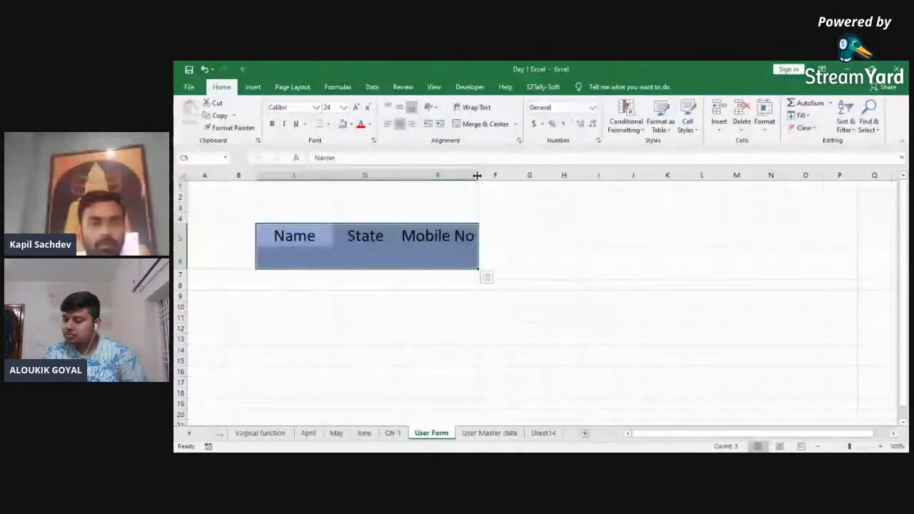
pyautogui.moveTo(477, 176); pyautogui.dragTo(517, 175)
# Step: Fill the C6:E6 entry row light blue and return to the Name header
pyautogui.click(285, 266)
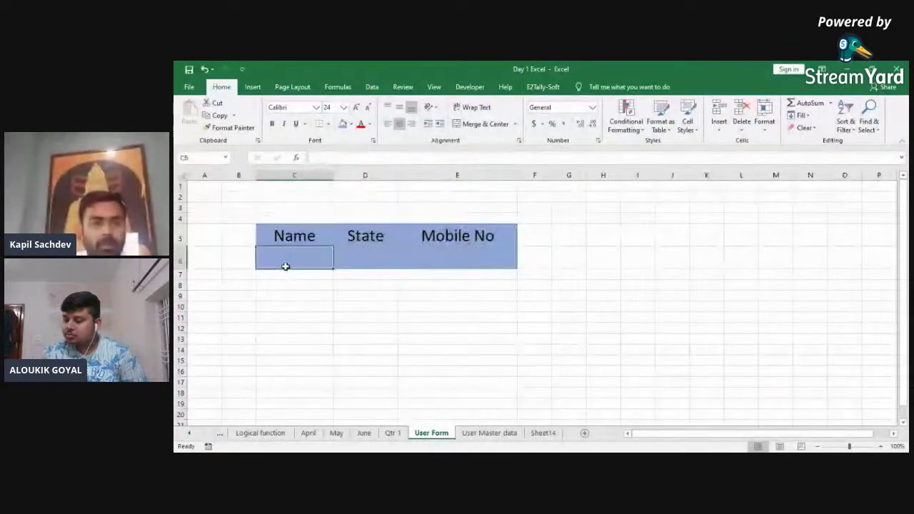
pyautogui.press('Left')
pyautogui.press('Left')
pyautogui.click(285, 265)
pyautogui.hotkey('shift', 'Right')
pyautogui.hotkey('shift', 'Right')
pyautogui.hotkey('shift', 'Right')
pyautogui.hotkey('shift', 'Left')
pyautogui.click(351, 125)
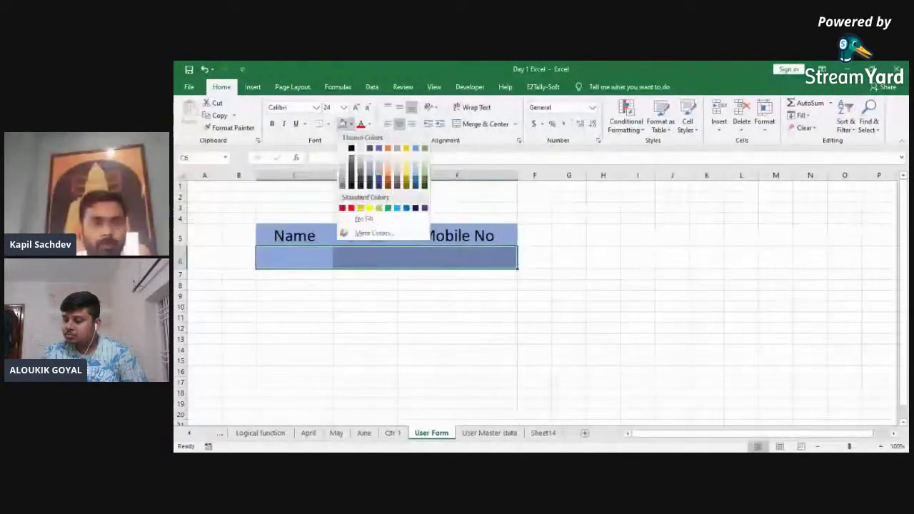
pyautogui.click(378, 157)
pyautogui.click(341, 272)
pyautogui.press('Up')
pyautogui.press('Up')
pyautogui.press('Left')
pyautogui.press('Down')
pyautogui.press('Down')
pyautogui.press('Up')
pyautogui.press('Up')
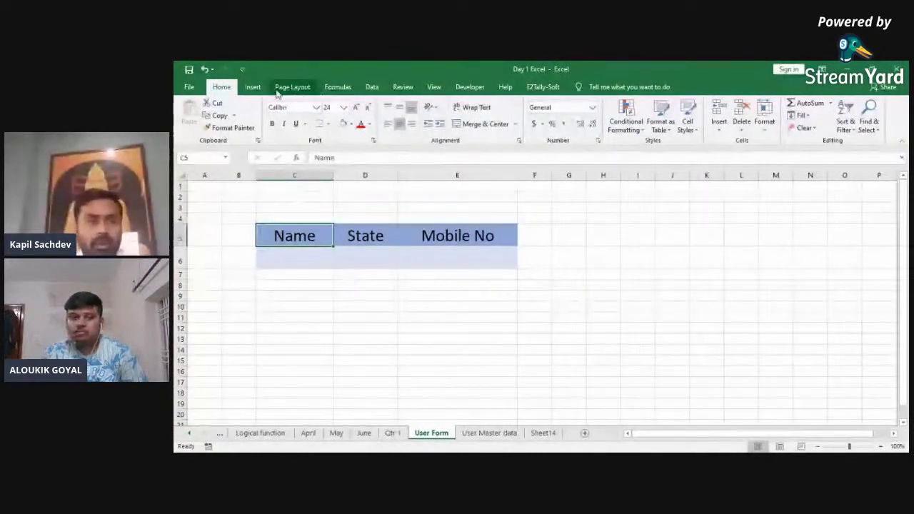
# Step: Draw a blue rectangle shape below the form near D13
pyautogui.click(254, 88)
pyautogui.click(300, 114)
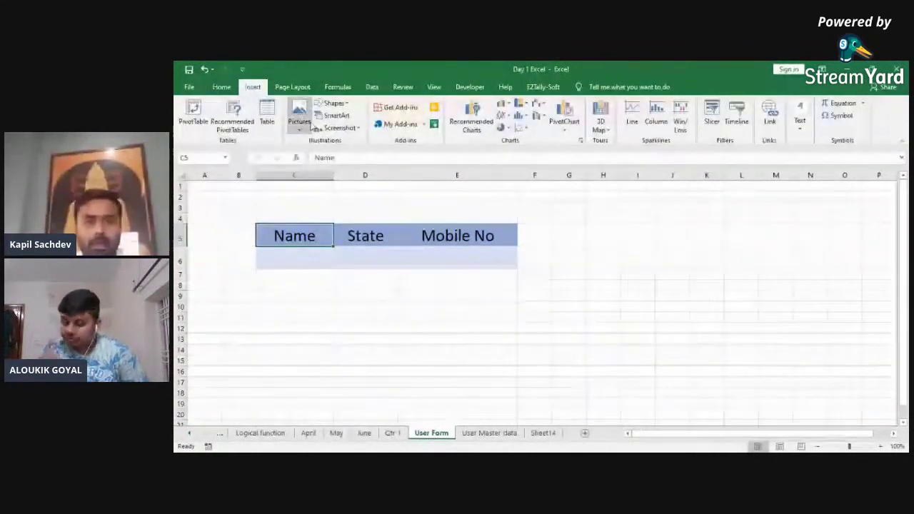
pyautogui.click(335, 103)
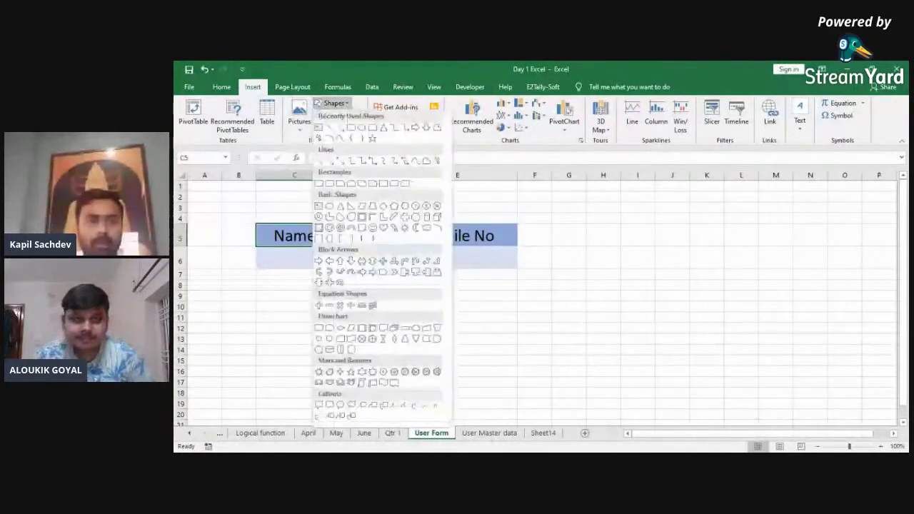
pyautogui.click(361, 127)
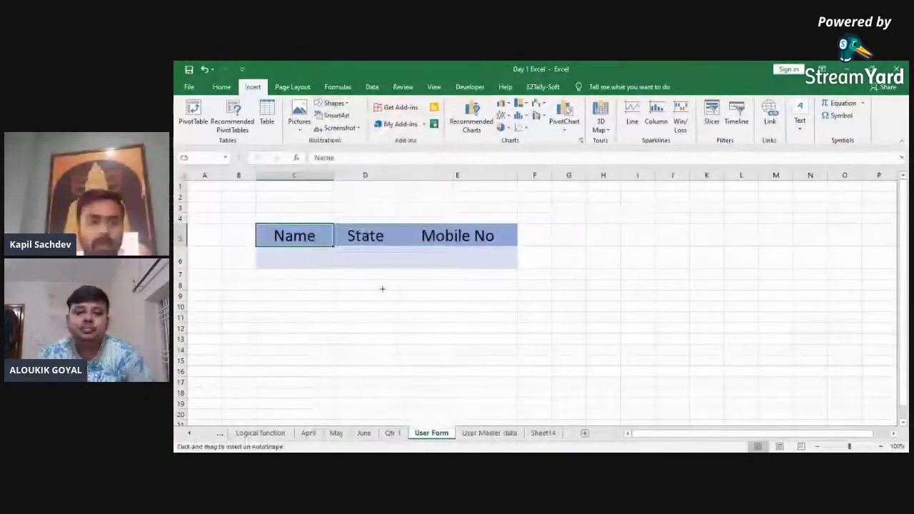
pyautogui.moveTo(349, 344); pyautogui.dragTo(409, 357)
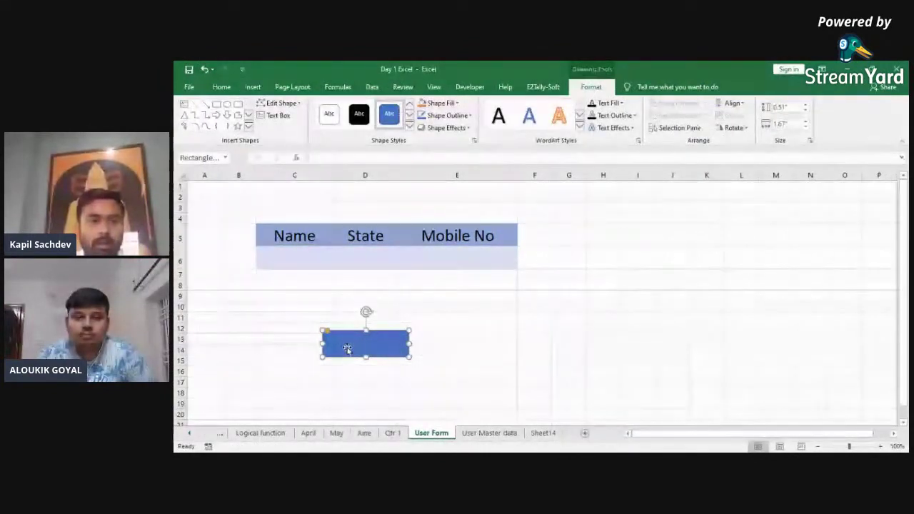
# Step: Label the rectangle 'save', shrink it to button size, and select the form headers
pyautogui.click(285, 118)
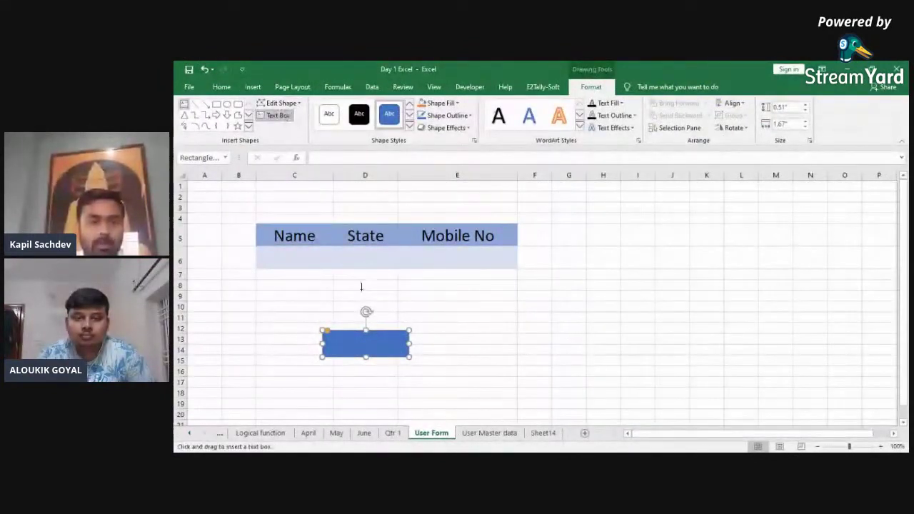
pyautogui.press('Escape')
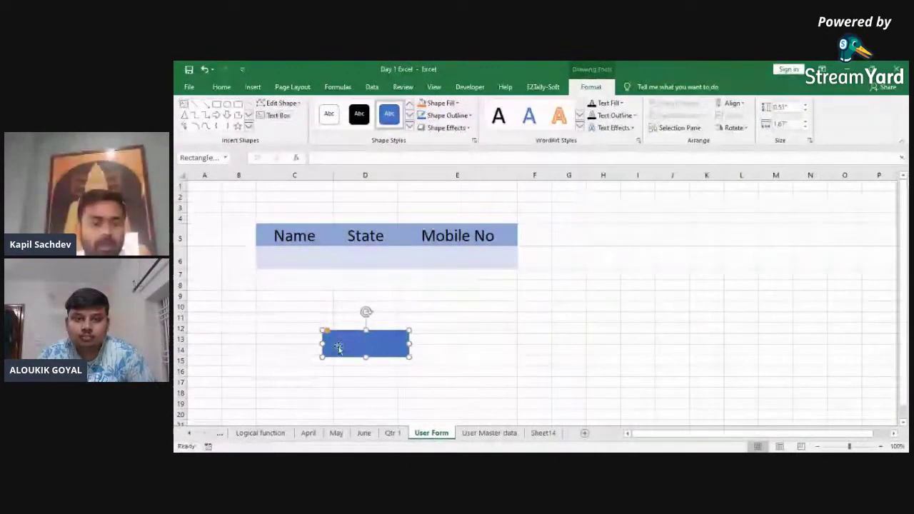
pyautogui.write('save')
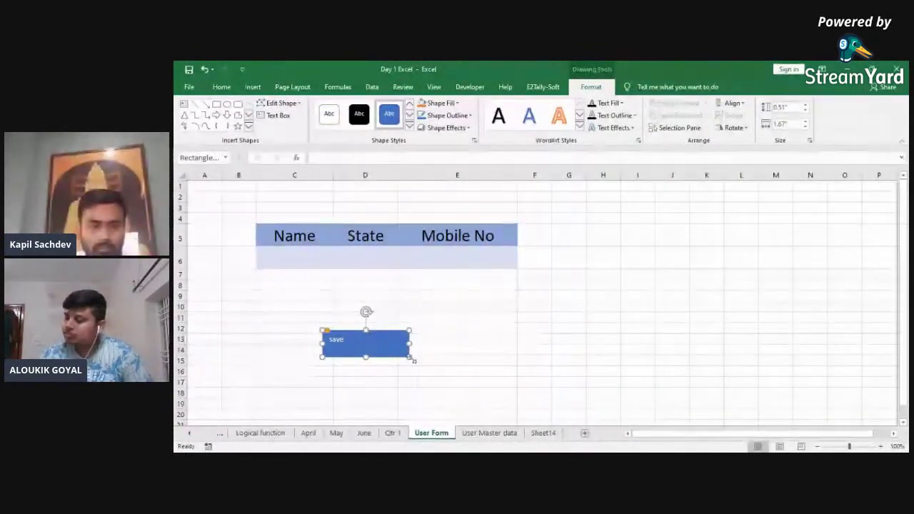
pyautogui.moveTo(408, 356); pyautogui.dragTo(394, 346)
pyautogui.click(443, 340)
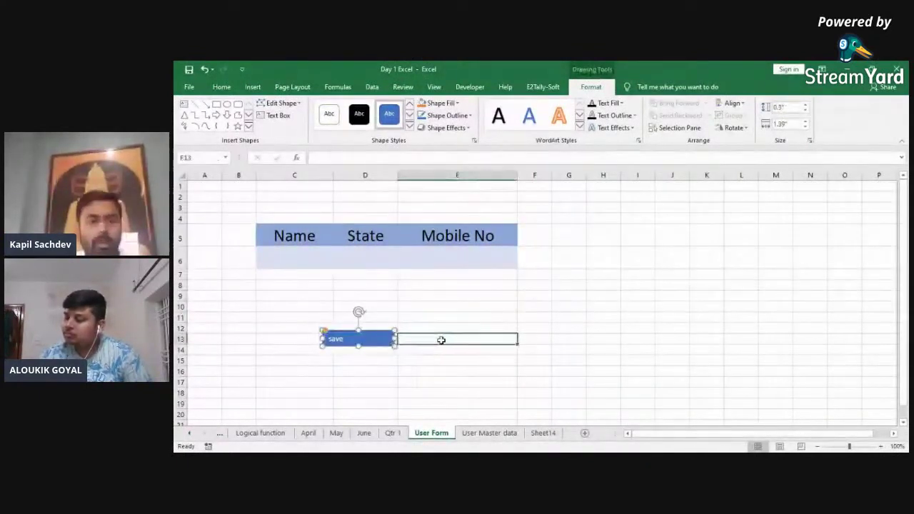
pyautogui.moveTo(292, 265); pyautogui.dragTo(374, 247)
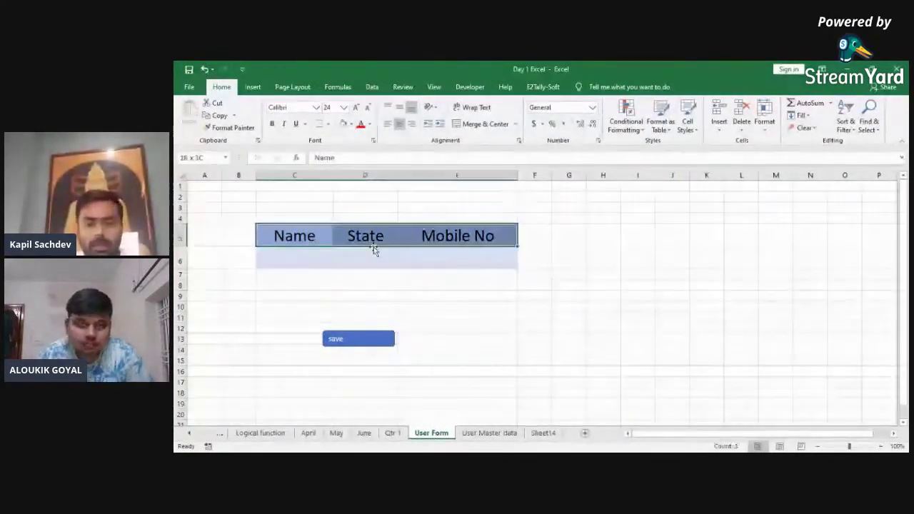
# Step: Copy the Name, State and Mobile No headers to User Master data, undoing the formatted paste
pyautogui.hotkey('ctrl', 'c')
pyautogui.hotkey('ctrl', 'pagedown')
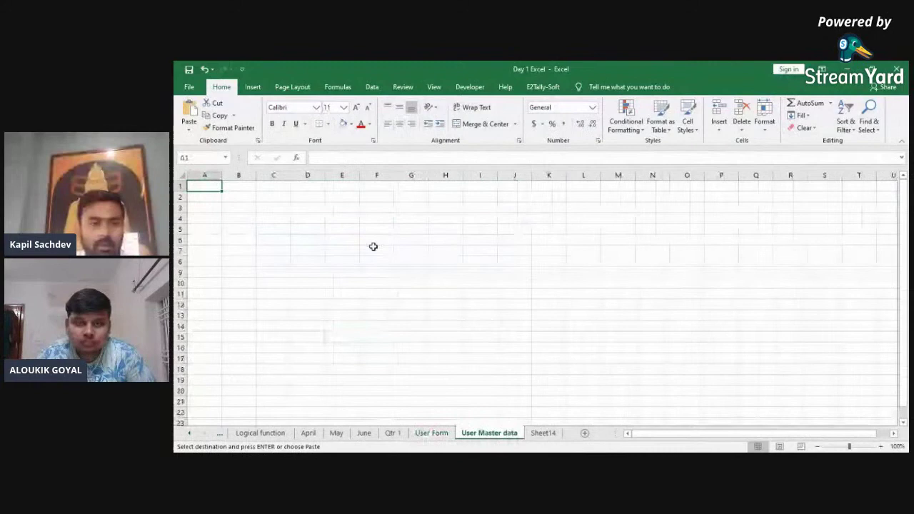
pyautogui.hotkey('ctrl', 'v')
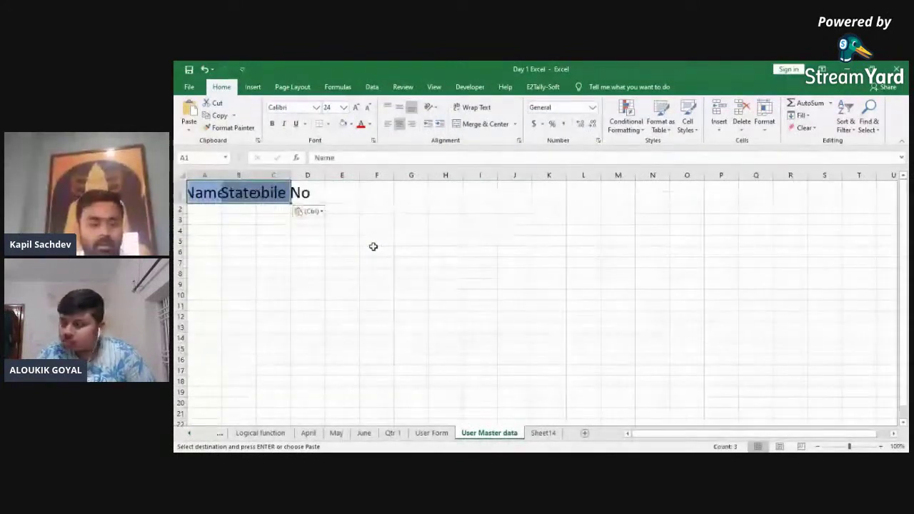
pyautogui.press('Escape')
pyautogui.hotkey('alt', 'e')
pyautogui.write('sv')
pyautogui.press('Return')
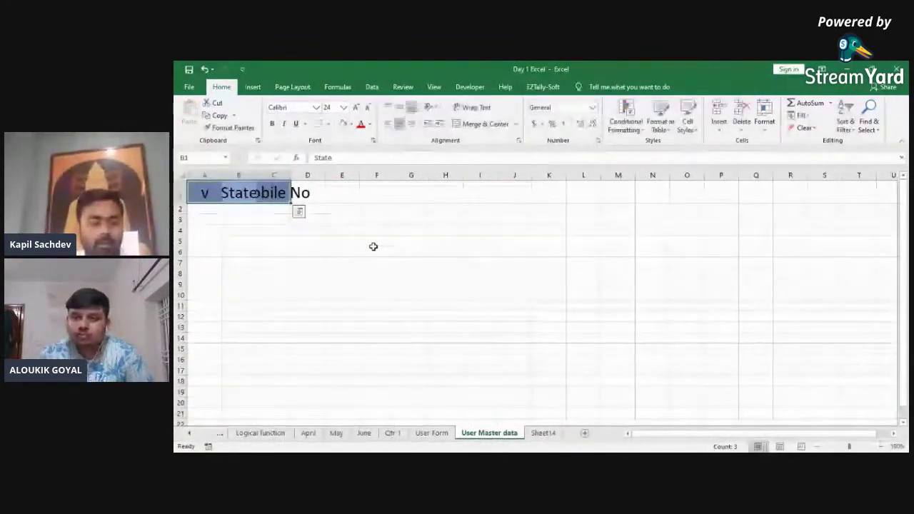
pyautogui.hotkey('ctrl', 'z')
pyautogui.hotkey('ctrl', 'q')
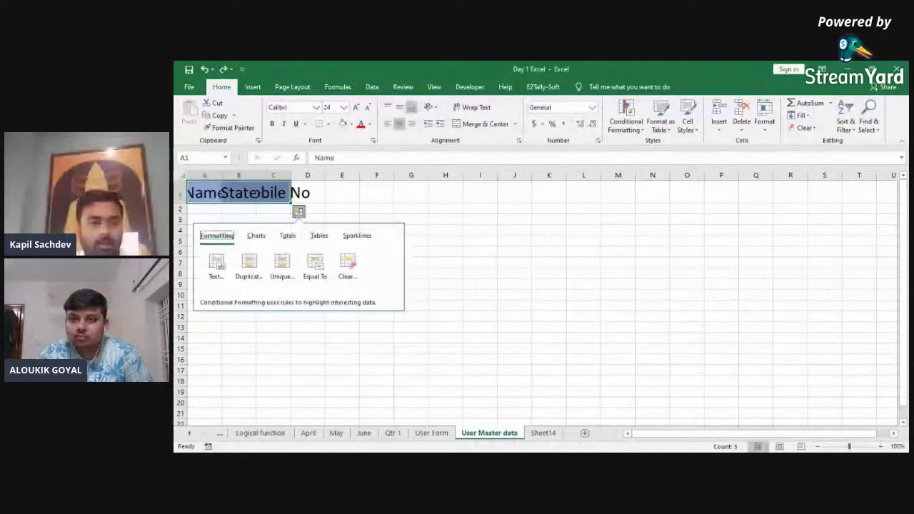
pyautogui.press('Escape')
pyautogui.hotkey('ctrl', 'z')
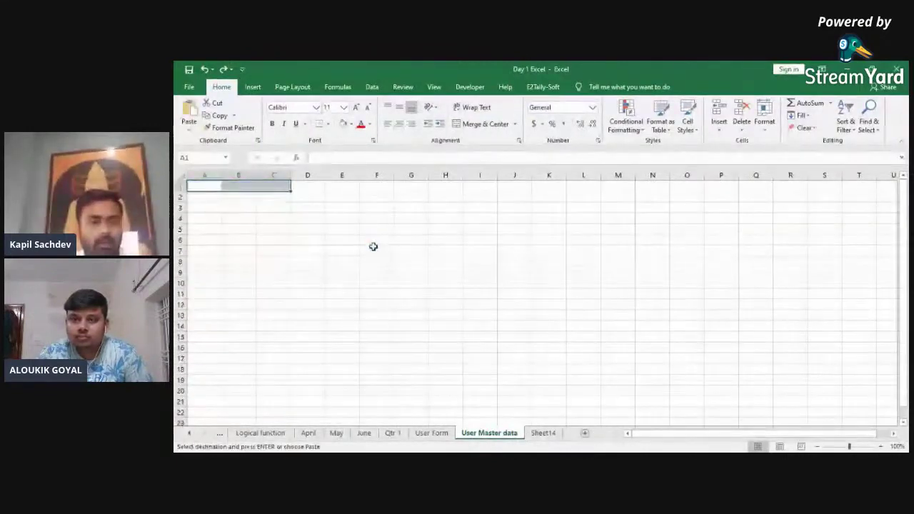
# Step: Paste the headers into A1:C1 as values only and return to User Form
pyautogui.hotkey('alt', 'e')
pyautogui.press('s')
pyautogui.press('v')
pyautogui.press('Return')
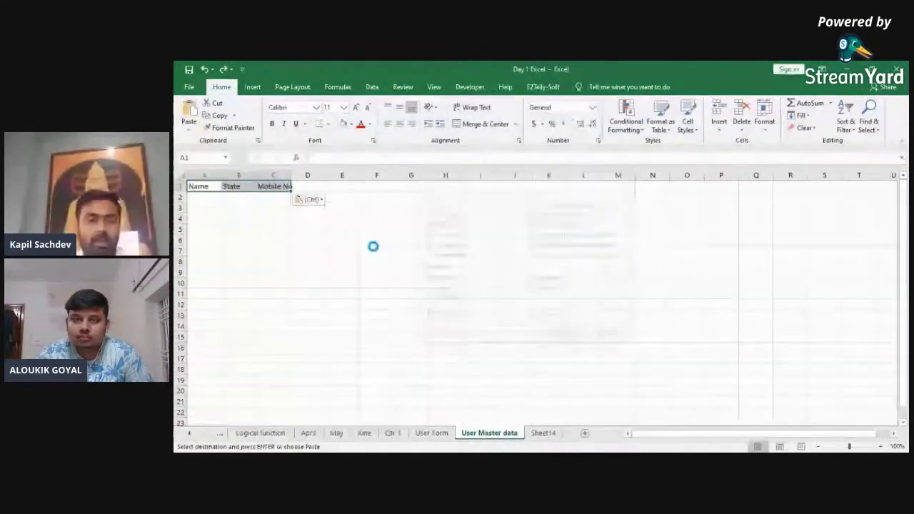
pyautogui.hotkey('ctrl', 'pageup')
pyautogui.click(373, 248)
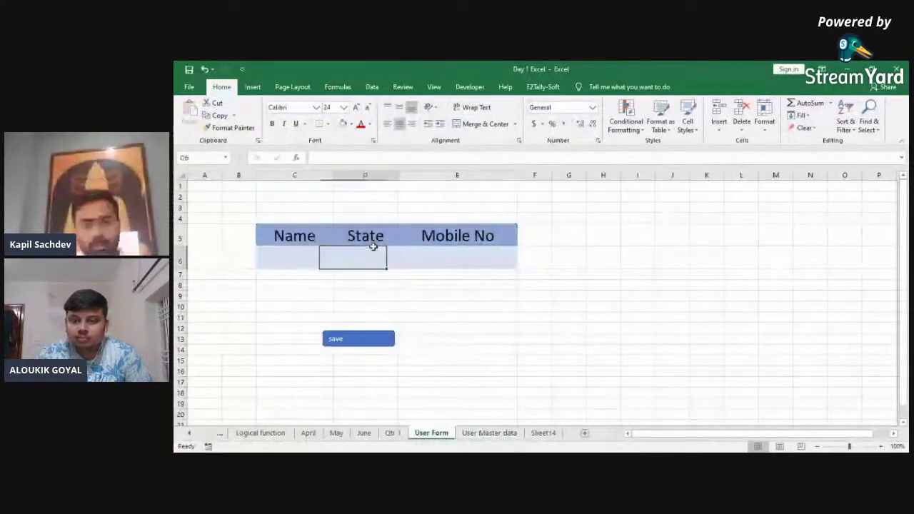
# Step: Enter a name, state CG and a mobile number in C6:E6, then click save
pyautogui.press('Down')
pyautogui.press('Down')
pyautogui.press('Down')
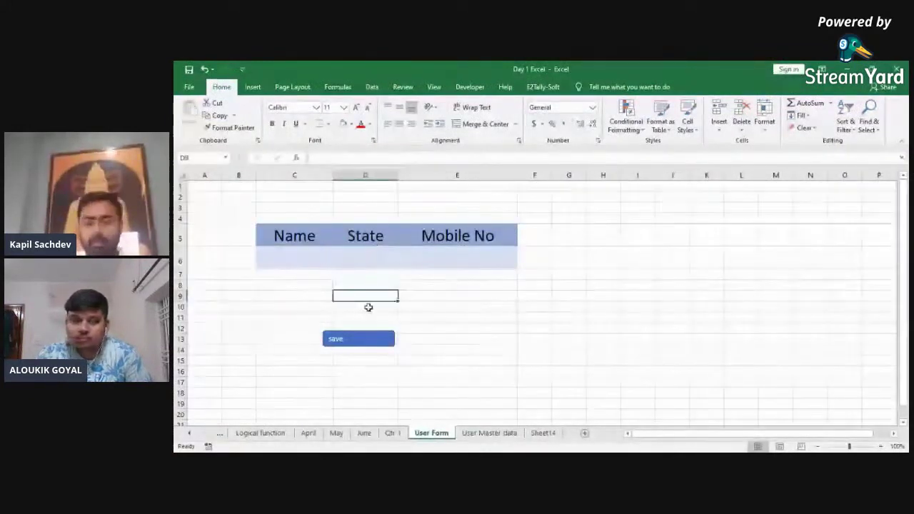
pyautogui.click(352, 342)
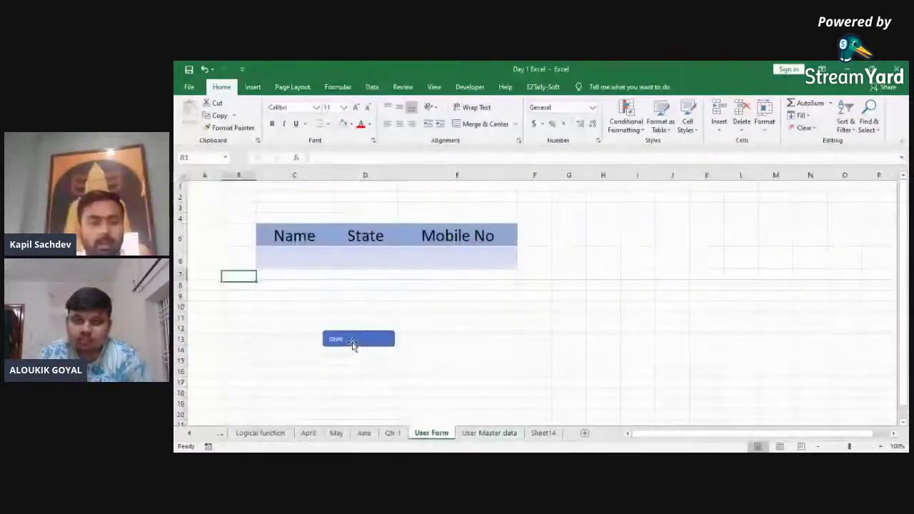
pyautogui.write('Kapil')
pyautogui.press('Tab')
pyautogui.write('C')
pyautogui.press('Tab')
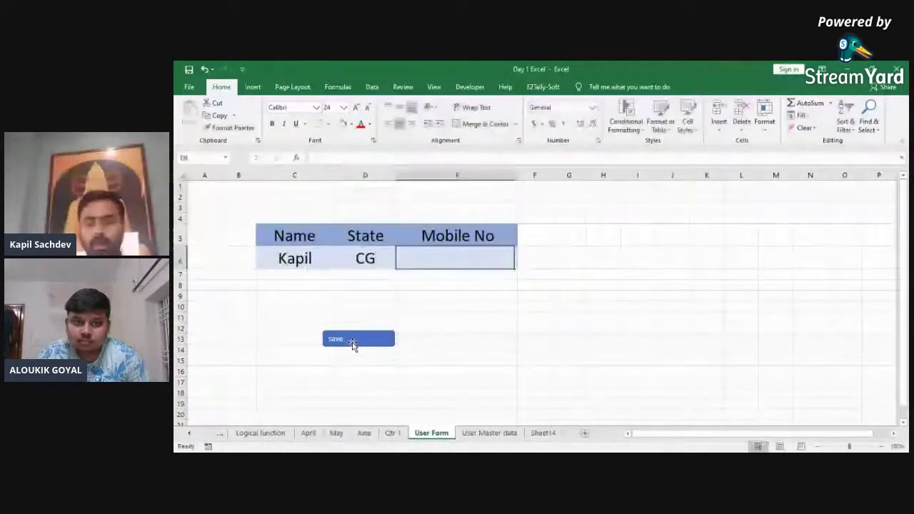
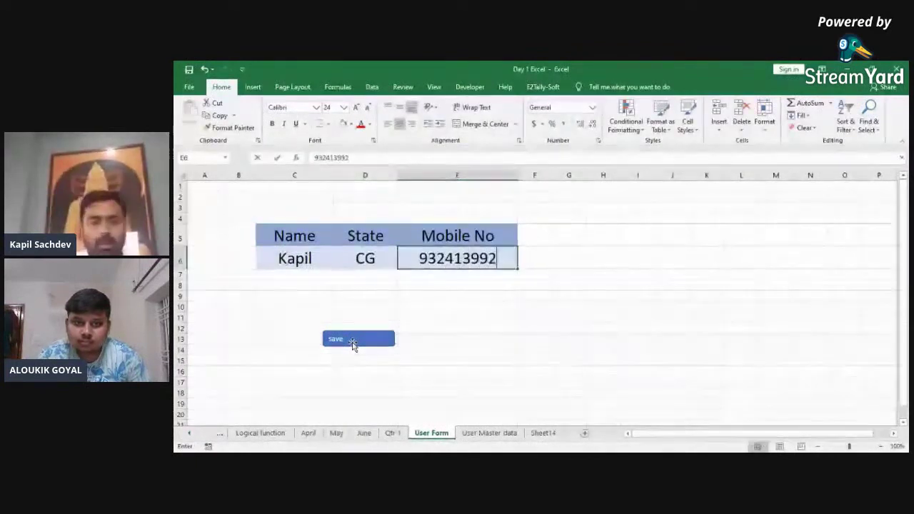
pyautogui.press('Return')
pyautogui.press('Left')
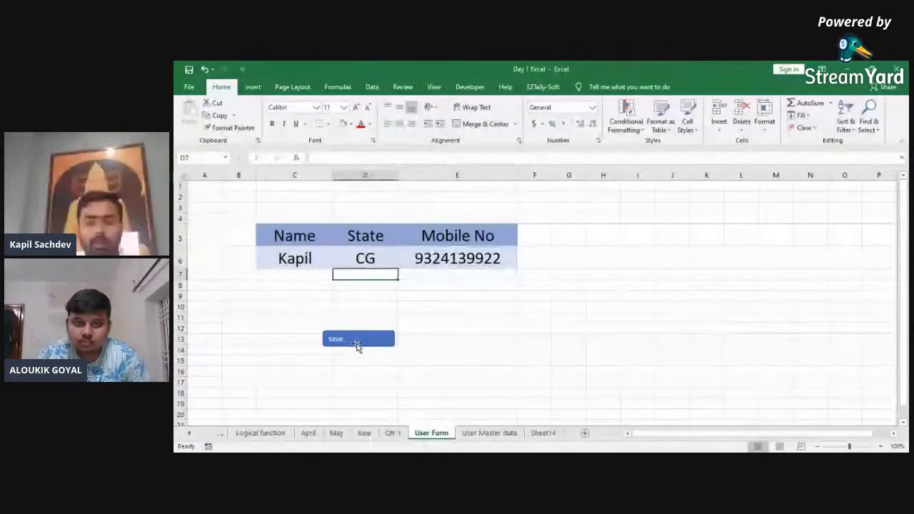
pyautogui.click(359, 341)
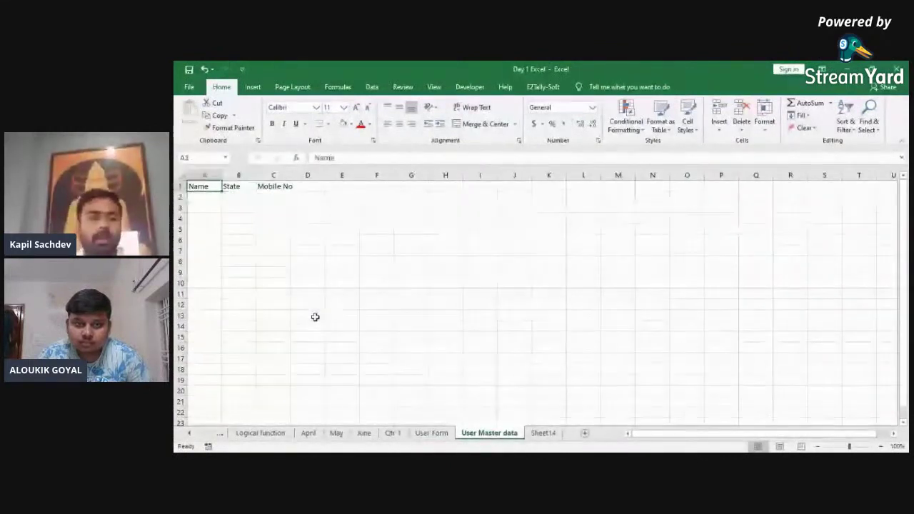
# Step: Widen columns A–C on User Master data to fit the headers, then return to User Form
pyautogui.click(266, 187)
pyautogui.moveTo(257, 173); pyautogui.dragTo(236, 174)
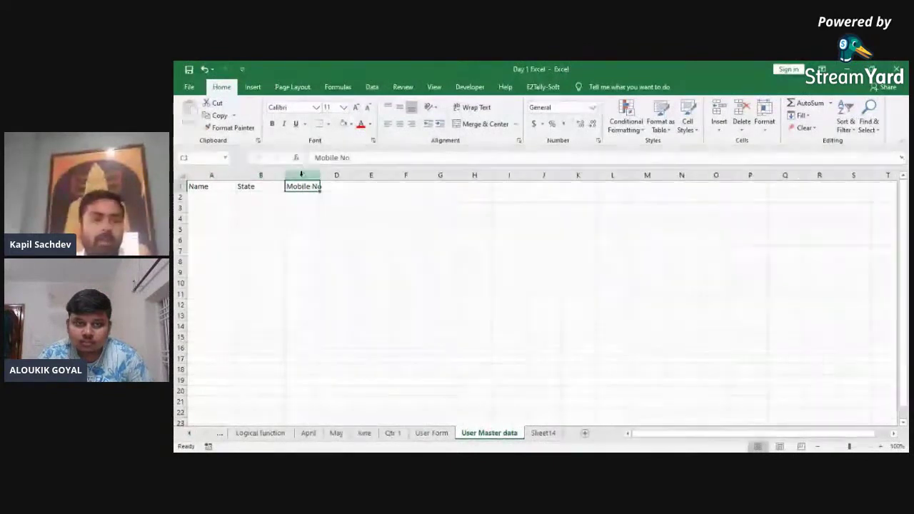
pyautogui.moveTo(323, 175); pyautogui.dragTo(349, 175)
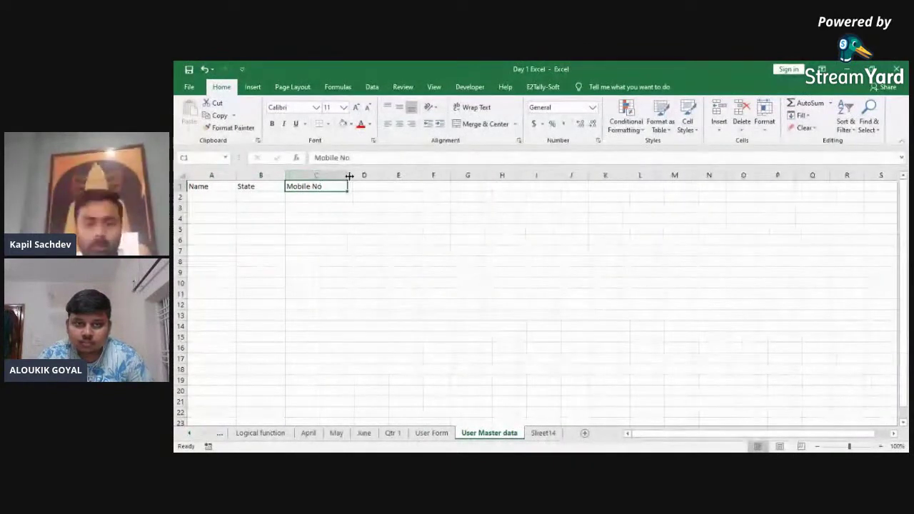
pyautogui.hotkey('ctrl', 'pageup')
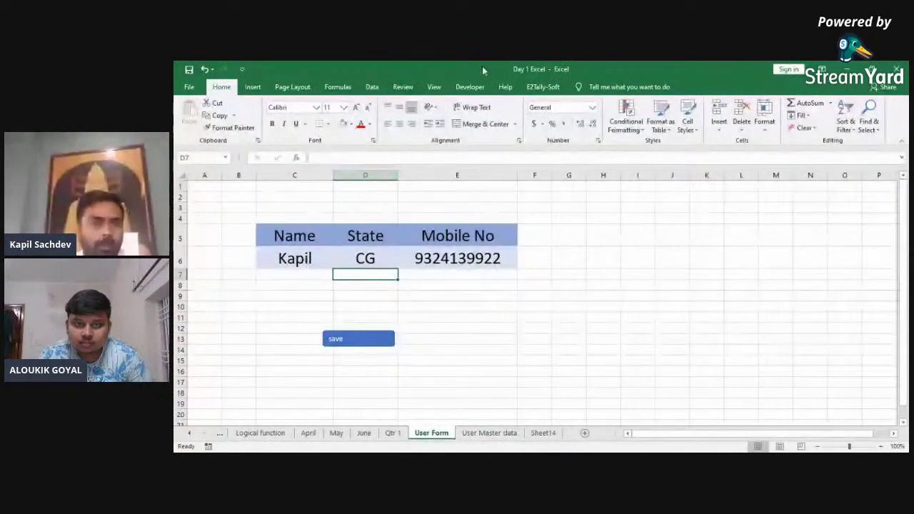
# Step: On the Developer tab, look over the Record Macro and relative-reference options without starting
pyautogui.click(470, 86)
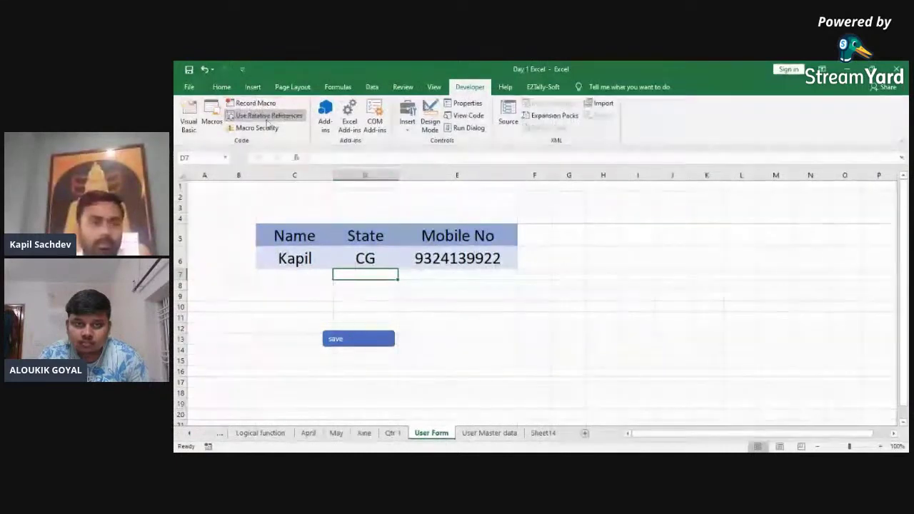
pyautogui.click(255, 103)
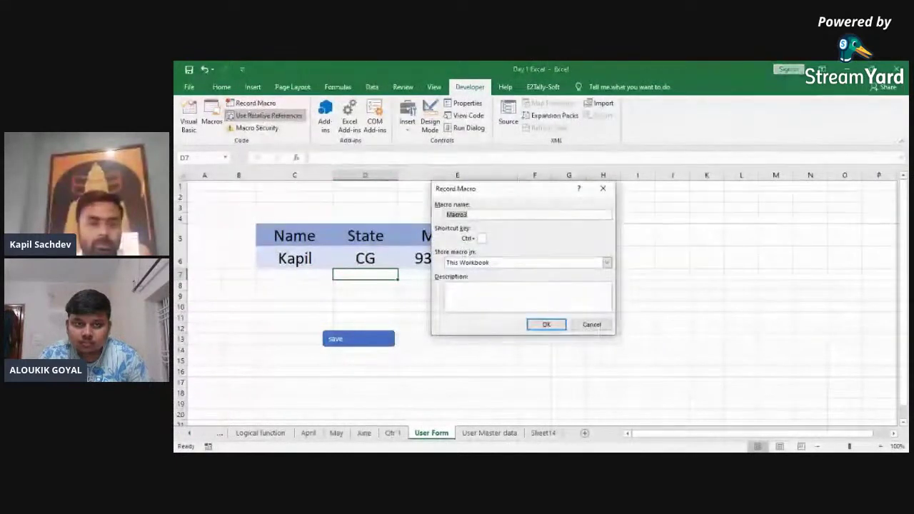
pyautogui.click(591, 324)
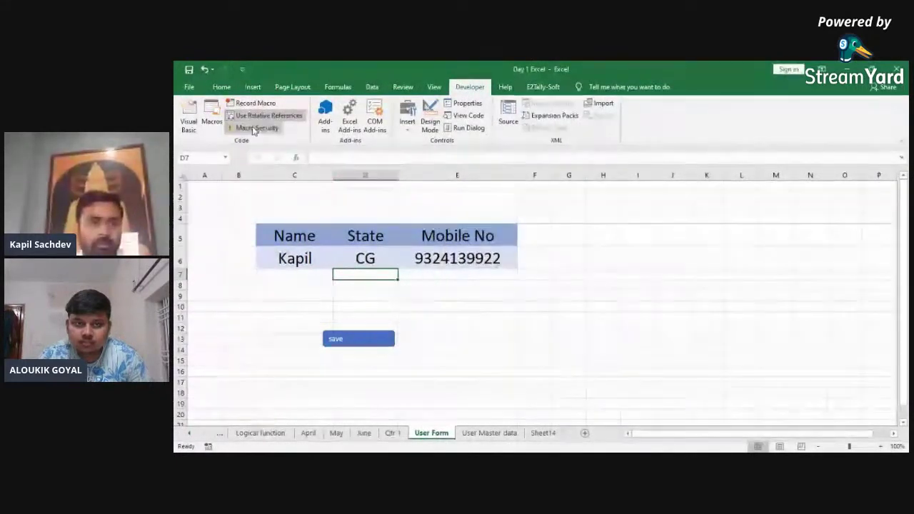
pyautogui.click(255, 103)
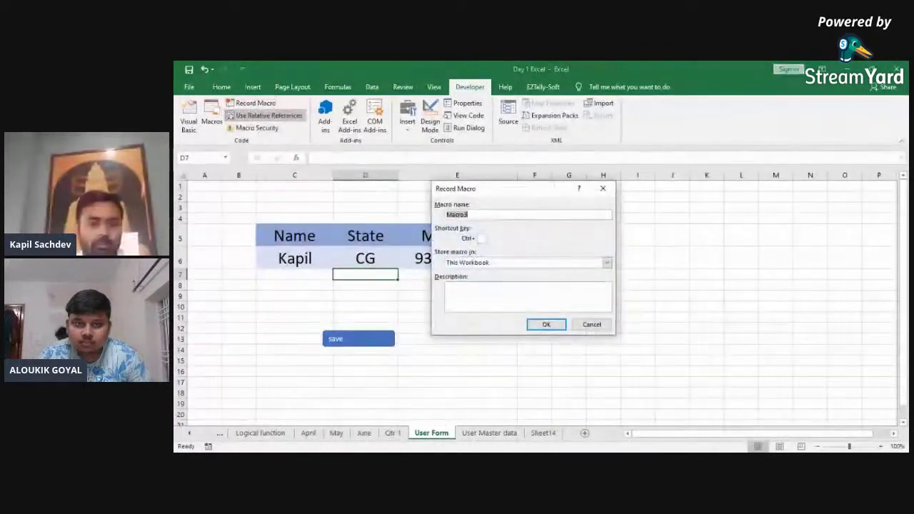
pyautogui.click(591, 324)
pyautogui.click(488, 432)
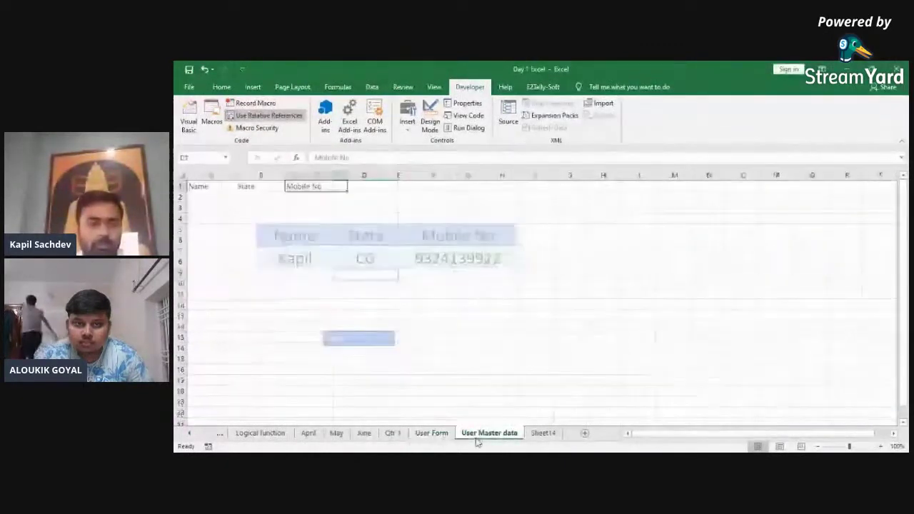
pyautogui.click(432, 433)
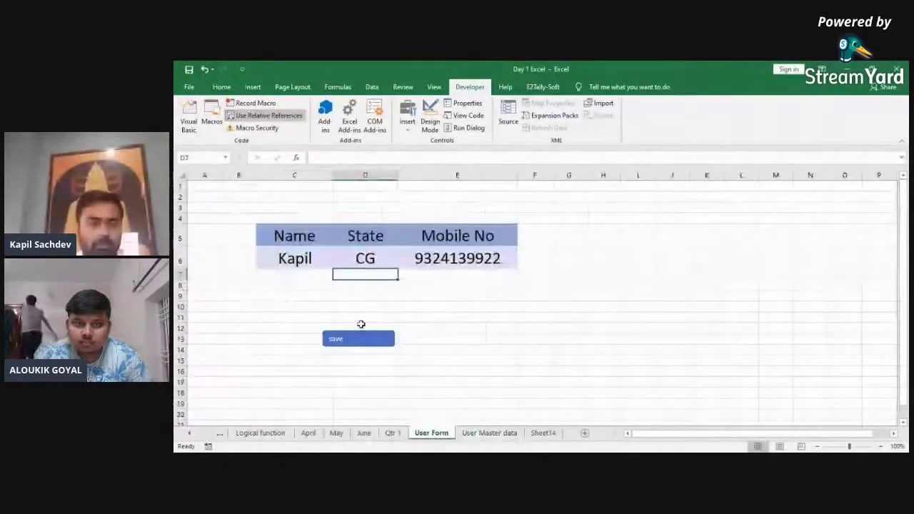
pyautogui.rightClick(255, 120)
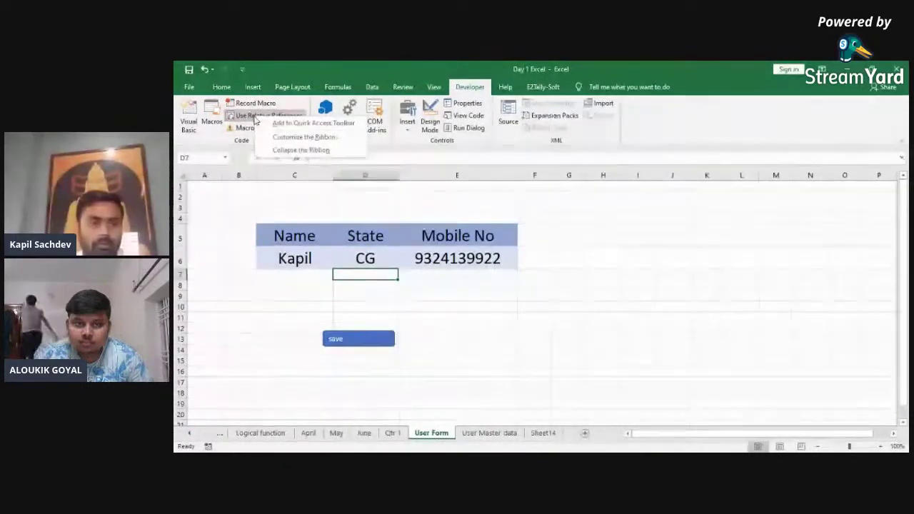
pyautogui.press('Escape')
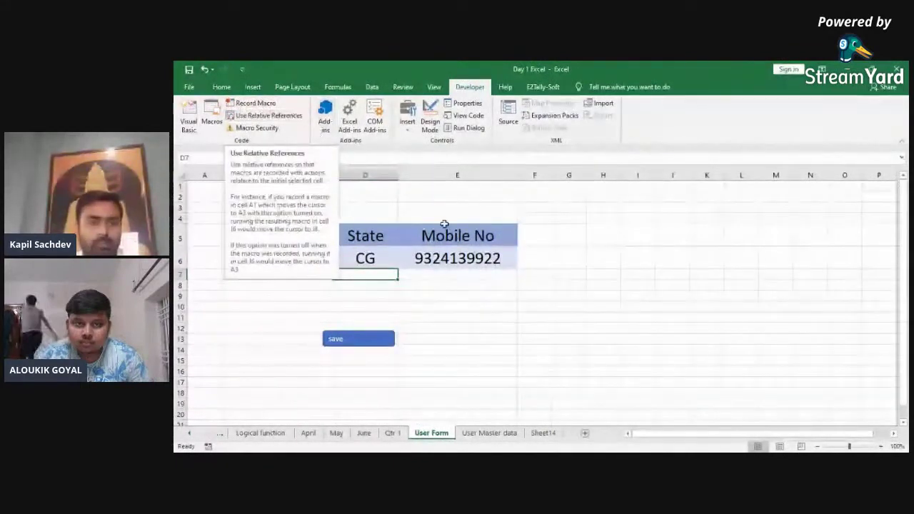
# Step: Save the workbook as macro-free and bring up the Record Macro settings
pyautogui.click(514, 241)
pyautogui.hotkey('ctrl', 's')
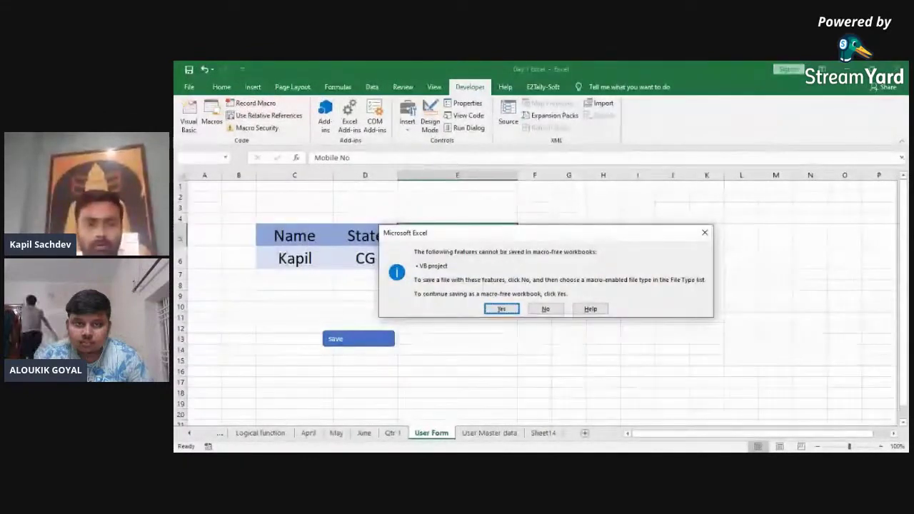
pyautogui.press('Return')
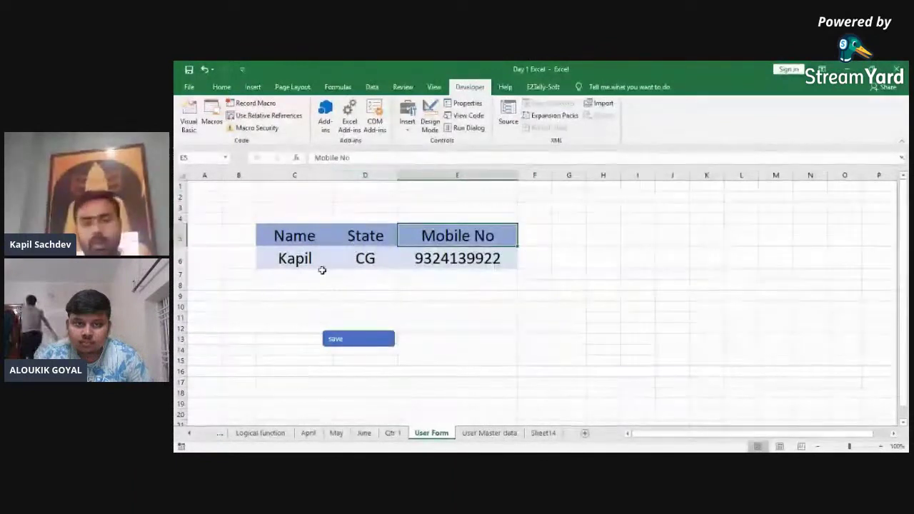
pyautogui.click(255, 105)
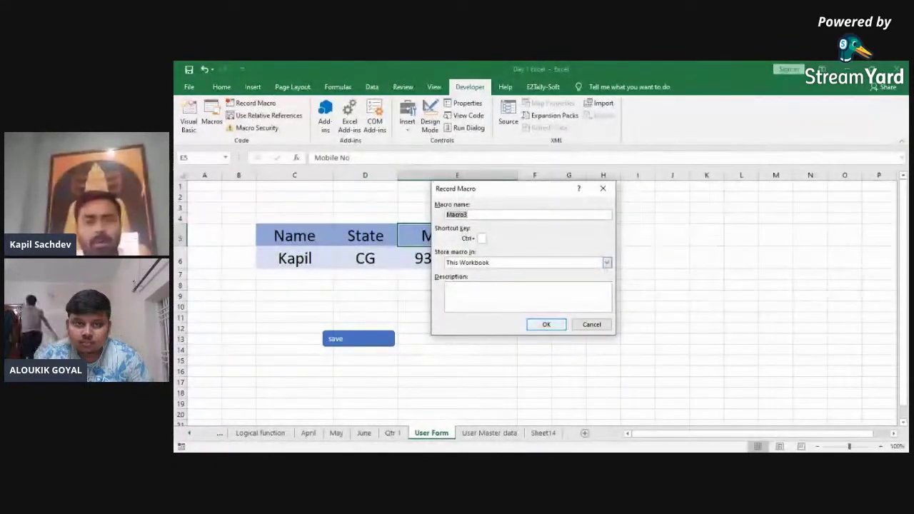
# Step: Start recording Macro3 and copy the form entry row C6:E6
pyautogui.click(545, 324)
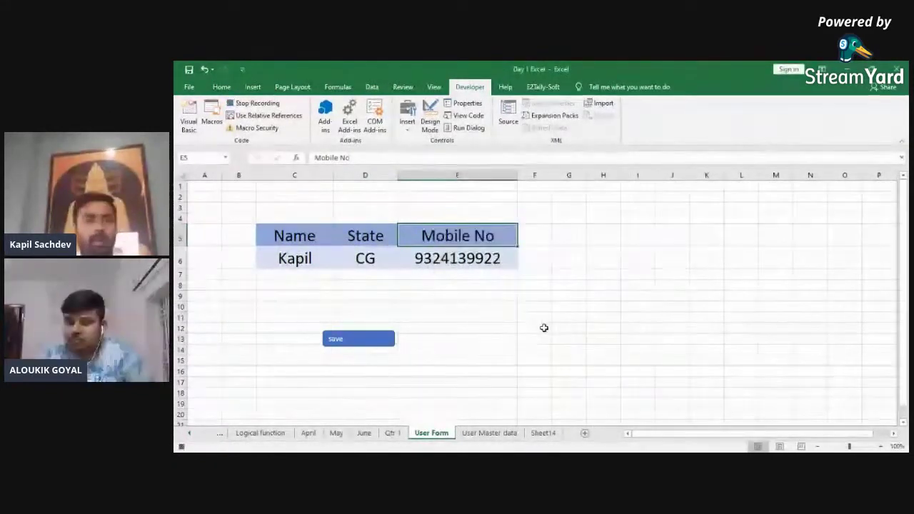
pyautogui.click(287, 255)
pyautogui.hotkey('shift', 'Right')
pyautogui.hotkey('shift', 'Right')
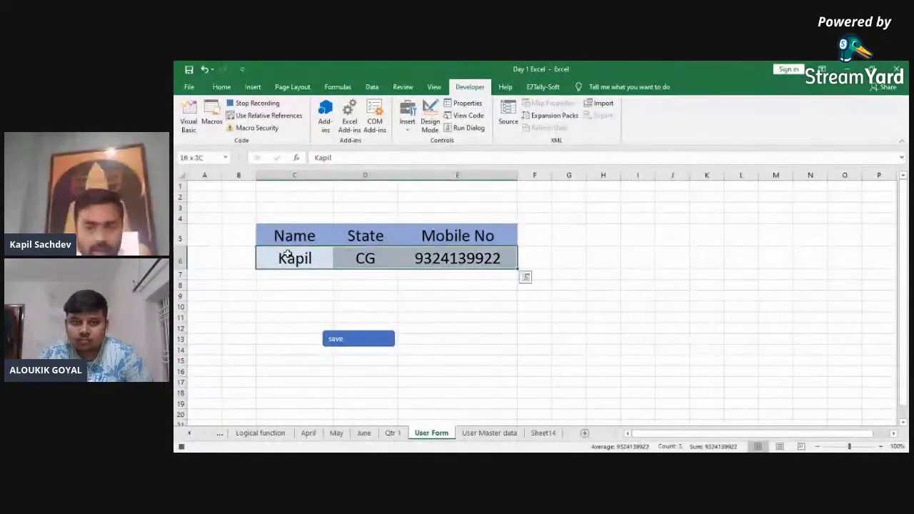
pyautogui.click(287, 255)
pyautogui.hotkey('shift', 'Right')
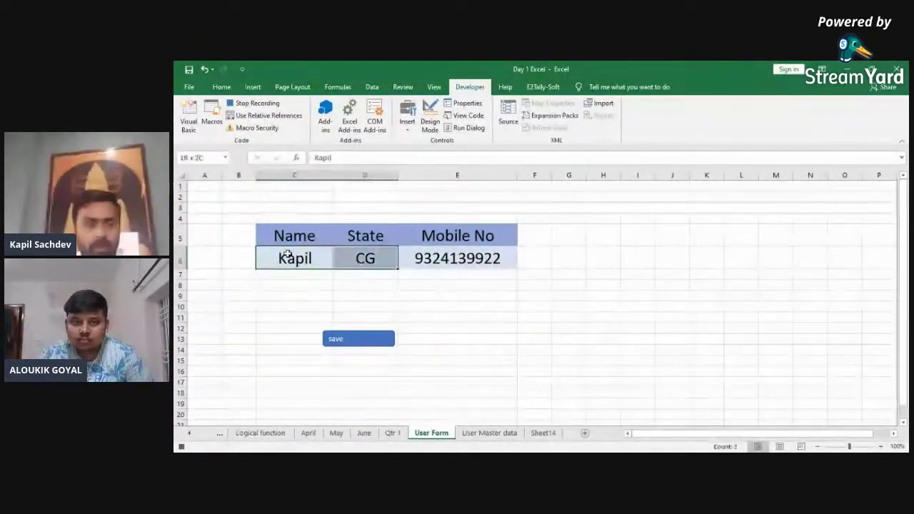
pyautogui.hotkey('shift', 'Right')
pyautogui.hotkey('ctrl', 'c')
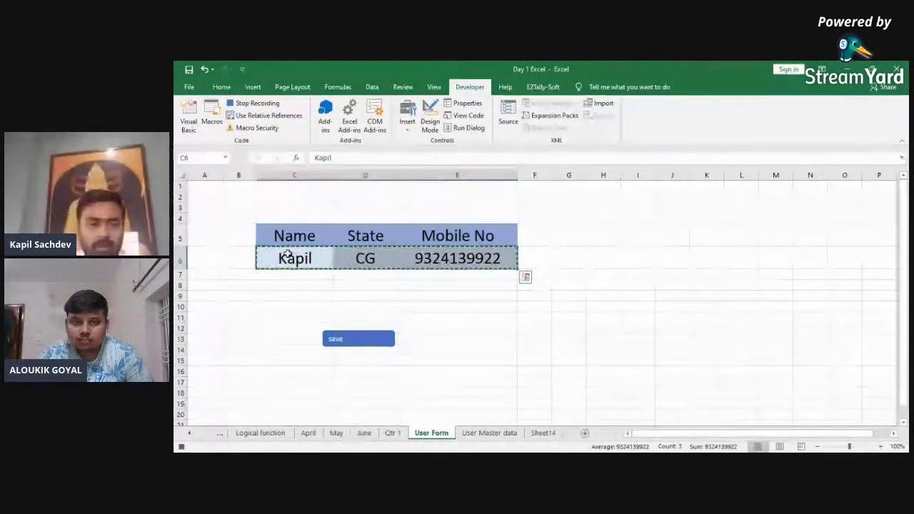
# Step: Insert the copied entry at A2 of User Master data, shifting cells down, then clear the form row
pyautogui.hotkey('ctrl', 'pagedown')
pyautogui.press('Left')
pyautogui.press('Left')
pyautogui.press('Down')
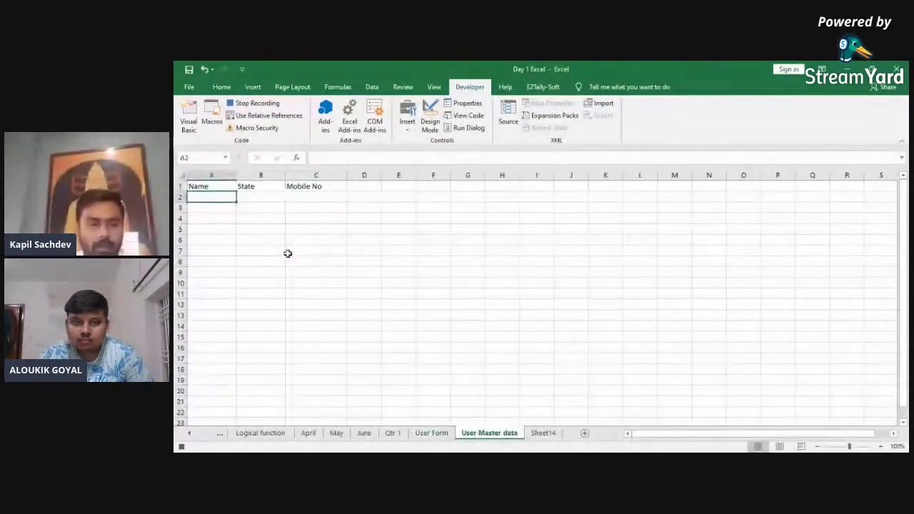
pyautogui.hotkey('shift', 'F10')
pyautogui.press('Down')
pyautogui.press('Down')
pyautogui.press('Down')
pyautogui.press('Down')
pyautogui.press('Down')
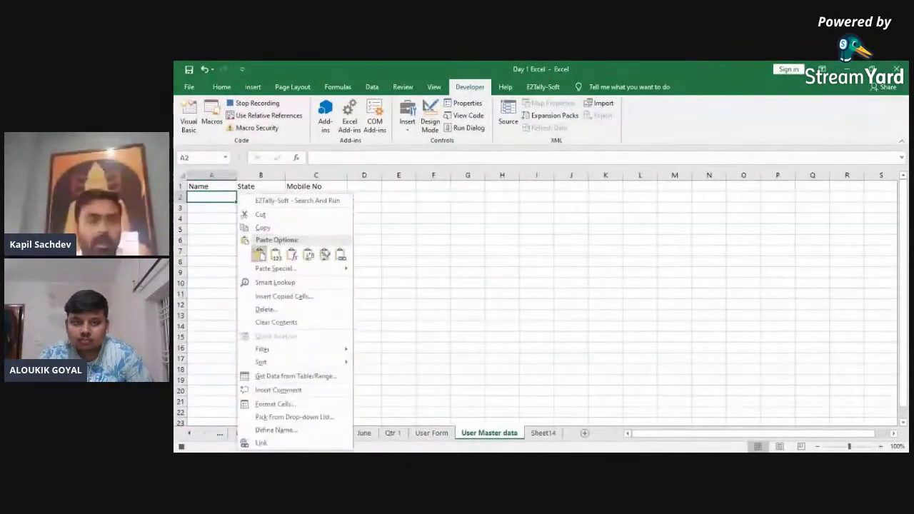
pyautogui.press('Down')
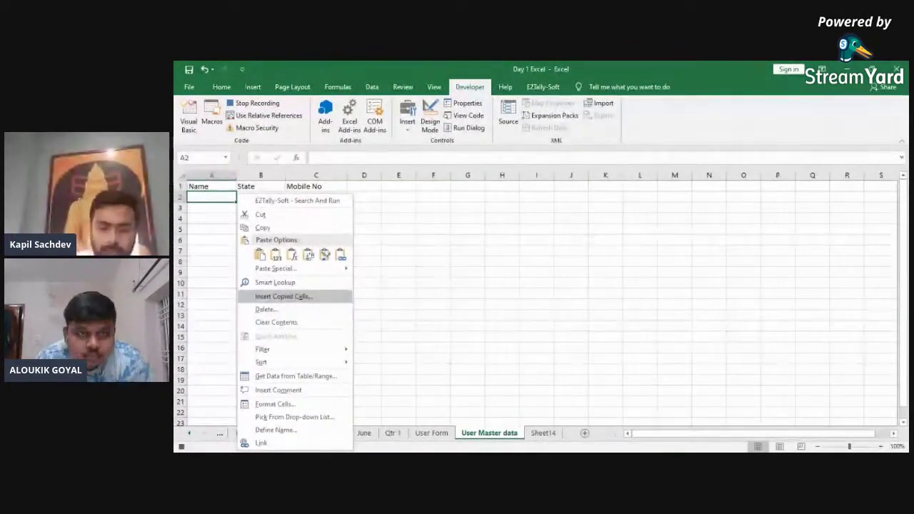
pyautogui.press('Return')
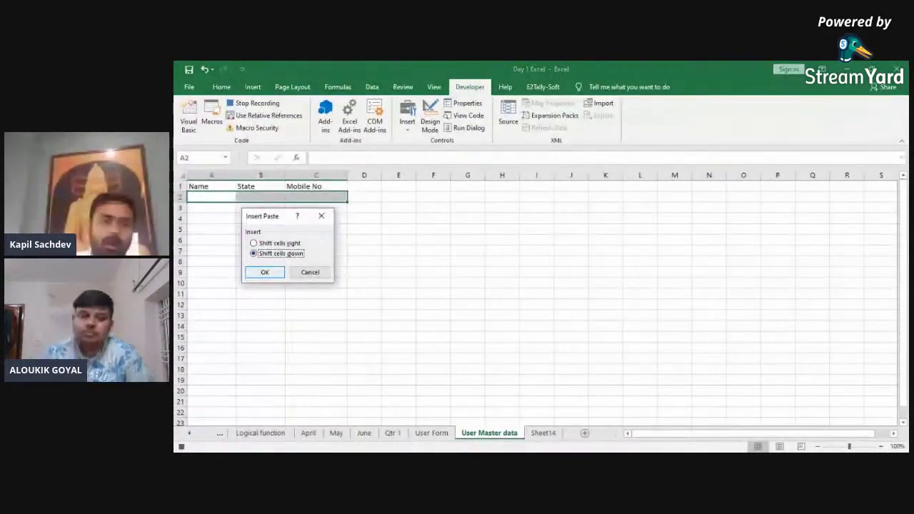
pyautogui.click(269, 270)
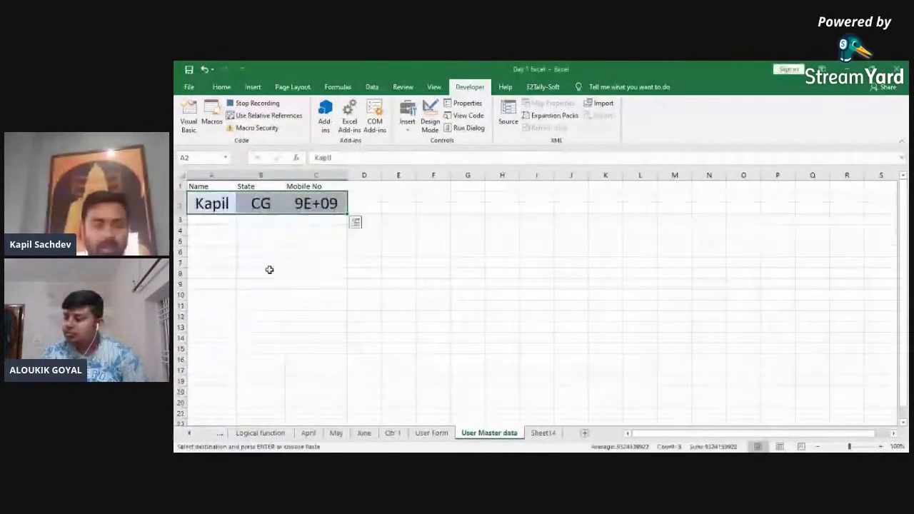
pyautogui.hotkey('ctrl', 'pageup')
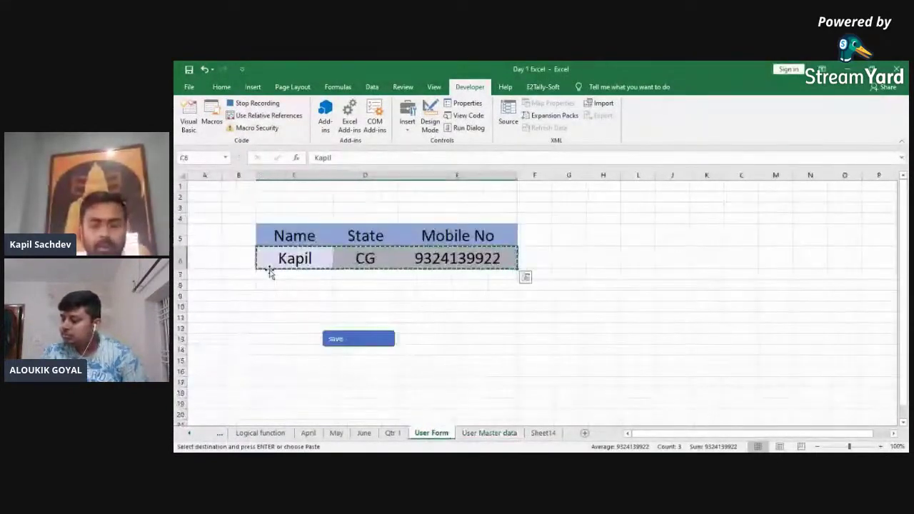
pyautogui.press('Delete')
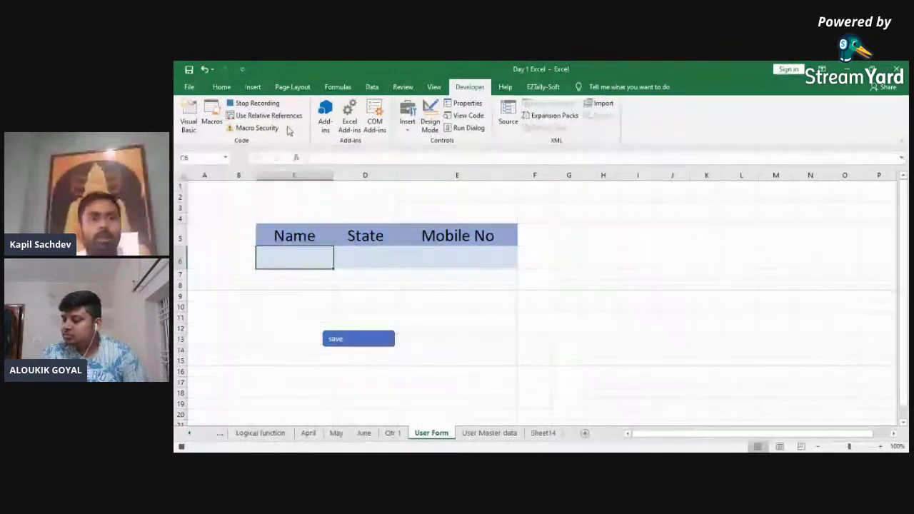
# Step: Stop the recording and assign Macro3 to the blue save shape
pyautogui.click(253, 103)
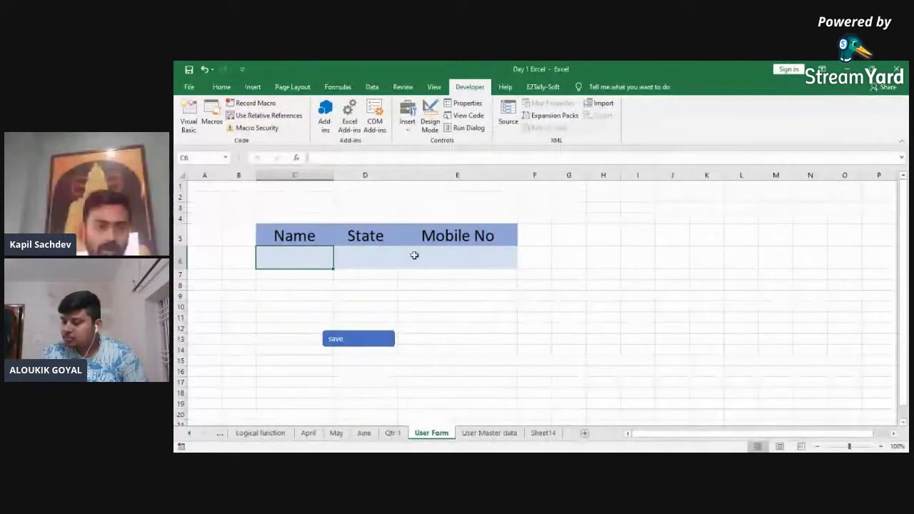
pyautogui.click(349, 336)
pyautogui.rightClick(348, 334)
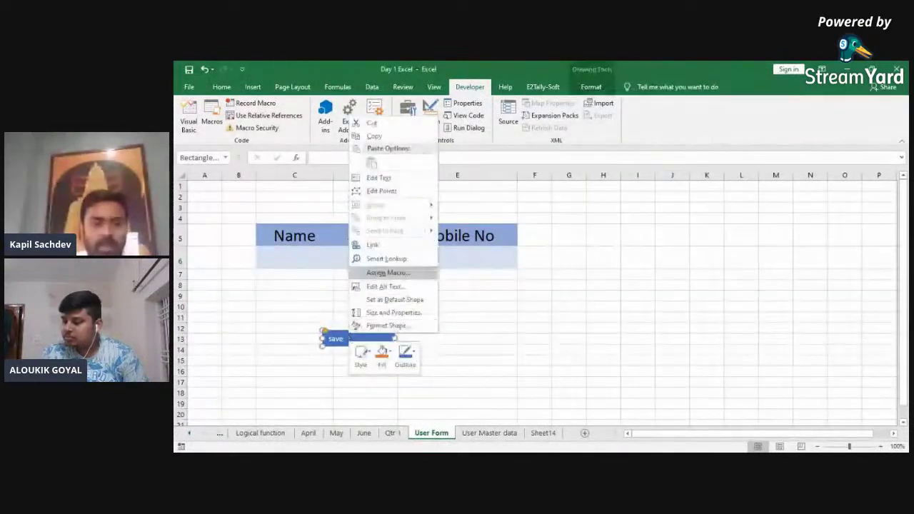
pyautogui.click(387, 272)
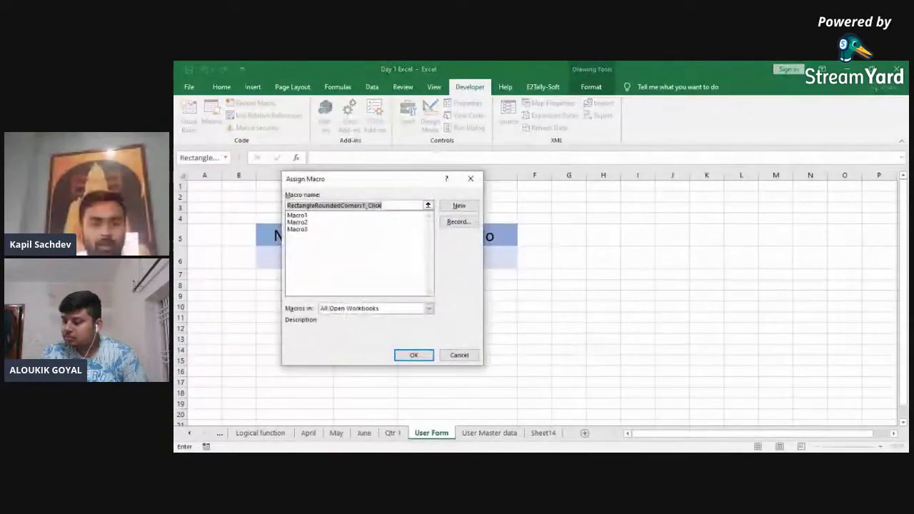
pyautogui.click(297, 229)
pyautogui.click(414, 355)
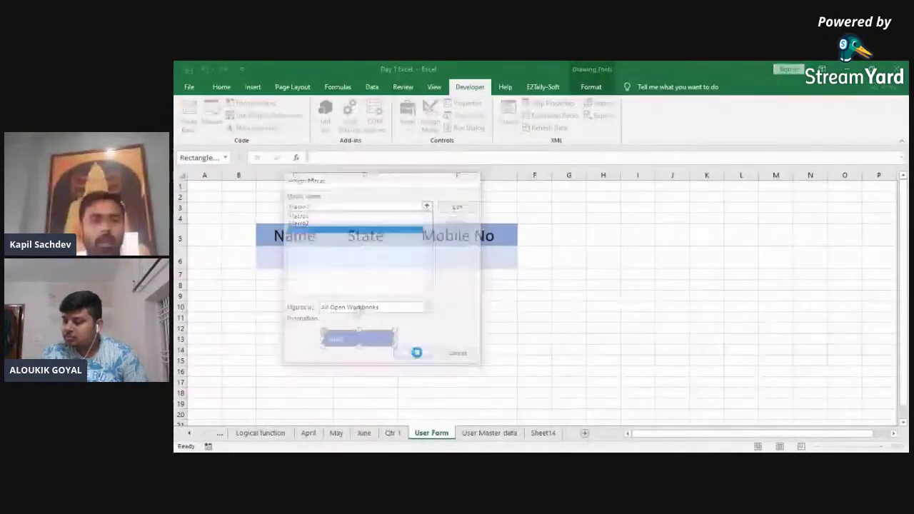
pyautogui.click(302, 255)
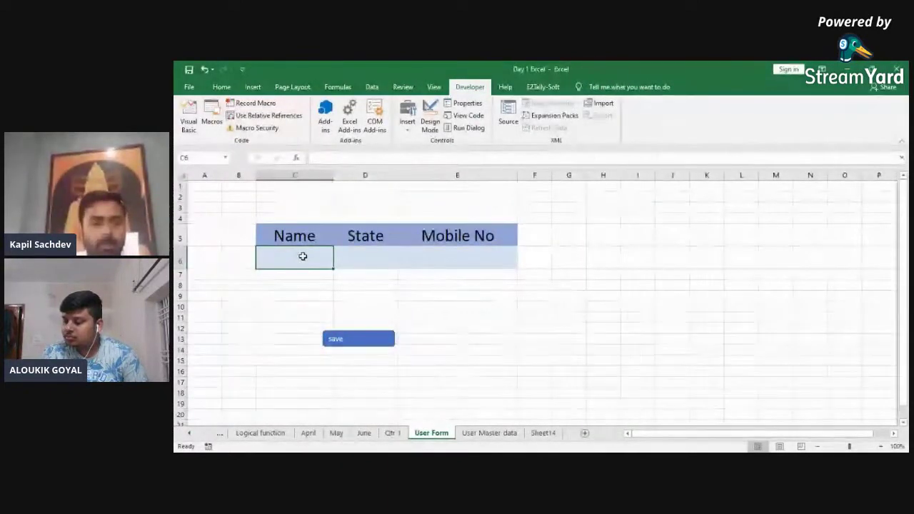
# Step: Fill the form with a full name, state MP and a mobile number, and save it
pyautogui.write('Kapil')
pyautogui.press('BackSpace')
pyautogui.press('BackSpace')
pyautogui.press('BackSpace')
pyautogui.press('BackSpace')
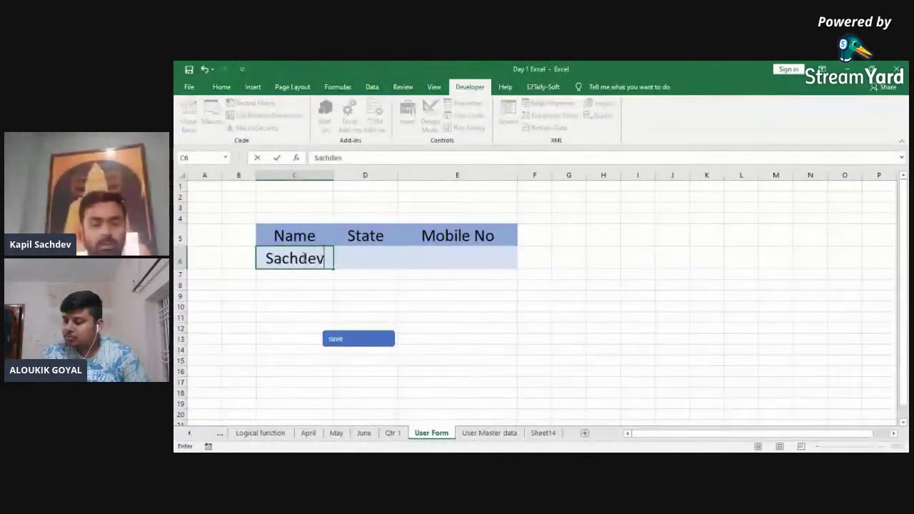
pyautogui.press('Tab')
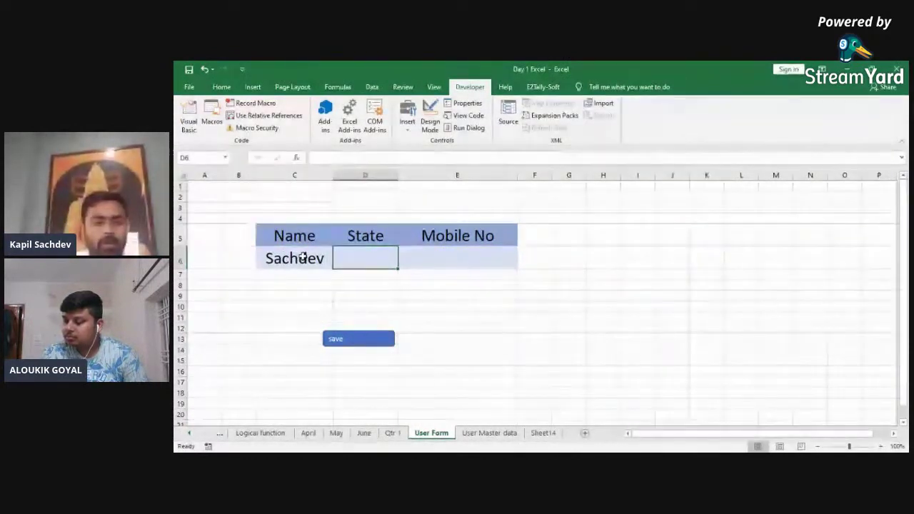
pyautogui.write('MP')
pyautogui.click(303, 258)
pyautogui.press('Tab')
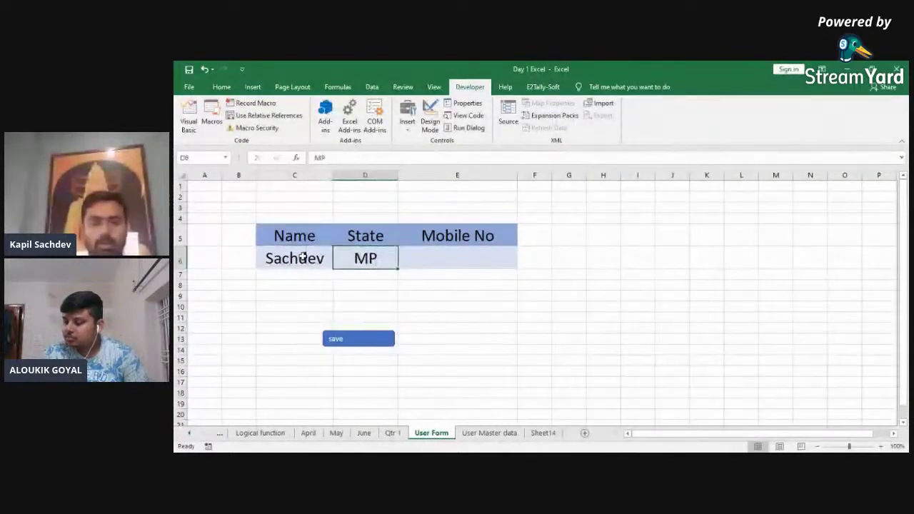
pyautogui.press('Tab')
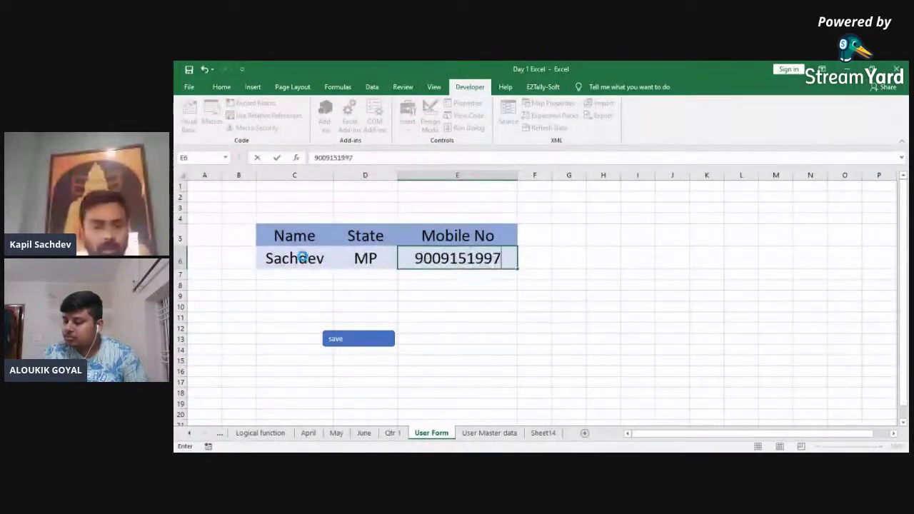
pyautogui.press('Return')
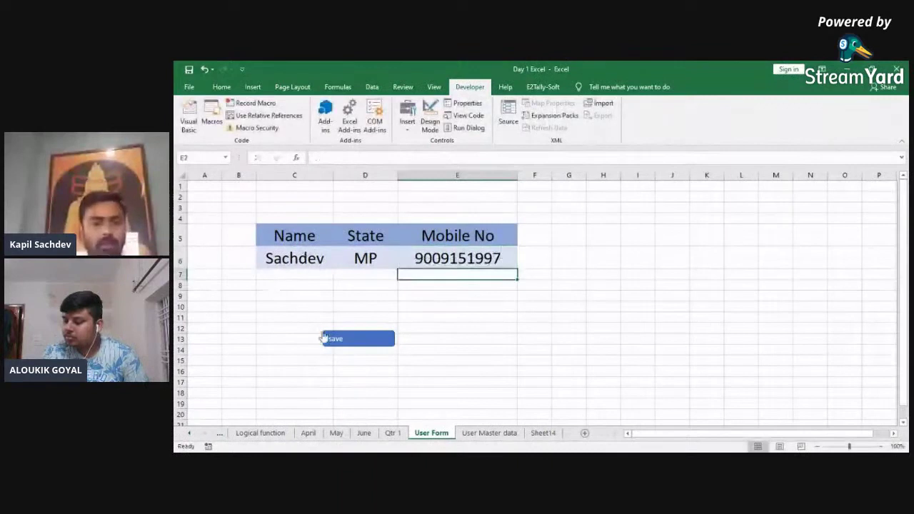
pyautogui.click(328, 338)
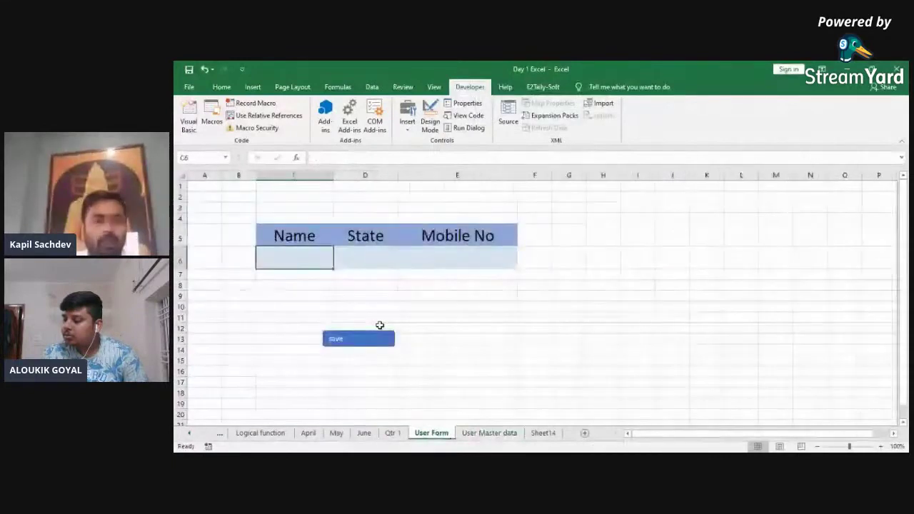
# Step: Save a test entry with 'a' in Name, State and Mobile No
pyautogui.write('a')
pyautogui.press('Tab')
pyautogui.write('a')
pyautogui.press('Return')
pyautogui.press('Right')
pyautogui.press('Up')
pyautogui.write('a')
pyautogui.press('Return')
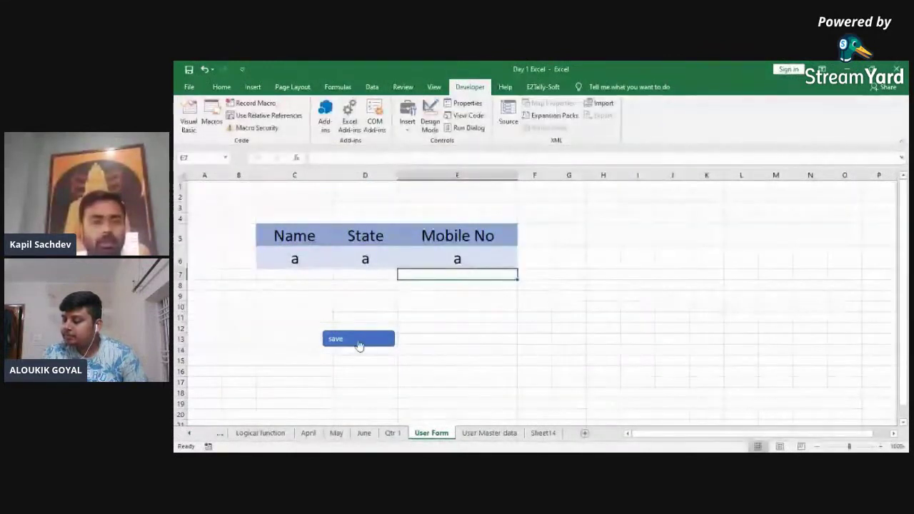
pyautogui.click(349, 346)
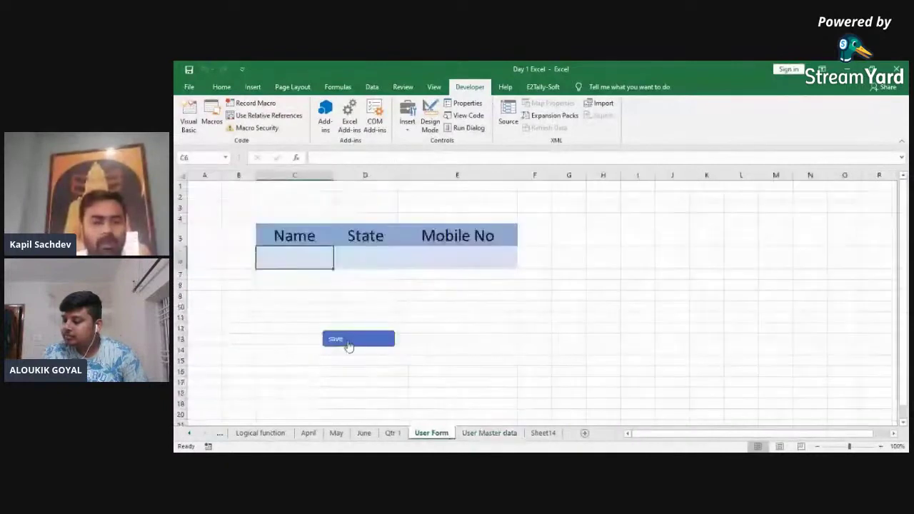
# Step: Save a second test entry with 'b' in all three fields
pyautogui.write('b')
pyautogui.press('Tab')
pyautogui.write('b')
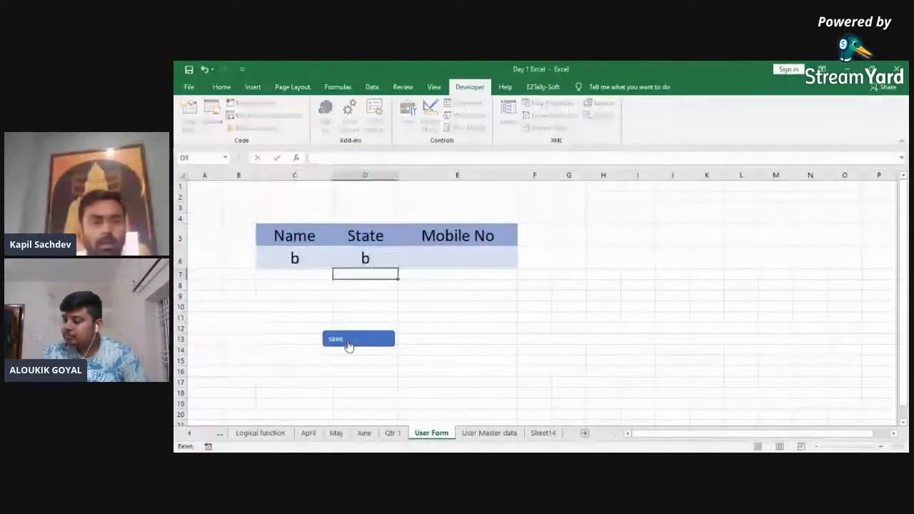
pyautogui.press('Tab')
pyautogui.write('b')
pyautogui.press('Return')
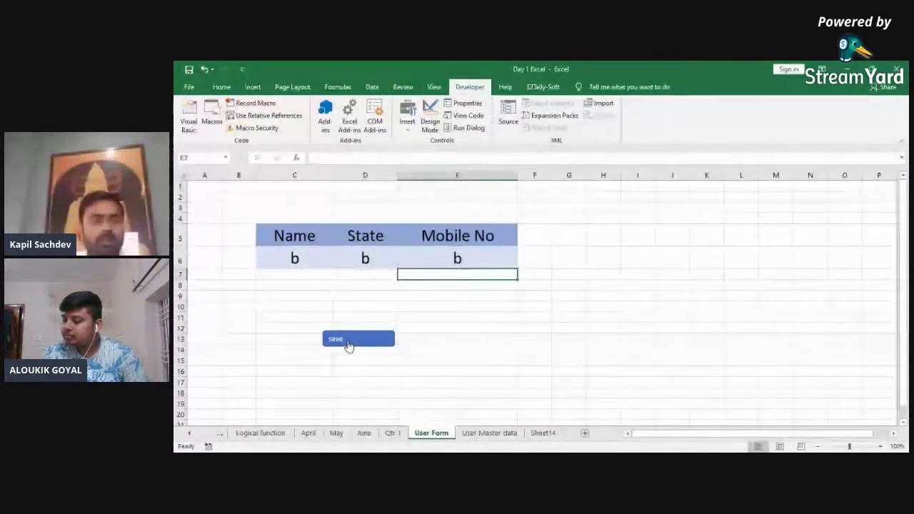
pyautogui.click(348, 342)
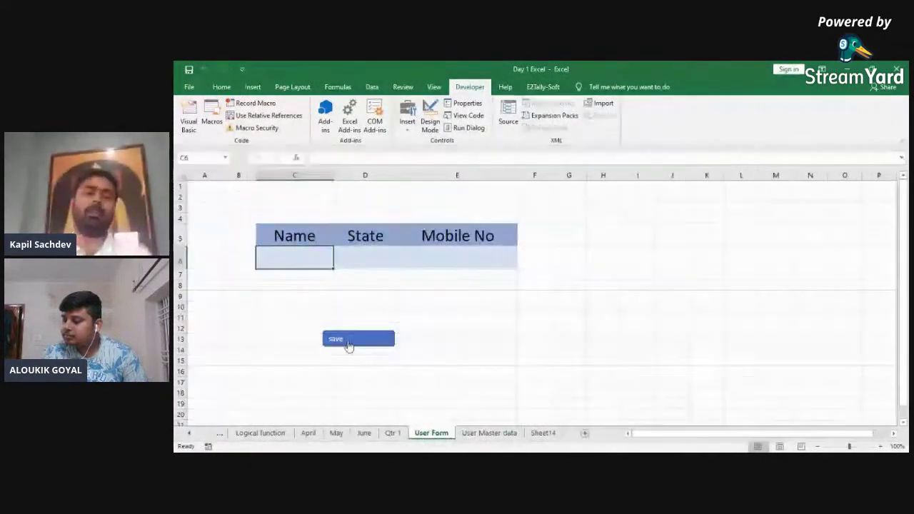
pyautogui.hotkey('shift', 'Right')
pyautogui.hotkey('shift', 'Right')
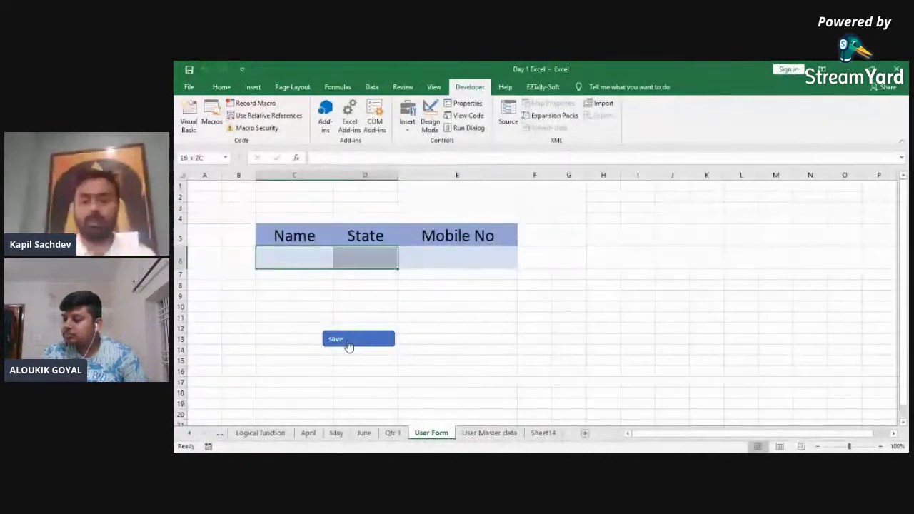
pyautogui.click(350, 343)
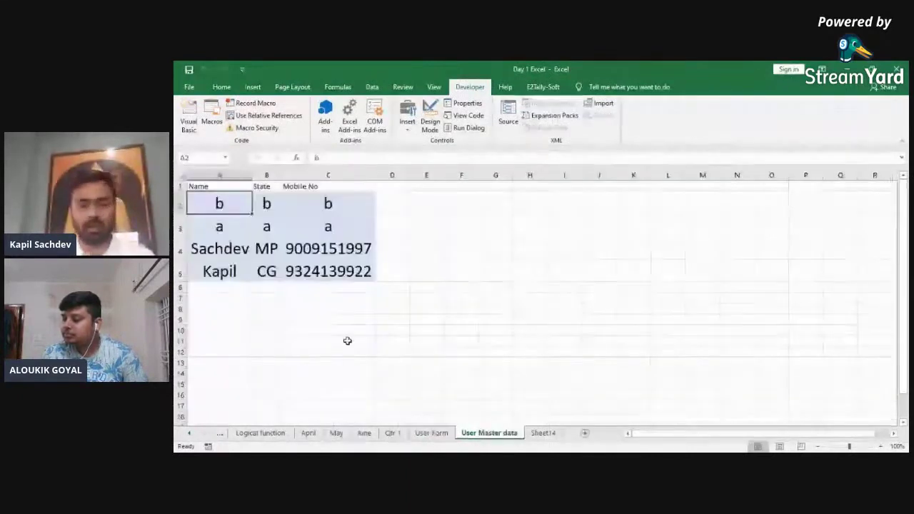
pyautogui.rightClick(251, 195)
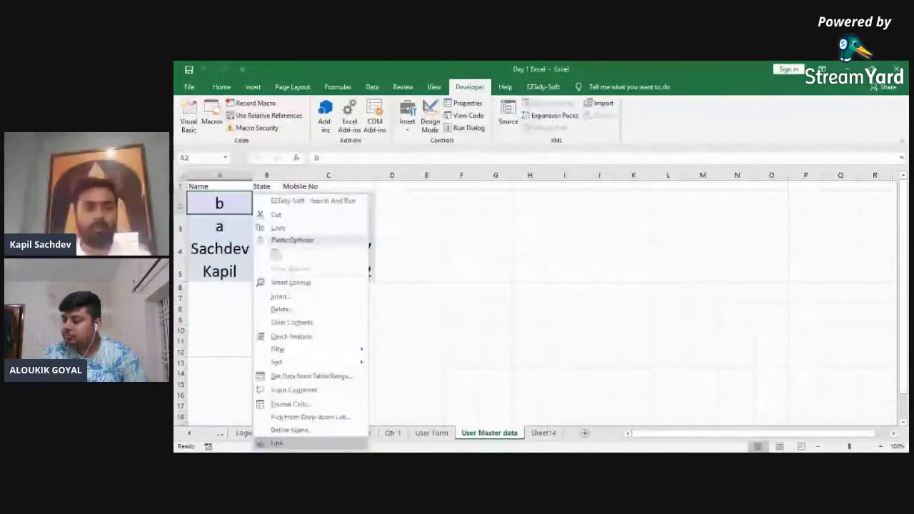
pyautogui.press('Escape')
pyautogui.press('Down')
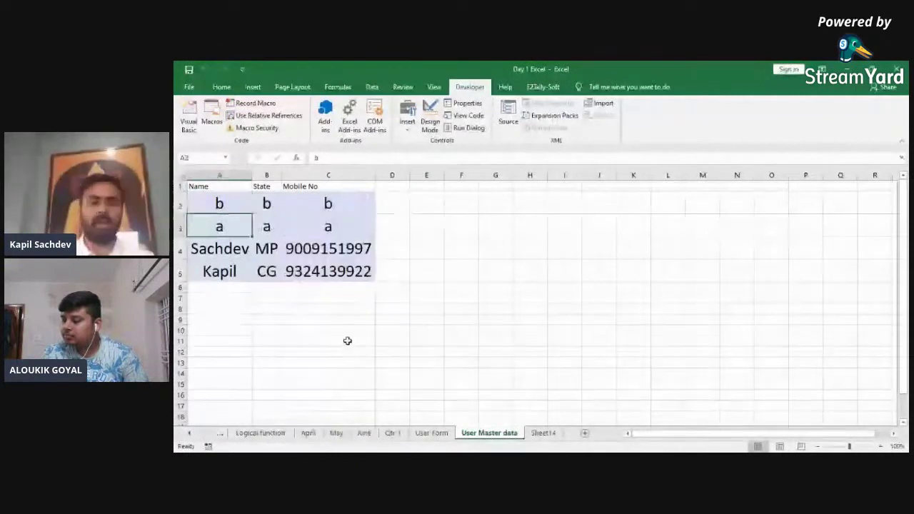
pyautogui.hotkey('ctrl', 'pageup')
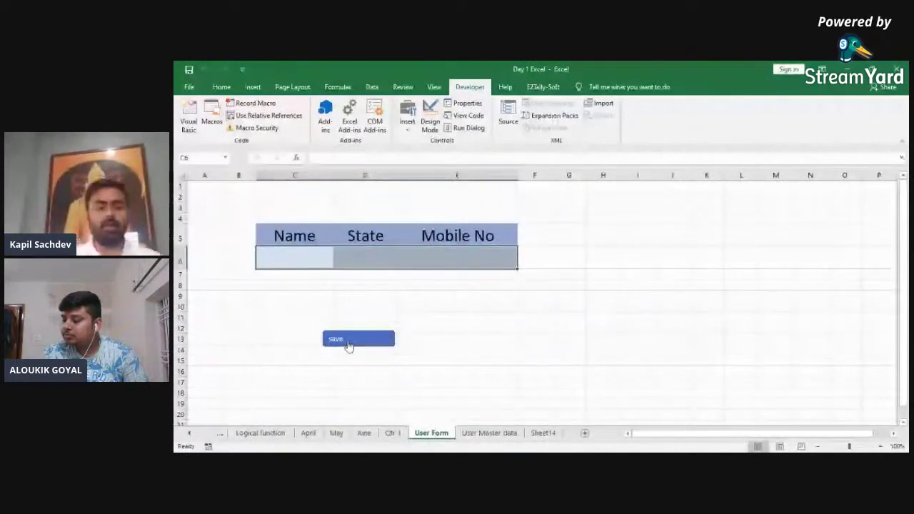
pyautogui.click(349, 340)
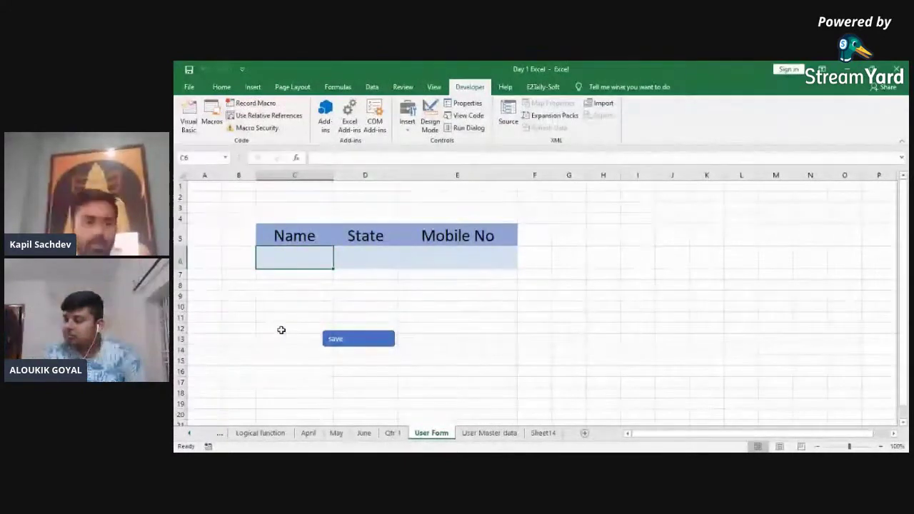
pyautogui.hotkey('ctrl', 'pagedown')
pyautogui.hotkey('ctrl', 'pageup')
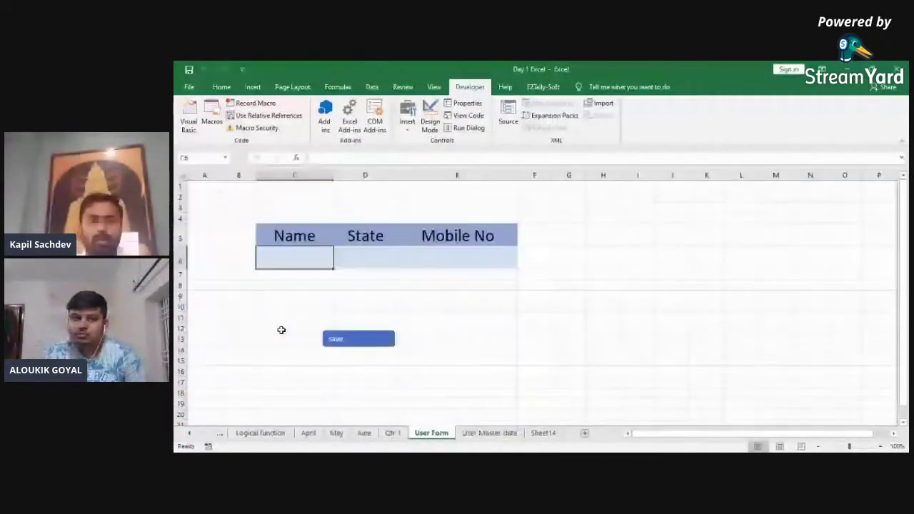